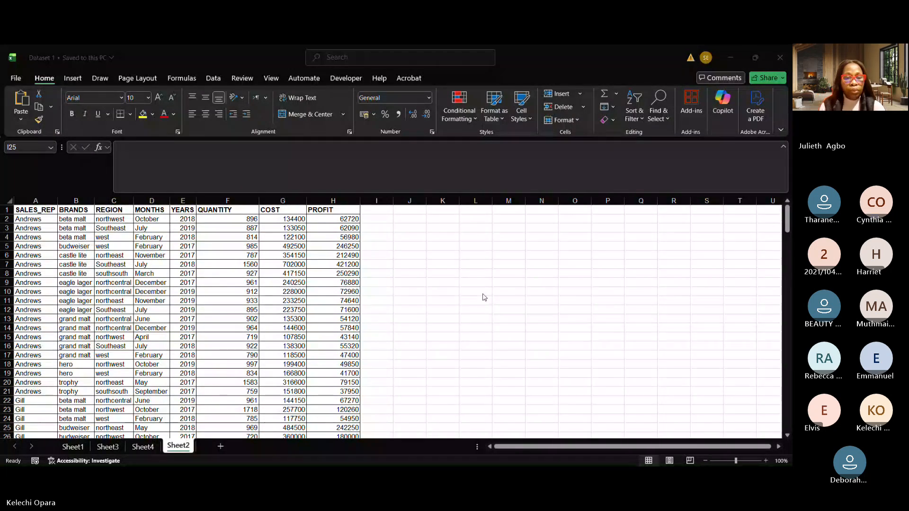
# - Shrink the formula bar to a single line so that more worksheet rows fit on screen
pyautogui.click(204, 277)
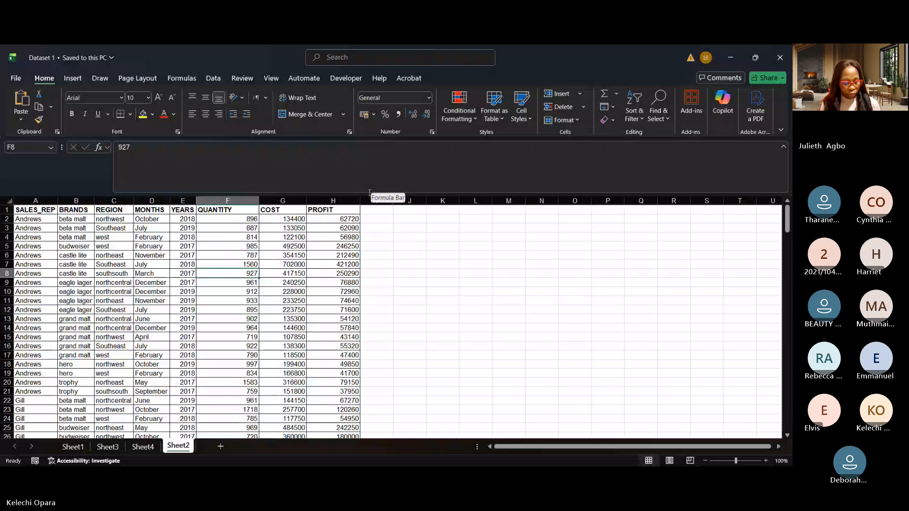
pyautogui.moveTo(369, 193); pyautogui.dragTo(349, 161)
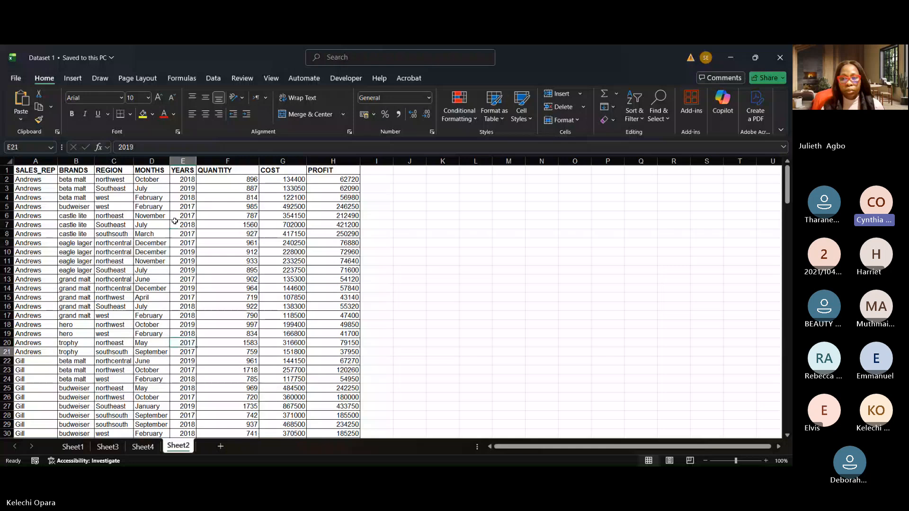
pyautogui.click(183, 388)
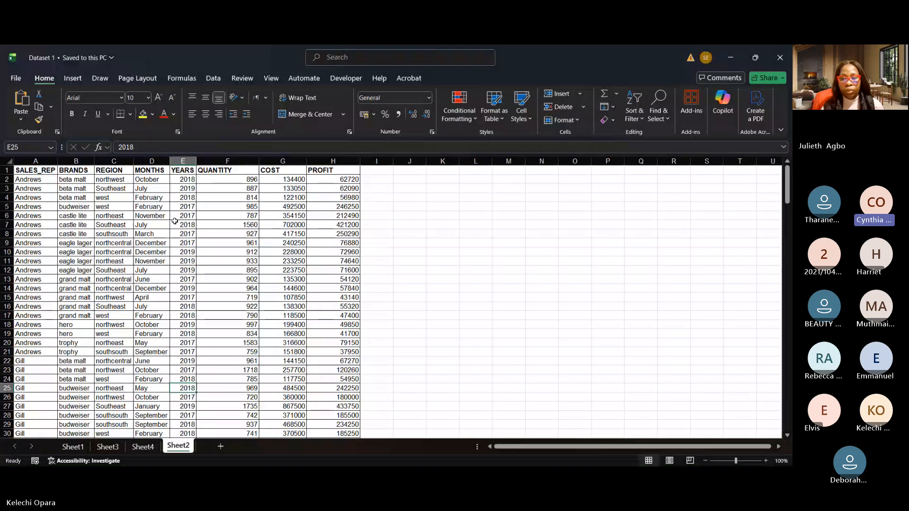
# - Rename the Sheet2 worksheet holding the sales data as Dataset
pyautogui.doubleClick(178, 445)
pyautogui.write('Dat')
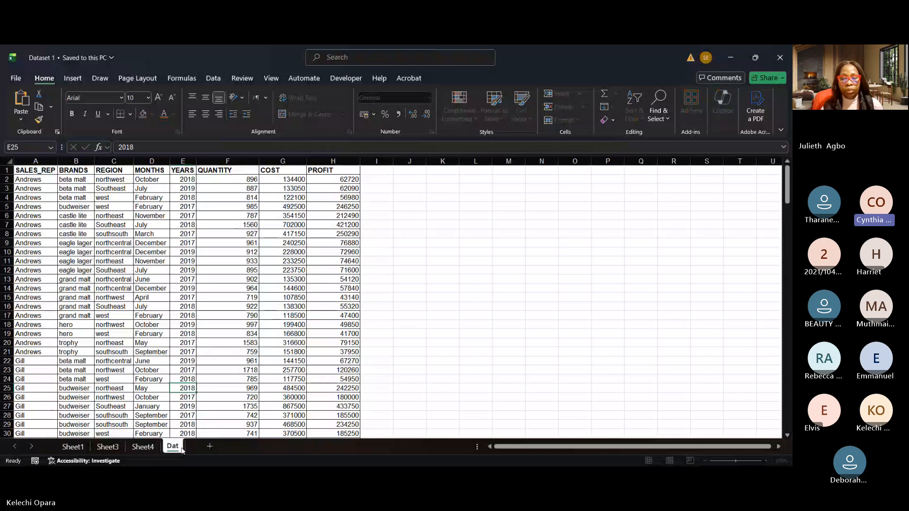
pyautogui.write('as')
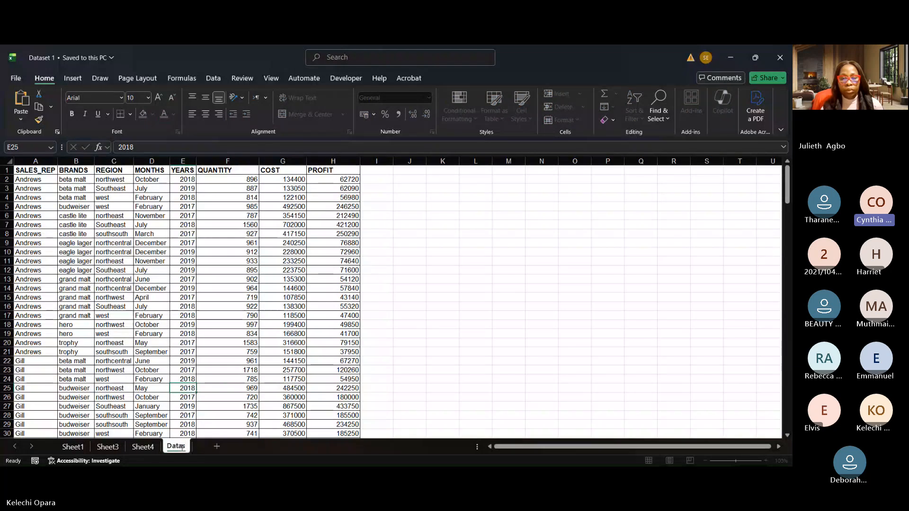
pyautogui.write('et')
pyautogui.click(416, 308)
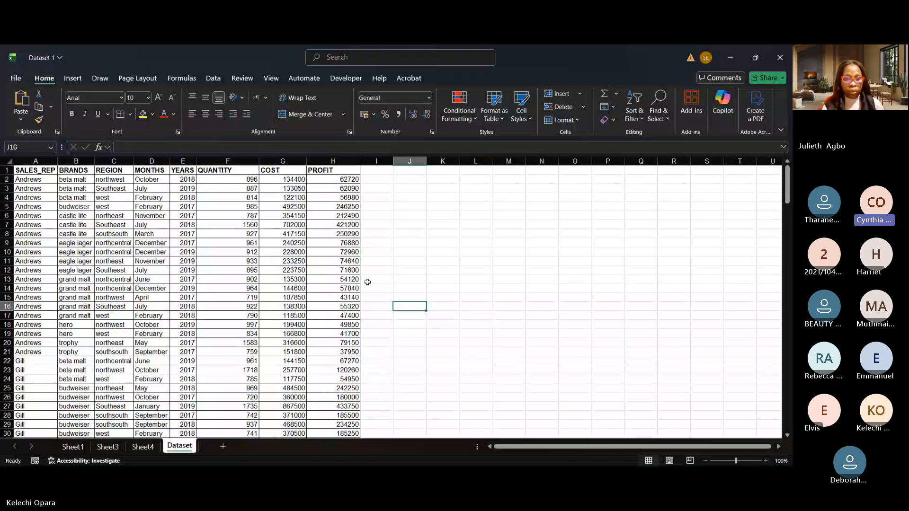
pyautogui.click(198, 264)
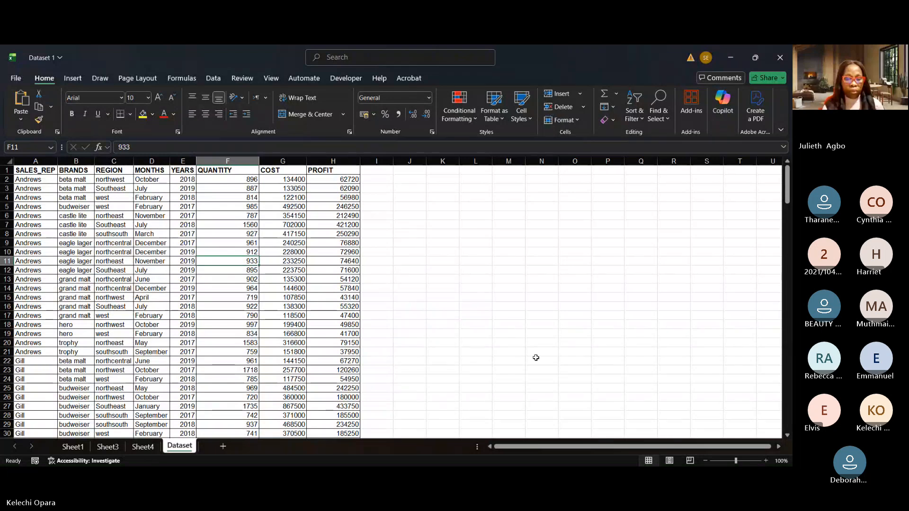
pyautogui.click(159, 303)
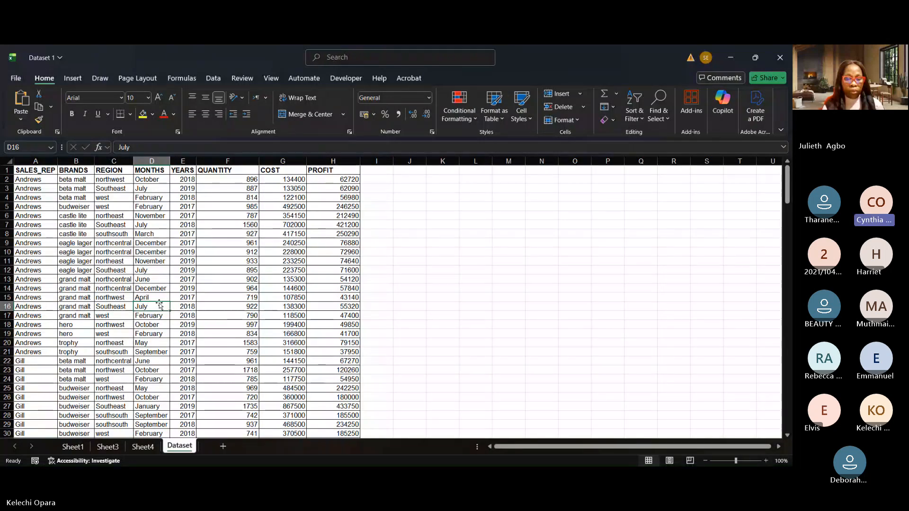
pyautogui.click(232, 250)
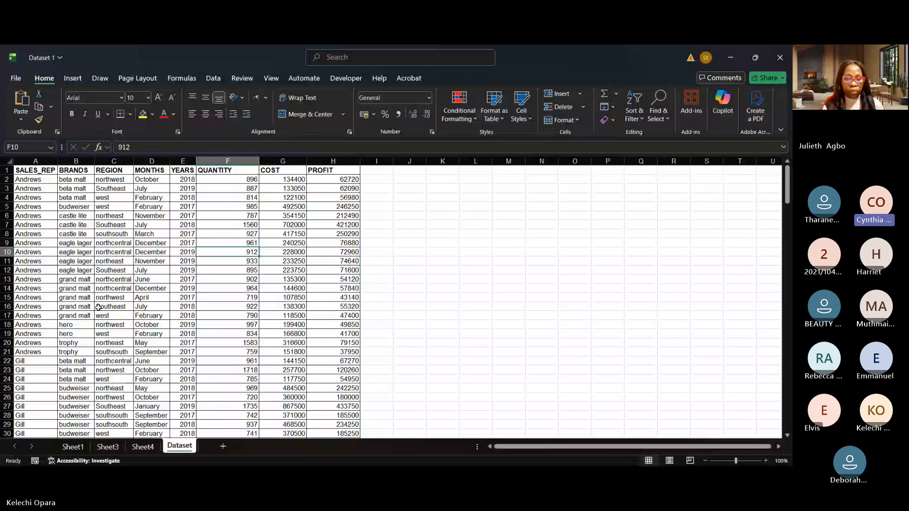
pyautogui.press('Down')
pyautogui.press('Down')
pyautogui.press('Down')
pyautogui.press('Down')
pyautogui.press('Down')
pyautogui.press('Down')
pyautogui.press('Down')
pyautogui.press('Down')
pyautogui.press('Down')
pyautogui.press('Down')
pyautogui.press('Down')
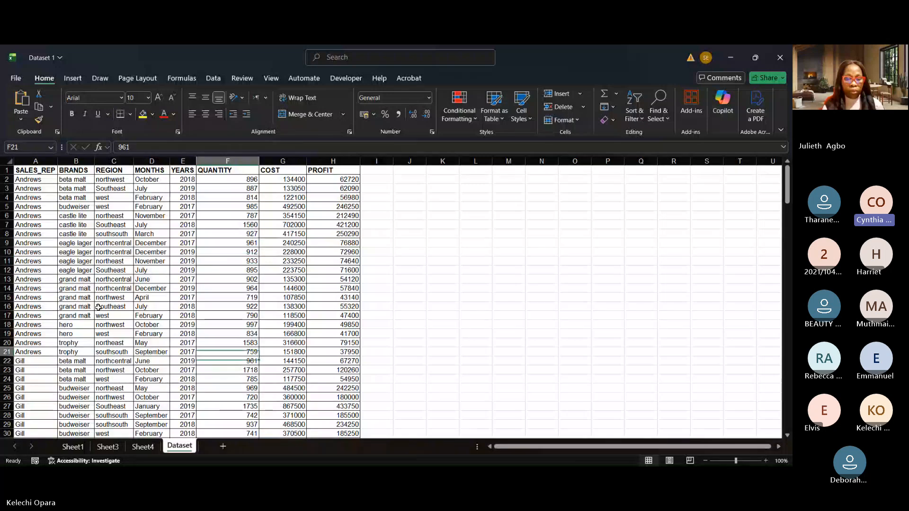
pyautogui.click(430, 360)
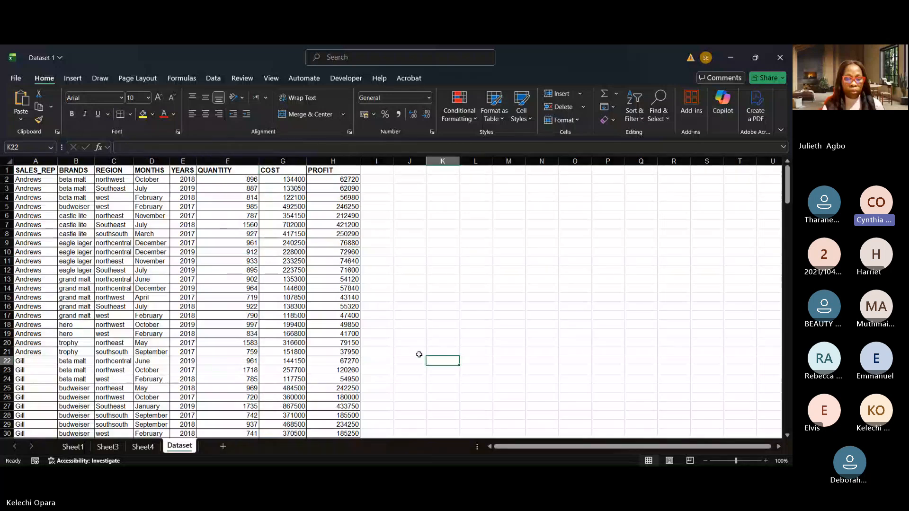
pyautogui.click(179, 289)
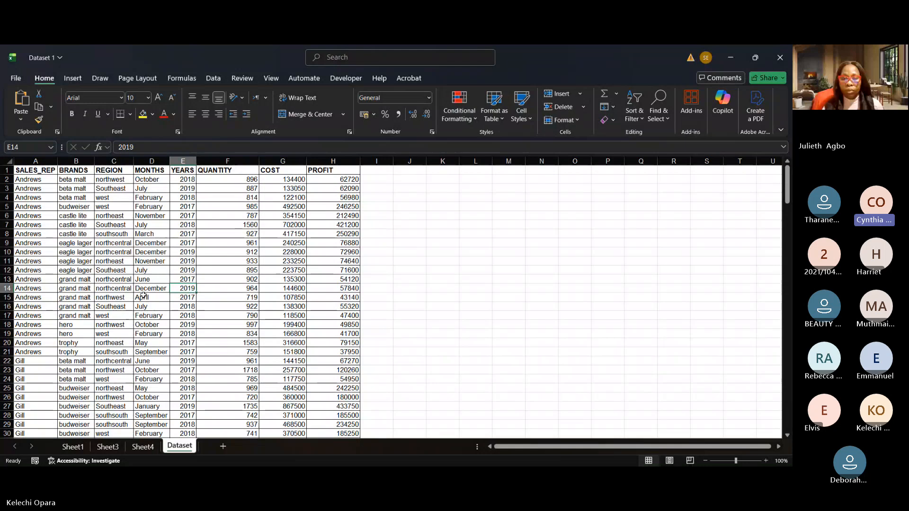
pyautogui.click(138, 271)
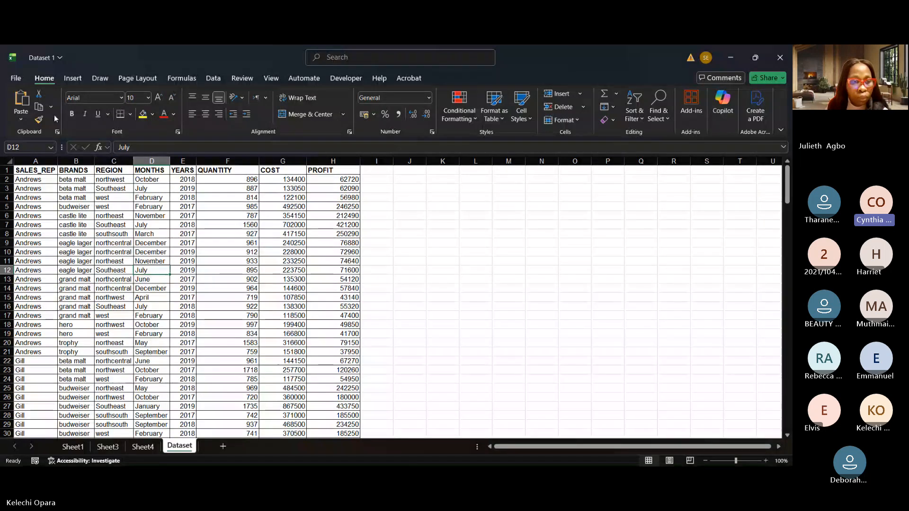
pyautogui.click(72, 80)
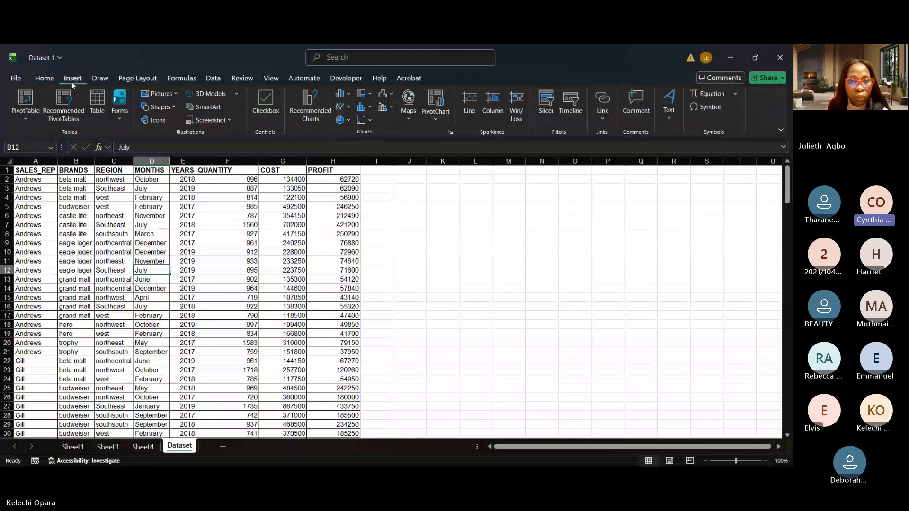
pyautogui.click(100, 79)
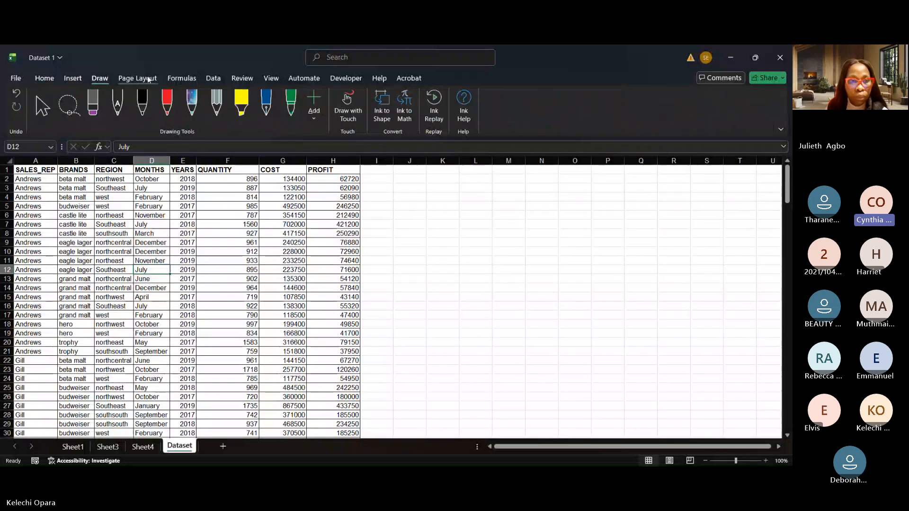
pyautogui.click(148, 80)
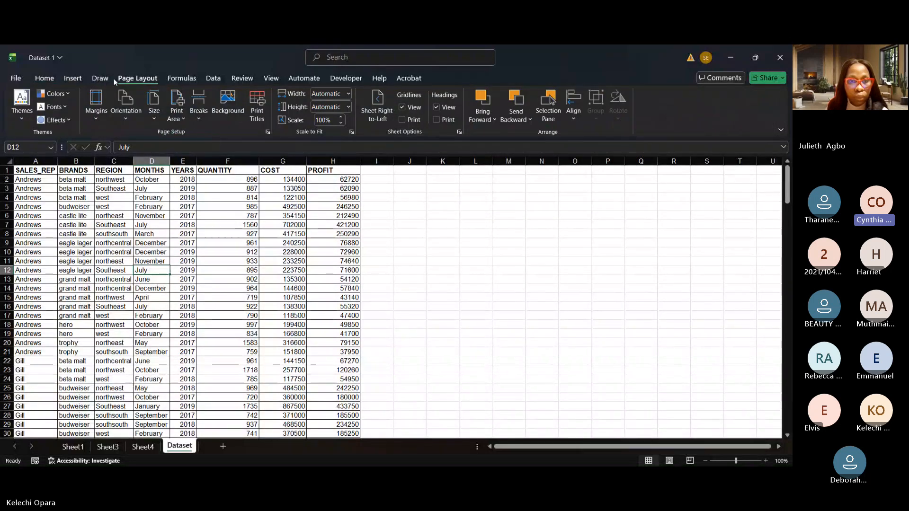
pyautogui.click(181, 79)
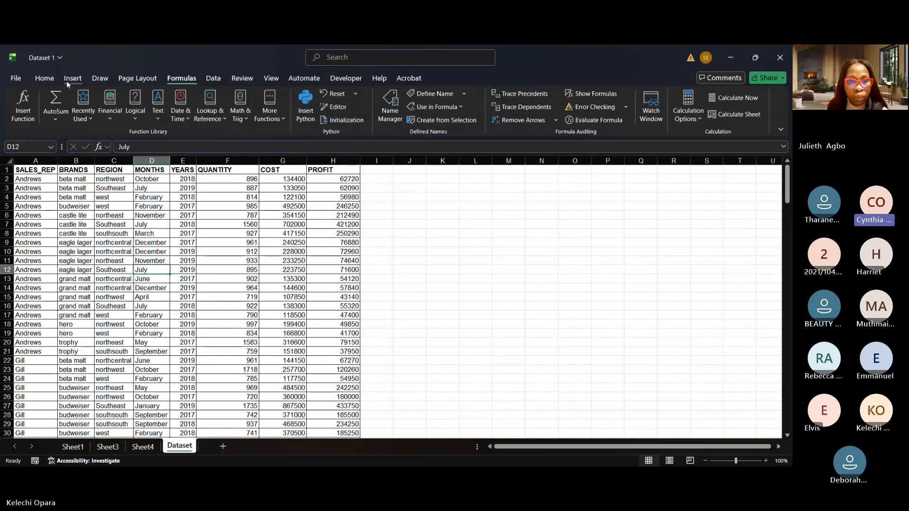
# - Insert a PivotTable based on the sales data in the Dataset sheet, placing it on a new worksheet
pyautogui.click(66, 81)
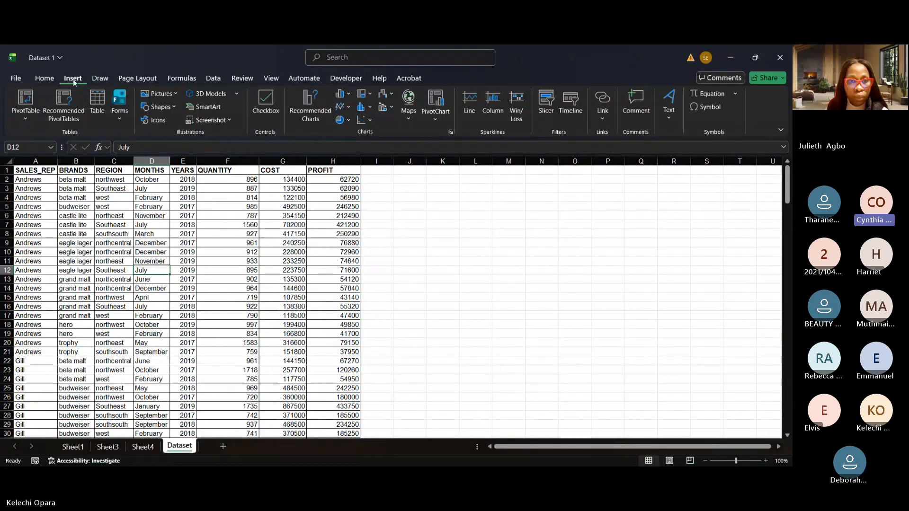
pyautogui.click(32, 105)
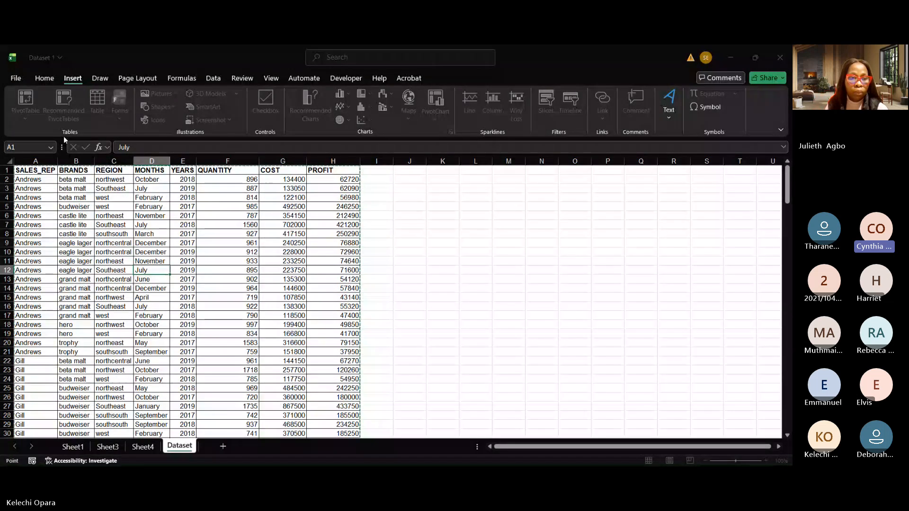
pyautogui.click(184, 257)
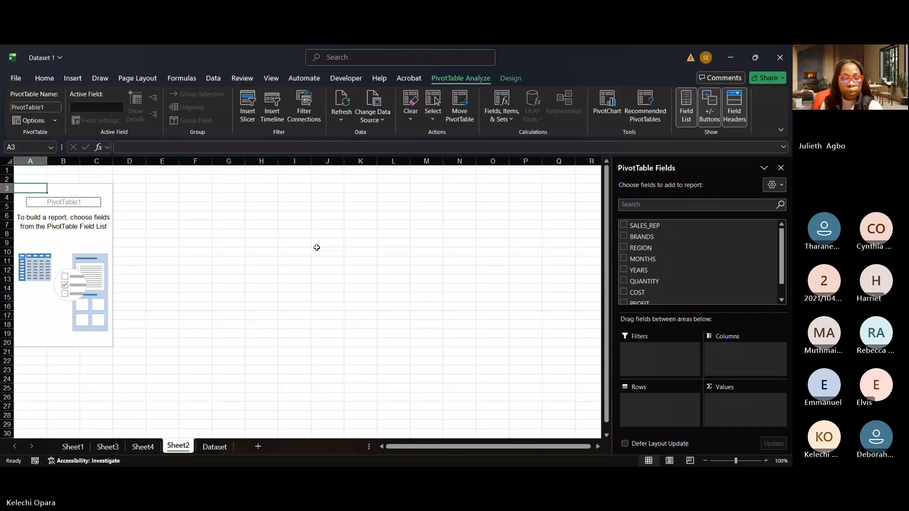
pyautogui.hotkey('alt', 'Tab')
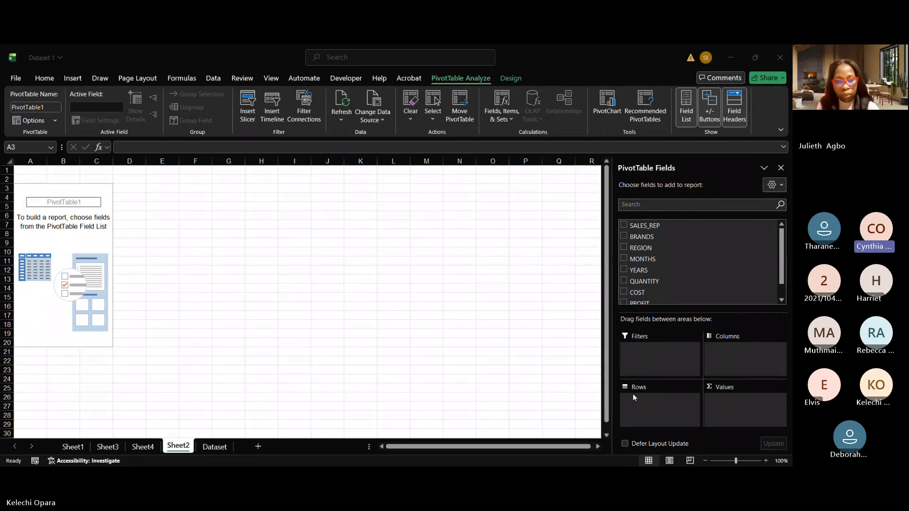
pyautogui.click(735, 393)
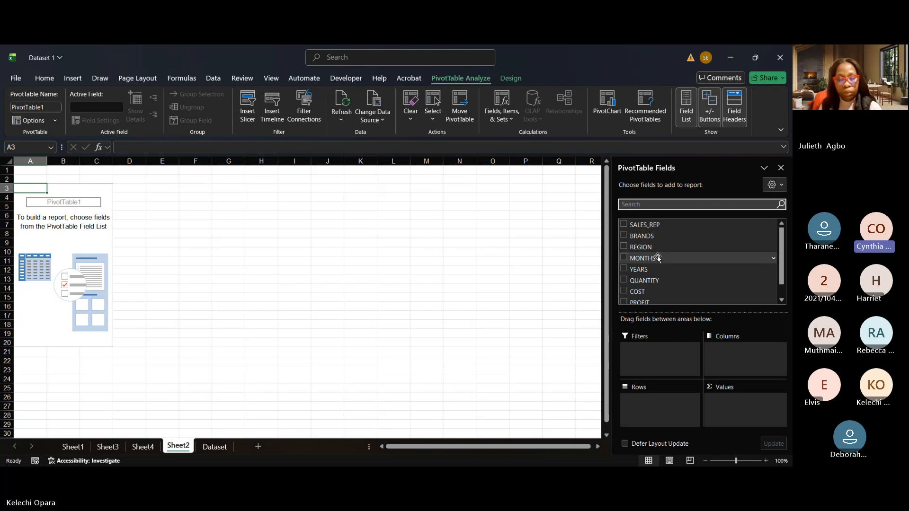
pyautogui.click(625, 257)
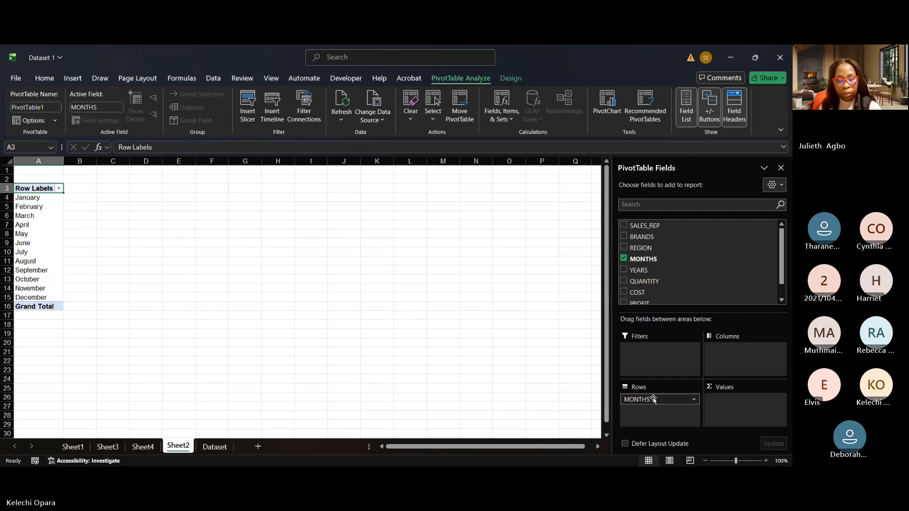
pyautogui.moveTo(651, 399); pyautogui.dragTo(529, 386)
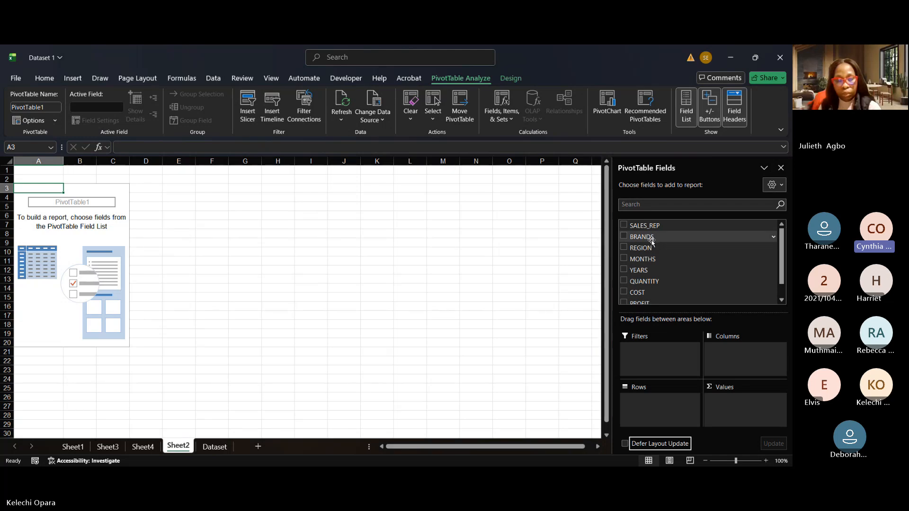
# - Add the BRANDS field to the Rows area of the empty PivotTable
pyautogui.click(651, 240)
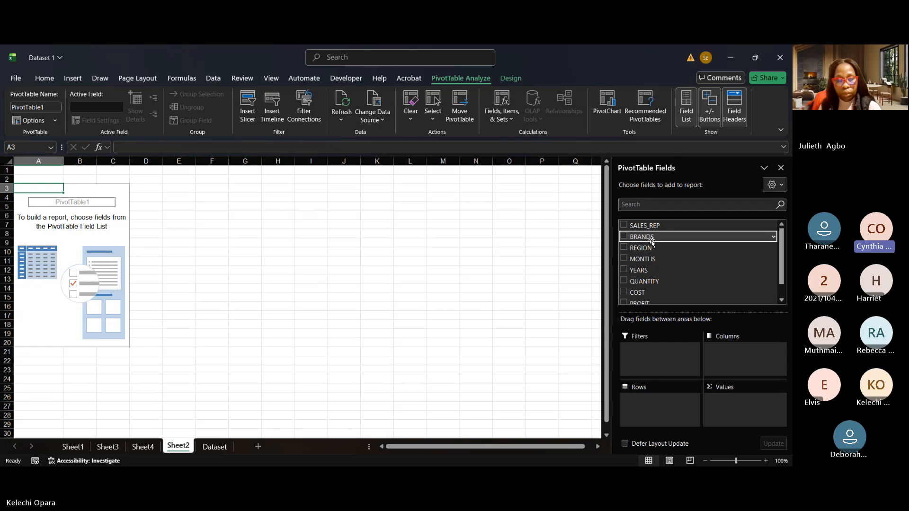
pyautogui.moveTo(652, 240); pyautogui.dragTo(649, 408)
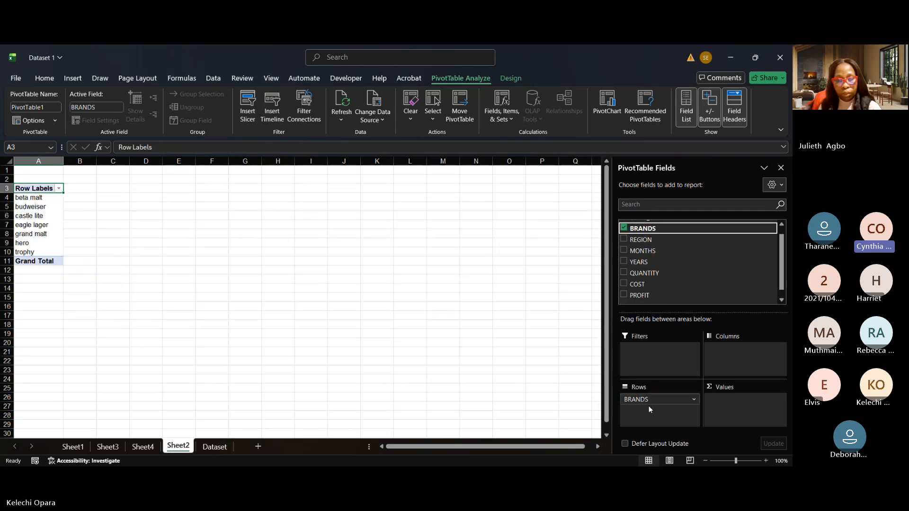
# - Go through the brand names listed as row labels in the PivotTable one by one
pyautogui.click(41, 198)
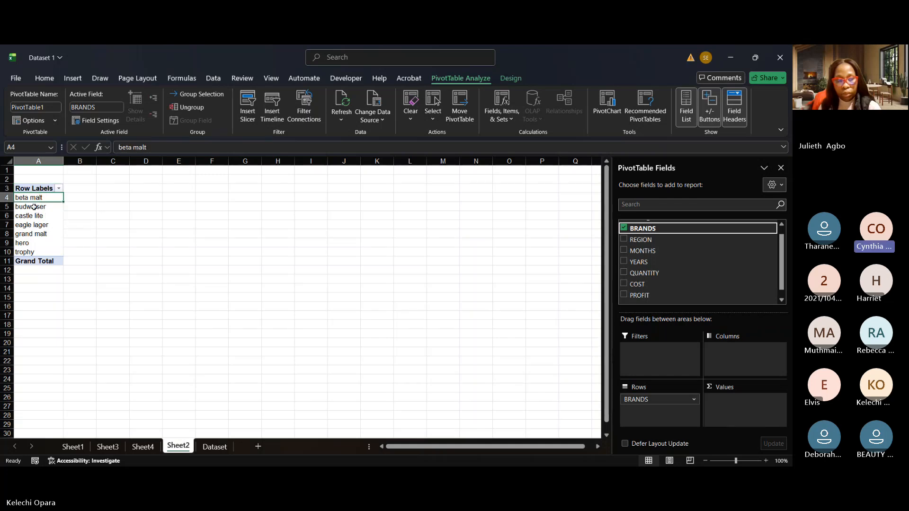
pyautogui.click(27, 207)
pyautogui.click(27, 216)
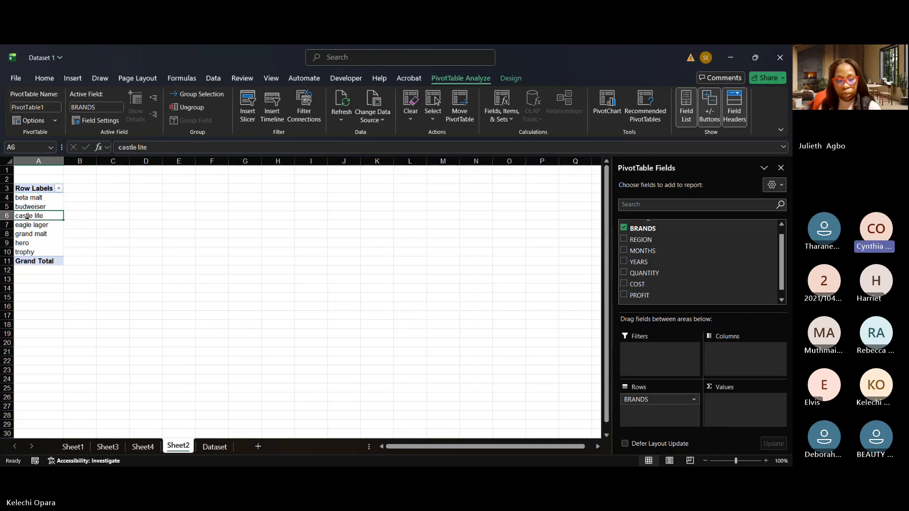
pyautogui.click(30, 225)
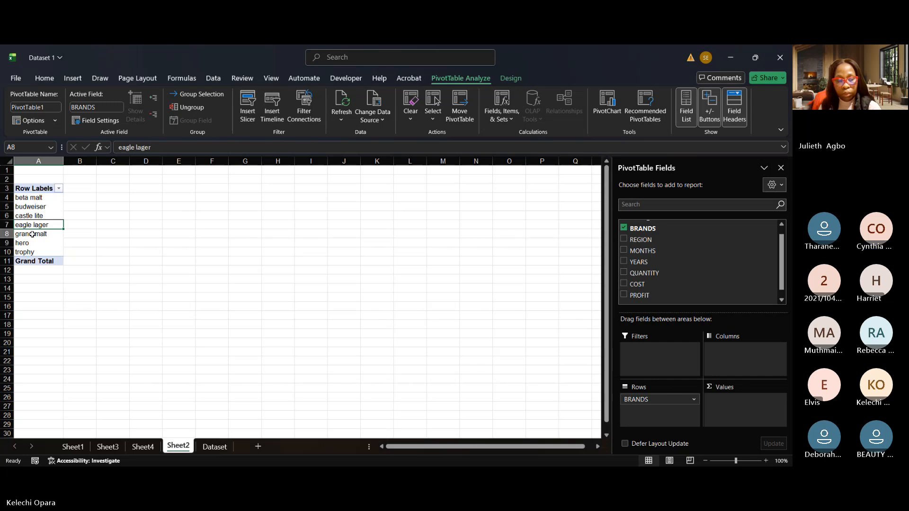
pyautogui.click(32, 234)
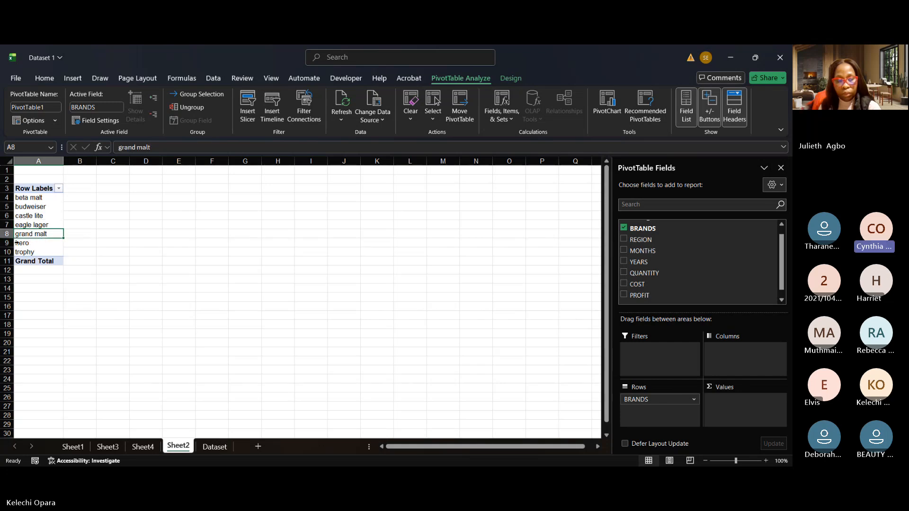
pyautogui.click(16, 242)
pyautogui.click(27, 252)
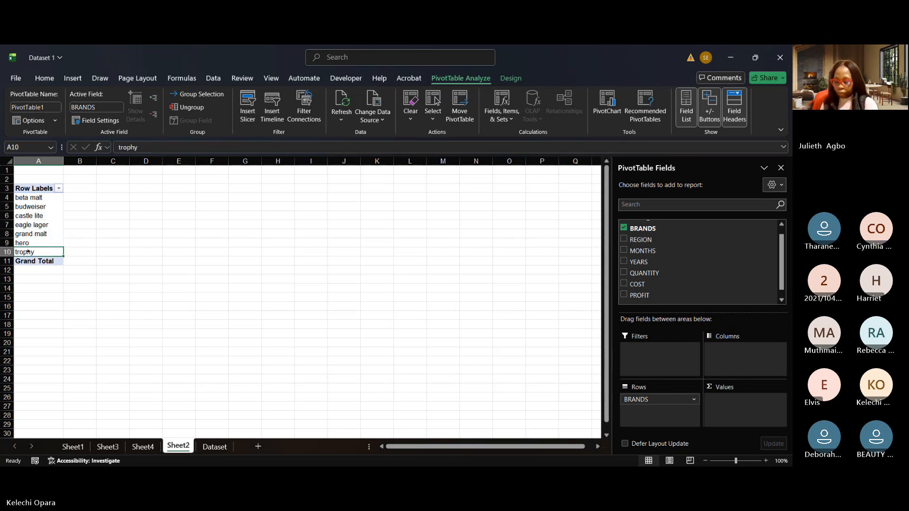
pyautogui.click(55, 216)
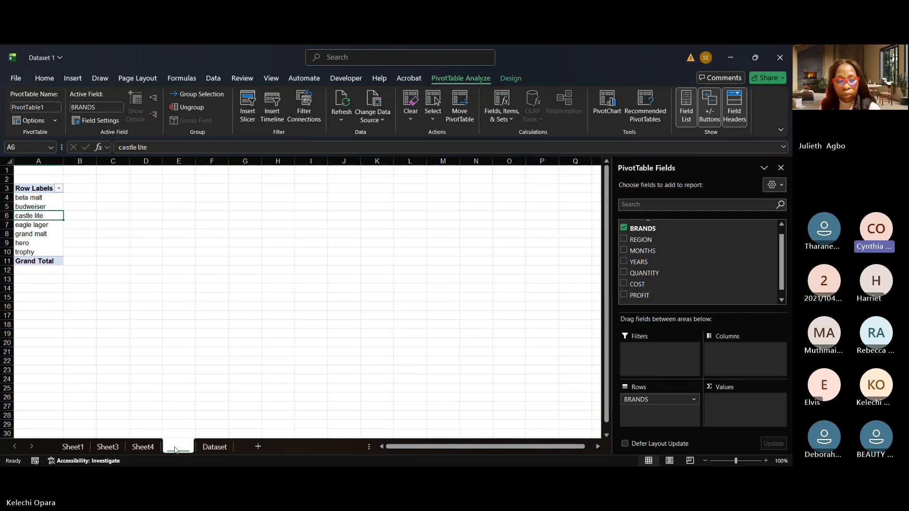
# - Rename the worksheet containing the PivotTable as Brand
pyautogui.doubleClick(176, 447)
pyautogui.write('Brand')
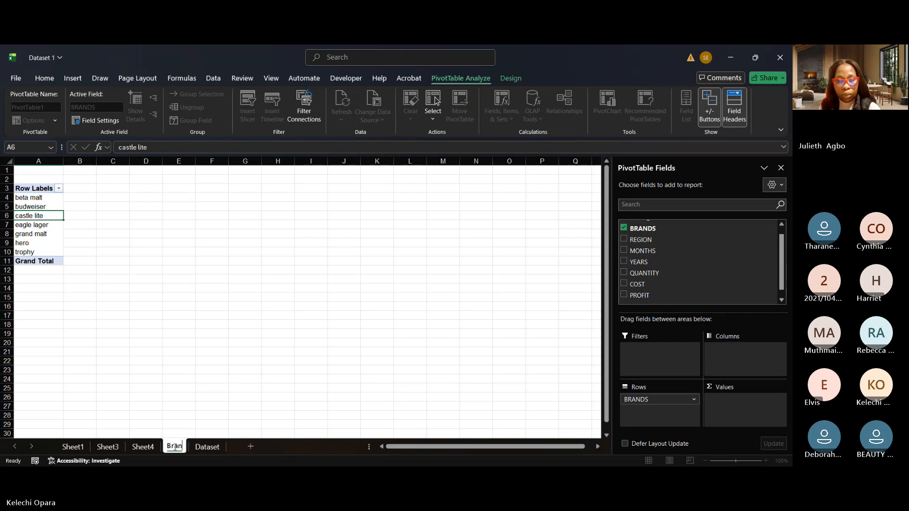
pyautogui.click(247, 346)
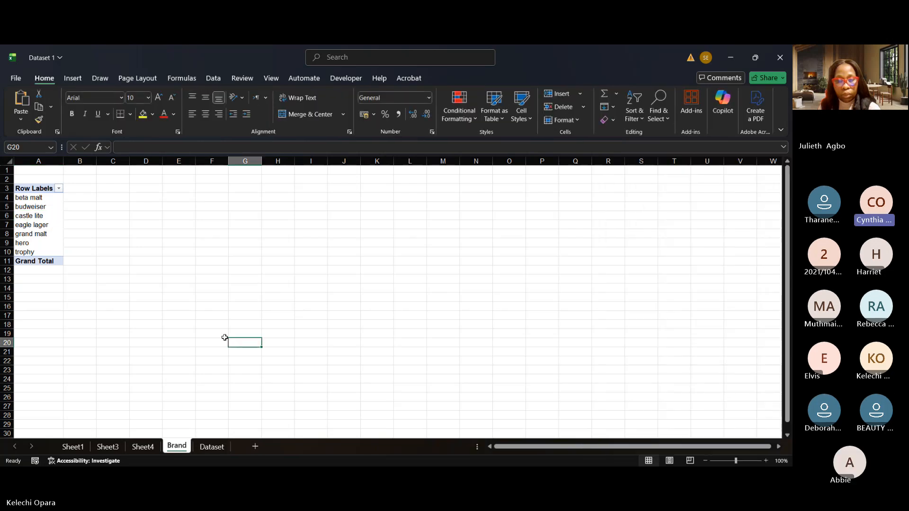
# - Add the MONTHS field to the Columns area of the brand PivotTable
pyautogui.click(43, 227)
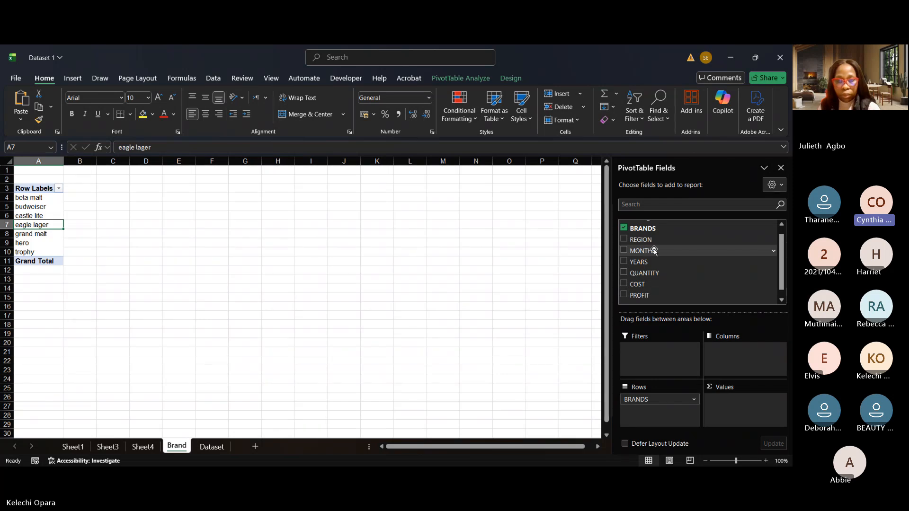
pyautogui.moveTo(653, 251); pyautogui.dragTo(740, 352)
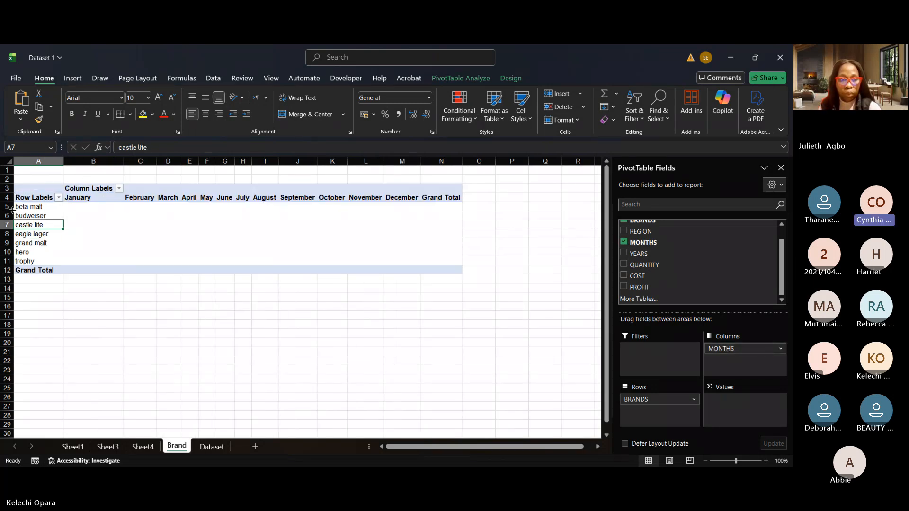
# - Examine the brand row labels and the month column labels of the PivotTable
pyautogui.click(39, 207)
pyautogui.click(27, 216)
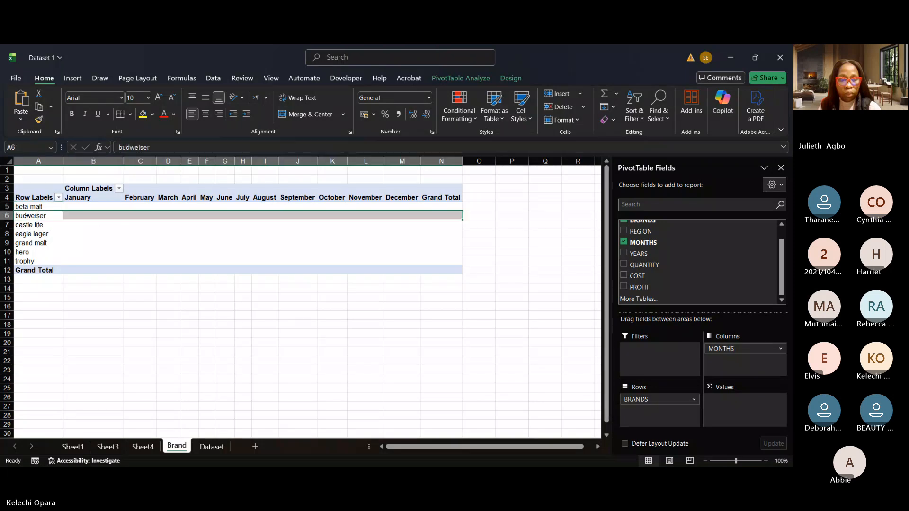
pyautogui.click(90, 197)
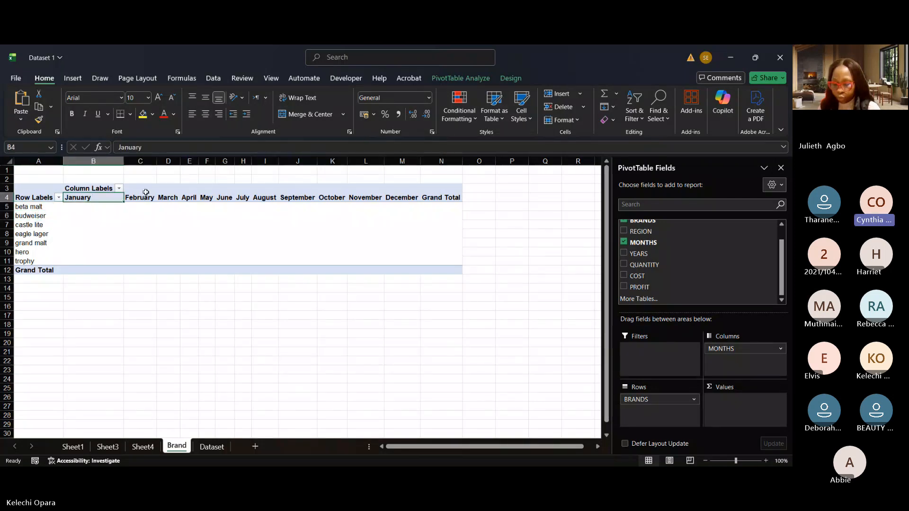
pyautogui.click(146, 193)
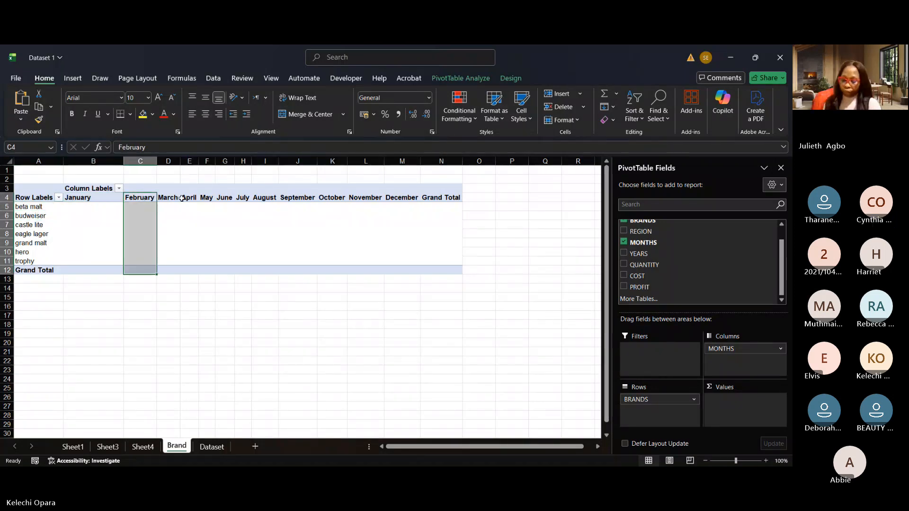
pyautogui.click(181, 198)
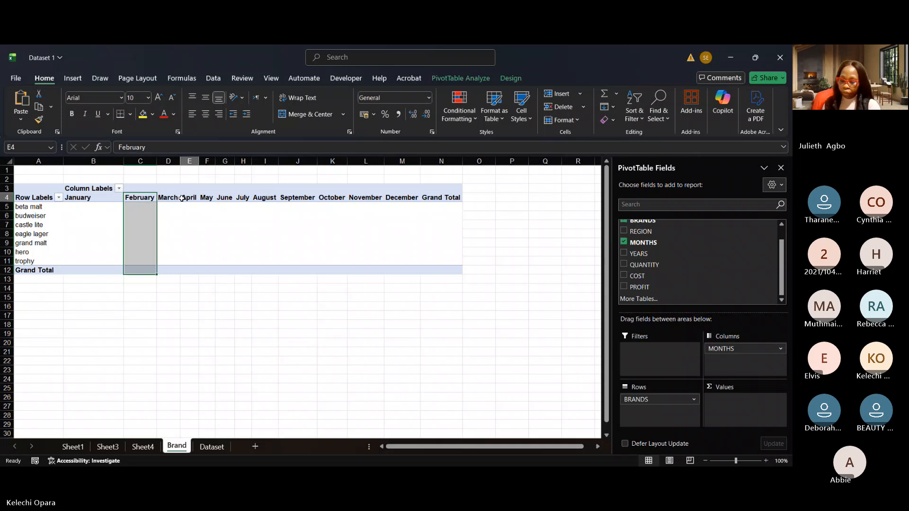
pyautogui.click(225, 199)
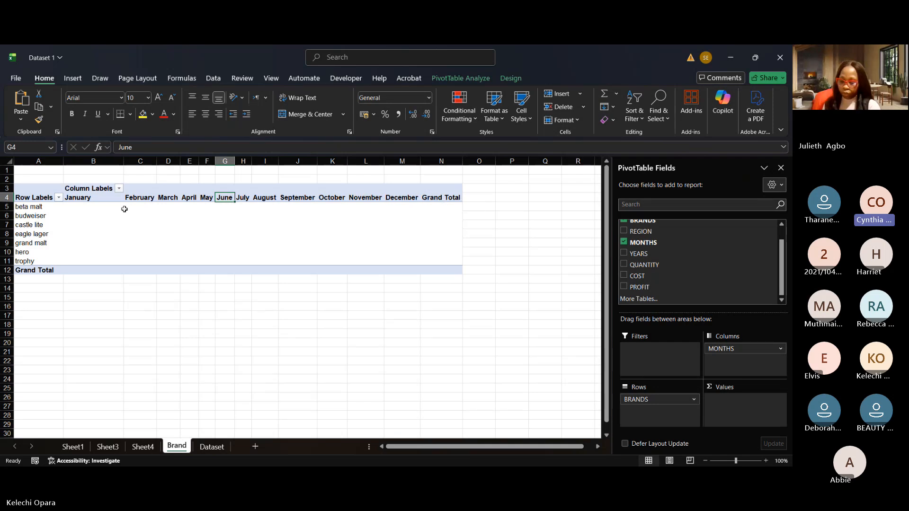
pyautogui.moveTo(89, 197); pyautogui.dragTo(188, 184)
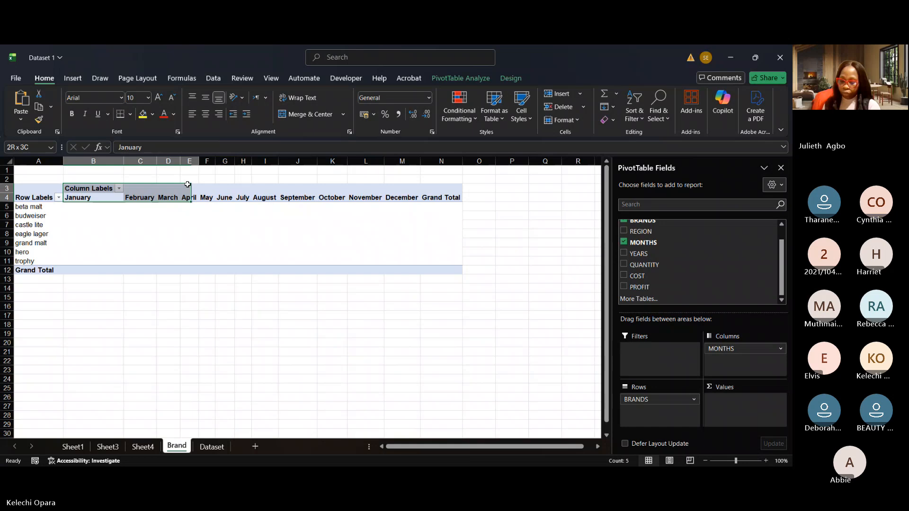
pyautogui.click(189, 187)
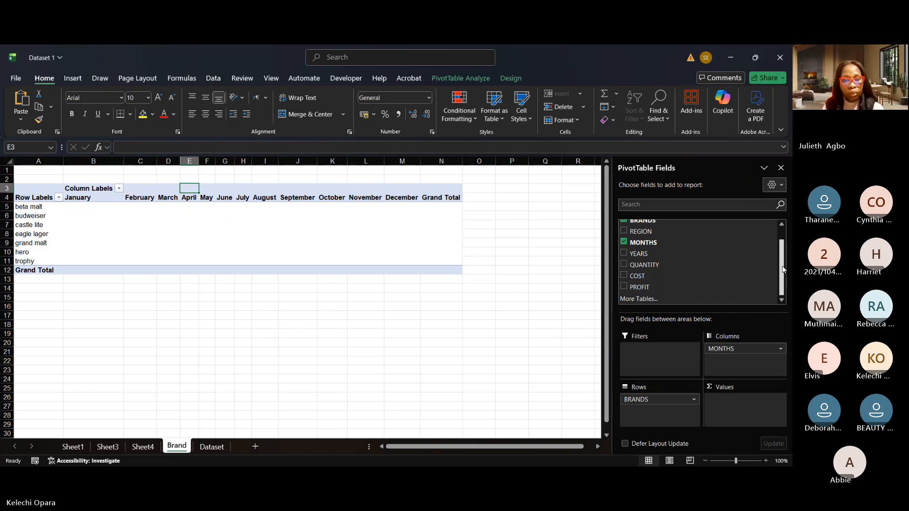
# - Add the QUANTITY field to the Values area and go through the quantities in the first brand rows and the grand total row
pyautogui.moveTo(782, 267)
pyautogui.mouseDown()
pyautogui.moveTo(782, 251)
pyautogui.moveTo(780, 272)
pyautogui.mouseUp()
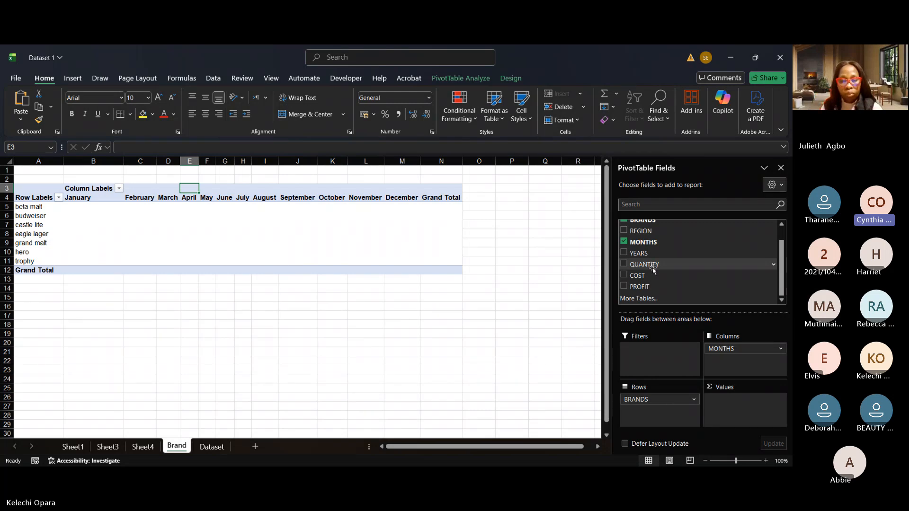
pyautogui.moveTo(651, 266); pyautogui.dragTo(743, 399)
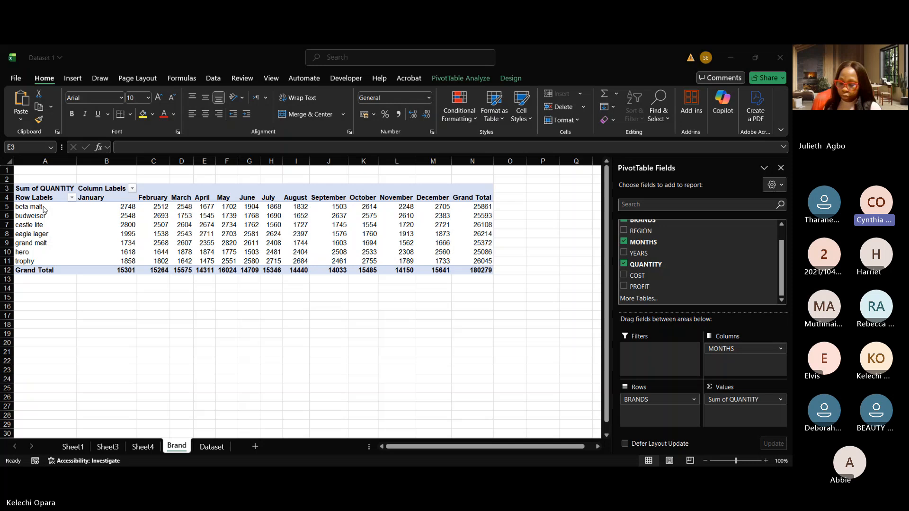
pyautogui.click(10, 207)
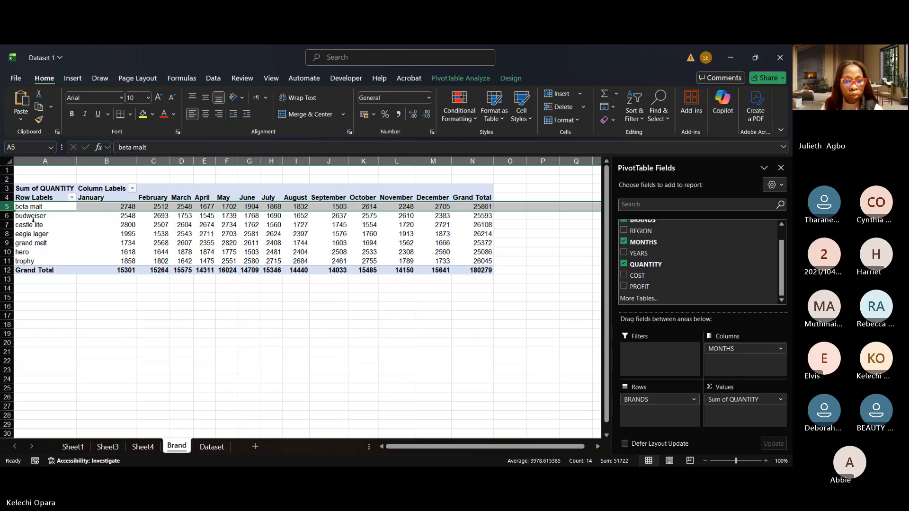
pyautogui.click(7, 215)
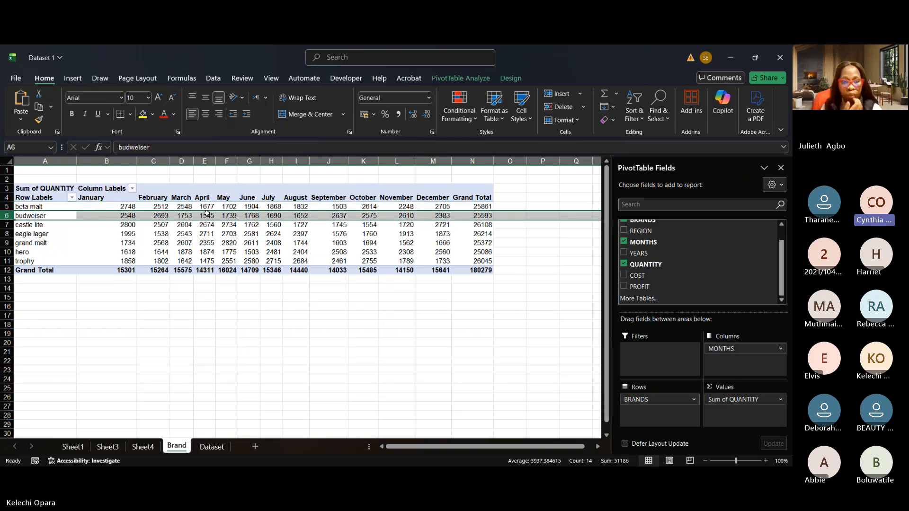
pyautogui.moveTo(233, 214)
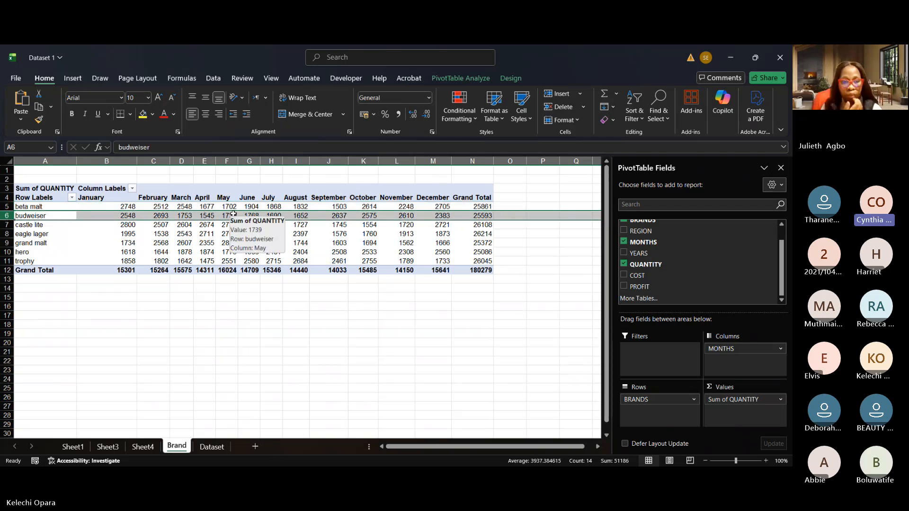
pyautogui.click(6, 224)
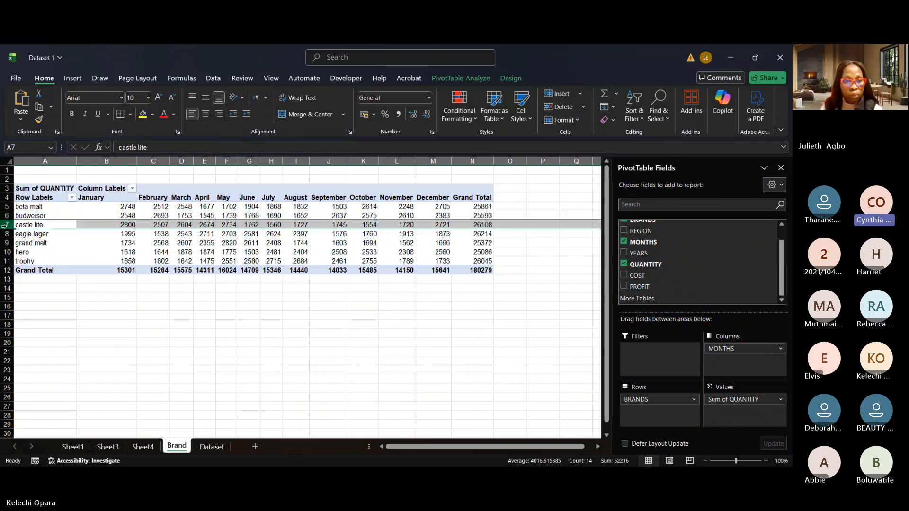
pyautogui.click(7, 271)
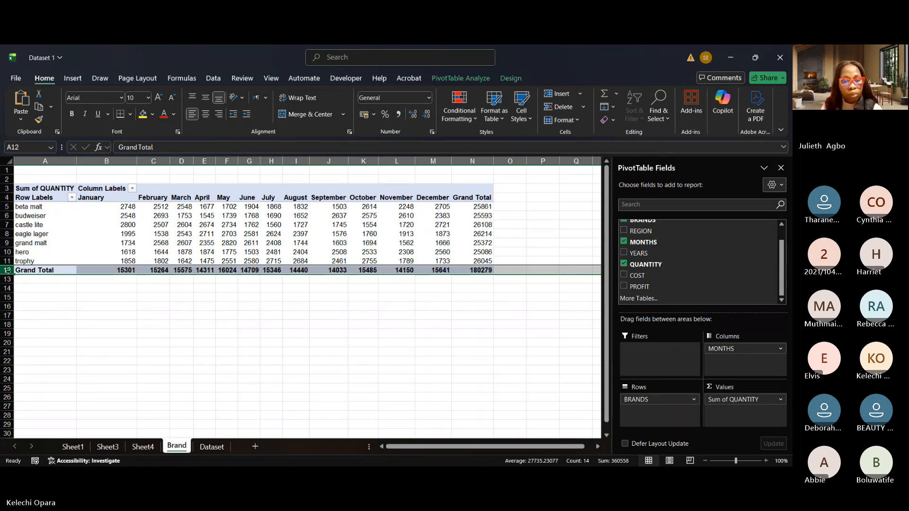
pyautogui.click(548, 216)
pyautogui.click(401, 225)
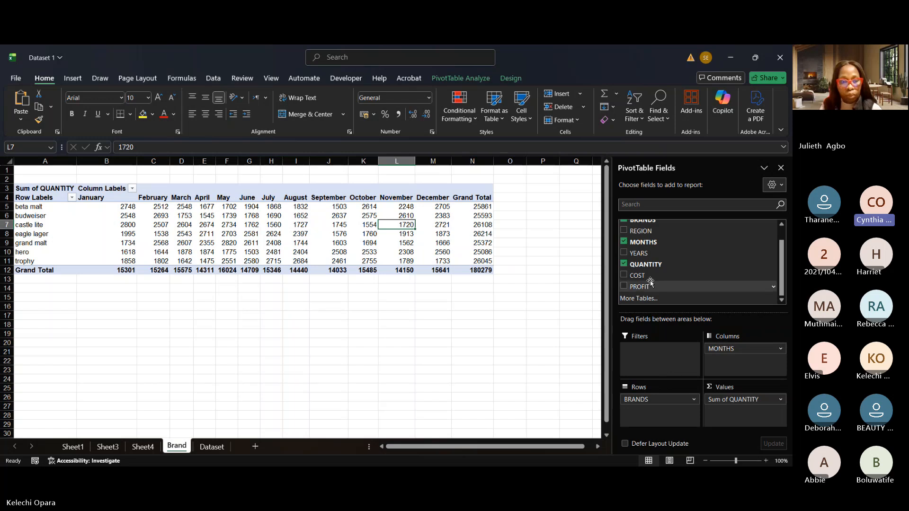
# - Try the PROFIT field as a second value beside QUANTITY, and take it back out of the Values area
pyautogui.moveTo(652, 286); pyautogui.dragTo(737, 410)
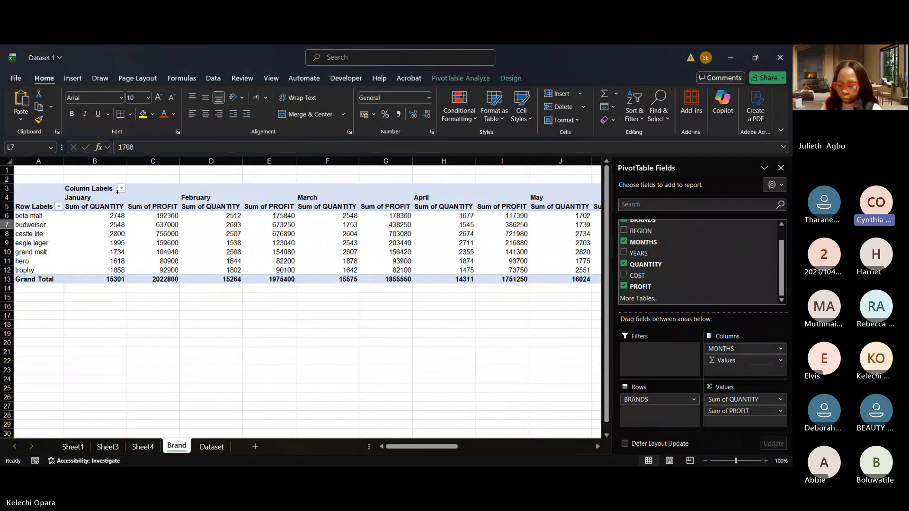
pyautogui.click(108, 208)
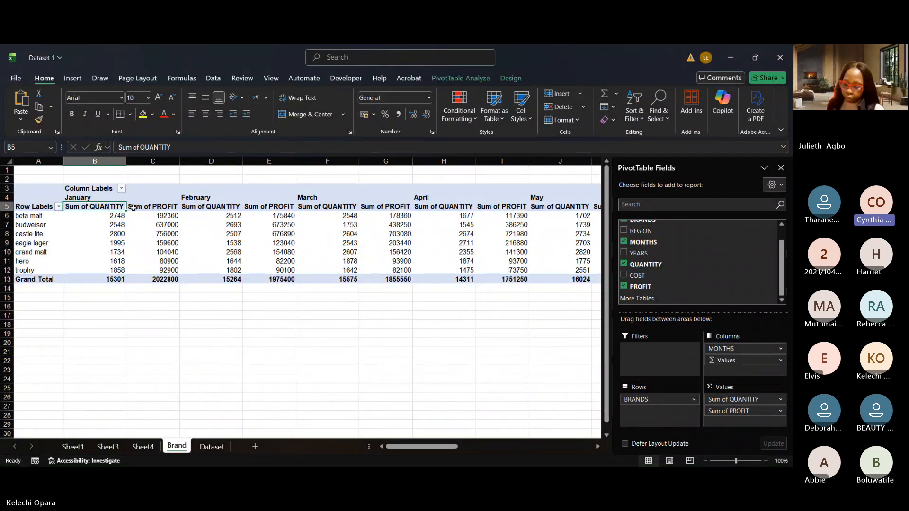
pyautogui.click(166, 209)
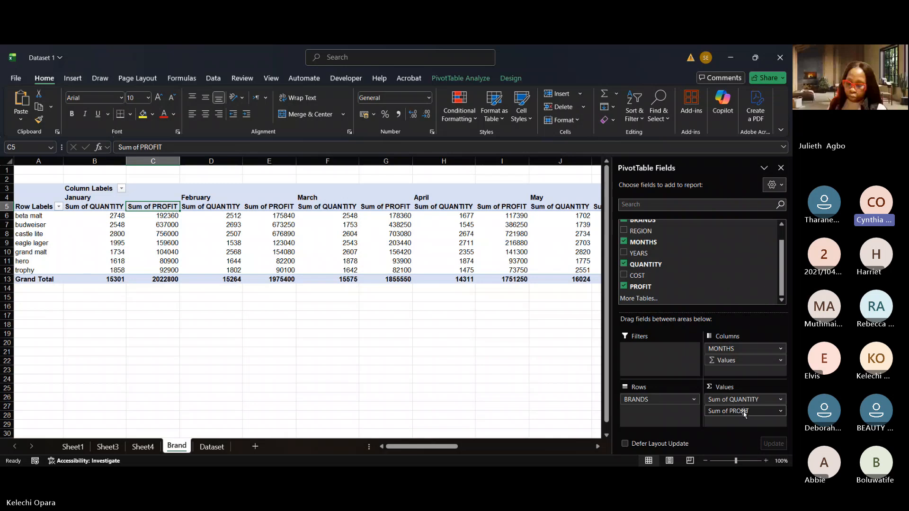
pyautogui.moveTo(743, 411); pyautogui.dragTo(568, 359)
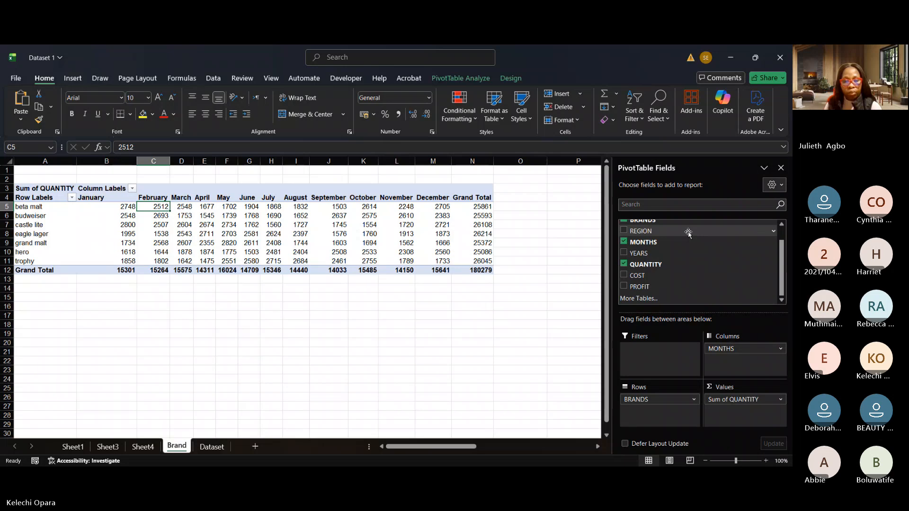
# - Add the REGION field to the Filters area and allow multiple items in its filter with all regions selected
pyautogui.moveTo(689, 234); pyautogui.dragTo(643, 356)
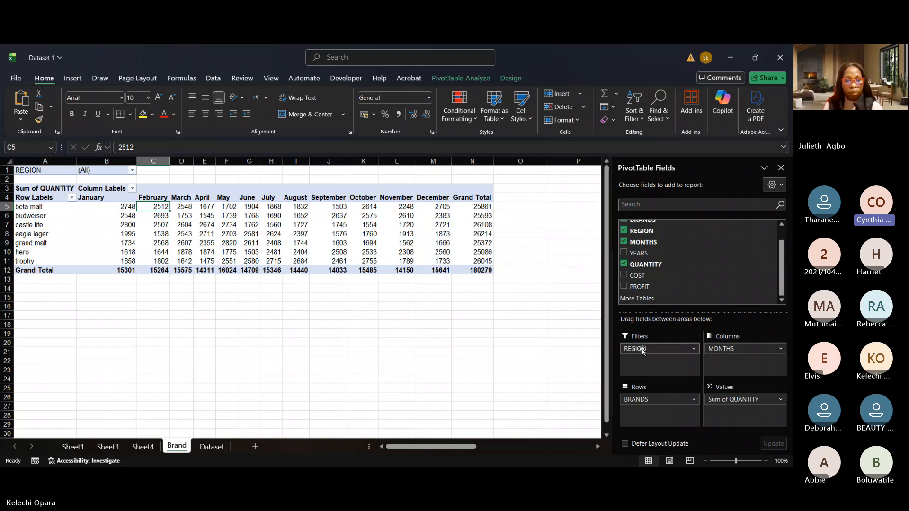
pyautogui.click(133, 171)
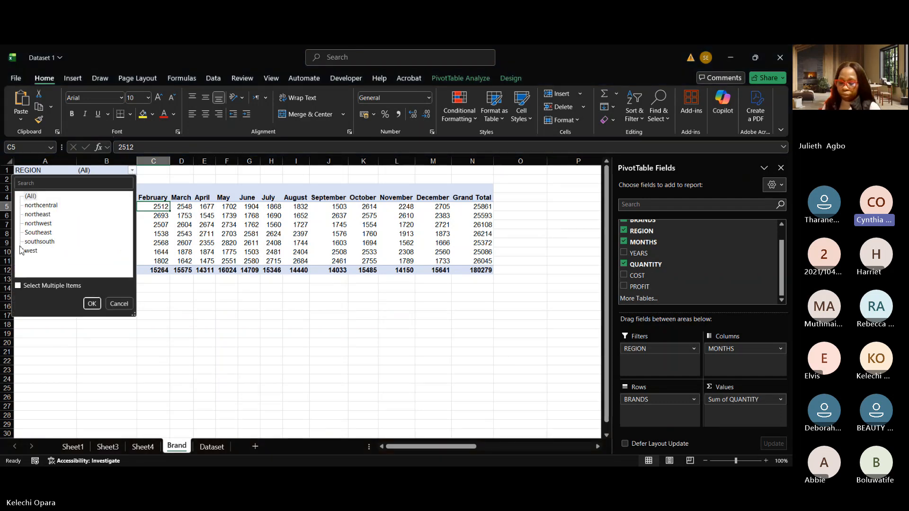
pyautogui.click(19, 287)
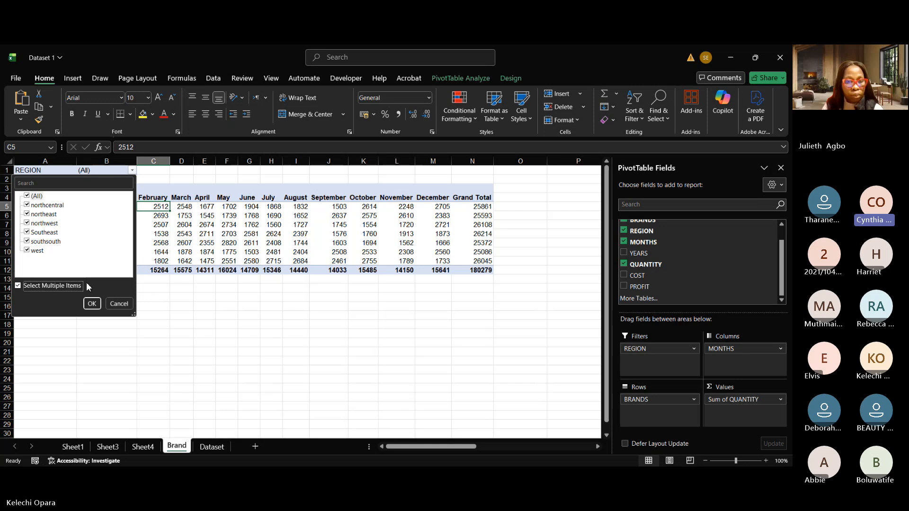
pyautogui.click(92, 303)
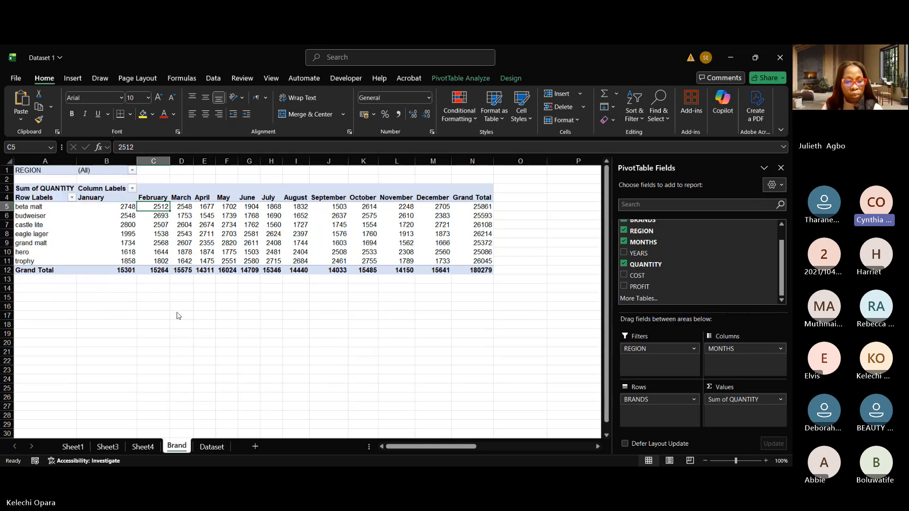
# - Filter the PivotTable by REGION to west only and review the quantities in its month columns
pyautogui.click(131, 171)
pyautogui.click(18, 286)
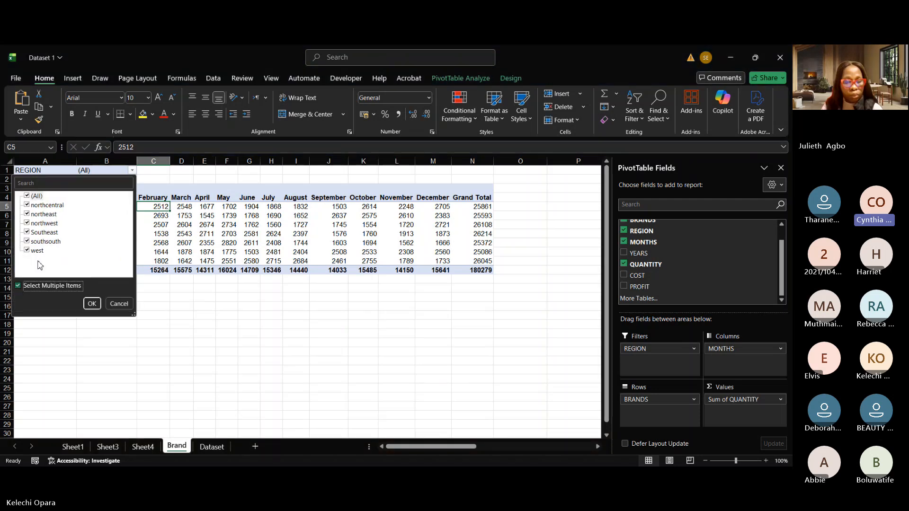
pyautogui.click(27, 196)
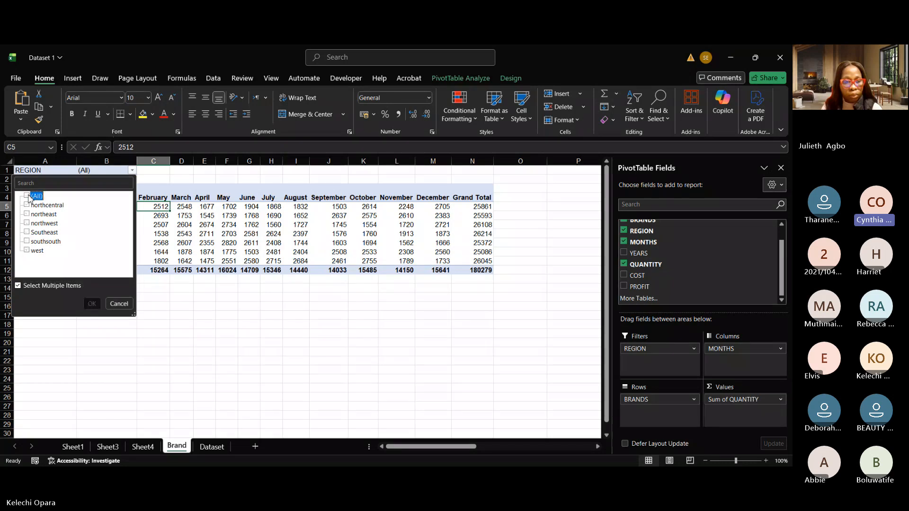
pyautogui.click(32, 251)
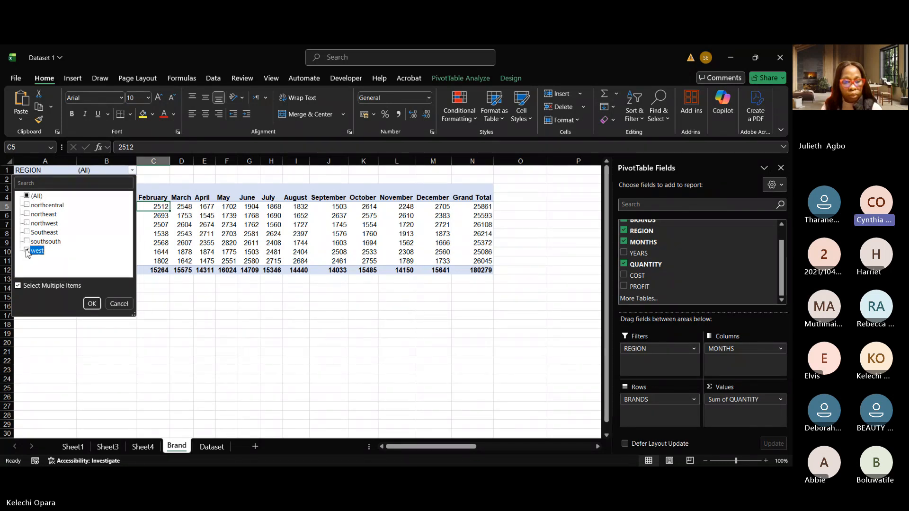
pyautogui.click(92, 303)
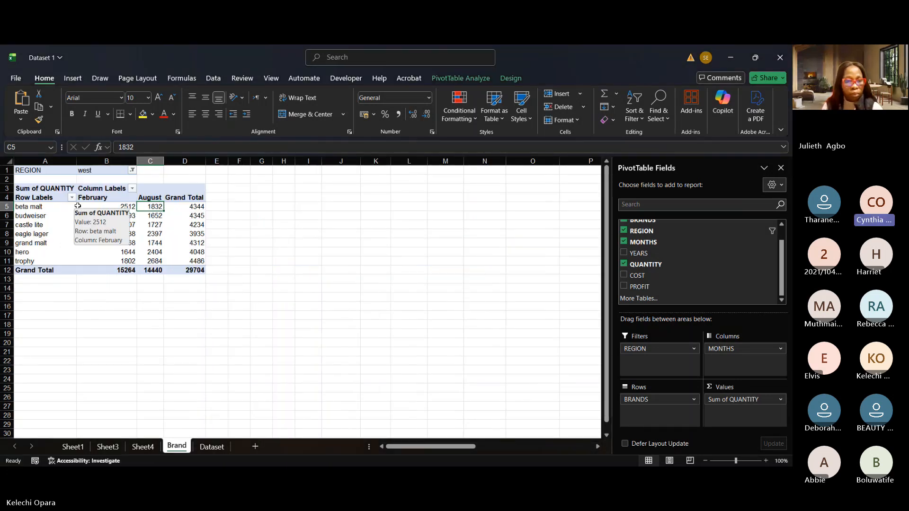
pyautogui.click(245, 251)
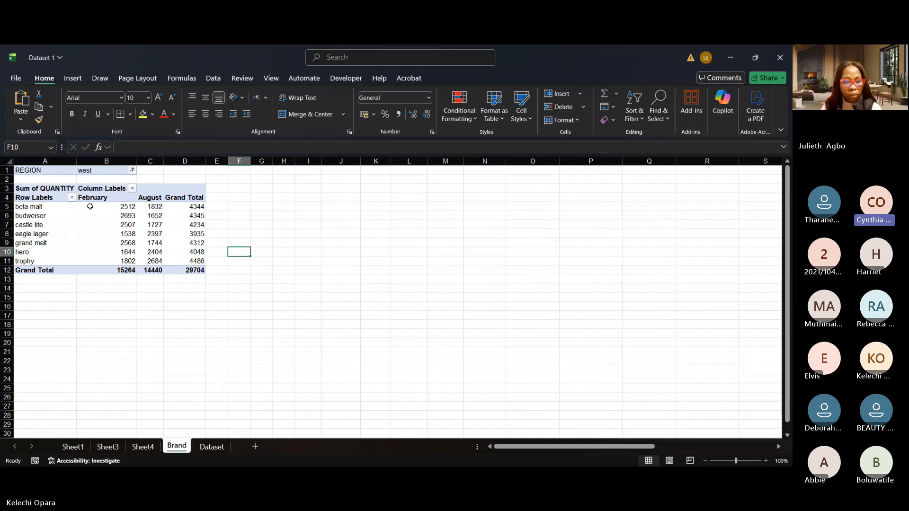
pyautogui.click(105, 209)
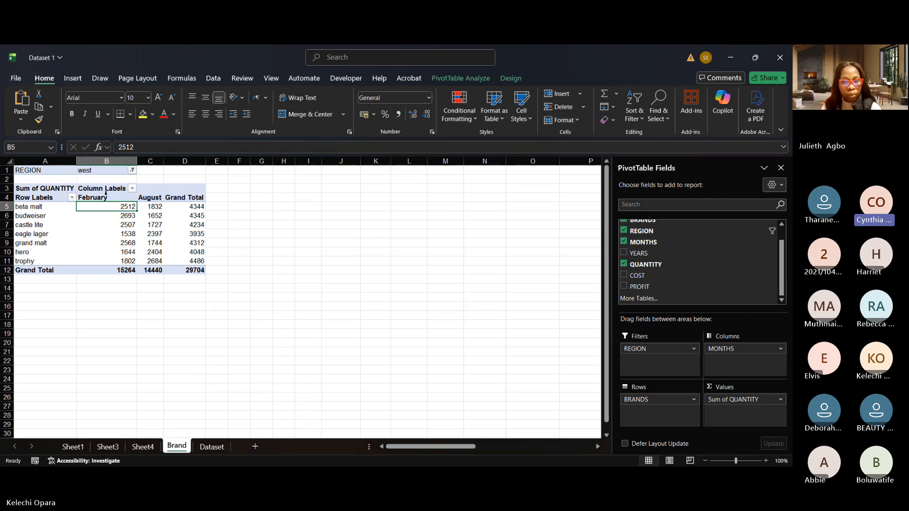
pyautogui.click(150, 198)
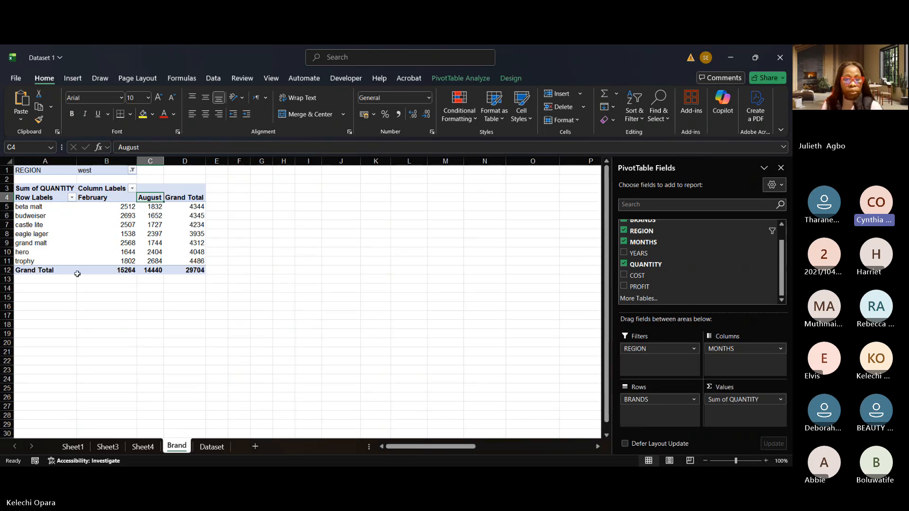
# - Include northwest alongside west in the REGION filter
pyautogui.click(132, 170)
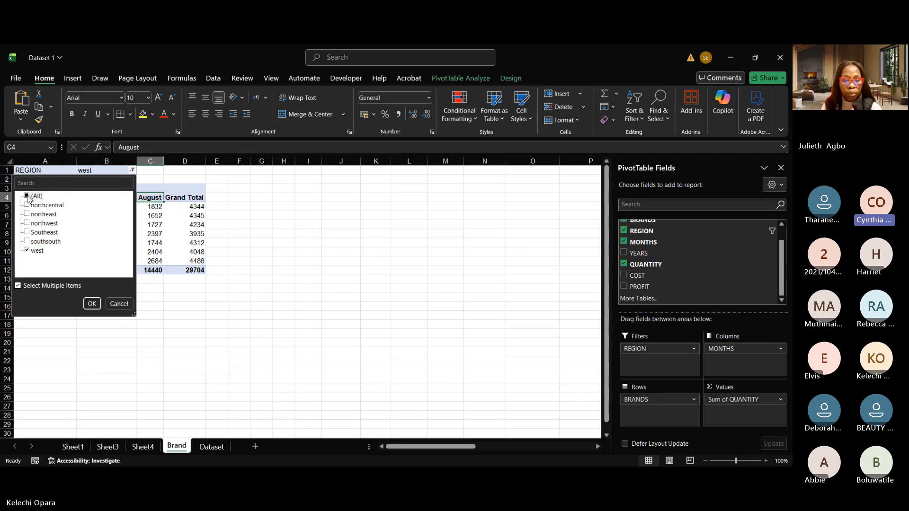
pyautogui.click(27, 223)
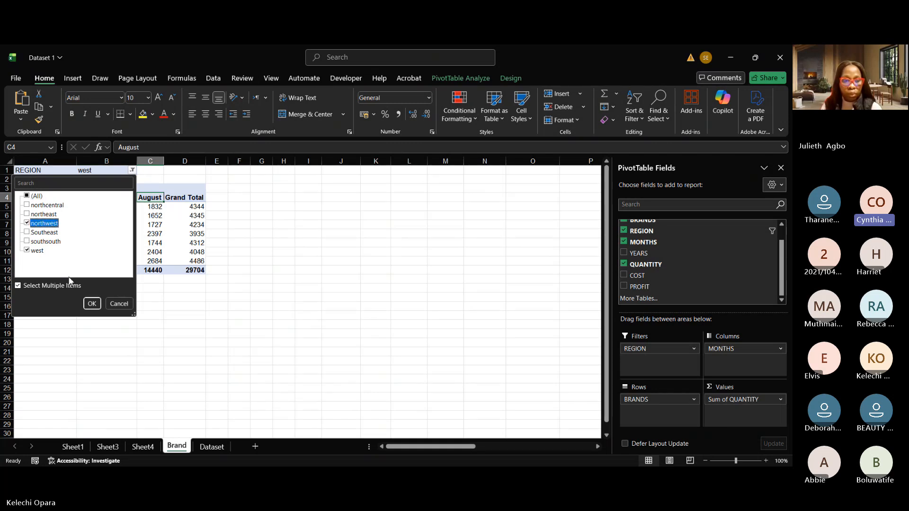
pyautogui.click(91, 307)
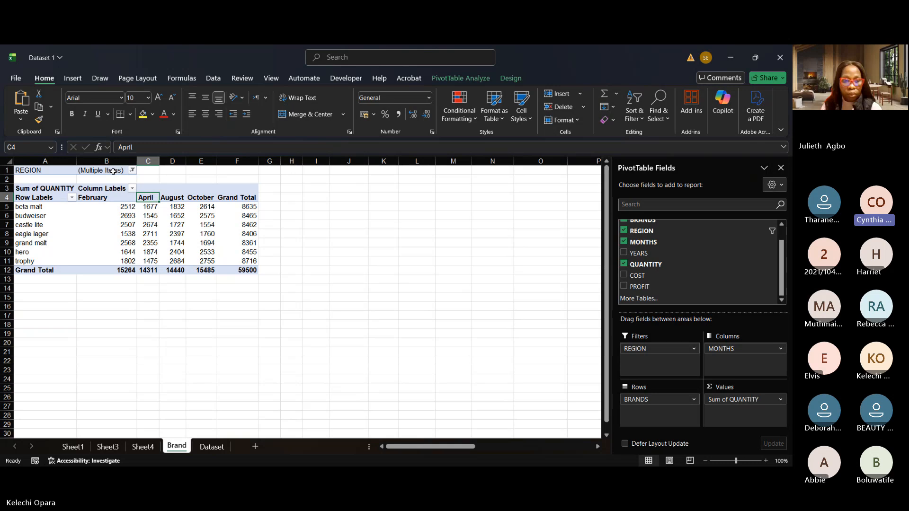
# - Reset the REGION filter of the PivotTable to include all regions
pyautogui.click(132, 170)
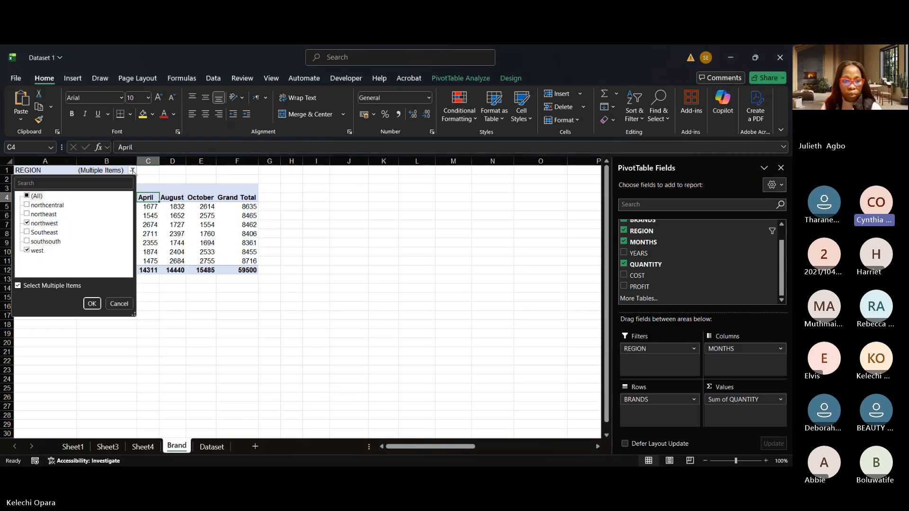
pyautogui.click(27, 197)
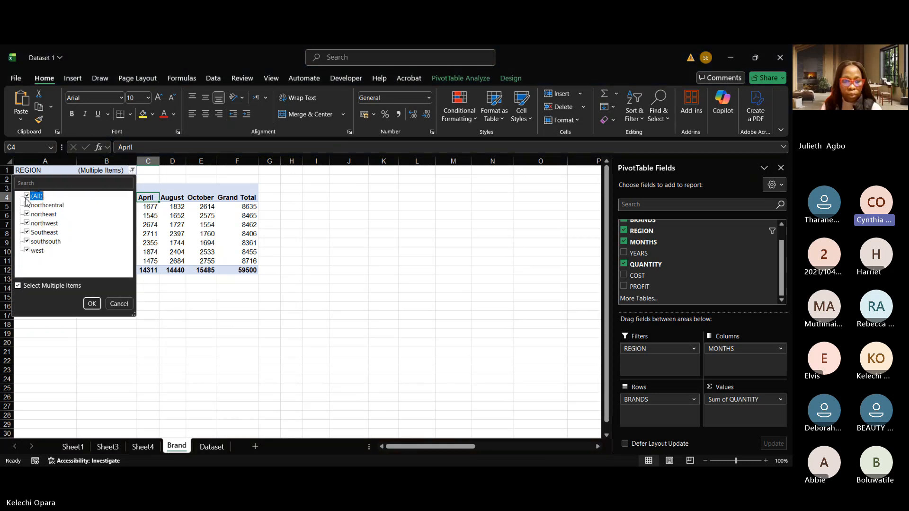
pyautogui.click(92, 303)
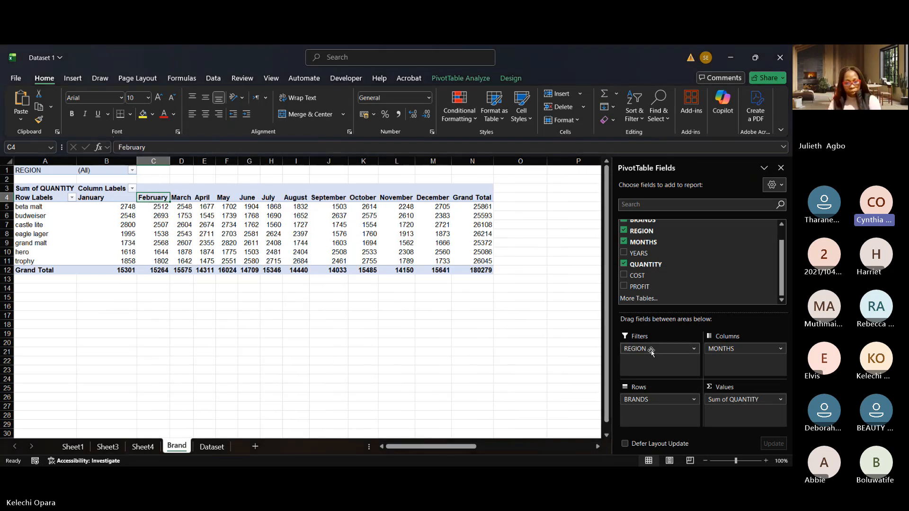
# - Move REGION from Filters into Rows beneath BRANDS and review the regional quantities for every brand down to the grand total
pyautogui.moveTo(651, 353); pyautogui.dragTo(645, 403)
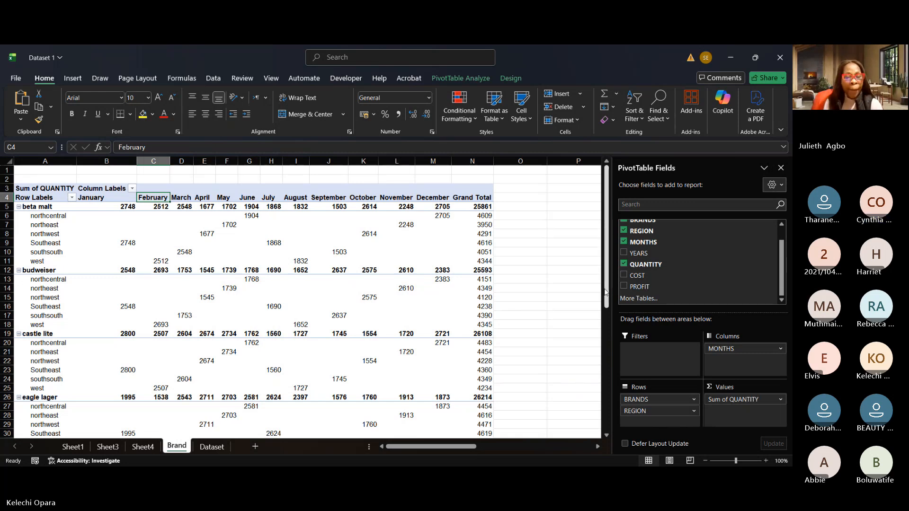
pyautogui.moveTo(606, 292); pyautogui.dragTo(610, 306)
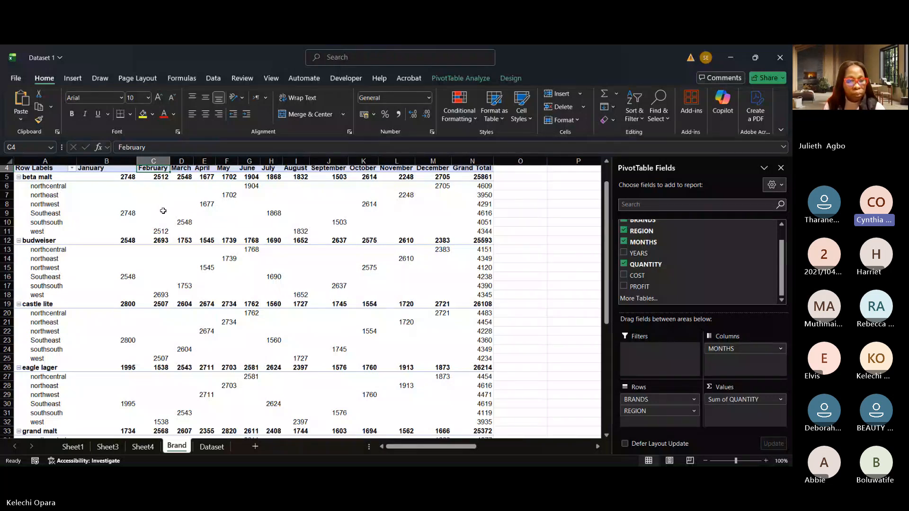
pyautogui.moveTo(147, 209)
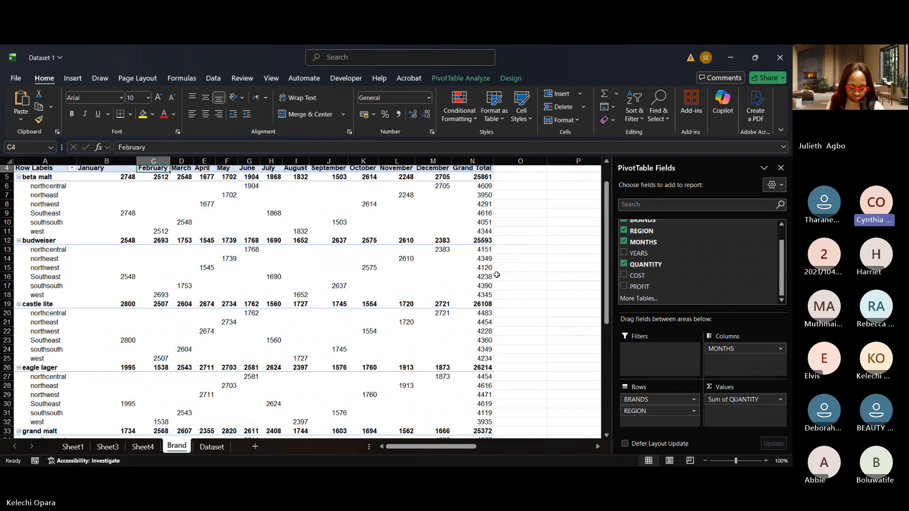
pyautogui.click(606, 435)
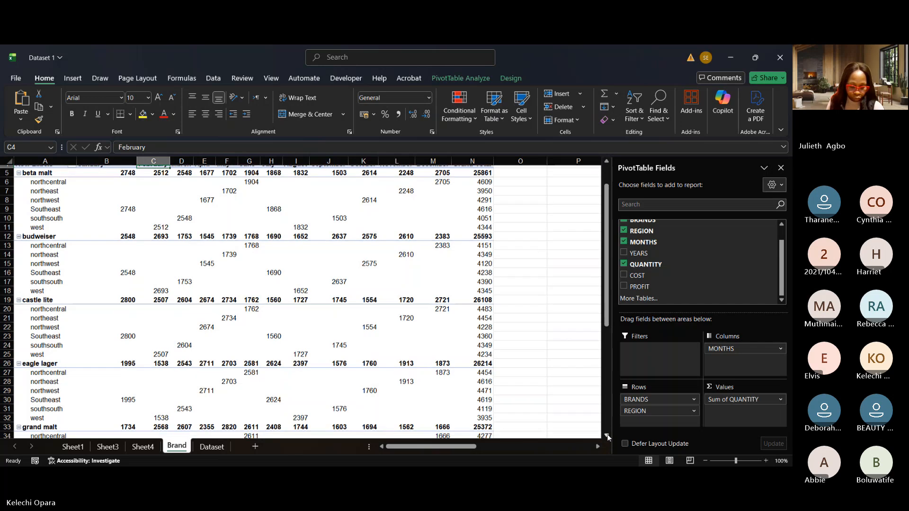
pyautogui.moveTo(607, 435); pyautogui.dragTo(607, 436)
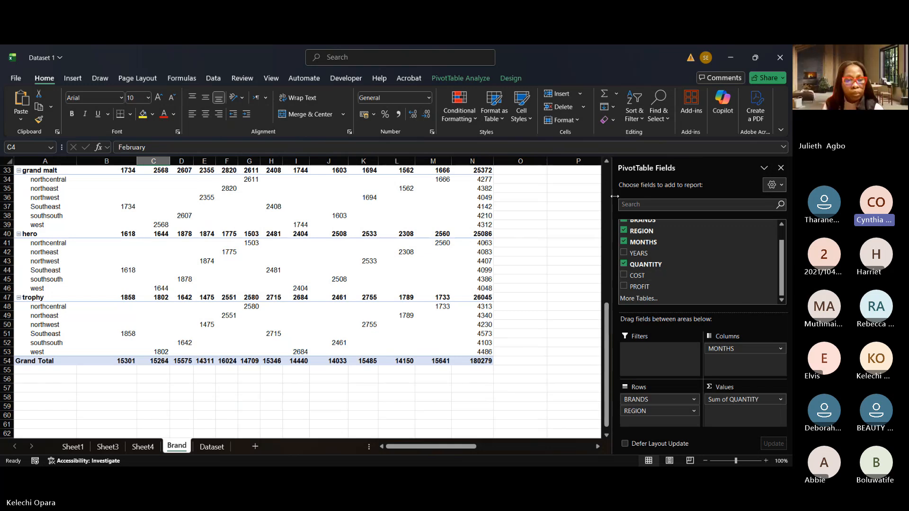
pyautogui.click(607, 178)
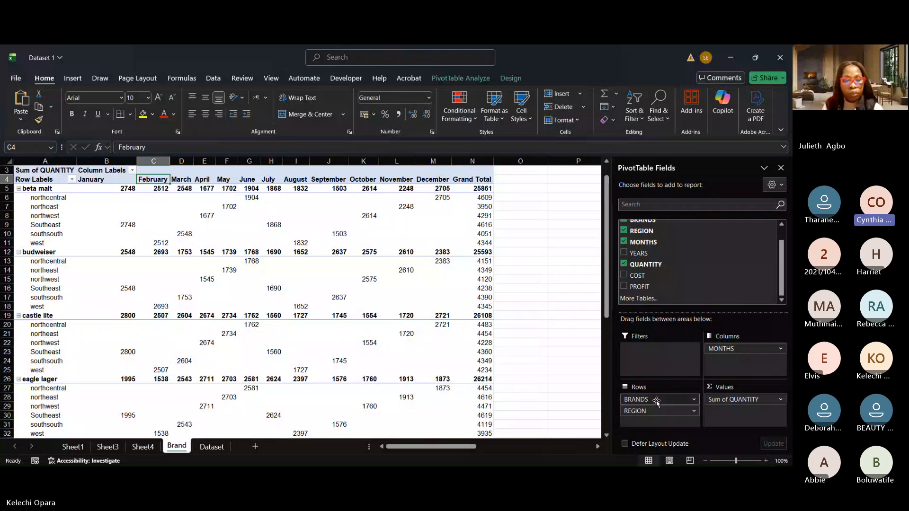
# - Put REGION above BRANDS in the Rows area, and swap the fields so BRANDS is in Columns and MONTHS in Rows
pyautogui.moveTo(658, 399); pyautogui.dragTo(658, 422)
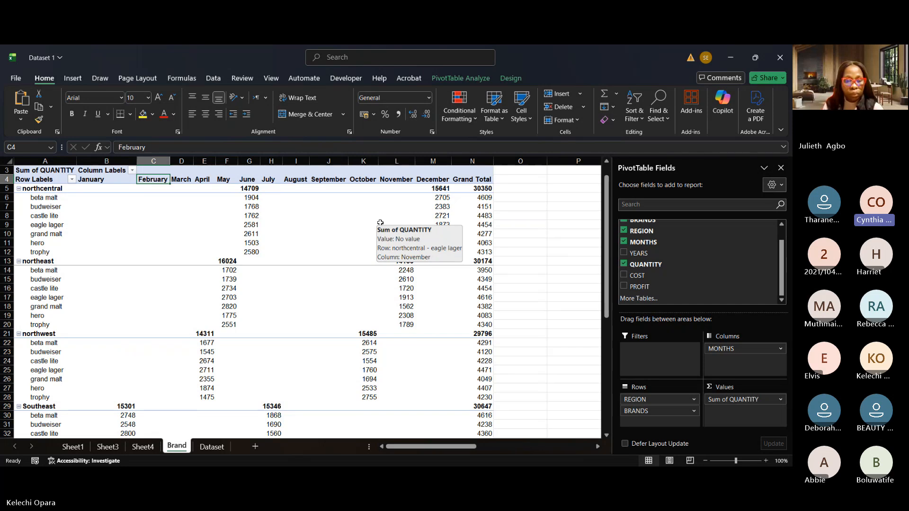
pyautogui.moveTo(758, 348); pyautogui.dragTo(731, 355)
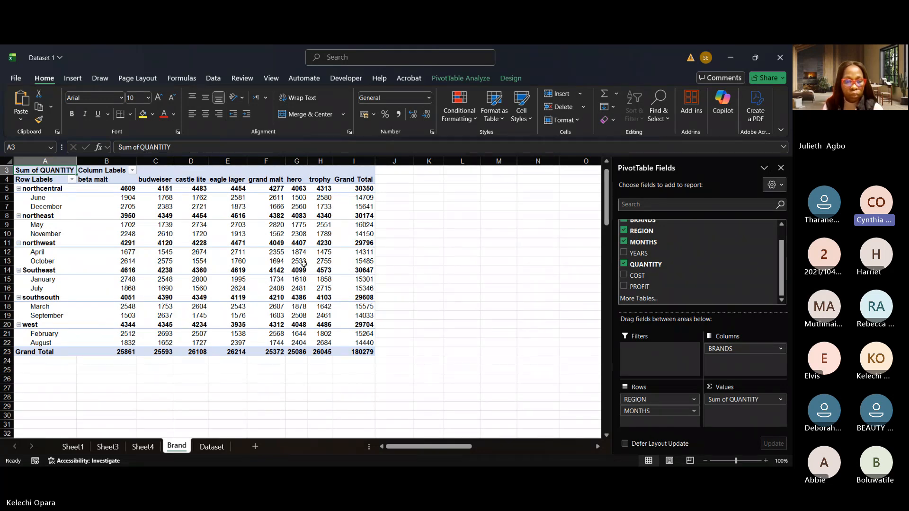
# - Remove MONTHS and REGION from the PivotTable and place YEARS in the Rows area
pyautogui.click(694, 411)
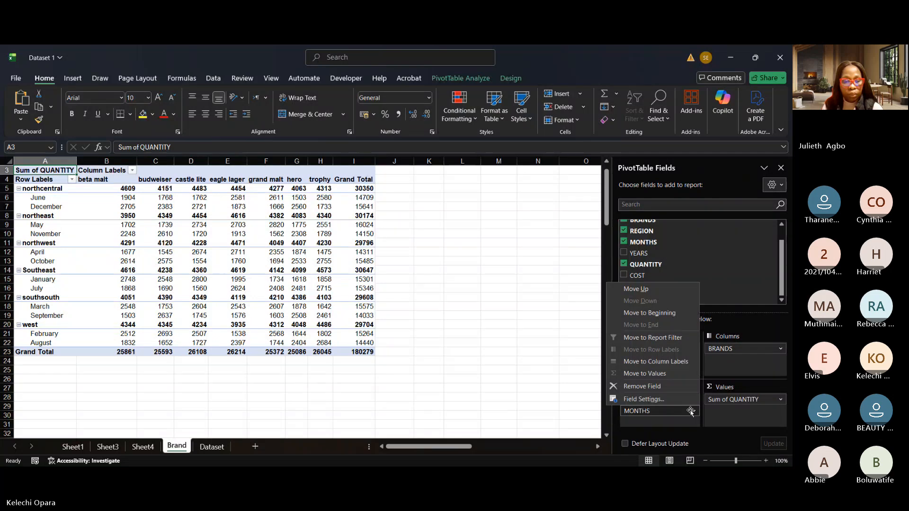
pyautogui.click(691, 412)
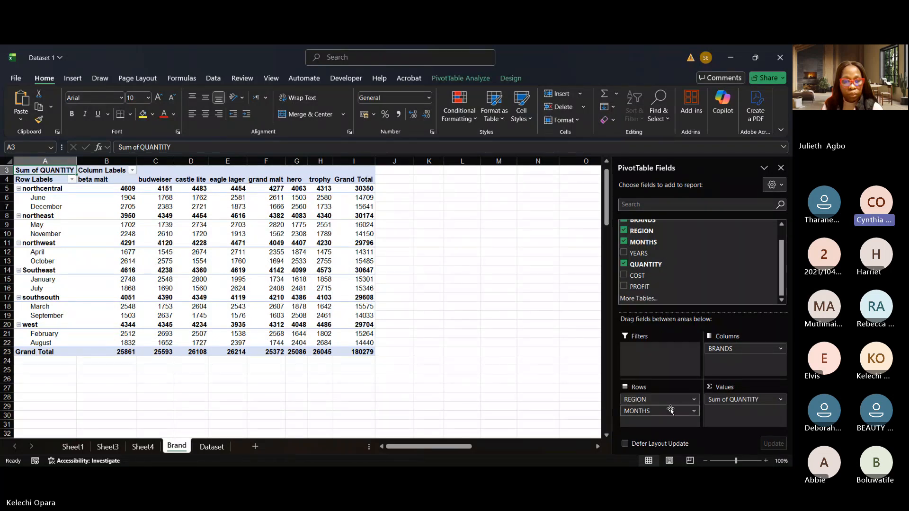
pyautogui.moveTo(671, 410); pyautogui.dragTo(555, 393)
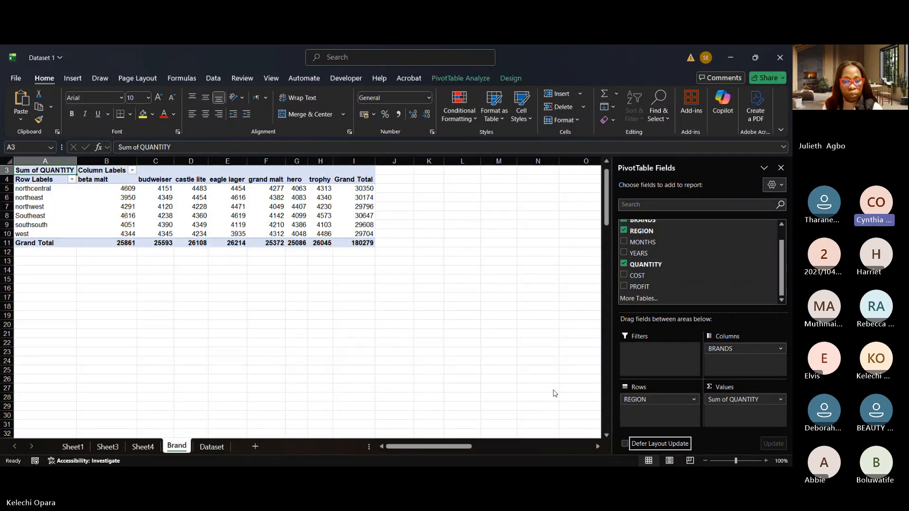
pyautogui.click(623, 231)
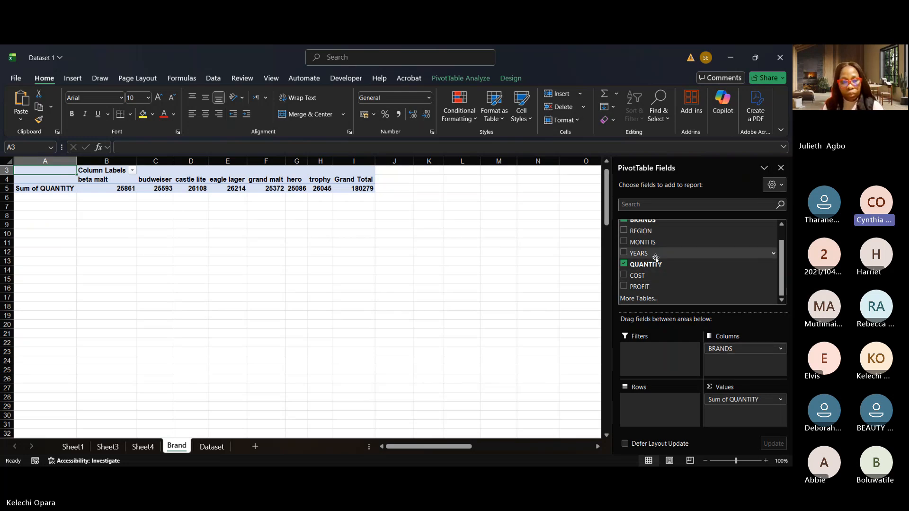
pyautogui.moveTo(652, 255); pyautogui.dragTo(651, 405)
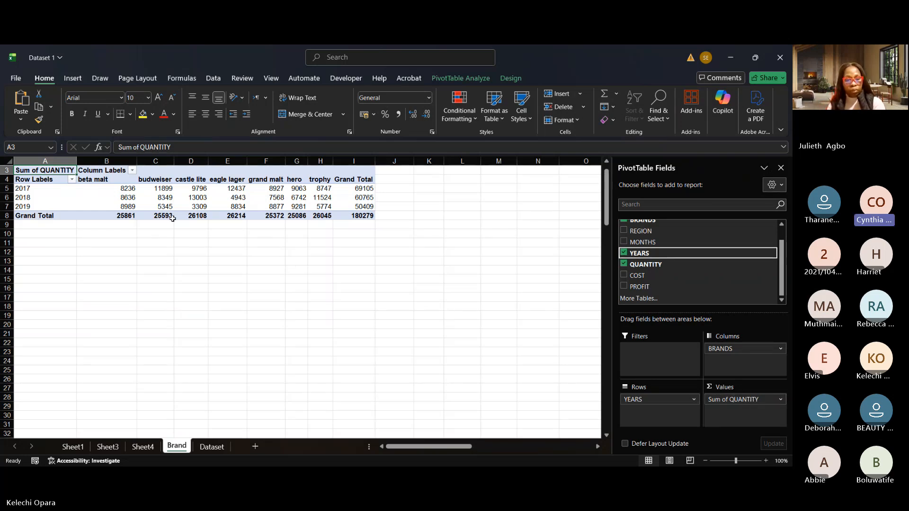
# - Summarise the QUANTITY value field by Count and check the 2017 beta malt cell
pyautogui.click(784, 401)
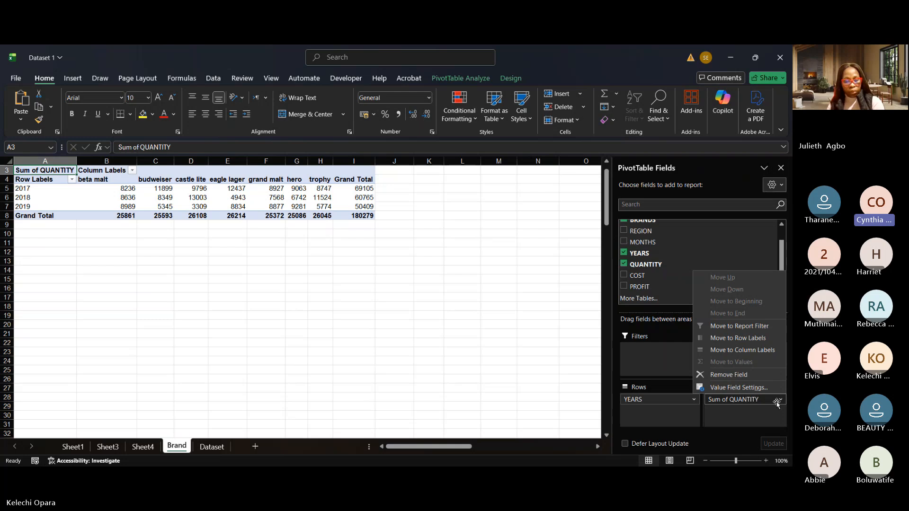
pyautogui.click(750, 387)
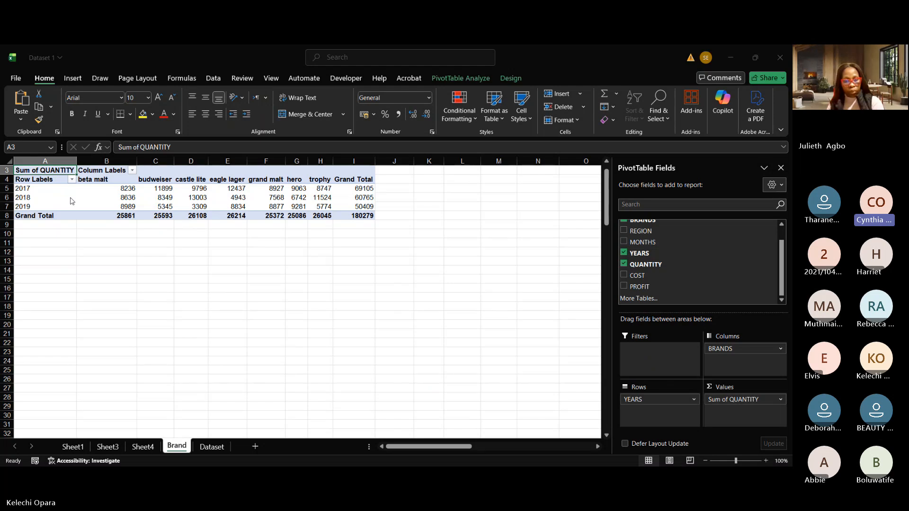
pyautogui.click(163, 253)
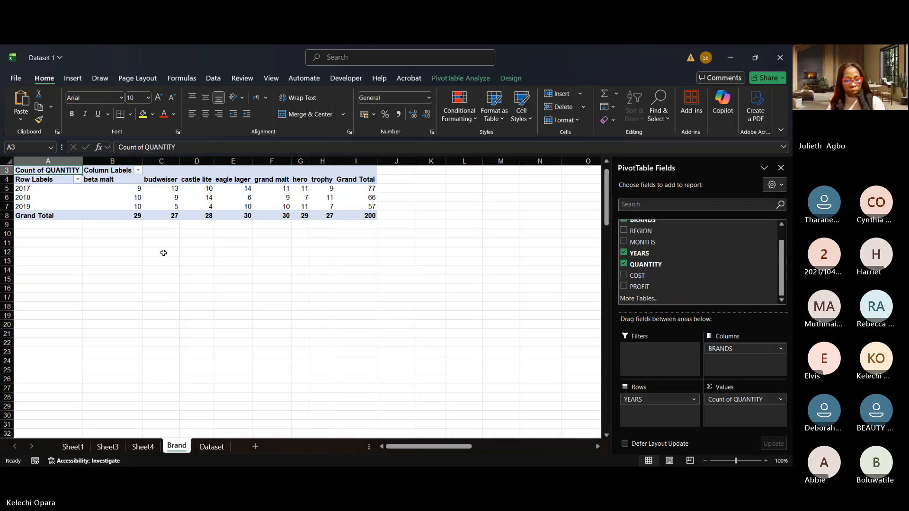
pyautogui.click(135, 187)
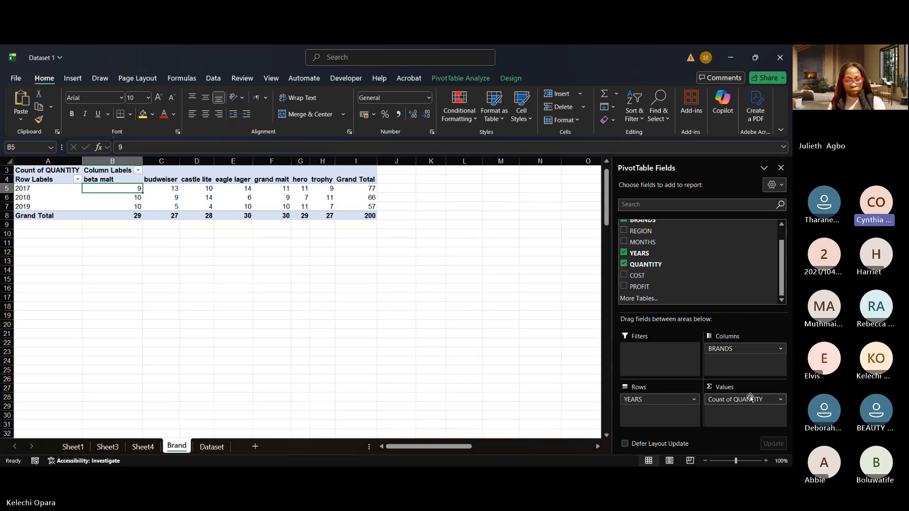
# - Replace QUANTITY with the REGION field in the Values area
pyautogui.moveTo(751, 399); pyautogui.dragTo(546, 321)
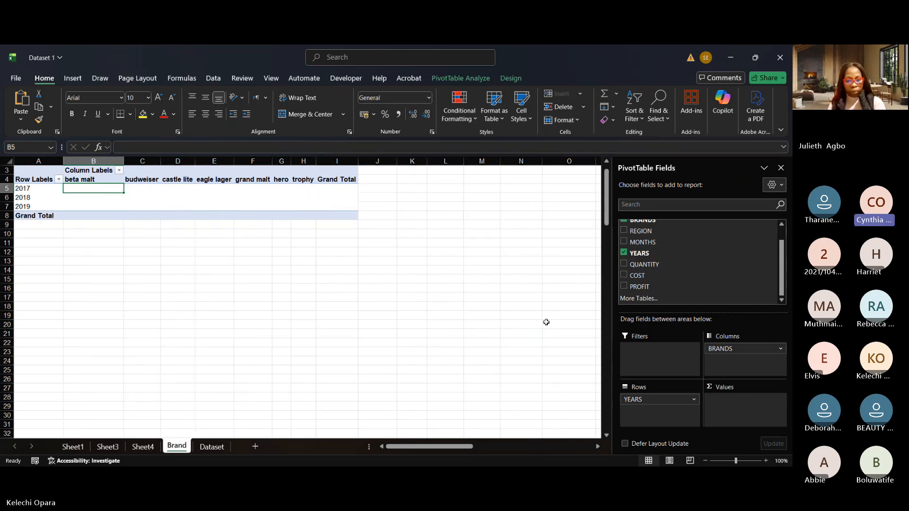
pyautogui.scroll(1, 662, 250)
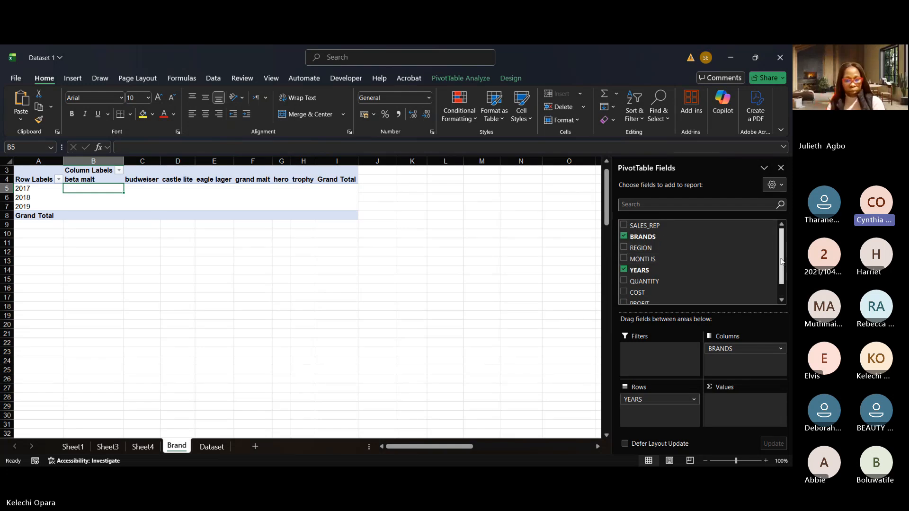
pyautogui.moveTo(782, 260)
pyautogui.mouseDown()
pyautogui.moveTo(784, 285)
pyautogui.moveTo(783, 247)
pyautogui.moveTo(782, 266)
pyautogui.mouseUp()
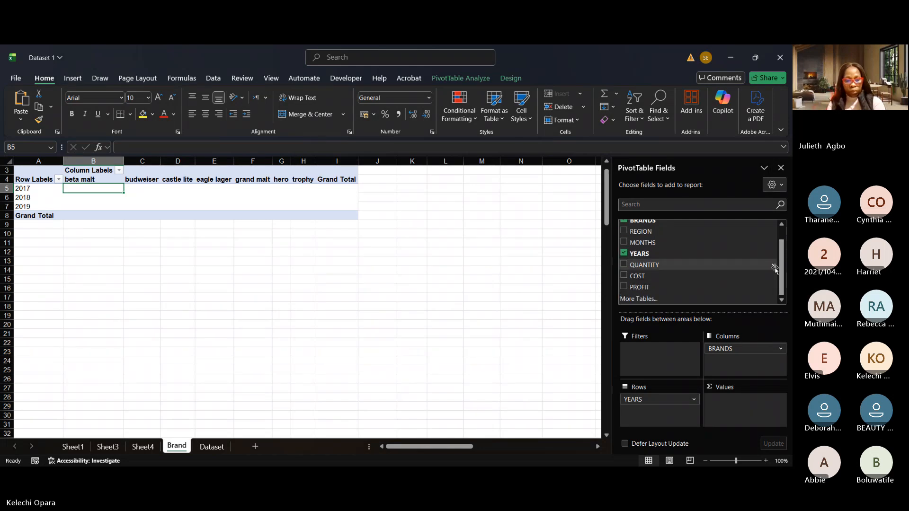
pyautogui.scroll(2, 696, 237)
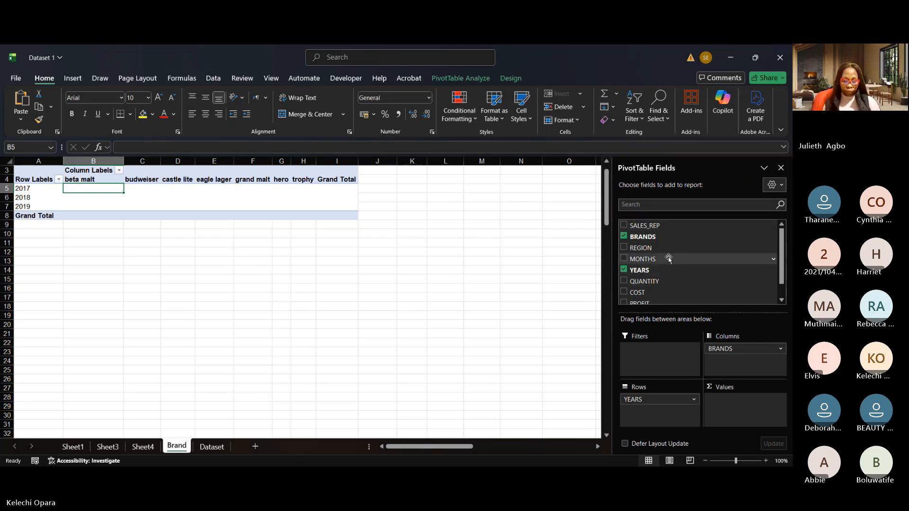
pyautogui.moveTo(660, 251); pyautogui.dragTo(734, 408)
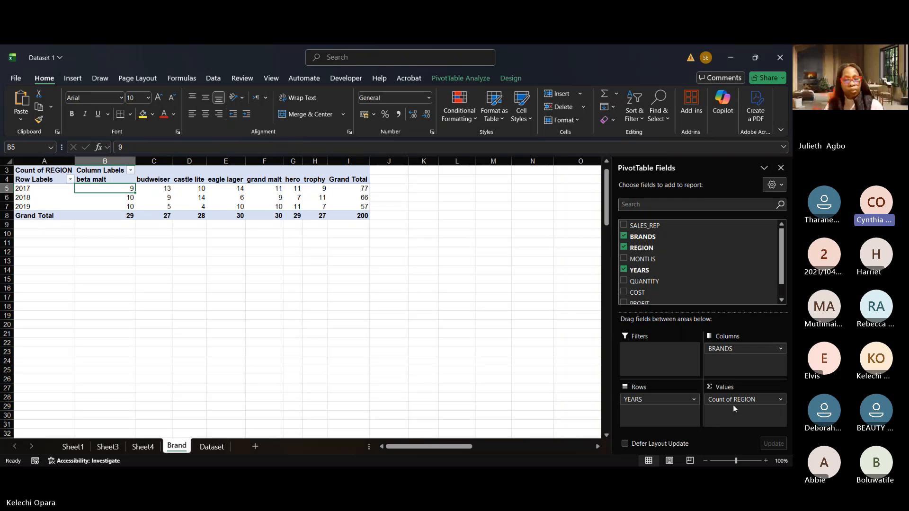
# - Try summarising the REGION value field by Sum instead of Count
pyautogui.click(162, 189)
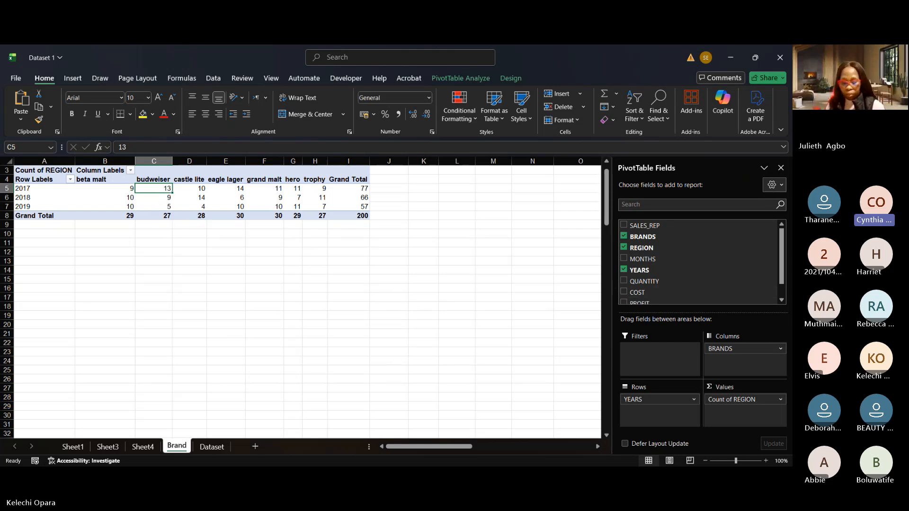
pyautogui.click(741, 399)
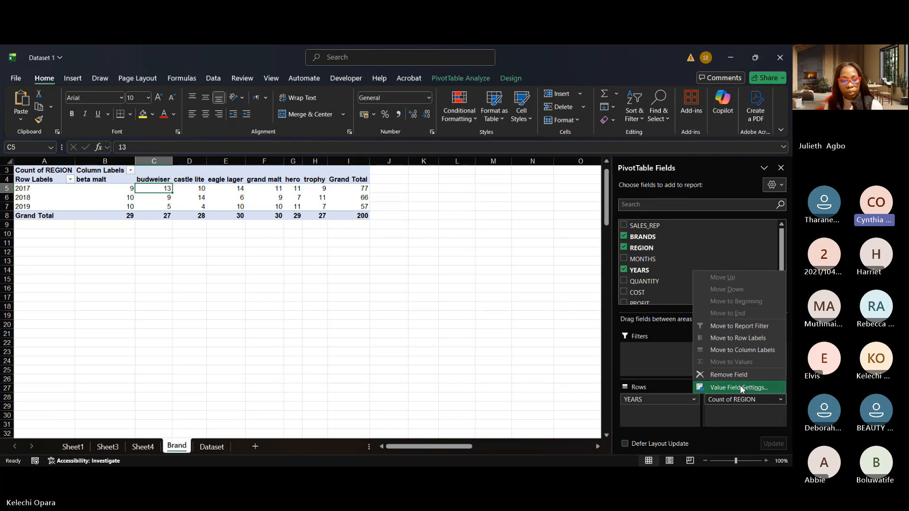
pyautogui.click(740, 386)
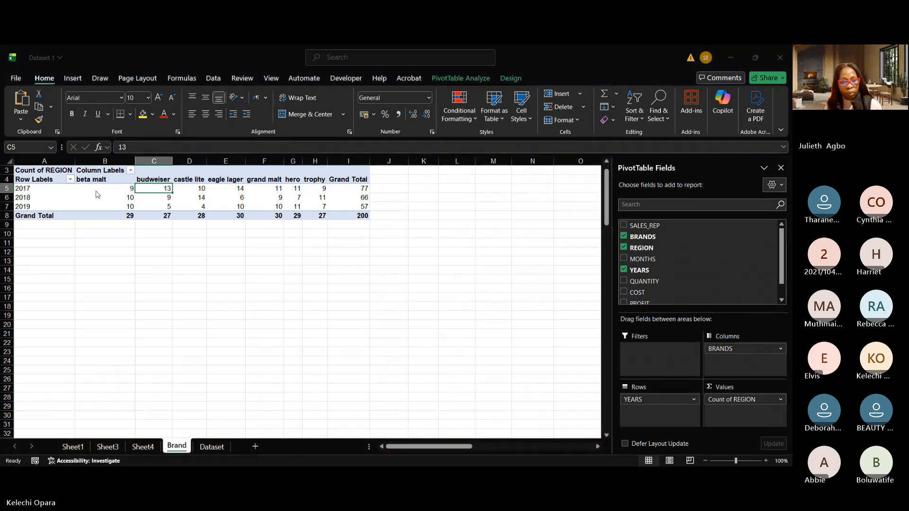
pyautogui.click(163, 247)
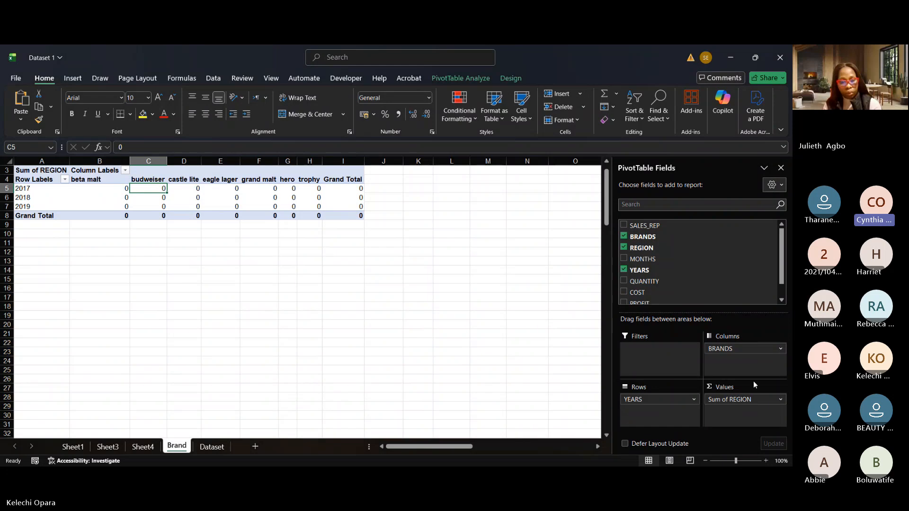
# - Replace REGION with QUANTITY in the Values area and summarise QUANTITY by Count
pyautogui.moveTo(745, 399); pyautogui.dragTo(542, 314)
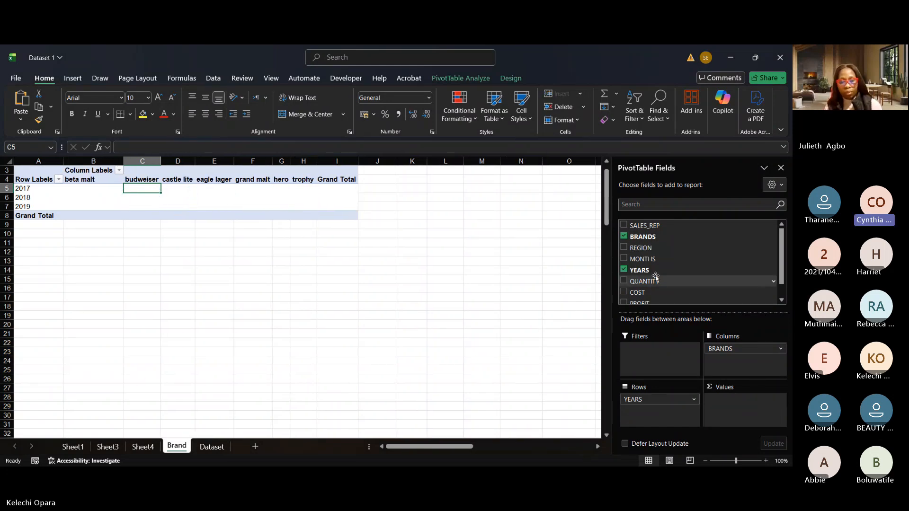
pyautogui.click(656, 279)
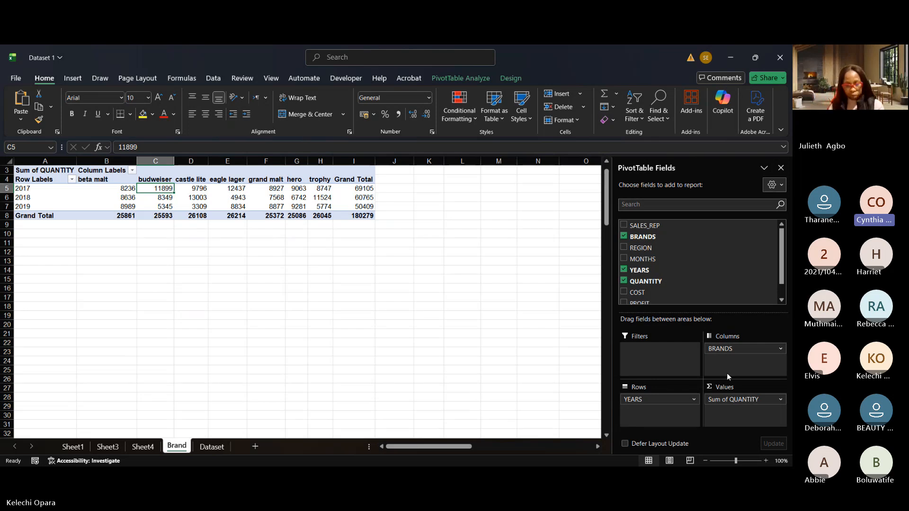
pyautogui.click(780, 400)
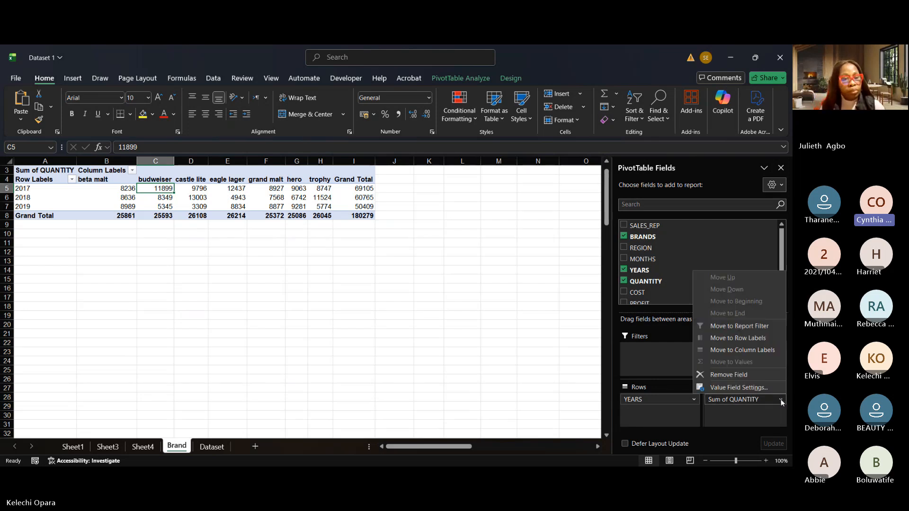
pyautogui.click(759, 387)
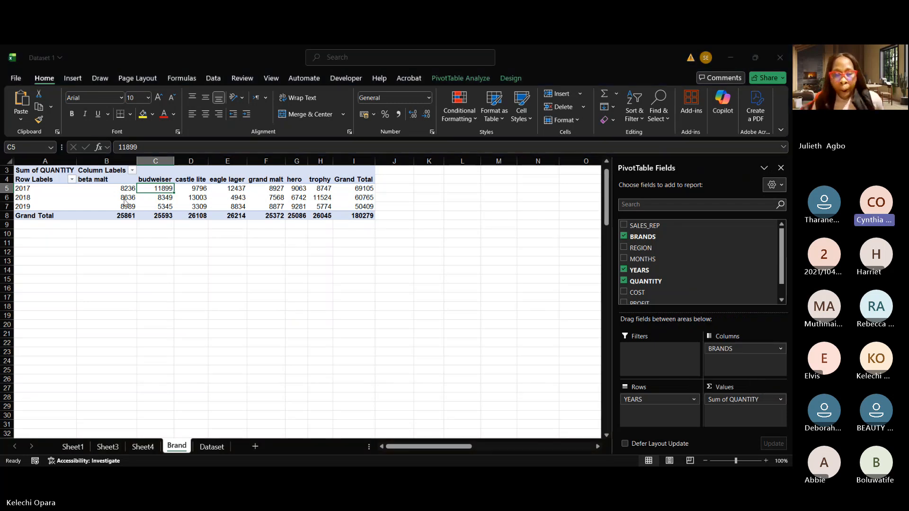
pyautogui.click(175, 253)
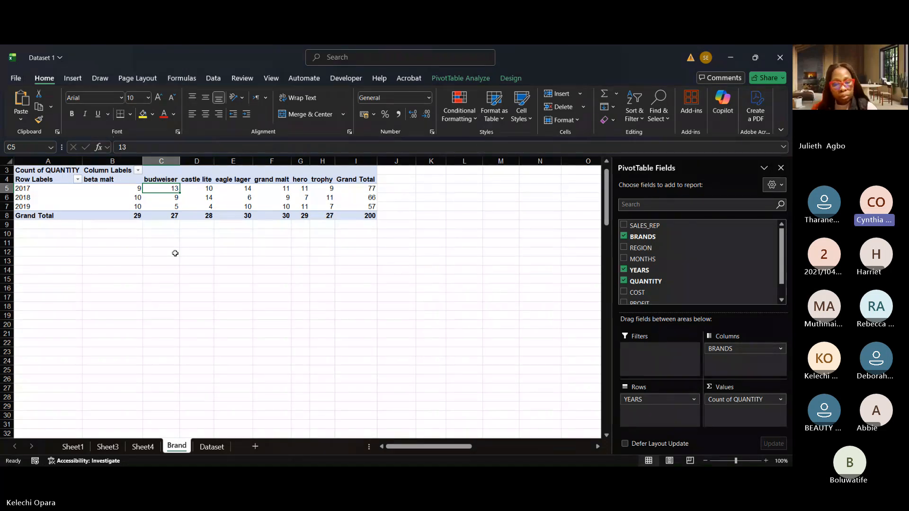
# - Summarise the QUANTITY value field by Average
pyautogui.click(780, 401)
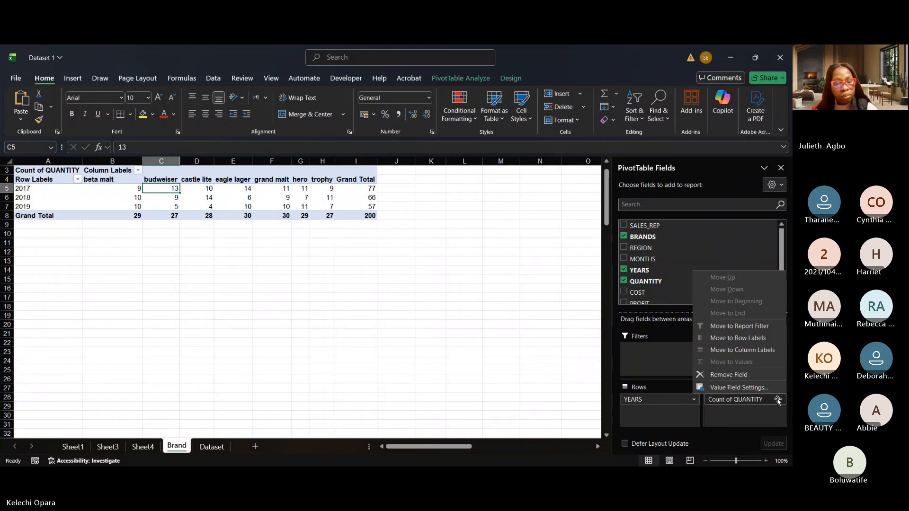
pyautogui.click(753, 388)
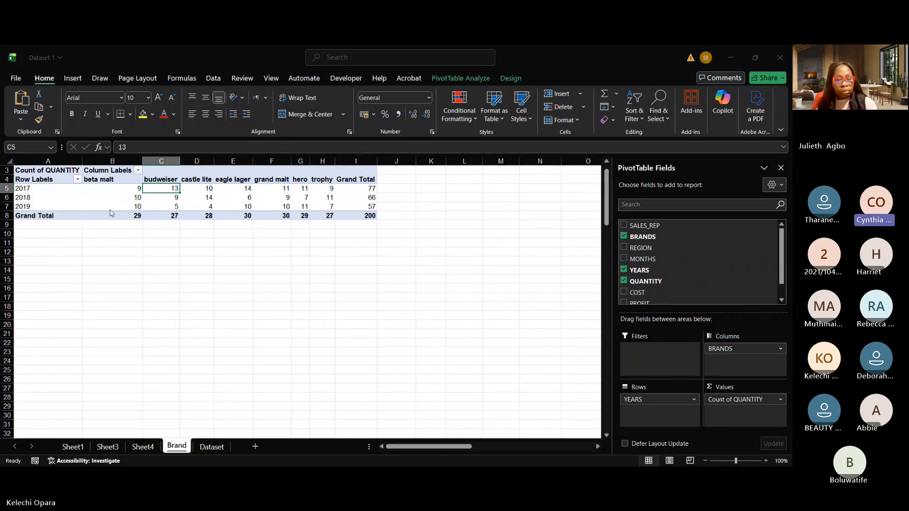
pyautogui.click(159, 250)
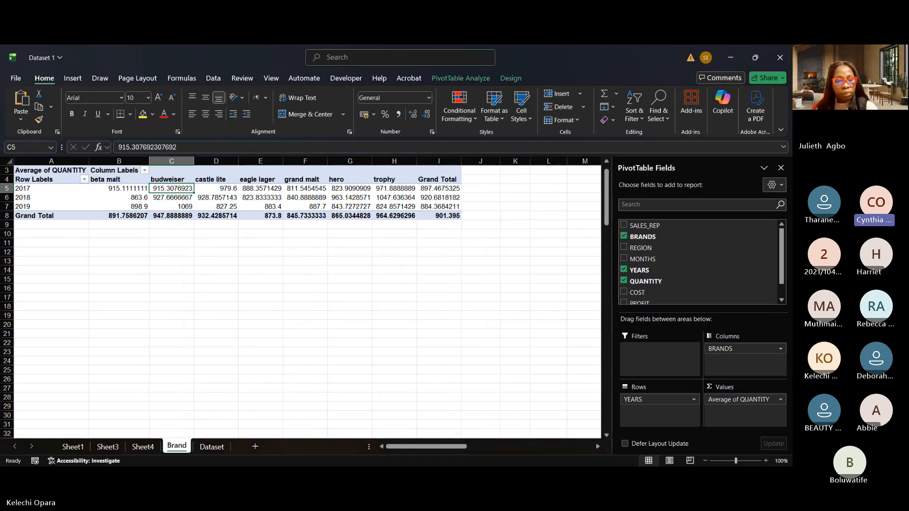
pyautogui.click(780, 399)
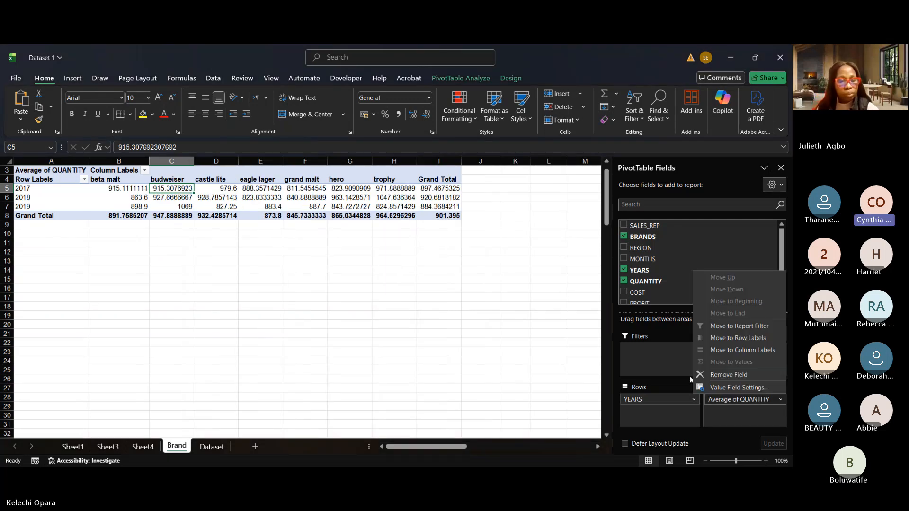
pyautogui.click(732, 391)
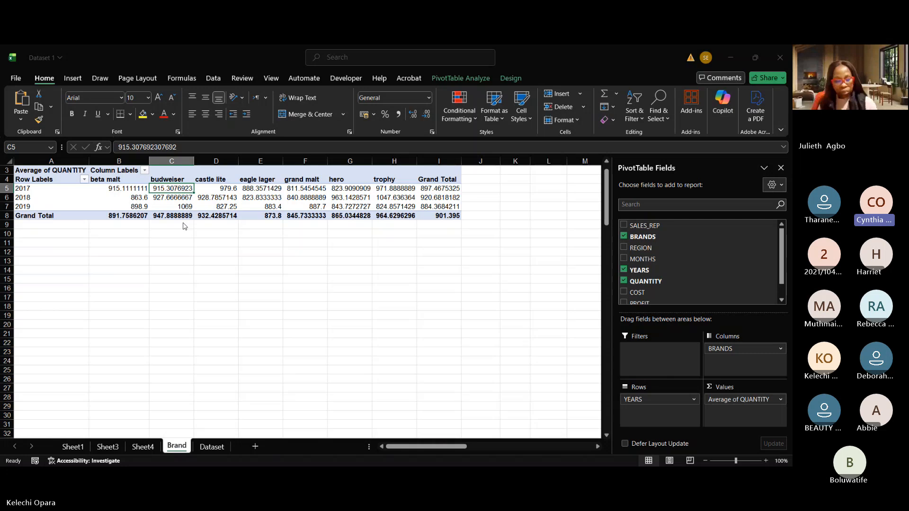
pyautogui.click(221, 253)
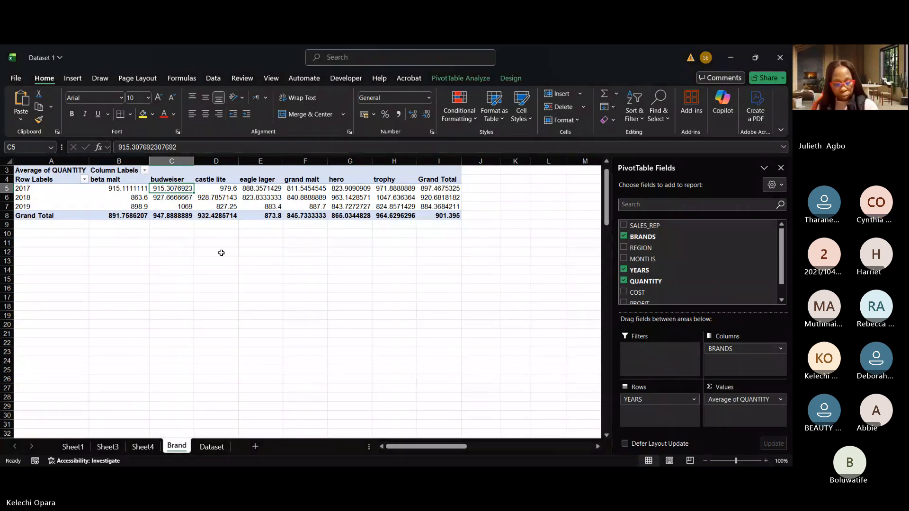
# - Summarise the QUANTITY value field by Sum
pyautogui.click(779, 401)
pyautogui.click(755, 389)
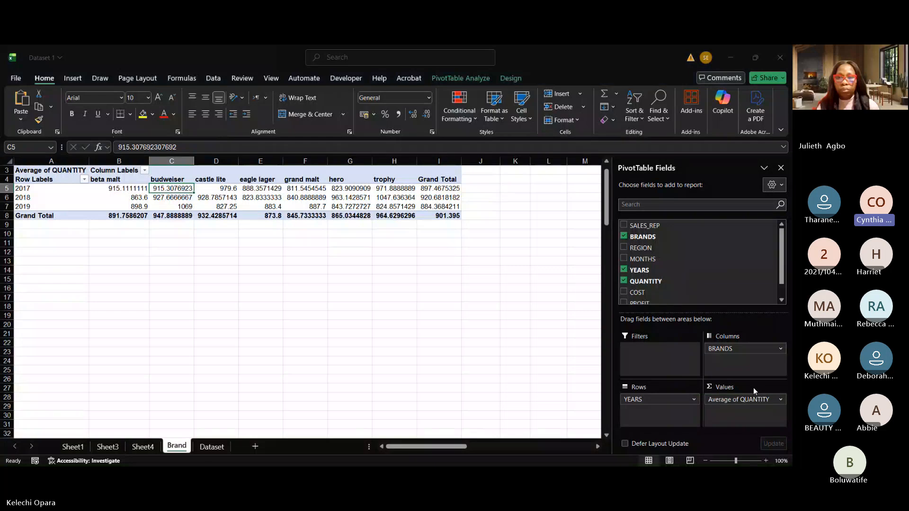
pyautogui.click(80, 190)
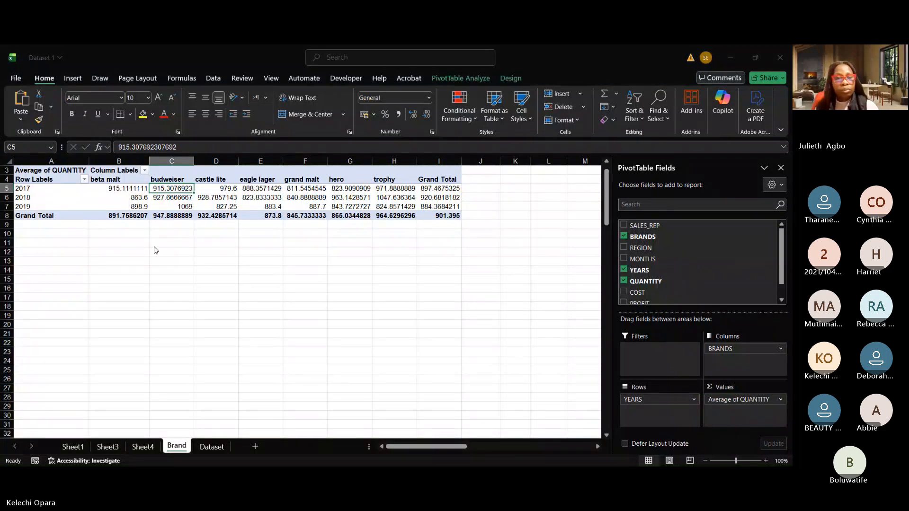
pyautogui.click(168, 252)
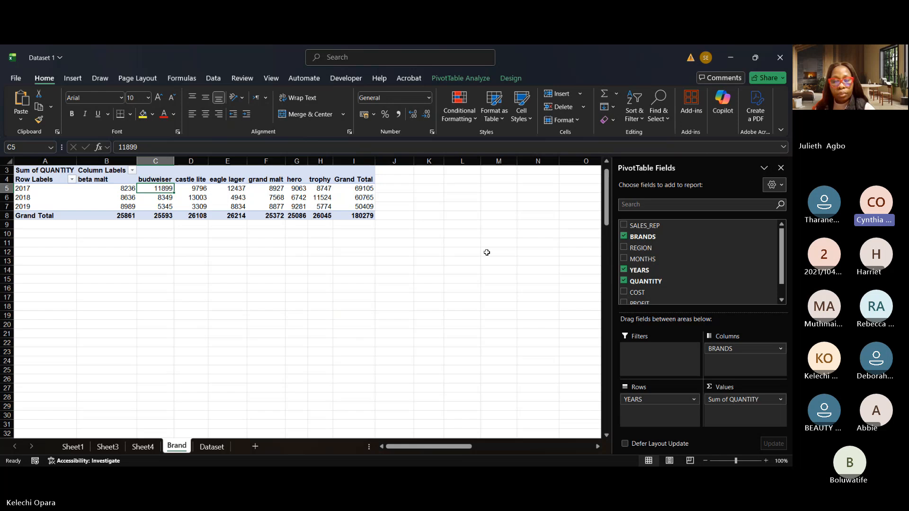
pyautogui.click(205, 206)
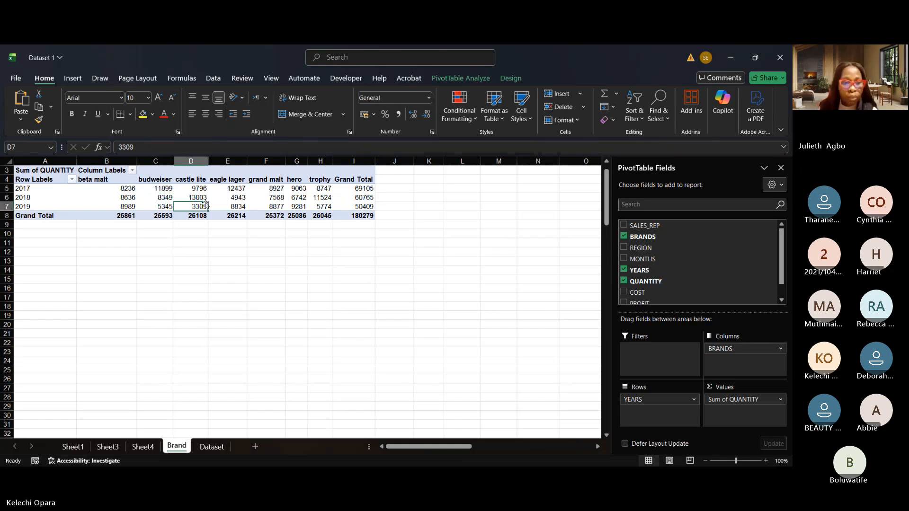
pyautogui.click(273, 197)
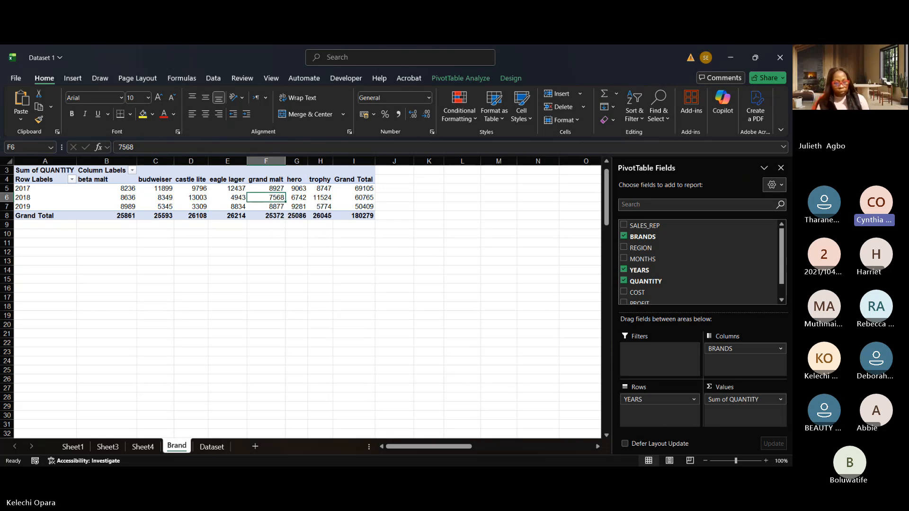
# - Format the QUANTITY values as Number with a thousands separator and two decimal places
pyautogui.click(780, 400)
pyautogui.click(752, 388)
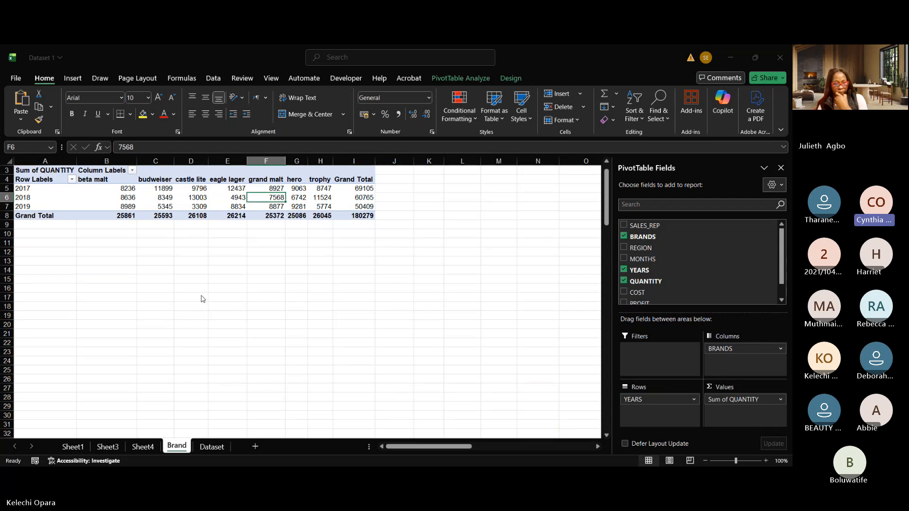
pyautogui.click(171, 265)
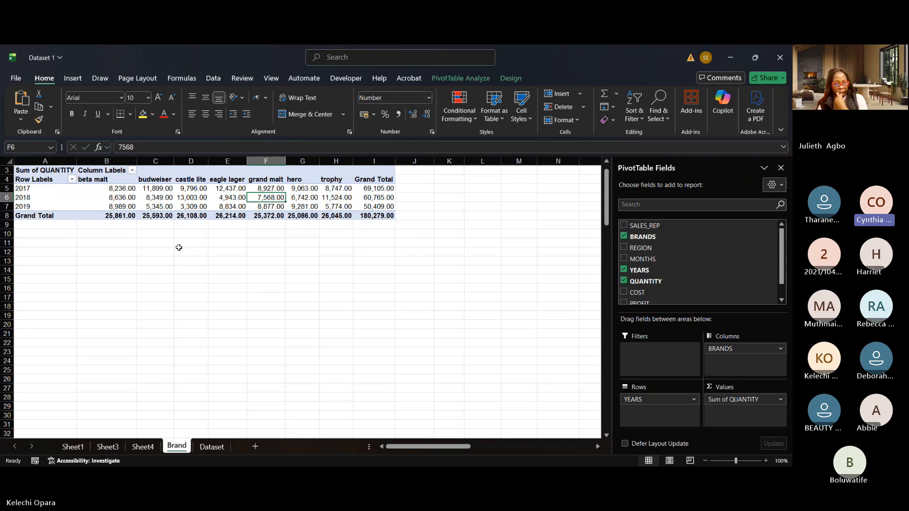
pyautogui.click(449, 224)
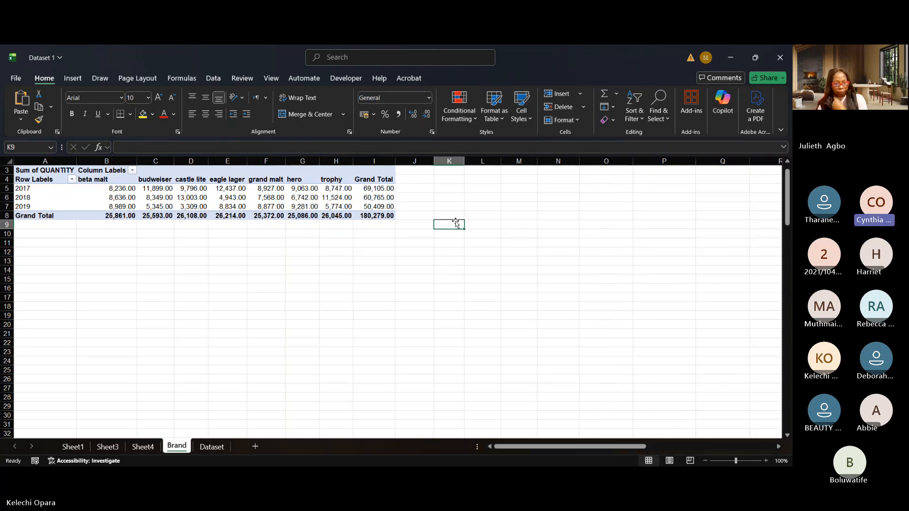
# - Set the QUANTITY number format to zero decimal places, keeping the thousands separator
pyautogui.click(339, 207)
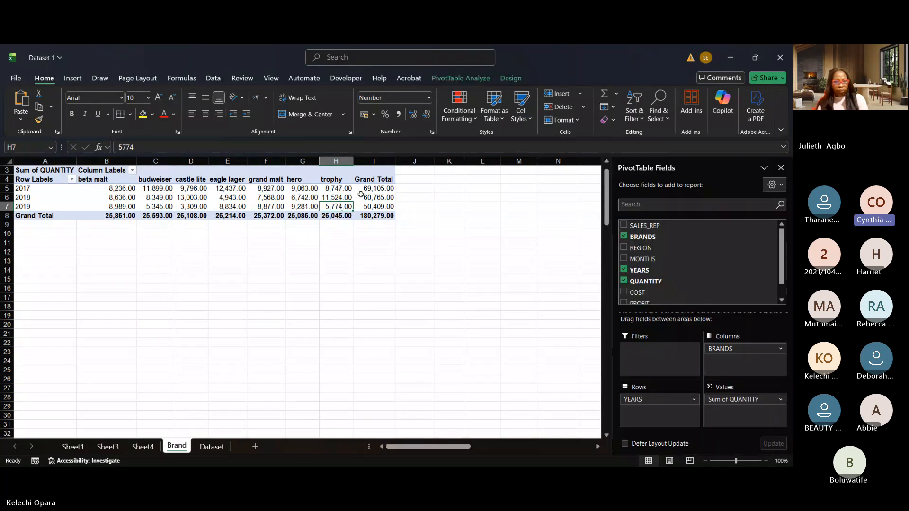
pyautogui.click(778, 400)
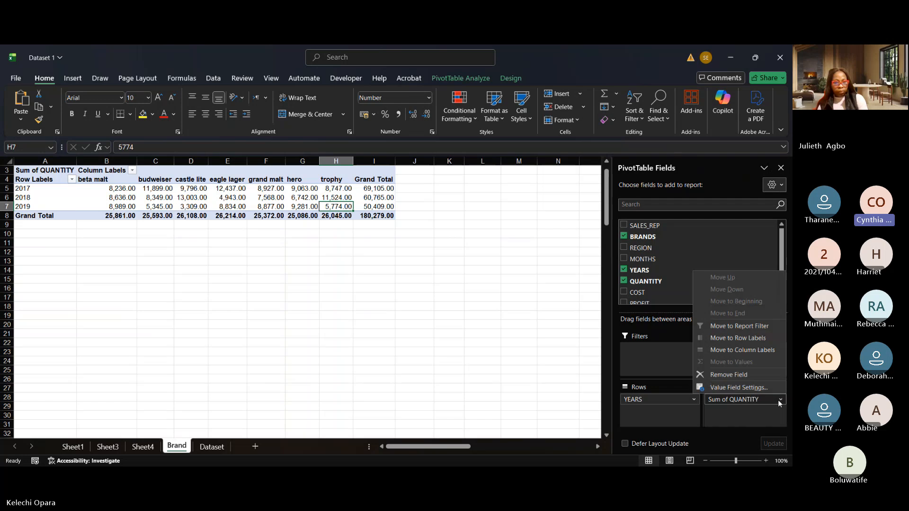
pyautogui.click(752, 385)
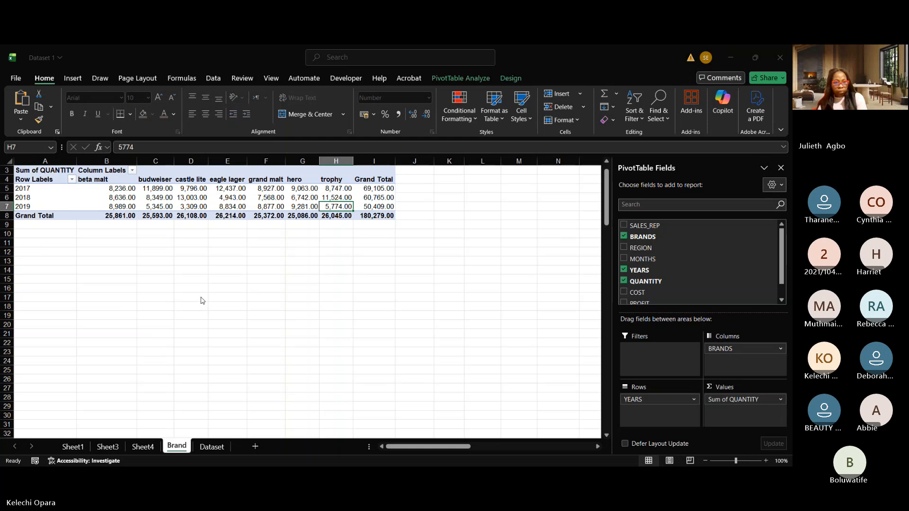
pyautogui.click(177, 258)
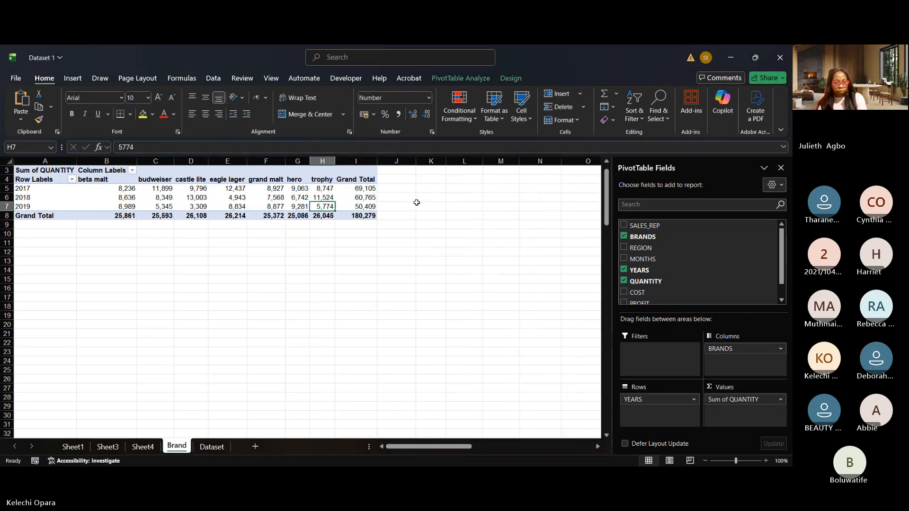
pyautogui.click(492, 204)
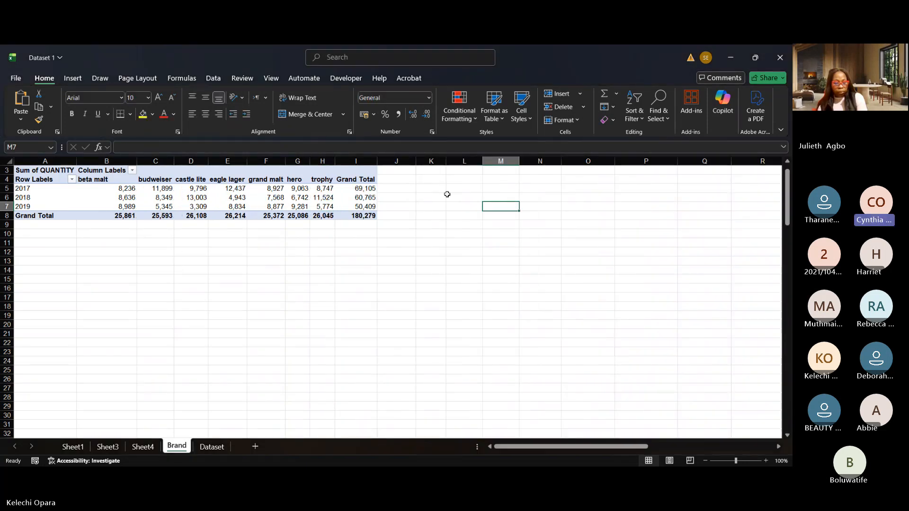
# - Format the QUANTITY values as Currency with the $ symbol and no decimal places
pyautogui.click(349, 200)
pyautogui.moveTo(348, 199)
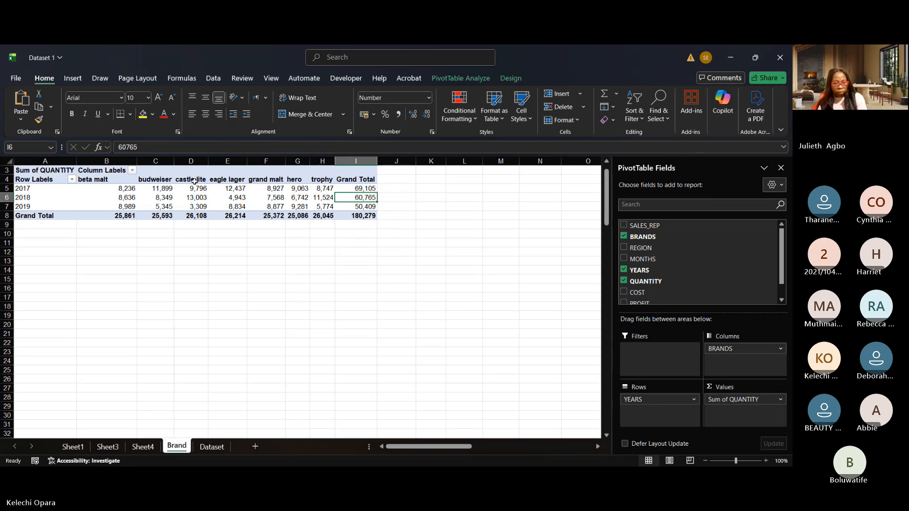
pyautogui.moveTo(195, 216)
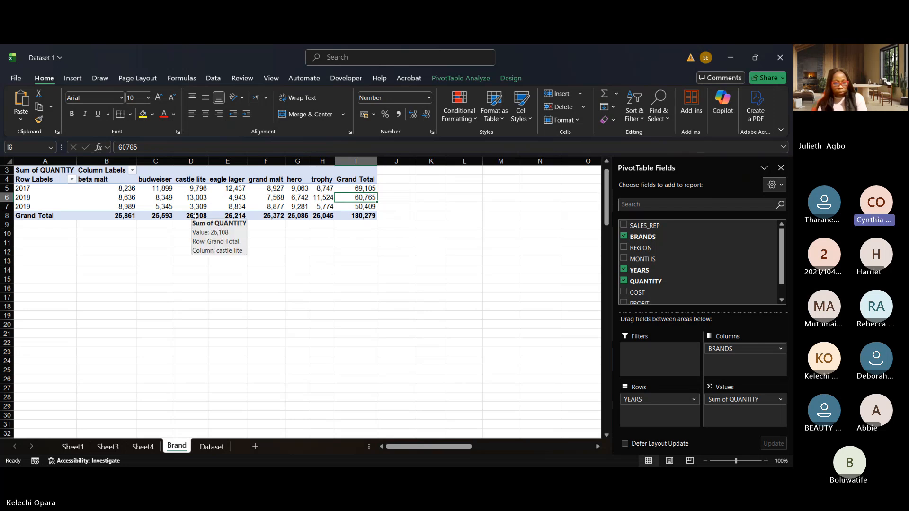
pyautogui.click(780, 399)
pyautogui.click(756, 388)
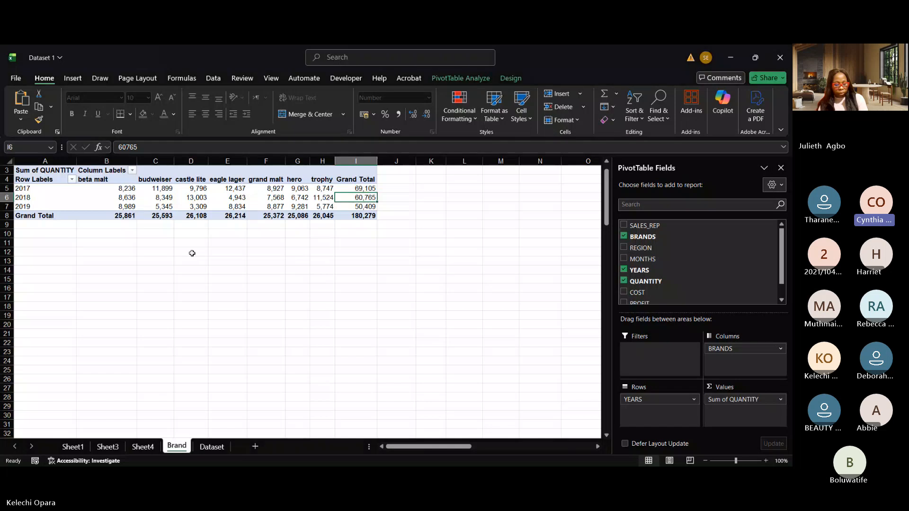
pyautogui.click(505, 227)
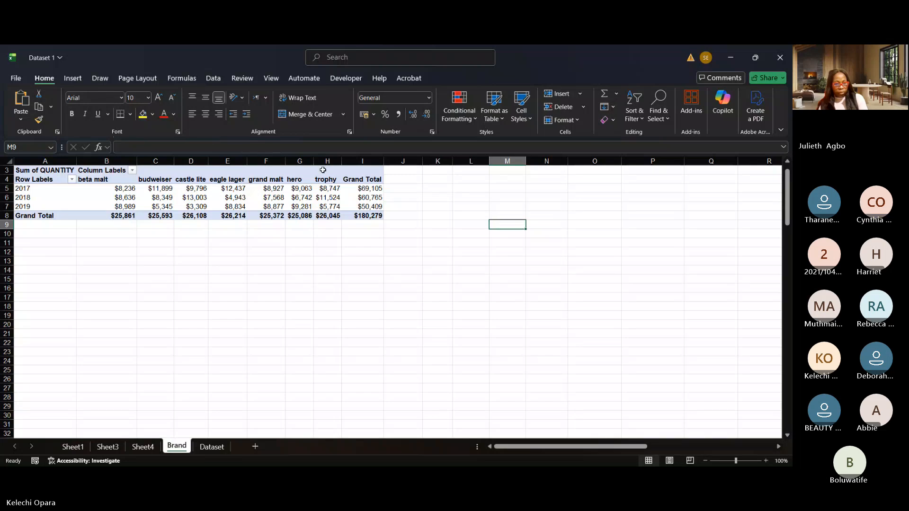
pyautogui.click(302, 196)
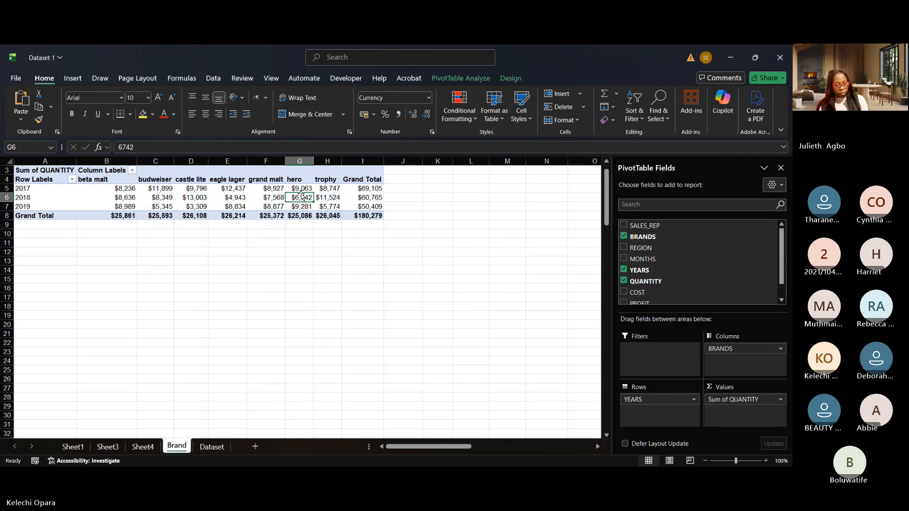
# - Remove YEARS from the PivotTable layout and make BRANDS the only Rows field, leaving Columns empty
pyautogui.click(780, 400)
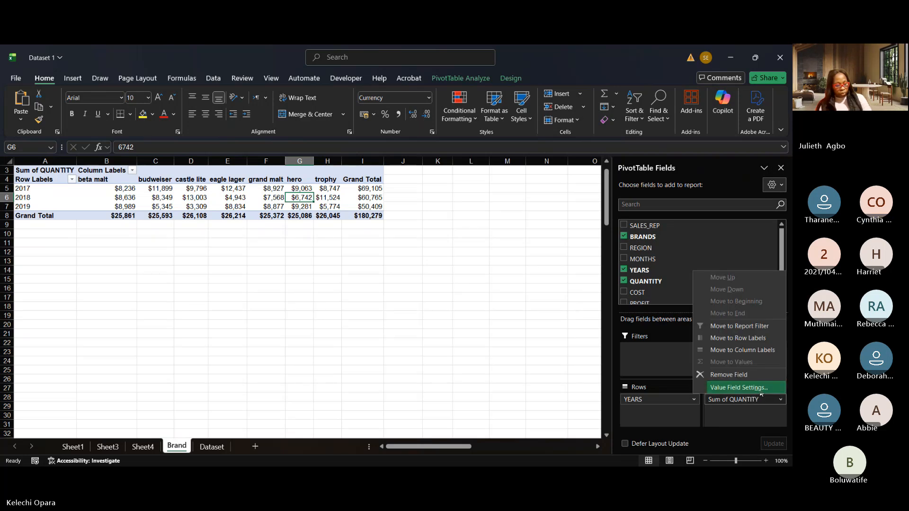
pyautogui.click(377, 190)
pyautogui.click(377, 190)
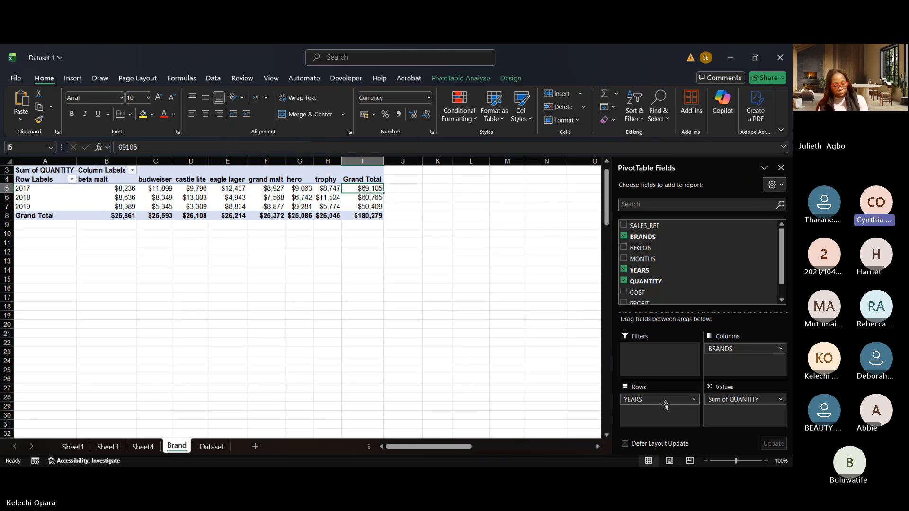
pyautogui.moveTo(665, 405); pyautogui.dragTo(549, 349)
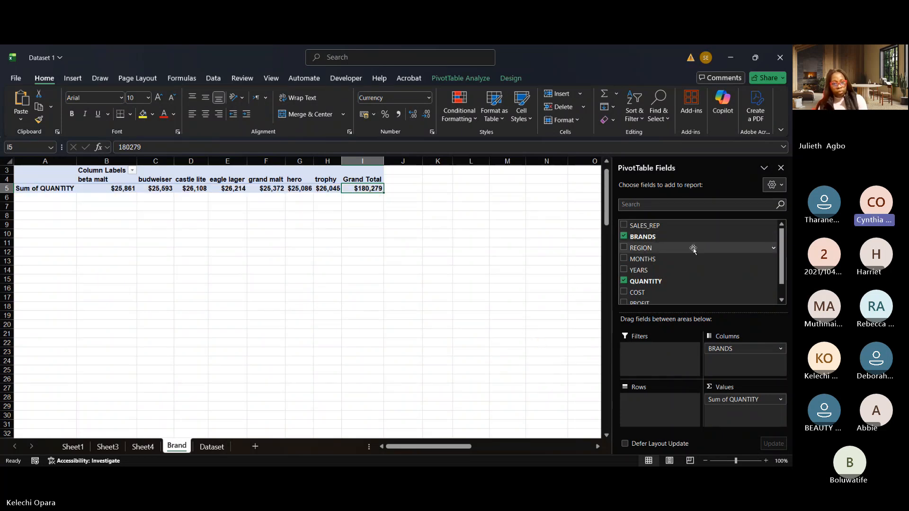
pyautogui.moveTo(692, 246); pyautogui.dragTo(638, 407)
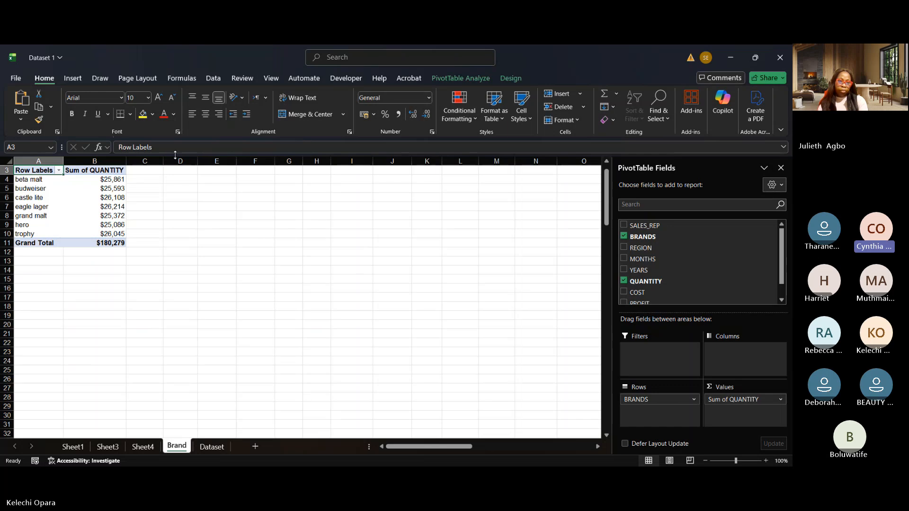
pyautogui.click(83, 191)
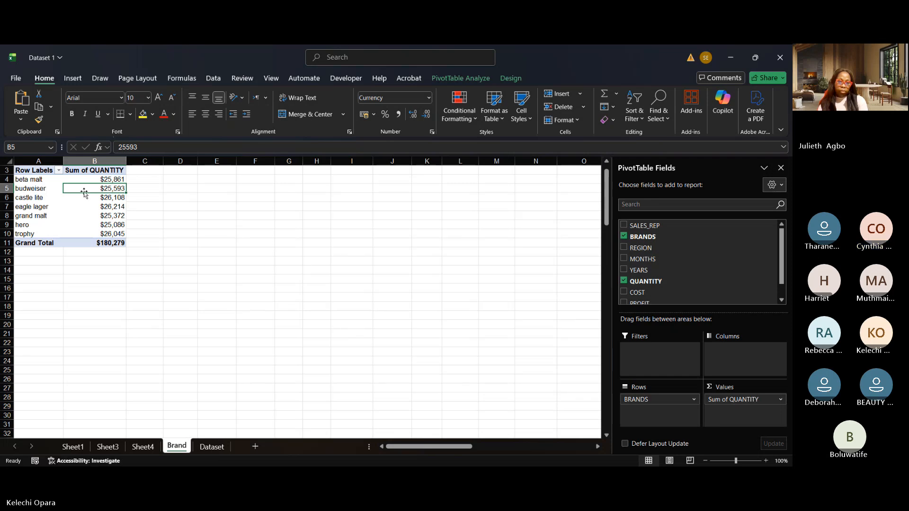
pyautogui.rightClick(119, 188)
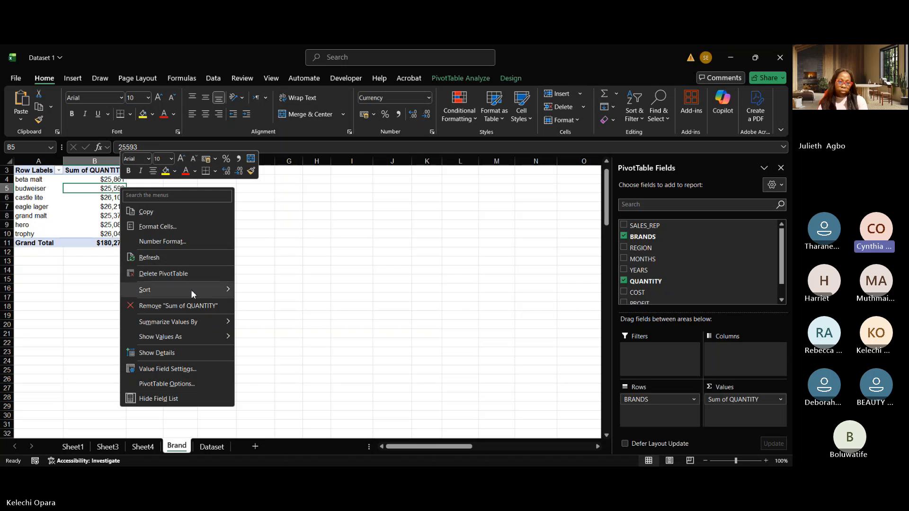
pyautogui.moveTo(171, 291)
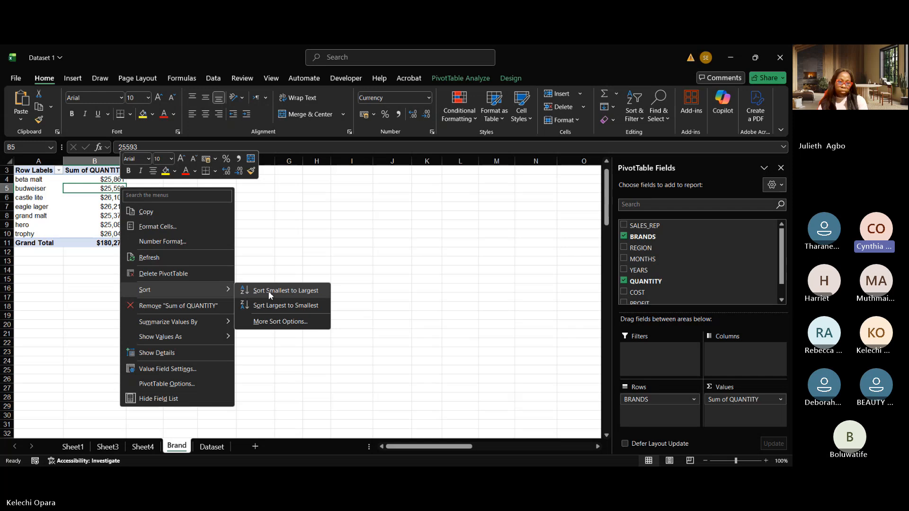
pyautogui.click(268, 325)
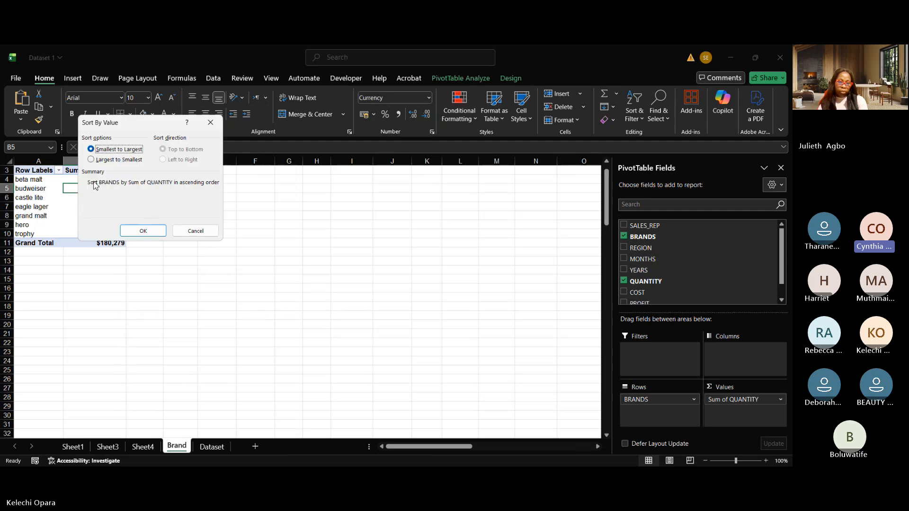
pyautogui.click(195, 231)
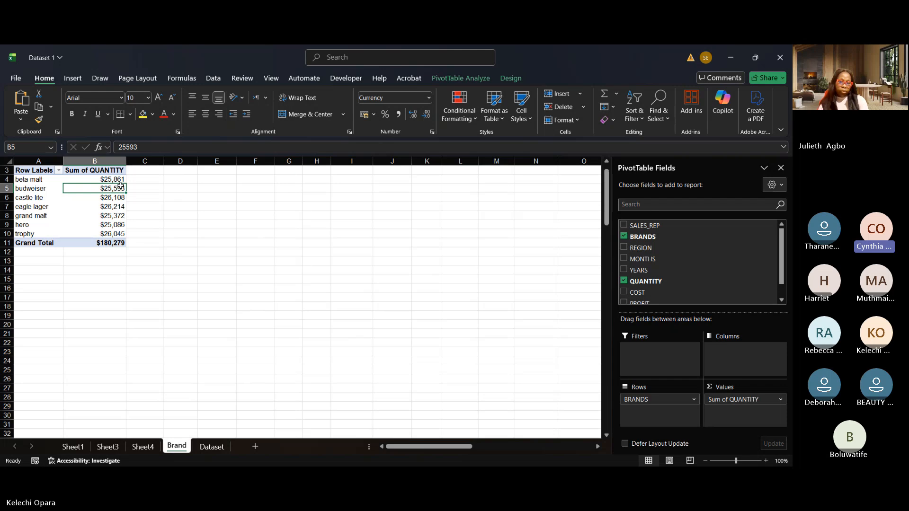
# - Sort the brands in the PivotTable by Sum of QUANTITY from largest to smallest
pyautogui.rightClick(120, 187)
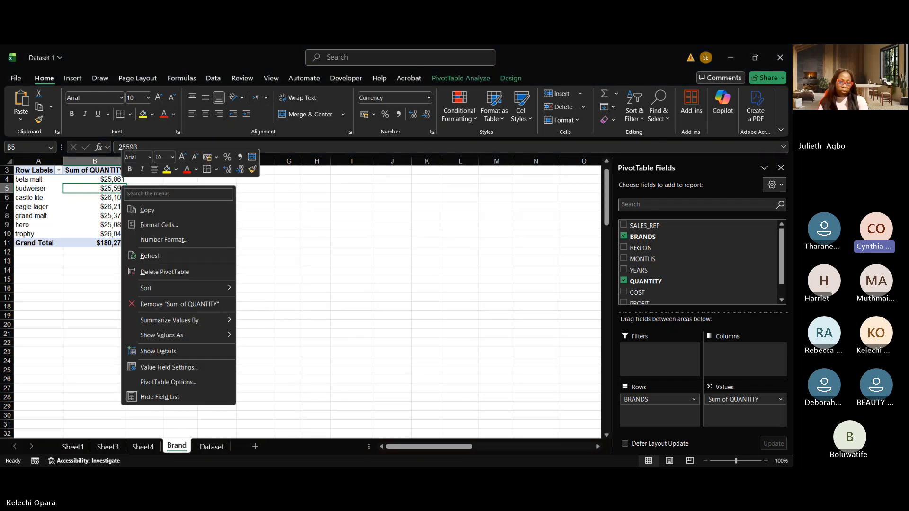
pyautogui.moveTo(203, 338)
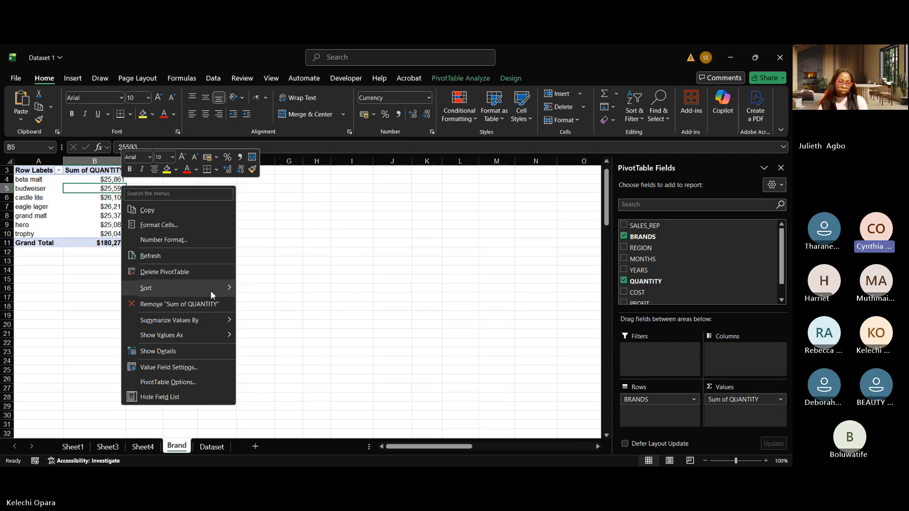
pyautogui.moveTo(210, 290)
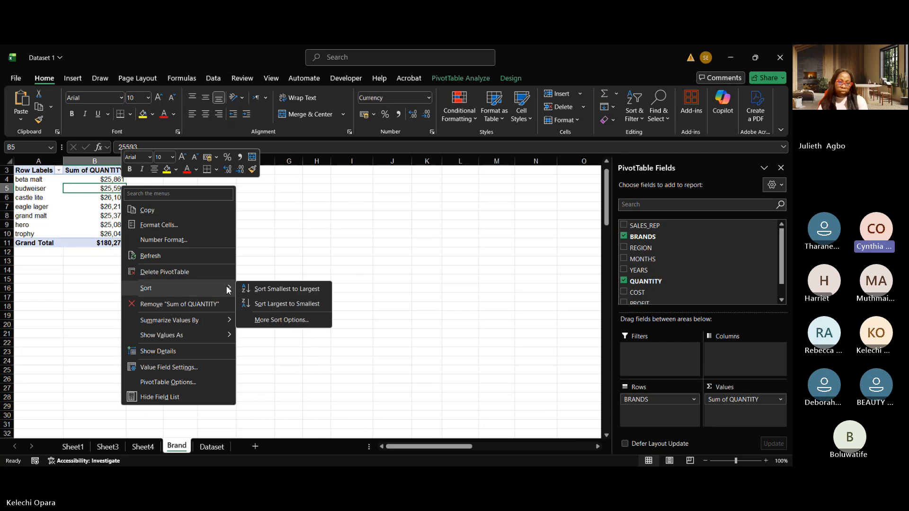
pyautogui.click(277, 302)
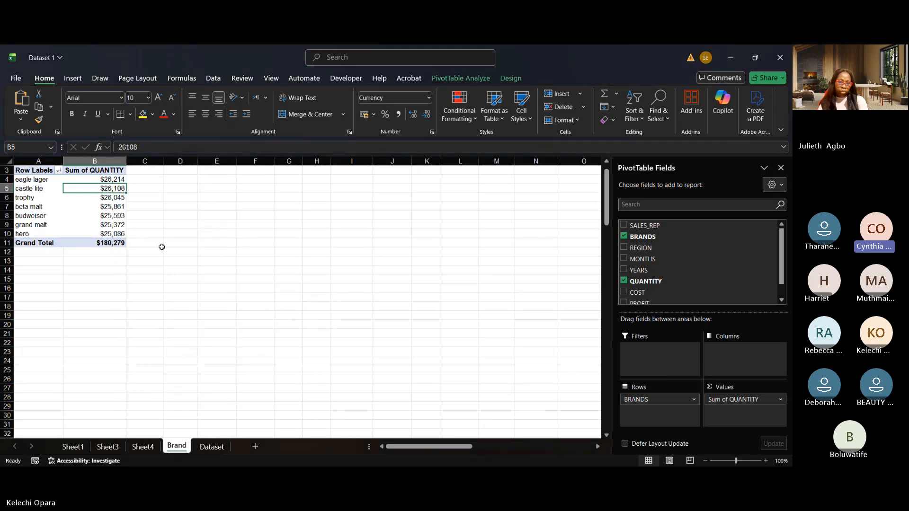
pyautogui.click(153, 223)
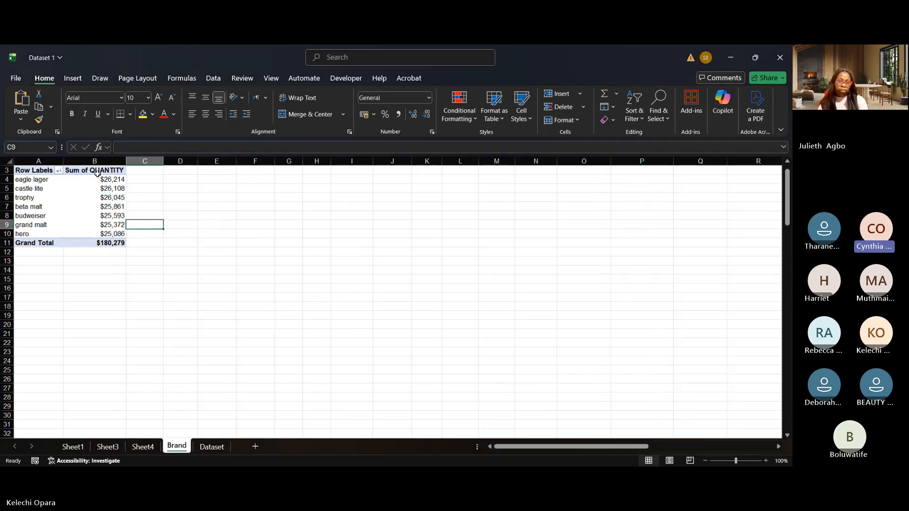
# - Add SALES_REP as the Columns field of the brand PivotTable and check the eagle lager row's grand total
pyautogui.click(93, 180)
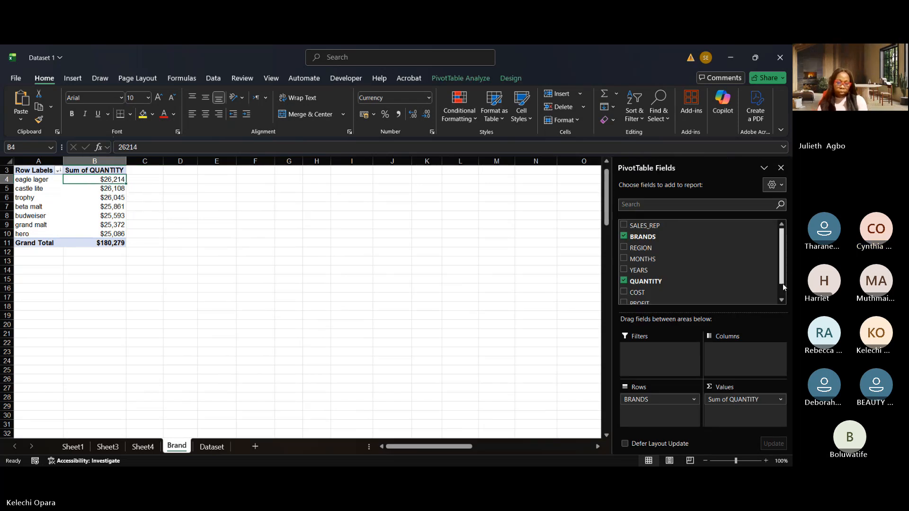
pyautogui.click(781, 300)
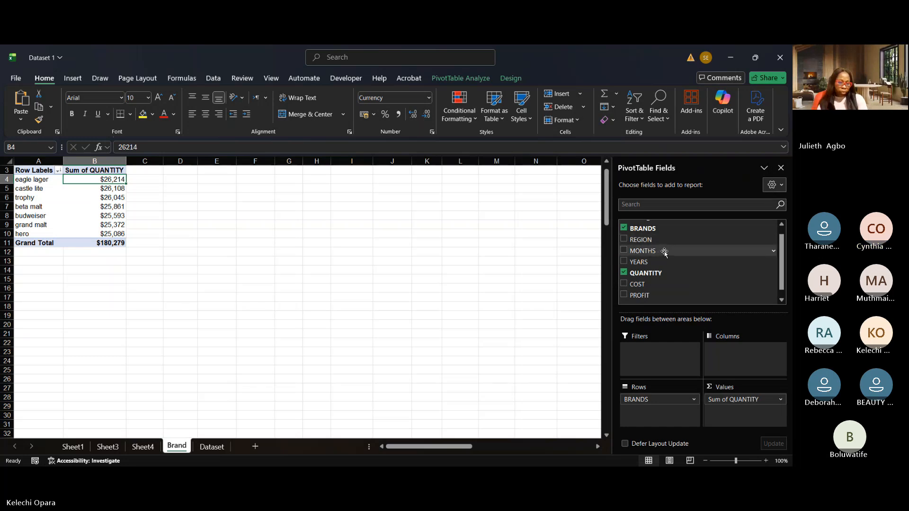
pyautogui.click(782, 224)
pyautogui.moveTo(763, 224); pyautogui.dragTo(763, 349)
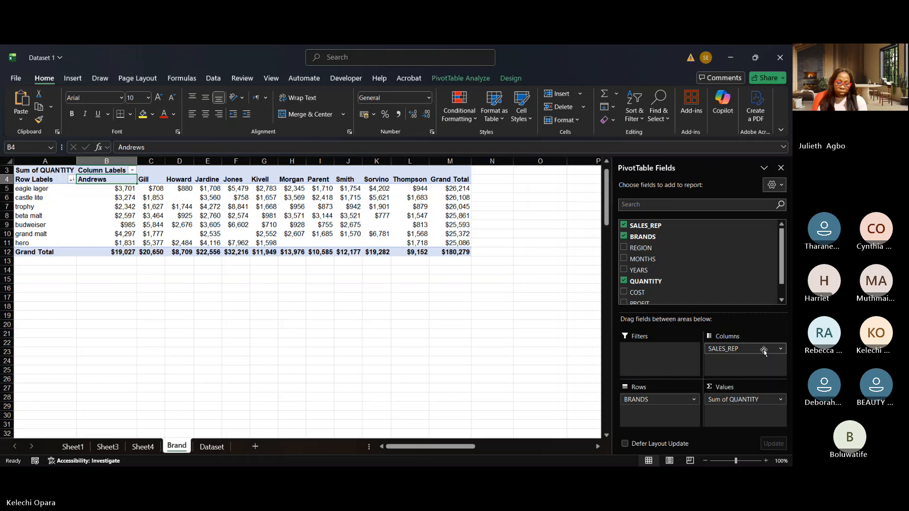
pyautogui.click(452, 189)
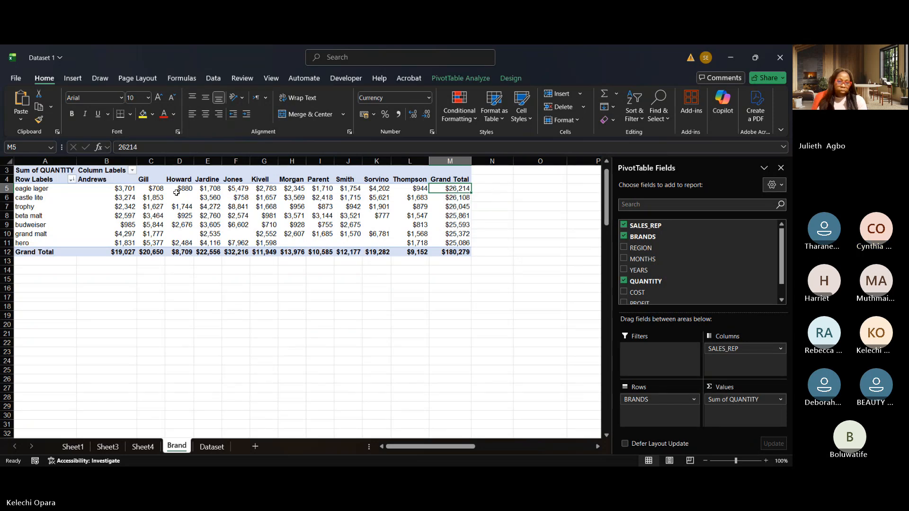
pyautogui.click(6, 188)
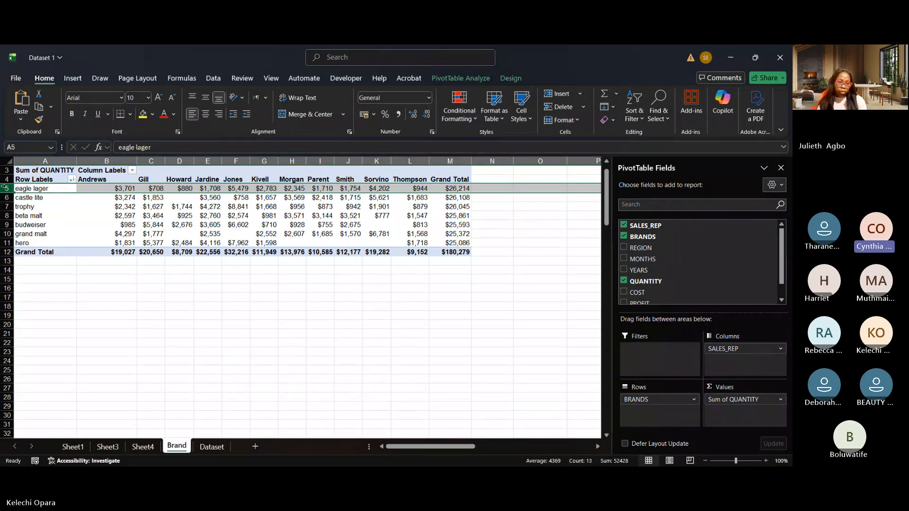
pyautogui.click(455, 188)
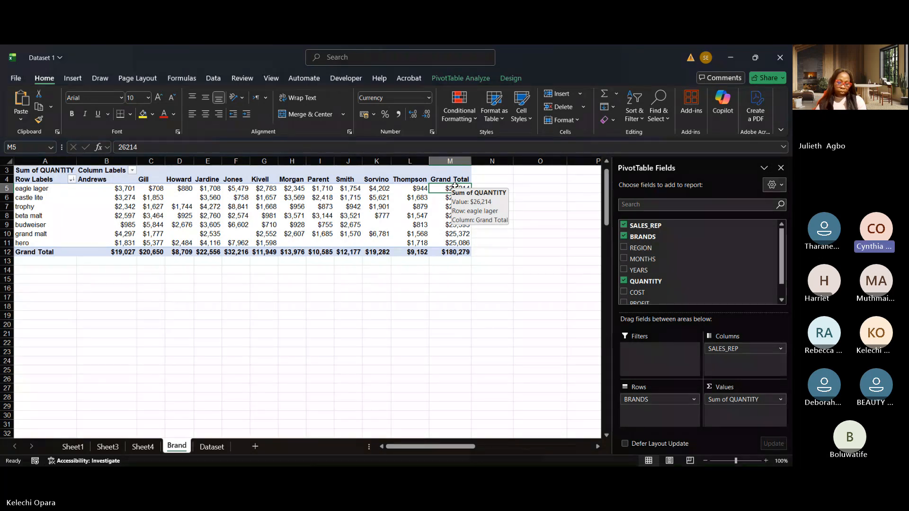
pyautogui.click(412, 225)
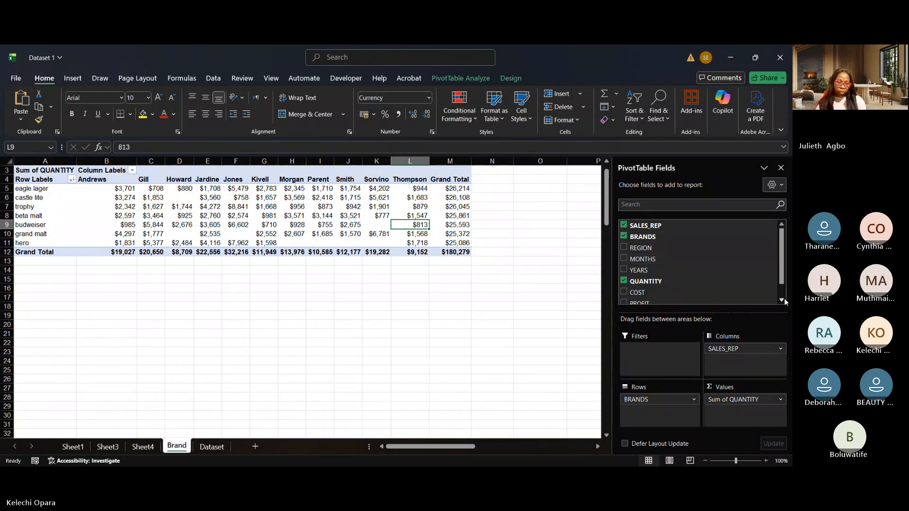
# - Remove BRANDS from the PivotTable layout and move SALES_REP from Columns to Rows
pyautogui.moveTo(678, 397); pyautogui.dragTo(611, 384)
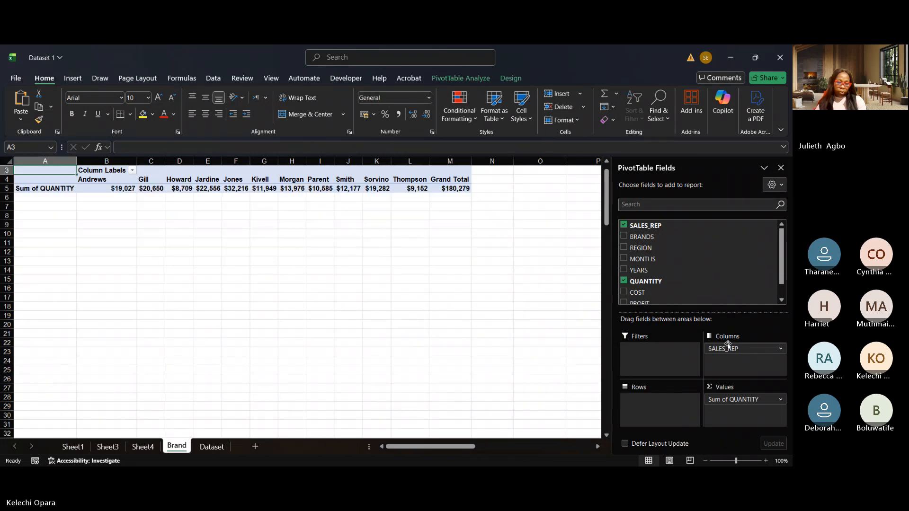
pyautogui.moveTo(723, 349); pyautogui.dragTo(661, 401)
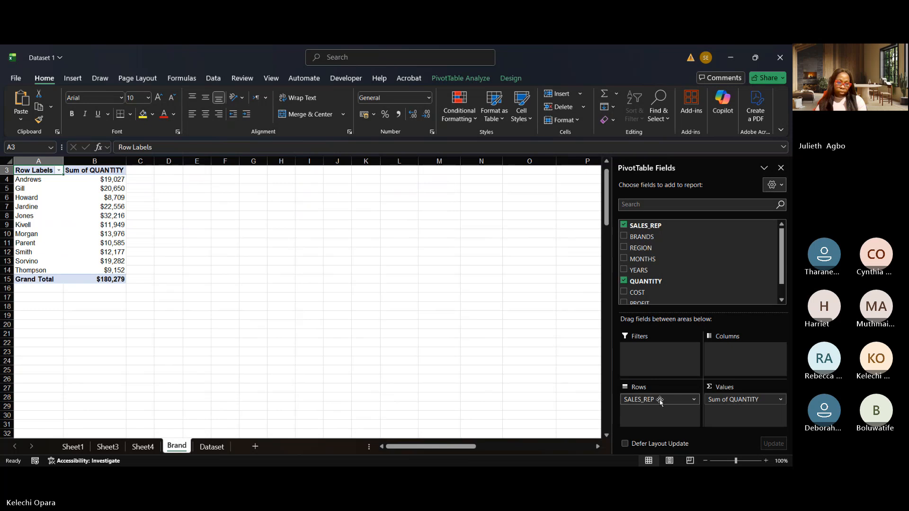
pyautogui.click(32, 179)
pyautogui.rightClick(32, 179)
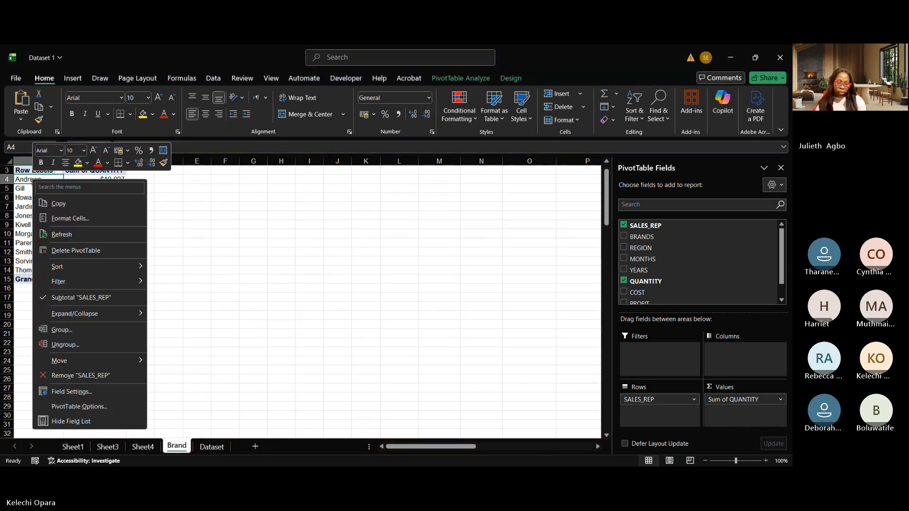
pyautogui.moveTo(106, 261)
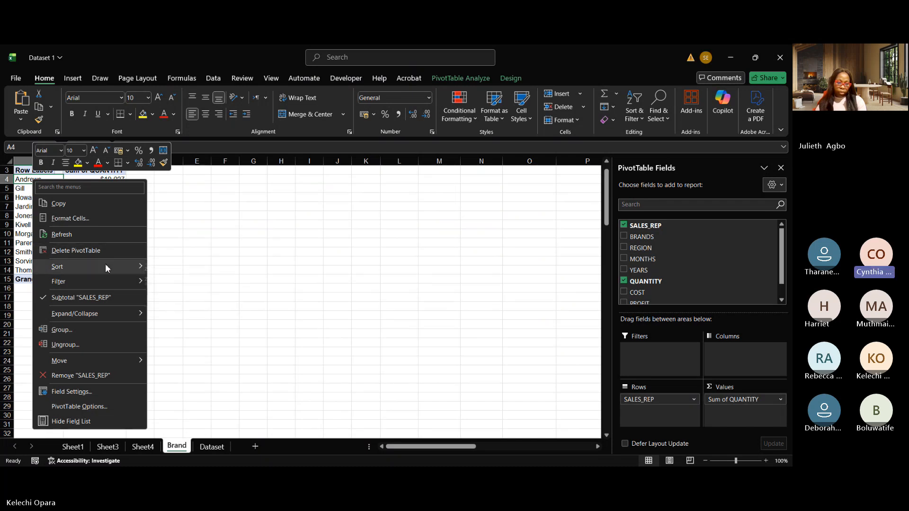
pyautogui.click(23, 188)
pyautogui.click(23, 188)
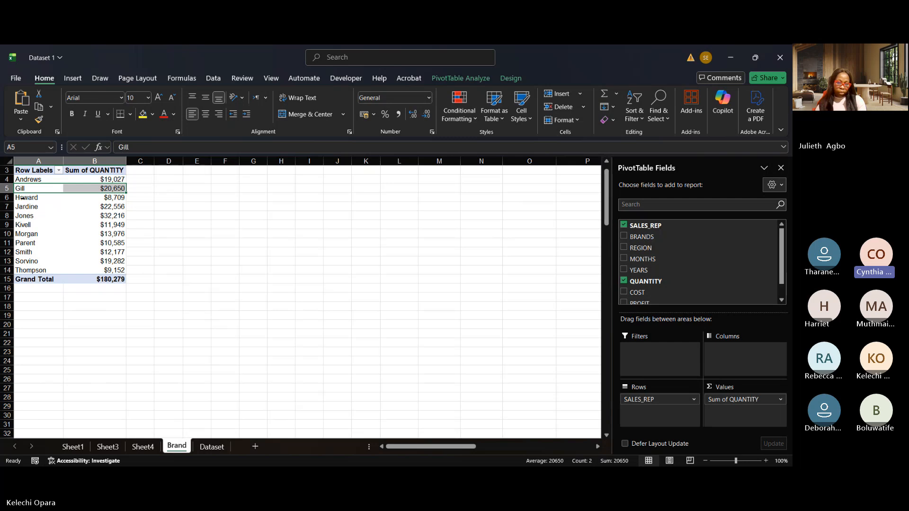
pyautogui.click(22, 216)
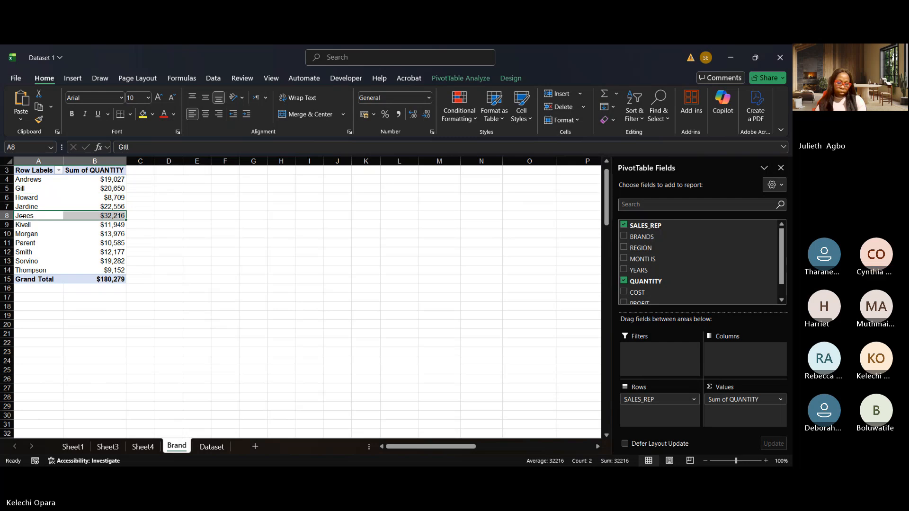
pyautogui.click(109, 181)
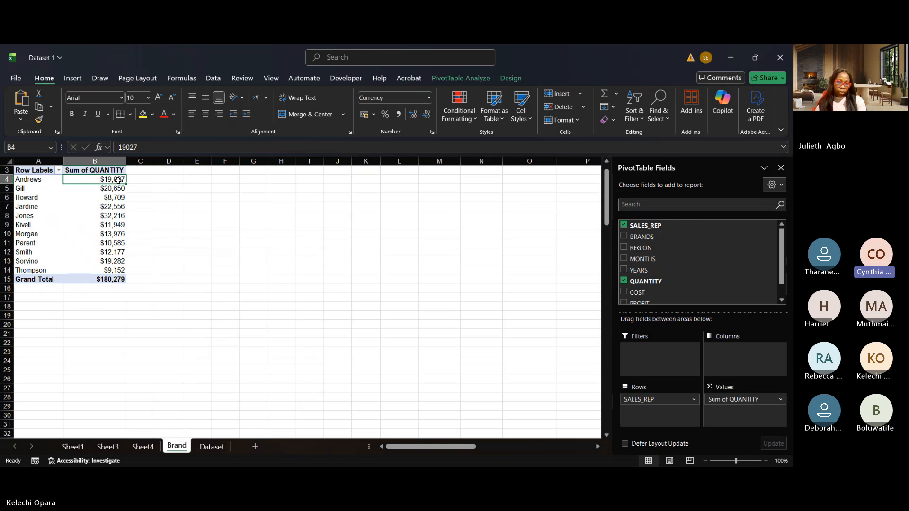
pyautogui.moveTo(118, 181)
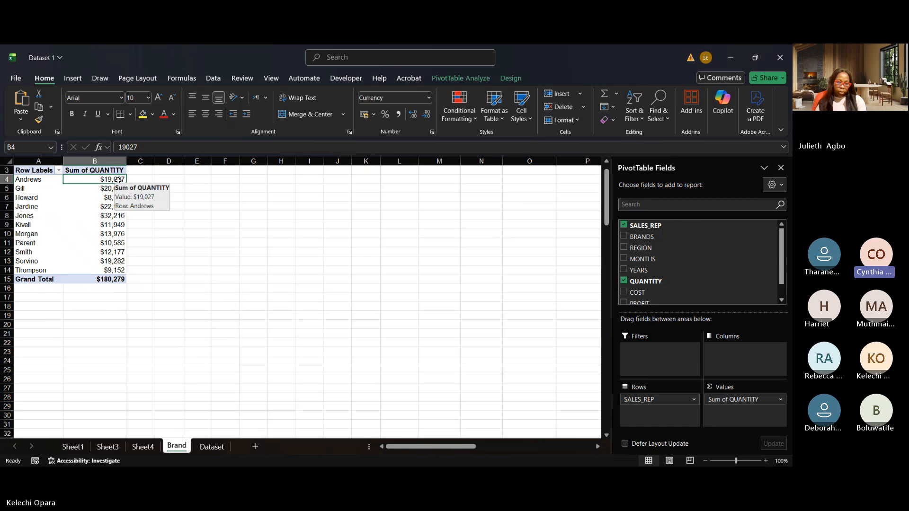
pyautogui.rightClick(119, 181)
pyautogui.moveTo(193, 284)
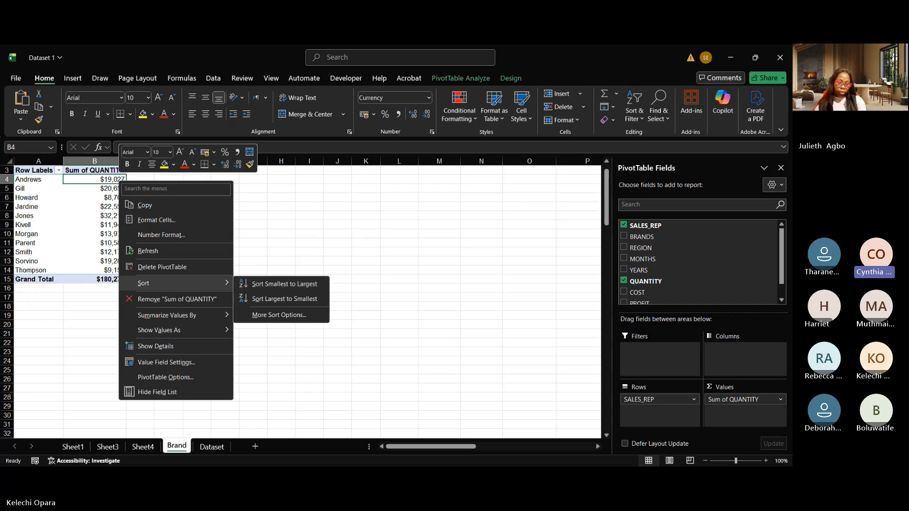
pyautogui.press('Escape')
# - Sort the sales rep row labels alphabetically from A to Z
pyautogui.click(34, 185)
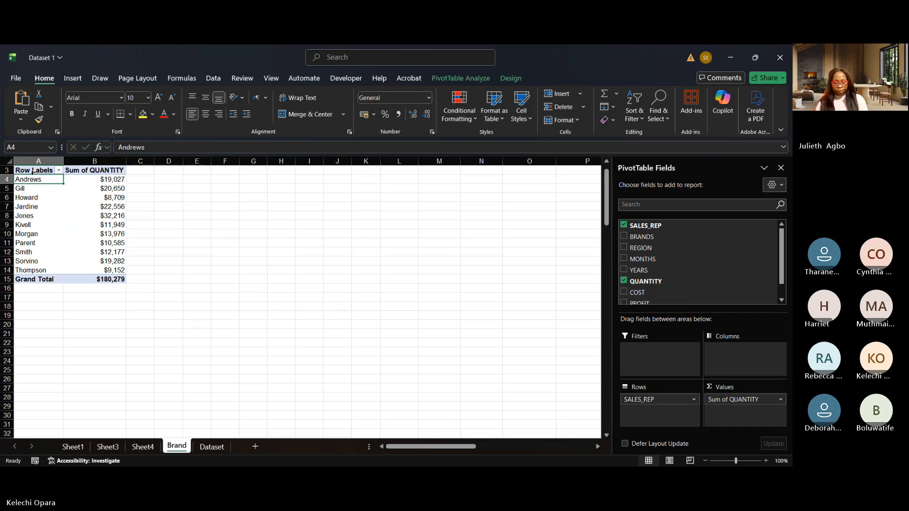
pyautogui.rightClick(32, 179)
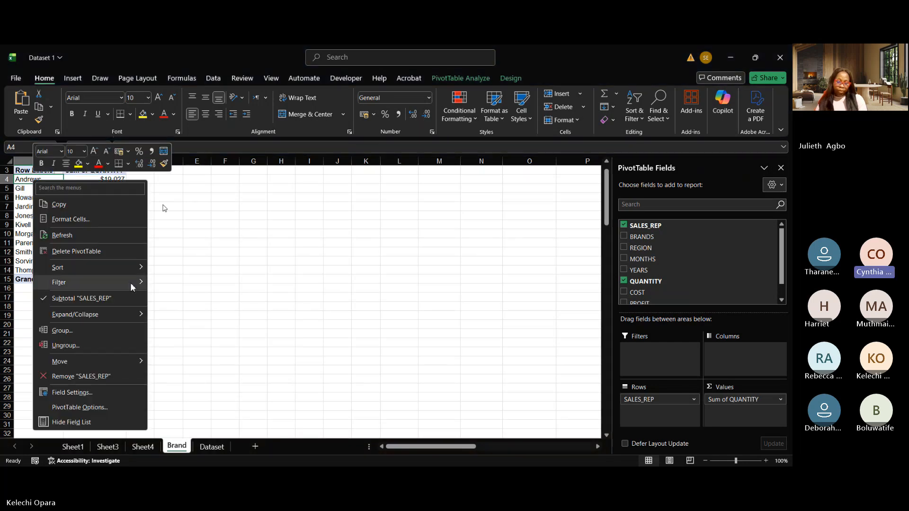
pyautogui.moveTo(111, 268)
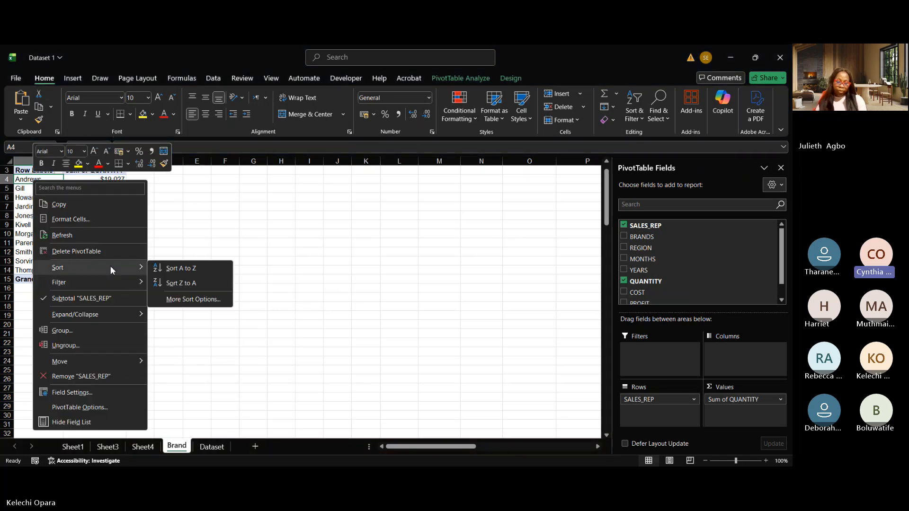
pyautogui.click(185, 268)
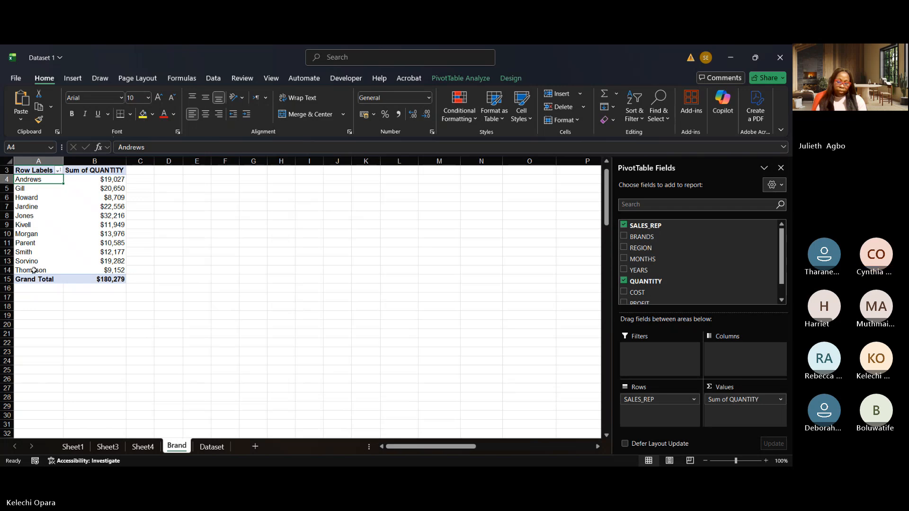
pyautogui.moveTo(90, 241)
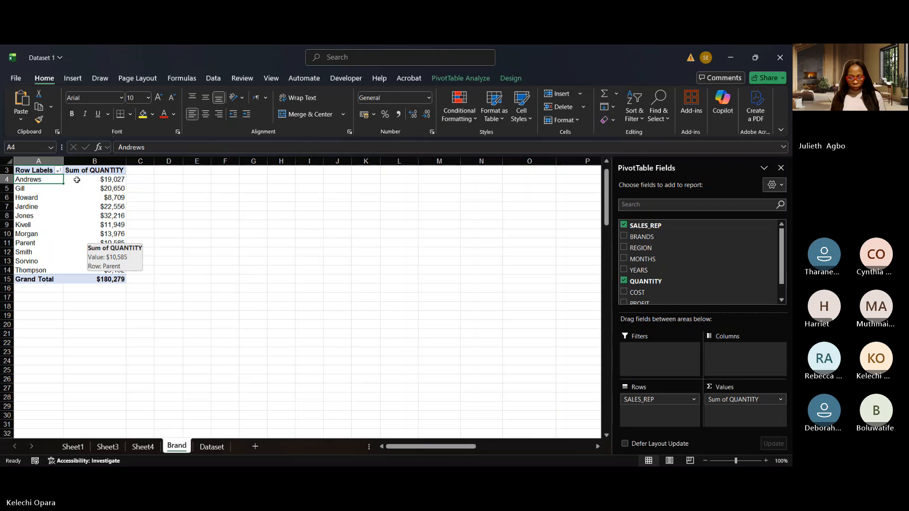
pyautogui.click(93, 197)
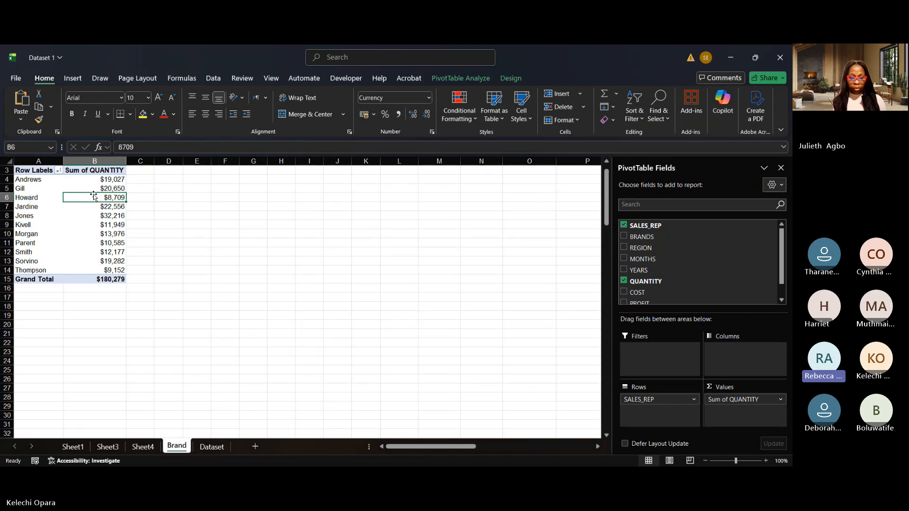
pyautogui.click(175, 213)
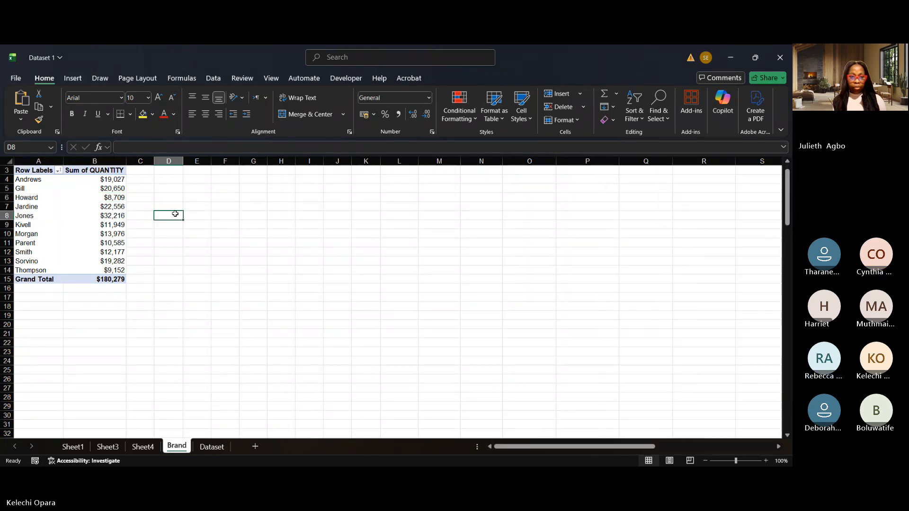
# - Examine the brand, region and month entries on the Dataset sheet and the area beyond its last column
pyautogui.click(205, 447)
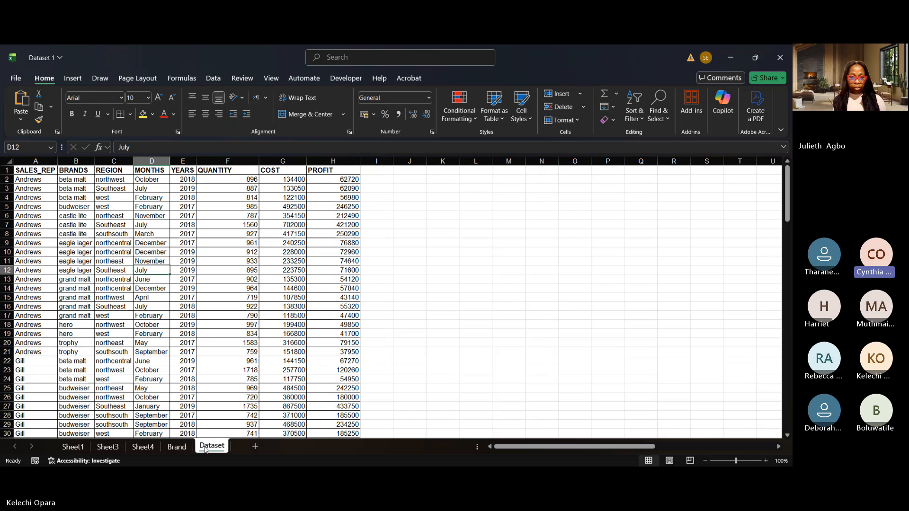
pyautogui.click(103, 278)
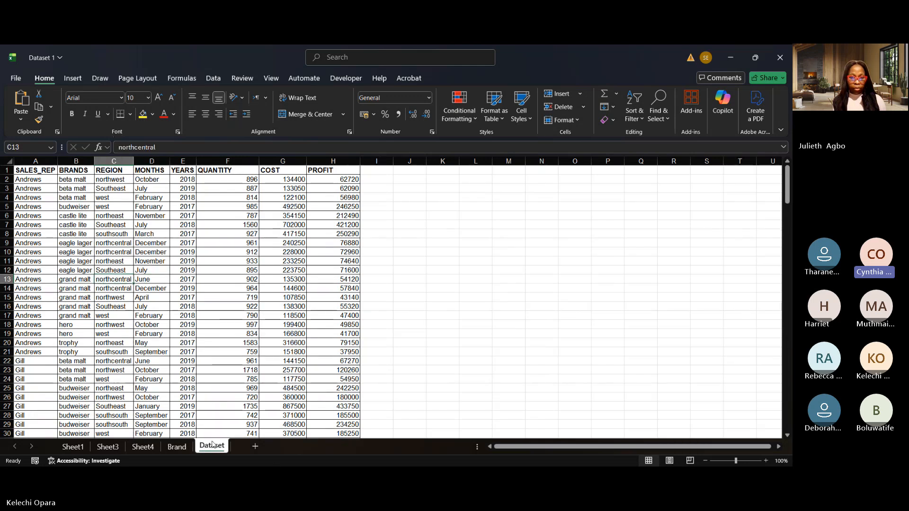
pyautogui.click(115, 289)
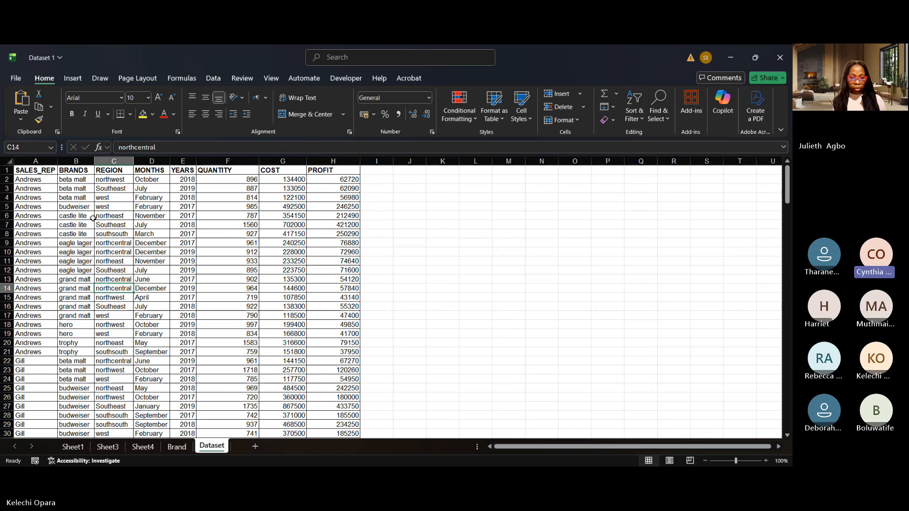
pyautogui.click(73, 216)
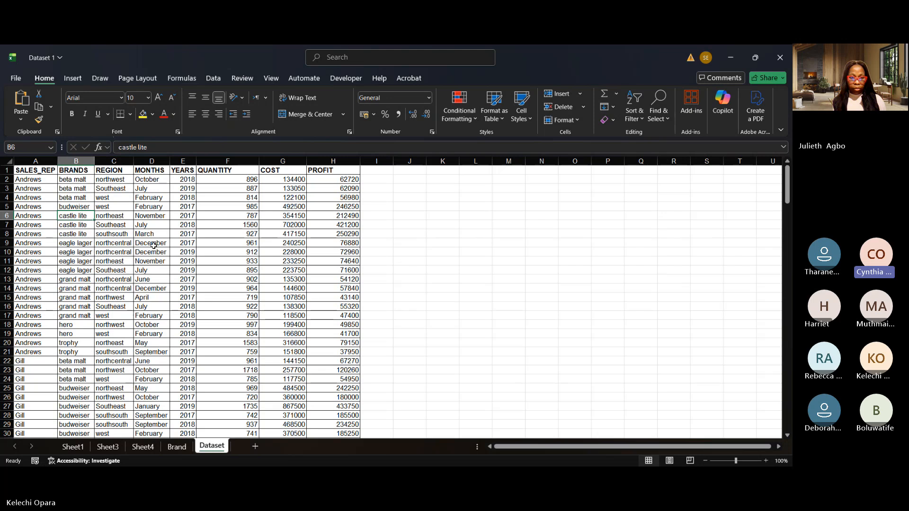
pyautogui.click(144, 235)
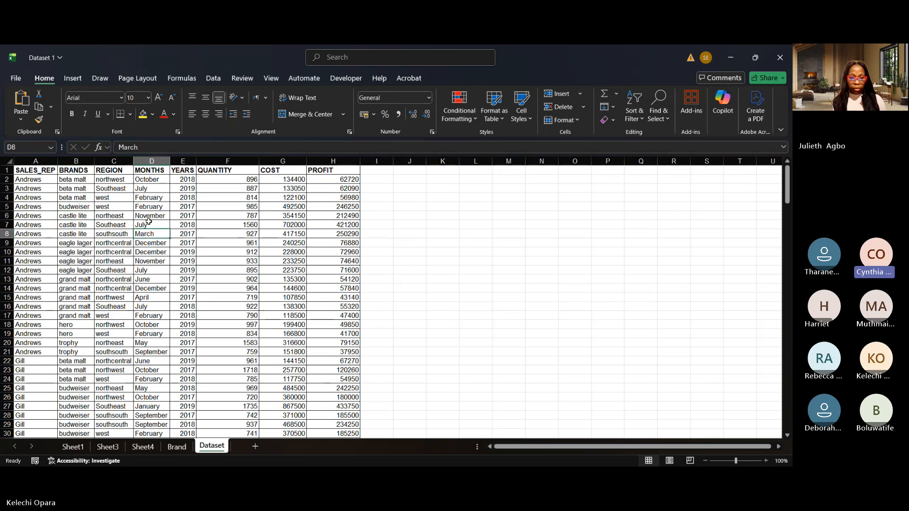
pyautogui.click(148, 221)
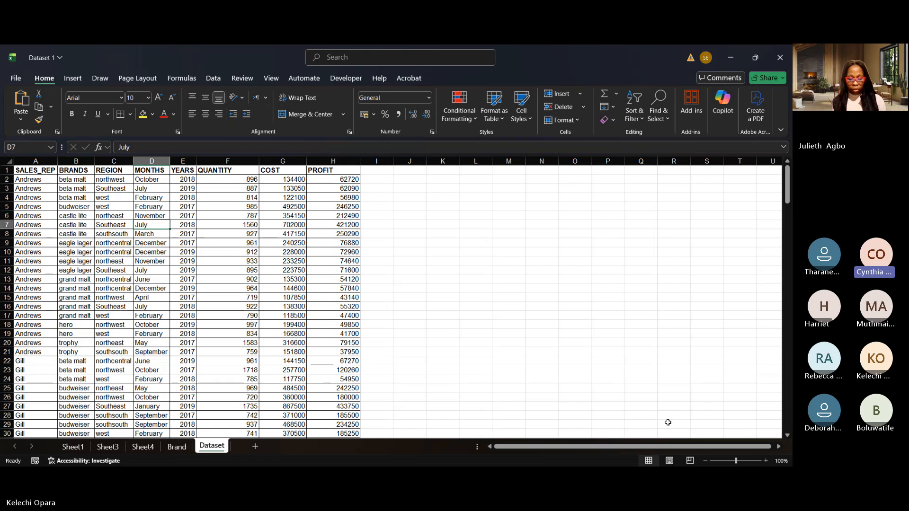
pyautogui.click(778, 446)
pyautogui.click(778, 446)
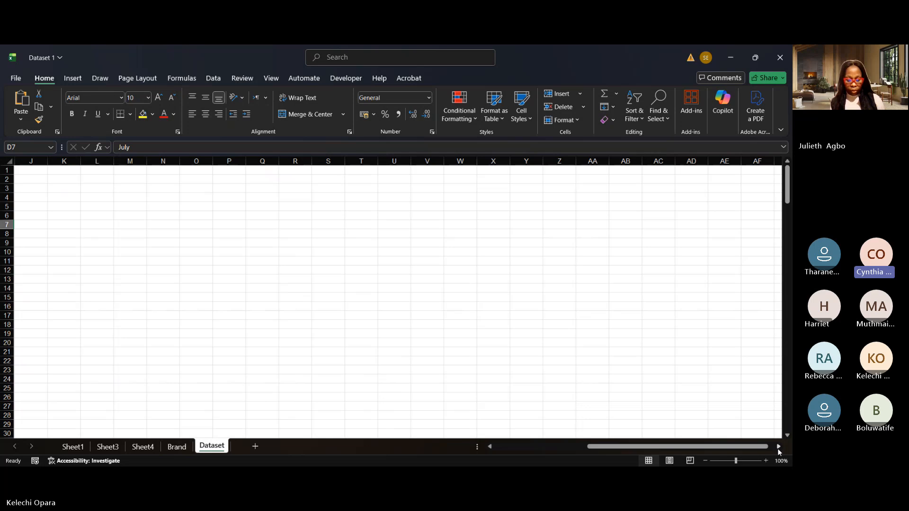
# - Examine the Dataset sheet's column headers, from SALES_REP through MONTHS, and the records beneath them
pyautogui.click(778, 447)
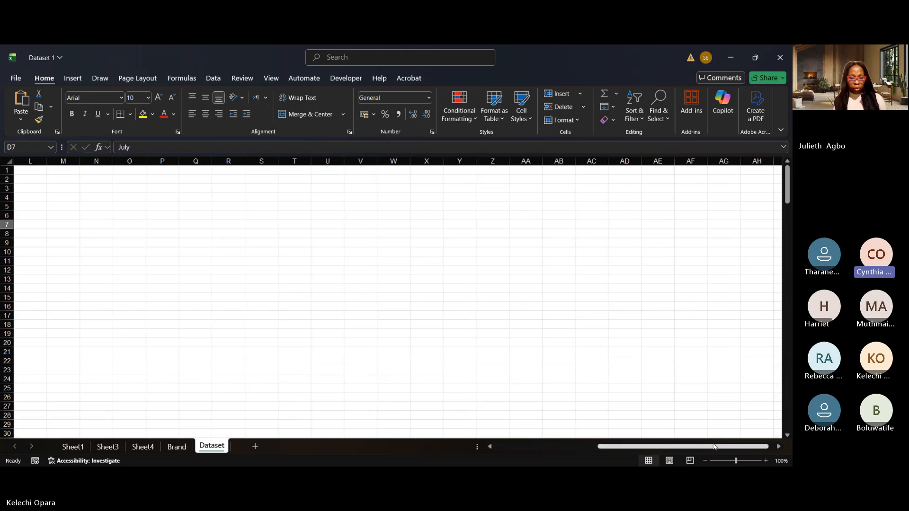
pyautogui.scroll(-1, 713, 447)
pyautogui.scroll(-2, 713, 446)
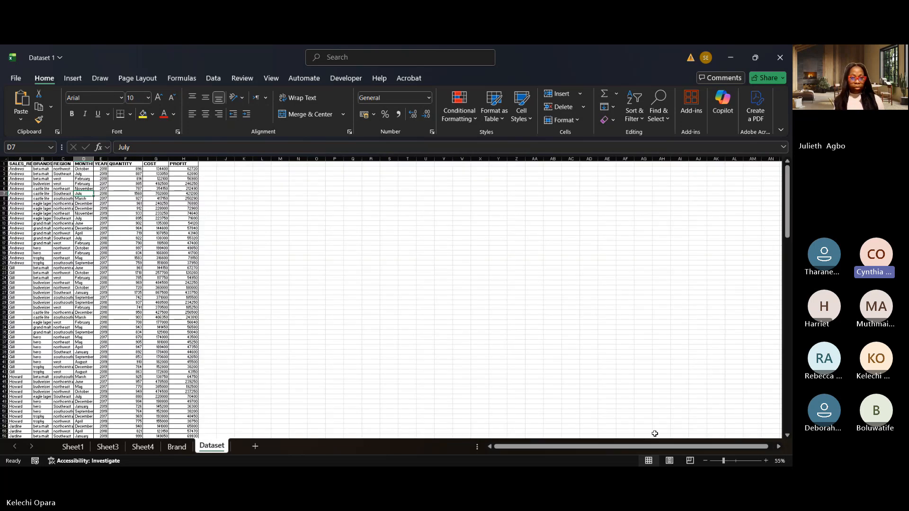
pyautogui.click(733, 462)
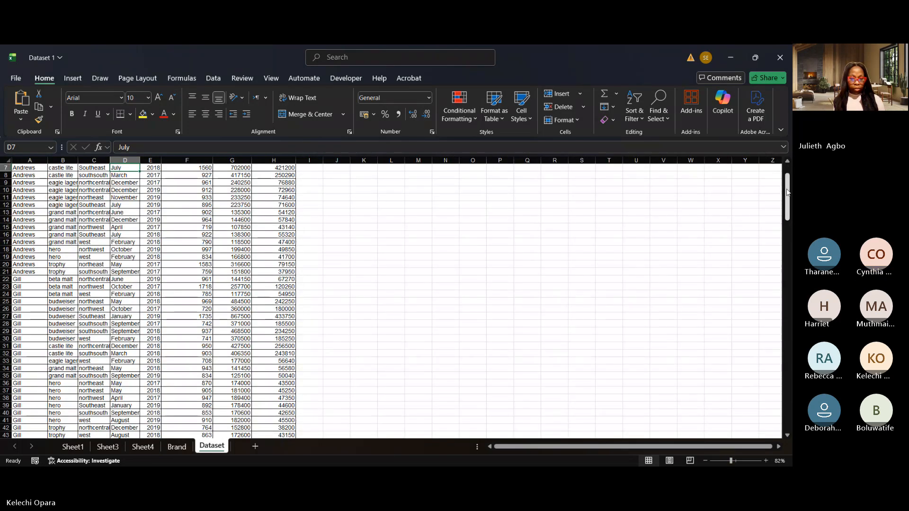
pyautogui.moveTo(787, 191); pyautogui.dragTo(787, 183)
pyautogui.click(204, 197)
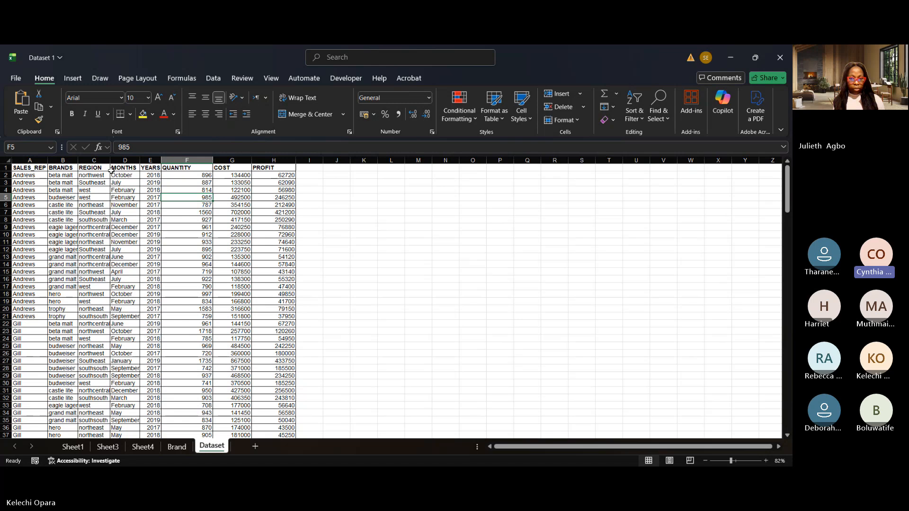
pyautogui.click(3, 167)
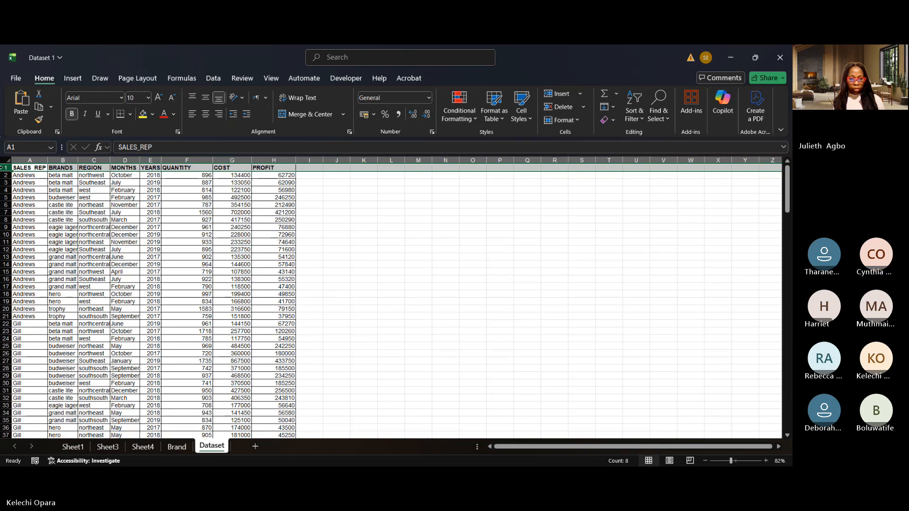
pyautogui.click(29, 167)
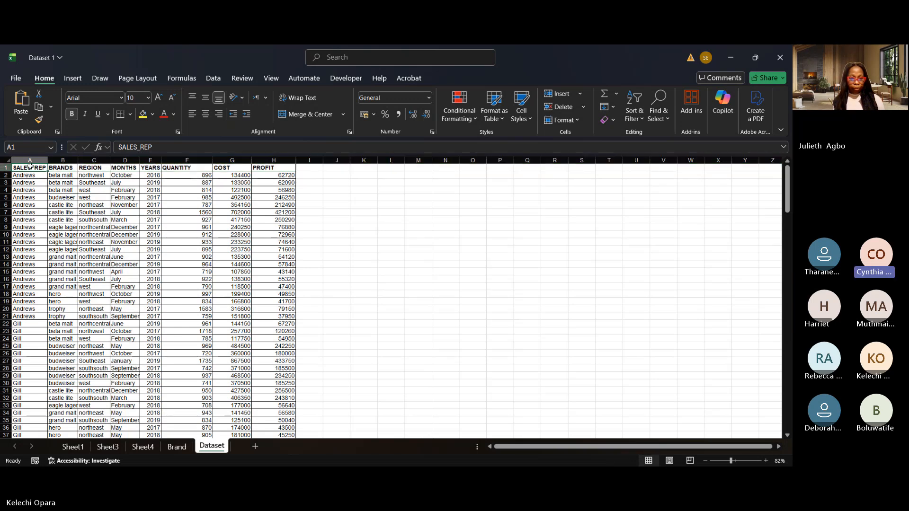
pyautogui.click(62, 168)
pyautogui.click(105, 167)
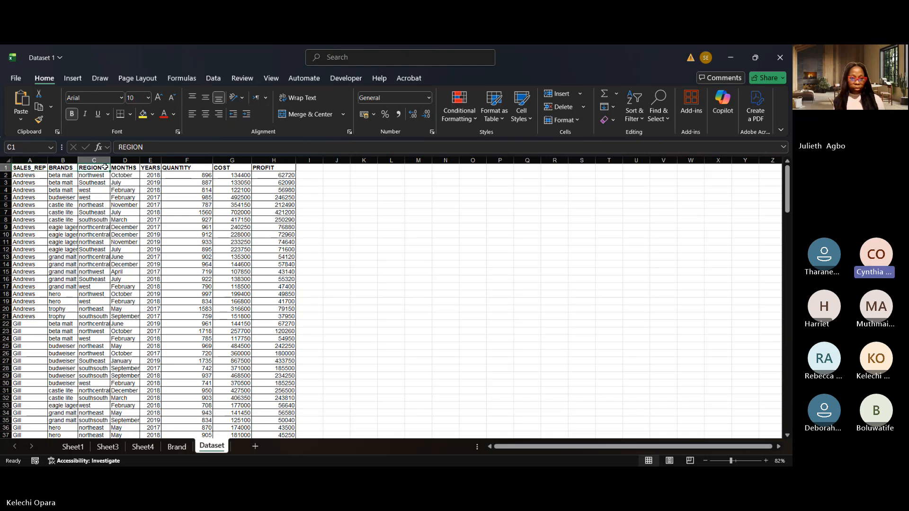
pyautogui.click(124, 170)
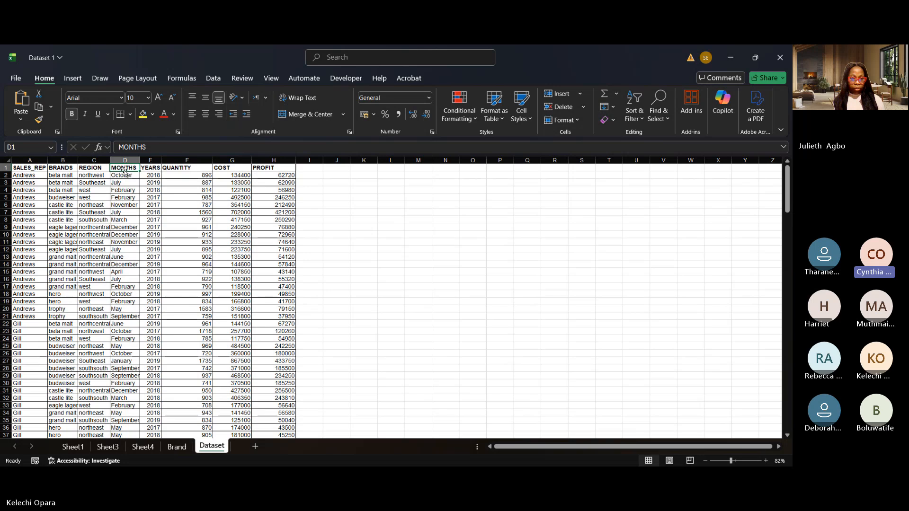
pyautogui.click(96, 209)
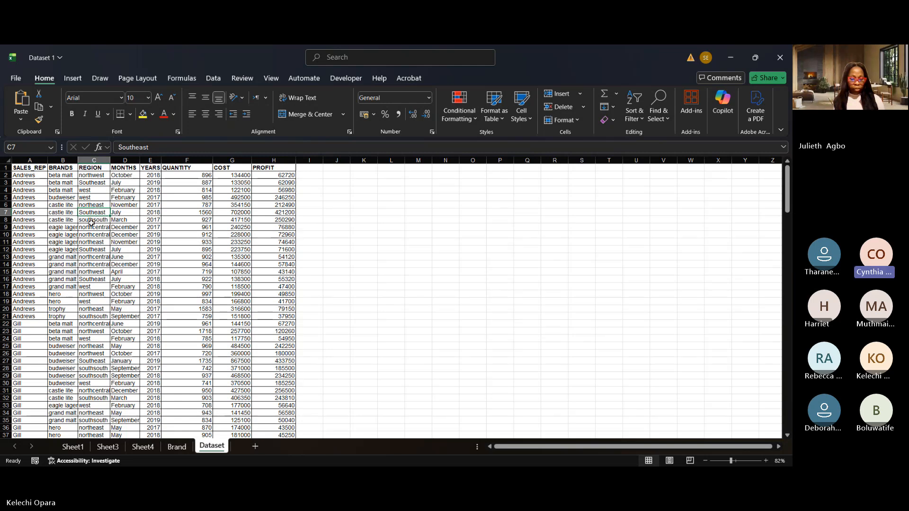
# - Insert a PivotTable from the Dataset sheet's full data range on a new worksheet
pyautogui.click(92, 221)
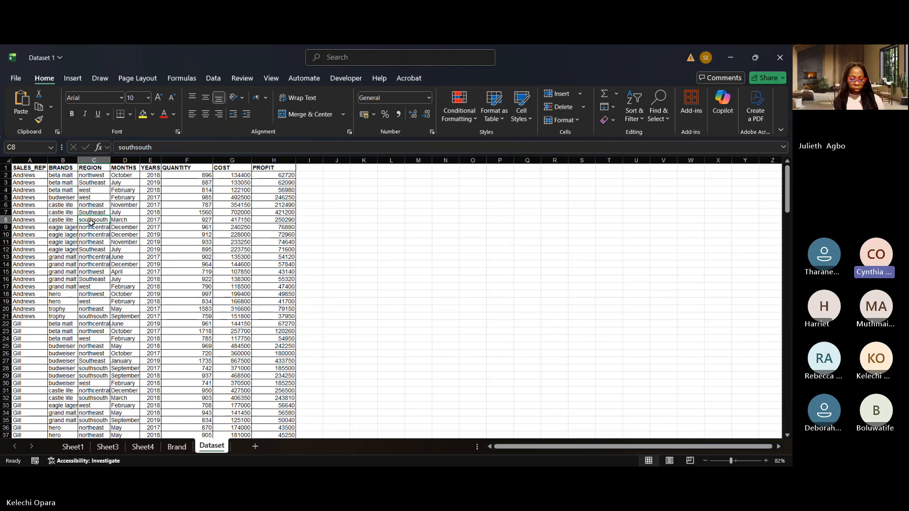
pyautogui.click(72, 78)
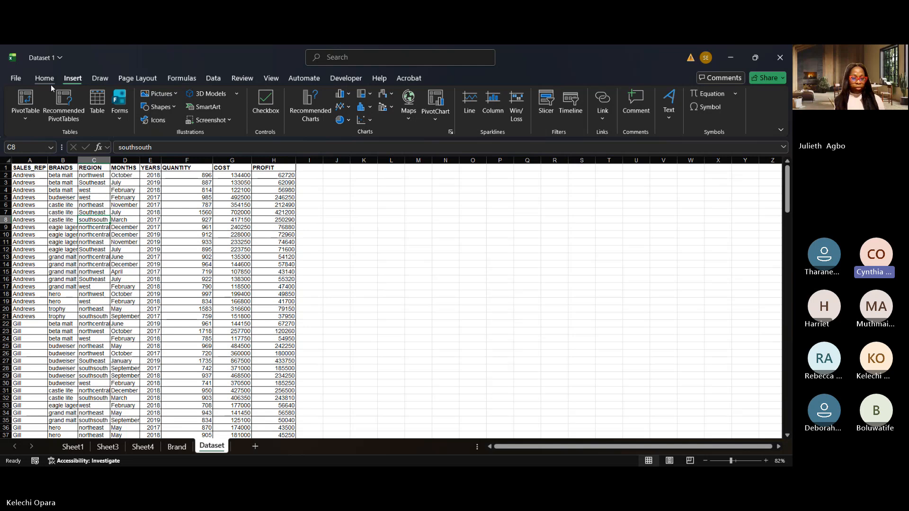
pyautogui.click(44, 81)
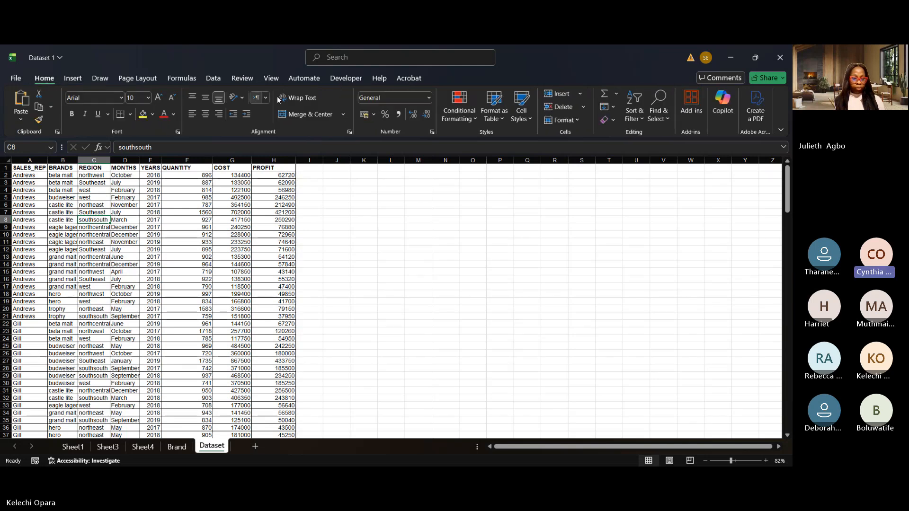
pyautogui.click(73, 79)
pyautogui.click(31, 100)
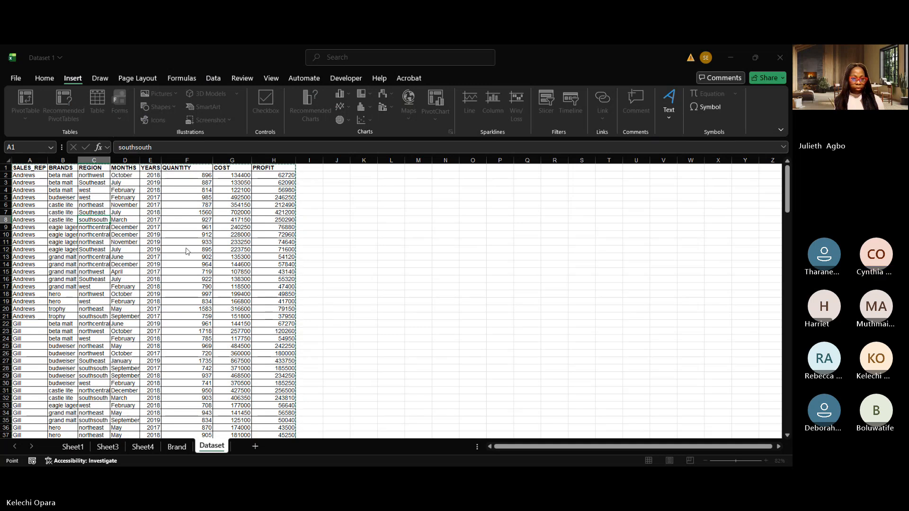
pyautogui.press('Return')
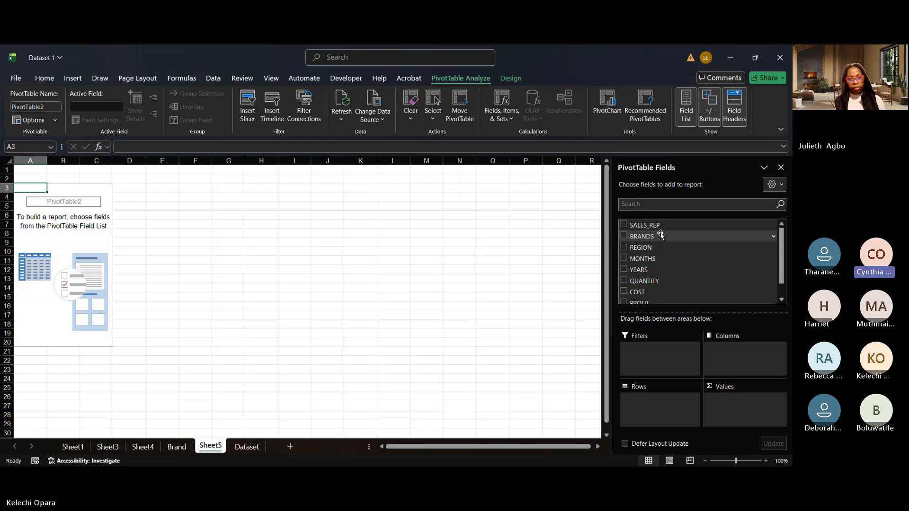
# - Lay out the new PivotTable with REGION in Rows, YEARS in Columns and the sum of PROFIT in Values
pyautogui.moveTo(658, 238); pyautogui.dragTo(675, 279)
pyautogui.moveTo(642, 236); pyautogui.dragTo(660, 400)
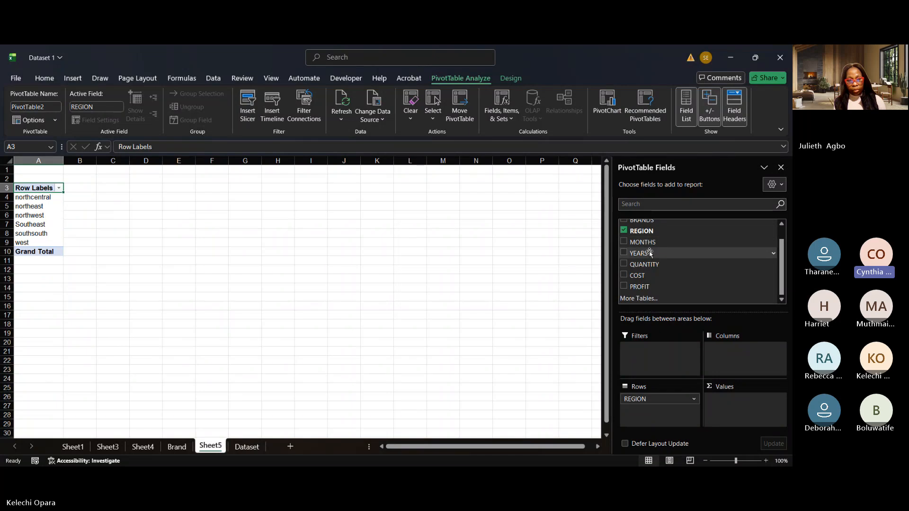
pyautogui.moveTo(649, 253); pyautogui.dragTo(652, 407)
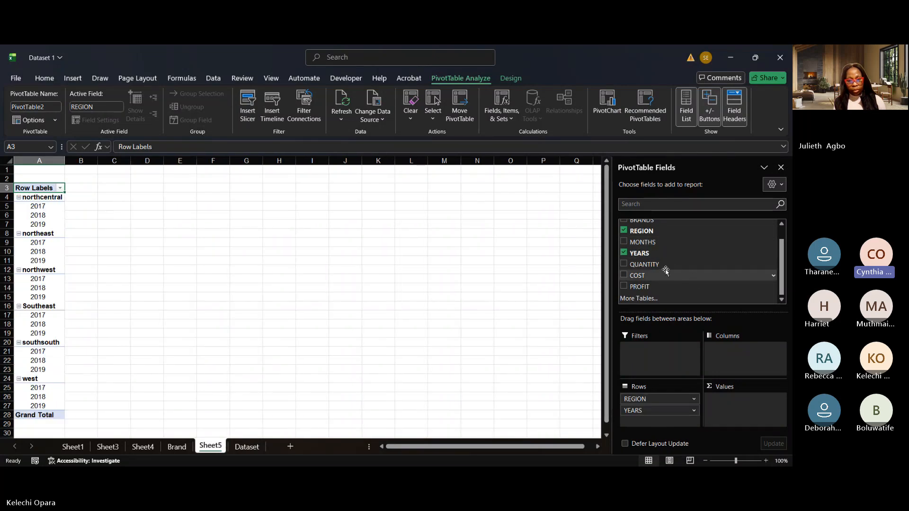
pyautogui.moveTo(658, 292); pyautogui.dragTo(749, 407)
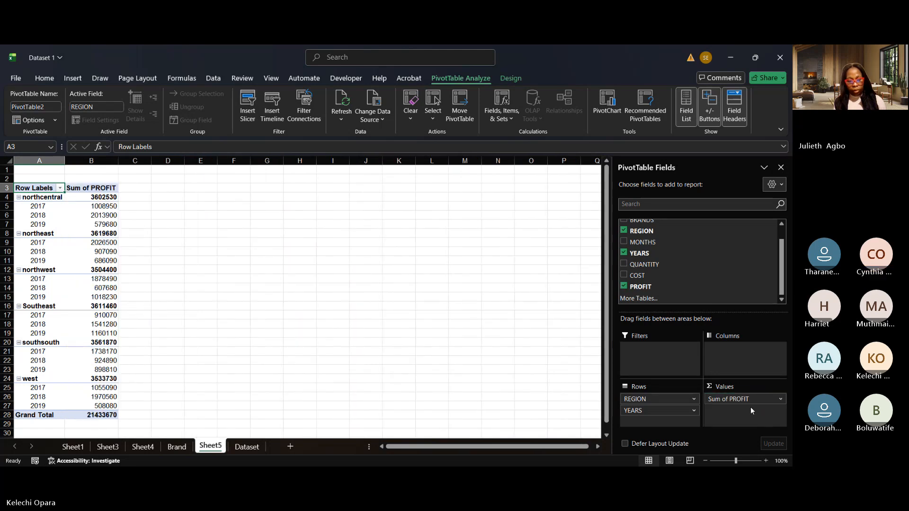
pyautogui.moveTo(668, 411); pyautogui.dragTo(734, 349)
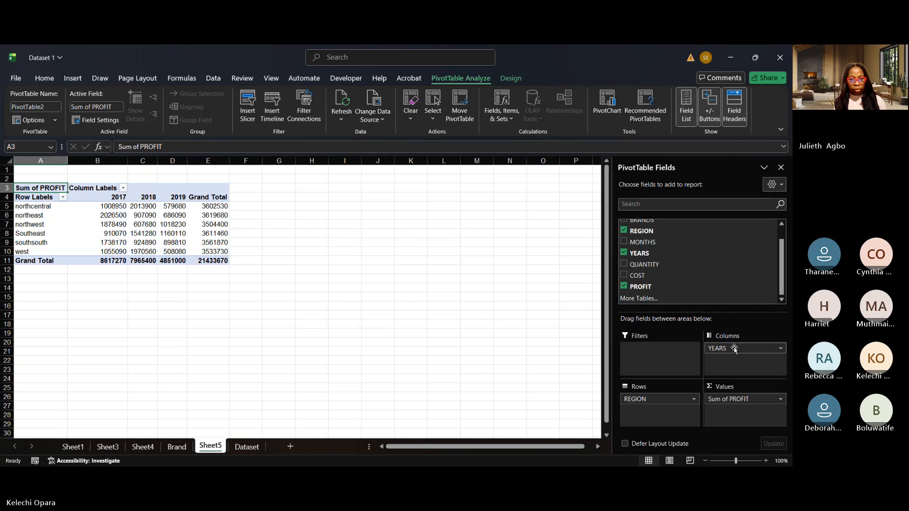
# - Rename the new PivotTable's worksheet as Region
pyautogui.doubleClick(211, 446)
pyautogui.write('Region')
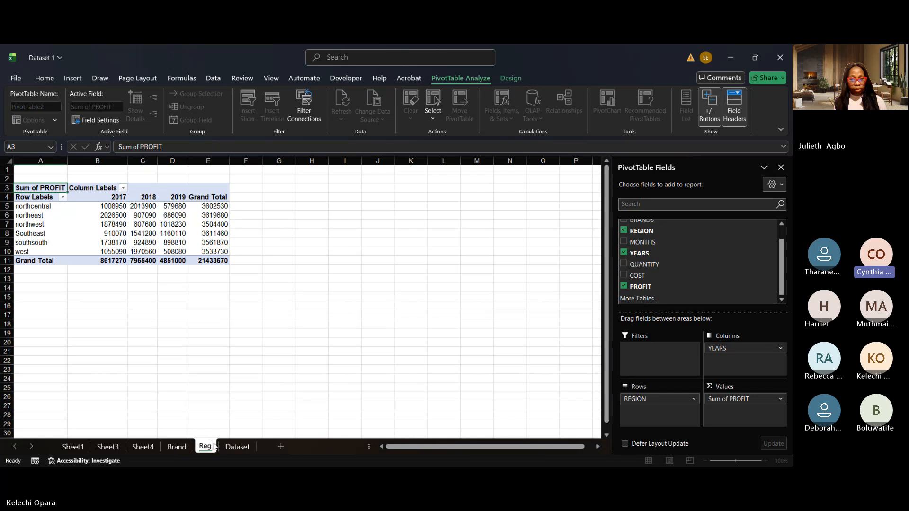
pyautogui.click(227, 313)
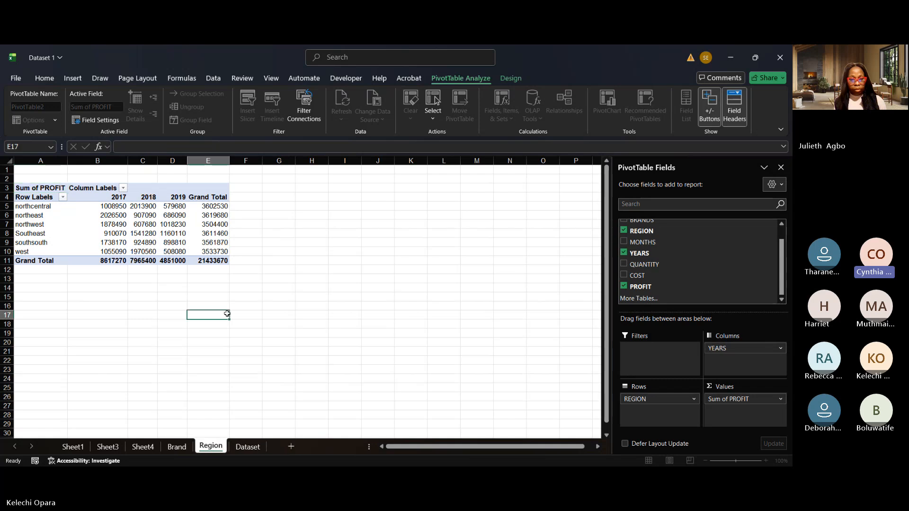
pyautogui.click(156, 236)
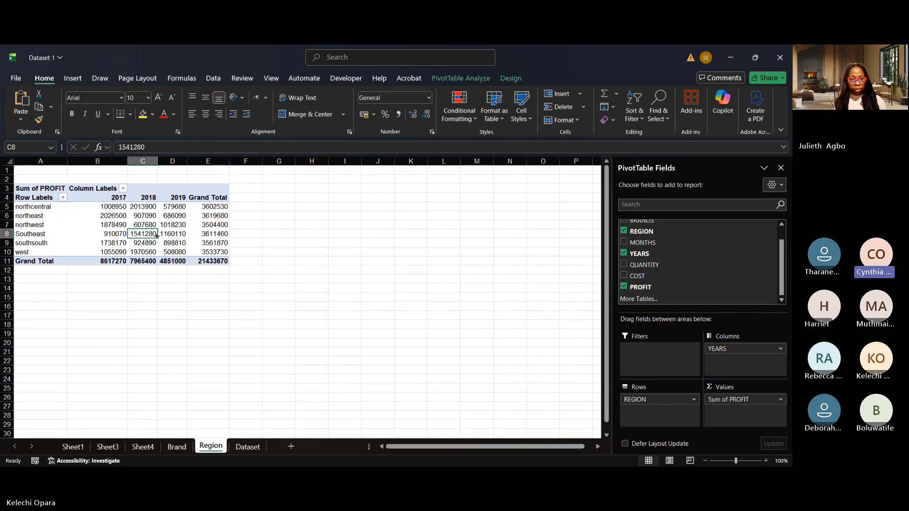
# - Check the value formatting on the Brand sheet, and format the Region PivotTable's profits as numbers with thousands separators and no decimals
pyautogui.click(182, 447)
pyautogui.click(84, 208)
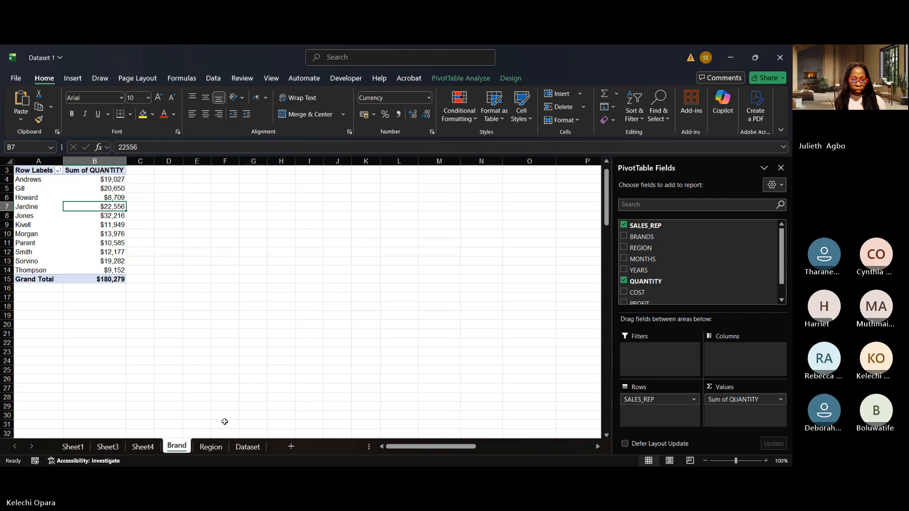
pyautogui.click(209, 450)
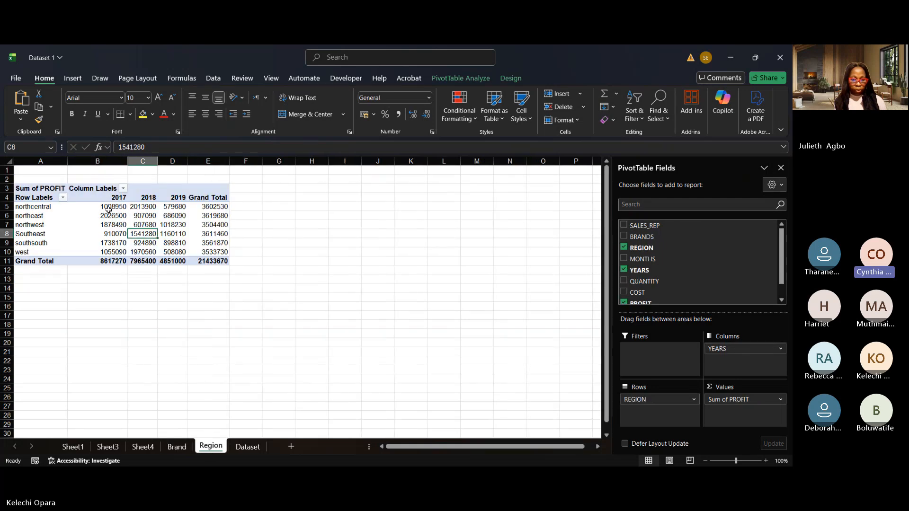
pyautogui.click(154, 218)
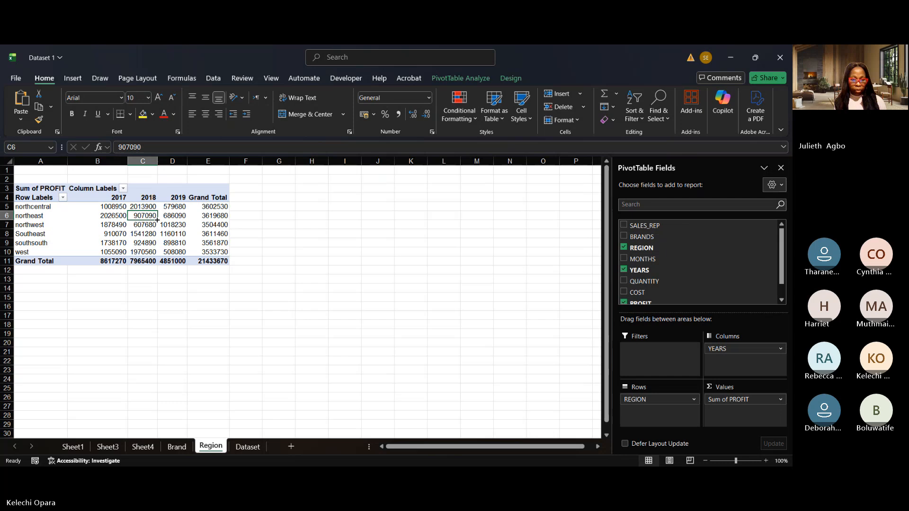
pyautogui.click(779, 399)
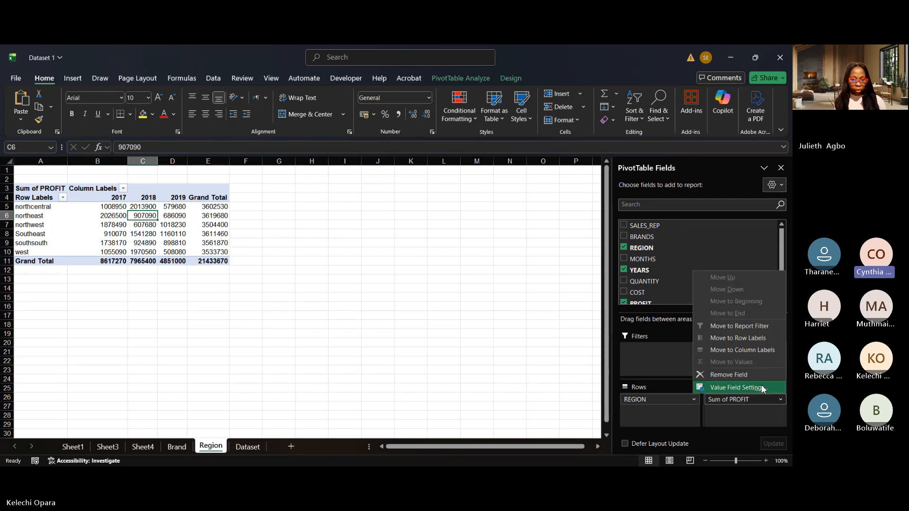
pyautogui.click(762, 388)
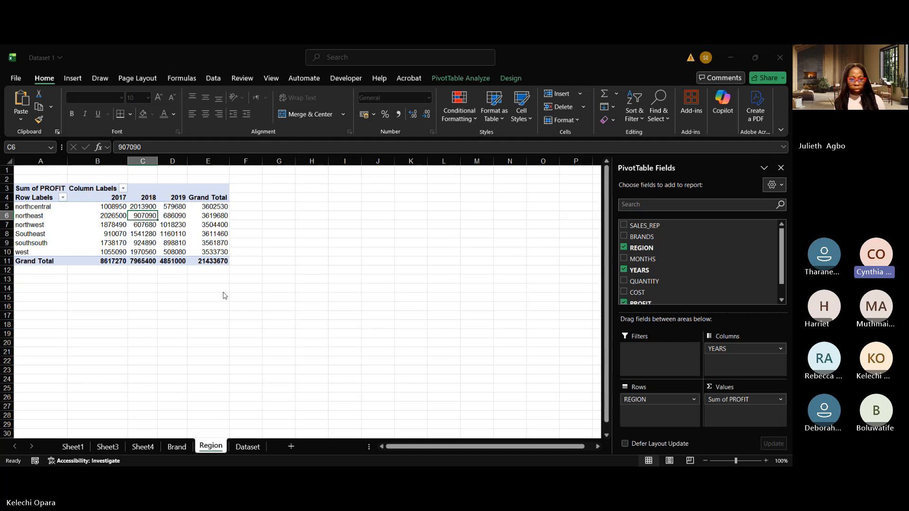
pyautogui.click(191, 255)
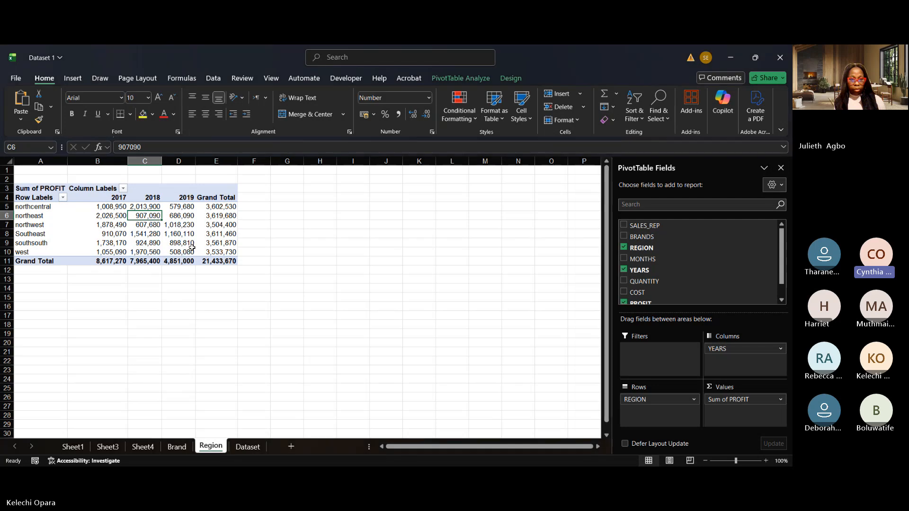
pyautogui.click(251, 227)
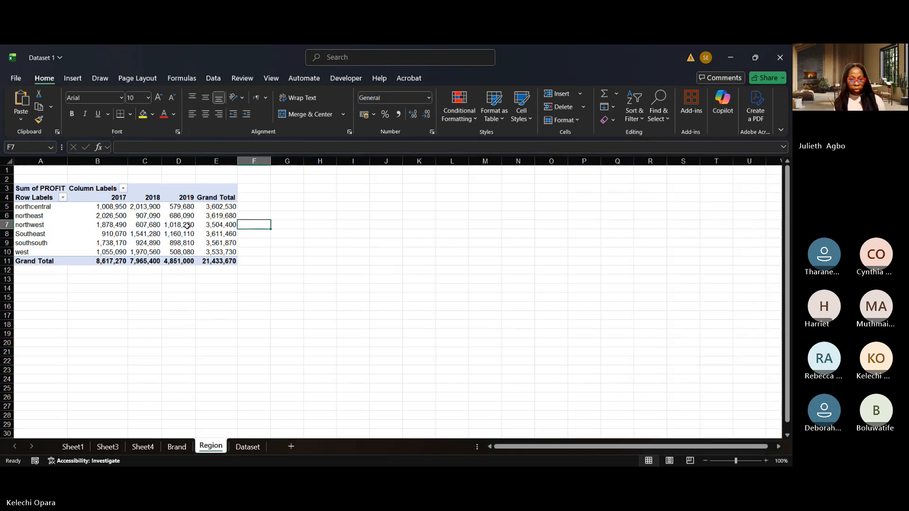
# - Show the Region PivotTable's Sum of PROFIT values as a percentage of the column total
pyautogui.click(187, 226)
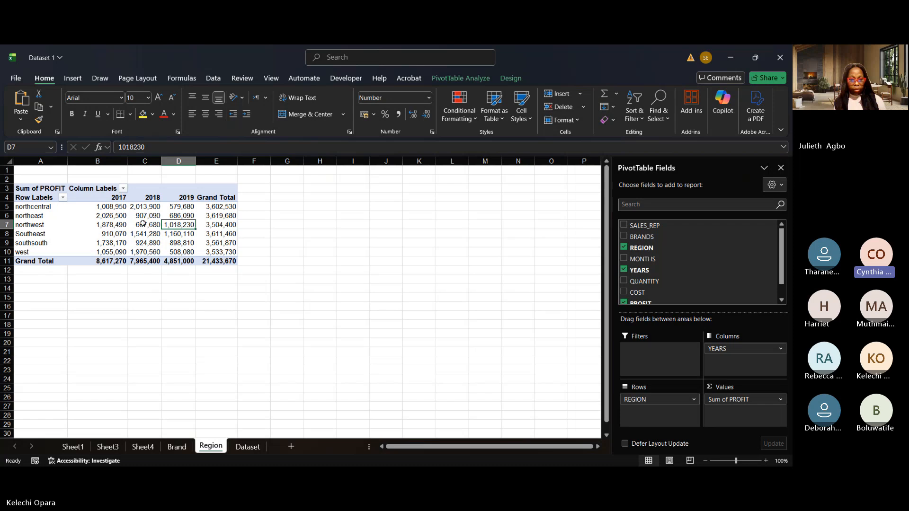
pyautogui.click(141, 219)
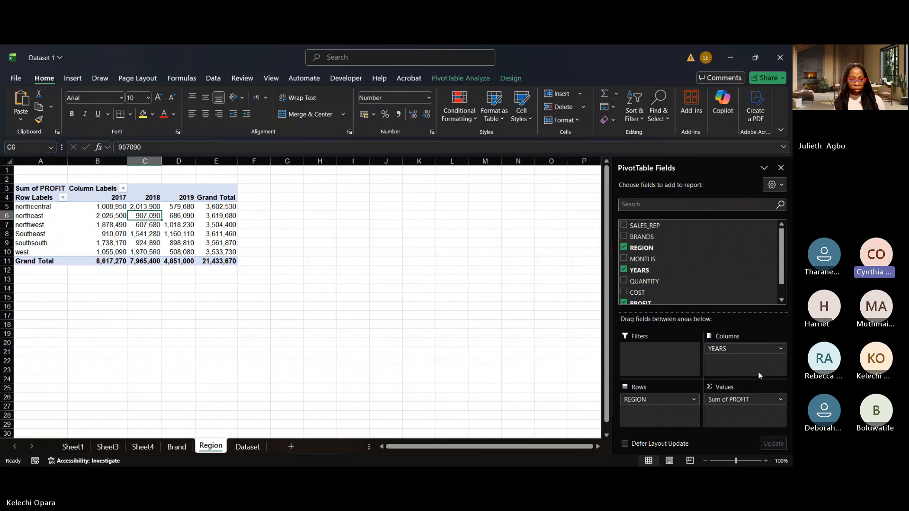
pyautogui.click(784, 400)
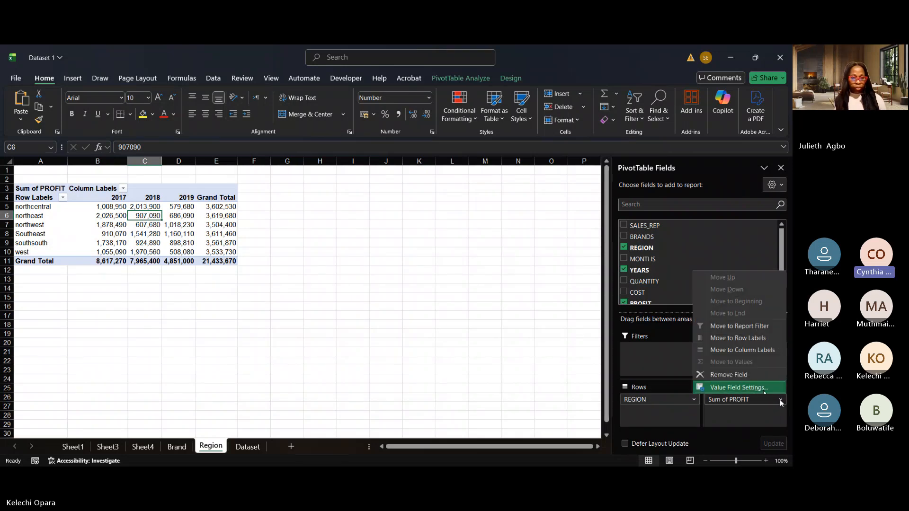
pyautogui.click(763, 390)
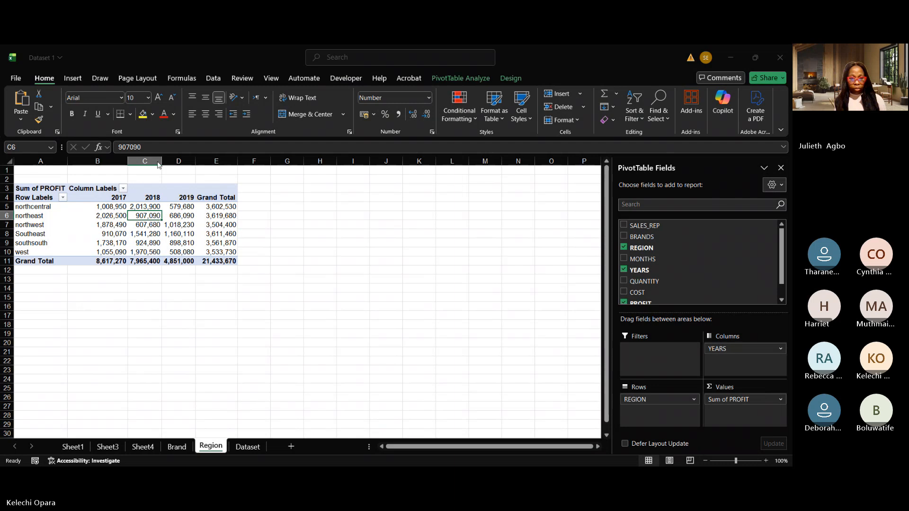
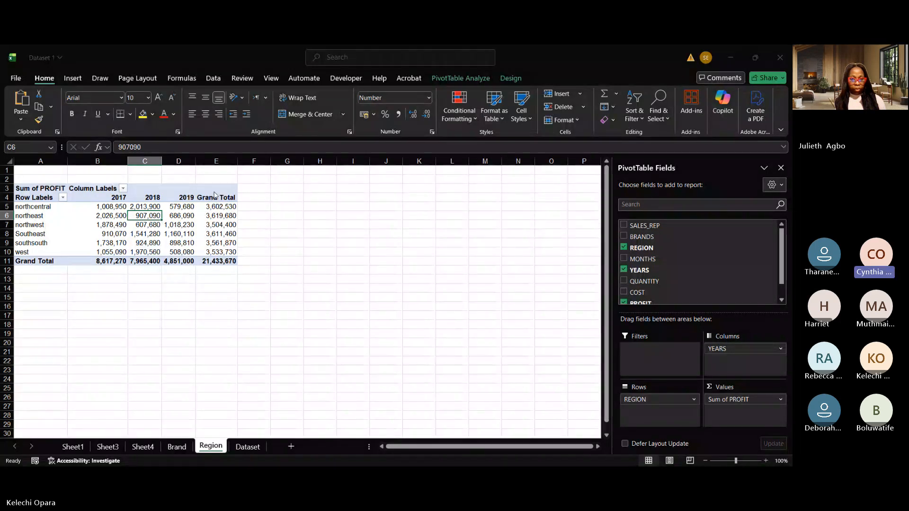
pyautogui.click(189, 251)
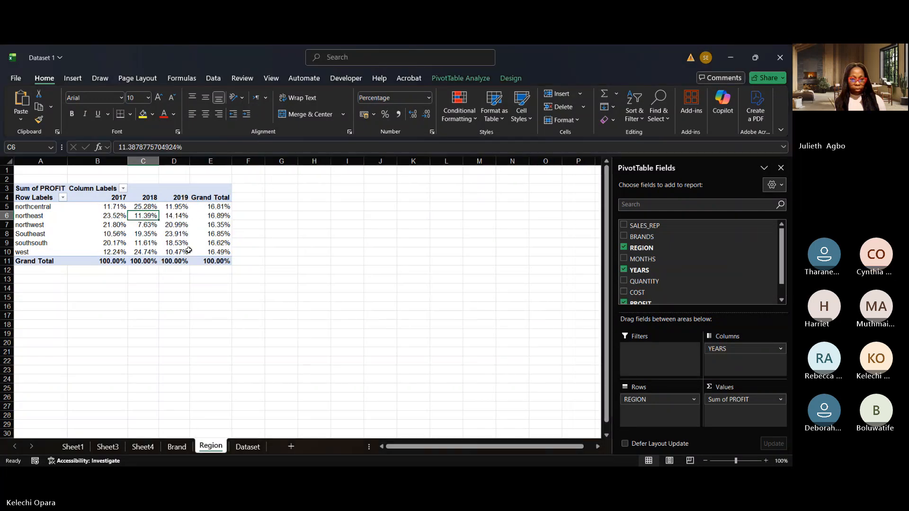
pyautogui.click(244, 222)
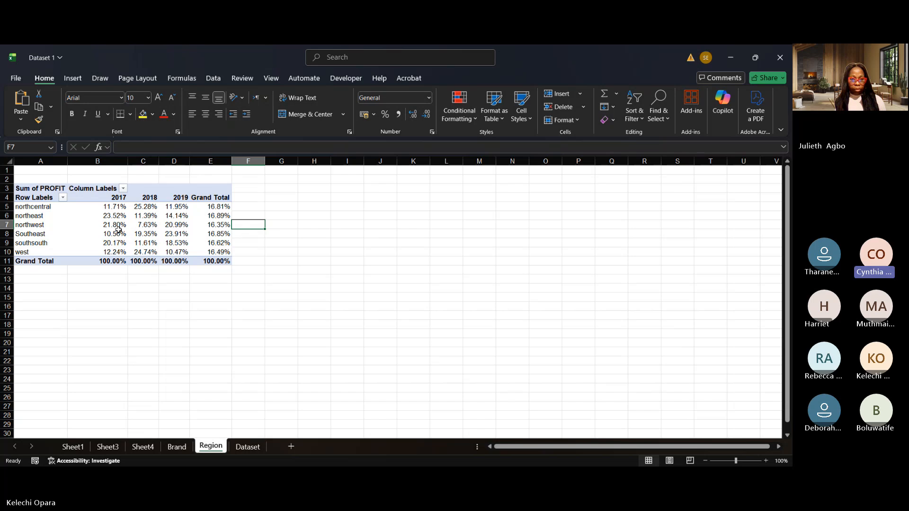
# - Check the regions' 2017 profit shares, and sort the Region PivotTable by its 2017 values from largest to smallest
pyautogui.click(109, 261)
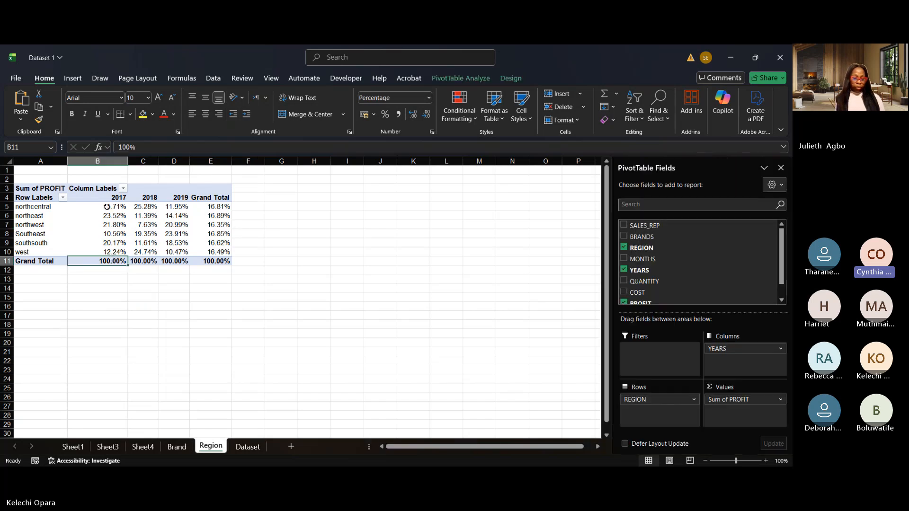
pyautogui.moveTo(110, 205); pyautogui.dragTo(107, 253)
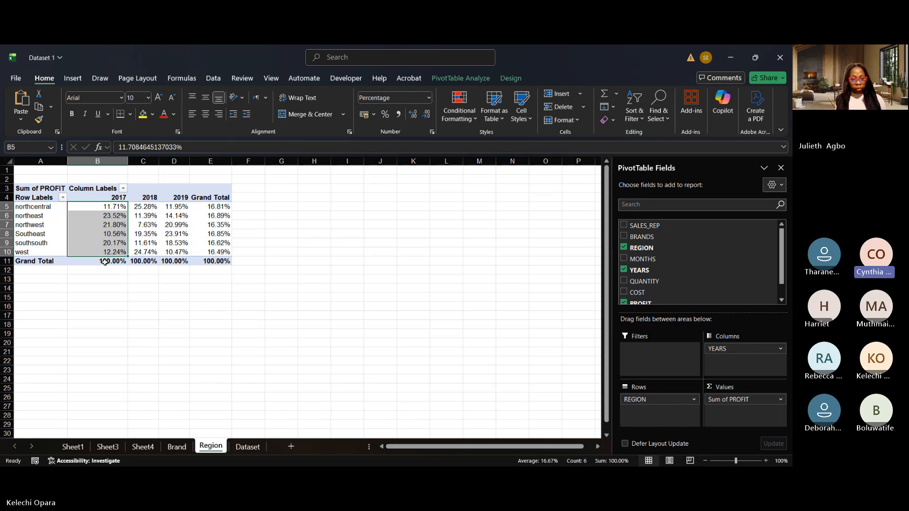
pyautogui.click(106, 261)
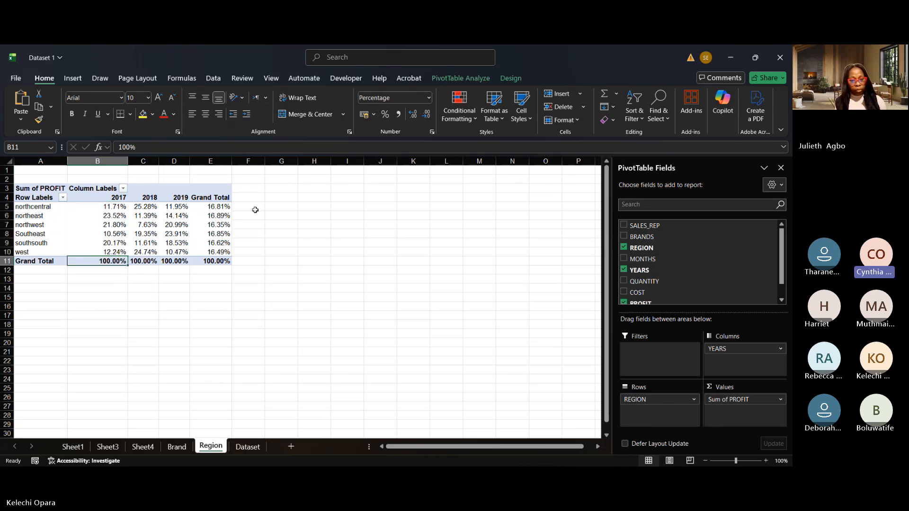
pyautogui.click(109, 217)
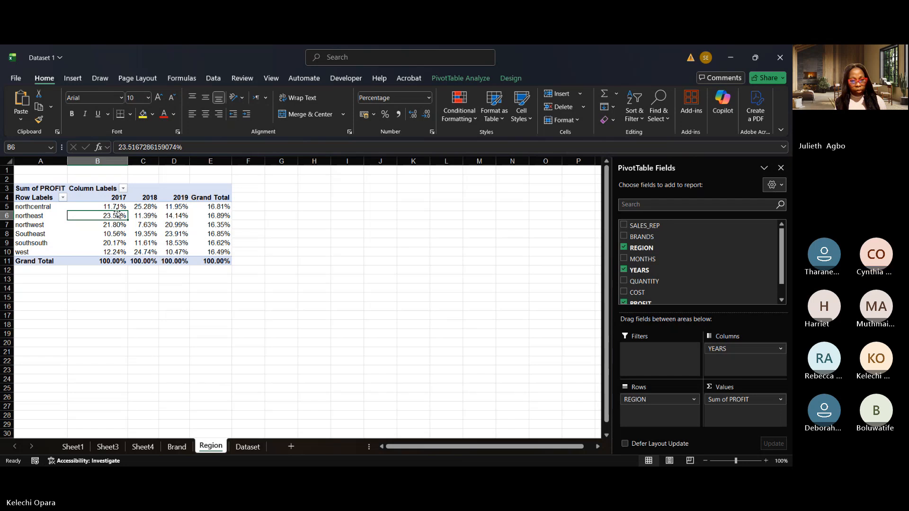
pyautogui.rightClick(115, 217)
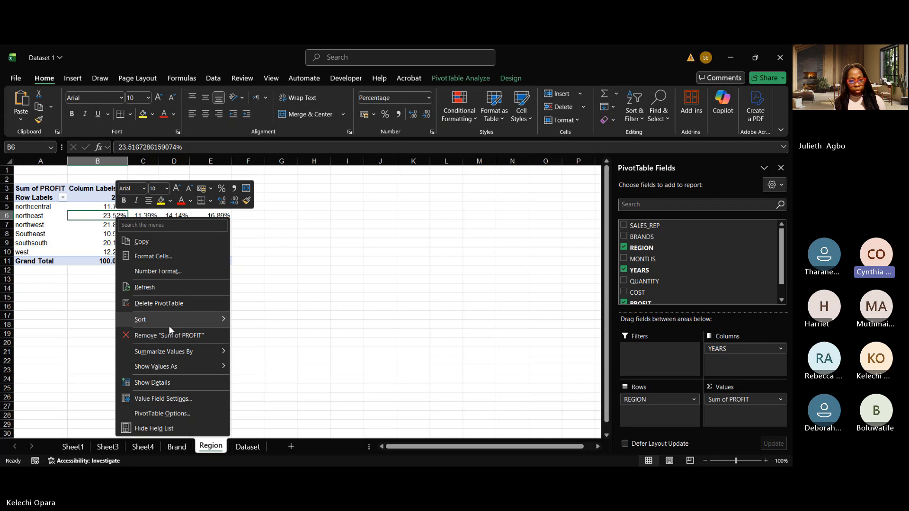
pyautogui.moveTo(184, 321)
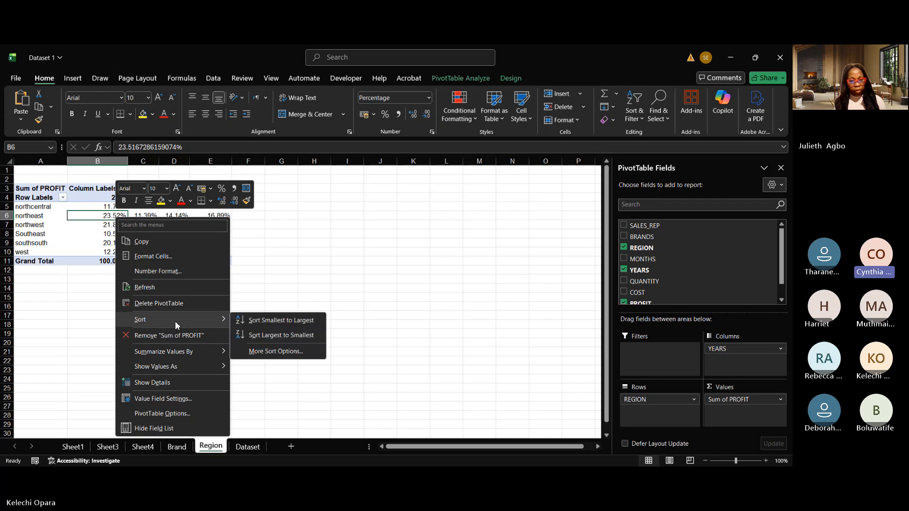
pyautogui.click(269, 333)
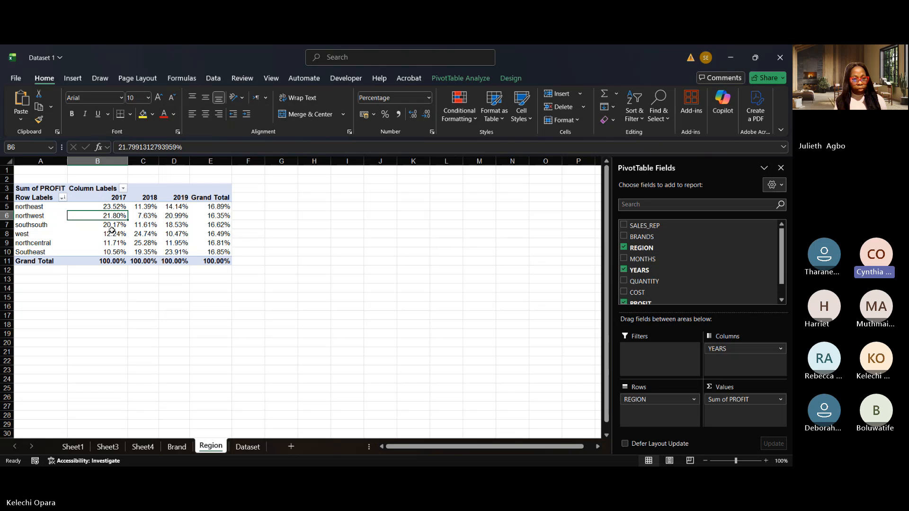
# - Compare the sorted regional shares, and show the Region PivotTable's Sum of PROFIT values as a percentage of the row total
pyautogui.click(107, 207)
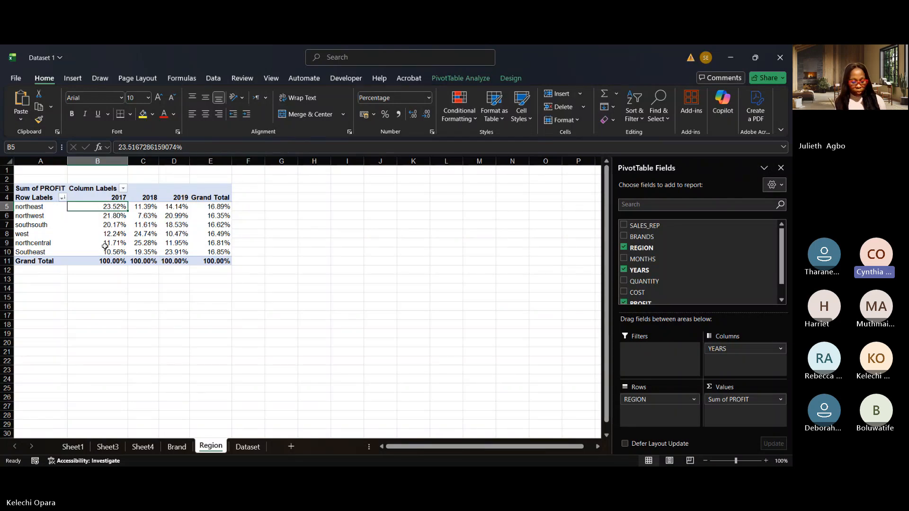
pyautogui.click(48, 253)
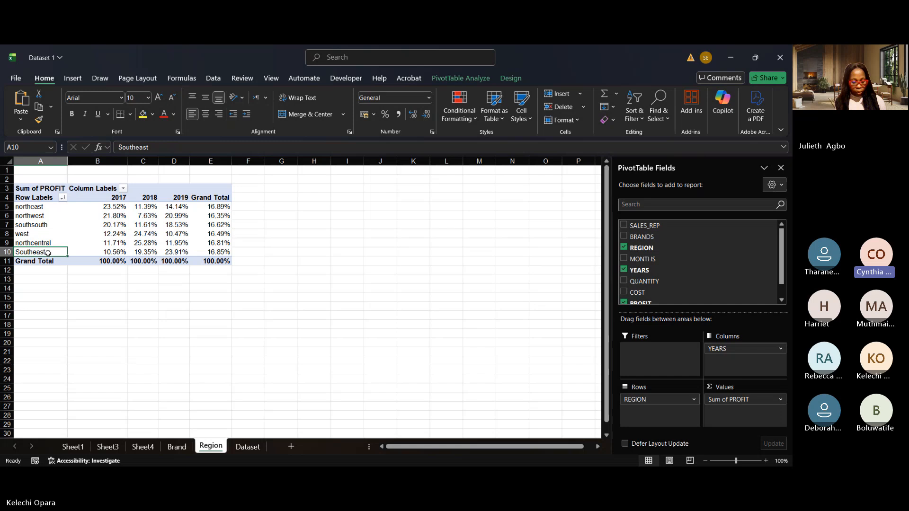
pyautogui.click(101, 251)
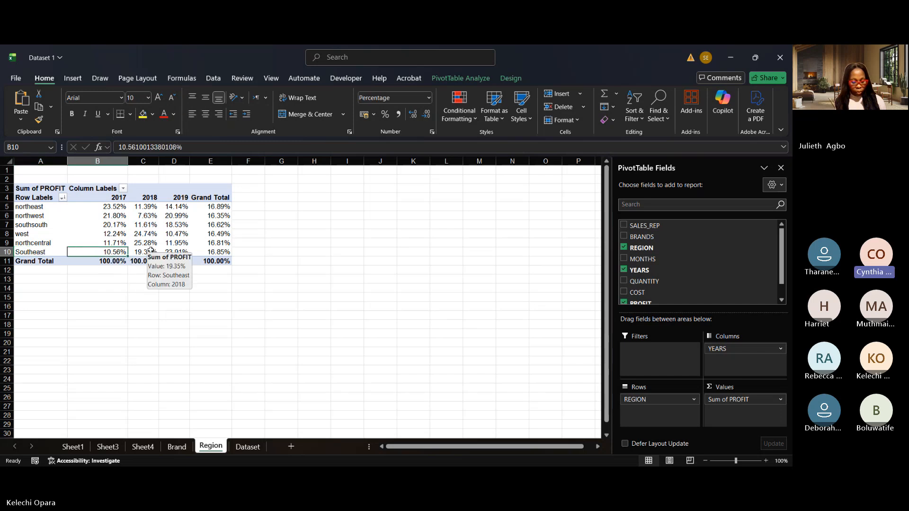
pyautogui.click(151, 251)
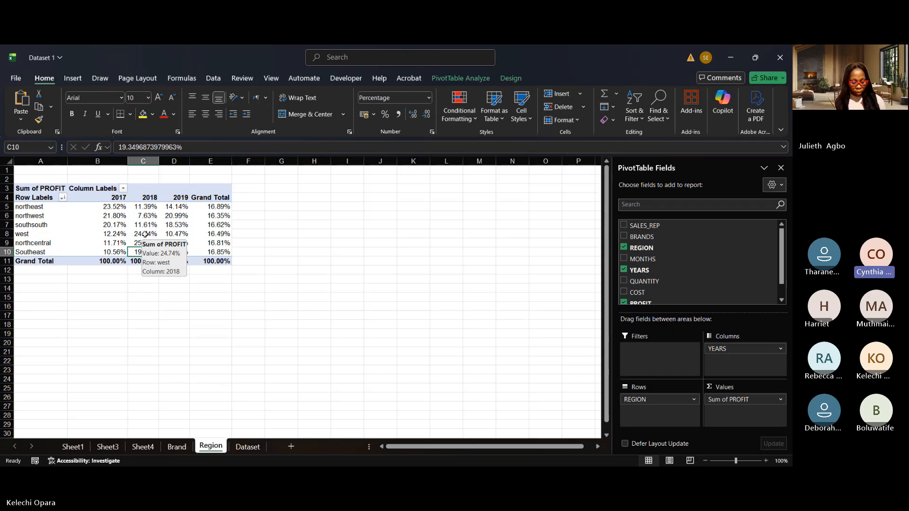
pyautogui.click(145, 234)
pyautogui.click(13, 234)
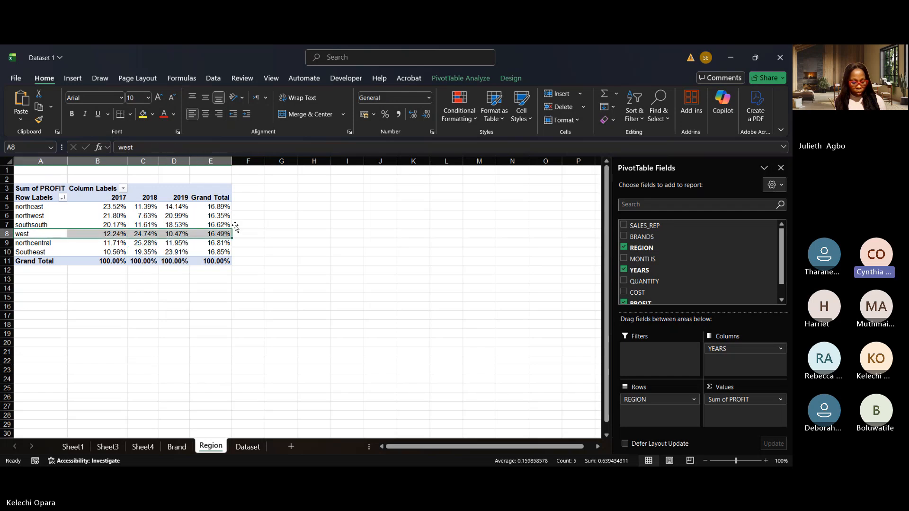
pyautogui.click(777, 399)
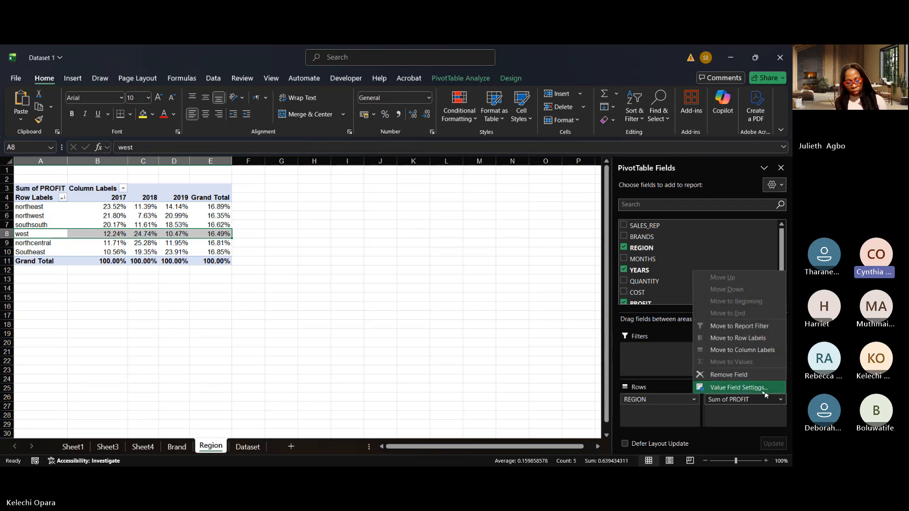
pyautogui.click(738, 387)
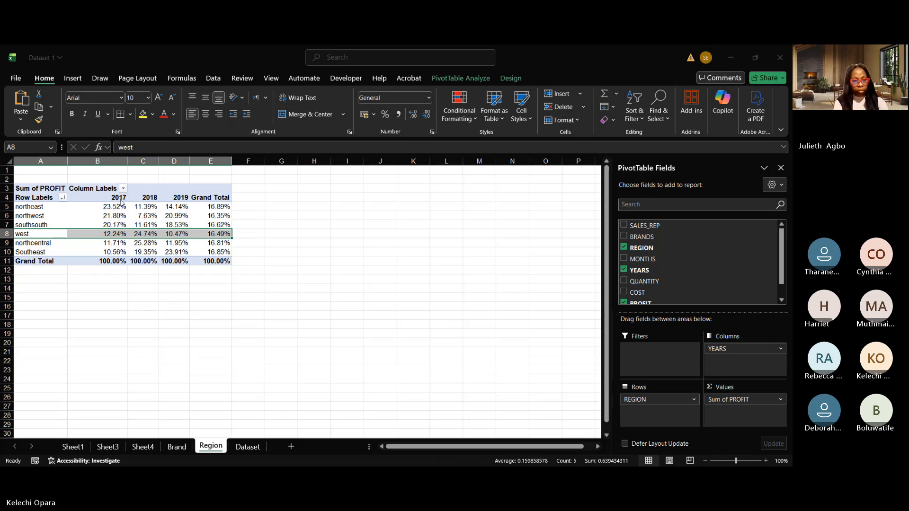
pyautogui.click(177, 258)
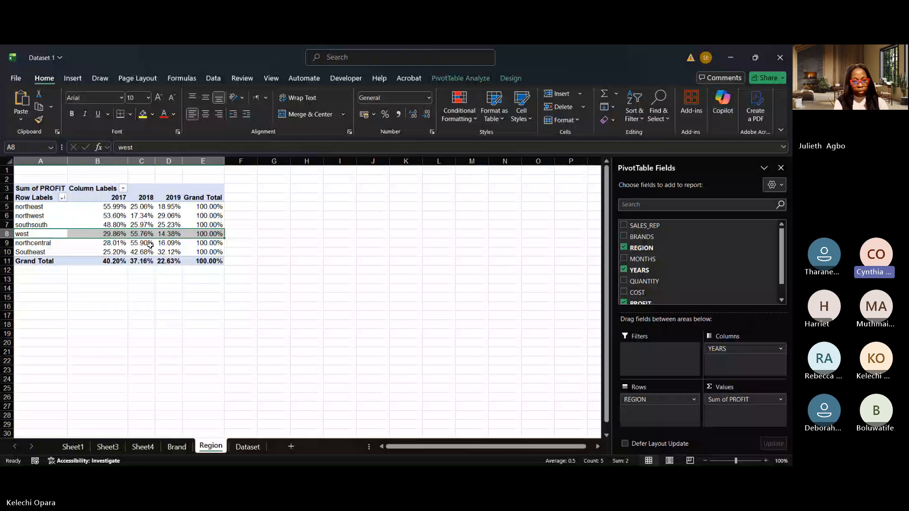
# - Examine how each region's profit and the grand total are distributed across 2017, 2018 and 2019
pyautogui.click(211, 207)
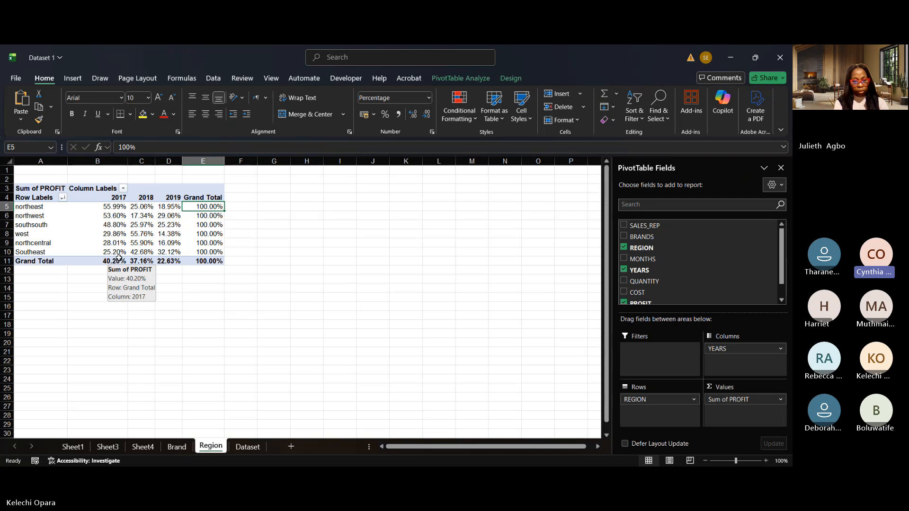
pyautogui.moveTo(110, 262); pyautogui.dragTo(141, 259)
pyautogui.click(142, 259)
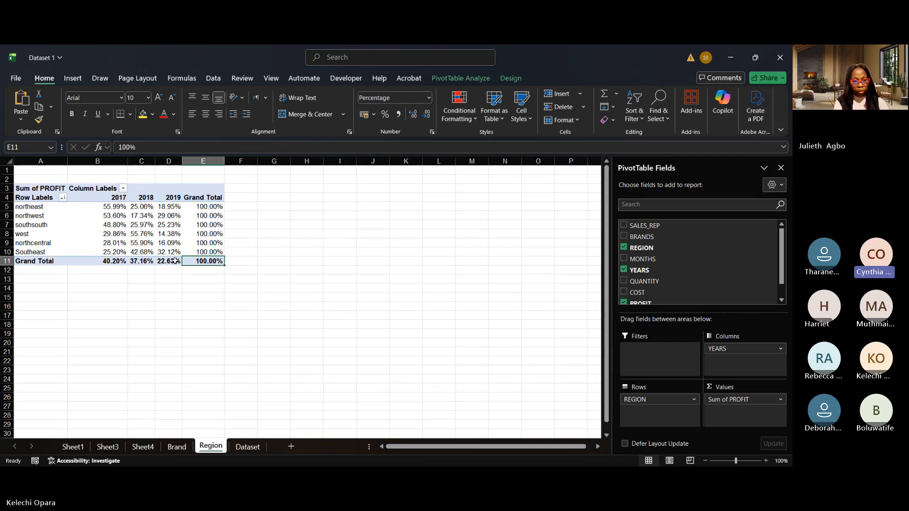
pyautogui.click(174, 260)
pyautogui.click(208, 262)
pyautogui.click(104, 258)
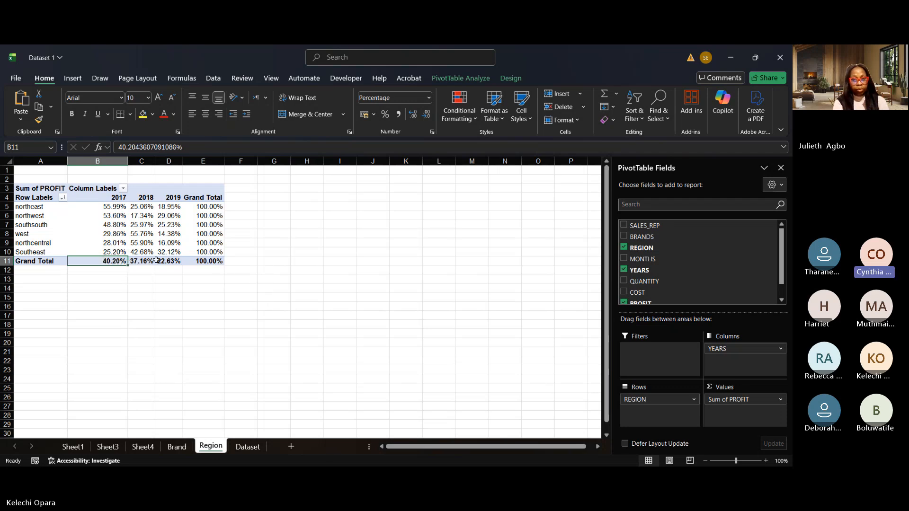
pyautogui.moveTo(173, 256)
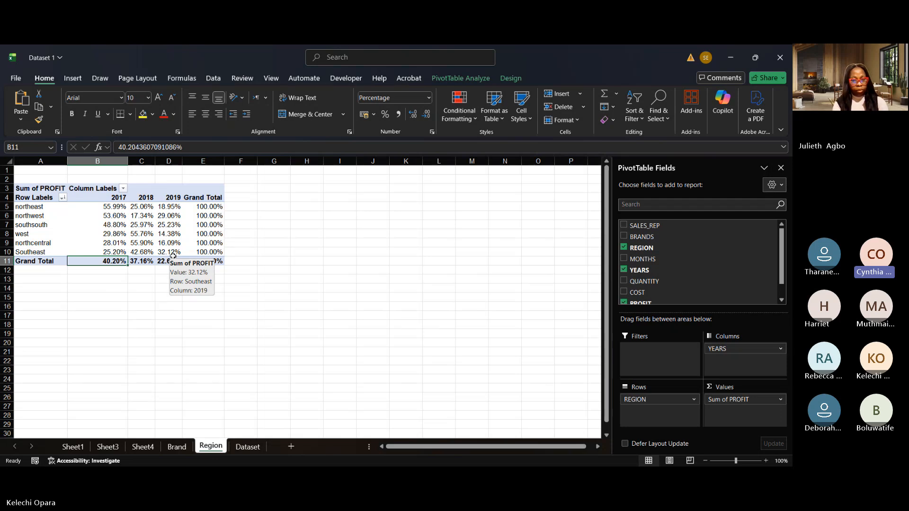
pyautogui.click(140, 261)
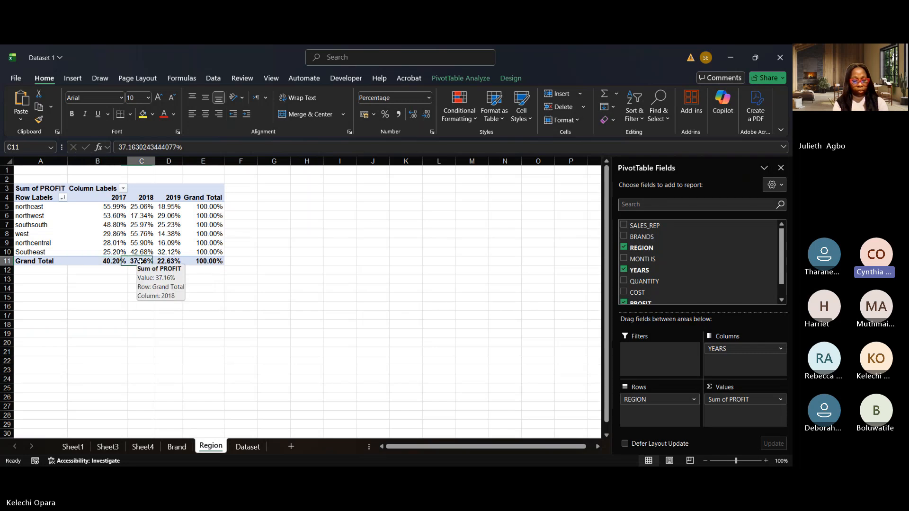
pyautogui.click(168, 261)
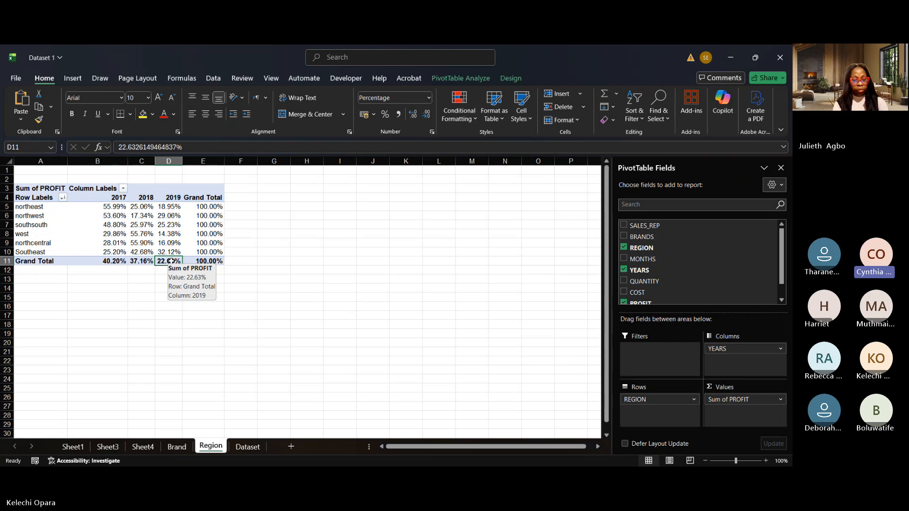
pyautogui.click(208, 260)
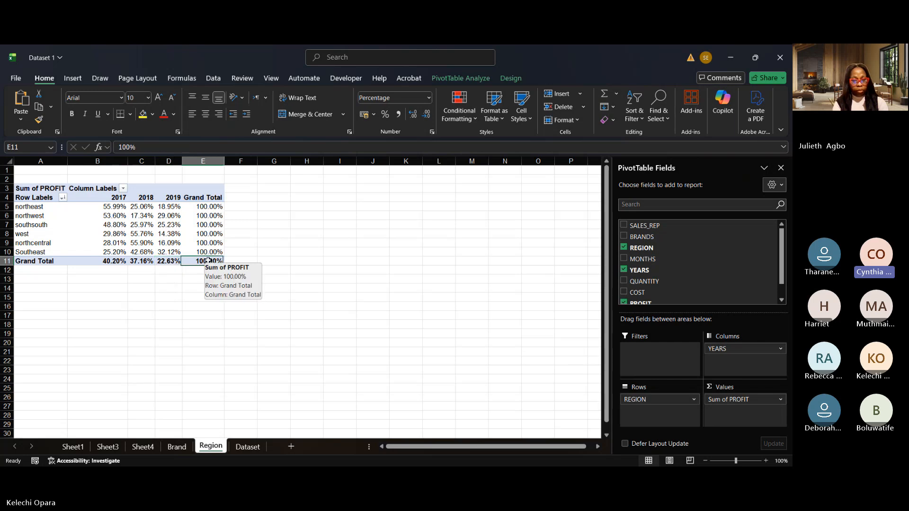
pyautogui.click(144, 261)
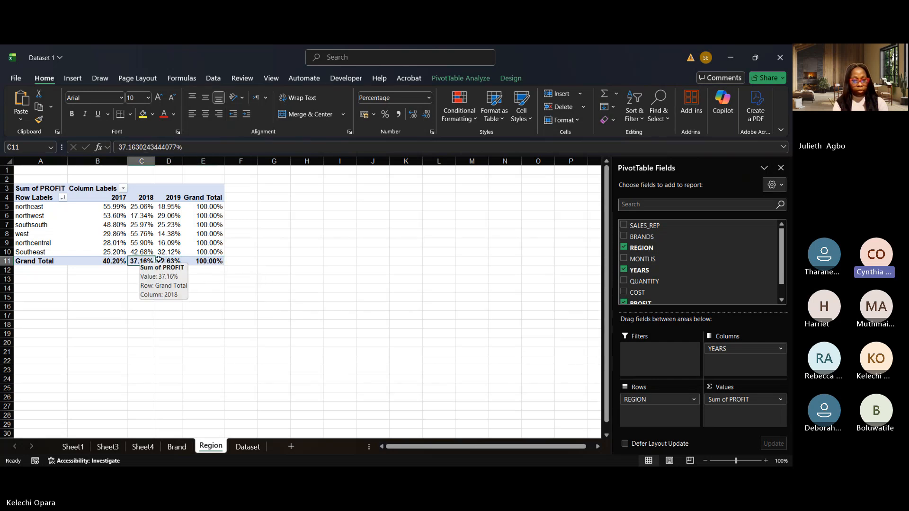
pyautogui.click(169, 260)
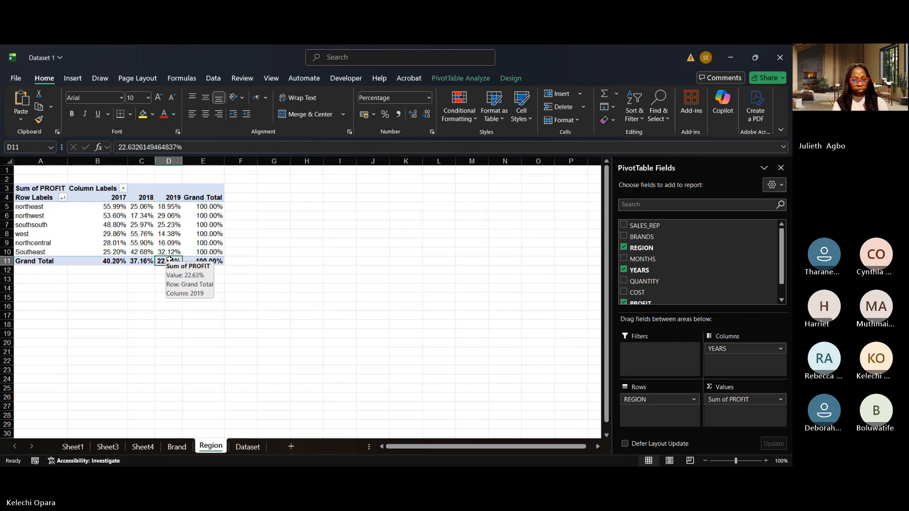
pyautogui.click(167, 233)
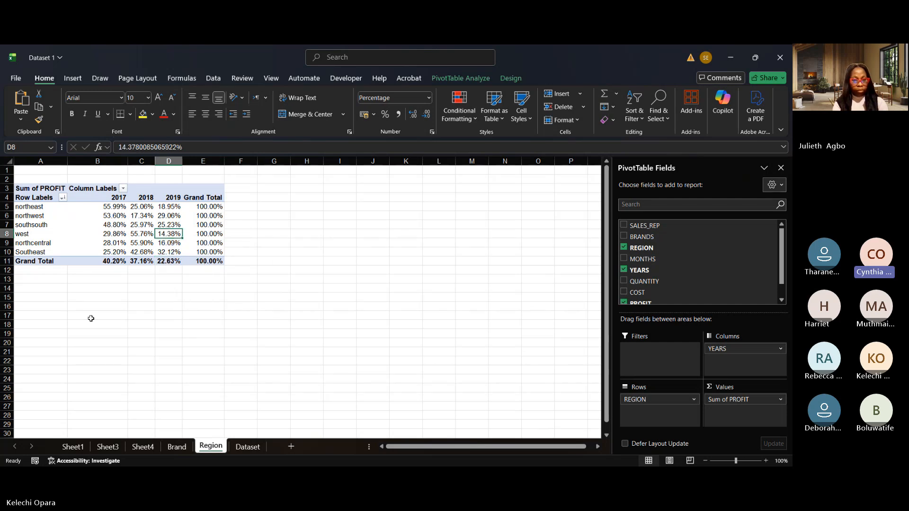
pyautogui.click(115, 260)
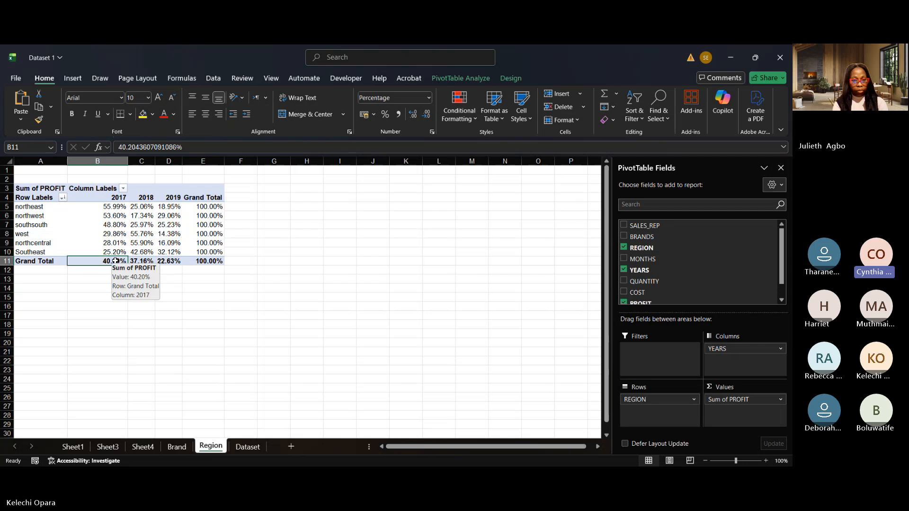
pyautogui.click(144, 261)
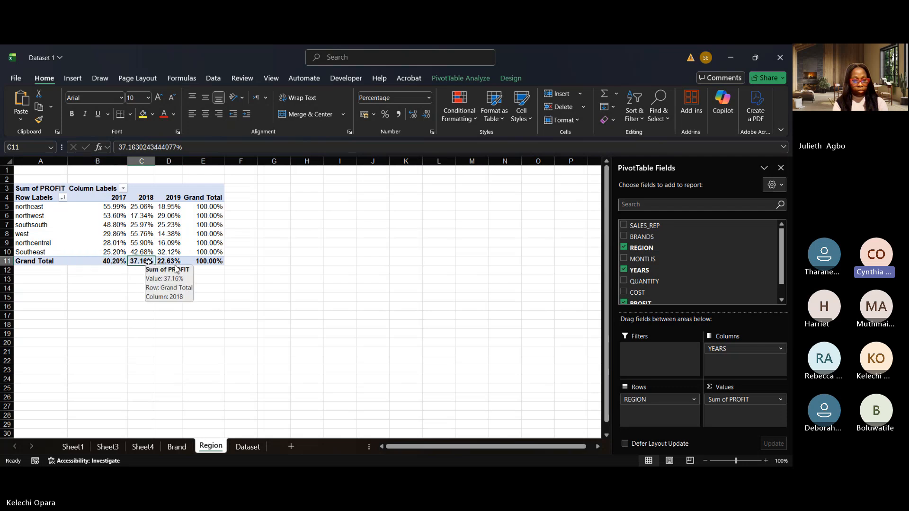
pyautogui.click(173, 262)
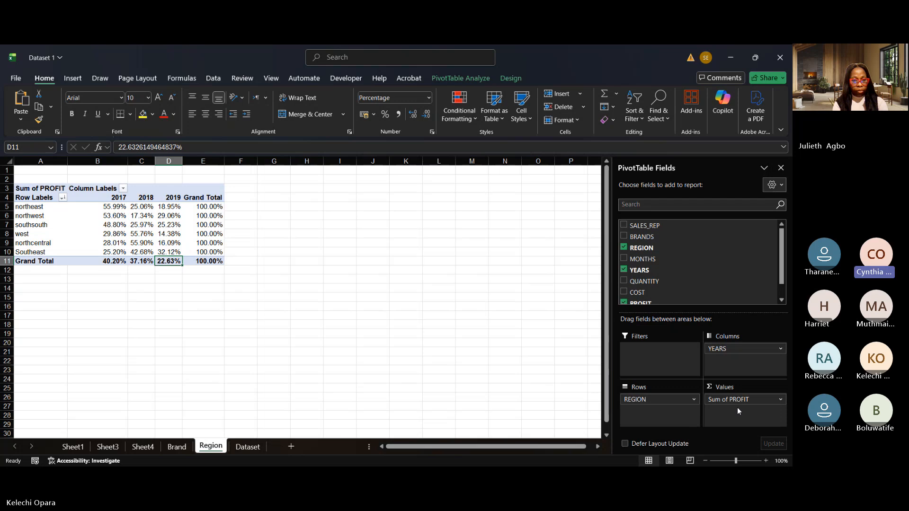
# - Return the Region PivotTable's Sum of PROFIT to plain amounts with no show-values-as calculation
pyautogui.click(780, 400)
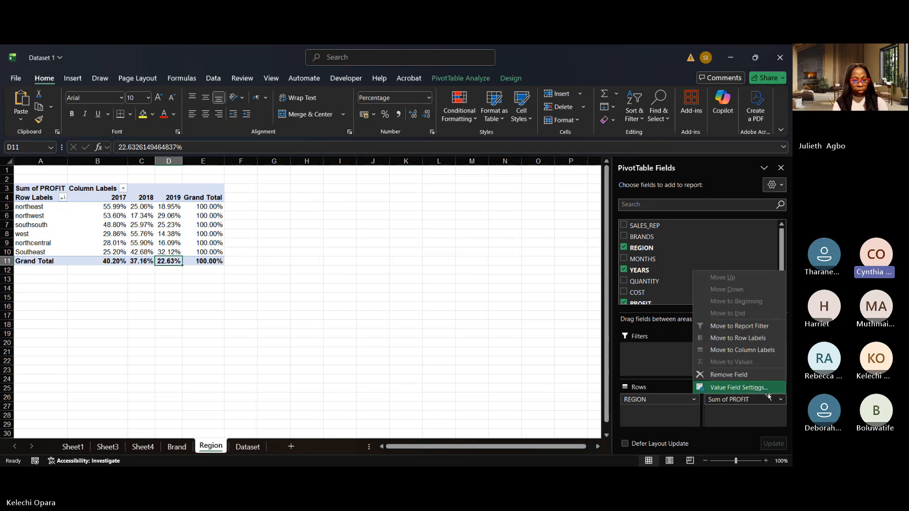
pyautogui.click(760, 388)
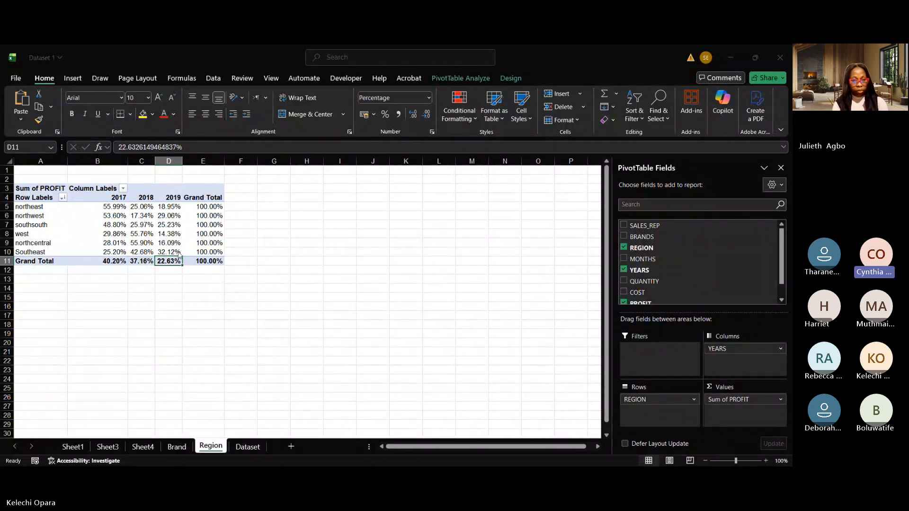
pyautogui.press('Return')
pyautogui.click(158, 293)
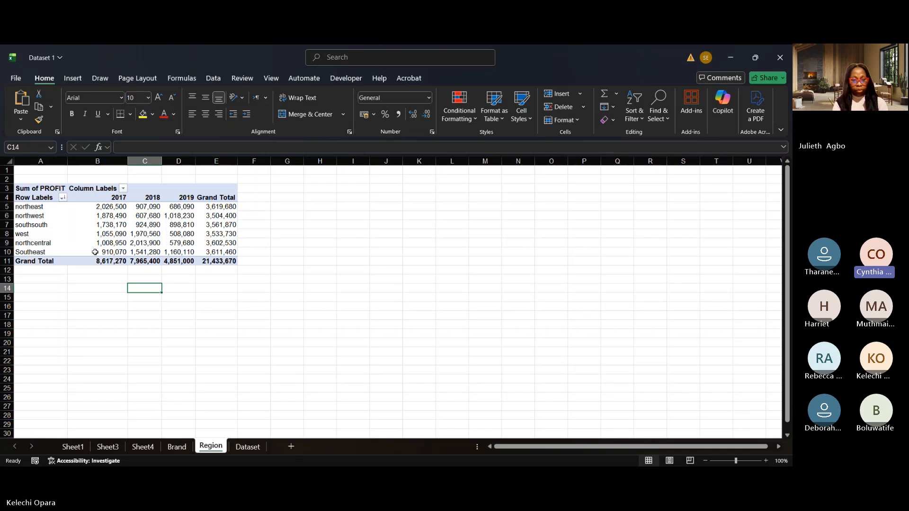
# - Sort the Region PivotTable's region row labels alphabetically from A to Z
pyautogui.click(48, 221)
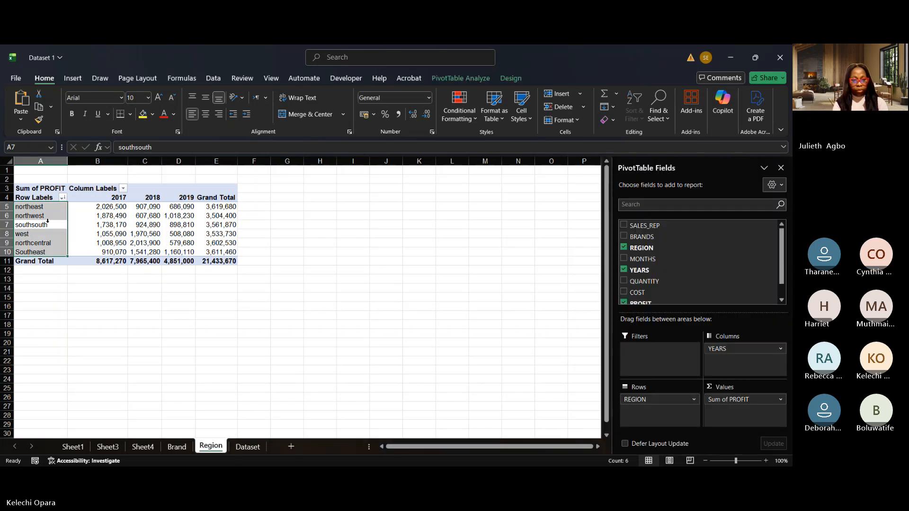
pyautogui.press('Up')
pyautogui.press('Up')
pyautogui.press('Up')
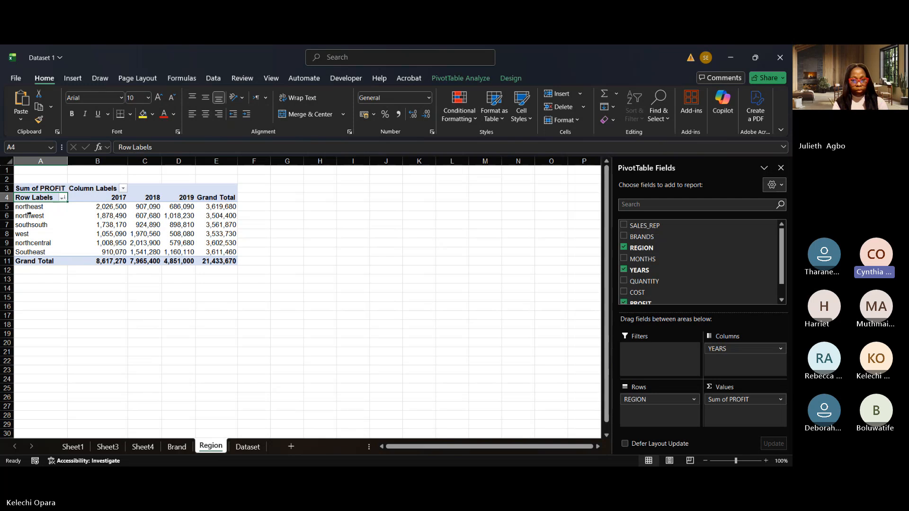
pyautogui.click(44, 207)
pyautogui.click(41, 215)
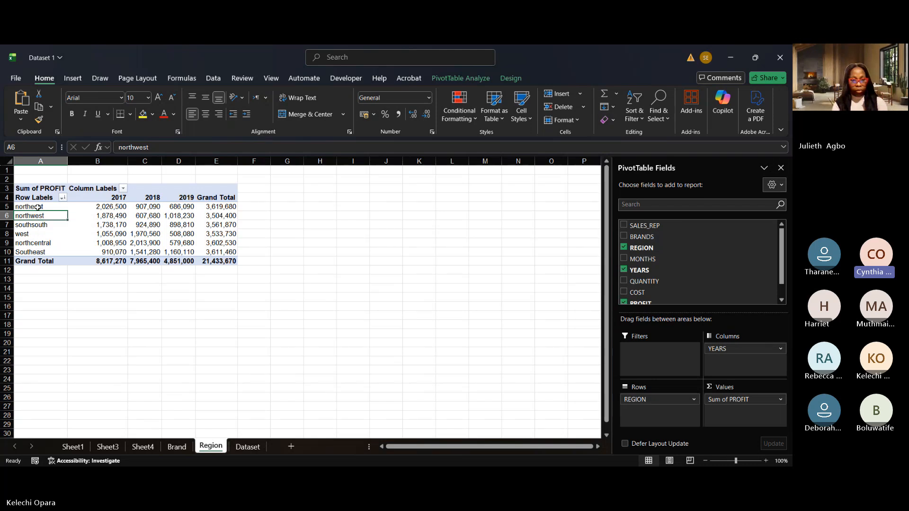
pyautogui.click(38, 206)
pyautogui.rightClick(38, 206)
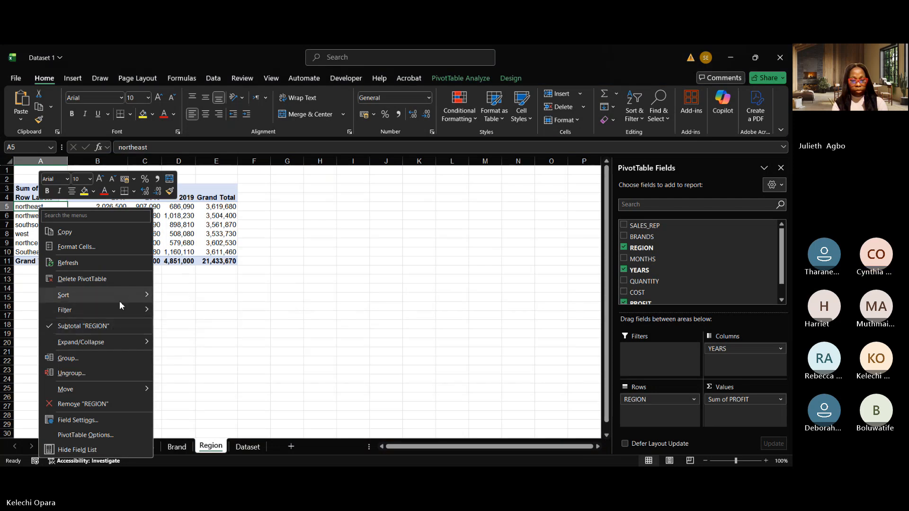
pyautogui.moveTo(120, 299)
pyautogui.click(187, 296)
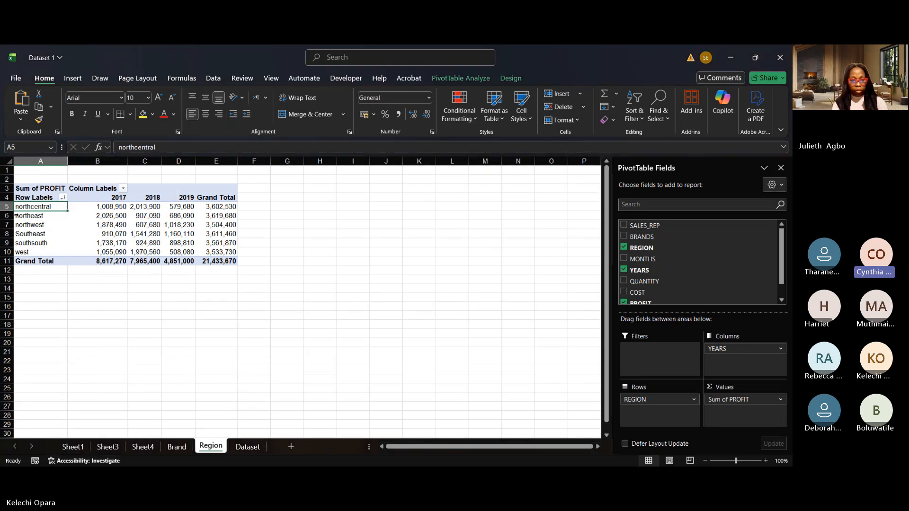
# - Group the northcentral, northeast and northwest rows of the Region PivotTable together
pyautogui.click(46, 251)
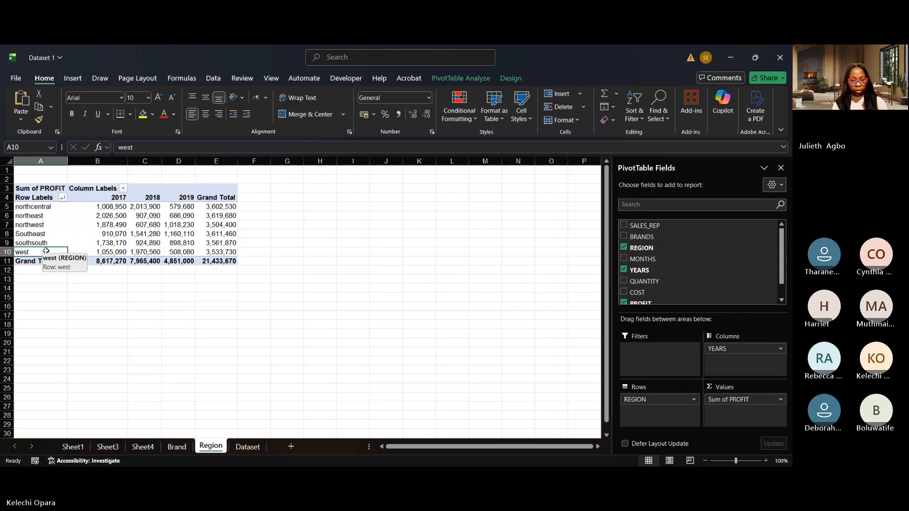
pyautogui.click(44, 206)
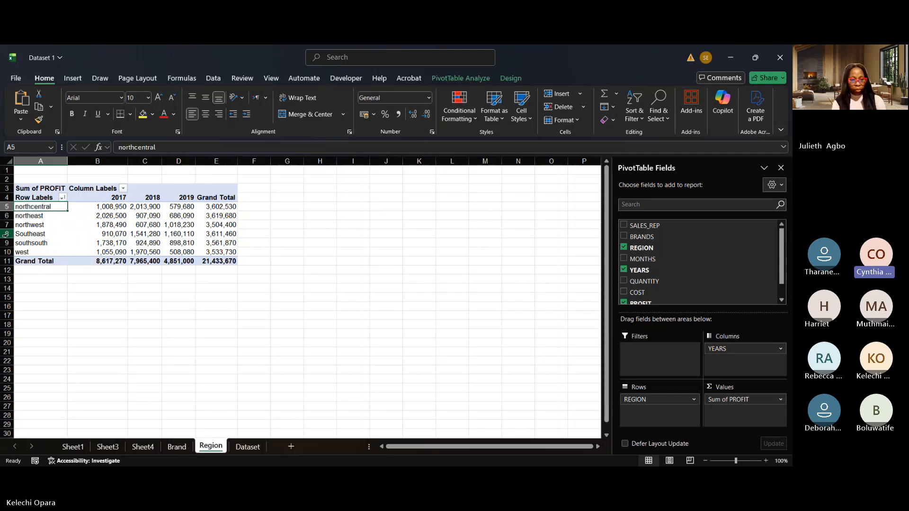
pyautogui.click(44, 253)
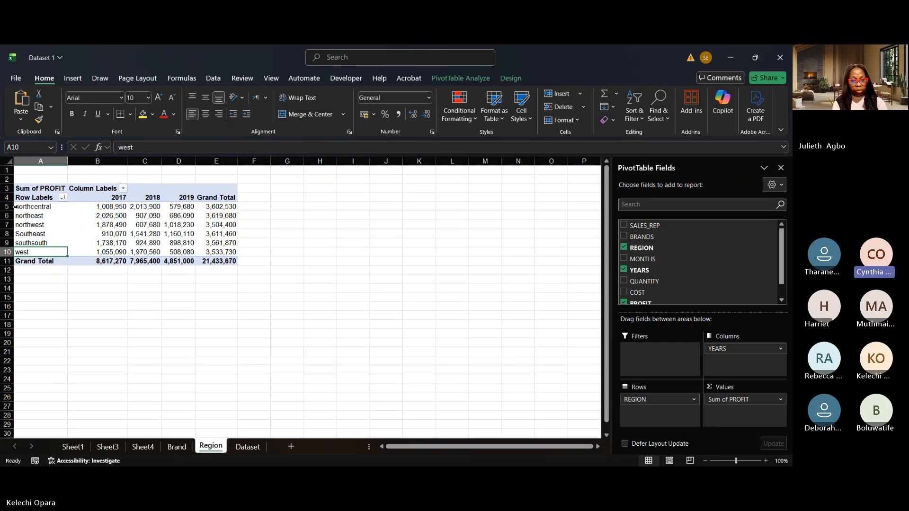
pyautogui.moveTo(16, 206); pyautogui.dragTo(76, 224)
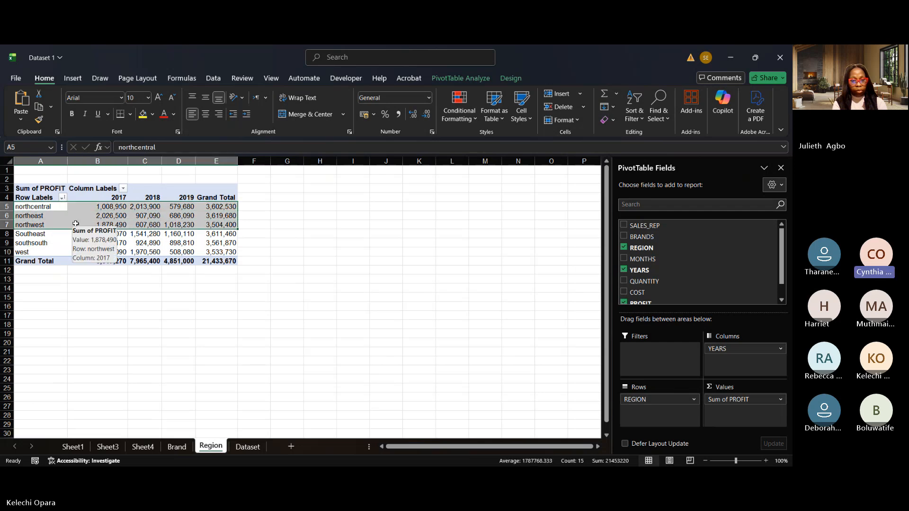
pyautogui.rightClick(75, 223)
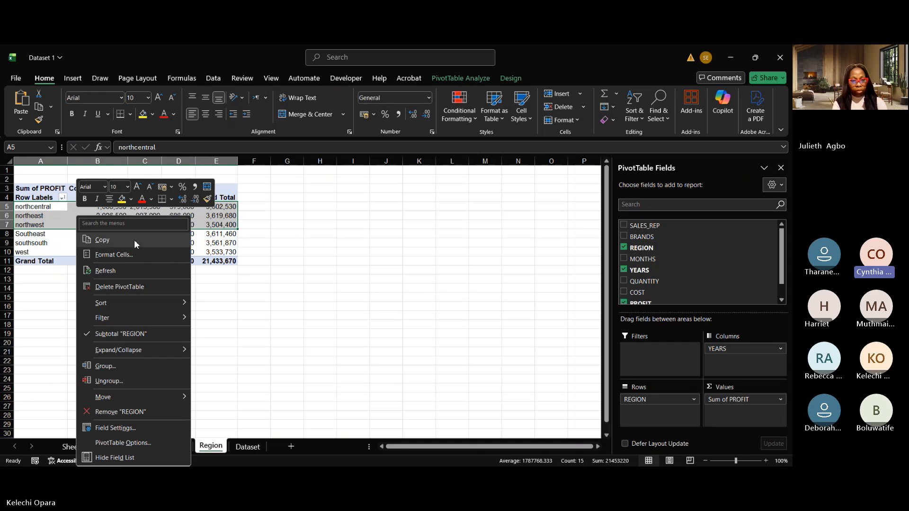
pyautogui.click(129, 365)
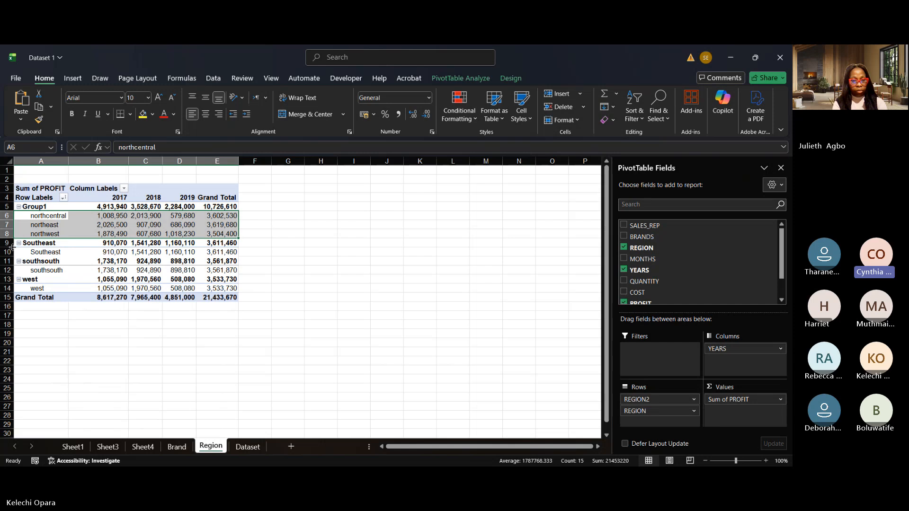
# - Rename the new group of northern regions as North
pyautogui.click(43, 207)
pyautogui.click(146, 148)
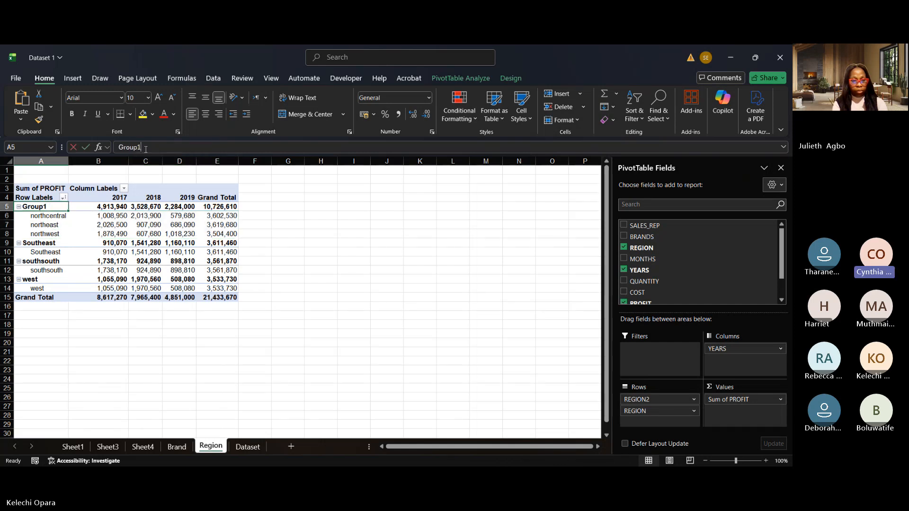
pyautogui.press('BackSpace')
pyautogui.press('BackSpace')
pyautogui.press('BackSpace')
pyautogui.press('BackSpace')
pyautogui.press('BackSpace')
pyautogui.press('BackSpace')
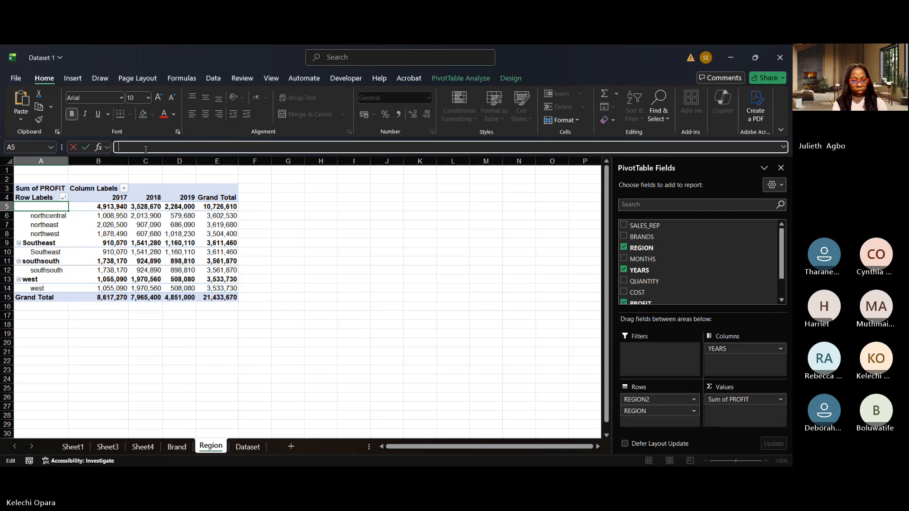
pyautogui.write('North')
pyautogui.click(390, 231)
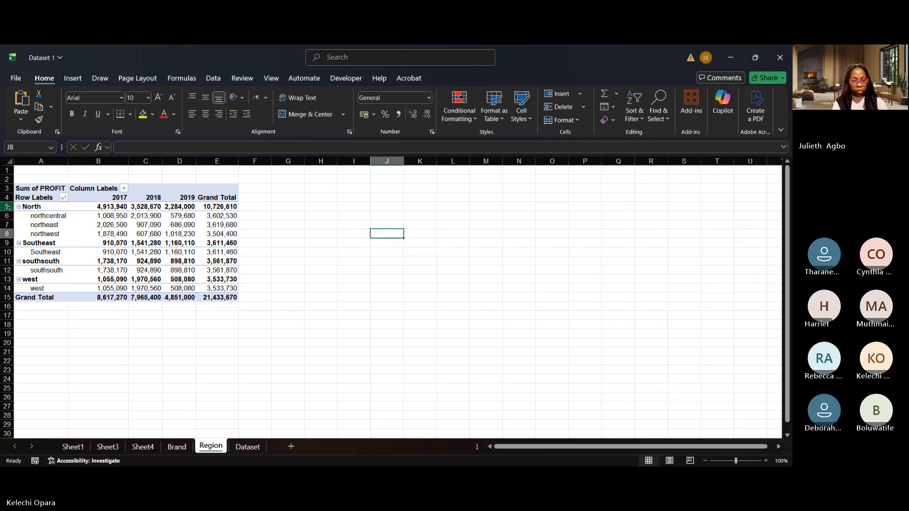
# - Check how the North group folds and unfolds, and leave it collapsed to its single summary row
pyautogui.click(19, 208)
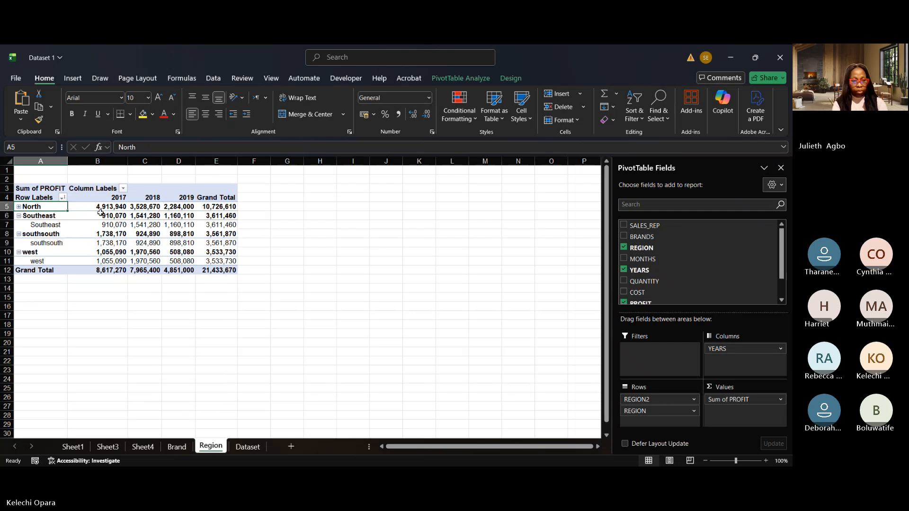
pyautogui.click(19, 207)
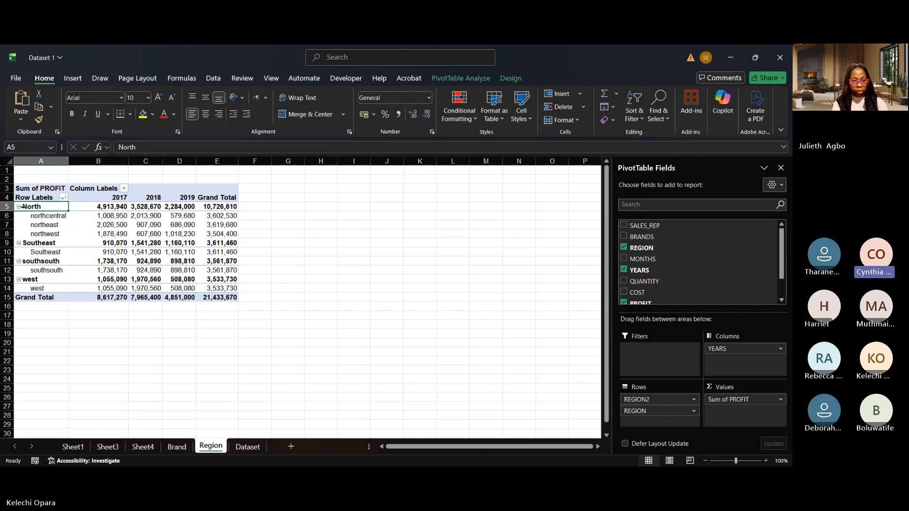
pyautogui.click(19, 207)
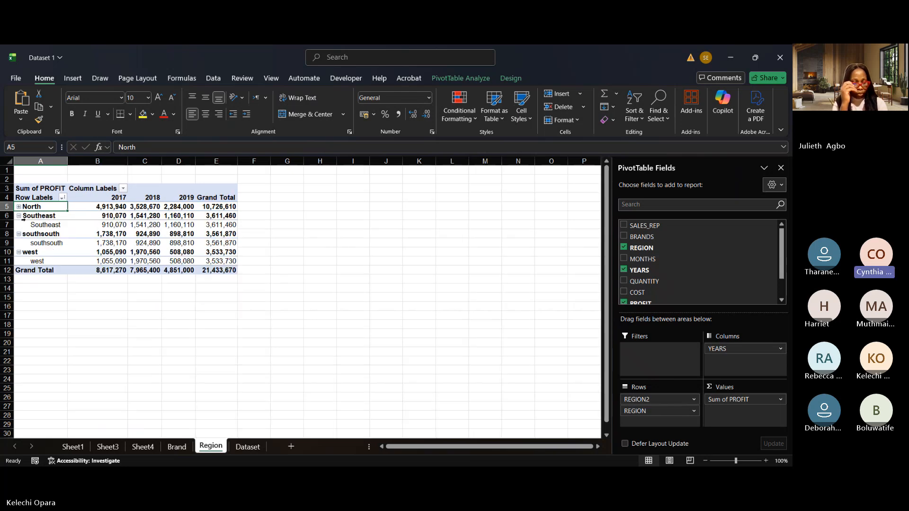
# - Group the Southeast and southsouth regions of the PivotTable together
pyautogui.moveTo(32, 216); pyautogui.dragTo(218, 243)
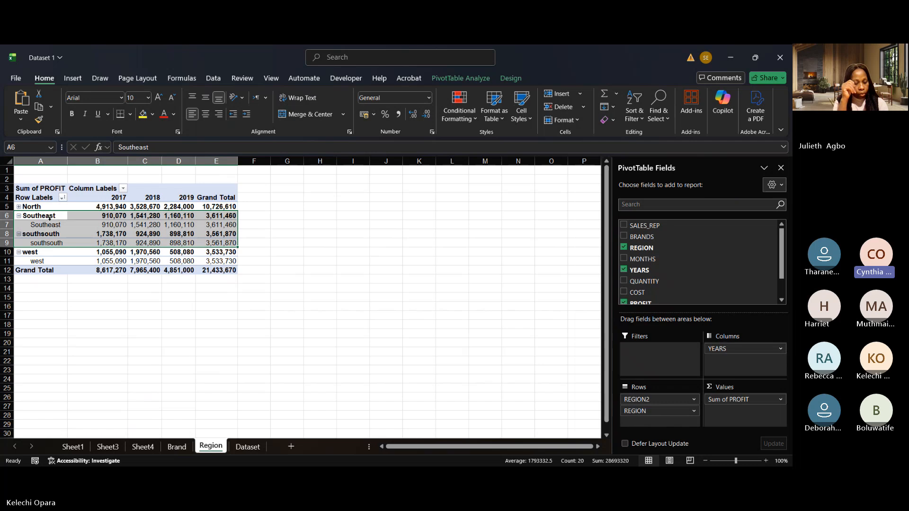
pyautogui.rightClick(49, 218)
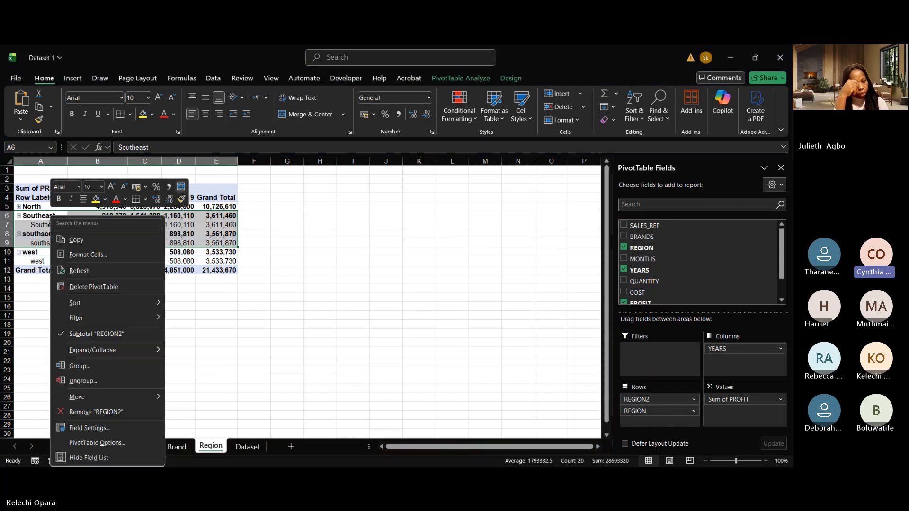
pyautogui.click(126, 368)
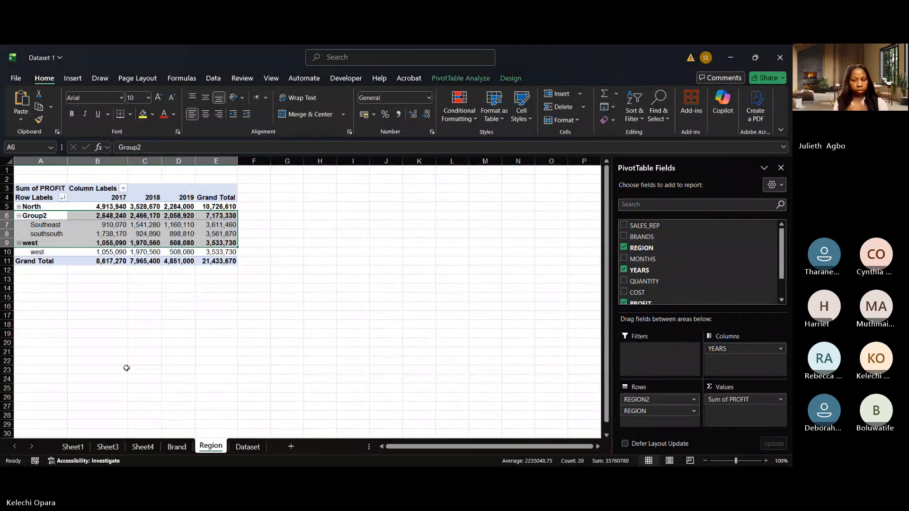
# - Rename the group holding Southeast and southsouth as South
pyautogui.click(48, 216)
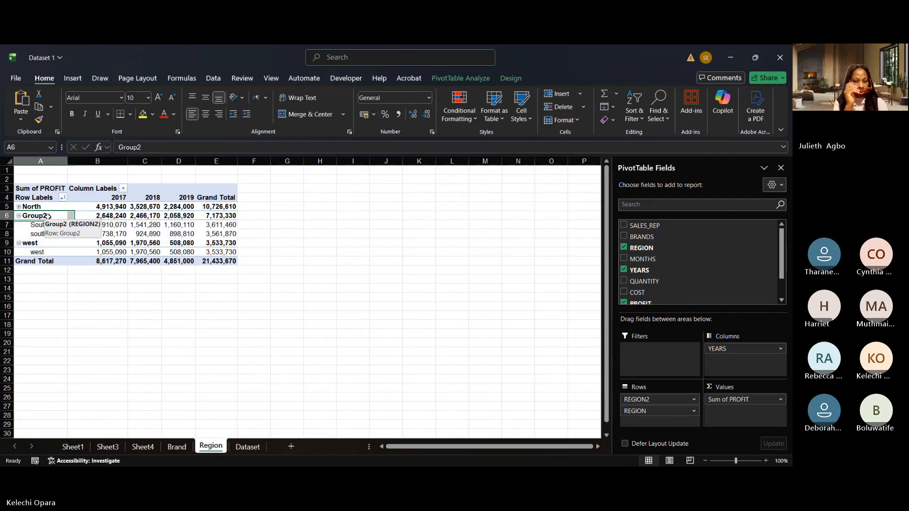
pyautogui.click(146, 147)
pyautogui.press('BackSpace')
pyautogui.press('BackSpace')
pyautogui.press('BackSpace')
pyautogui.press('BackSpace')
pyautogui.press('BackSpace')
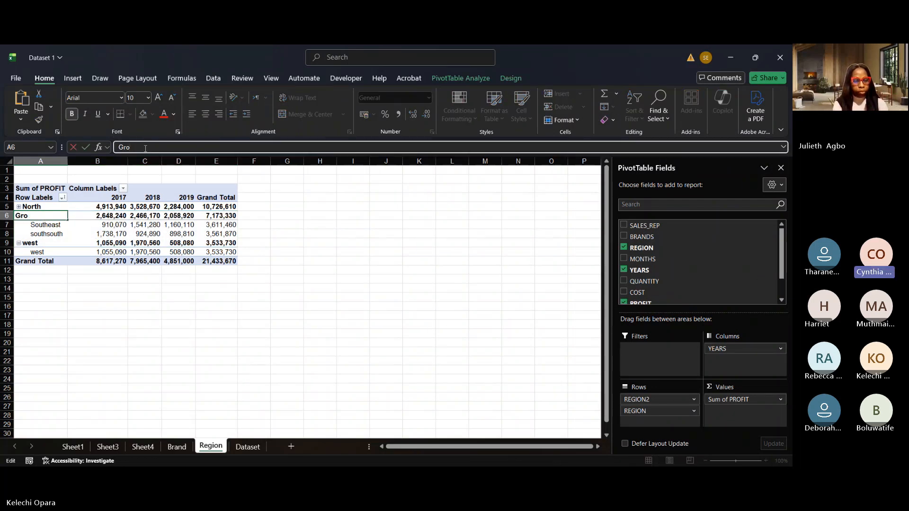
pyautogui.press('BackSpace')
pyautogui.write('South')
pyautogui.click(293, 224)
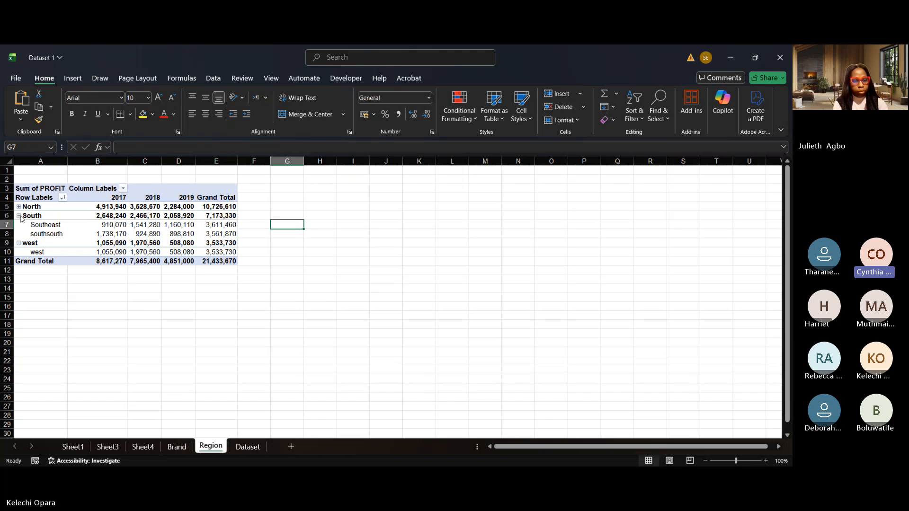
# - Collapse the South and west groups so each takes up a single summary row
pyautogui.click(19, 216)
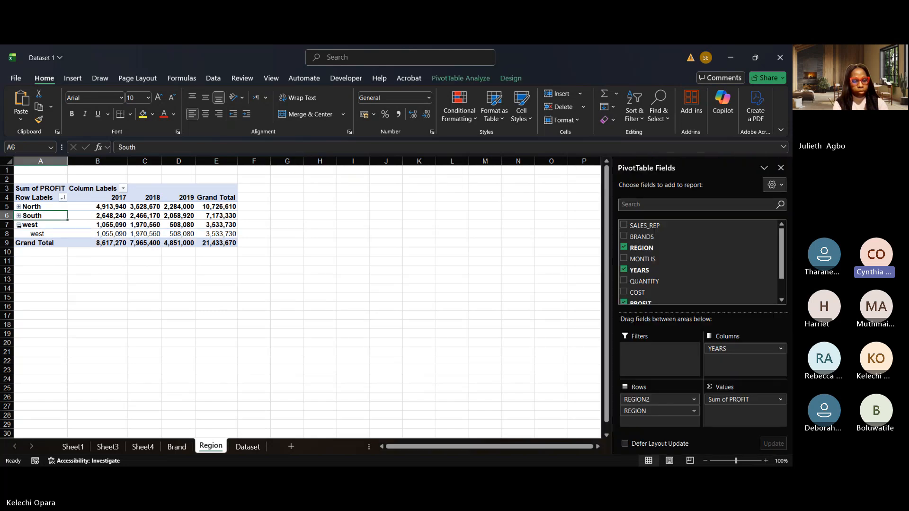
pyautogui.click(19, 226)
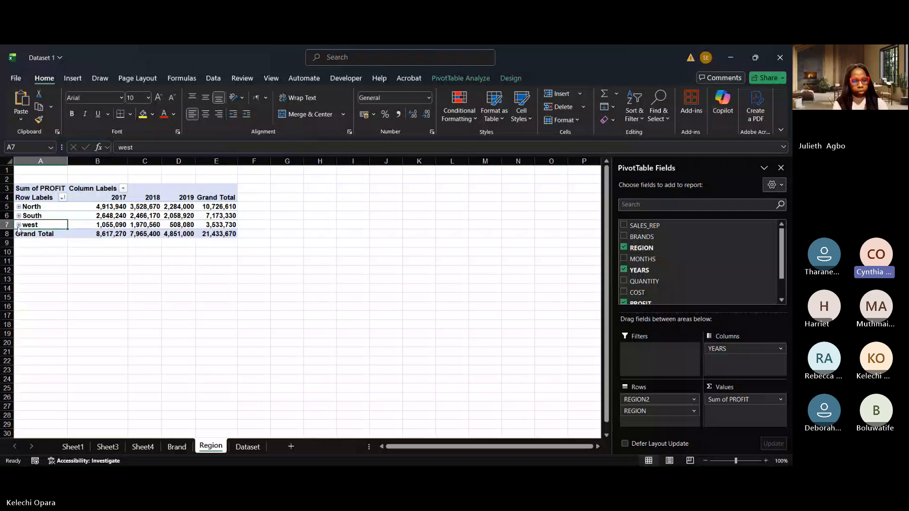
pyautogui.click(97, 261)
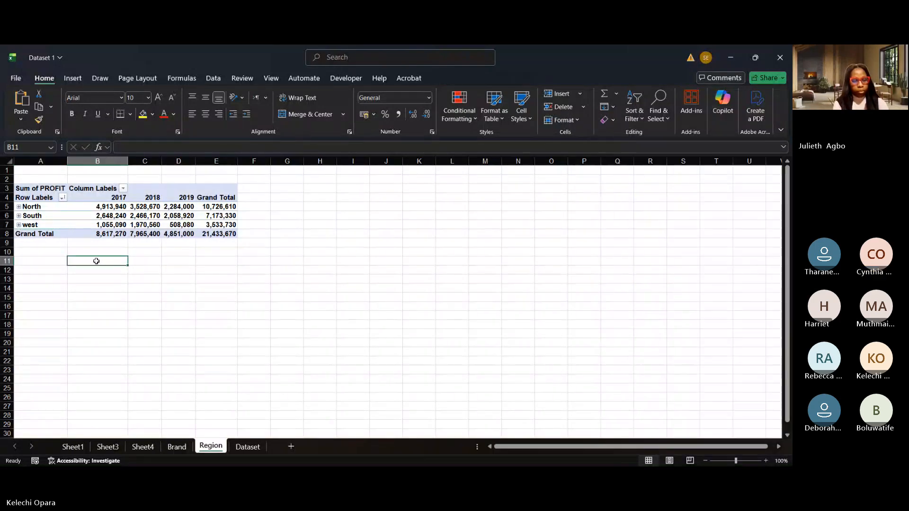
# - Select the North, South and west rows with all their profit values, and bring up the commands available for them
pyautogui.click(125, 232)
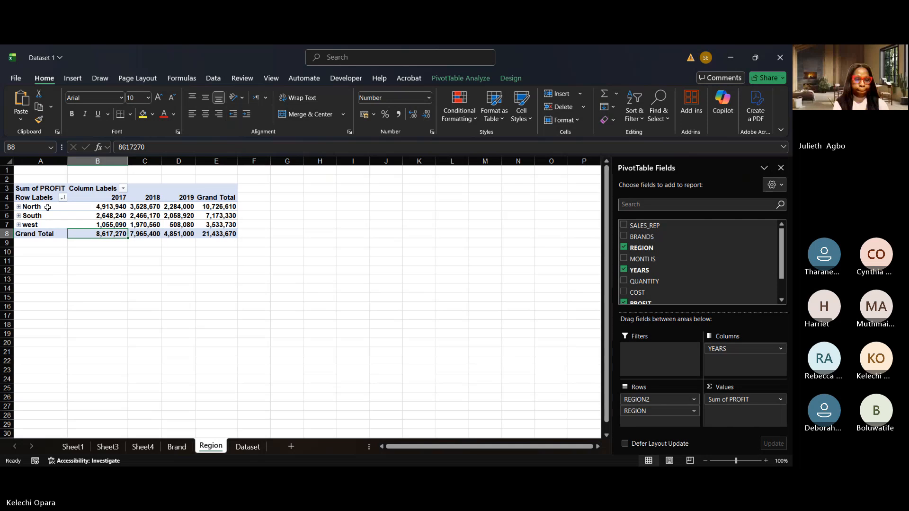
pyautogui.moveTo(47, 207); pyautogui.dragTo(210, 224)
pyautogui.click(215, 206)
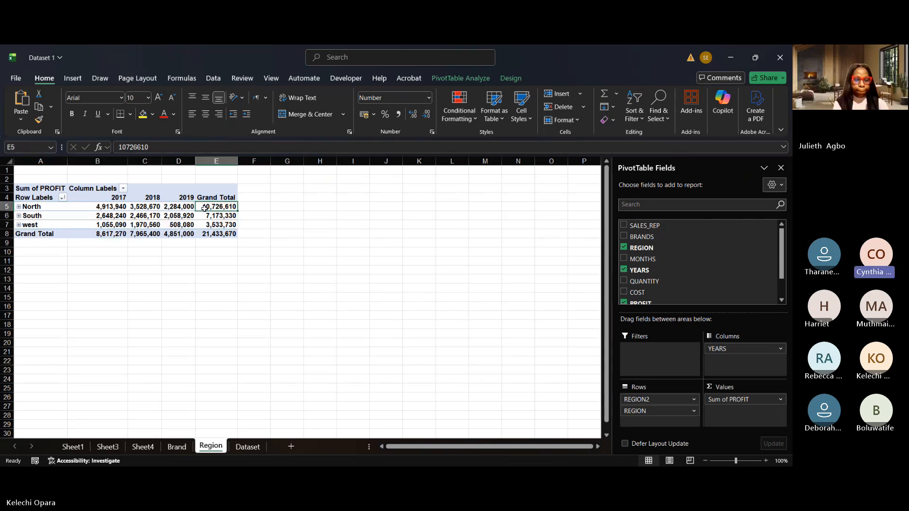
pyautogui.moveTo(36, 206); pyautogui.dragTo(213, 224)
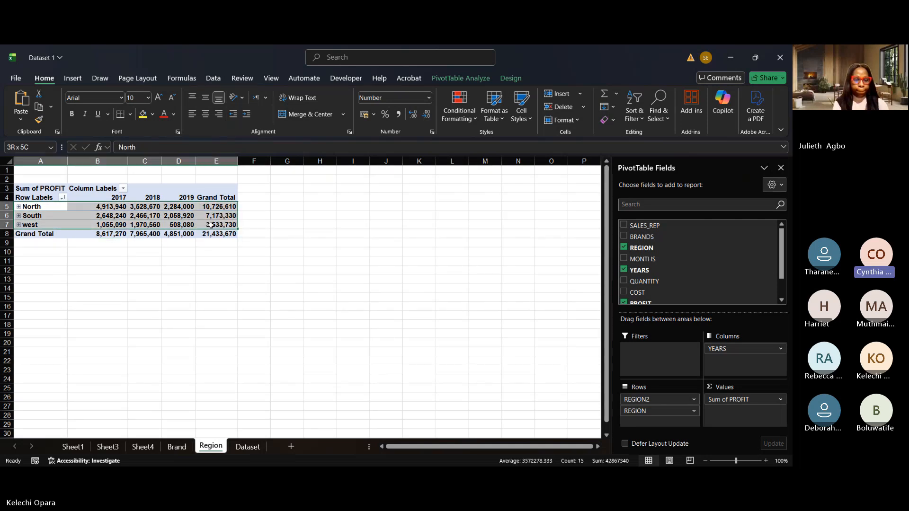
pyautogui.rightClick(215, 219)
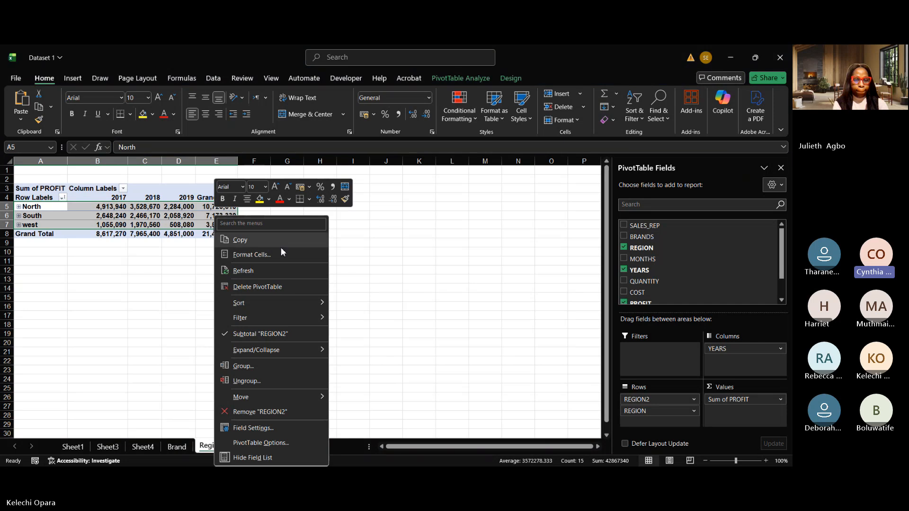
# - Ungroup the North, South and west region groups in the Region sheet's pivot table
pyautogui.click(247, 382)
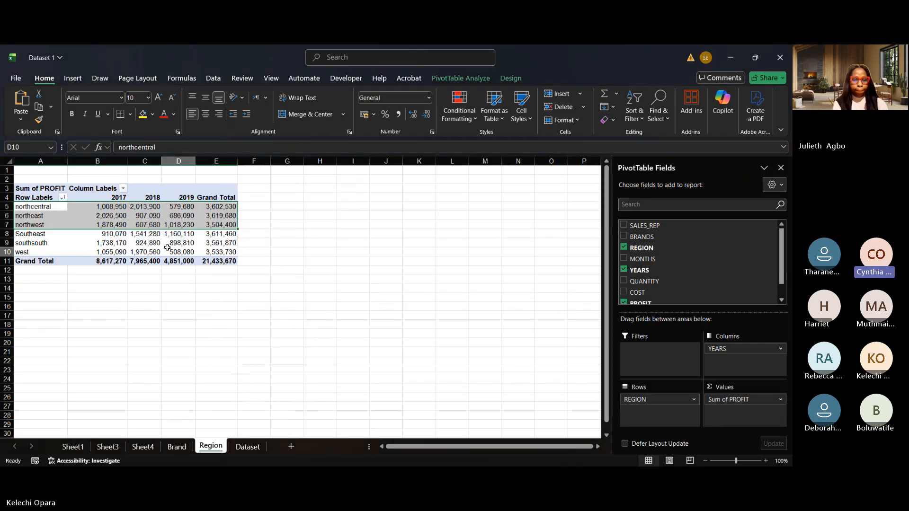
pyautogui.click(169, 251)
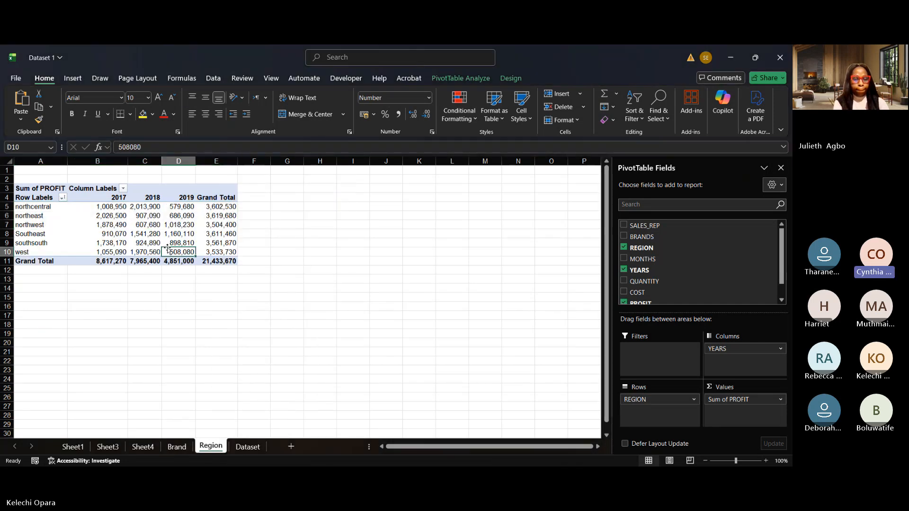
pyautogui.click(209, 208)
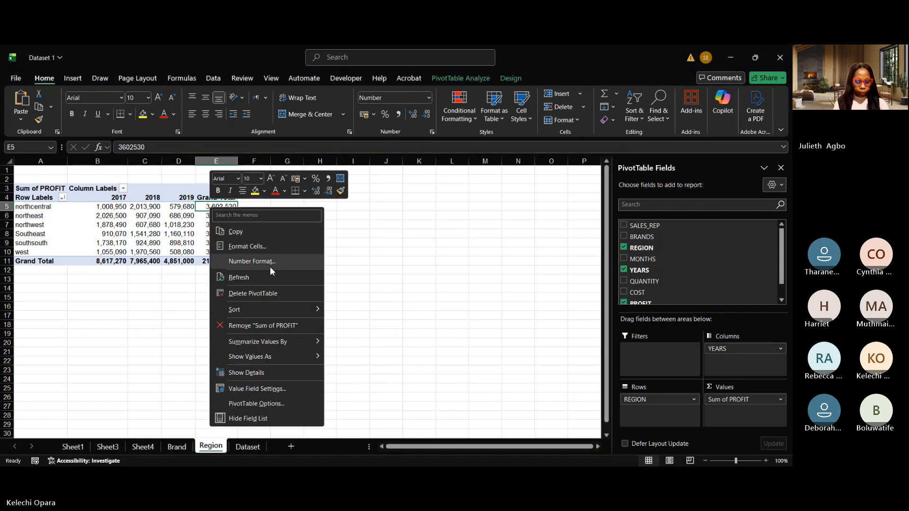
pyautogui.moveTo(248, 344)
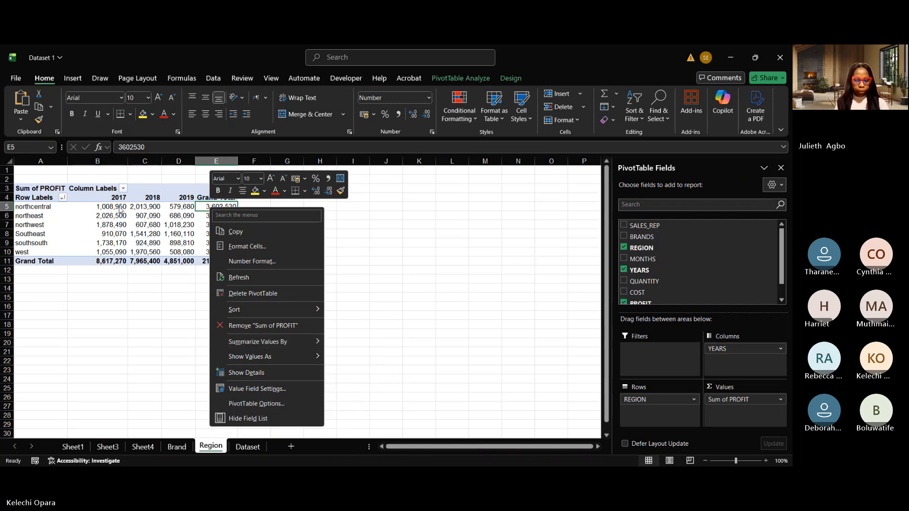
pyautogui.press('Escape')
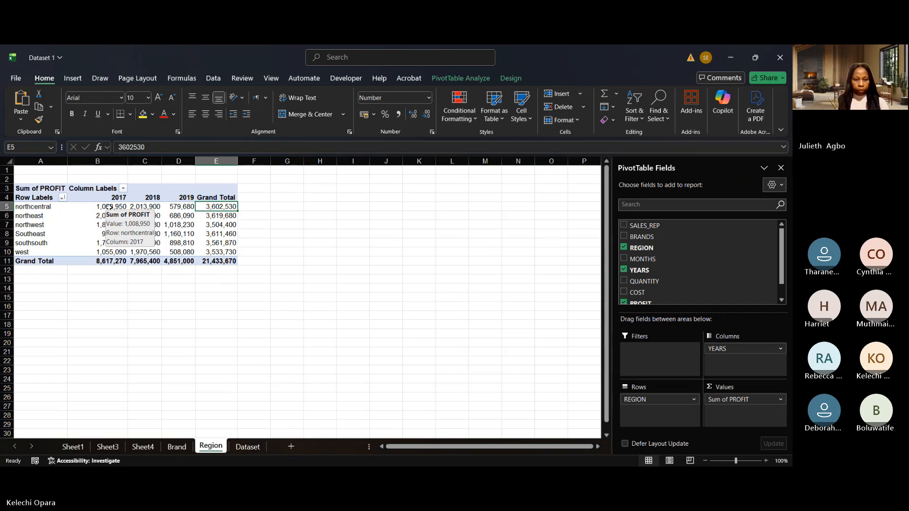
pyautogui.click(111, 205)
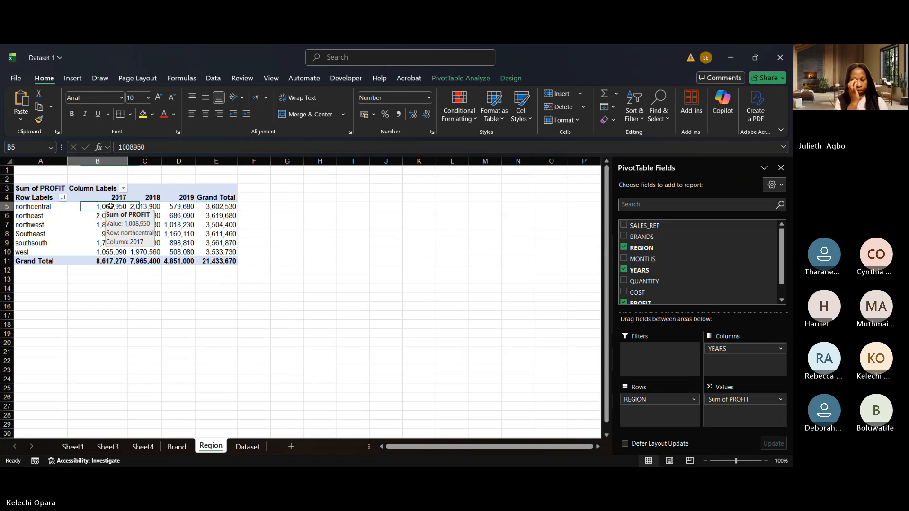
pyautogui.moveTo(110, 206); pyautogui.dragTo(216, 251)
pyautogui.rightClick(217, 248)
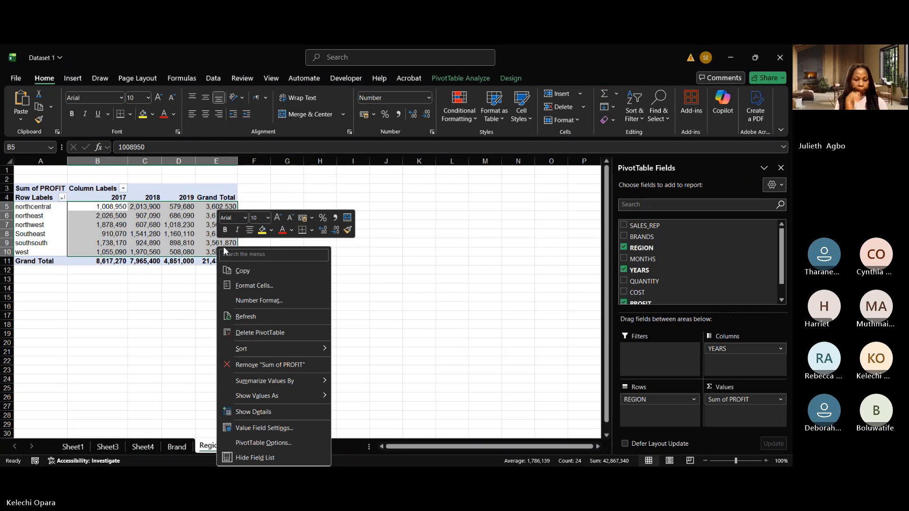
pyautogui.click(185, 242)
pyautogui.click(185, 232)
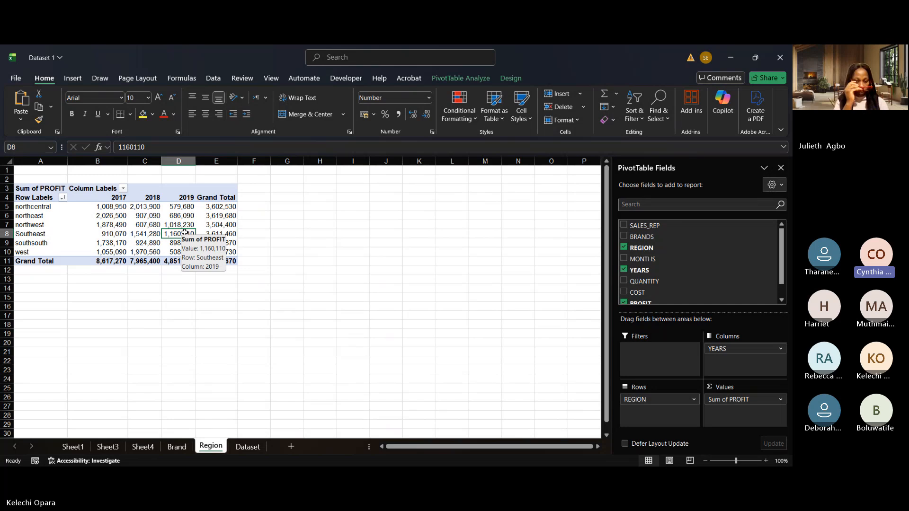
# - On the Brand sheet, remove SALES_REP from the pivot table rows and move QUANTITY from the values to the rows
pyautogui.click(177, 447)
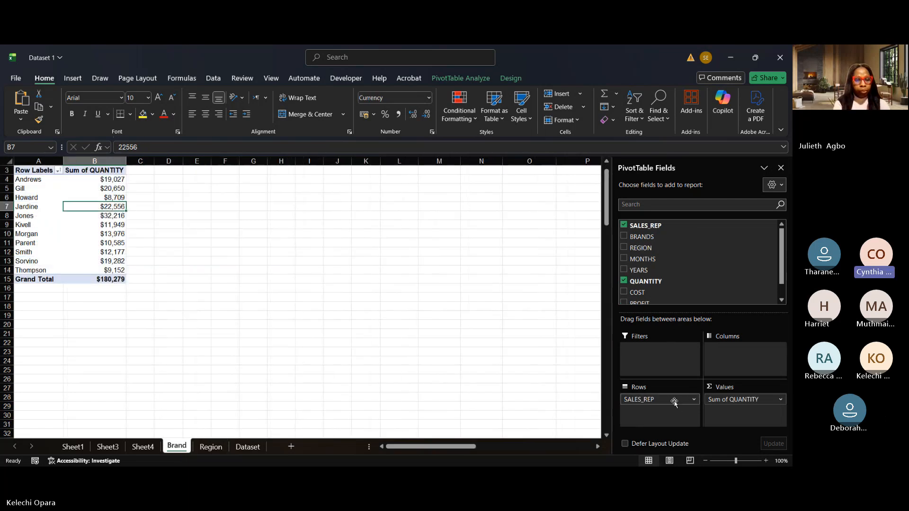
pyautogui.moveTo(675, 402); pyautogui.dragTo(538, 331)
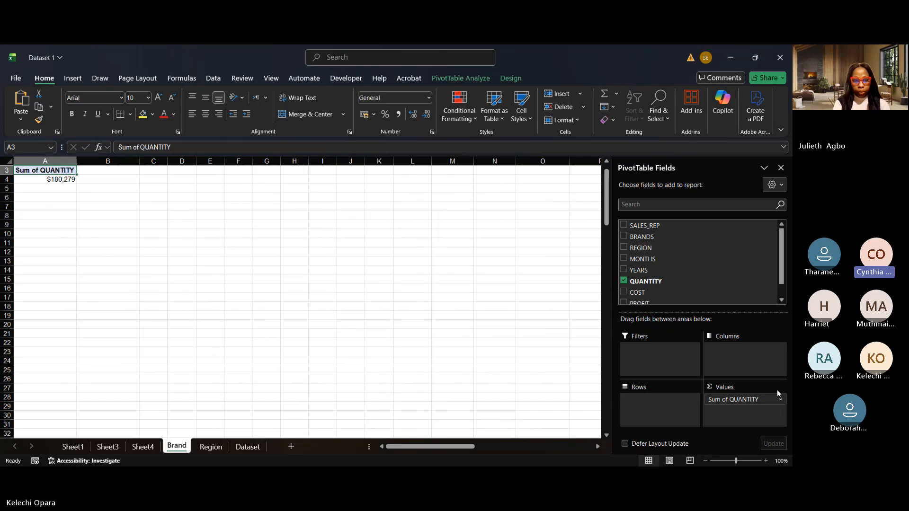
pyautogui.click(750, 399)
pyautogui.moveTo(750, 399); pyautogui.dragTo(662, 408)
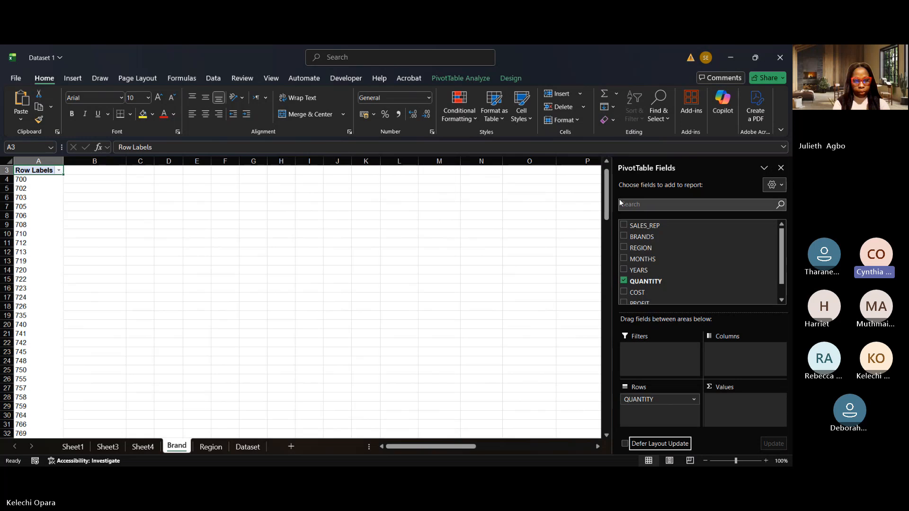
pyautogui.moveTo(604, 213)
pyautogui.mouseDown()
pyautogui.moveTo(623, 366)
pyautogui.moveTo(608, 199)
pyautogui.mouseUp()
# - Group the QUANTITY row labels in intervals of 750, starting at 700 and ending at 1876
pyautogui.click(34, 217)
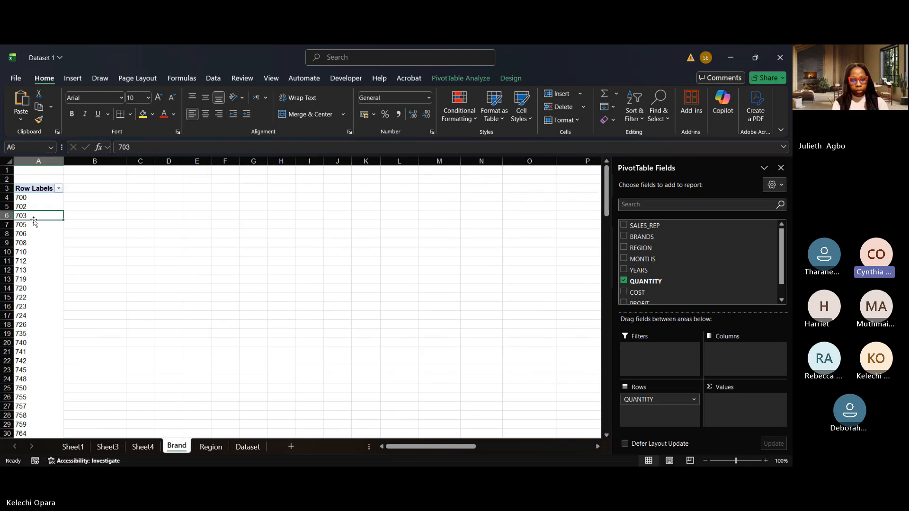
pyautogui.click(28, 204)
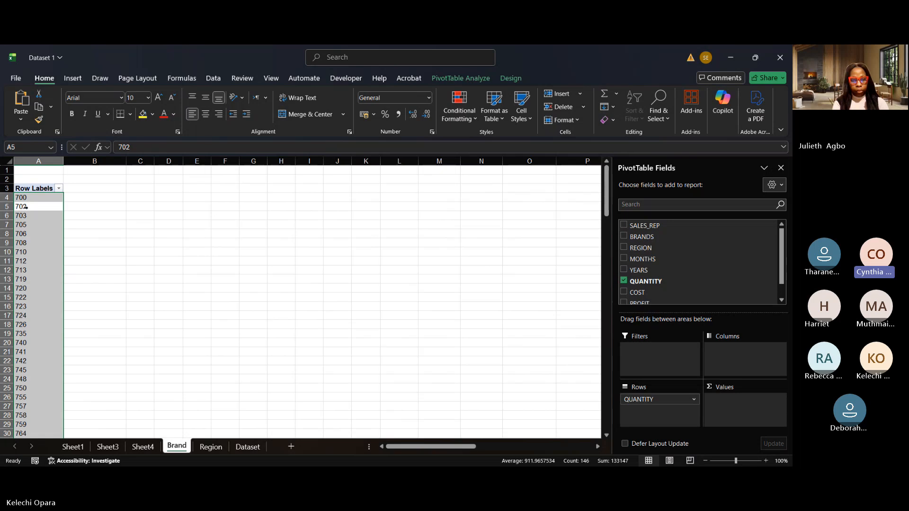
pyautogui.click(24, 206)
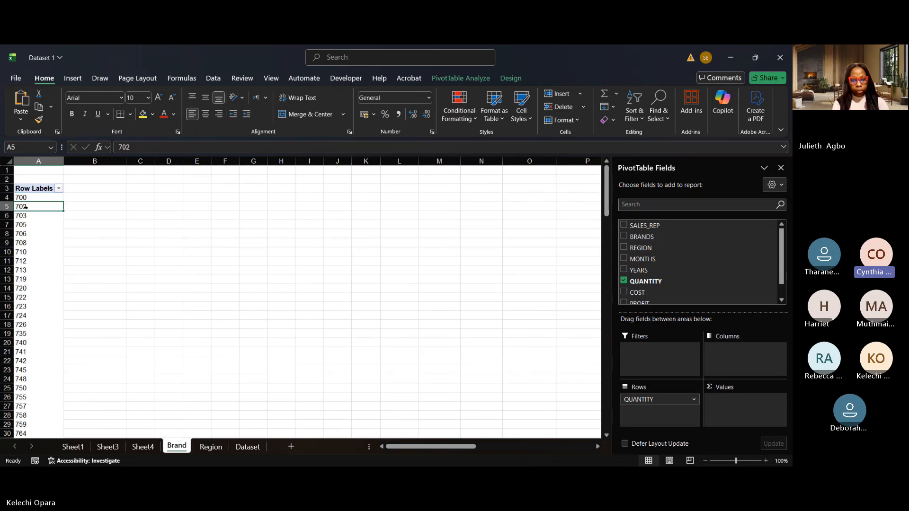
pyautogui.rightClick(58, 209)
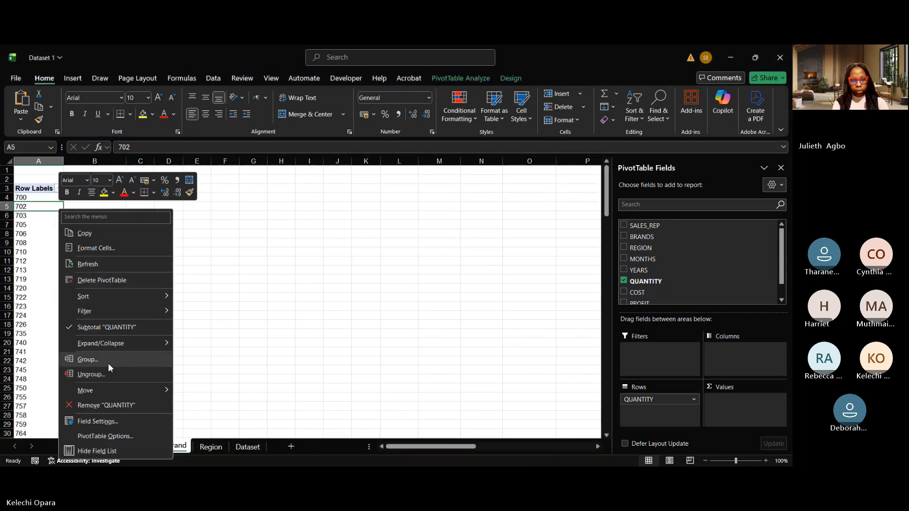
pyautogui.click(87, 359)
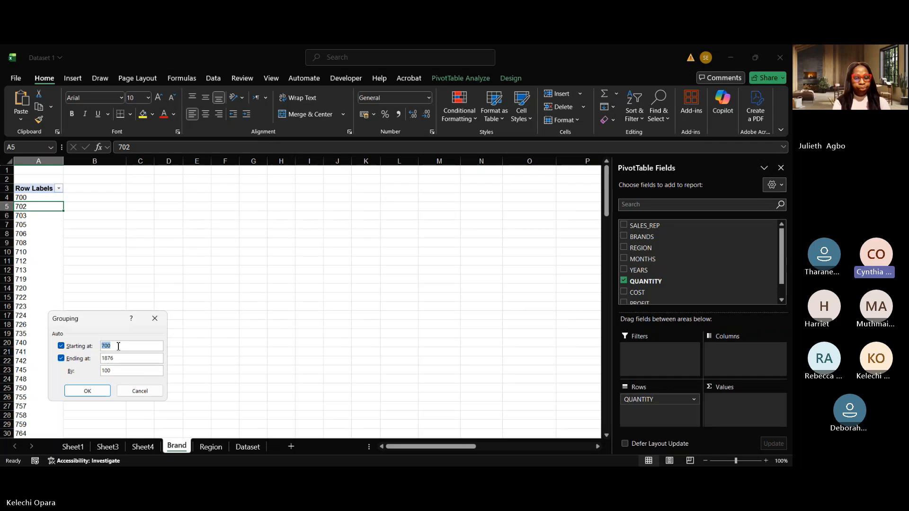
pyautogui.click(118, 346)
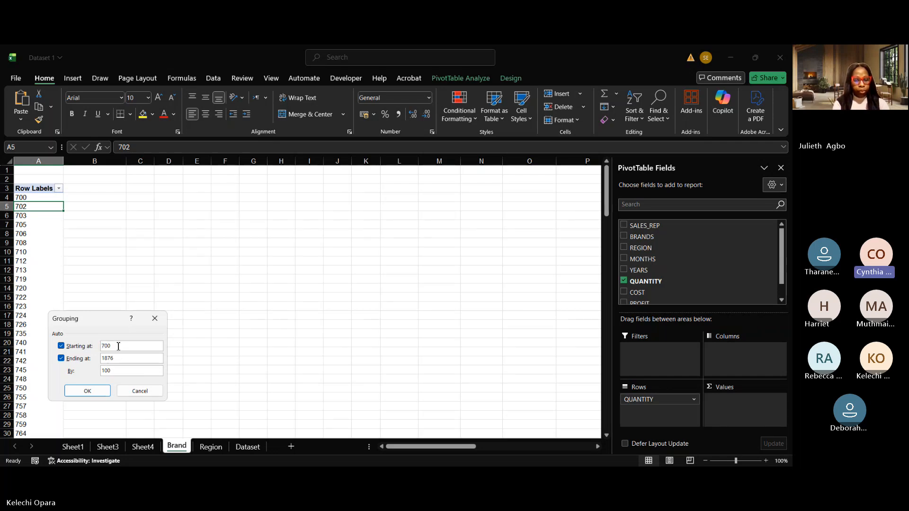
pyautogui.click(114, 371)
pyautogui.press('BackSpace')
pyautogui.press('BackSpace')
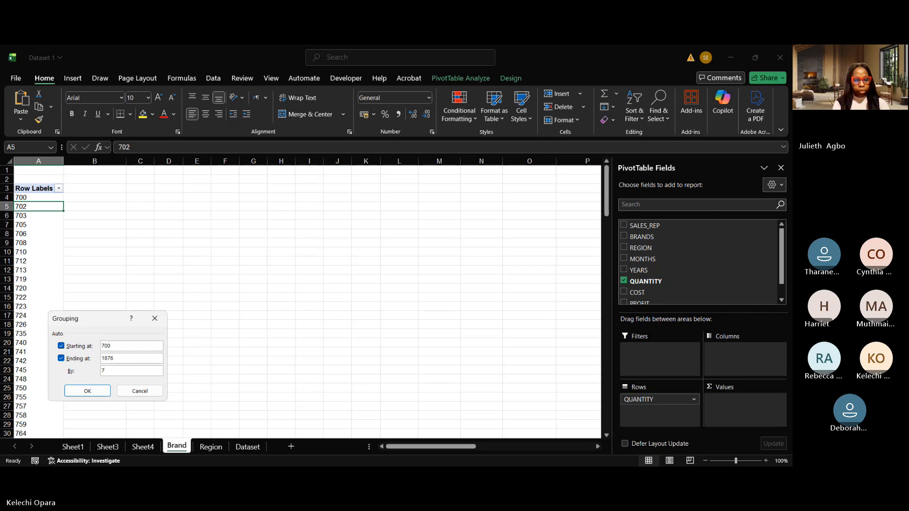
pyautogui.press('BackSpace')
pyautogui.write('750')
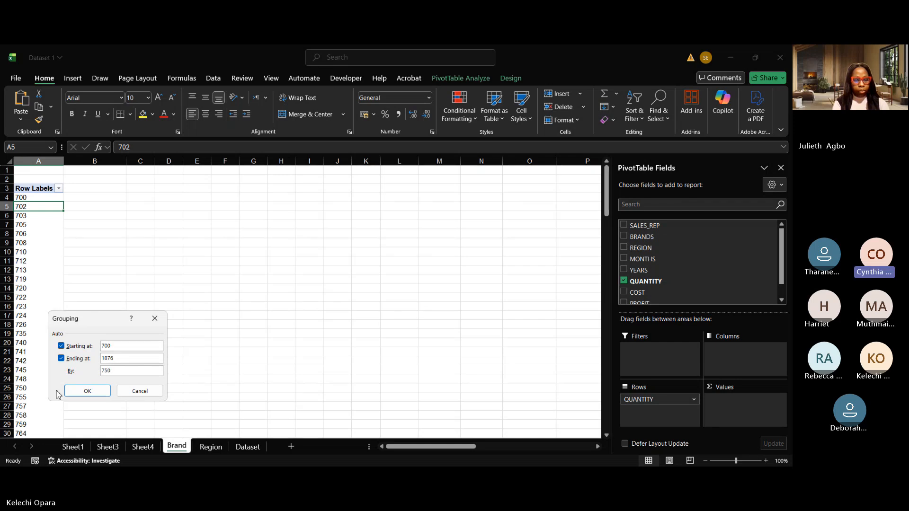
pyautogui.click(95, 391)
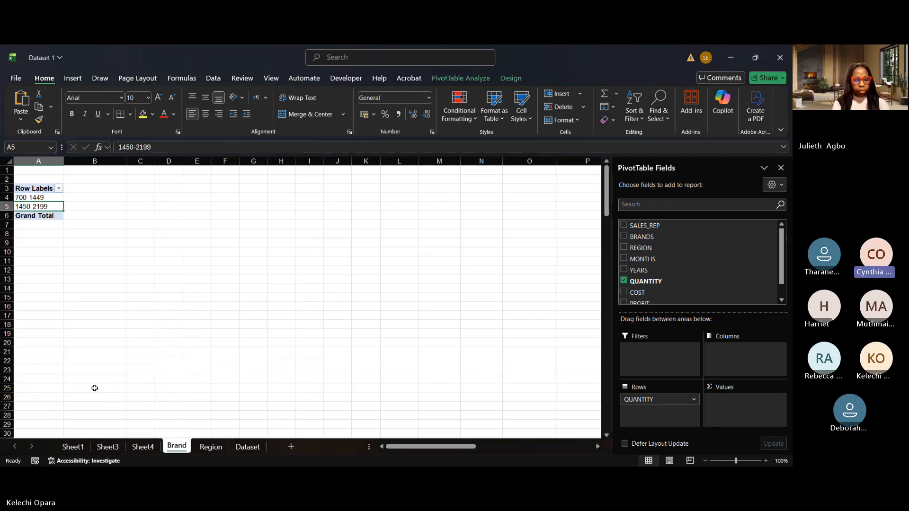
# - Add BRANDS to the pivot table values to count the brands in each quantity range
pyautogui.click(39, 198)
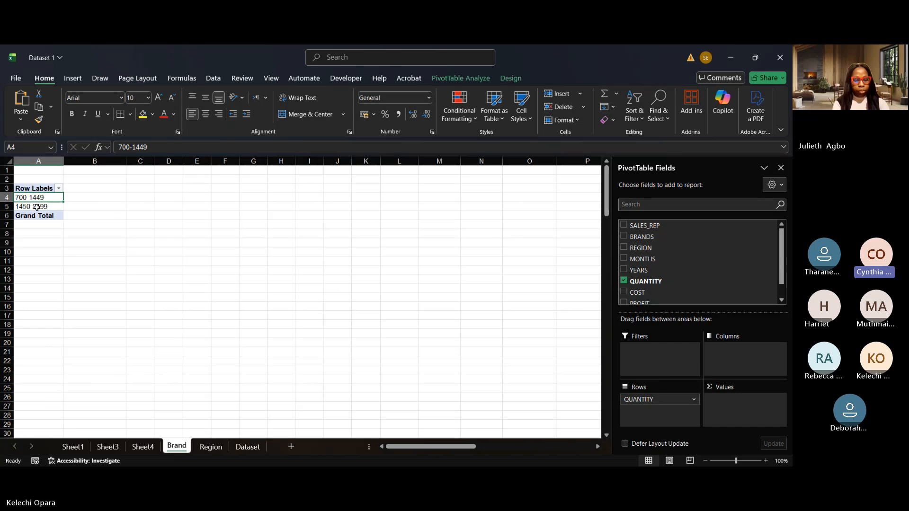
pyautogui.click(37, 207)
pyautogui.click(37, 197)
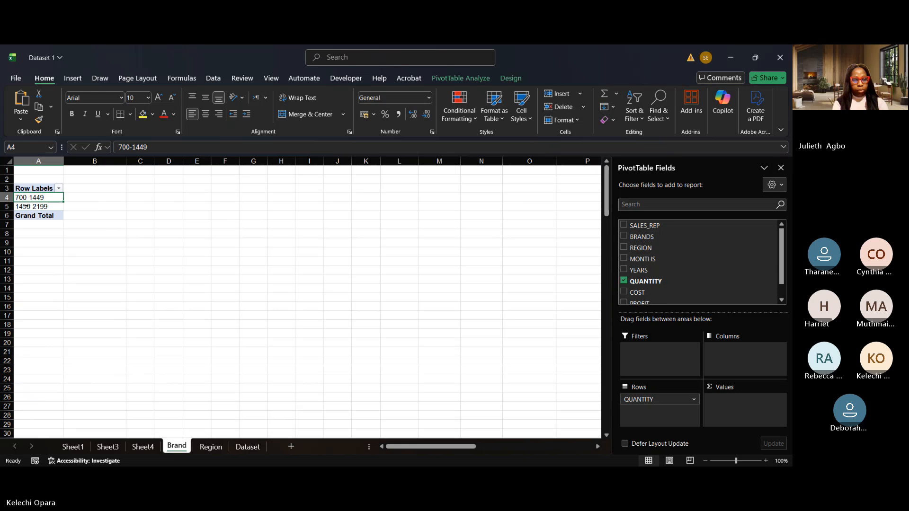
pyautogui.click(42, 206)
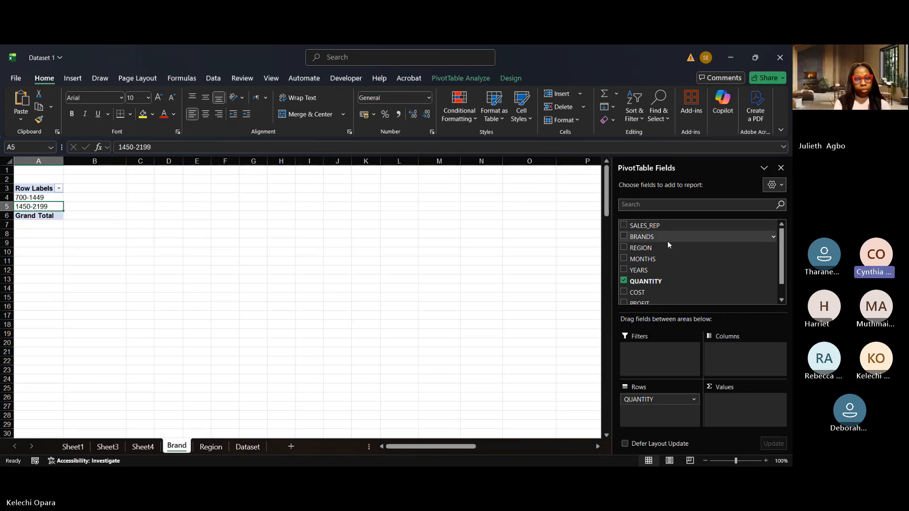
pyautogui.moveTo(668, 240); pyautogui.dragTo(733, 400)
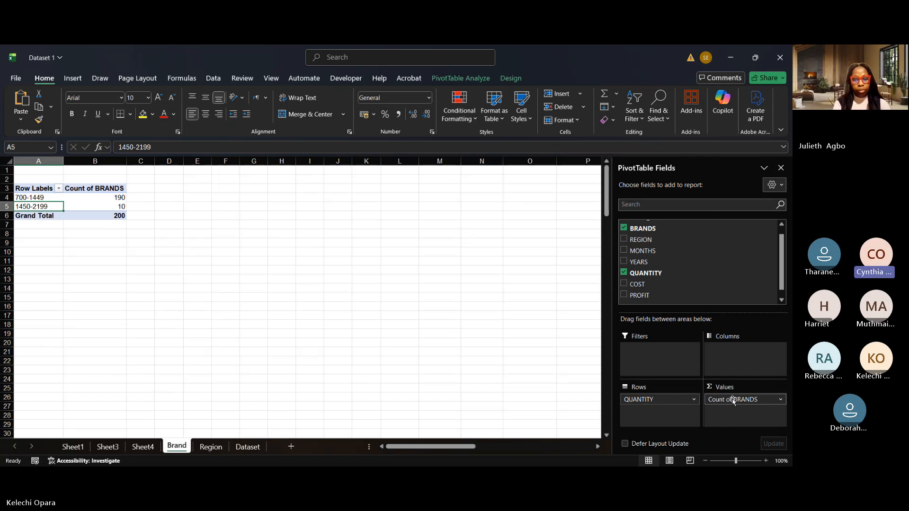
pyautogui.click(117, 199)
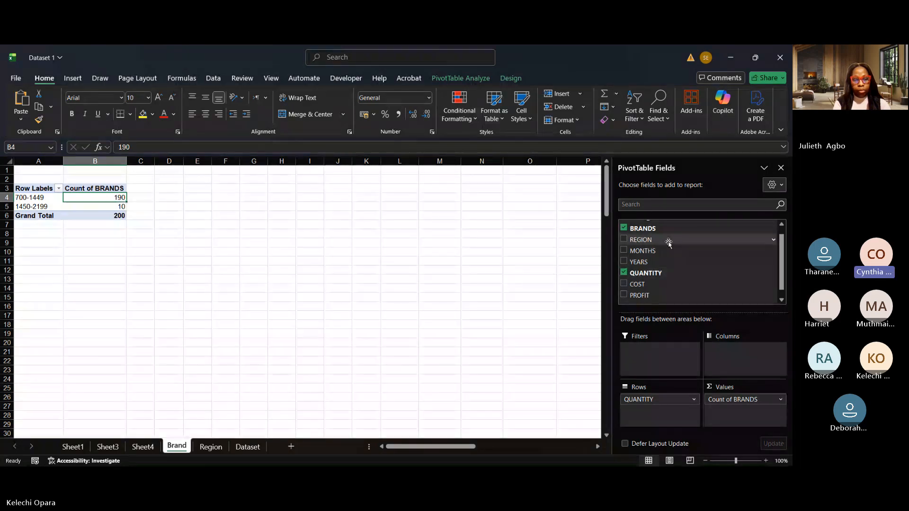
# - Add BRANDS as a report filter of the pivot table and view its list of brands
pyautogui.moveTo(665, 230); pyautogui.dragTo(645, 354)
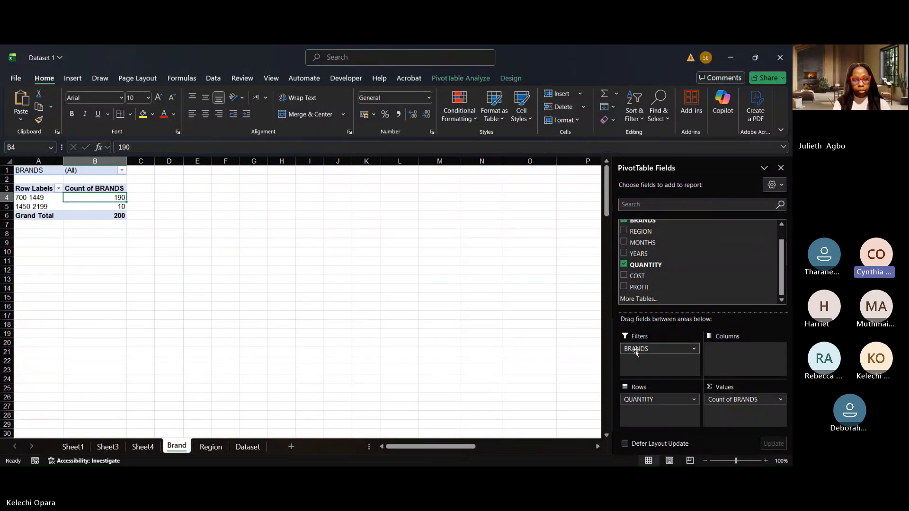
pyautogui.click(122, 170)
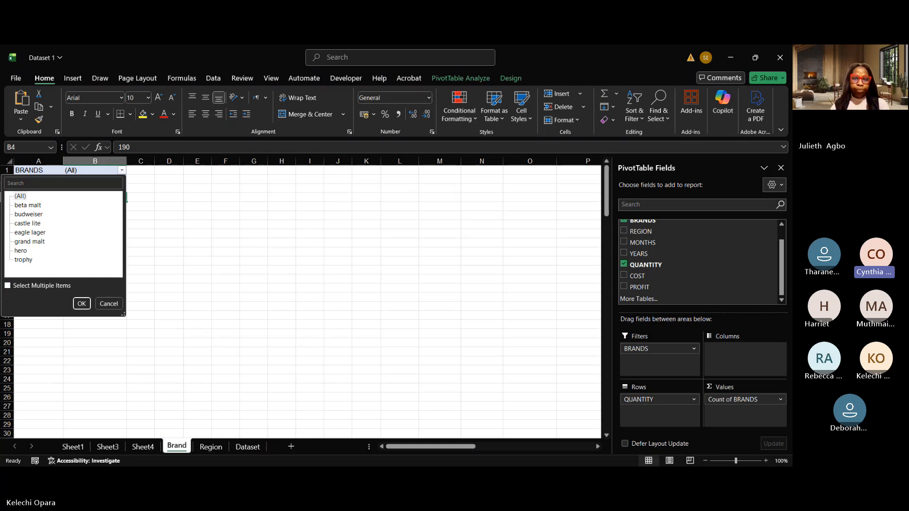
pyautogui.click(388, 290)
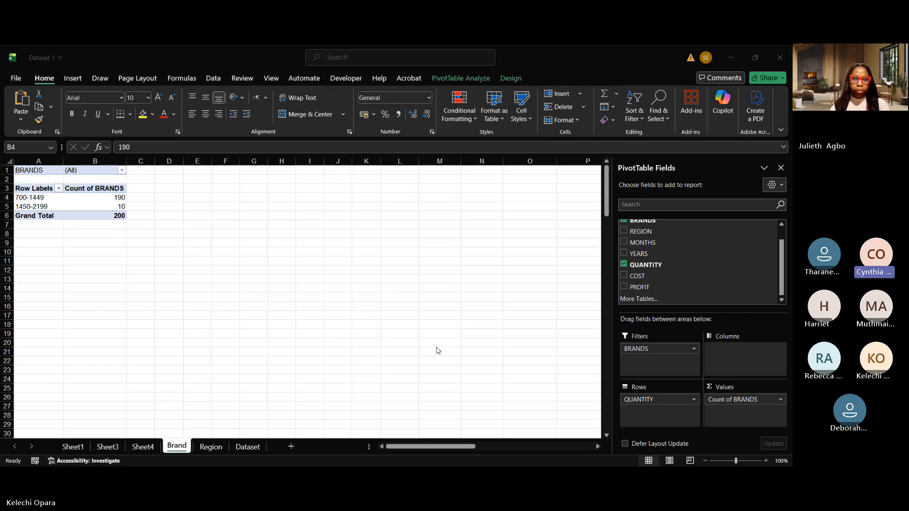
pyautogui.click(284, 215)
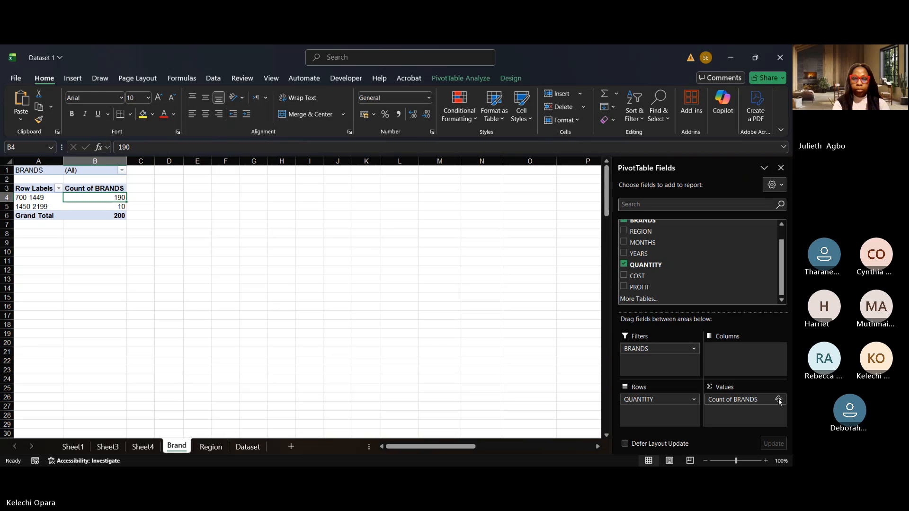
# - Remove BRANDS from both the values and the filters of the pivot table
pyautogui.moveTo(760, 399); pyautogui.dragTo(501, 272)
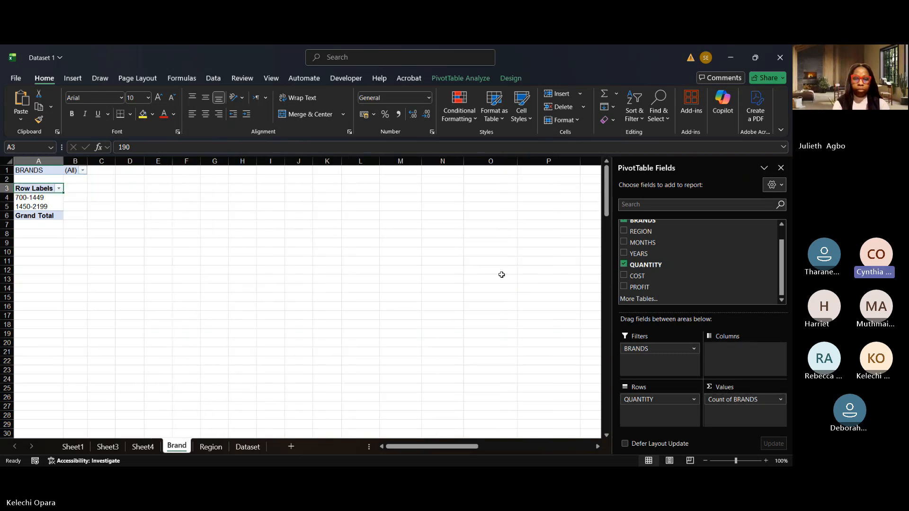
pyautogui.moveTo(657, 349); pyautogui.dragTo(501, 262)
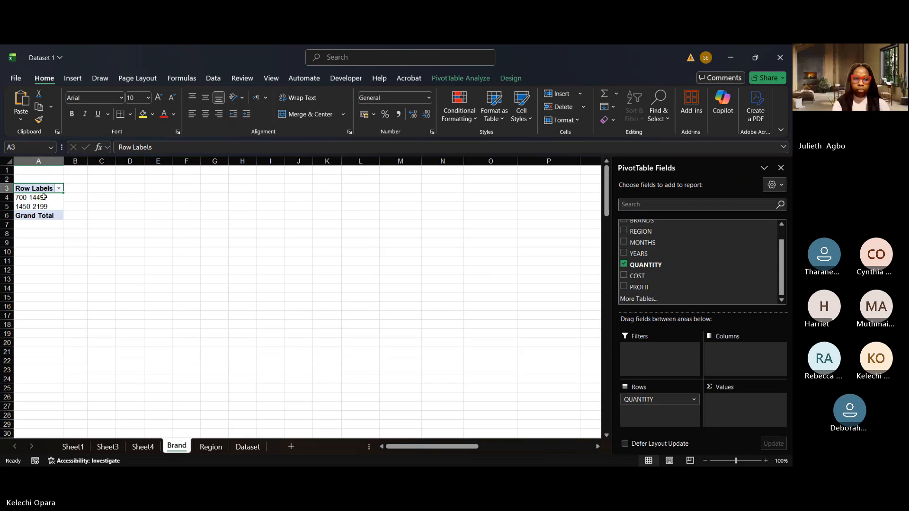
# - Ungroup the quantity ranges in the pivot table's row labels
pyautogui.moveTo(43, 197); pyautogui.dragTo(43, 206)
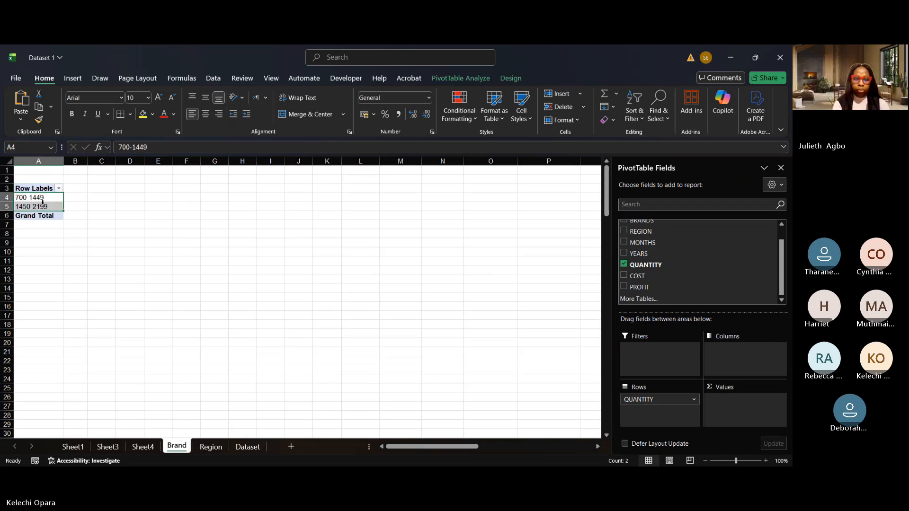
pyautogui.rightClick(42, 205)
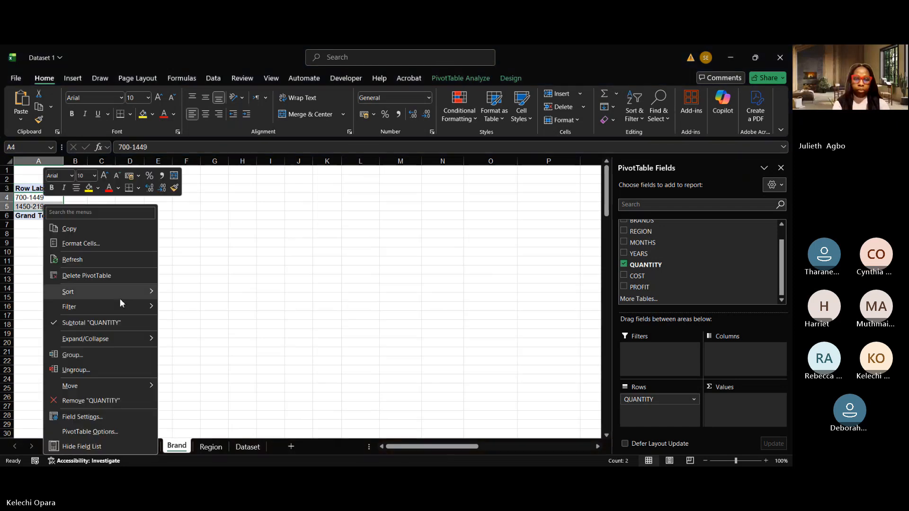
pyautogui.click(71, 370)
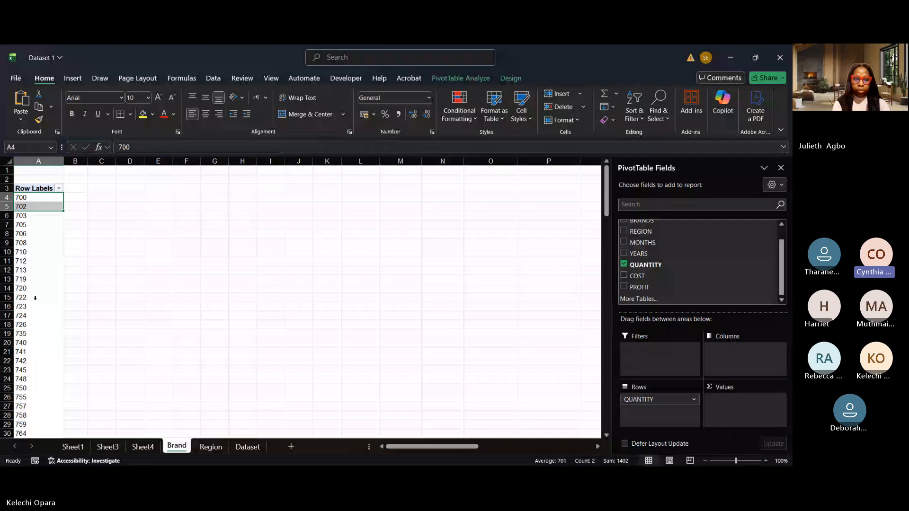
pyautogui.click(49, 270)
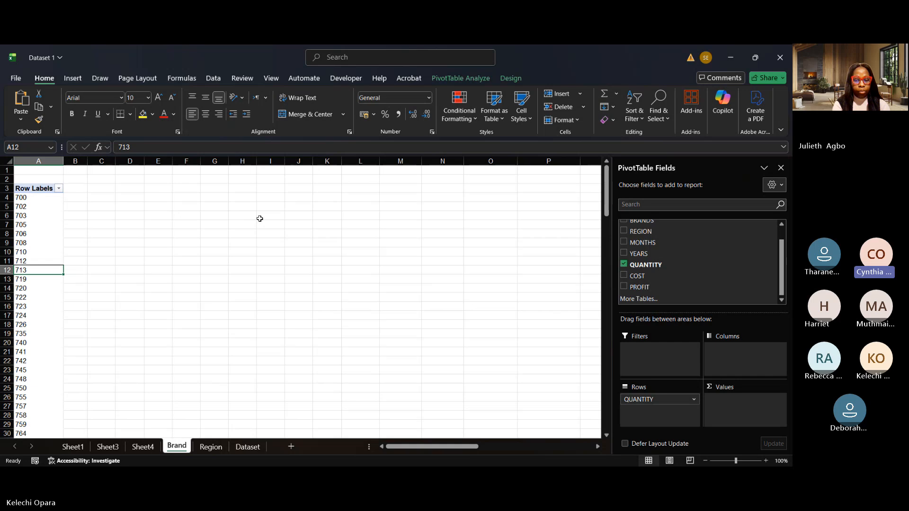
# - Group the pivot table's quantity row labels from 700 to 1876 in intervals of 200
pyautogui.click(32, 223)
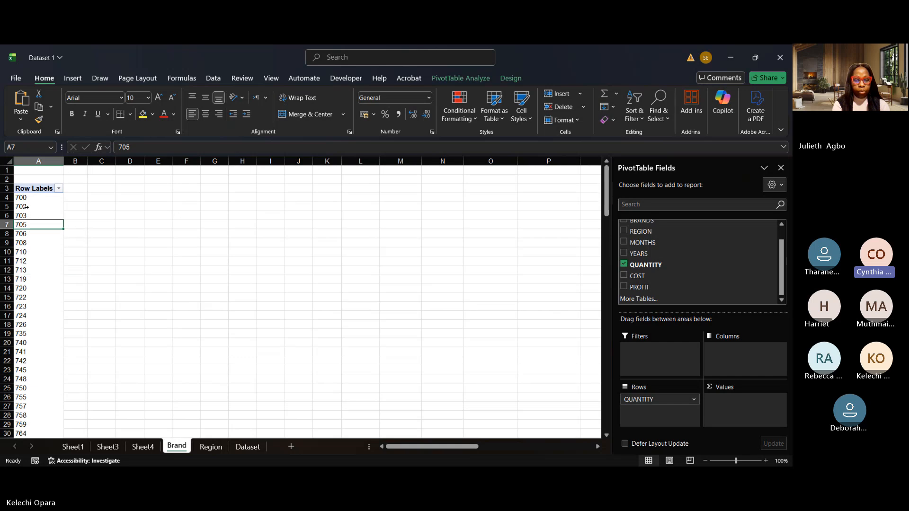
pyautogui.click(43, 214)
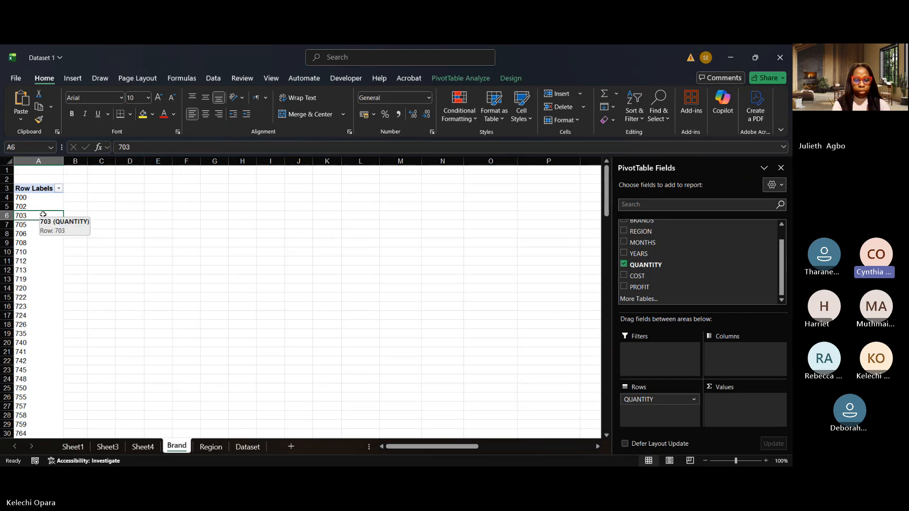
pyautogui.rightClick(43, 215)
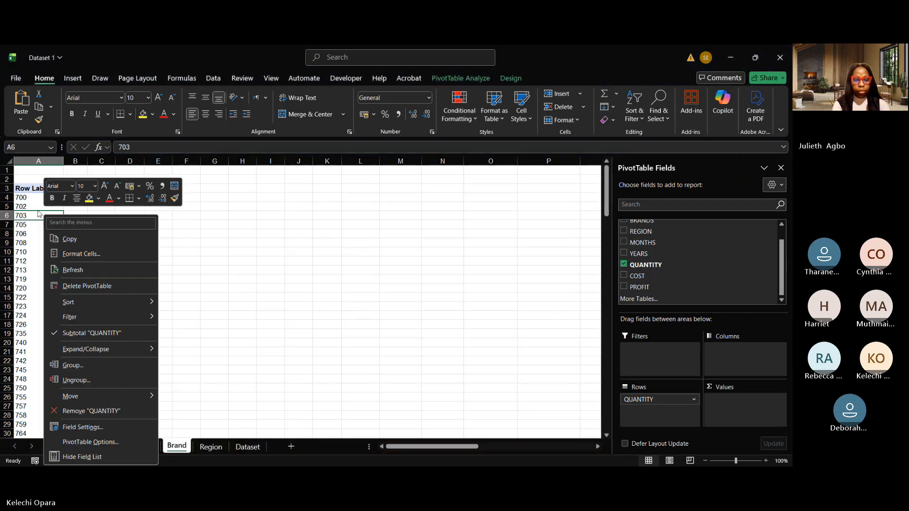
pyautogui.click(95, 367)
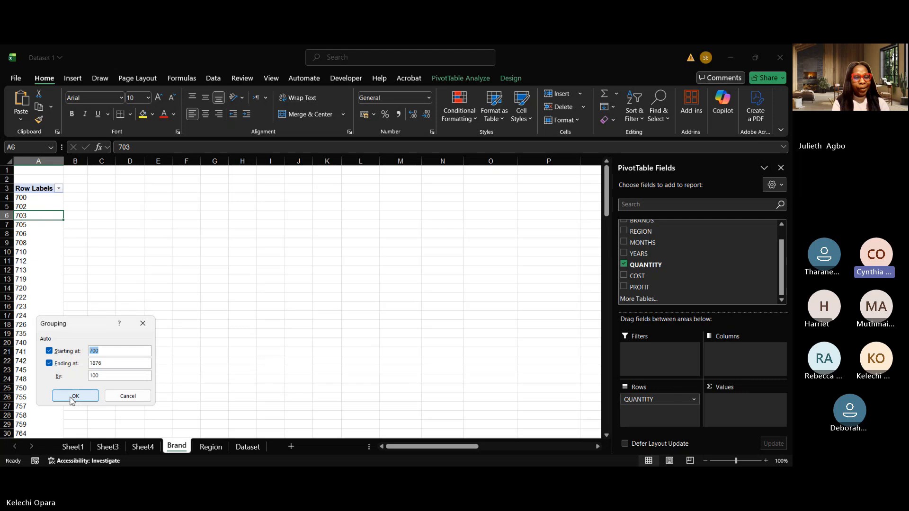
pyautogui.click(105, 351)
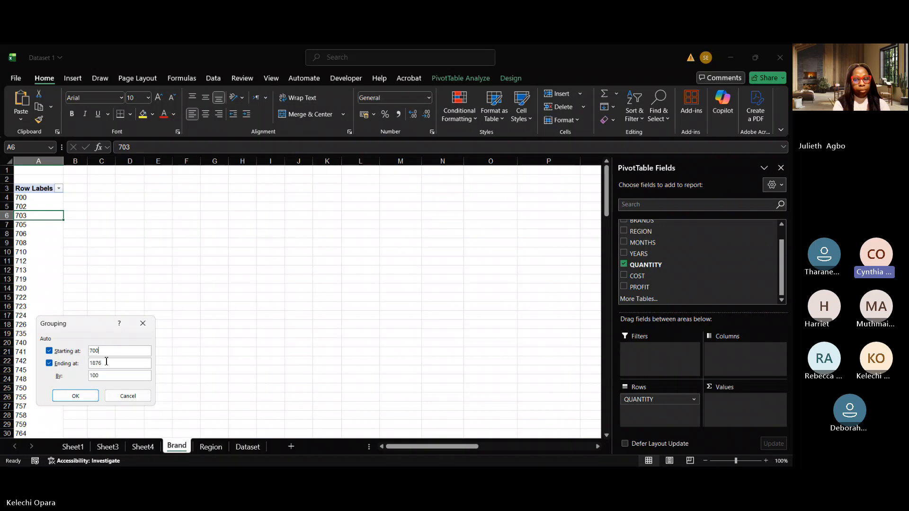
pyautogui.click(106, 363)
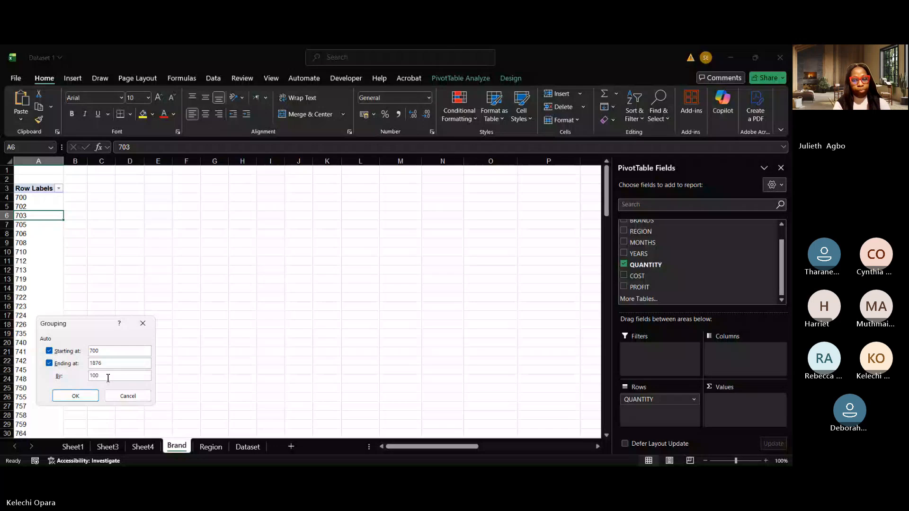
pyautogui.press('BackSpace')
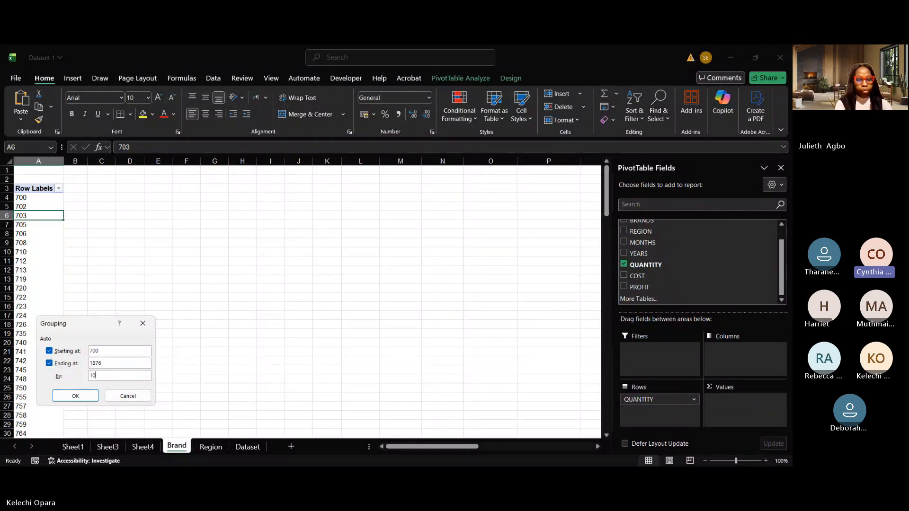
pyautogui.press('BackSpace')
pyautogui.press('BackSpace')
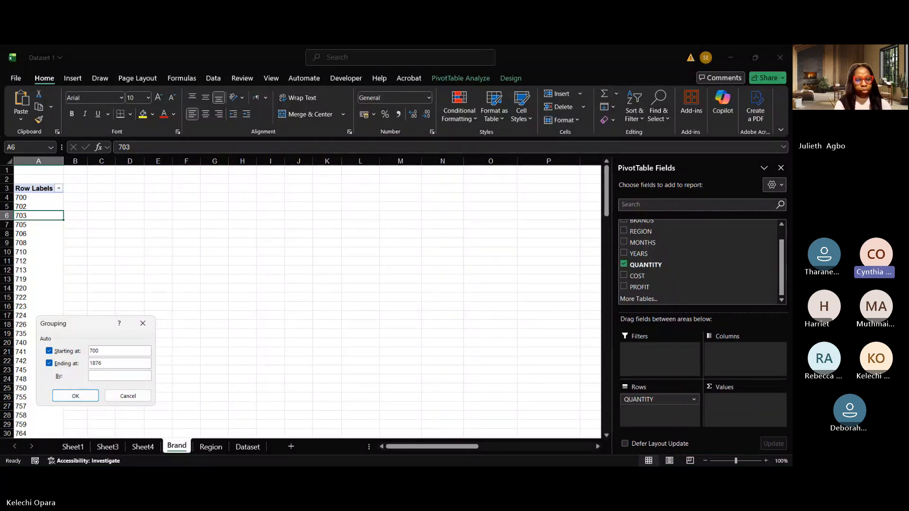
pyautogui.write('3')
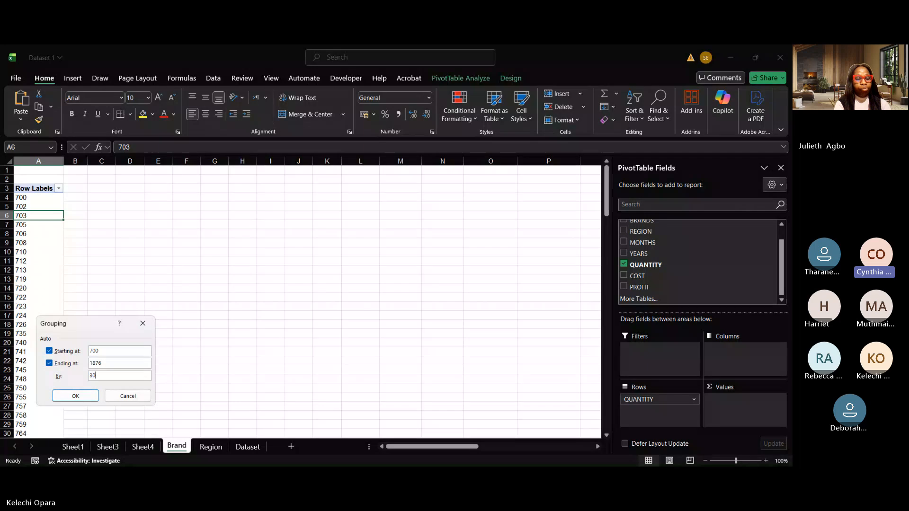
pyautogui.press('BackSpace')
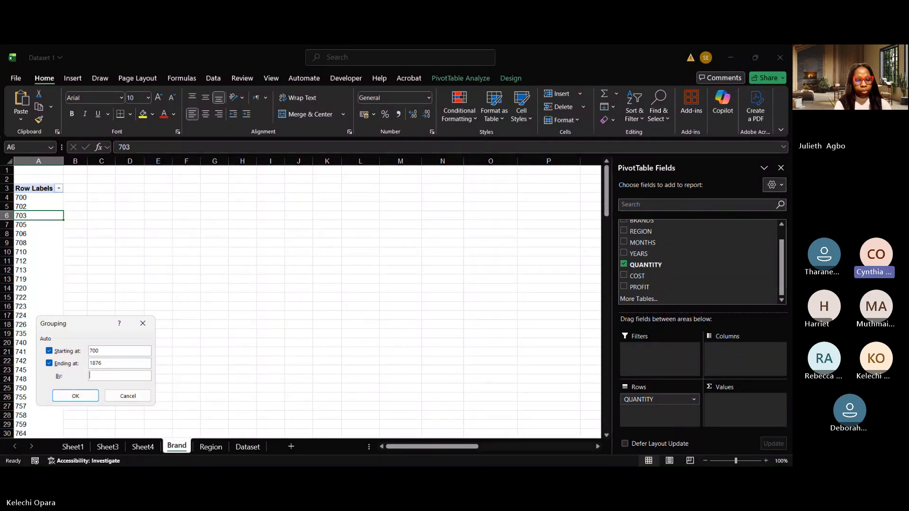
pyautogui.write('200')
pyautogui.click(88, 396)
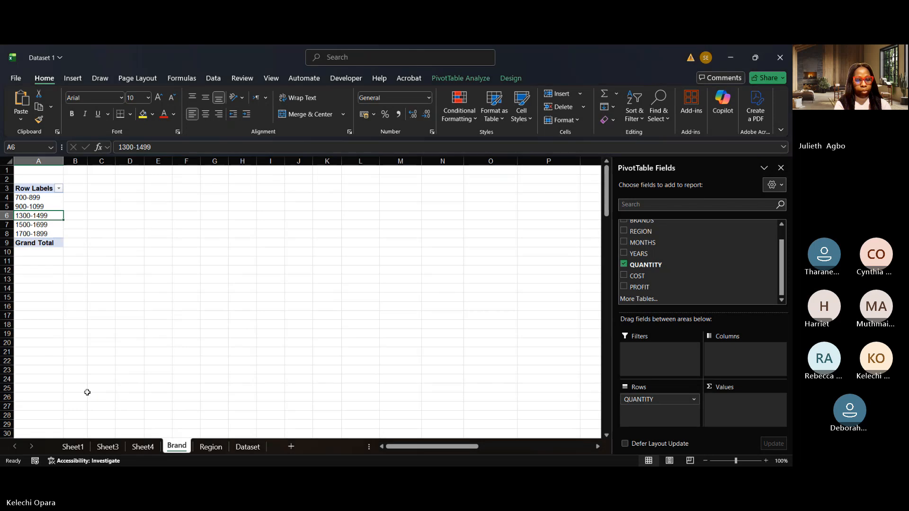
# - Examine each quantity range in the pivot table's row labels, from the lowest to the highest
pyautogui.click(37, 198)
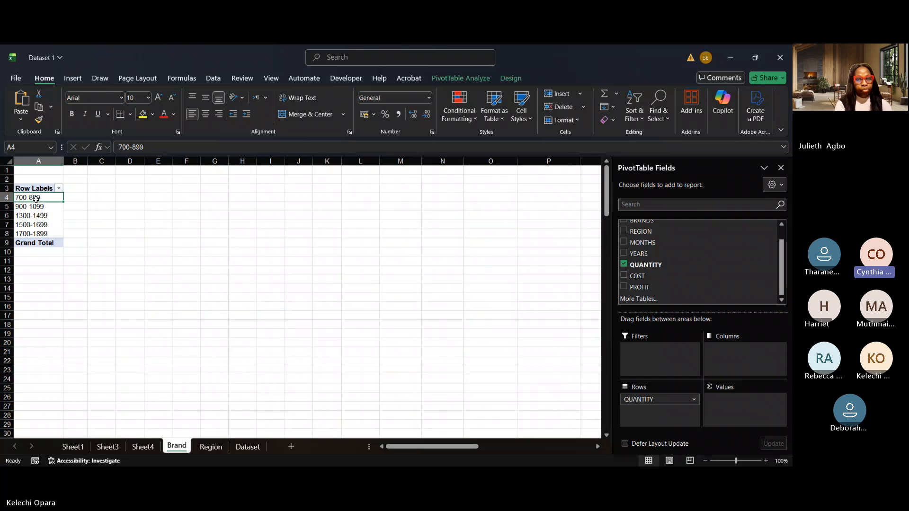
pyautogui.click(35, 205)
pyautogui.click(29, 197)
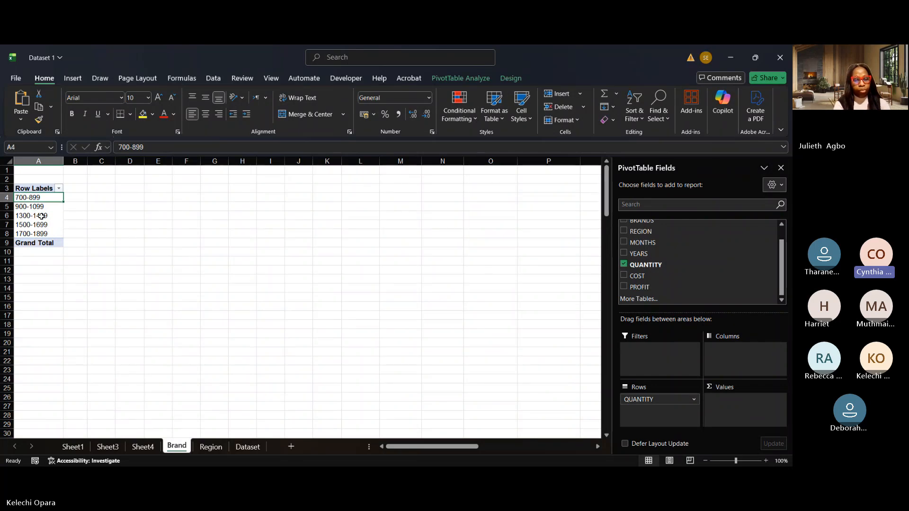
pyautogui.click(41, 207)
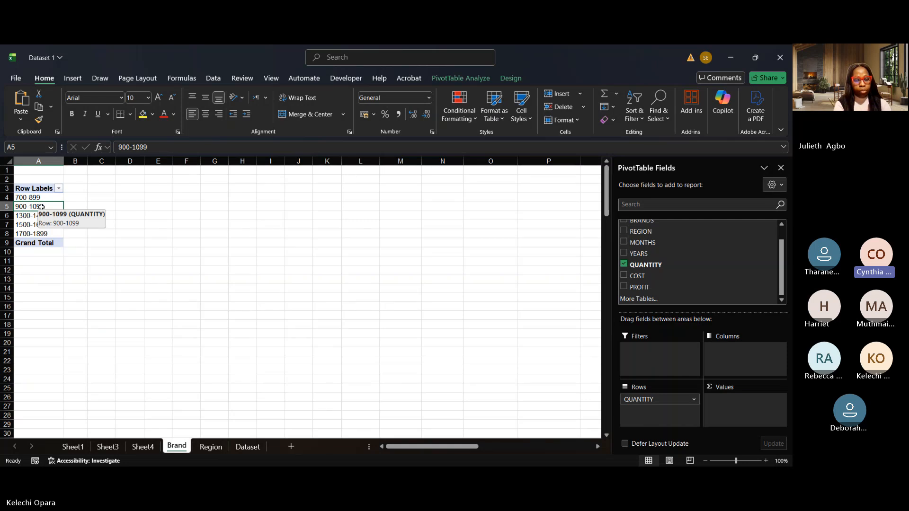
pyautogui.click(29, 218)
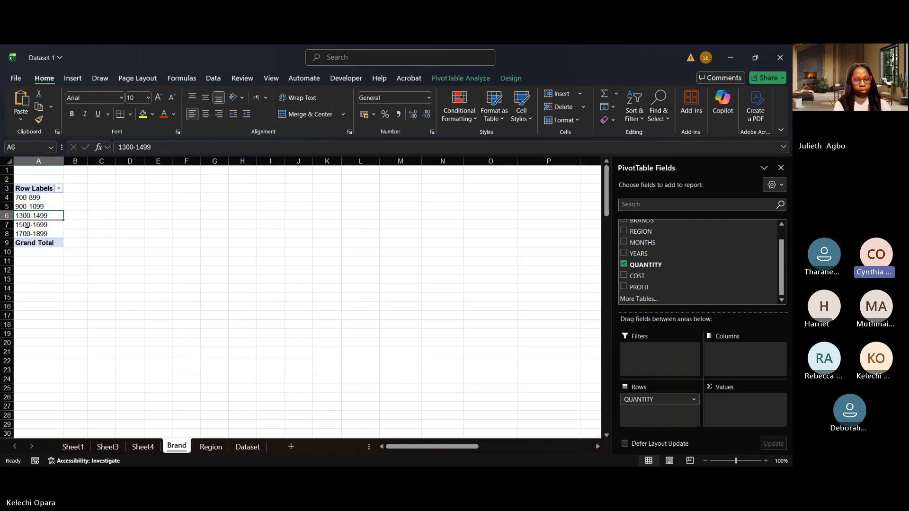
pyautogui.click(27, 226)
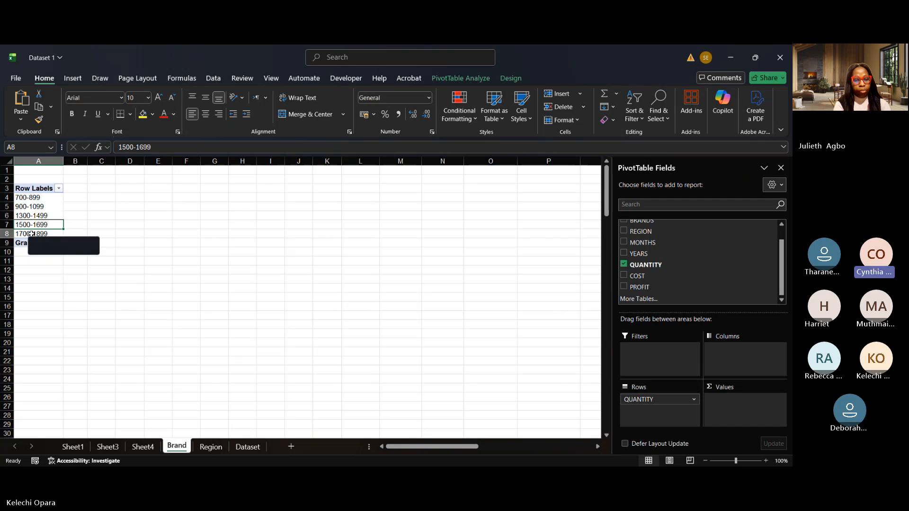
pyautogui.click(31, 233)
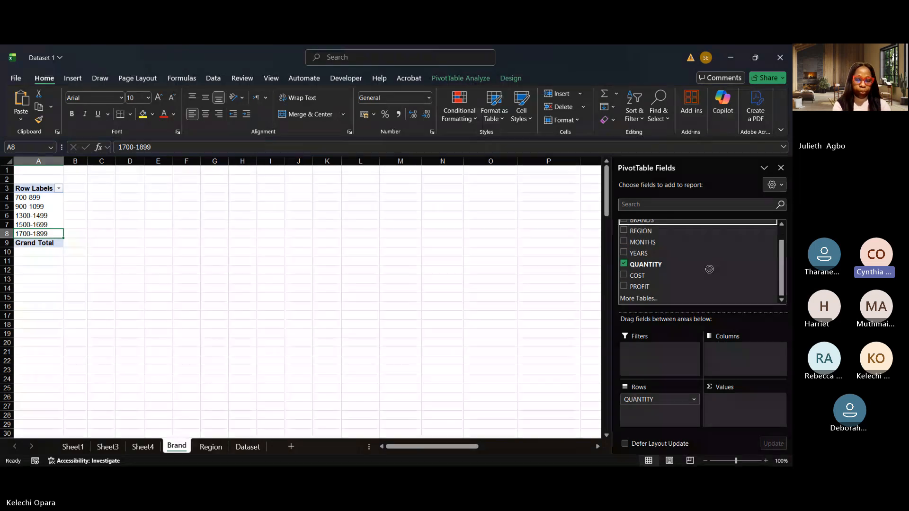
# - Add BRANDS to the pivot table values to count the brands in each 200-unit quantity range
pyautogui.click(781, 225)
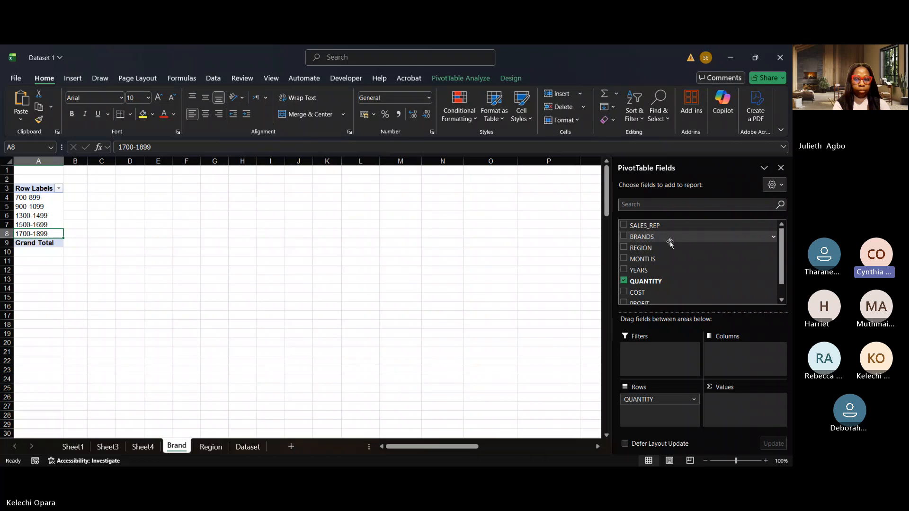
pyautogui.moveTo(670, 243); pyautogui.dragTo(732, 400)
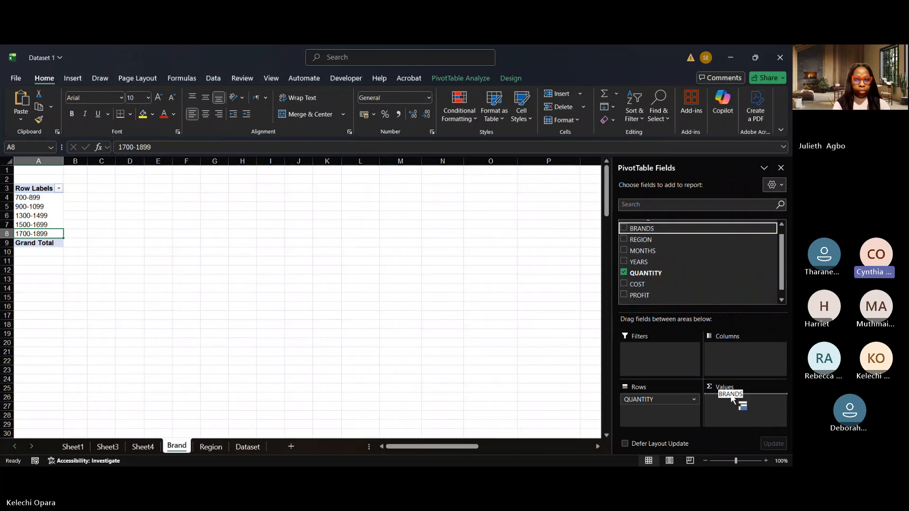
pyautogui.moveTo(733, 400); pyautogui.dragTo(730, 400)
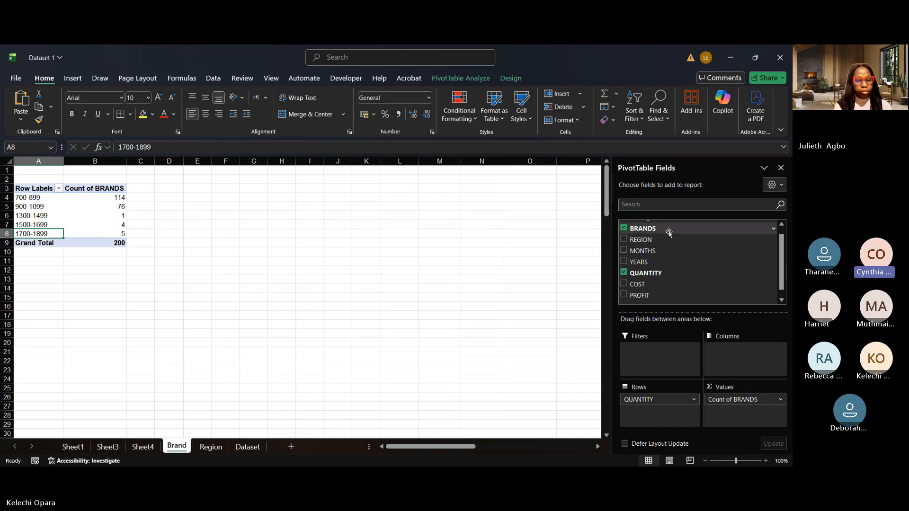
# - Add BRANDS as a report filter and limit the pivot table to the hero brand, with multiple-item selection enabled
pyautogui.moveTo(668, 234); pyautogui.dragTo(641, 363)
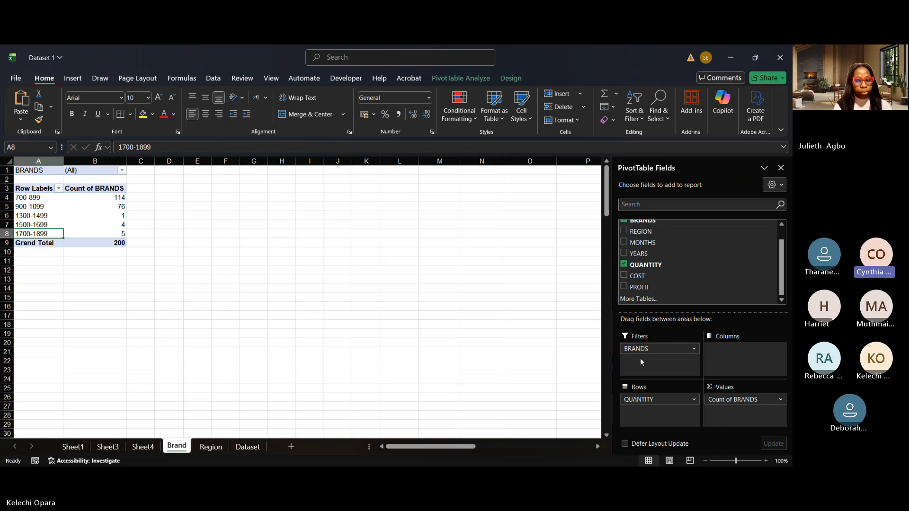
pyautogui.click(122, 171)
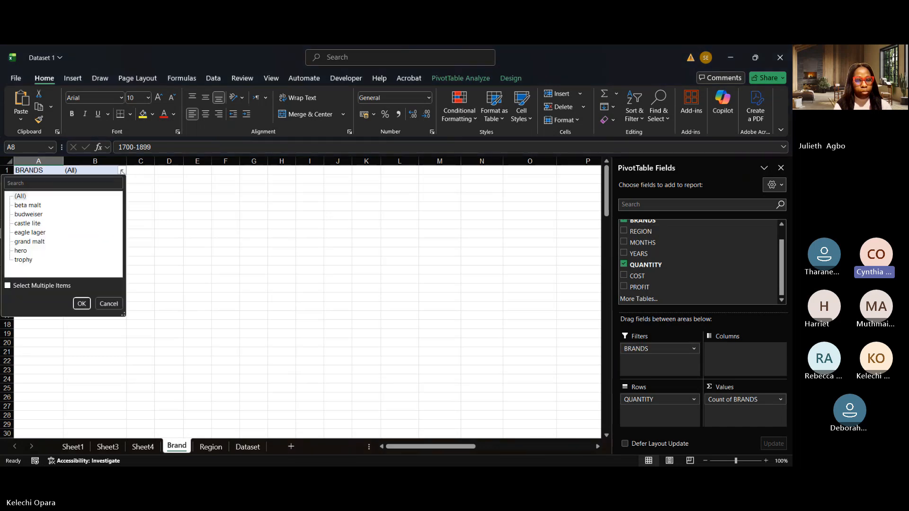
pyautogui.click(8, 286)
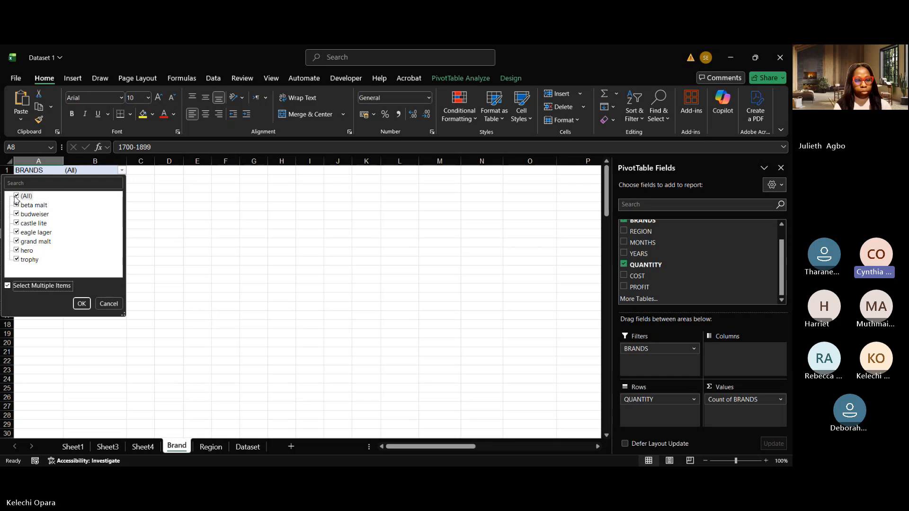
pyautogui.click(16, 196)
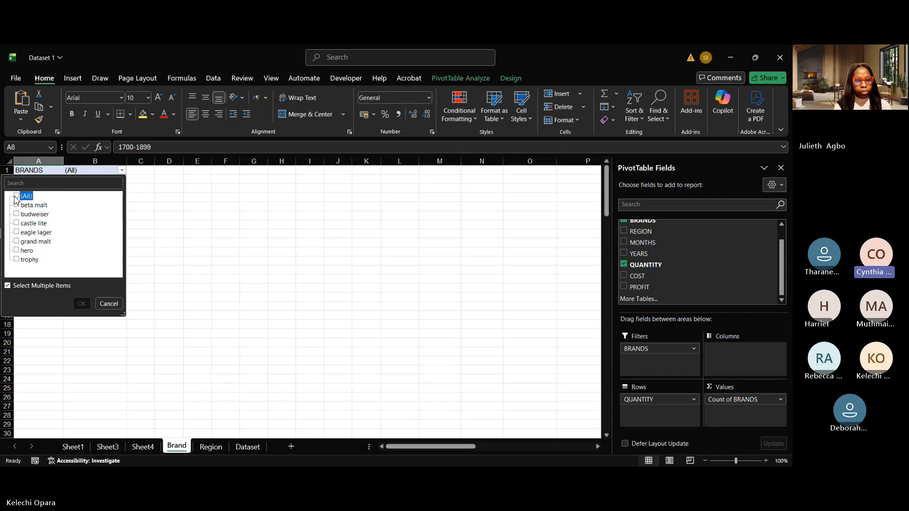
pyautogui.click(16, 251)
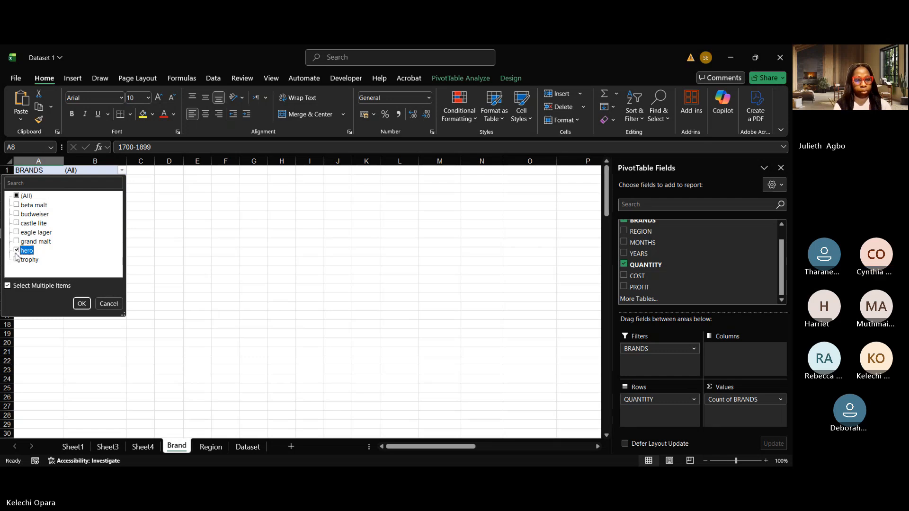
pyautogui.click(81, 304)
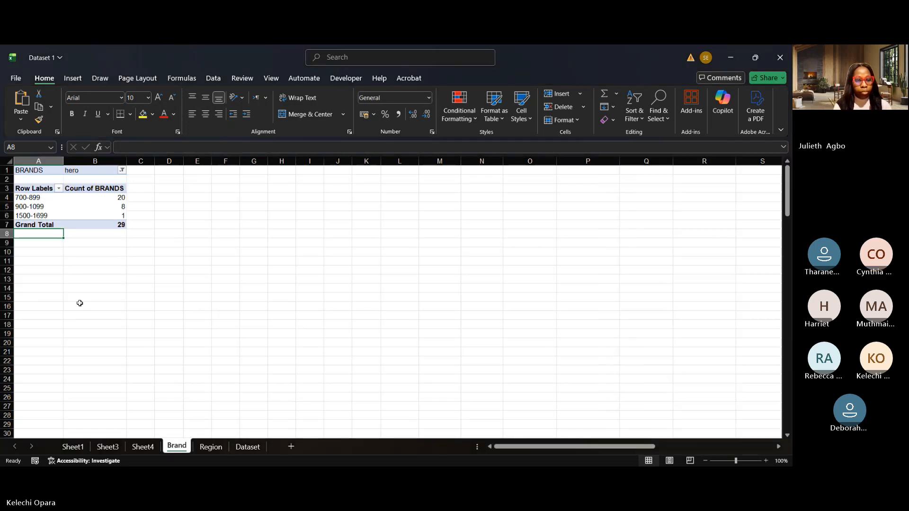
# - Examine the hero brand's count in each quantity range of the filtered pivot table
pyautogui.click(104, 207)
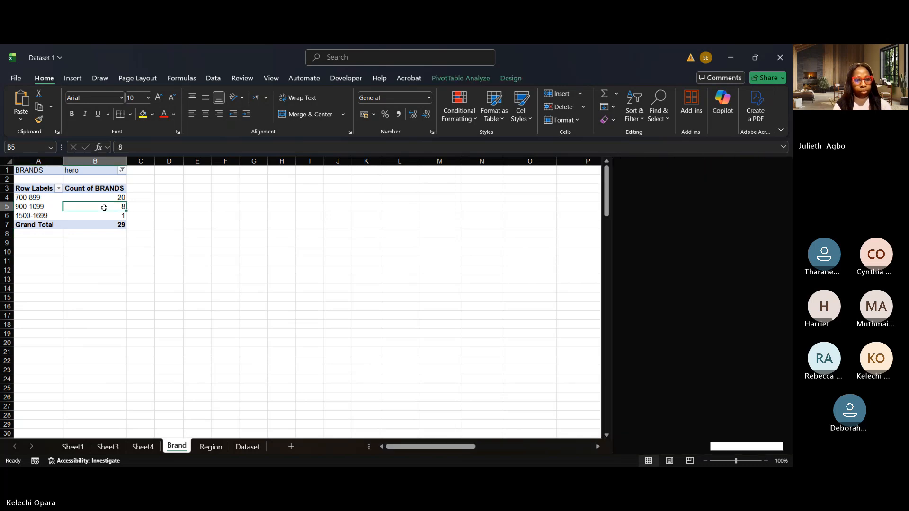
pyautogui.click(69, 199)
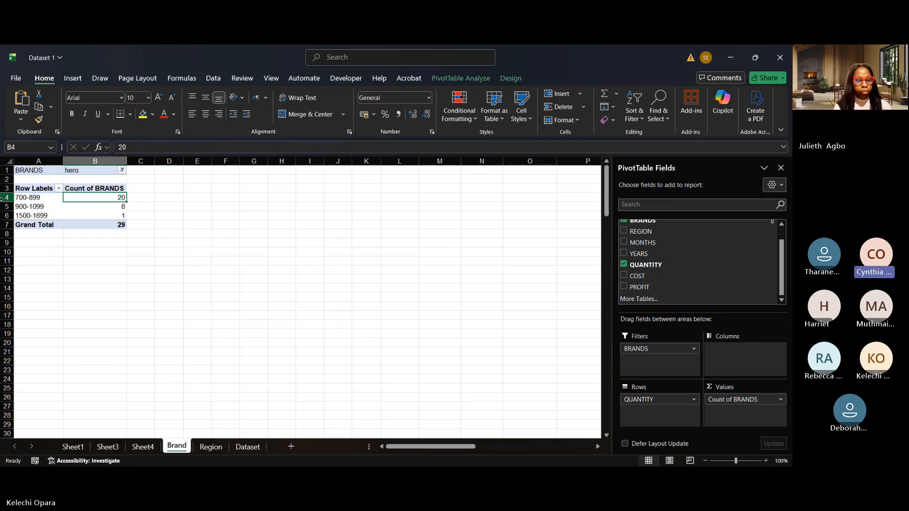
pyautogui.click(37, 196)
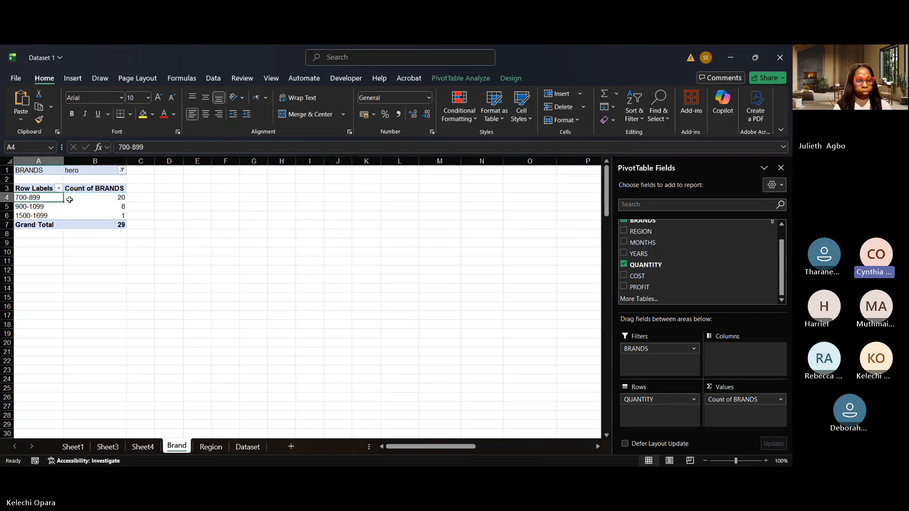
pyautogui.click(97, 206)
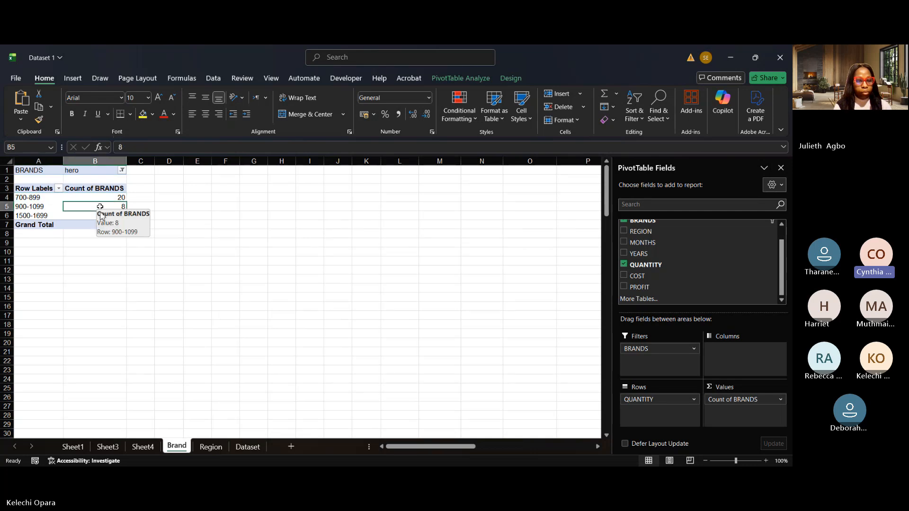
pyautogui.click(82, 214)
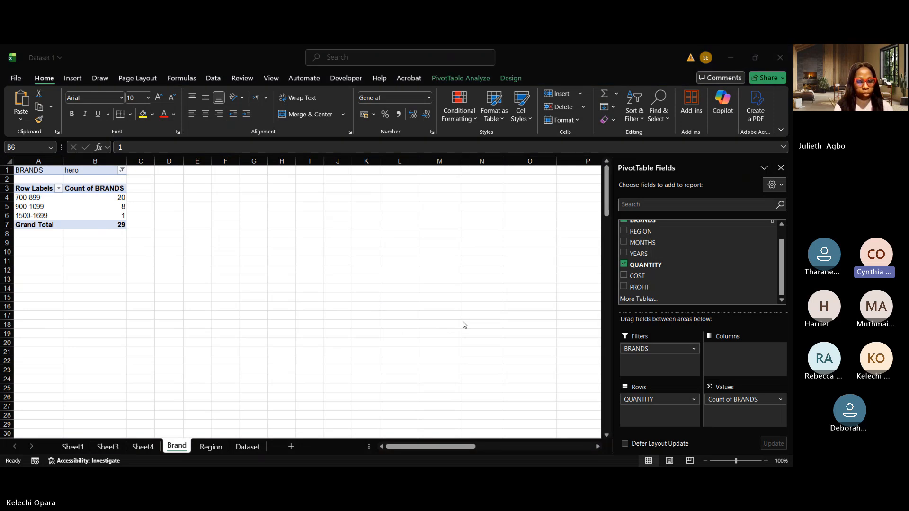
# - View the Dataset and Region sheets, and check a date in the Date Purchase column of the Fashion_Retail_Sales workbook
pyautogui.click(247, 448)
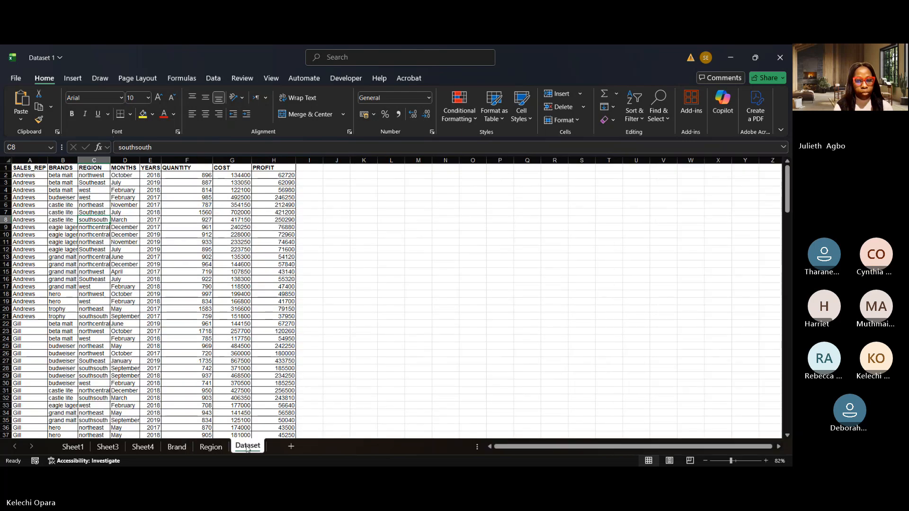
pyautogui.click(209, 447)
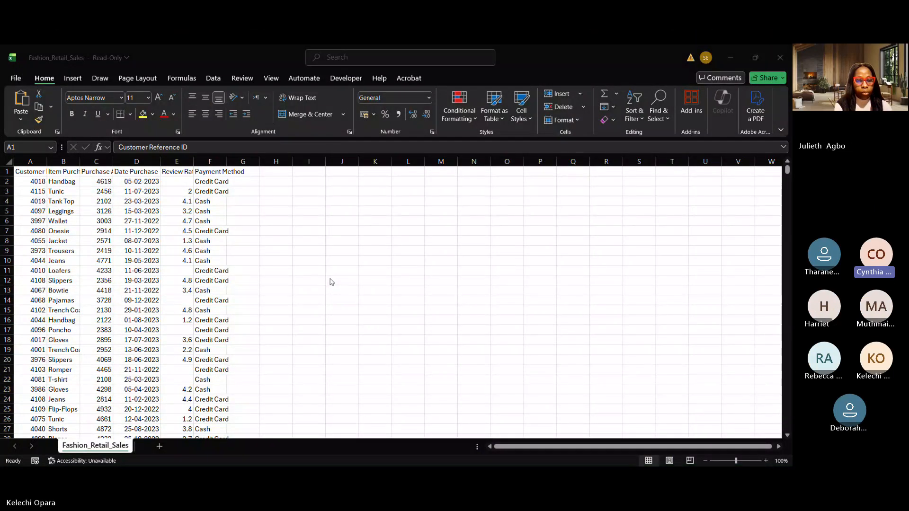
pyautogui.click(140, 211)
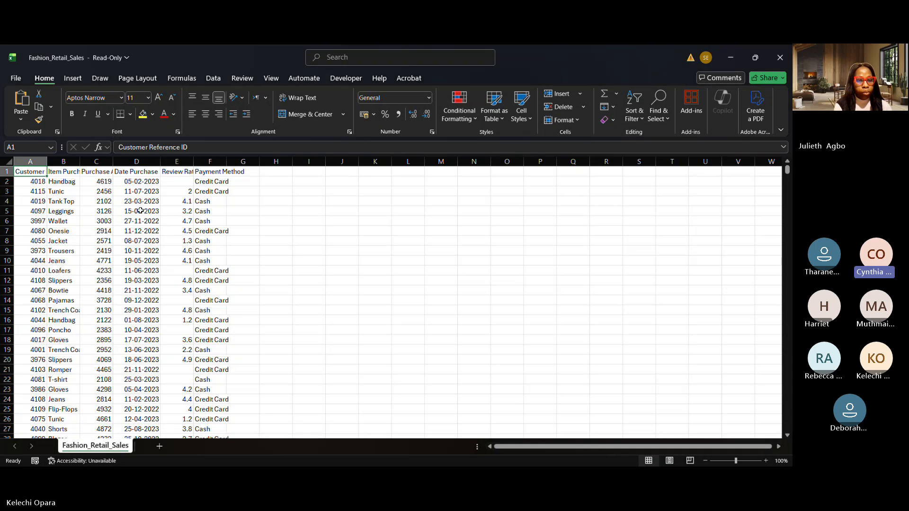
pyautogui.click(141, 211)
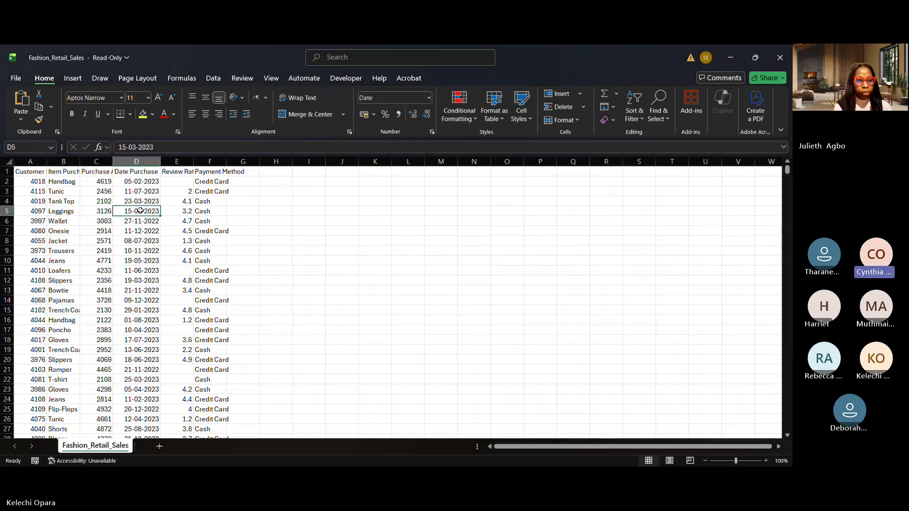
# - Create a pivot table on a new worksheet from the fashion sales data, with Date Purchase as the row field
pyautogui.click(72, 78)
pyautogui.click(26, 101)
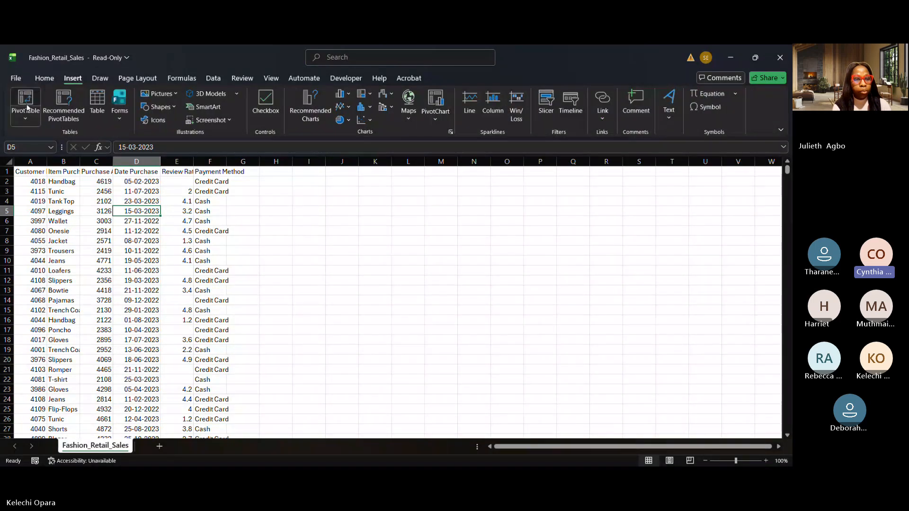
pyautogui.click(186, 245)
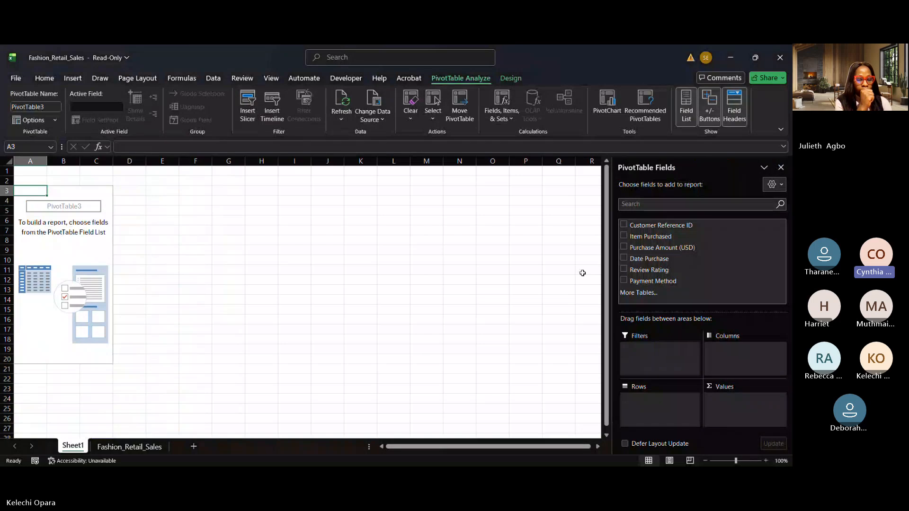
pyautogui.moveTo(644, 265); pyautogui.dragTo(642, 407)
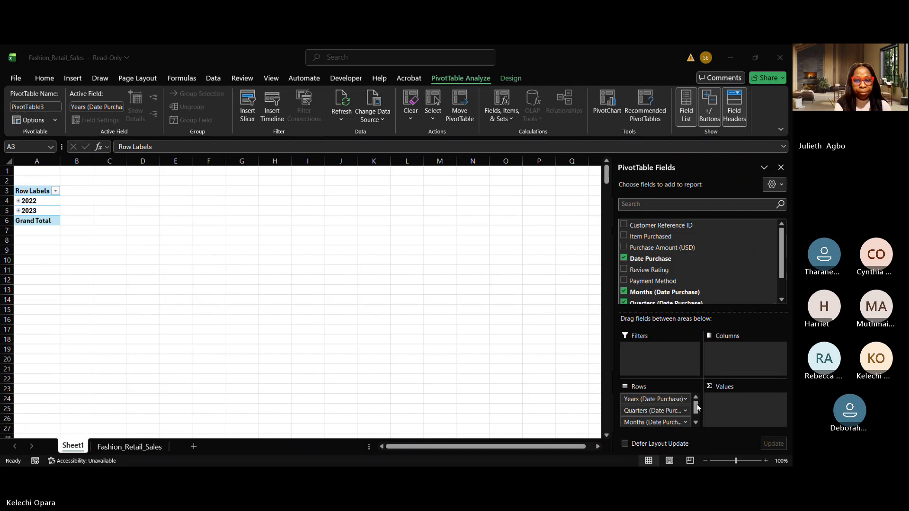
pyautogui.click(696, 408)
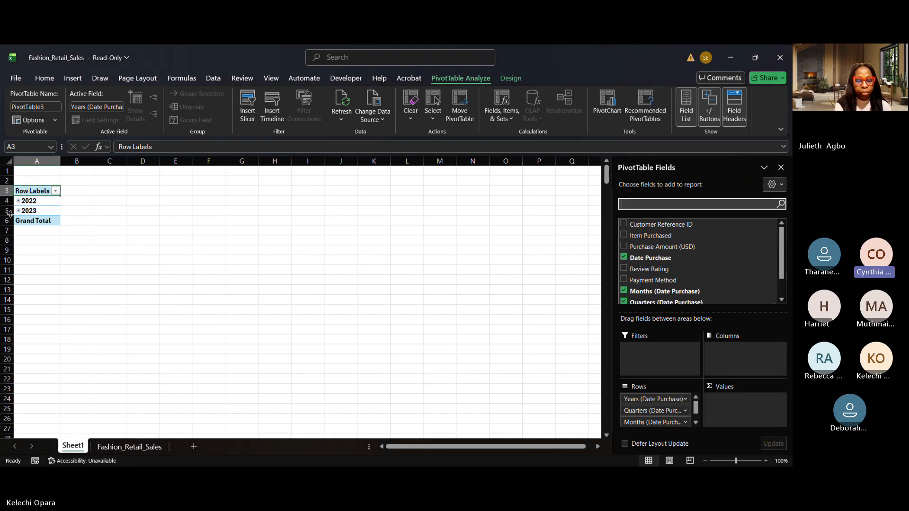
# - Ungroup the year row labels so the pivot table lists individual purchase dates
pyautogui.moveTo(24, 200); pyautogui.dragTo(57, 206)
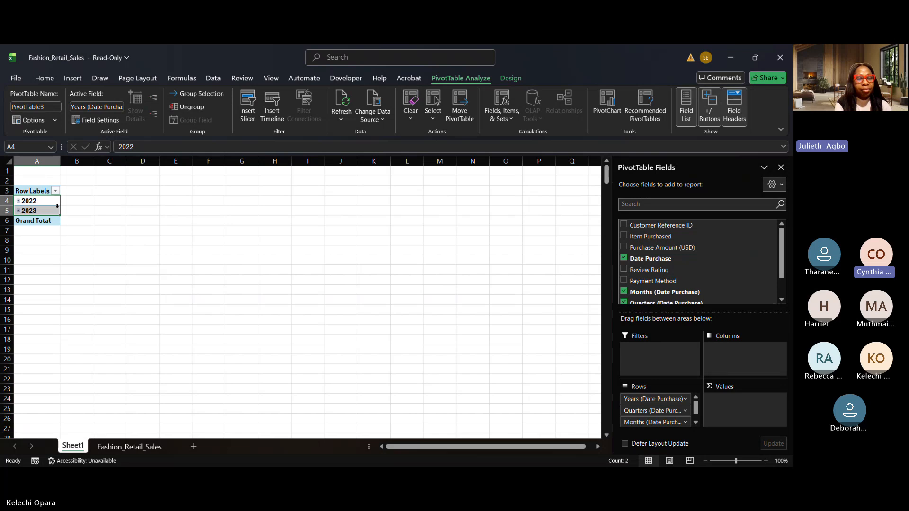
pyautogui.rightClick(57, 206)
pyautogui.click(114, 375)
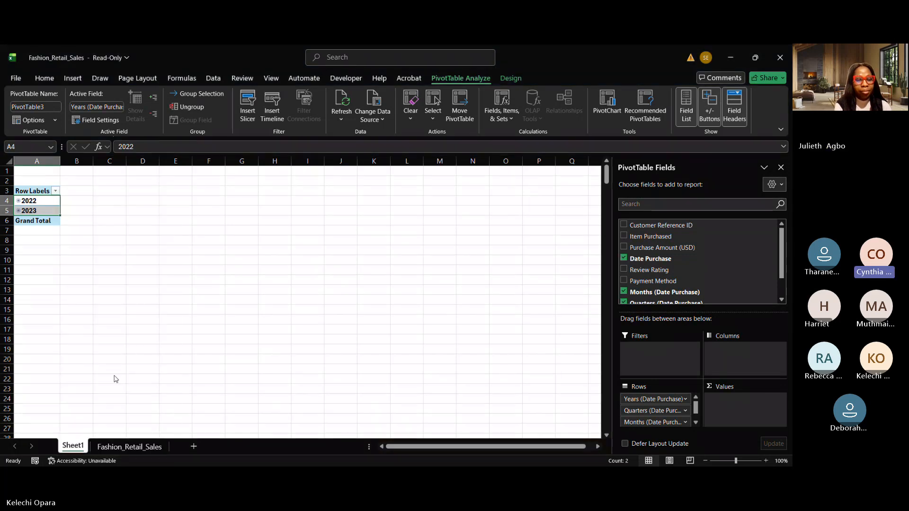
pyautogui.click(48, 289)
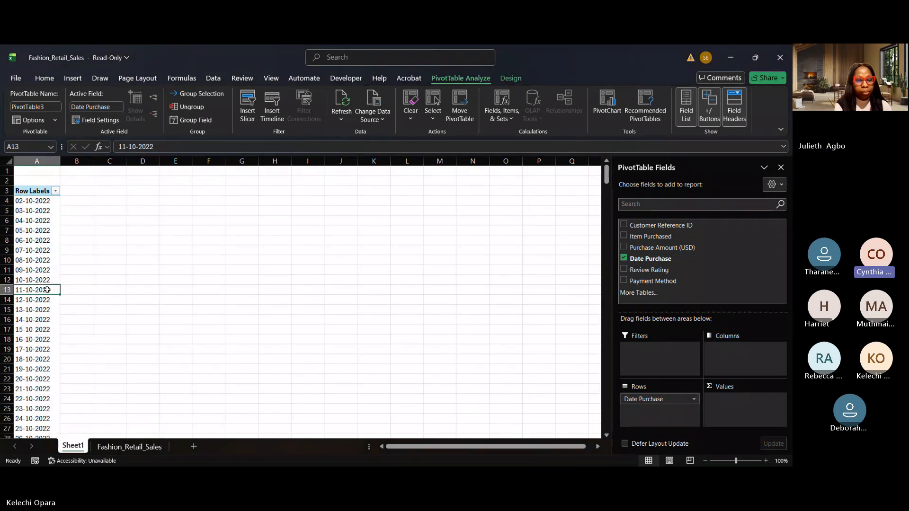
# - Group the purchase date row labels by Months, keeping the automatic start and end dates
pyautogui.click(40, 250)
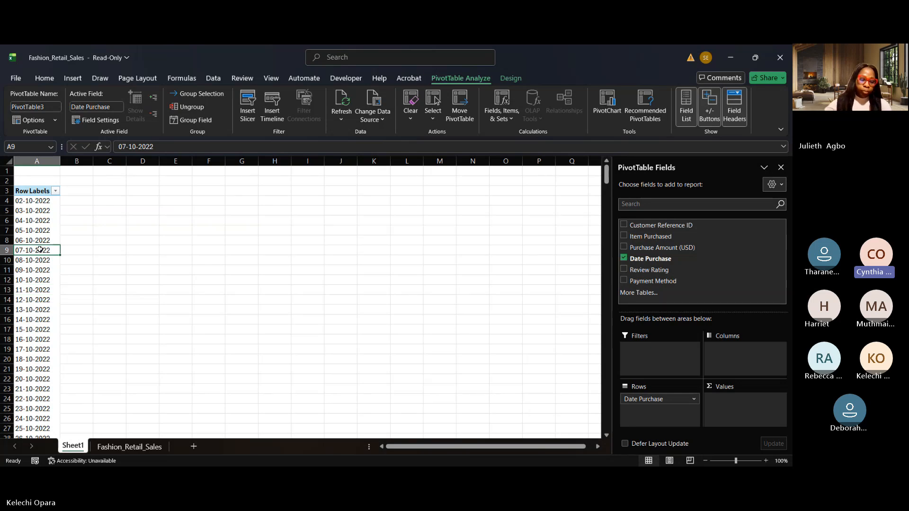
pyautogui.click(36, 226)
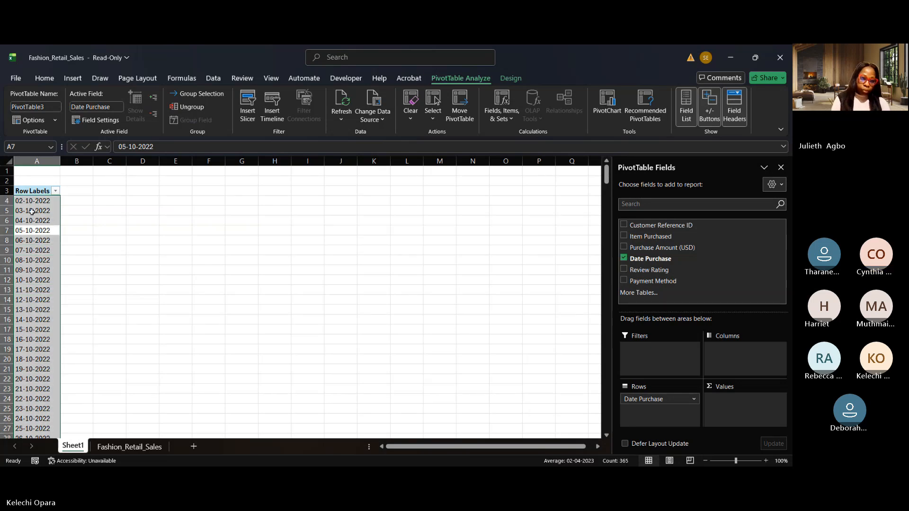
pyautogui.click(31, 212)
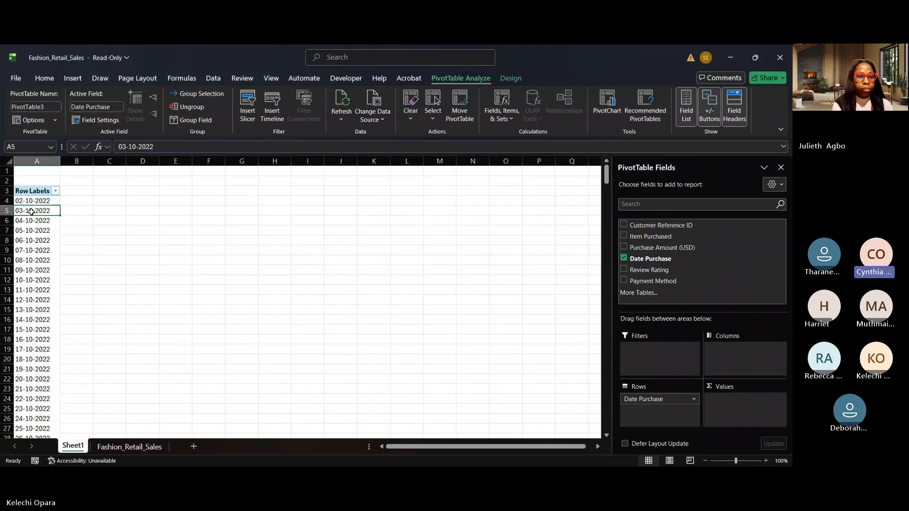
pyautogui.rightClick(31, 211)
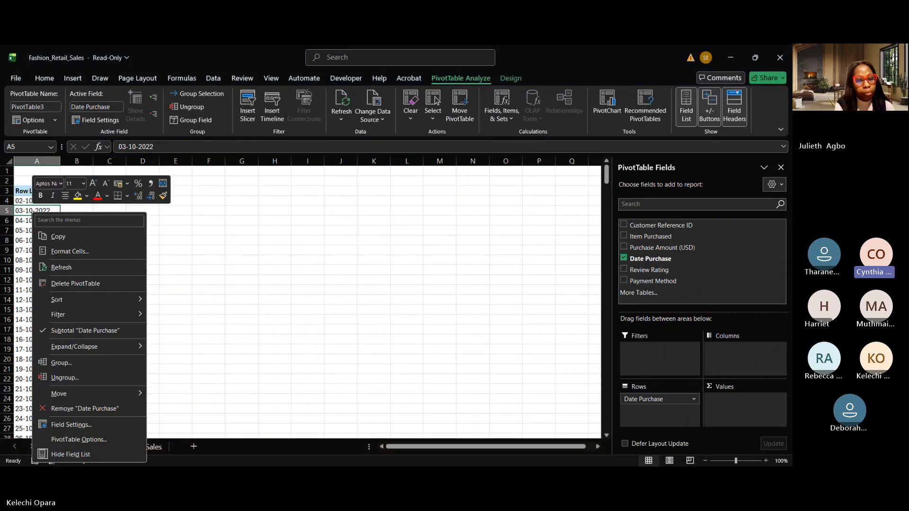
pyautogui.click(90, 368)
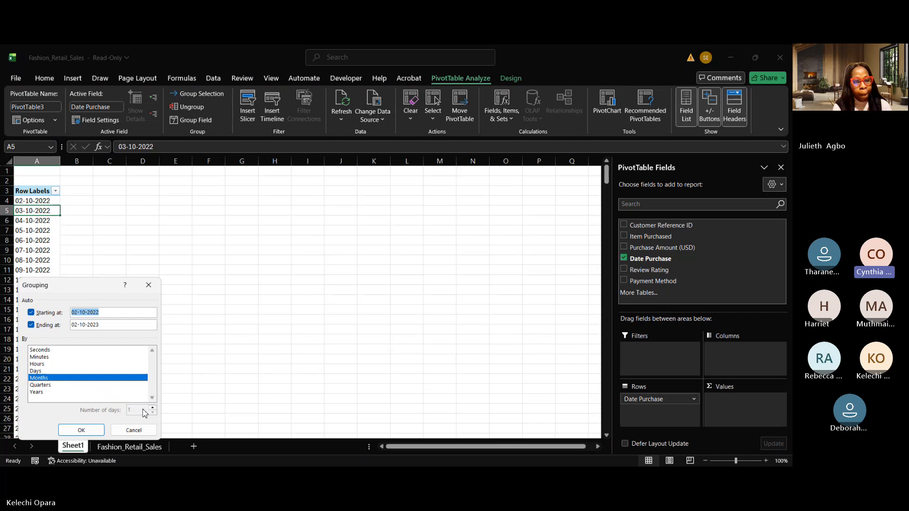
pyautogui.click(95, 429)
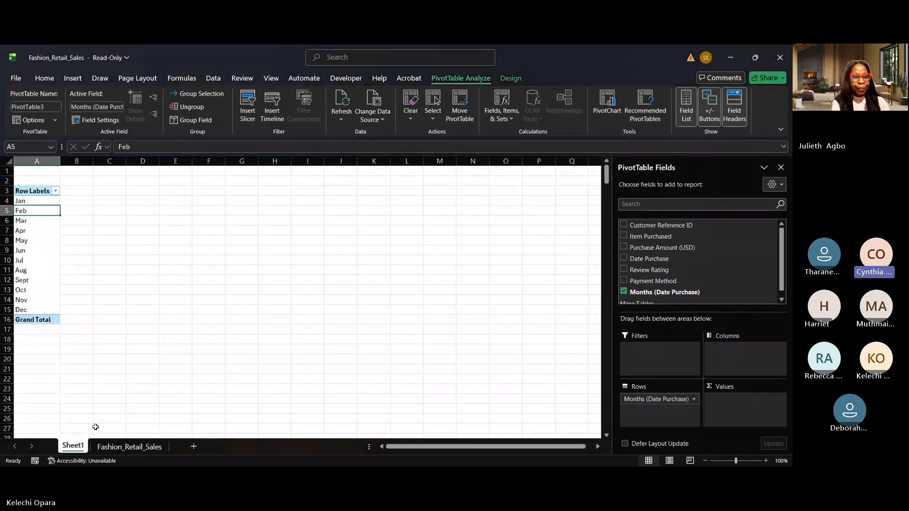
# - Add Item Purchased to the pivot table values to count the items purchased in each month
pyautogui.click(37, 262)
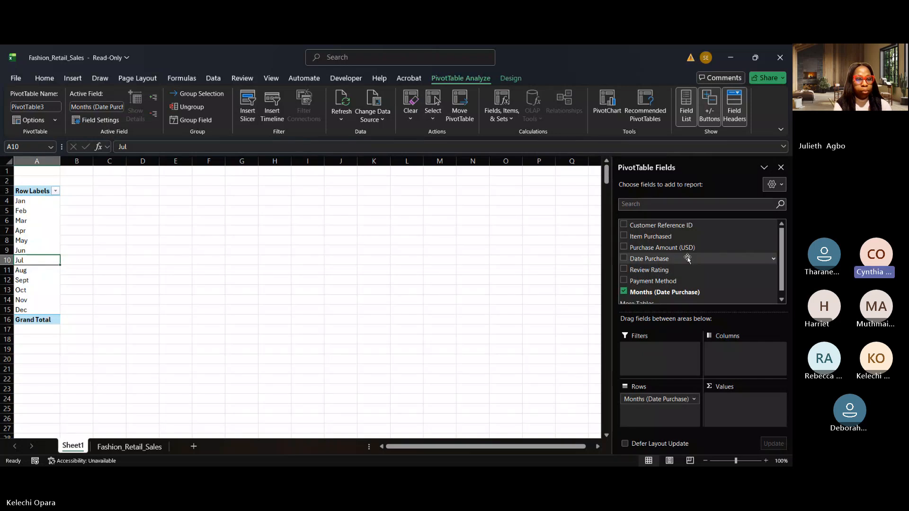
pyautogui.moveTo(681, 237); pyautogui.dragTo(751, 406)
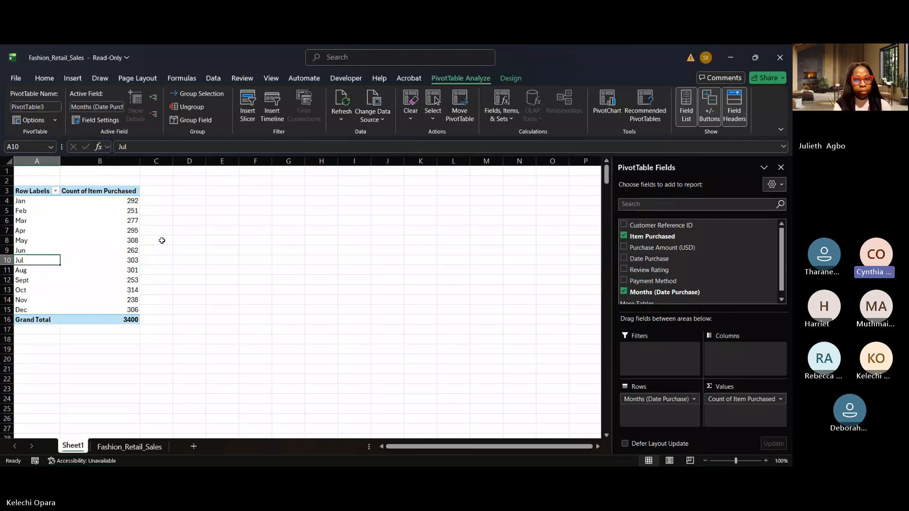
pyautogui.click(118, 235)
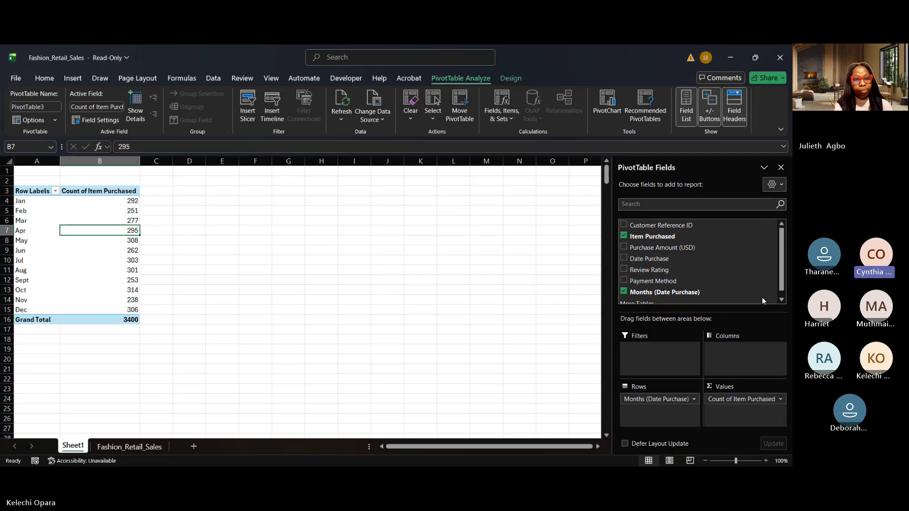
# - Add Date Purchase as a report filter and limit the pivot table to 01-10-2023, with multiple-item selection enabled
pyautogui.click(783, 300)
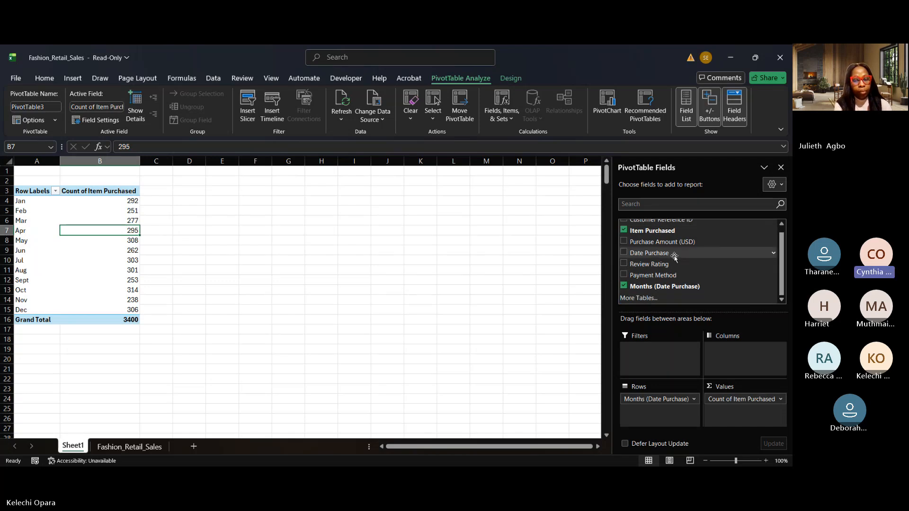
pyautogui.moveTo(674, 256); pyautogui.dragTo(656, 353)
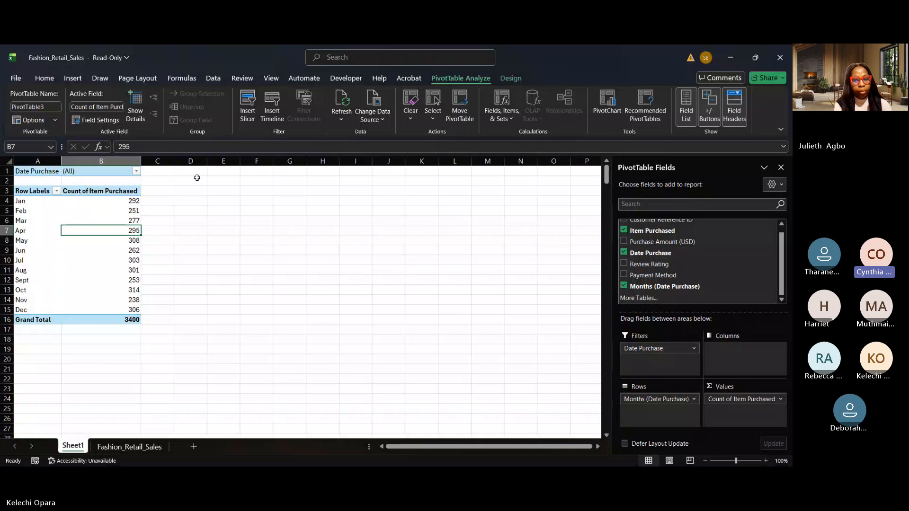
pyautogui.click(136, 172)
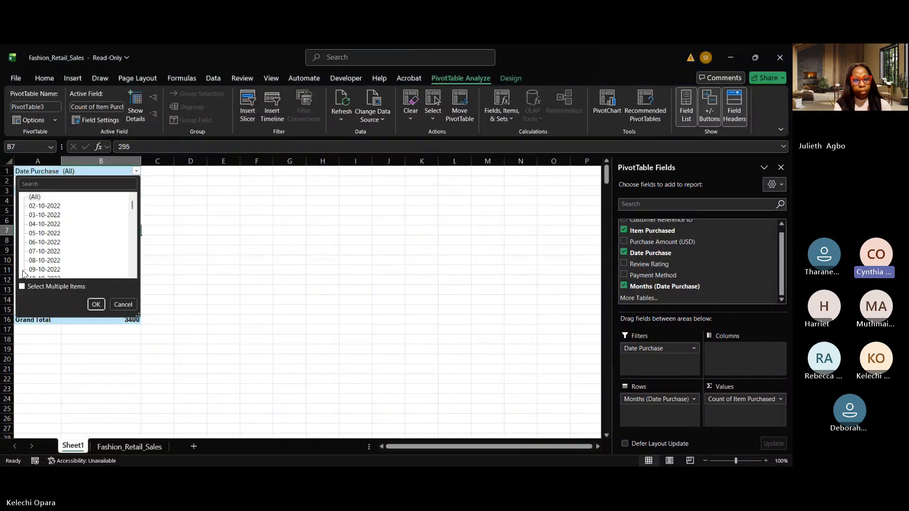
pyautogui.click(22, 287)
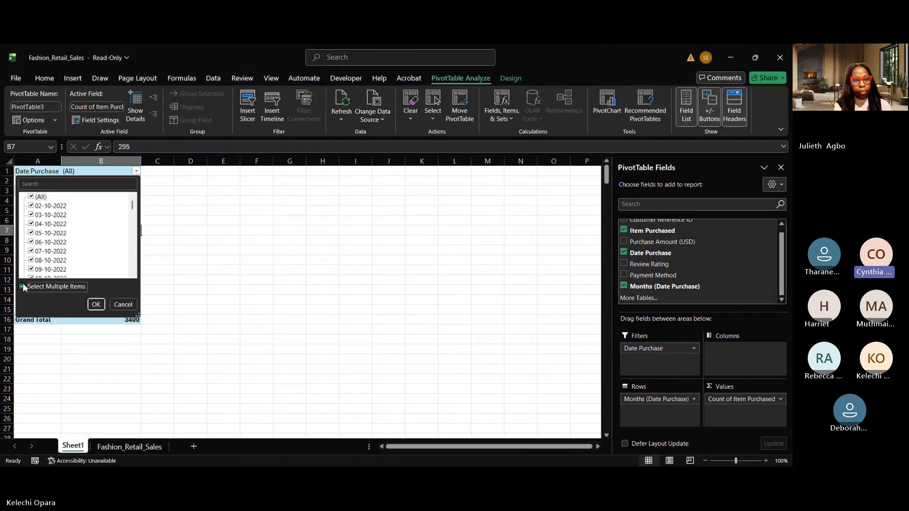
pyautogui.click(35, 198)
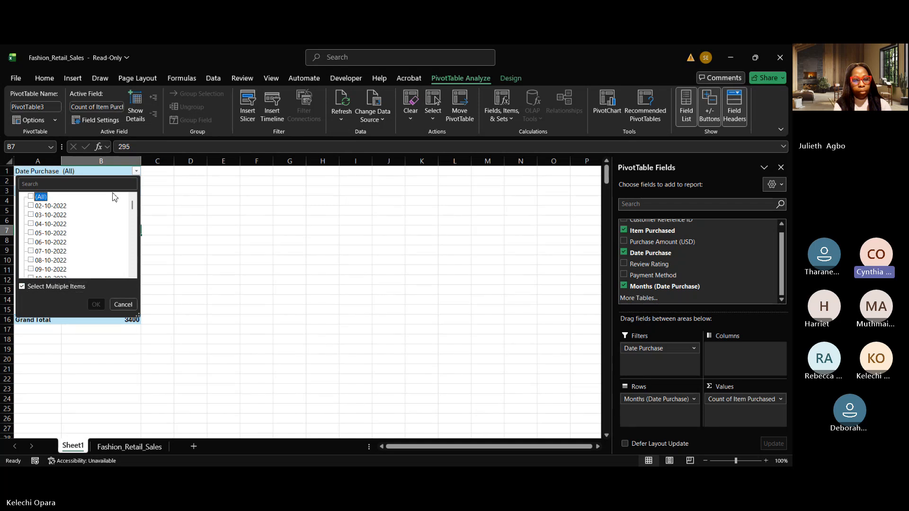
pyautogui.moveTo(133, 208); pyautogui.dragTo(134, 265)
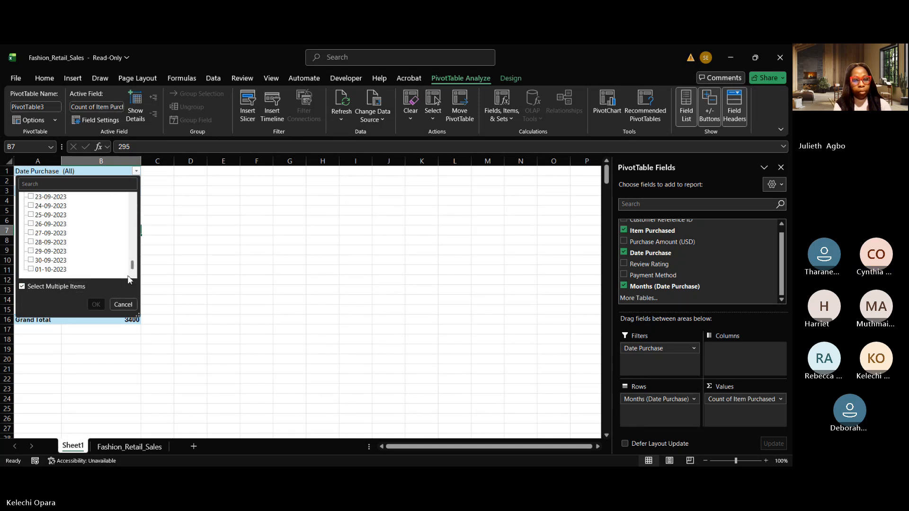
pyautogui.click(31, 270)
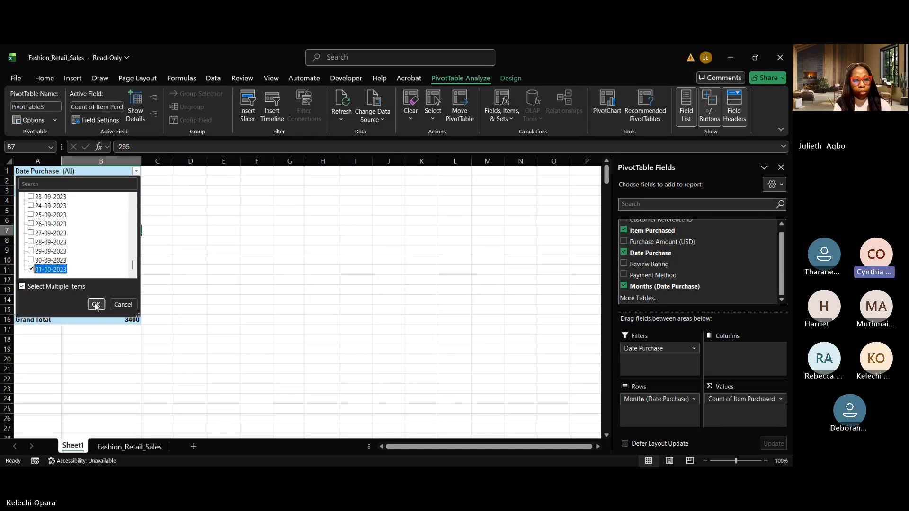
pyautogui.click(96, 304)
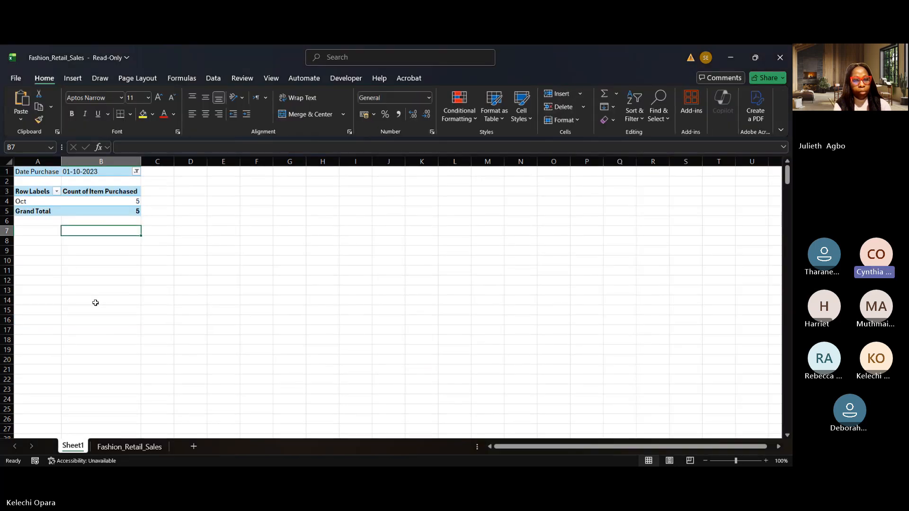
pyautogui.click(137, 171)
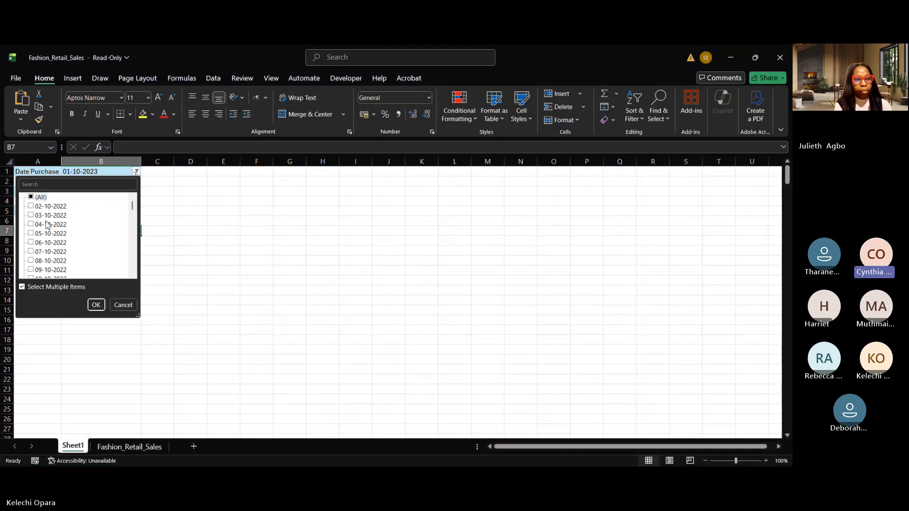
pyautogui.click(31, 199)
pyautogui.click(31, 198)
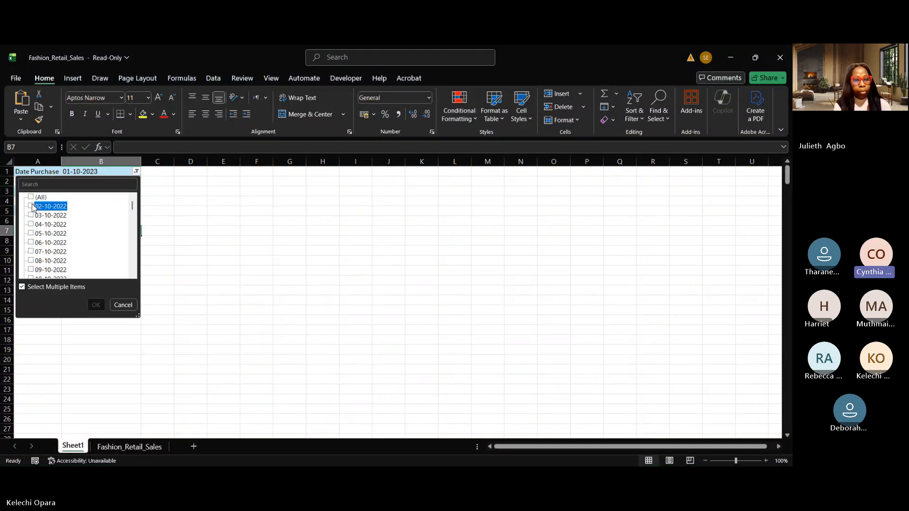
pyautogui.click(31, 206)
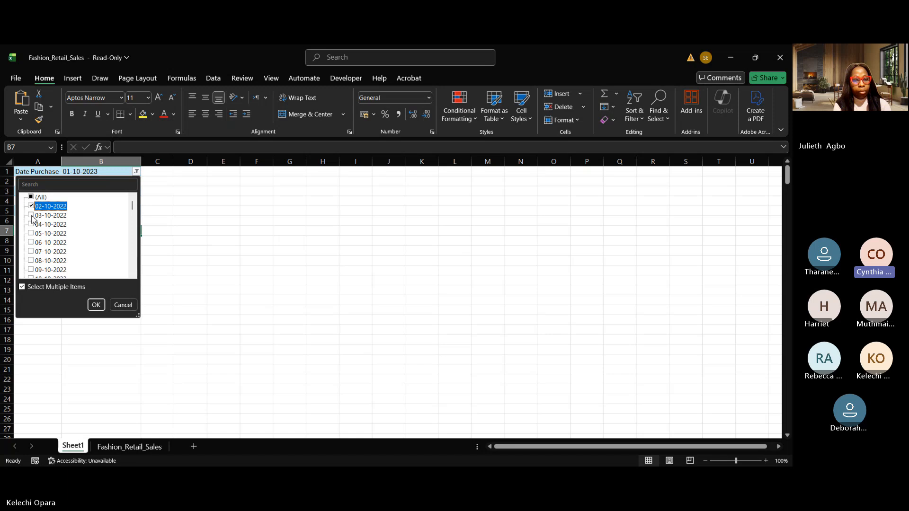
pyautogui.click(31, 215)
pyautogui.click(32, 234)
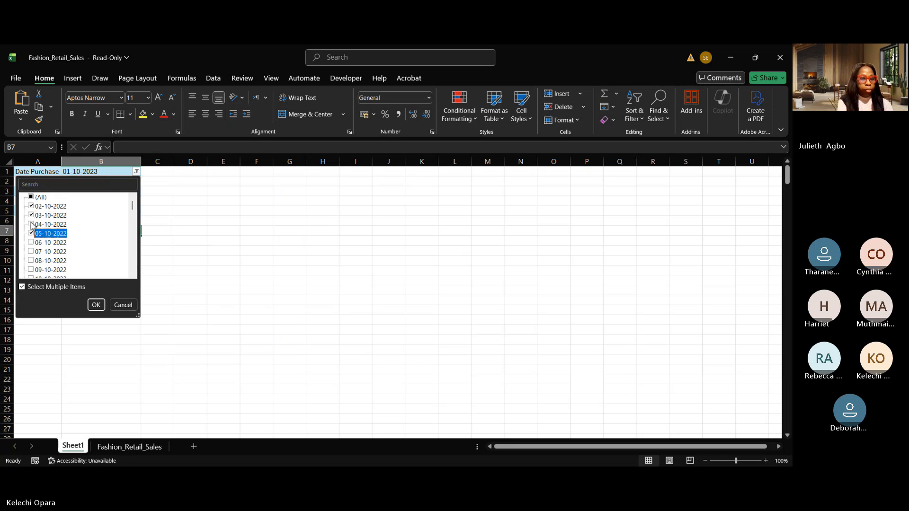
pyautogui.click(32, 224)
pyautogui.click(31, 243)
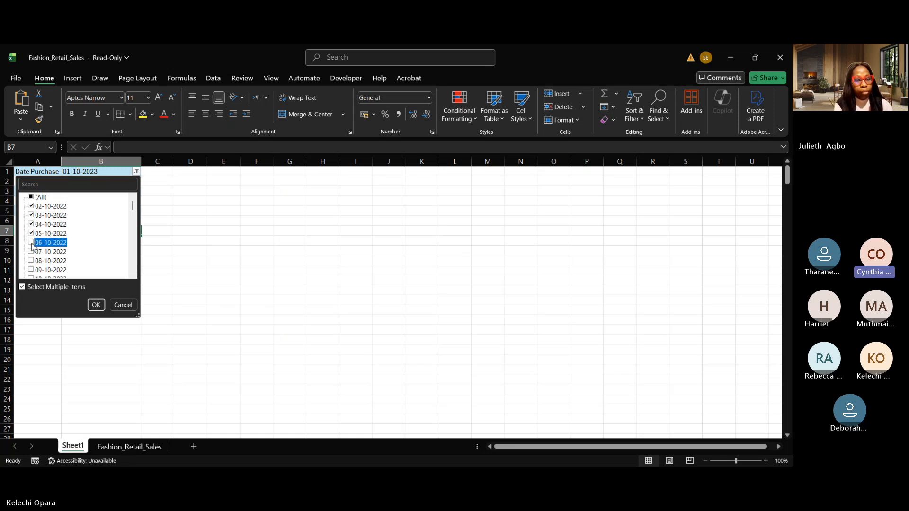
pyautogui.click(32, 251)
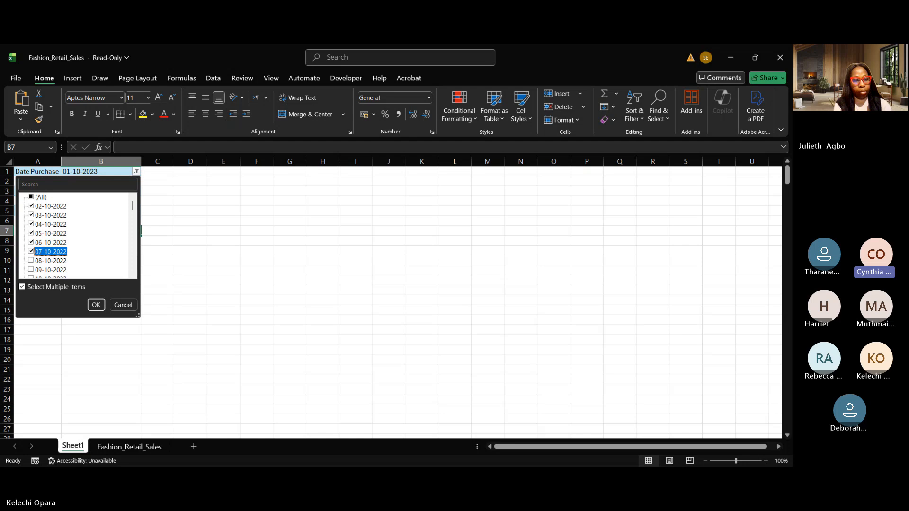
pyautogui.click(124, 305)
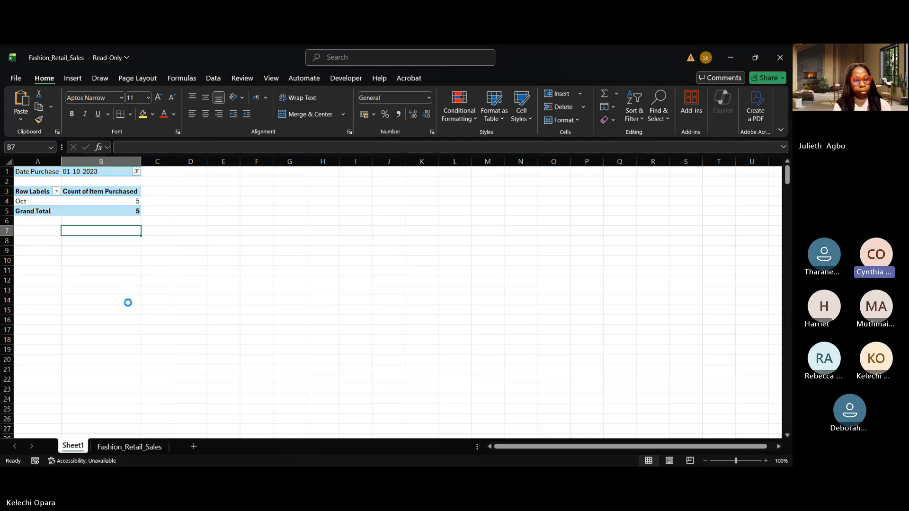
# - Reset the Date Purchase report filter to include all dates and select October's item count
pyautogui.click(135, 172)
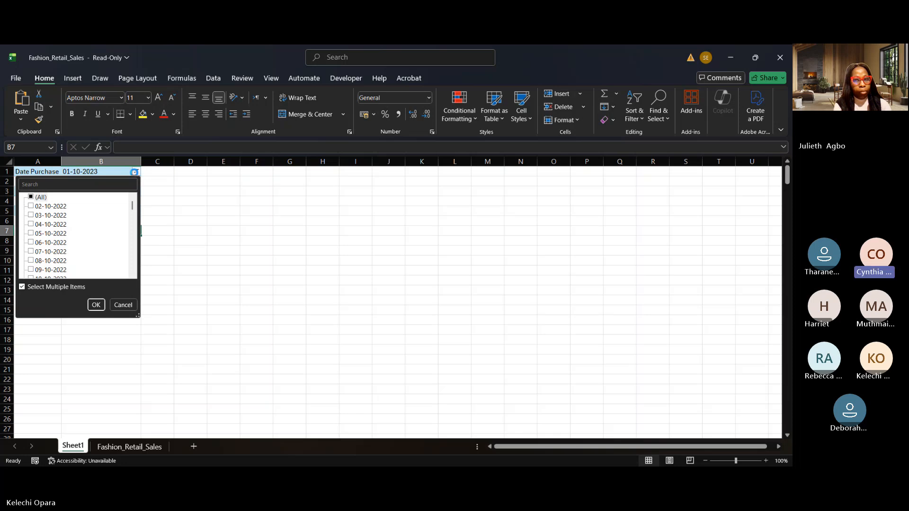
pyautogui.click(31, 198)
pyautogui.click(96, 304)
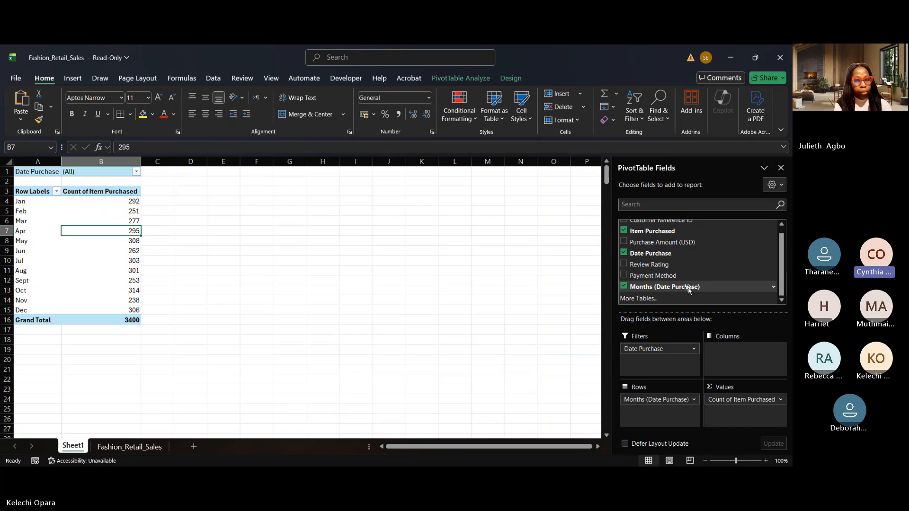
pyautogui.click(100, 289)
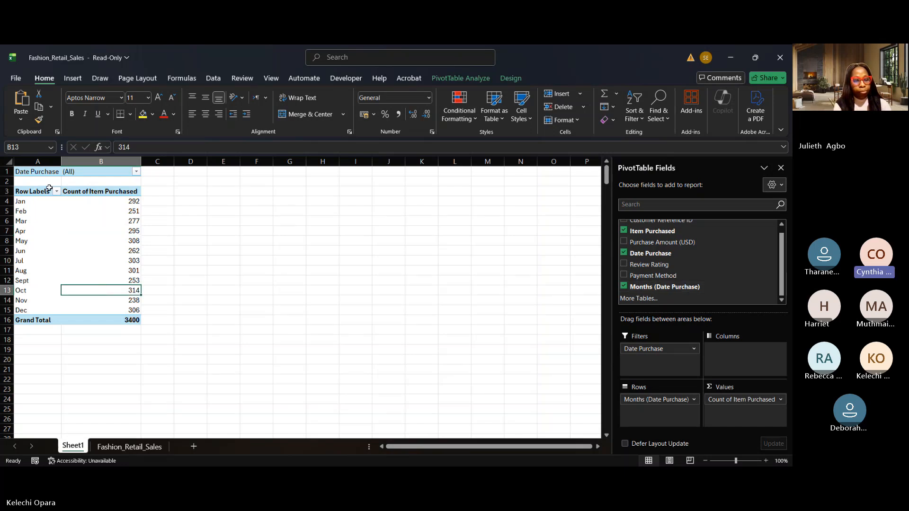
# - Regroup the month row labels by Years, keeping the automatic start and end dates
pyautogui.click(41, 211)
pyautogui.rightClick(41, 211)
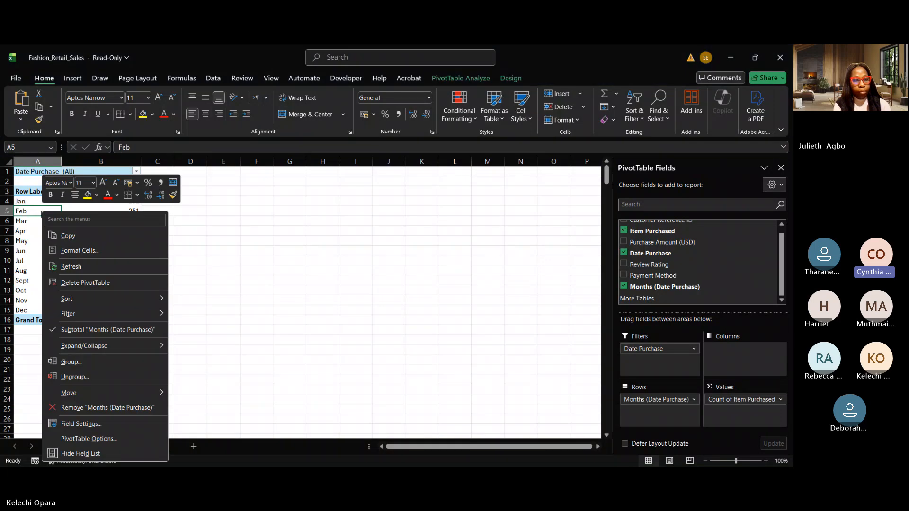
pyautogui.click(108, 365)
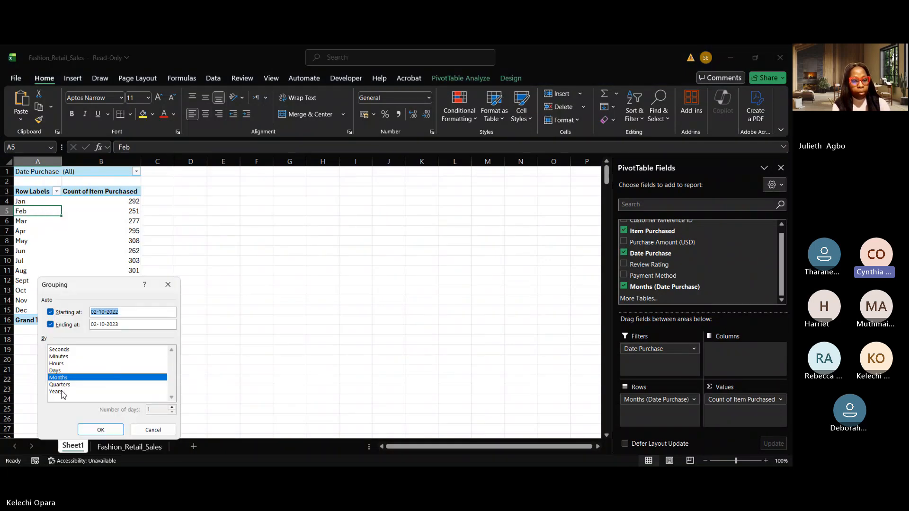
pyautogui.click(112, 429)
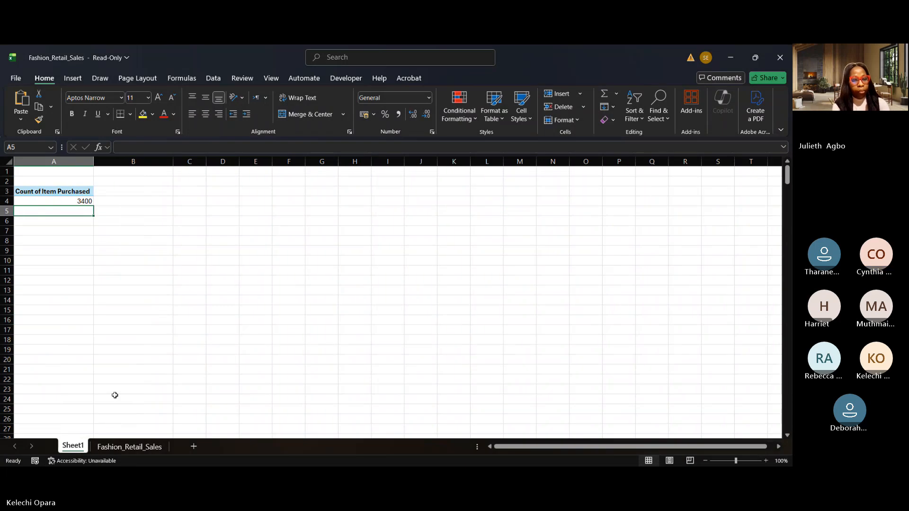
# - Add Years (Date Purchase) to the pivot table rows and select the item counts for 2023 and 2022
pyautogui.click(59, 200)
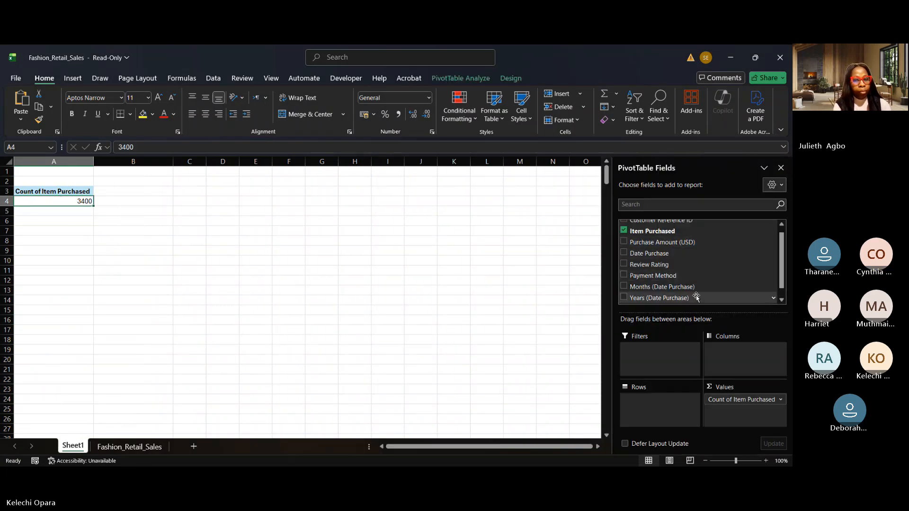
pyautogui.moveTo(666, 295); pyautogui.dragTo(651, 399)
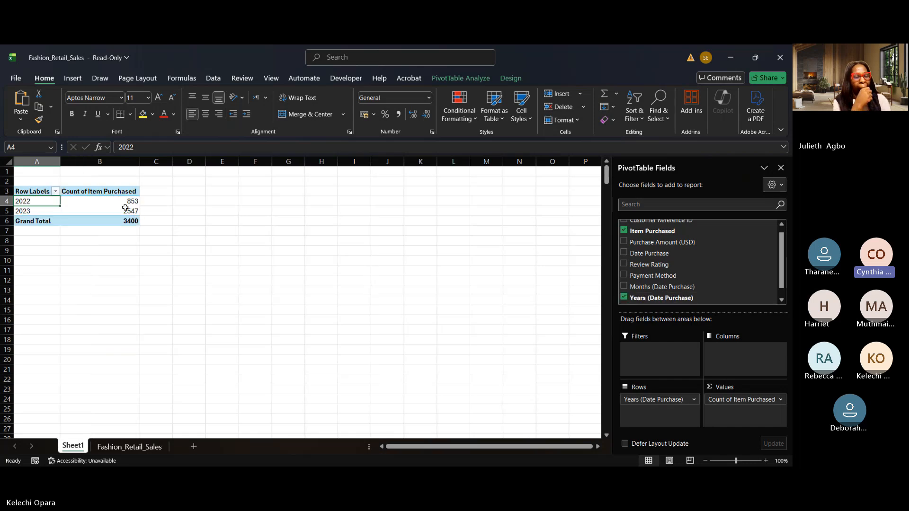
pyautogui.click(127, 209)
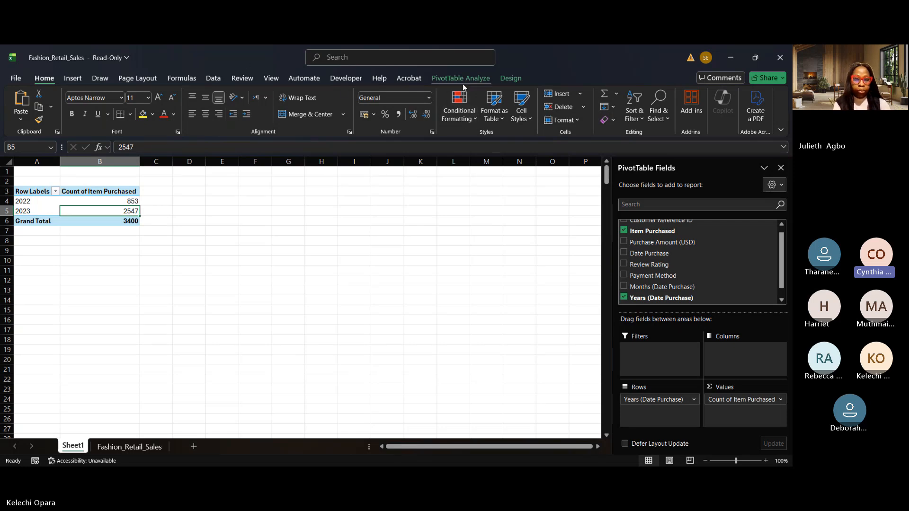
pyautogui.press('Up')
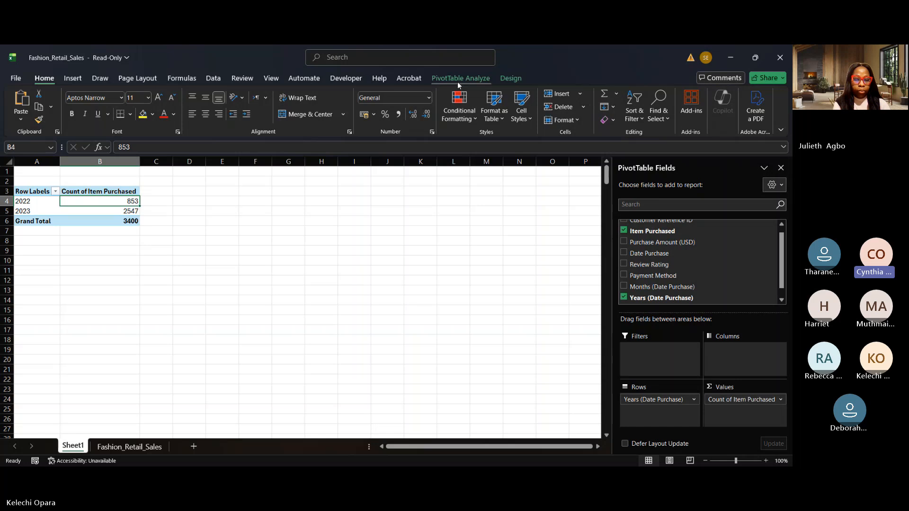
# - Examine the pivot table's calculation commands, data source range and general options
pyautogui.click(459, 79)
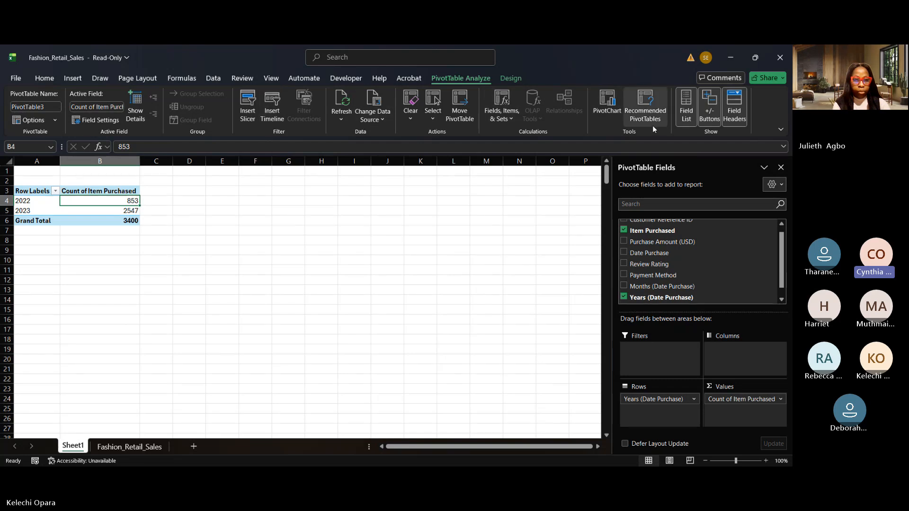
pyautogui.click(516, 120)
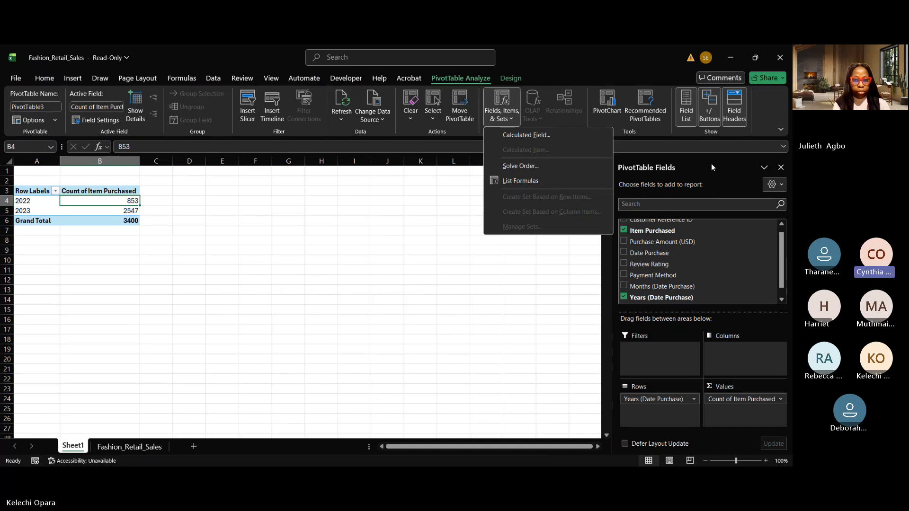
pyautogui.click(533, 320)
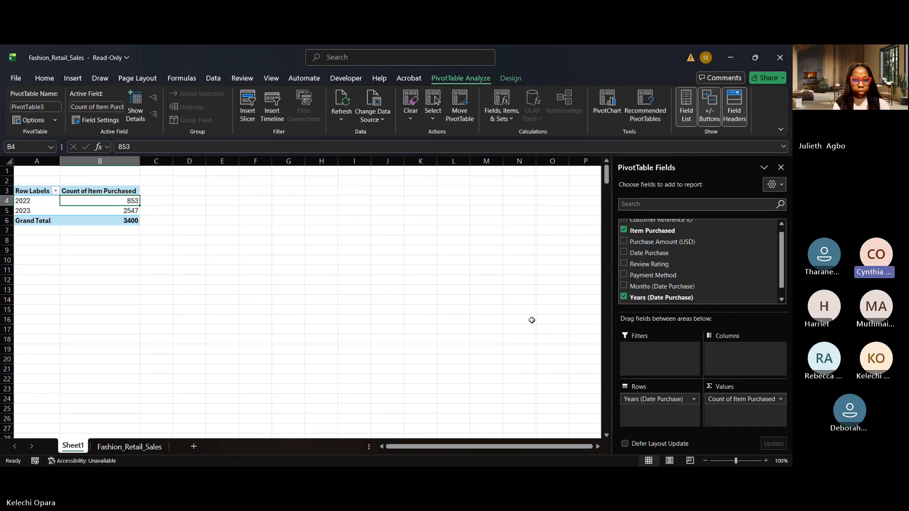
pyautogui.click(382, 122)
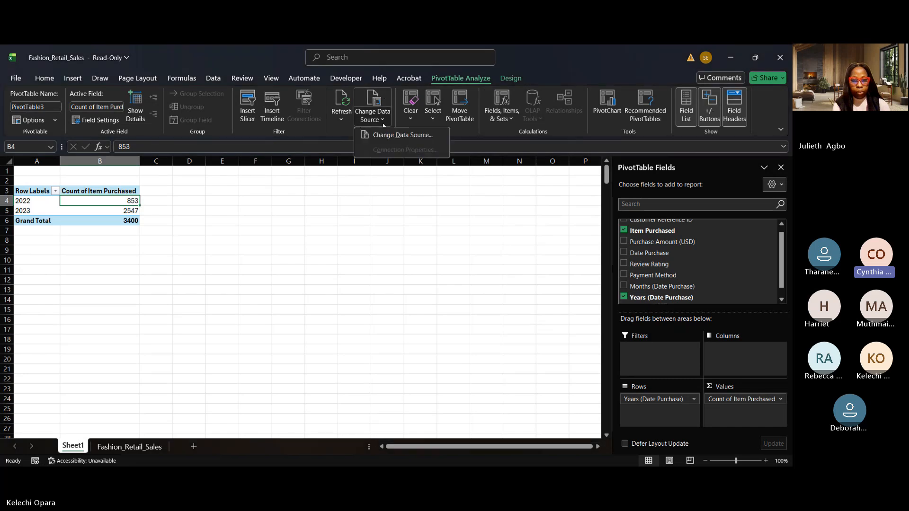
pyautogui.click(390, 137)
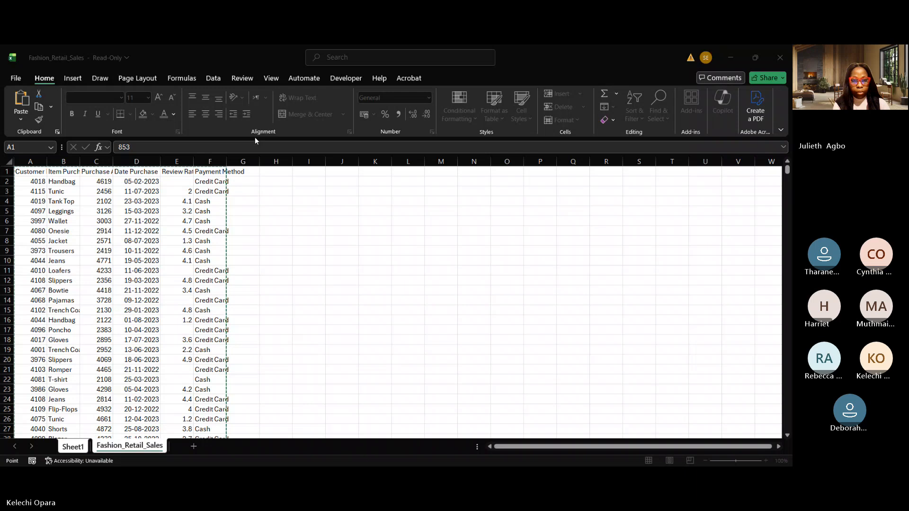
pyautogui.press('BackSpace')
pyautogui.press('Escape')
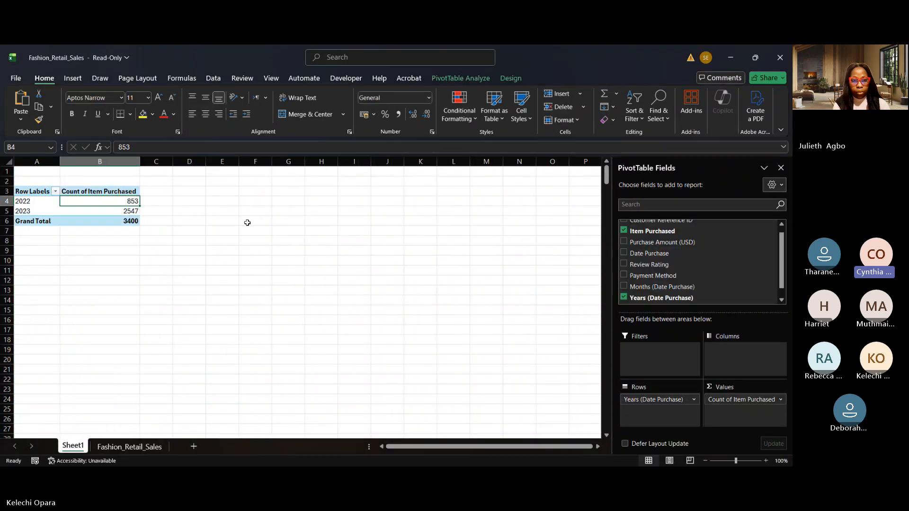
pyautogui.click(470, 78)
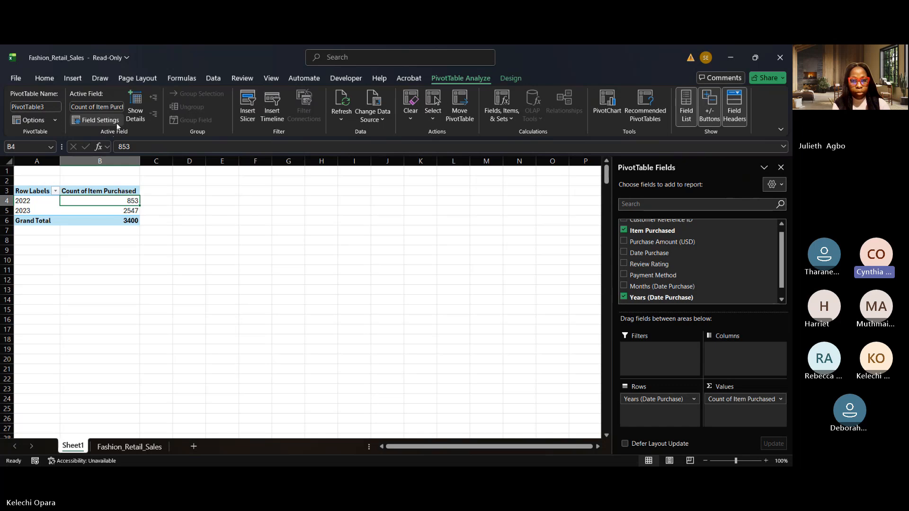
pyautogui.click(59, 121)
pyautogui.click(261, 197)
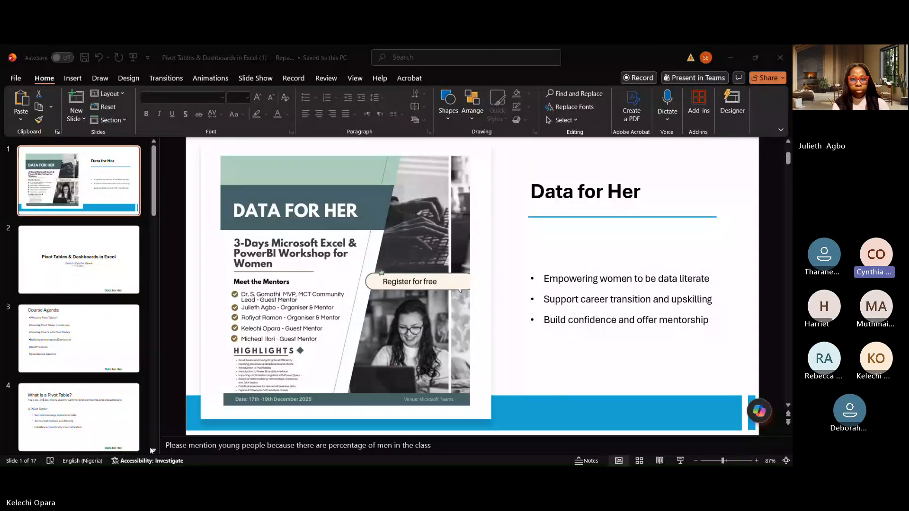
# - Switch to the Pivot Tables & Dashboards in Excel presentation in PowerPoint and look through its first slides
pyautogui.click(151, 449)
pyautogui.scroll(-3, 152, 449)
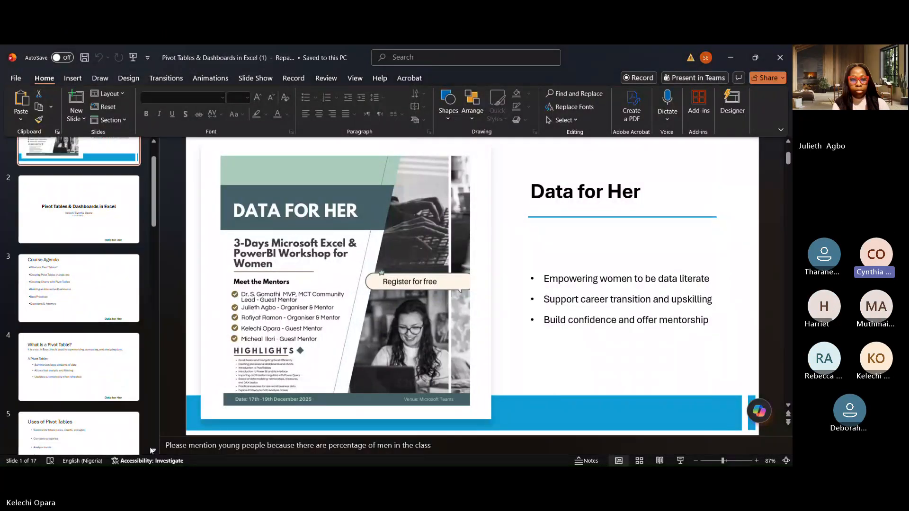
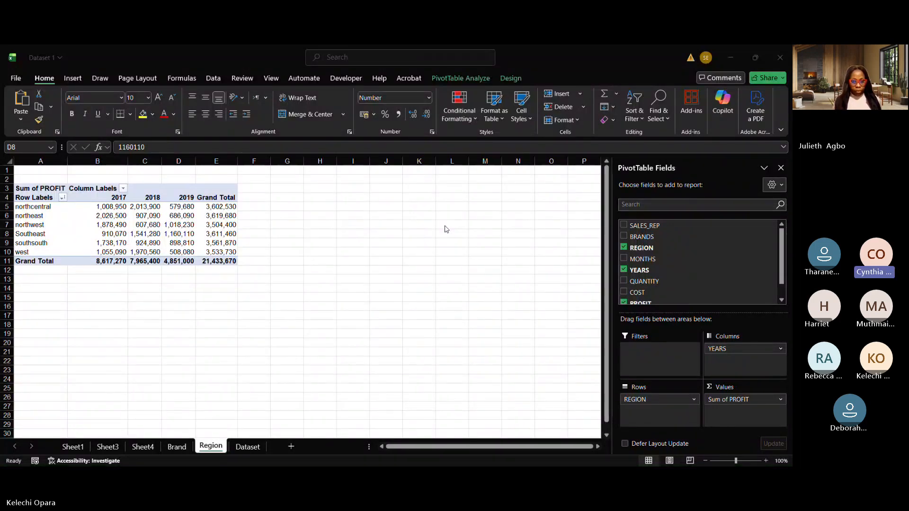
# - In the Dataset 1 workbook in Excel, compare the tools available inside and outside the region profit pivot table
pyautogui.click(200, 235)
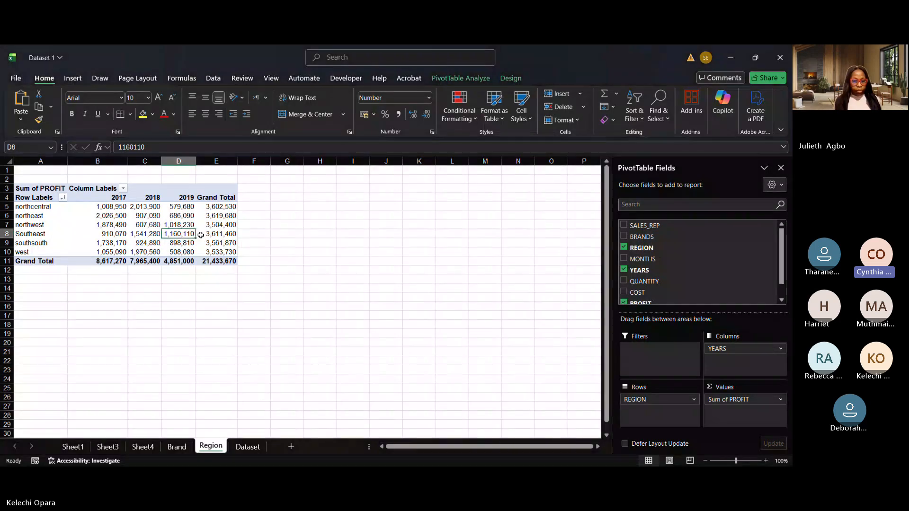
pyautogui.moveTo(201, 236)
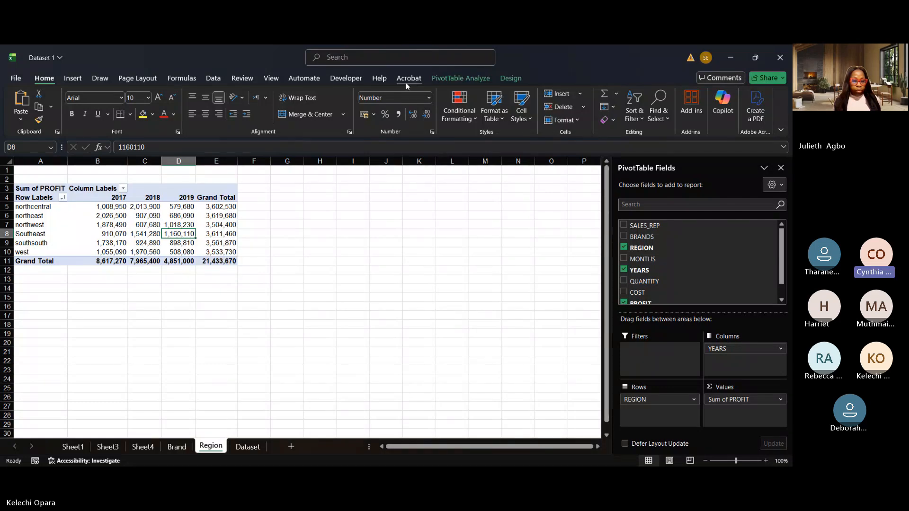
pyautogui.click(467, 77)
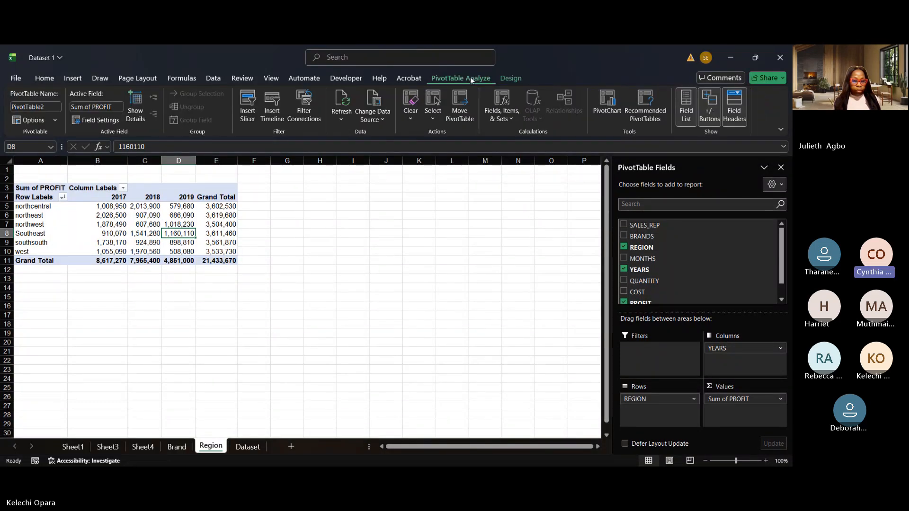
pyautogui.click(168, 216)
pyautogui.click(398, 268)
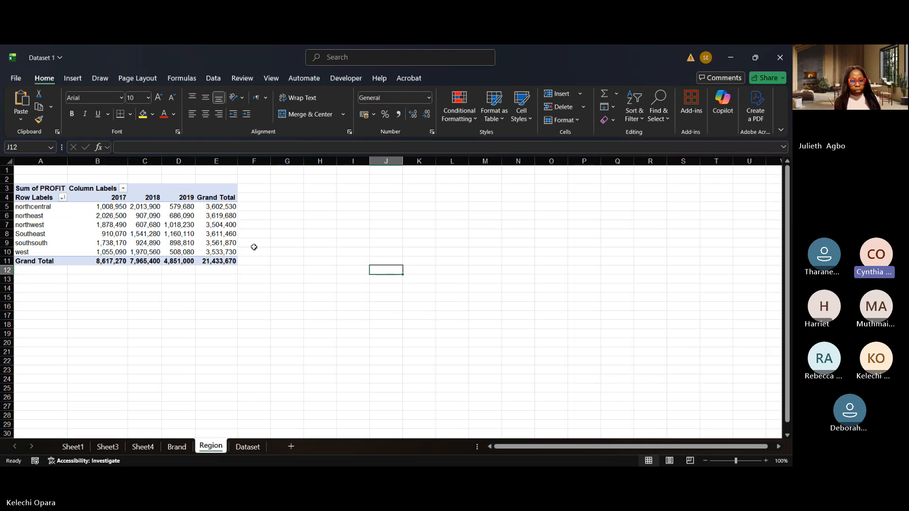
# - Insert a Clustered Column PivotChart of profit by region and year, and enlarge it to about 17.48 cm wide and 8.62 cm high
pyautogui.click(189, 239)
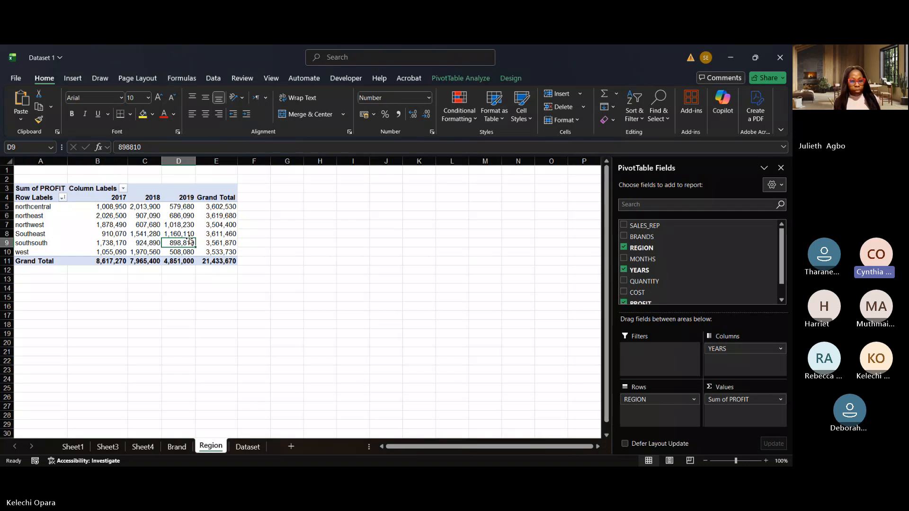
pyautogui.click(177, 225)
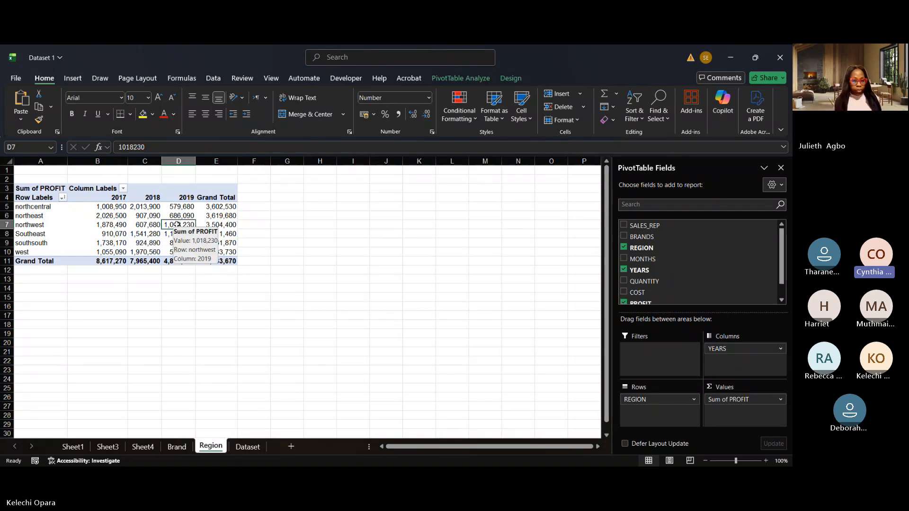
pyautogui.click(461, 79)
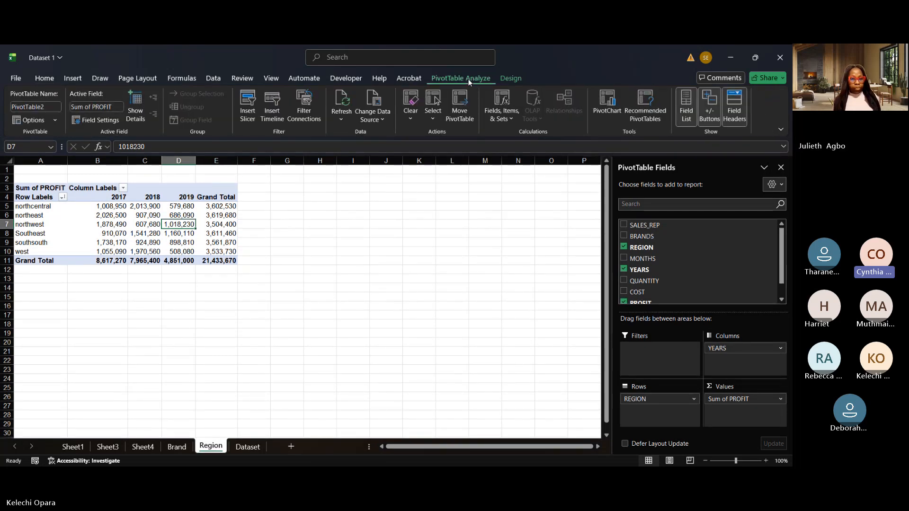
pyautogui.click(607, 106)
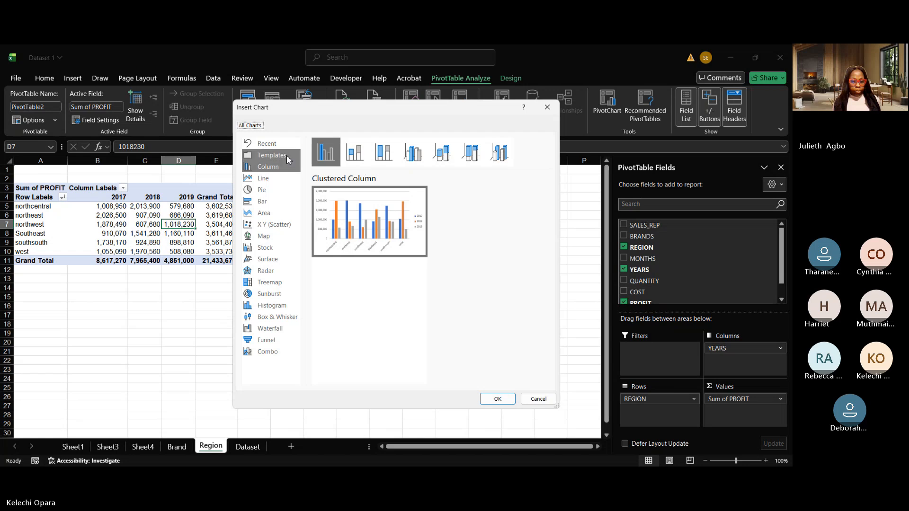
pyautogui.click(268, 180)
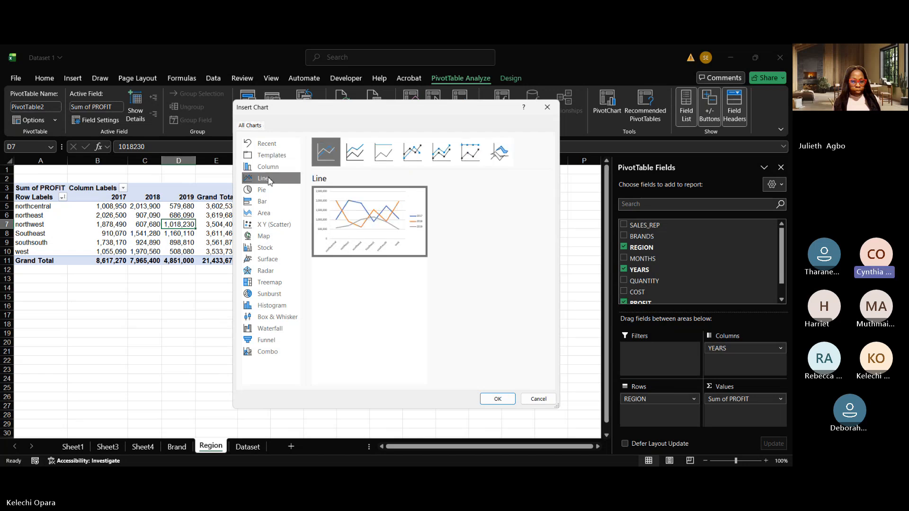
pyautogui.click(273, 203)
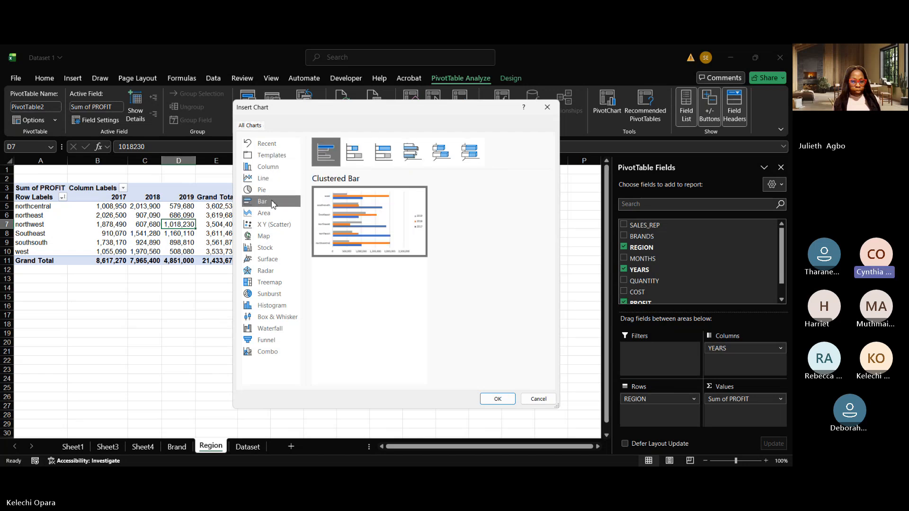
pyautogui.click(268, 170)
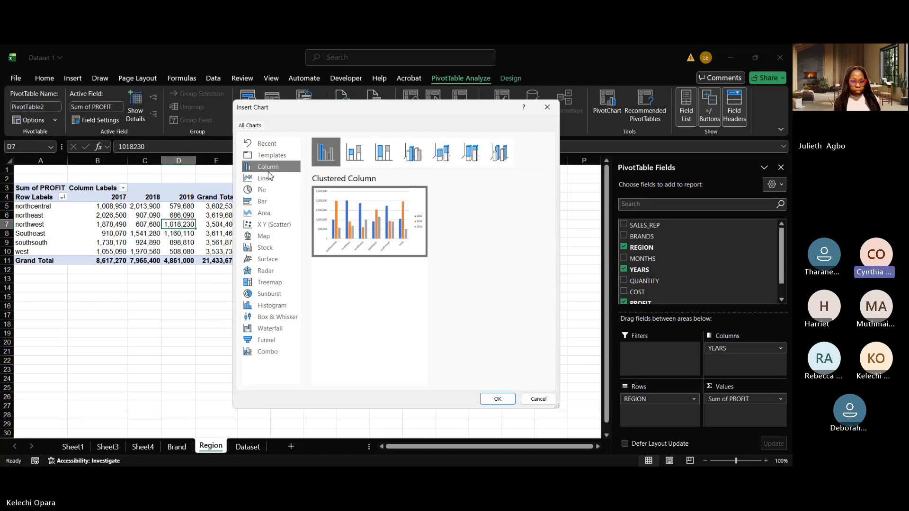
pyautogui.click(497, 400)
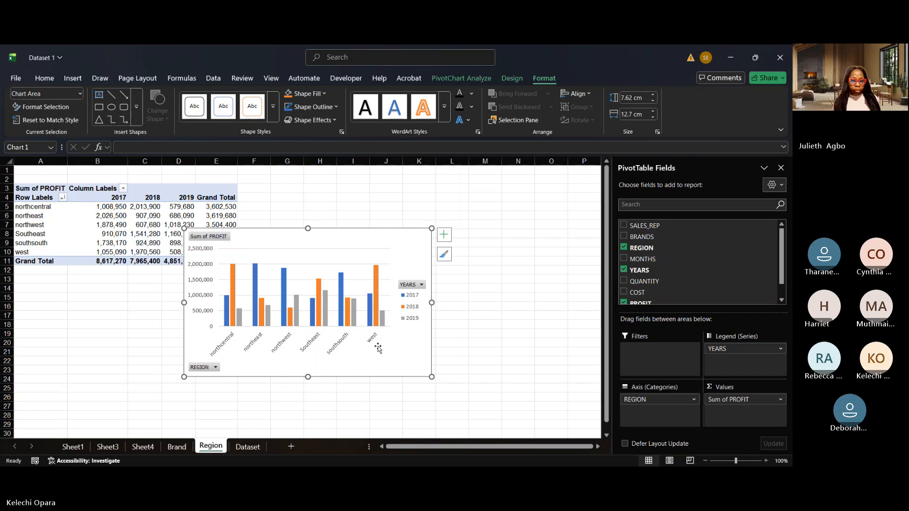
pyautogui.moveTo(431, 303); pyautogui.dragTo(530, 316)
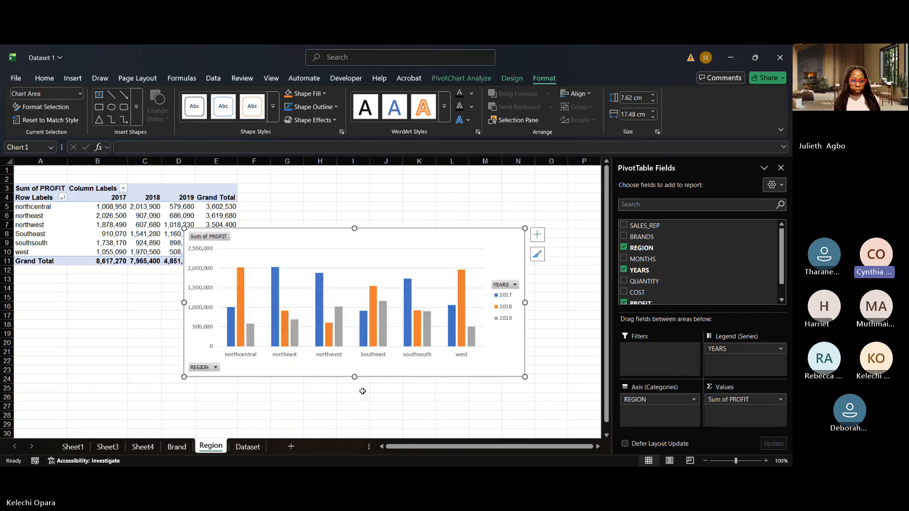
pyautogui.moveTo(354, 377); pyautogui.dragTo(356, 396)
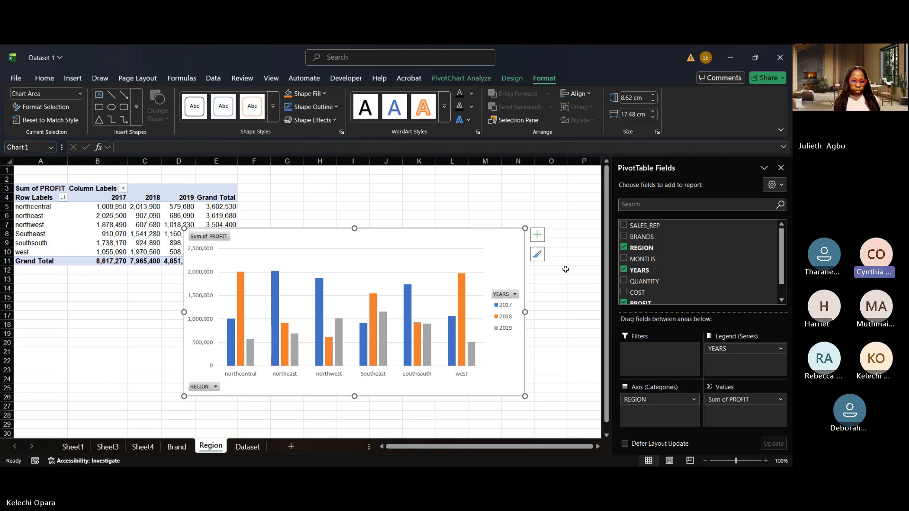
# - Move the YEARS field from the legend to the report filter and filter the region profit to 2019 only
pyautogui.moveTo(639, 270); pyautogui.dragTo(642, 350)
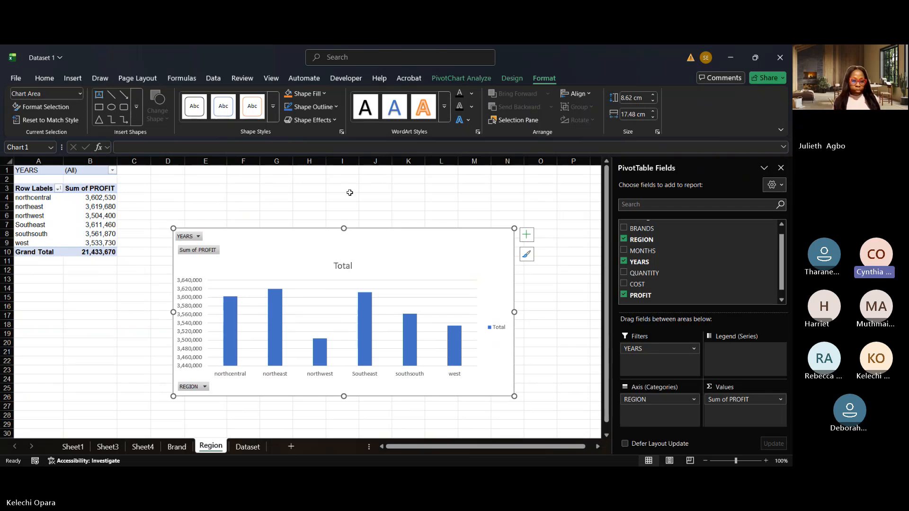
pyautogui.click(113, 171)
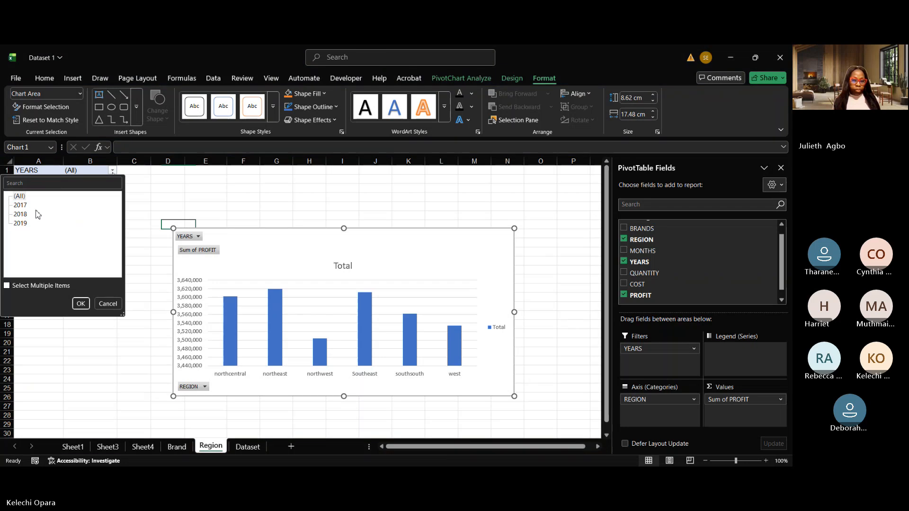
pyautogui.click(6, 286)
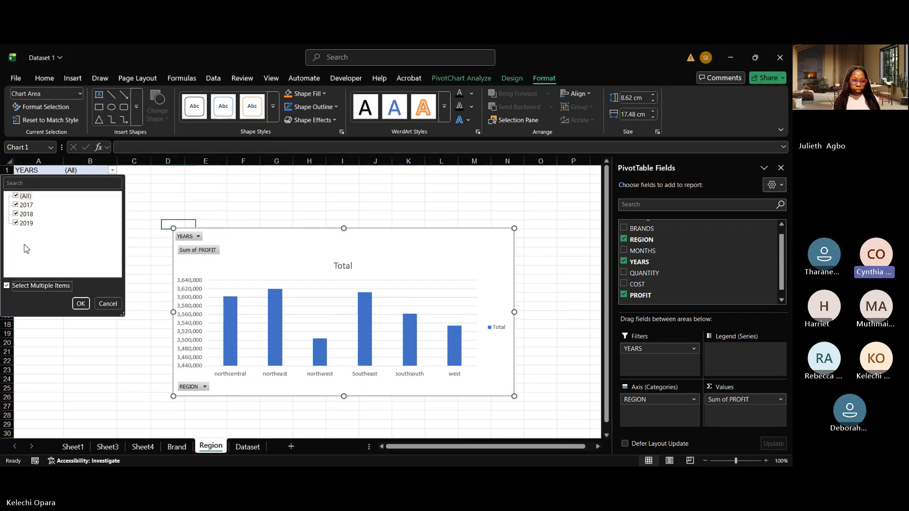
pyautogui.click(15, 196)
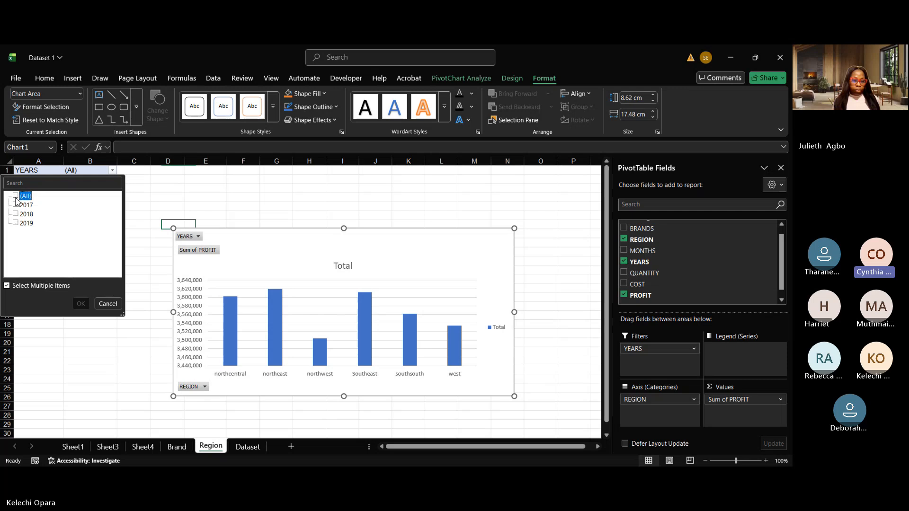
pyautogui.click(16, 223)
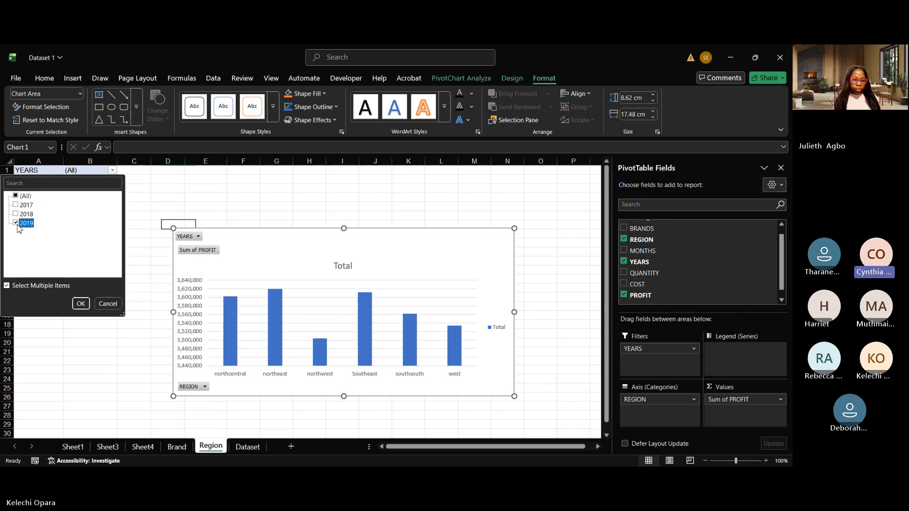
pyautogui.click(80, 304)
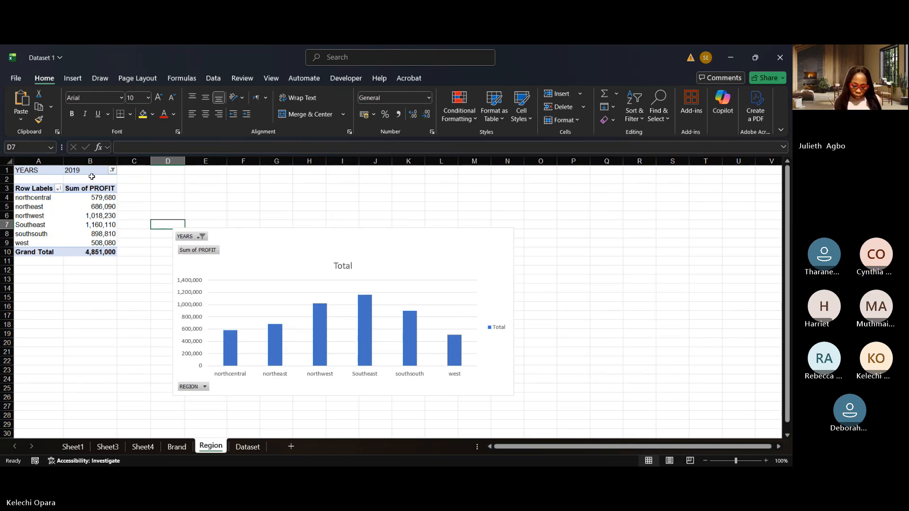
# - Add 2018 to the years selected in the YEARS report filter
pyautogui.click(112, 170)
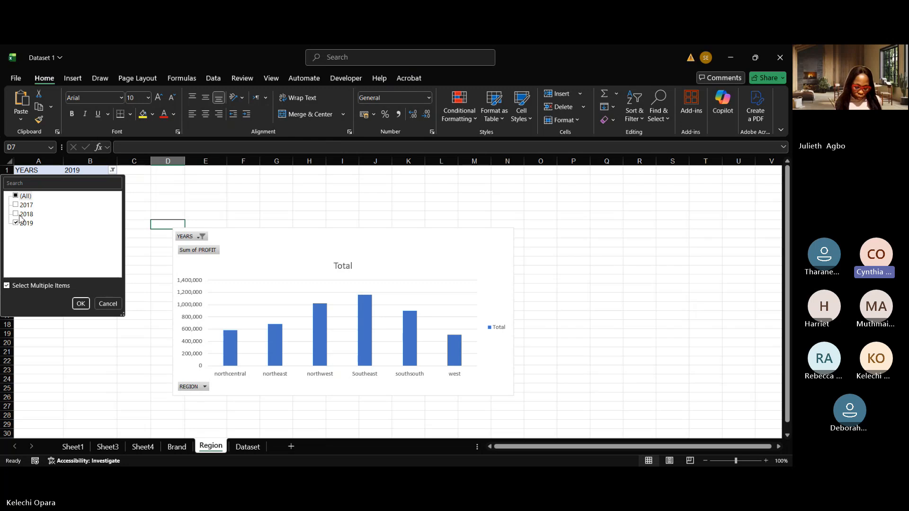
pyautogui.click(16, 214)
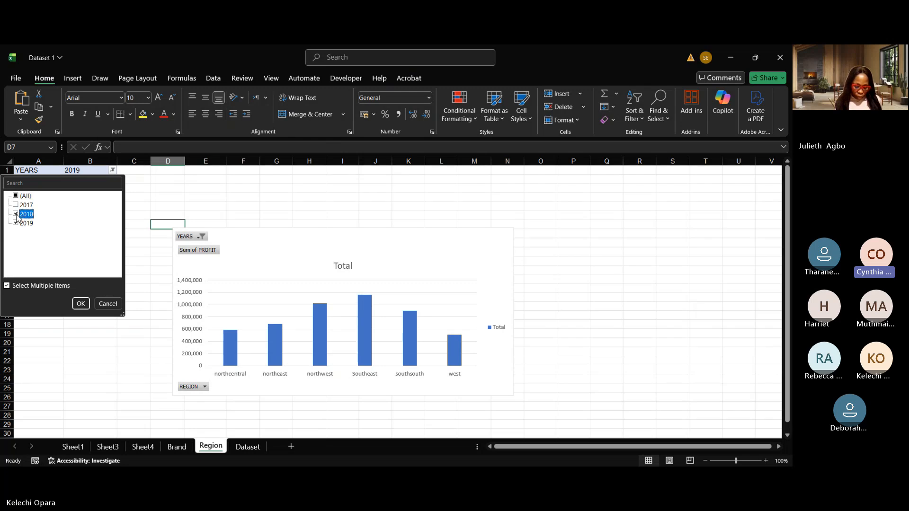
pyautogui.click(80, 303)
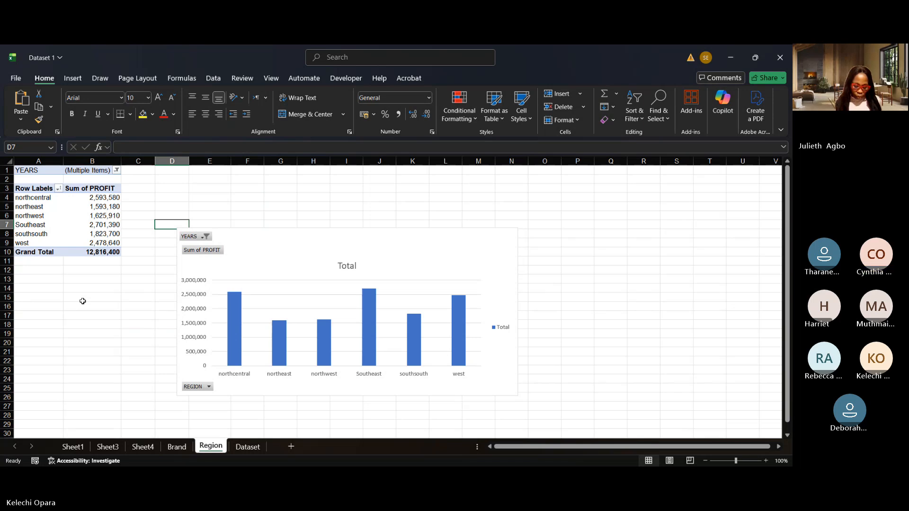
# - Undo both year filter selections and the move of YEARS to the report filter
pyautogui.hotkey('ctrl', 'z')
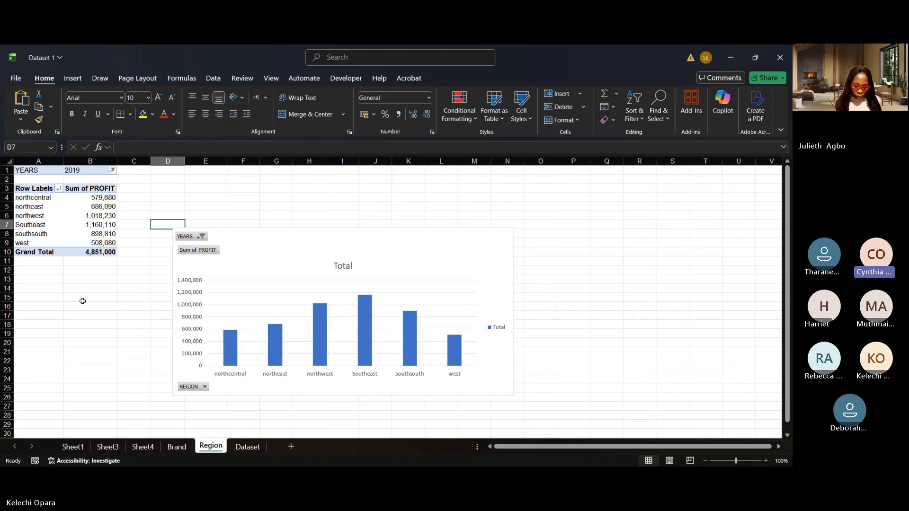
pyautogui.hotkey('ctrl', 'z')
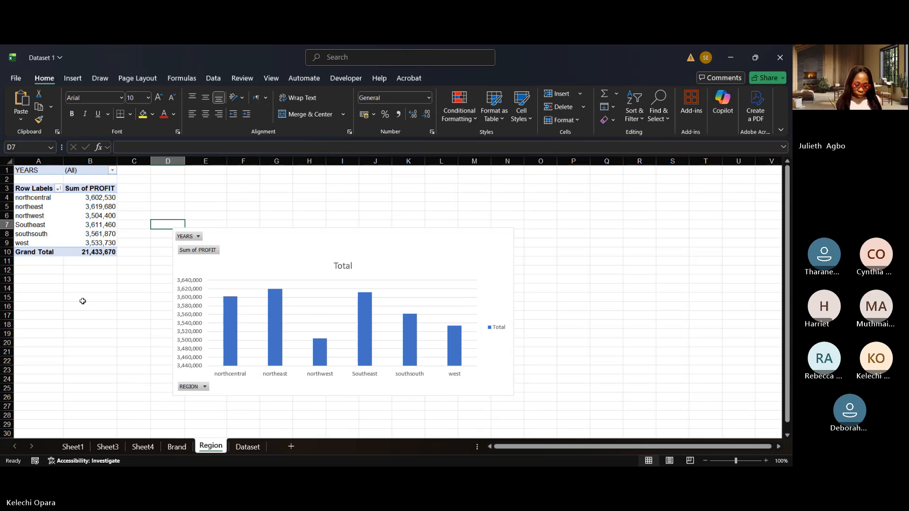
pyautogui.hotkey('ctrl', 'z')
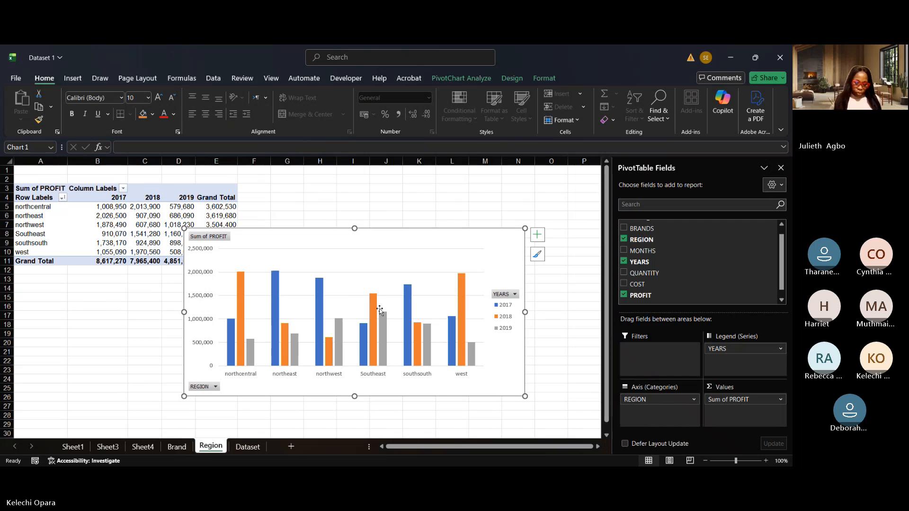
# - Look at the placement options for the chart title and close the PivotTable Fields pane
pyautogui.click(535, 236)
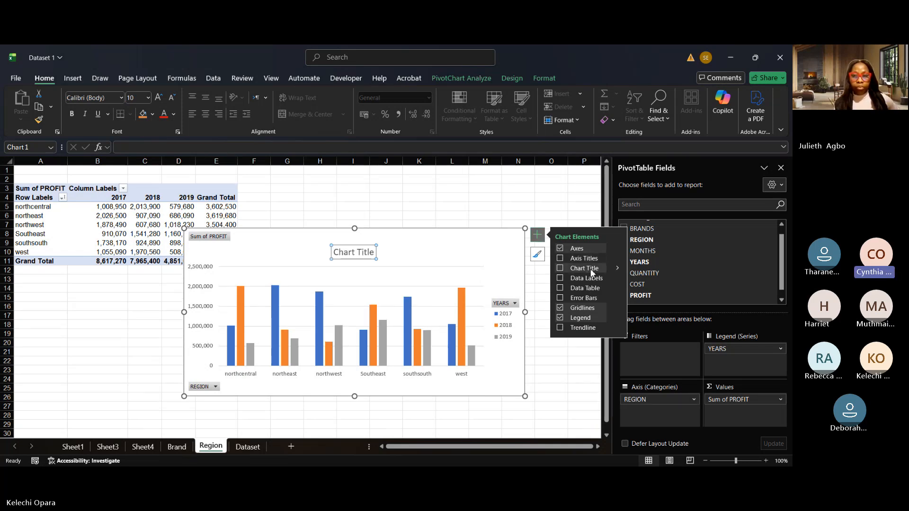
pyautogui.click(616, 269)
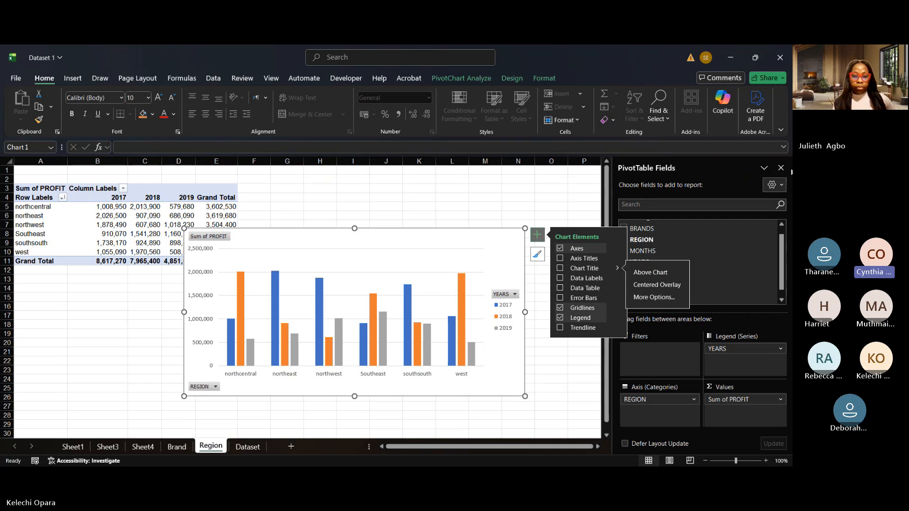
pyautogui.click(781, 168)
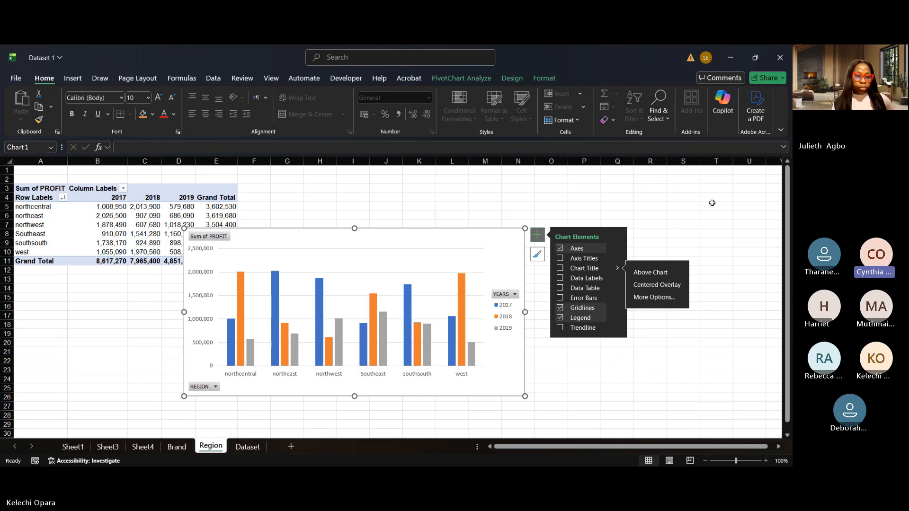
pyautogui.click(733, 220)
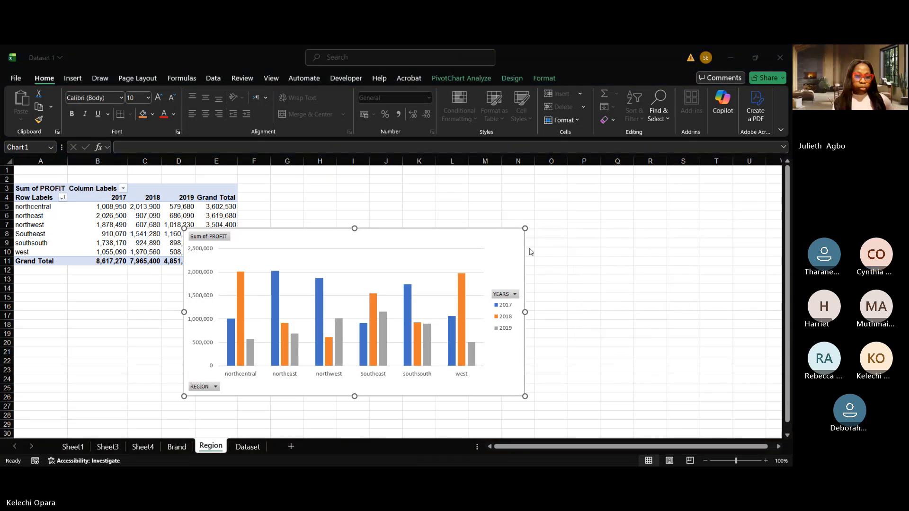
# - Add axis titles to the PivotChart and place a chart title above the chart
pyautogui.click(504, 239)
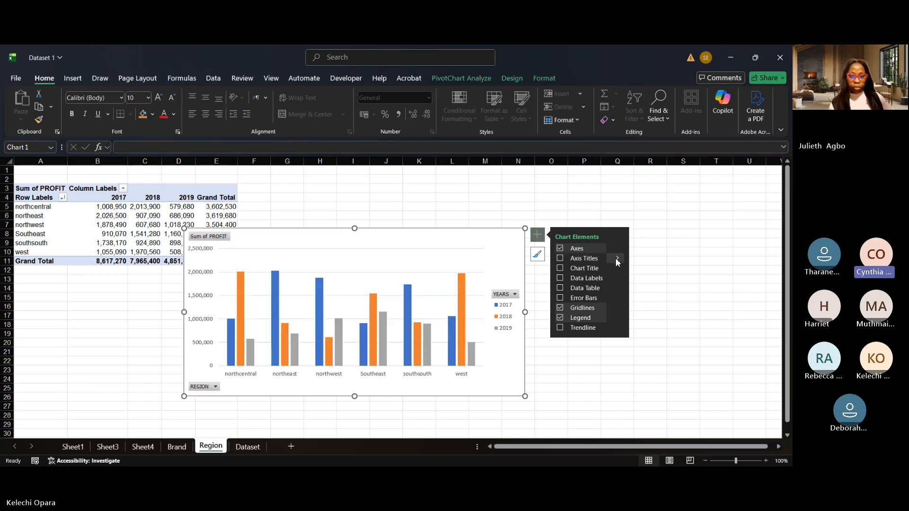
pyautogui.click(575, 258)
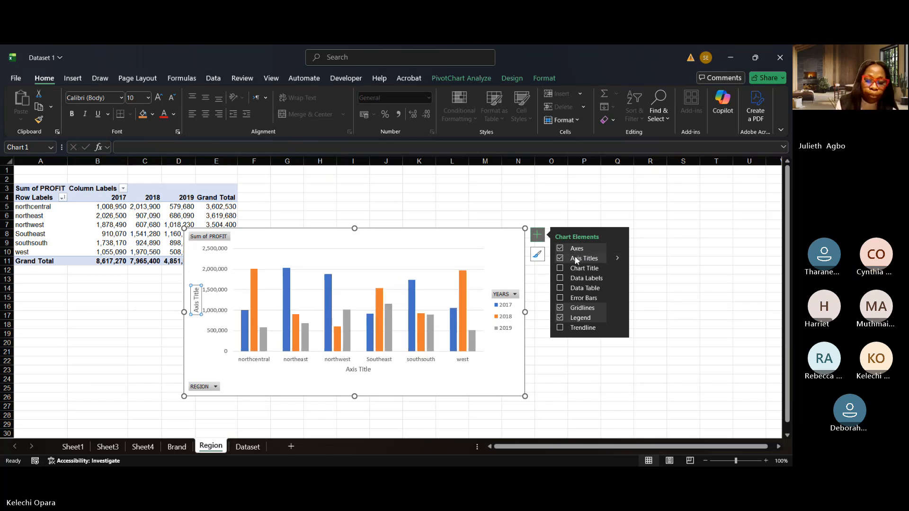
pyautogui.click(618, 268)
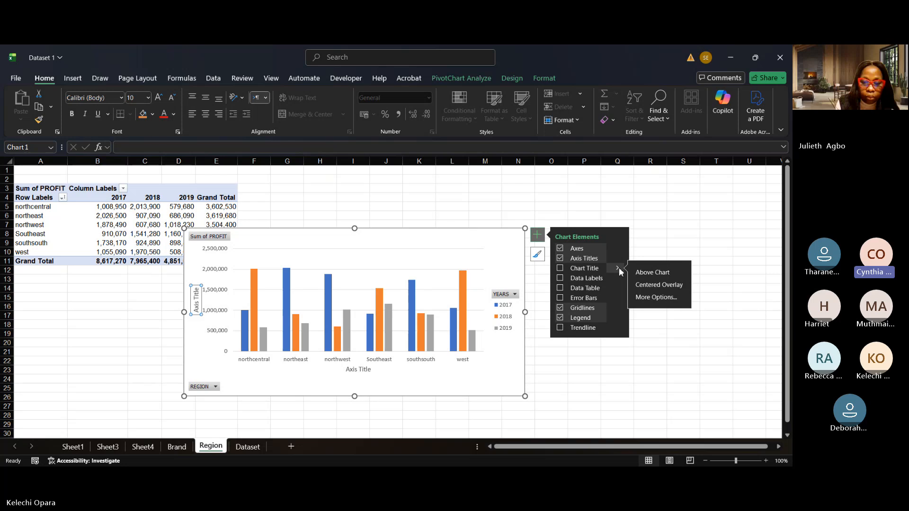
pyautogui.click(666, 279)
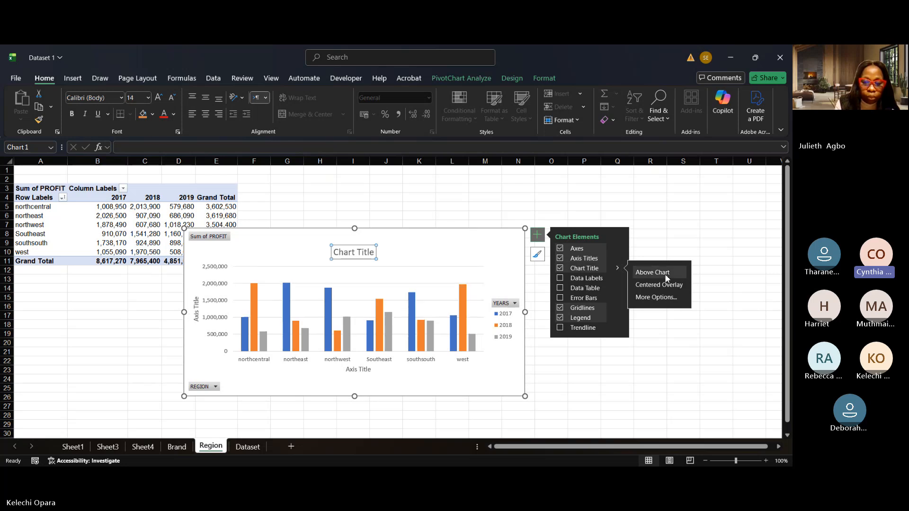
# - Replace the placeholder chart title text with "Sales by Region"
pyautogui.click(373, 252)
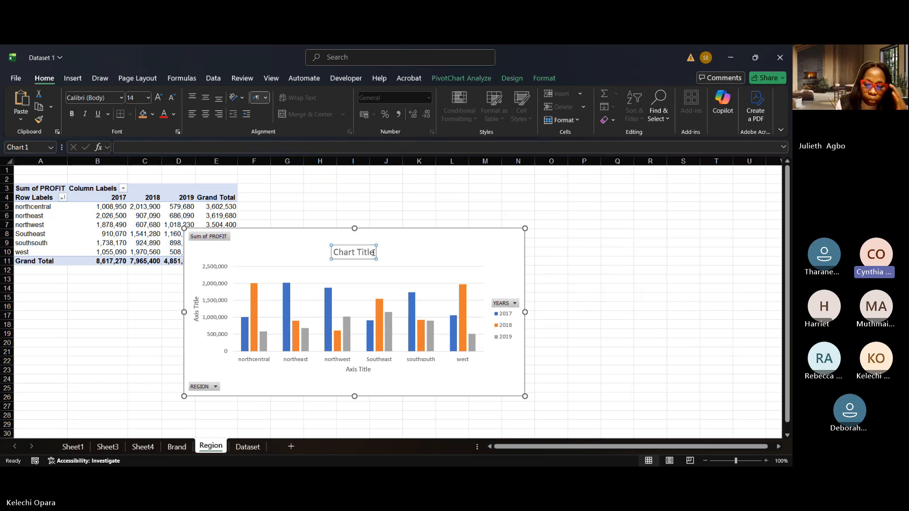
pyautogui.press('BackSpace')
pyautogui.press('BackSpace')
pyautogui.press('BackSpace')
pyautogui.press('BackSpace')
pyautogui.press('BackSpace')
pyautogui.press('BackSpace')
pyautogui.press('BackSpace')
pyautogui.press('BackSpace')
pyautogui.press('BackSpace')
pyautogui.press('BackSpace')
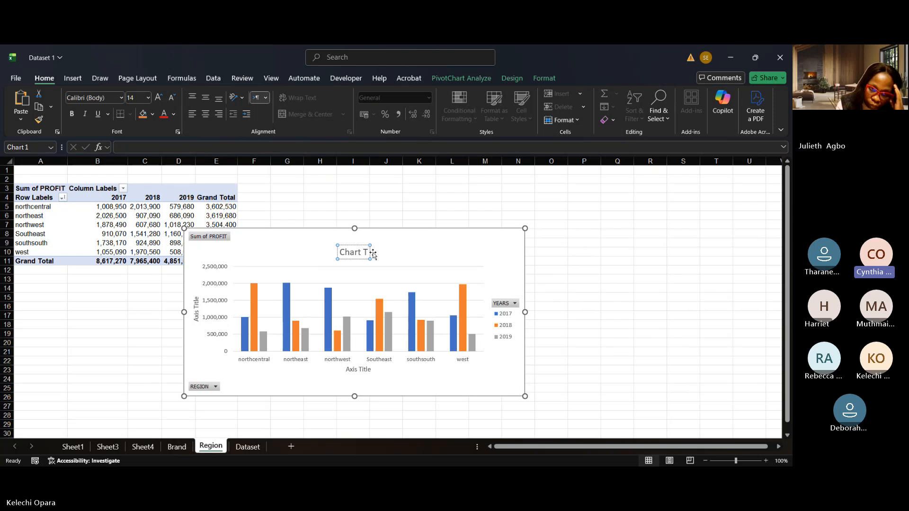
pyautogui.press('BackSpace')
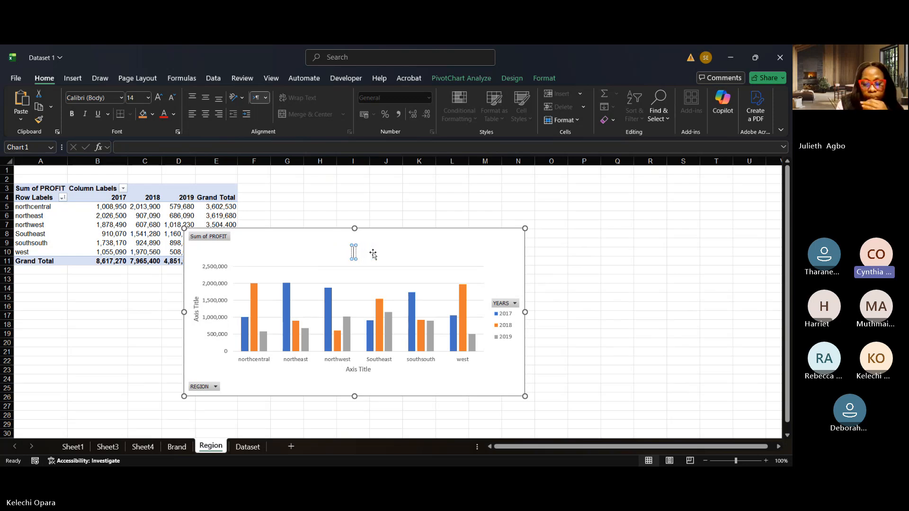
pyautogui.write('Sales')
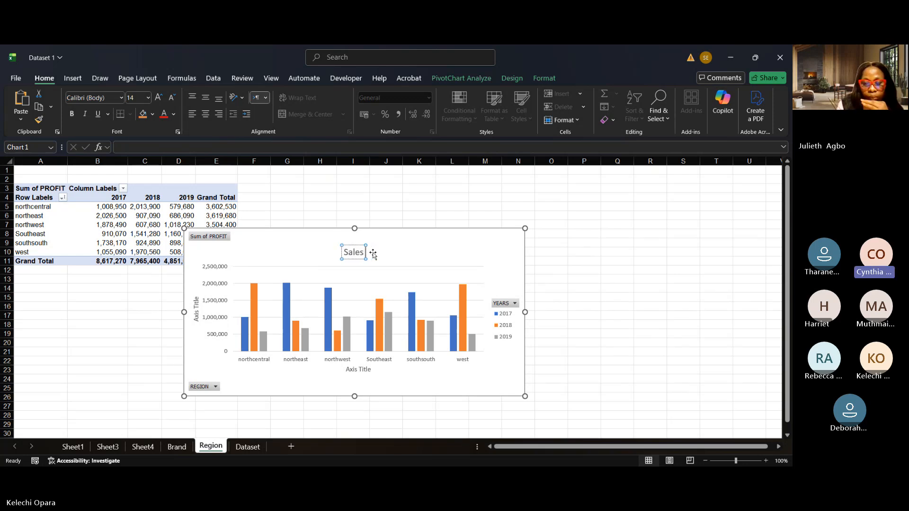
pyautogui.write(' by Region')
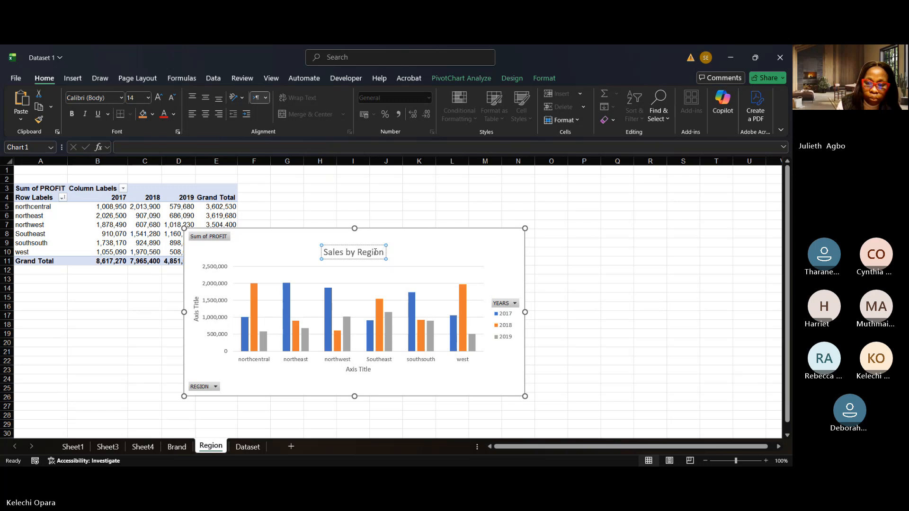
# - Make the whole "Sales by Region" chart title bold
pyautogui.moveTo(384, 251); pyautogui.dragTo(321, 253)
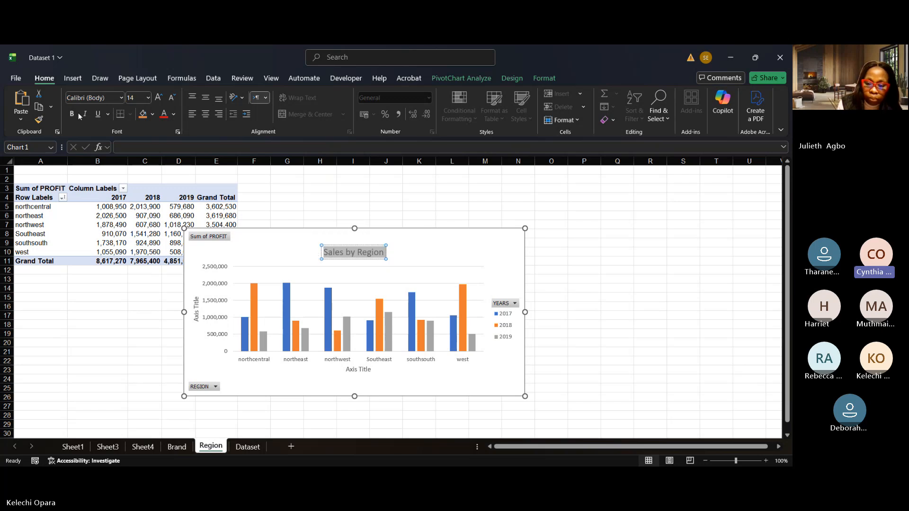
pyautogui.click(72, 115)
pyautogui.click(522, 190)
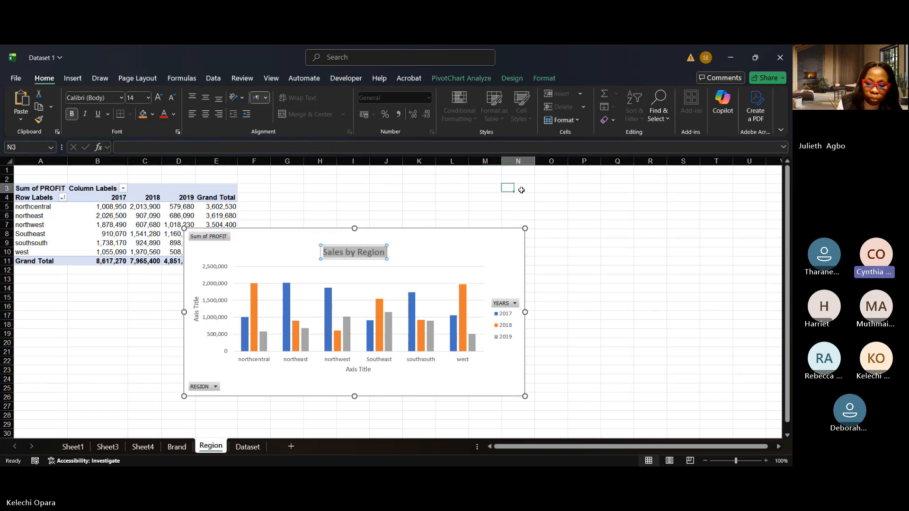
pyautogui.click(382, 252)
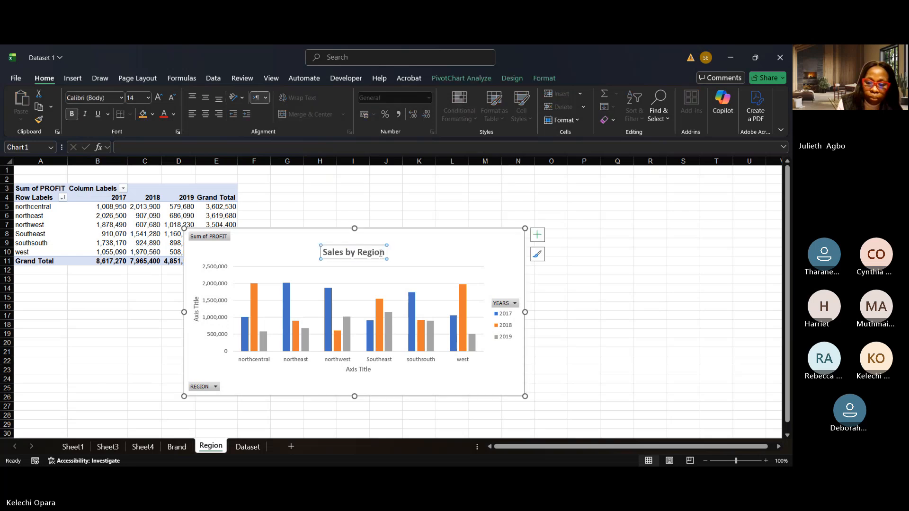
# - Try a data table on the chart without and with legend keys, and remove the data table again
pyautogui.click(538, 235)
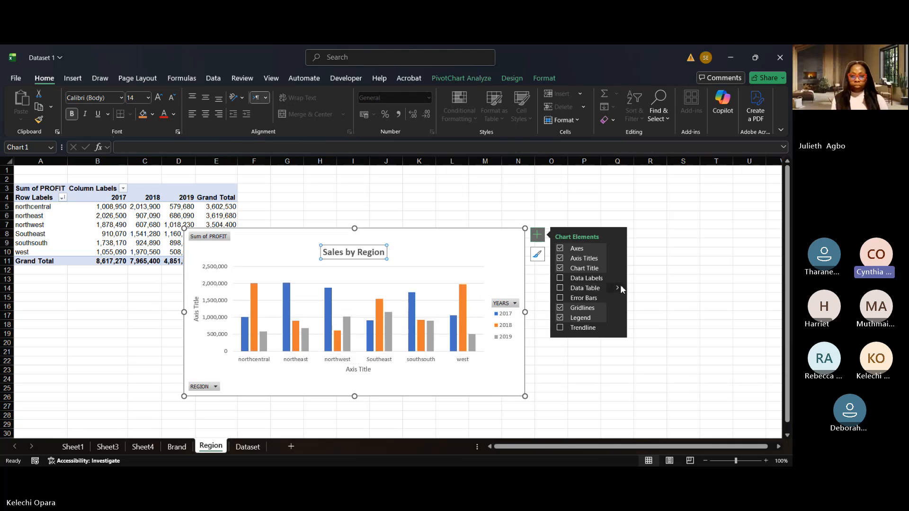
pyautogui.moveTo(619, 288)
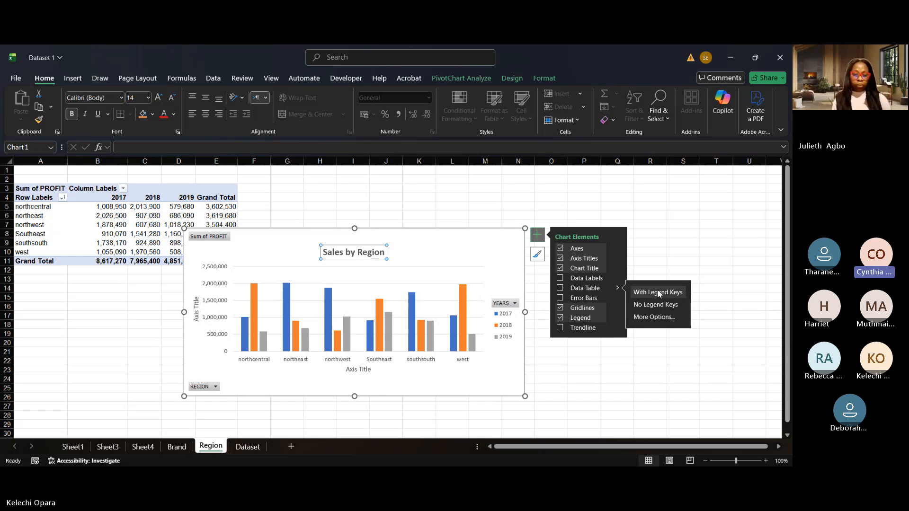
pyautogui.click(652, 304)
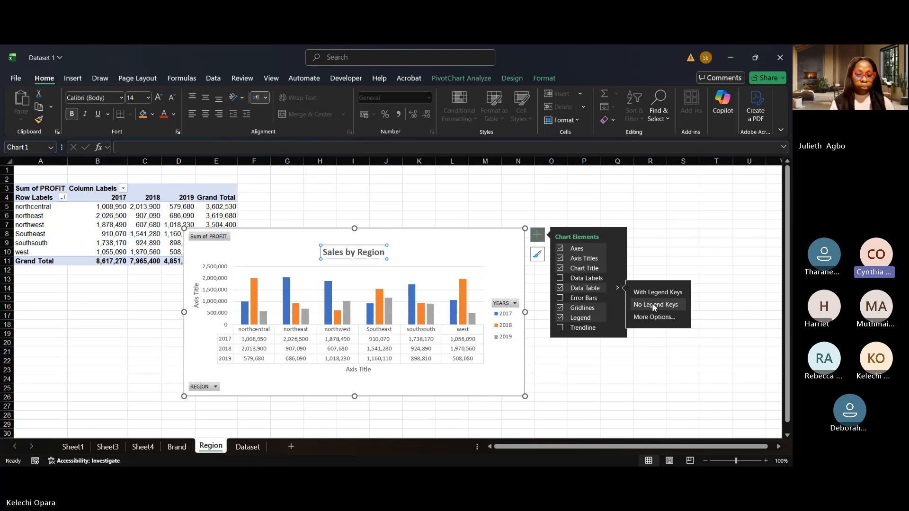
pyautogui.click(653, 292)
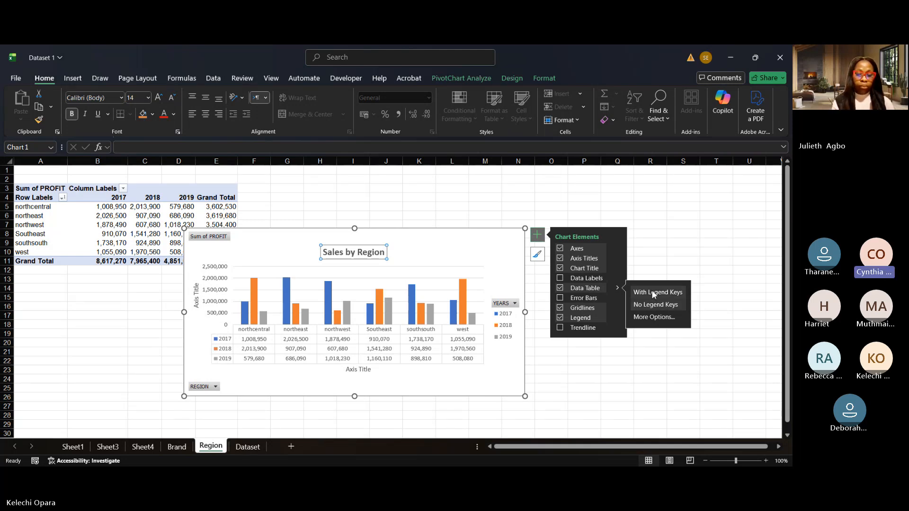
pyautogui.click(651, 305)
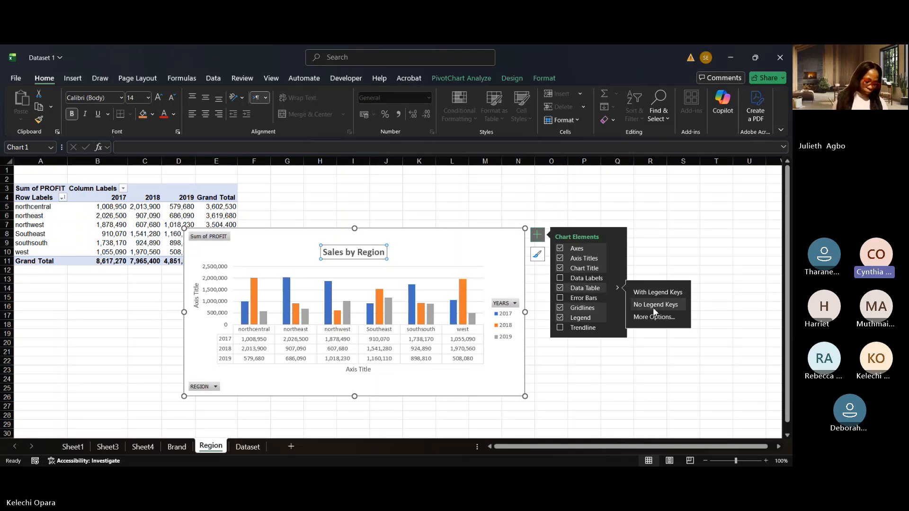
pyautogui.click(560, 288)
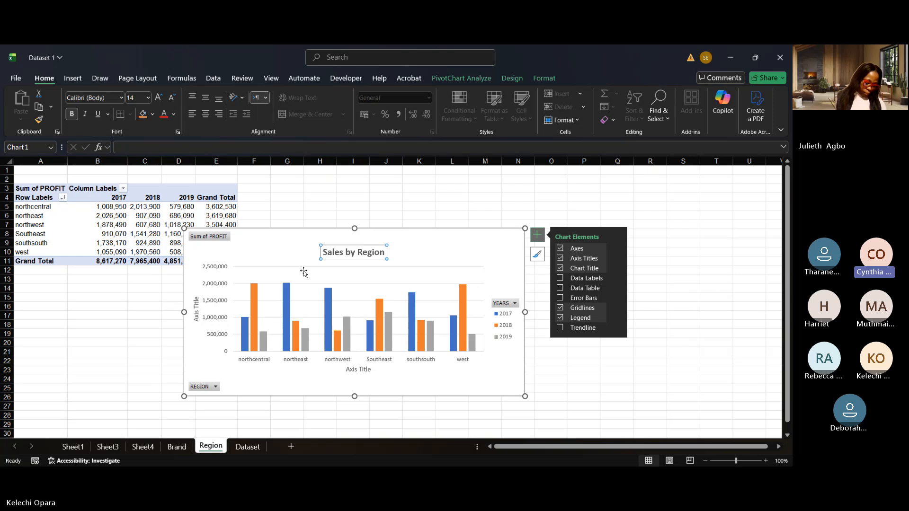
# - Remove the gridlines from the PivotChart
pyautogui.click(560, 308)
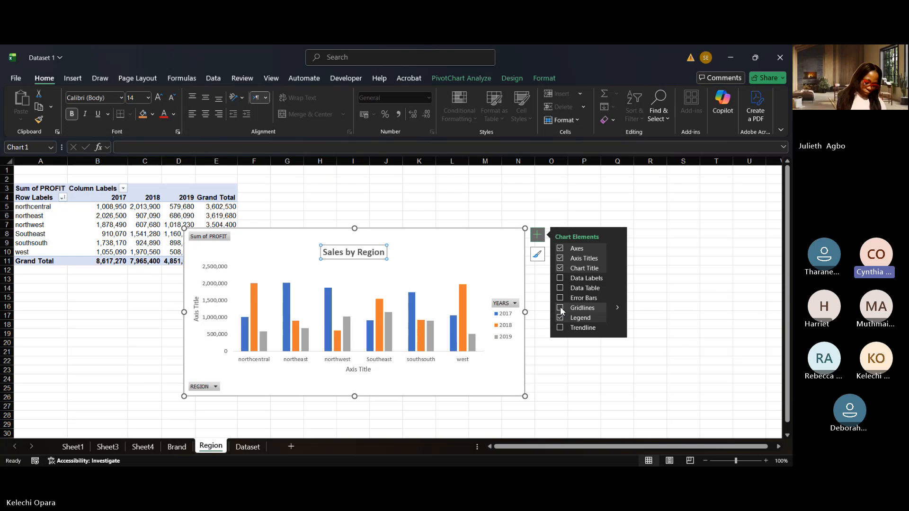
# - Turn the PivotChart's gridlines back on, and try a trendline based on the 2017 series before removing it again
pyautogui.click(560, 308)
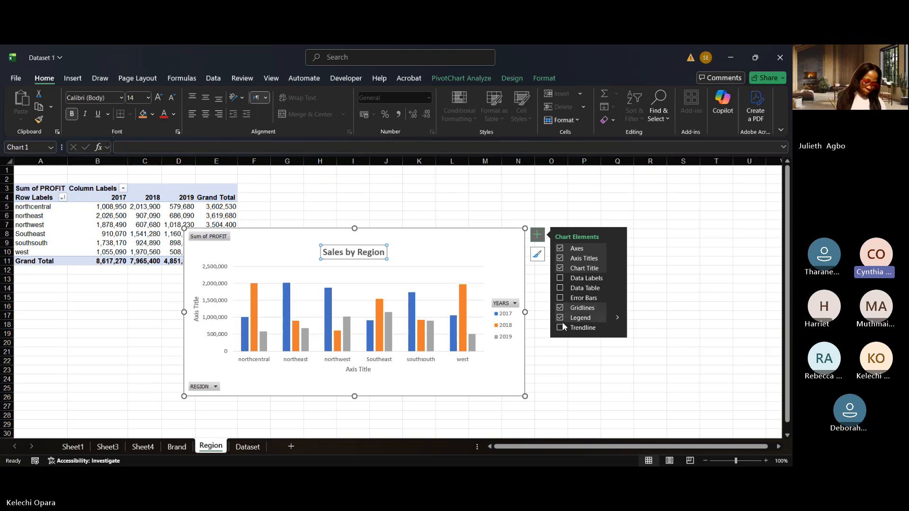
pyautogui.click(563, 327)
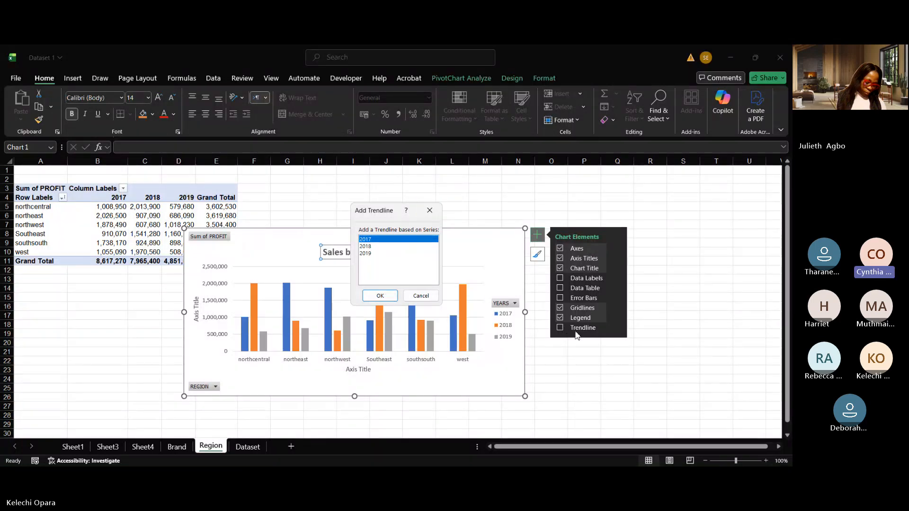
pyautogui.click(380, 296)
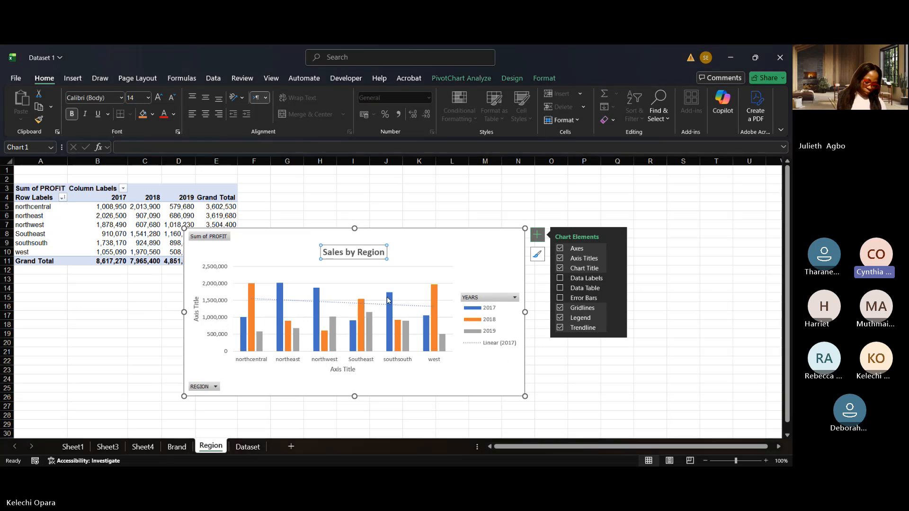
pyautogui.click(560, 329)
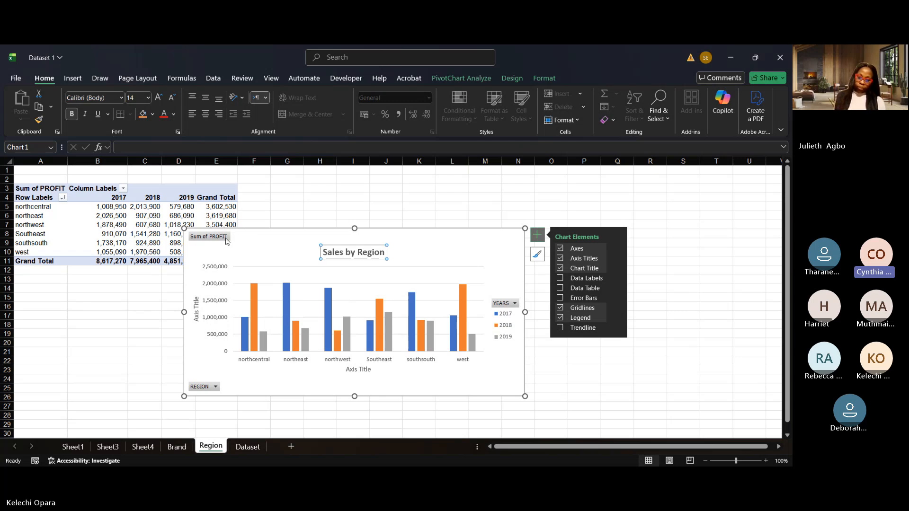
# - Look through the chart area's commands, the REGION filter and the PivotTable Options for a way to control the chart's field buttons
pyautogui.click(250, 244)
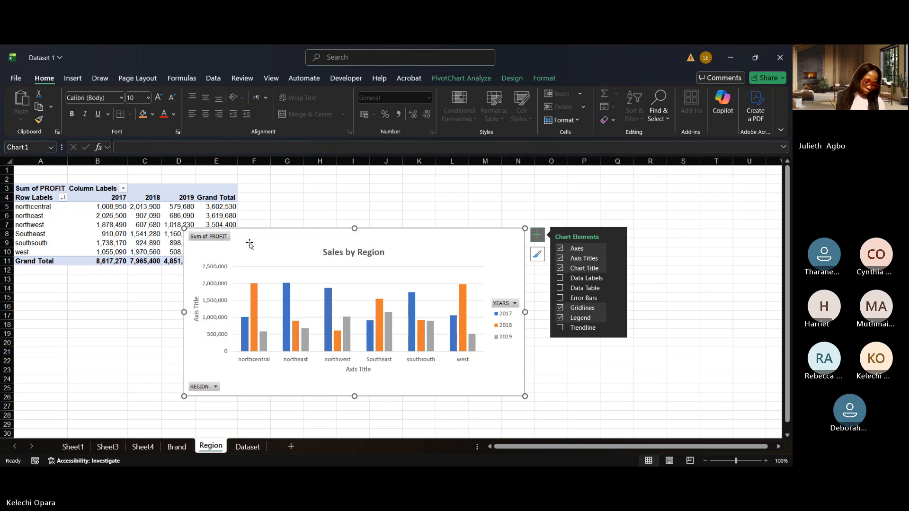
pyautogui.rightClick(249, 244)
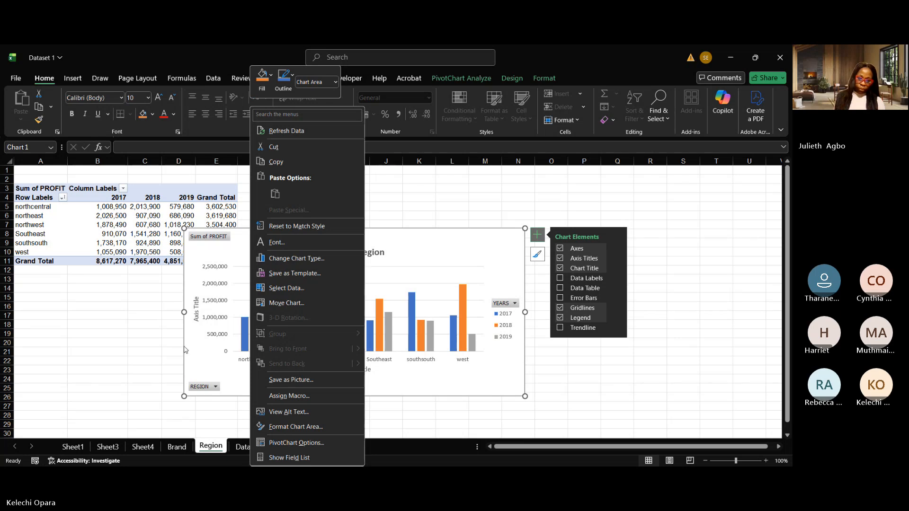
pyautogui.click(218, 388)
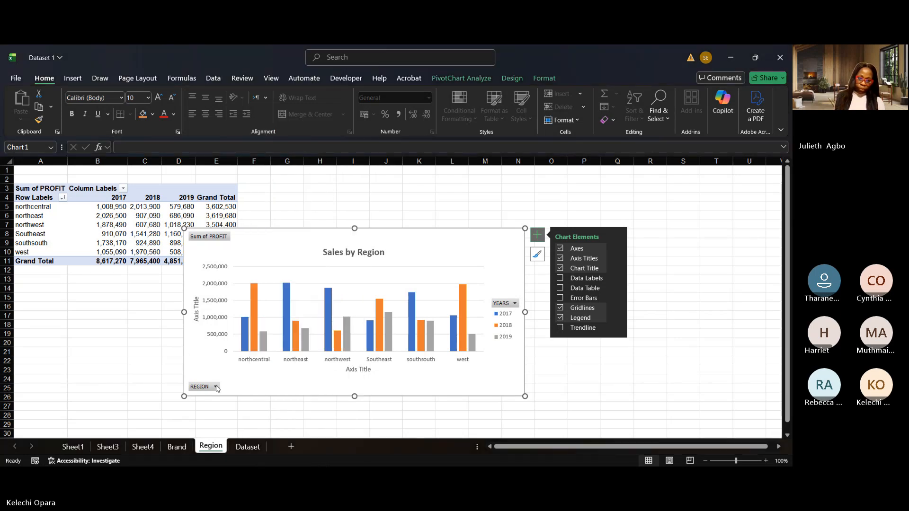
pyautogui.click(216, 387)
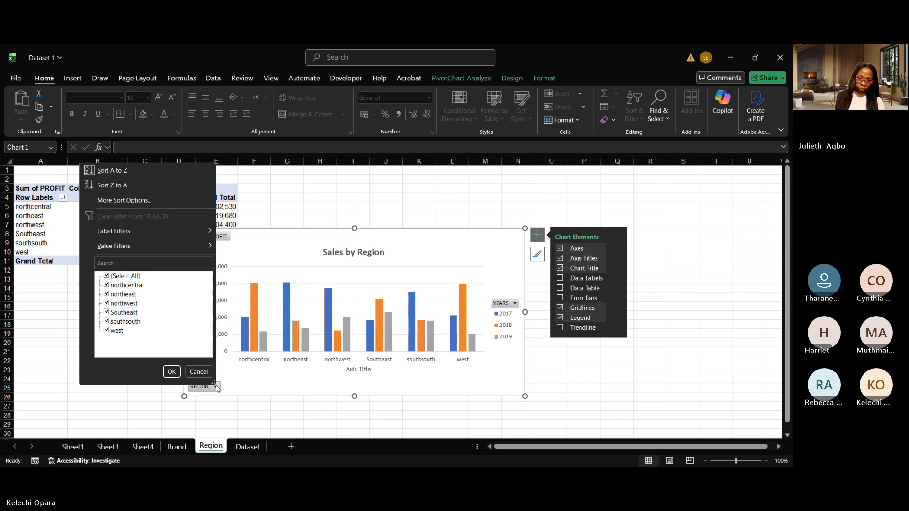
pyautogui.click(226, 385)
pyautogui.rightClick(227, 384)
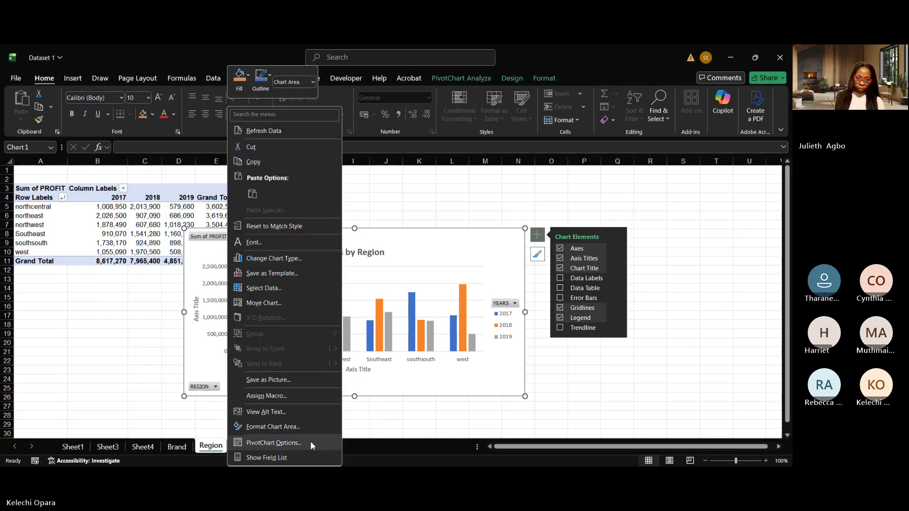
pyautogui.press('Escape')
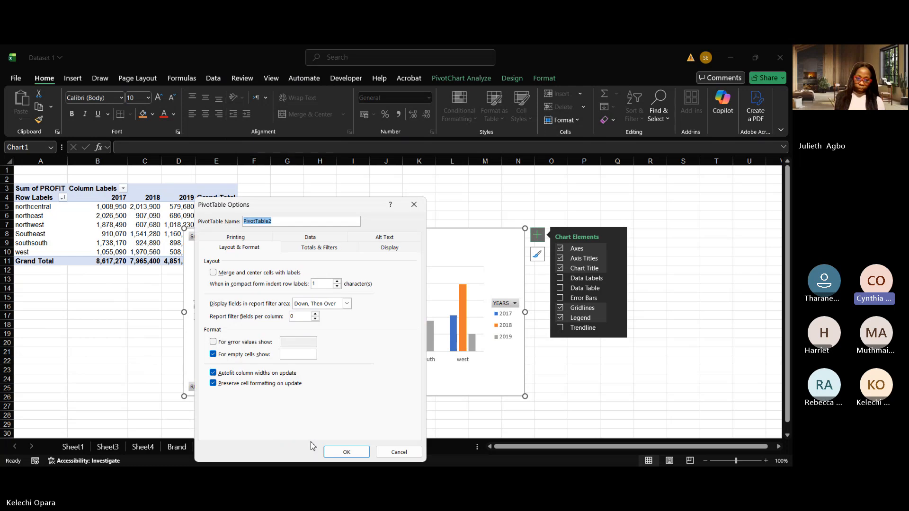
pyautogui.click(413, 205)
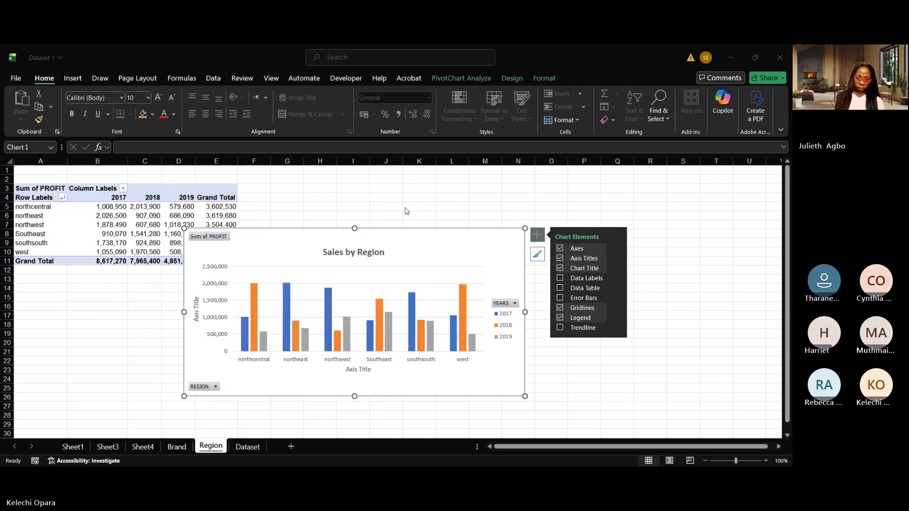
pyautogui.rightClick(236, 254)
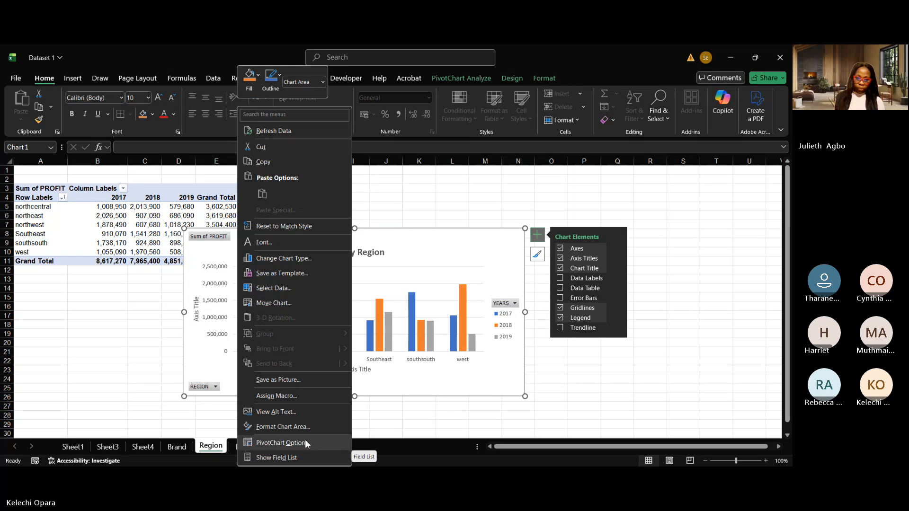
pyautogui.click(422, 394)
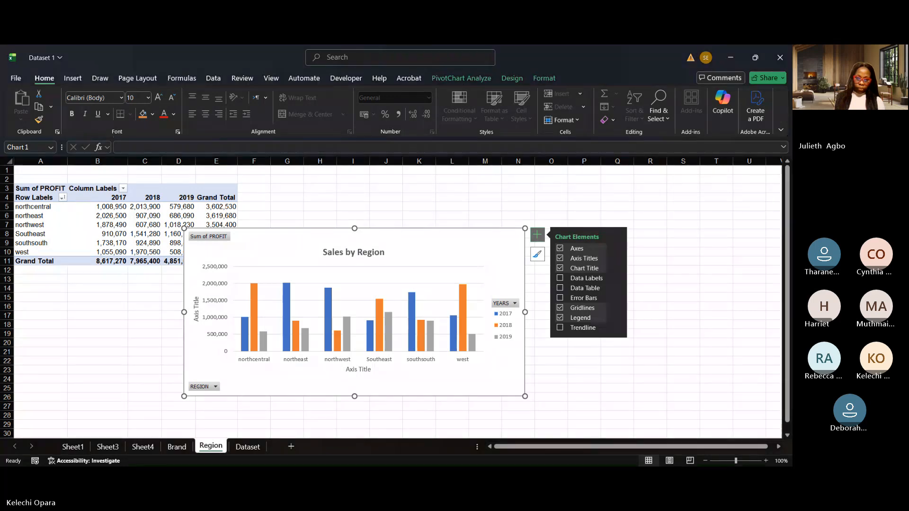
pyautogui.click(650, 251)
pyautogui.click(498, 257)
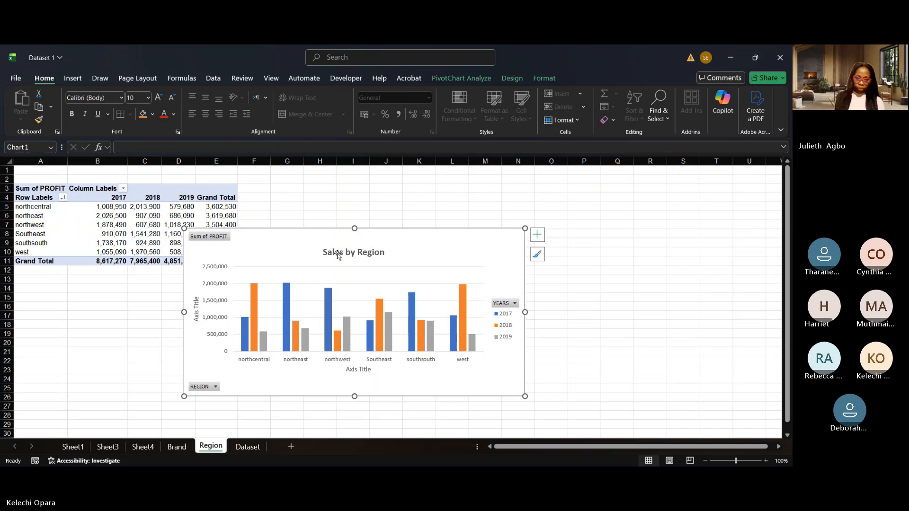
# - Hide all field buttons on the PivotChart
pyautogui.rightClick(218, 237)
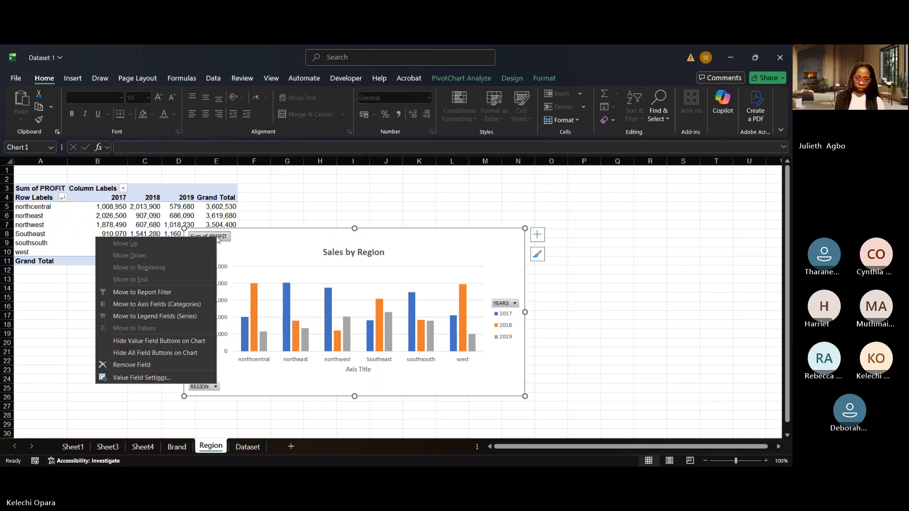
pyautogui.click(218, 240)
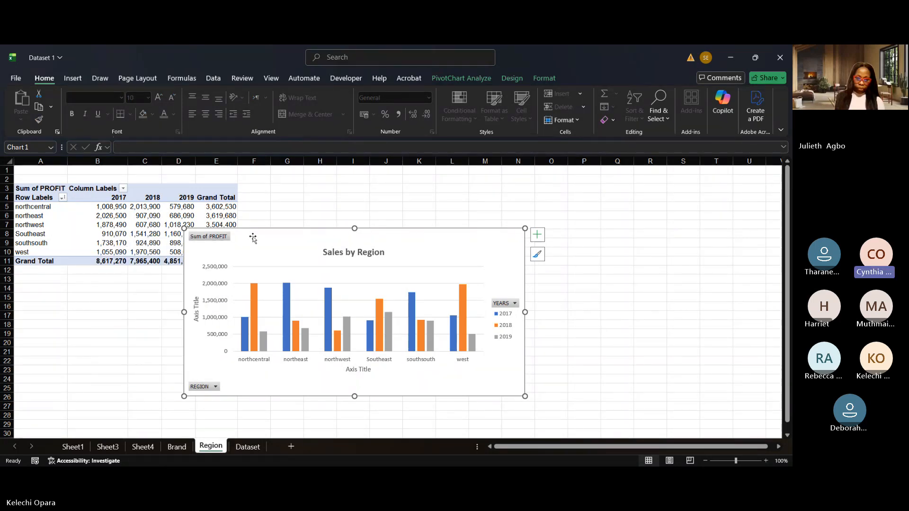
pyautogui.rightClick(217, 238)
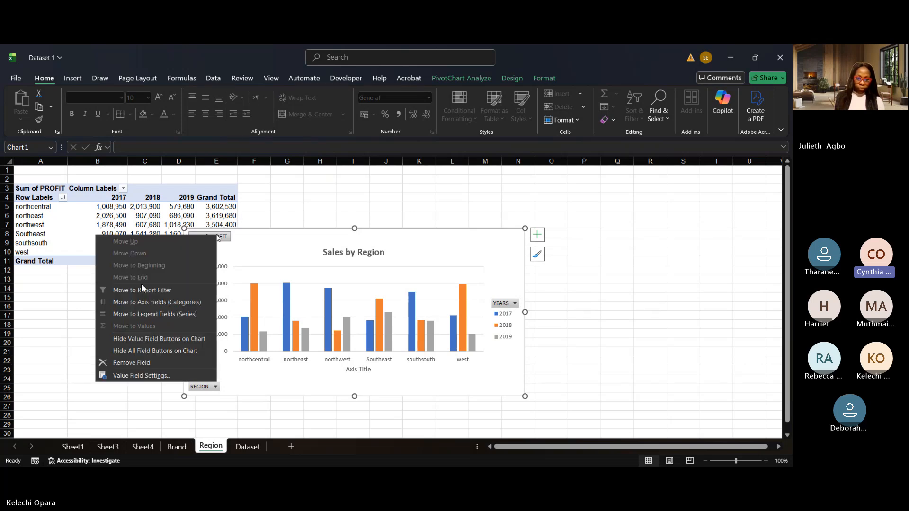
pyautogui.click(153, 350)
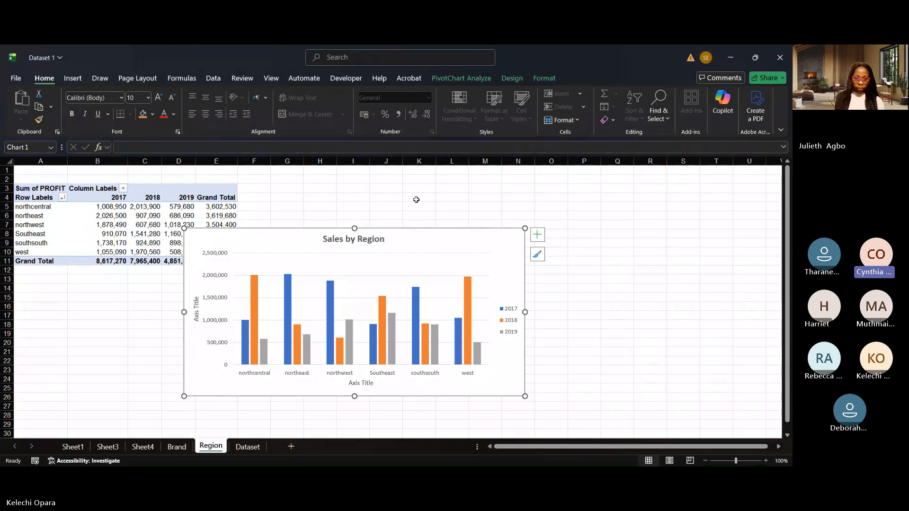
# - Check the chart's axis title options, open the horizontal axis title's formatting settings and close them again
pyautogui.click(538, 235)
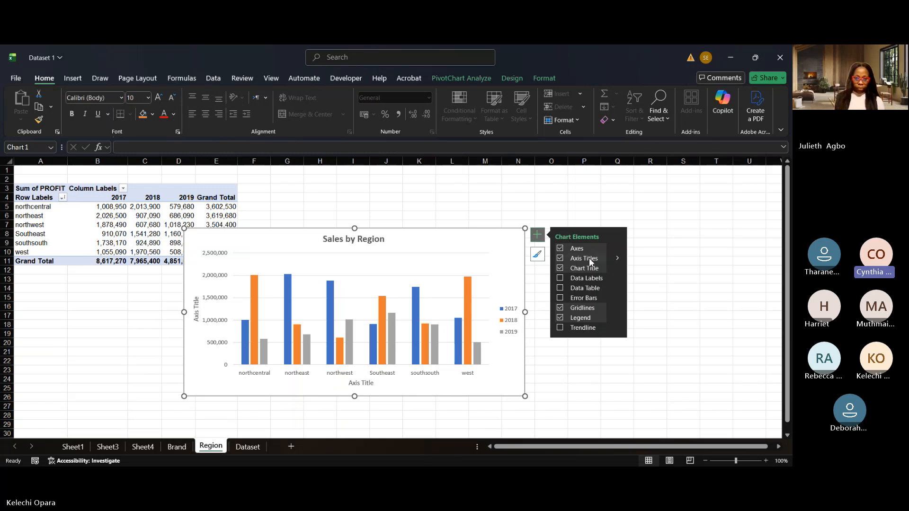
pyautogui.click(616, 258)
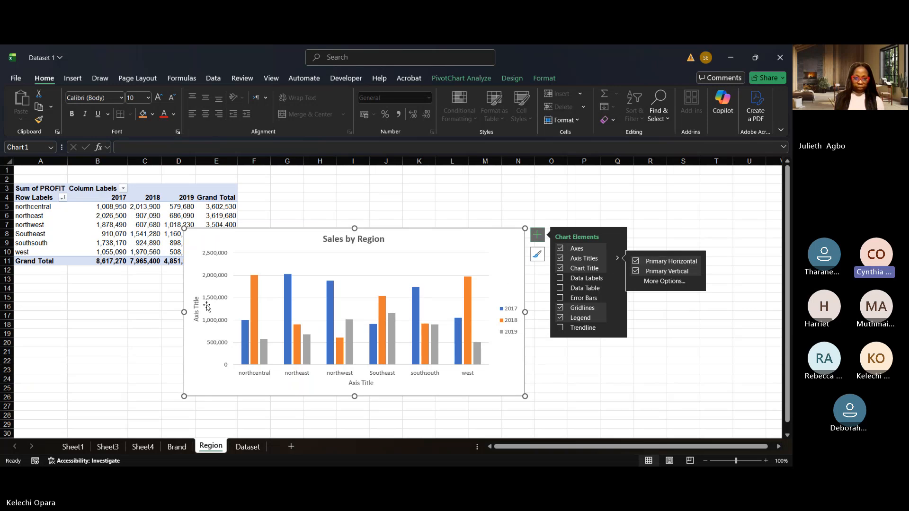
pyautogui.click(657, 283)
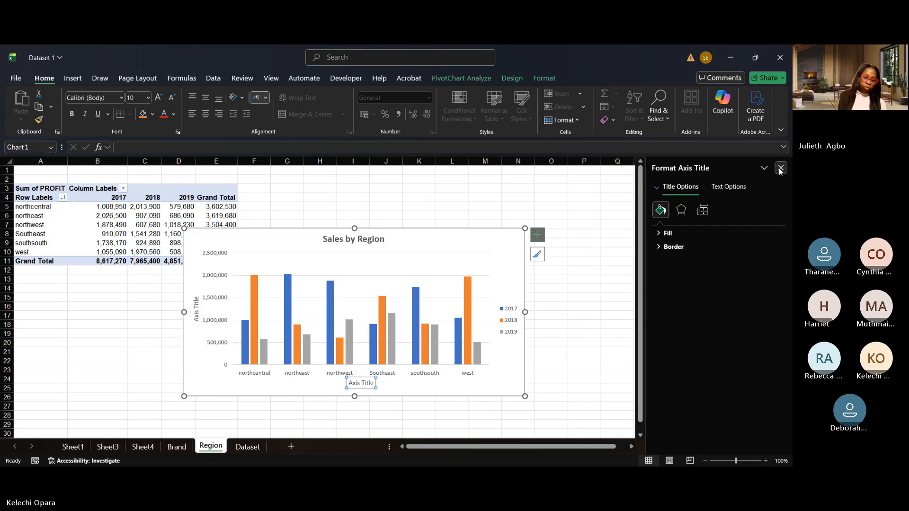
pyautogui.click(781, 169)
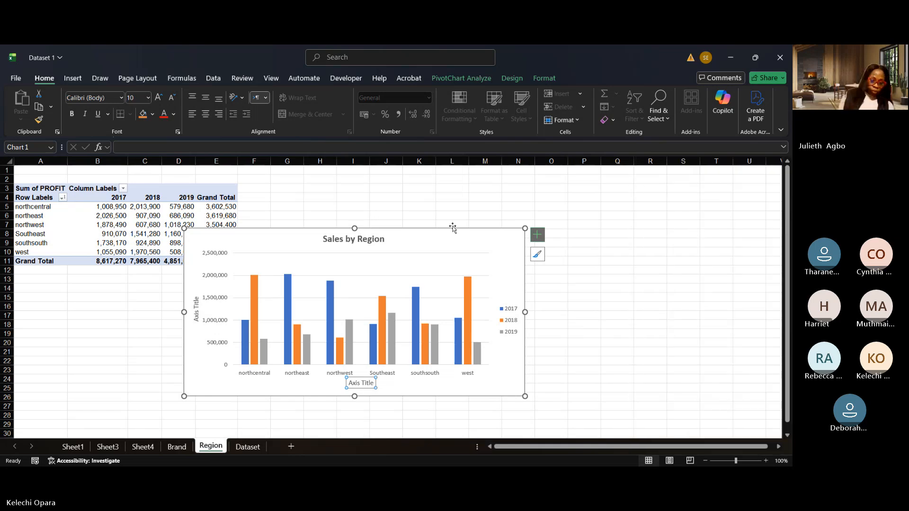
# - Try to replace the vertical axis title text with "Sales" and shift the title higher along the axis
pyautogui.click(195, 310)
pyautogui.doubleClick(195, 313)
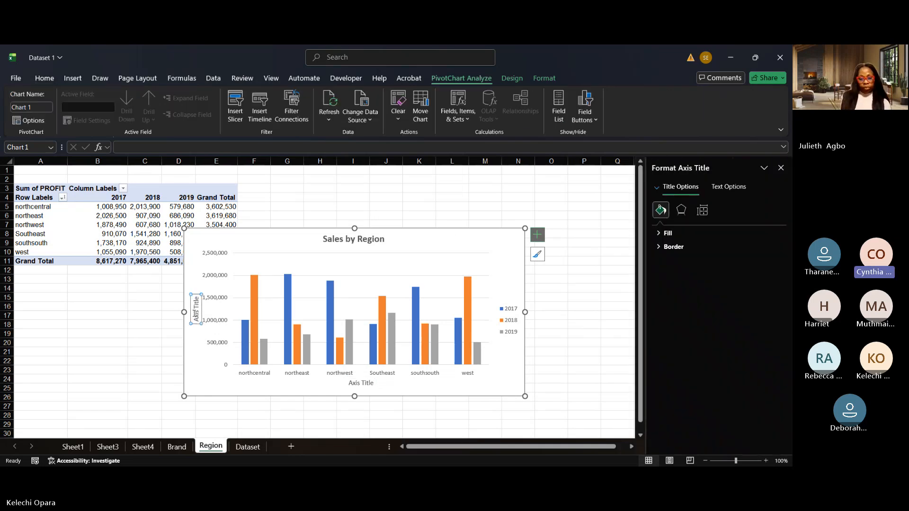
pyautogui.write('S')
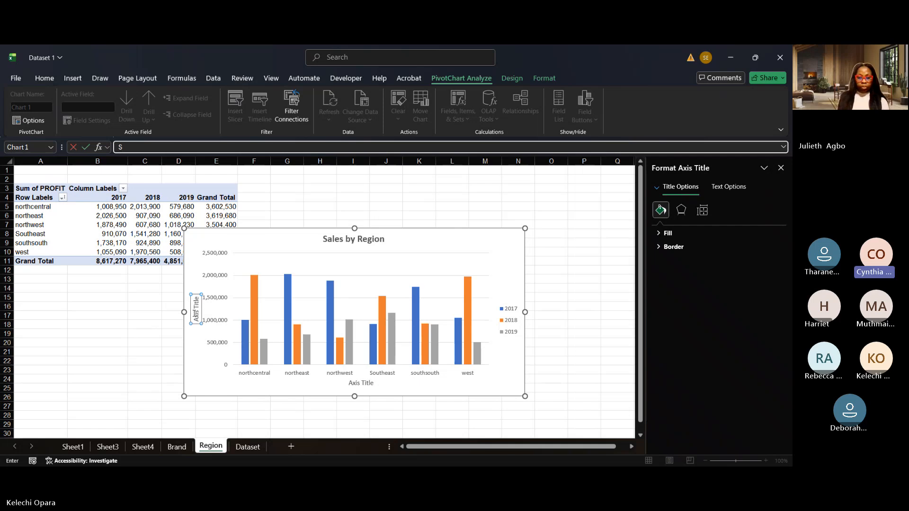
pyautogui.write('al')
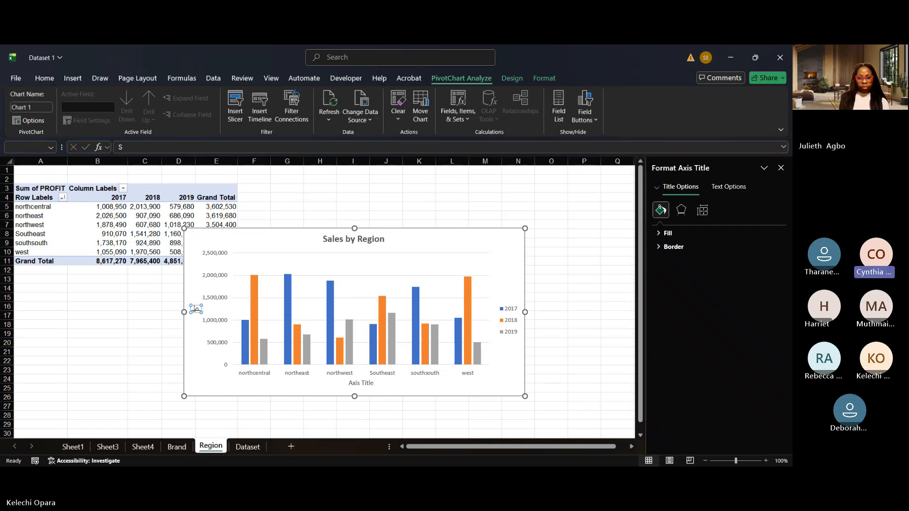
pyautogui.write('es')
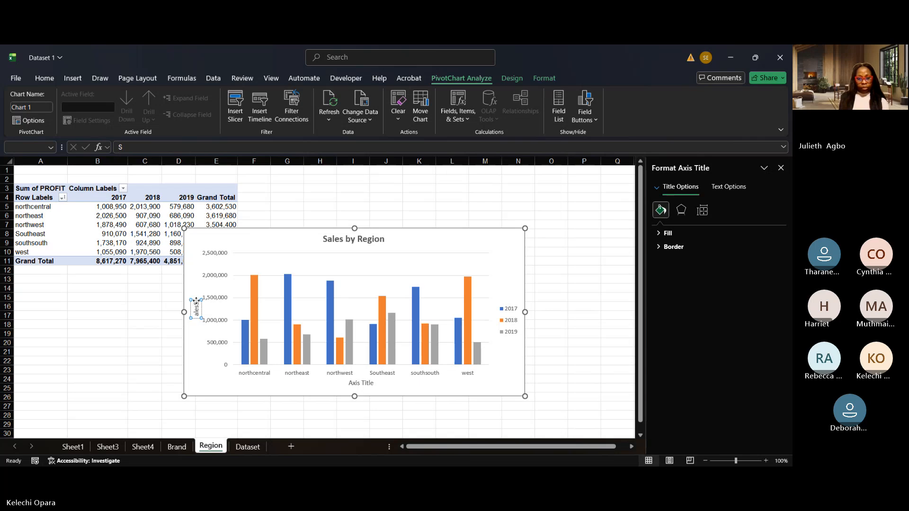
pyautogui.moveTo(196, 301); pyautogui.dragTo(195, 281)
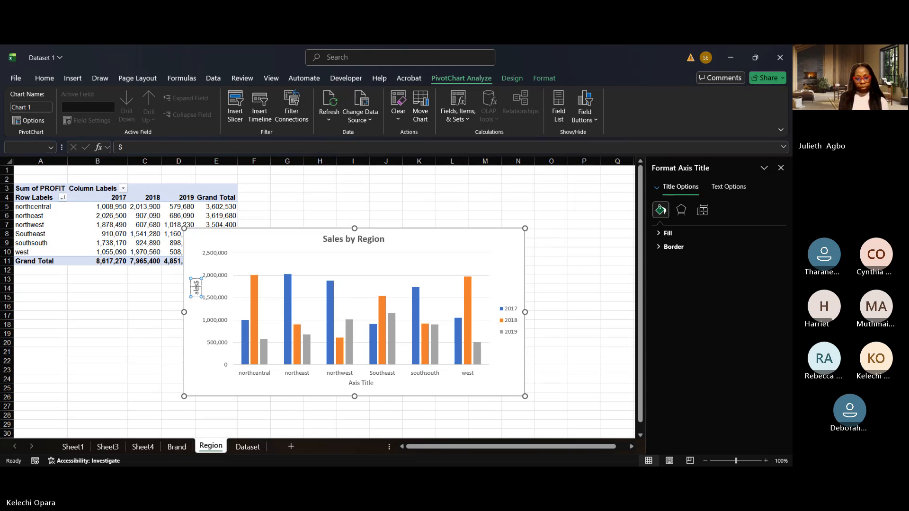
pyautogui.write('by')
# - Erase the mistyped vertical axis title text, and undo the edits to restore the original placeholder title
pyautogui.press('BackSpace')
pyautogui.press('BackSpace')
pyautogui.press('BackSpace')
pyautogui.press('BackSpace')
pyautogui.press('BackSpace')
pyautogui.press('BackSpace')
pyautogui.press('BackSpace')
pyautogui.click(560, 272)
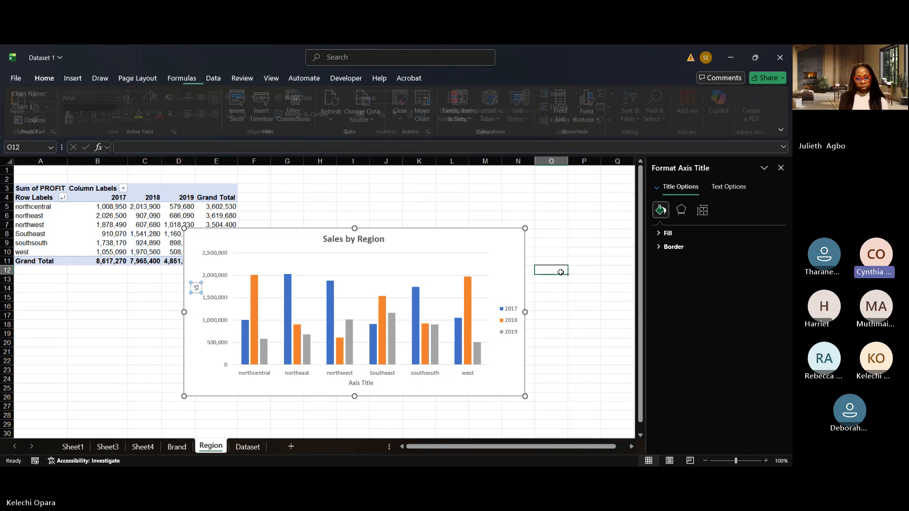
pyautogui.hotkey('ctrl', 'z')
pyautogui.hotkey('ctrl', 'z')
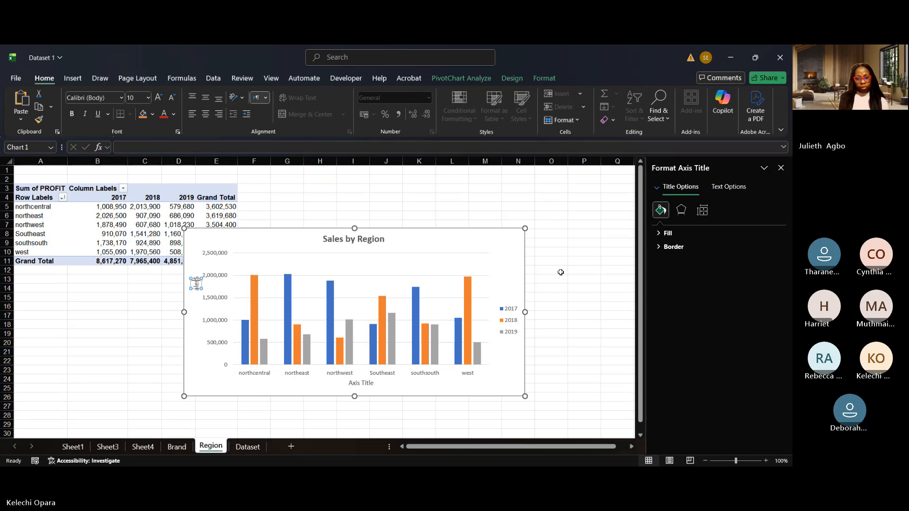
pyautogui.hotkey('ctrl', 'z')
pyautogui.hotkey('ctrl', 'z')
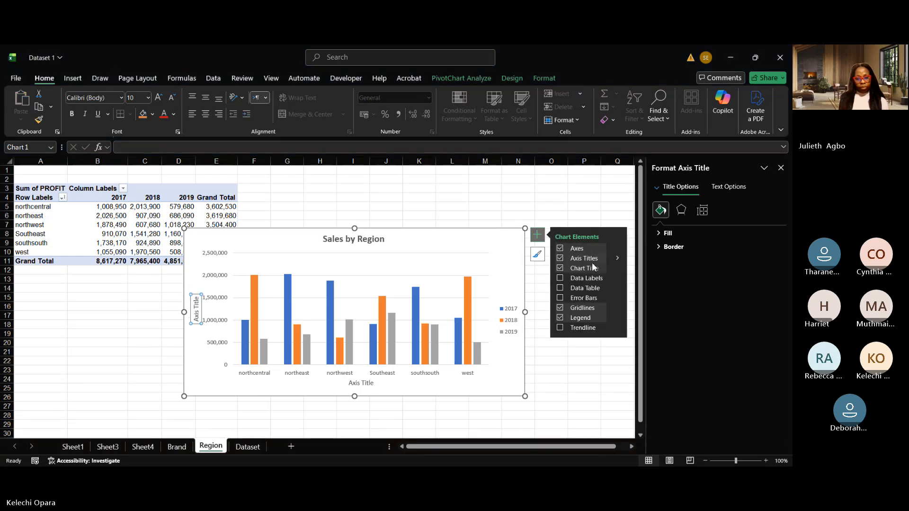
# - Remove the primary horizontal axis title from the PivotChart and keep the primary vertical one
pyautogui.click(618, 261)
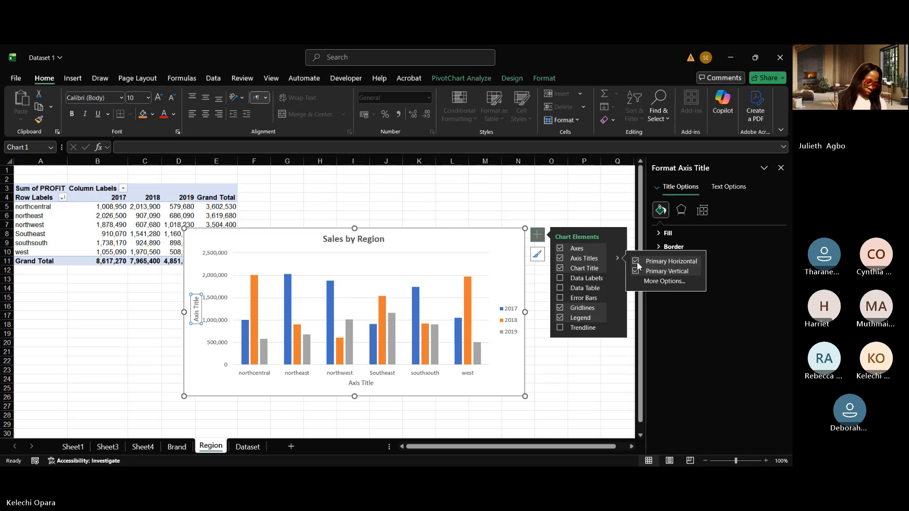
pyautogui.click(637, 263)
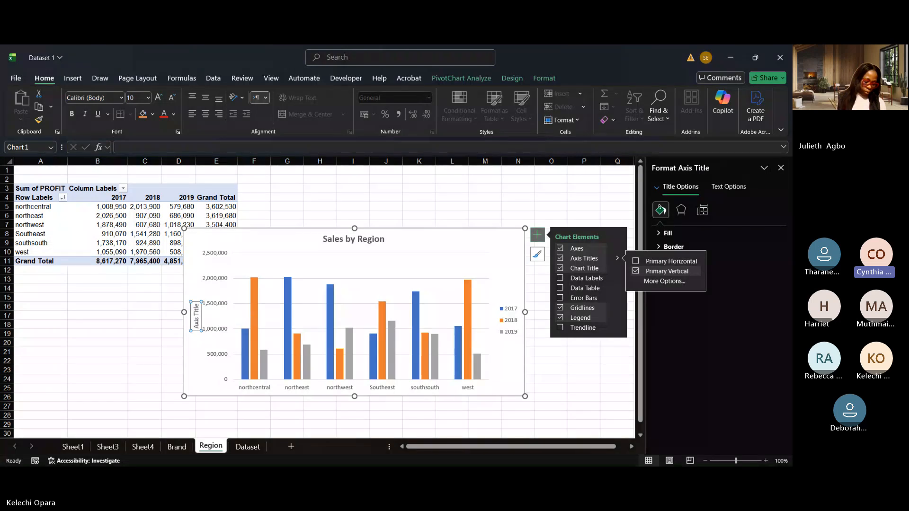
# - Replace the placeholder text of the PivotChart's vertical axis title with "Sales"
pyautogui.click(198, 322)
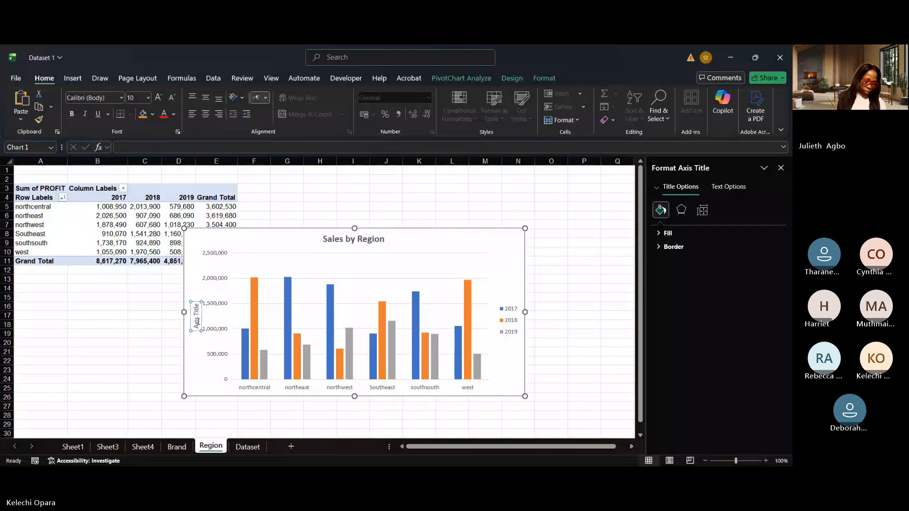
pyautogui.press('BackSpace')
pyautogui.press('BackSpace')
pyautogui.press('BackSpace')
pyautogui.press('BackSpace')
pyautogui.press('BackSpace')
pyautogui.press('BackSpace')
pyautogui.press('BackSpace')
pyautogui.press('BackSpace')
pyautogui.press('BackSpace')
pyautogui.press('BackSpace')
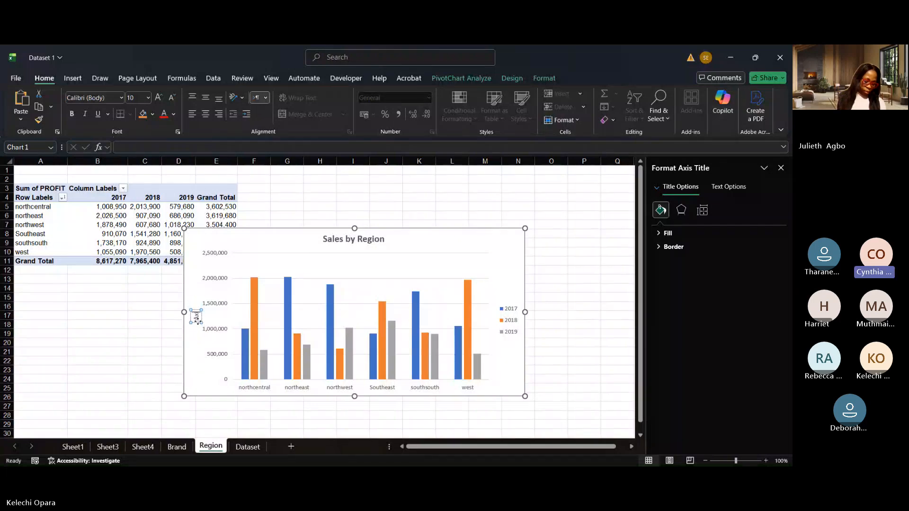
pyautogui.press('BackSpace')
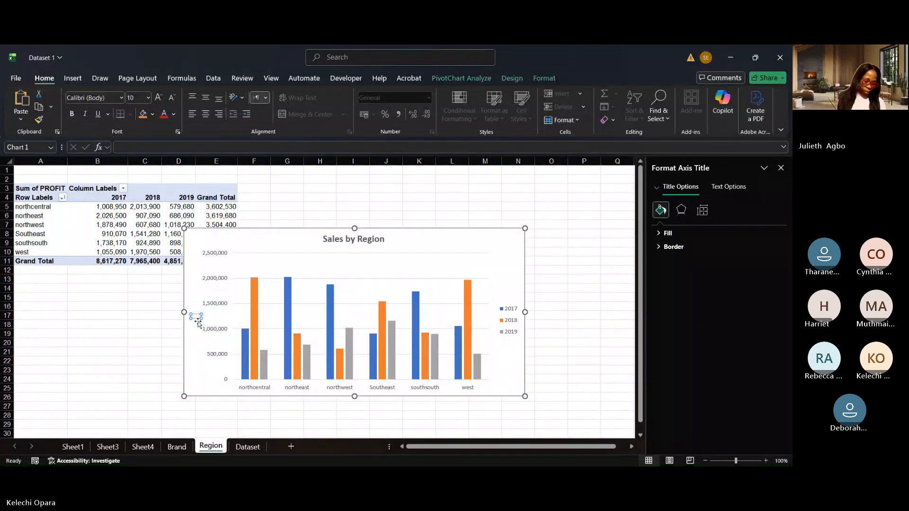
pyautogui.write('Sales')
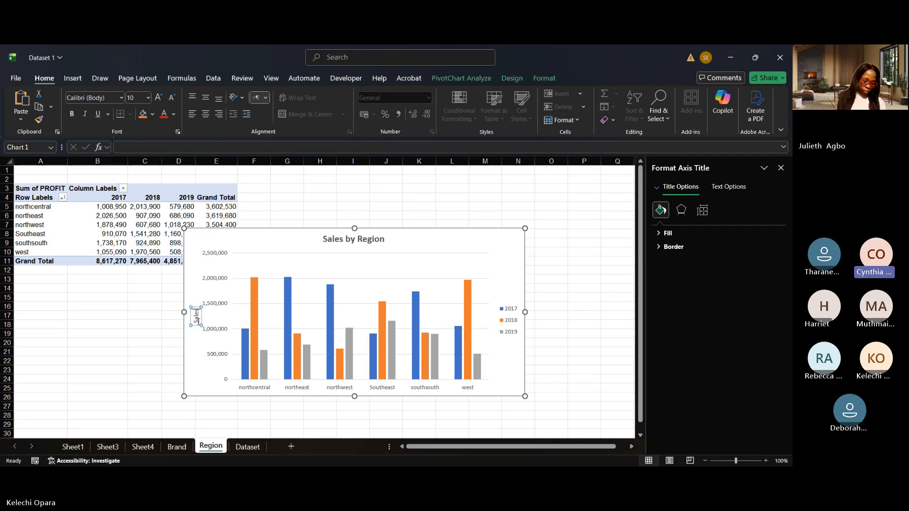
# - Change the PivotChart's vertical axis title text to "Profit"
pyautogui.press('BackSpace')
pyautogui.press('BackSpace')
pyautogui.press('BackSpace')
pyautogui.press('BackSpace')
pyautogui.press('BackSpace')
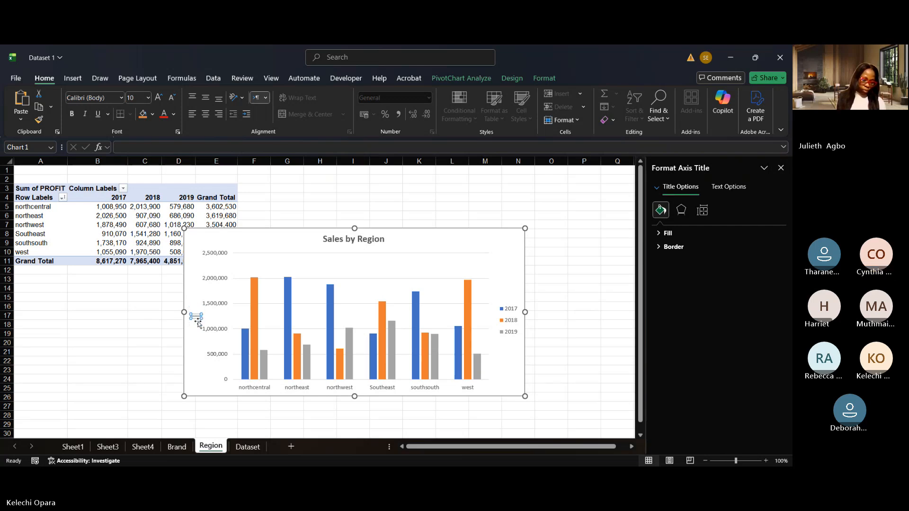
pyautogui.write('Profit')
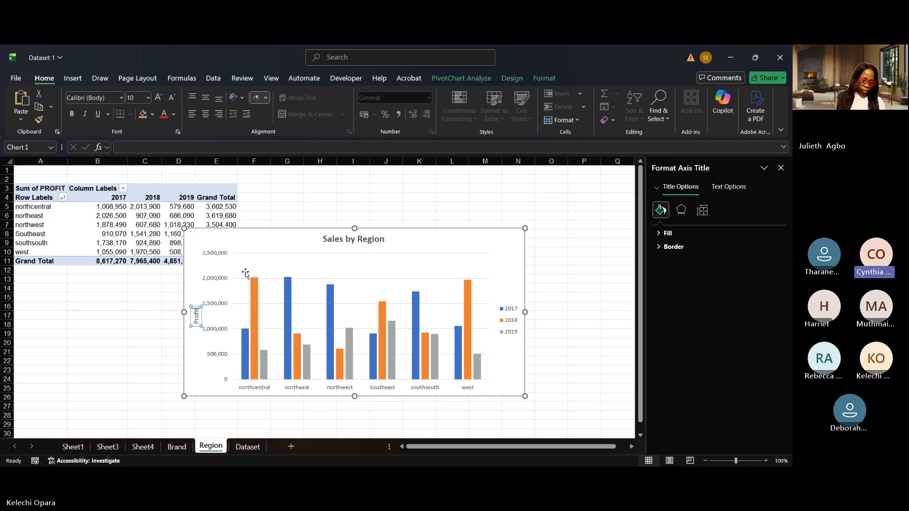
pyautogui.click(345, 207)
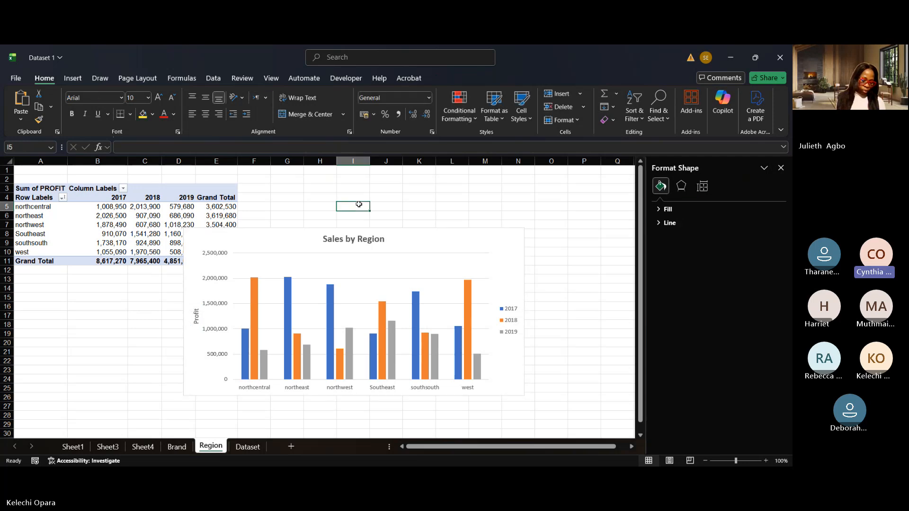
# - Look through the chart elements, chart styles and the shape formatting options for effects, size and text box
pyautogui.click(195, 318)
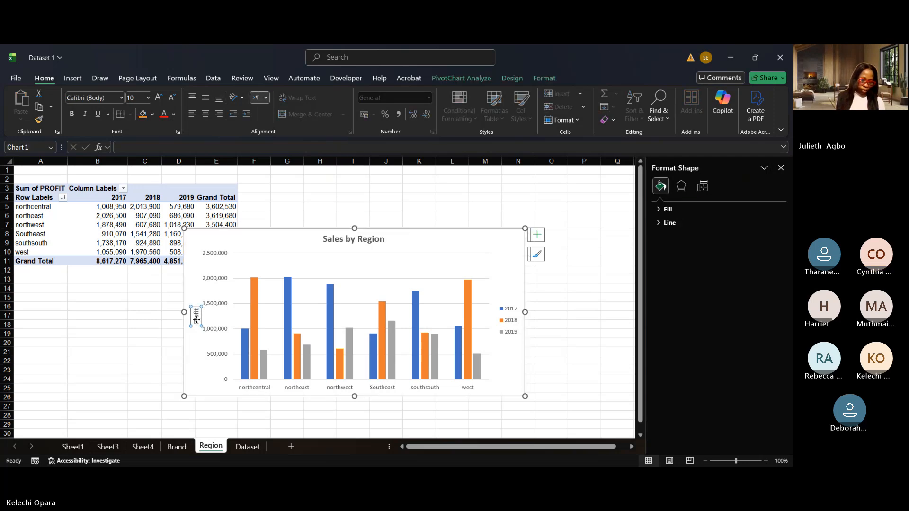
pyautogui.click(537, 235)
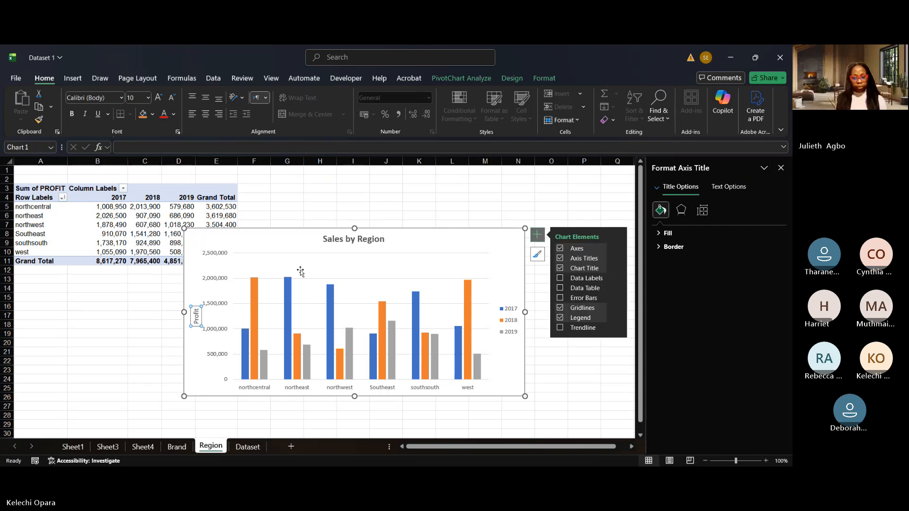
pyautogui.click(537, 255)
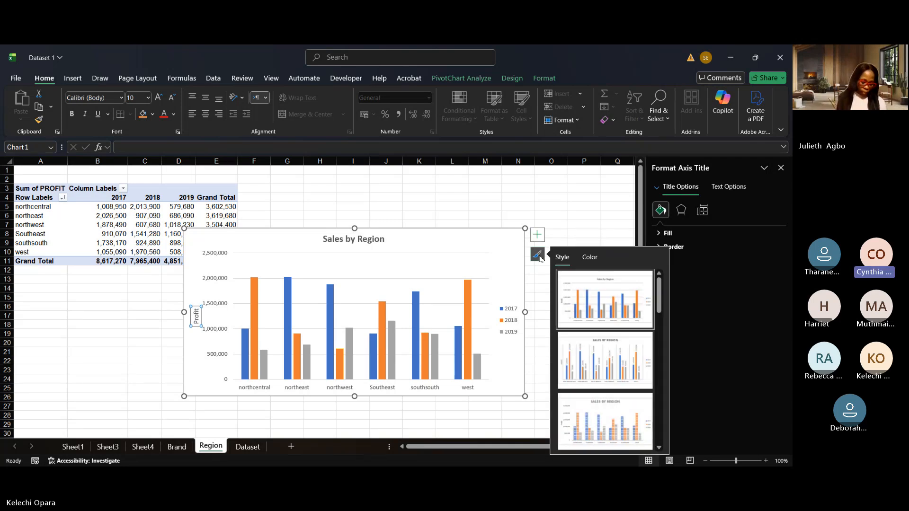
pyautogui.click(539, 243)
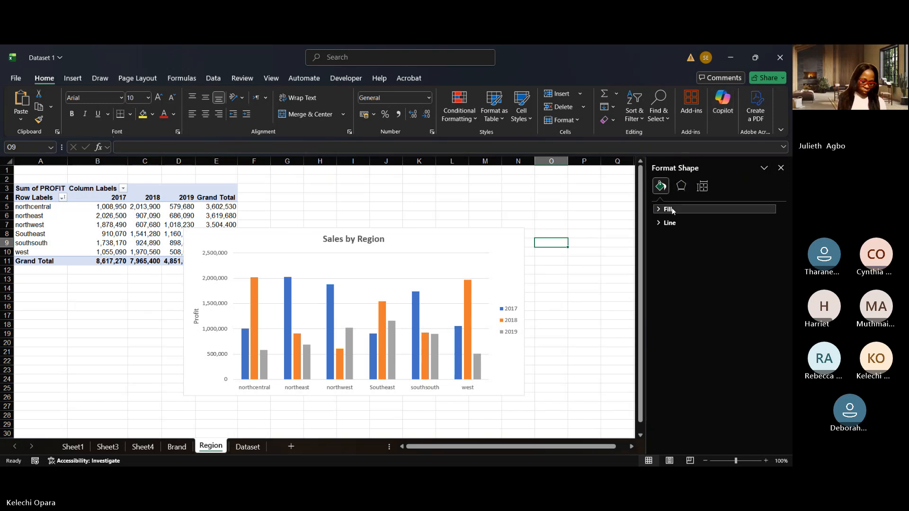
pyautogui.click(685, 187)
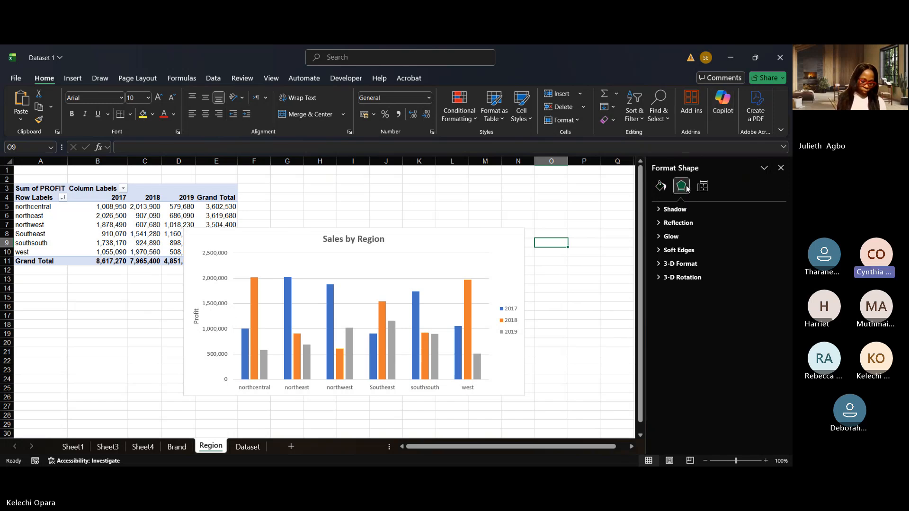
pyautogui.click(703, 191)
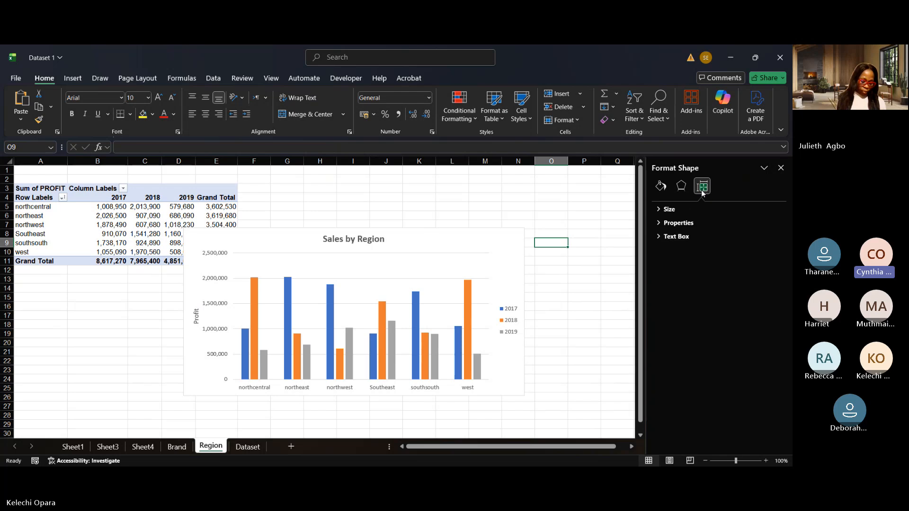
pyautogui.click(671, 208)
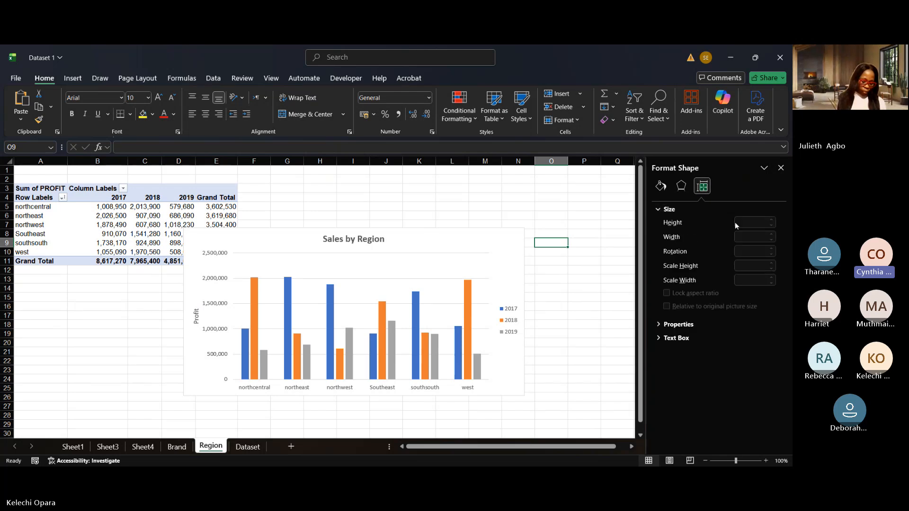
pyautogui.click(675, 338)
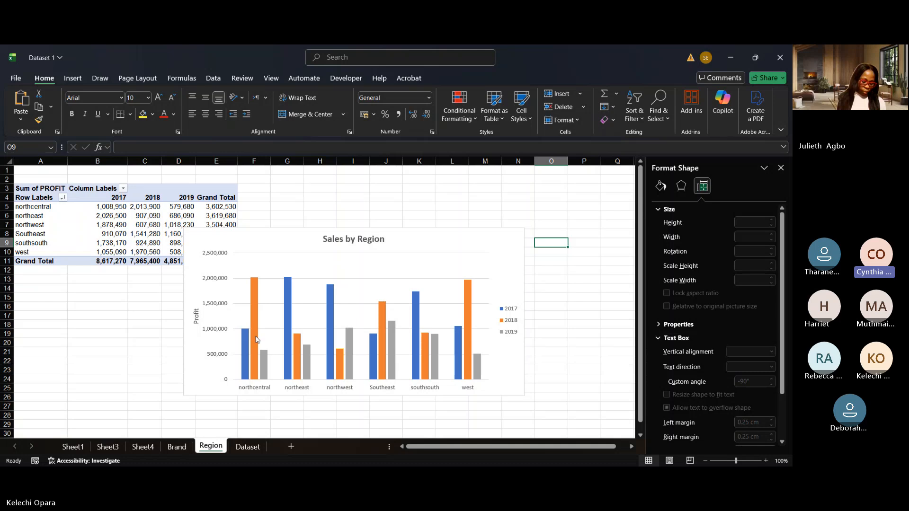
# - Enlarge the font of the "Profit" vertical axis title to size 14
pyautogui.click(197, 317)
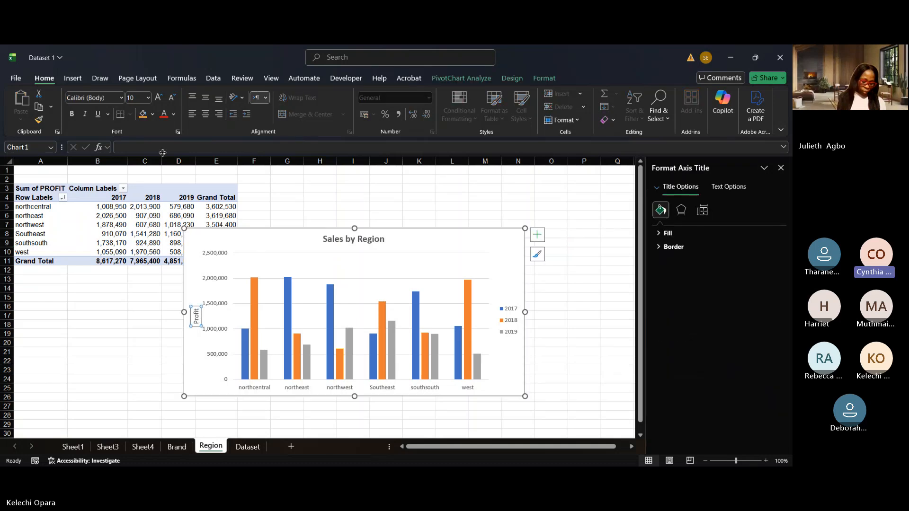
pyautogui.click(159, 98)
pyautogui.click(159, 98)
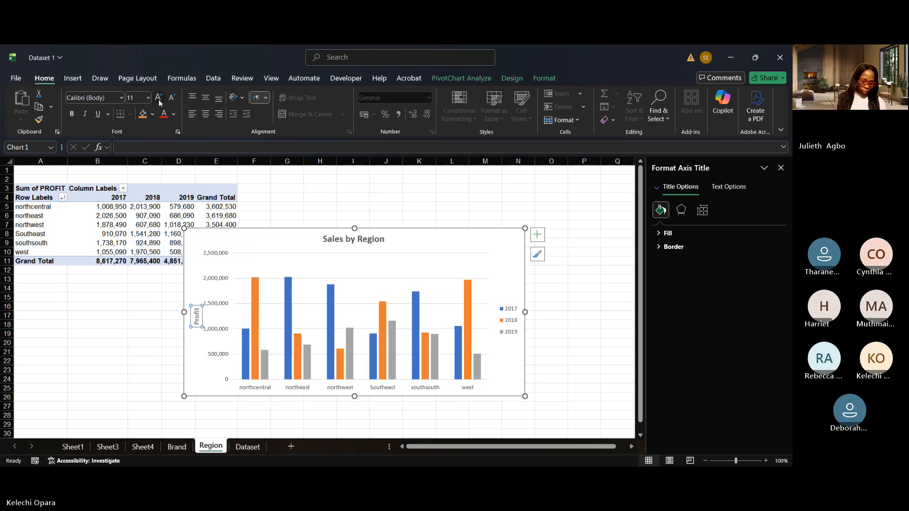
pyautogui.click(159, 98)
pyautogui.click(159, 98)
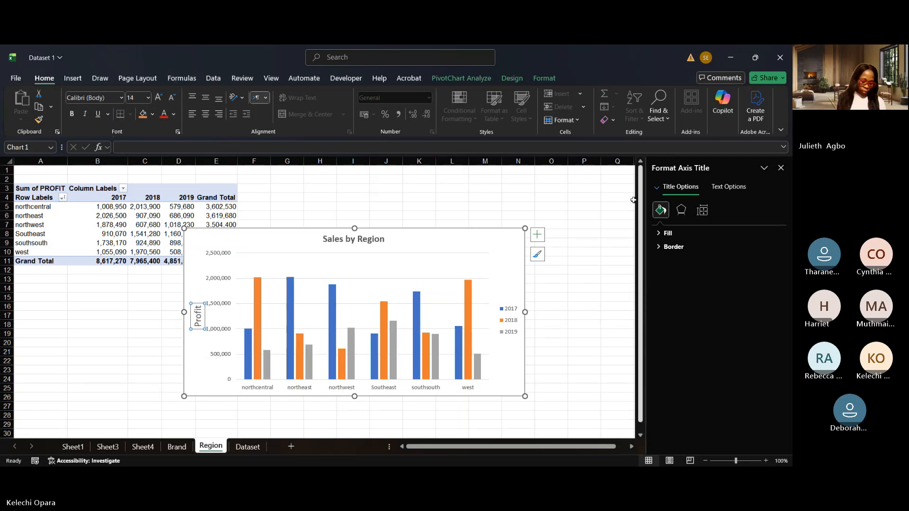
pyautogui.click(613, 277)
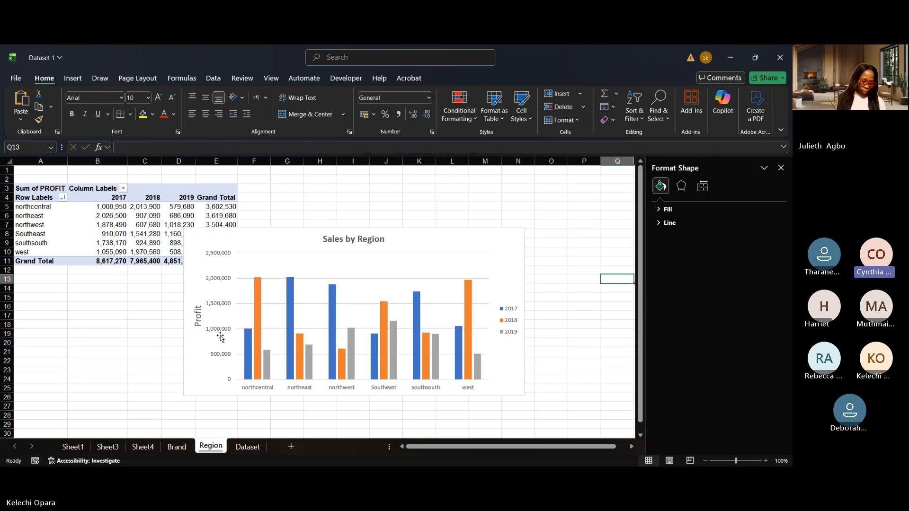
# - Remove the axis titles from the PivotChart
pyautogui.click(382, 259)
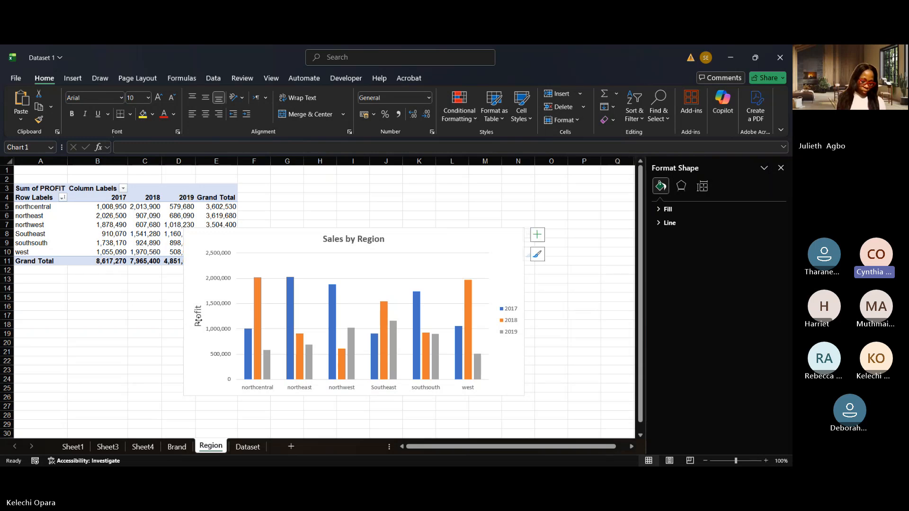
pyautogui.click(537, 235)
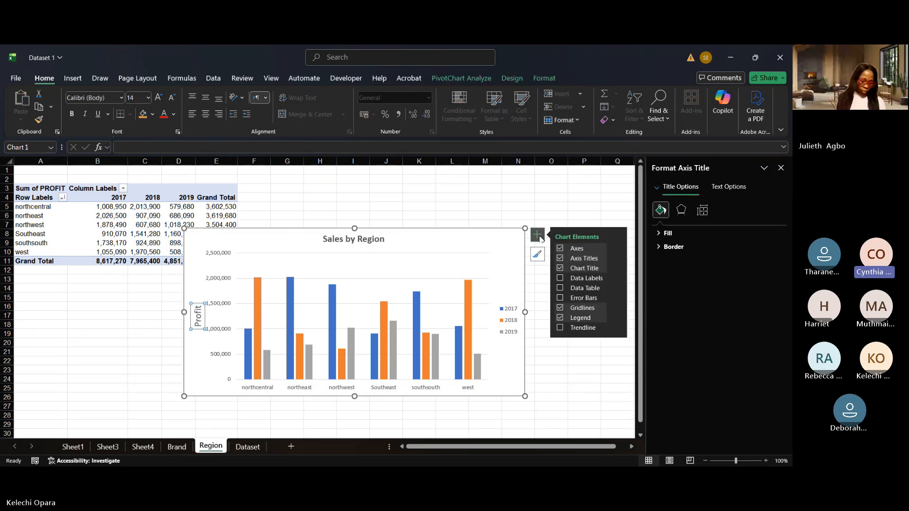
pyautogui.click(560, 258)
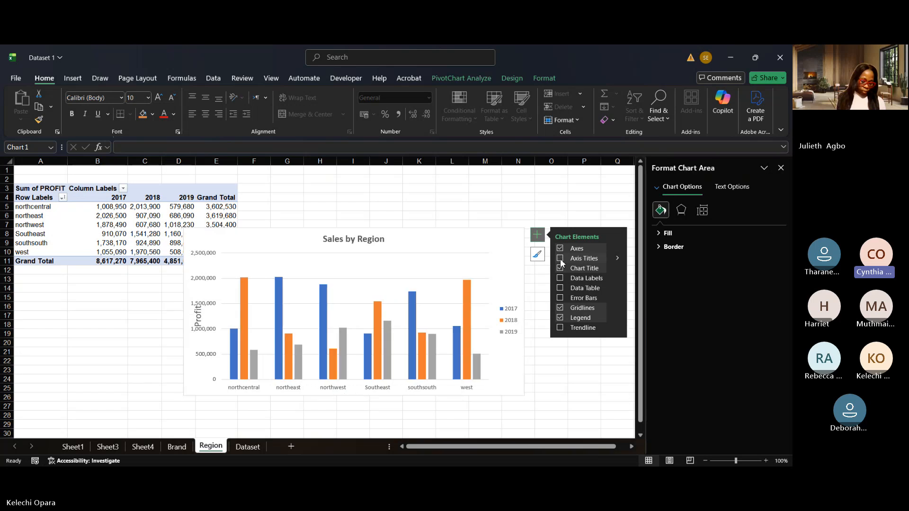
pyautogui.click(396, 196)
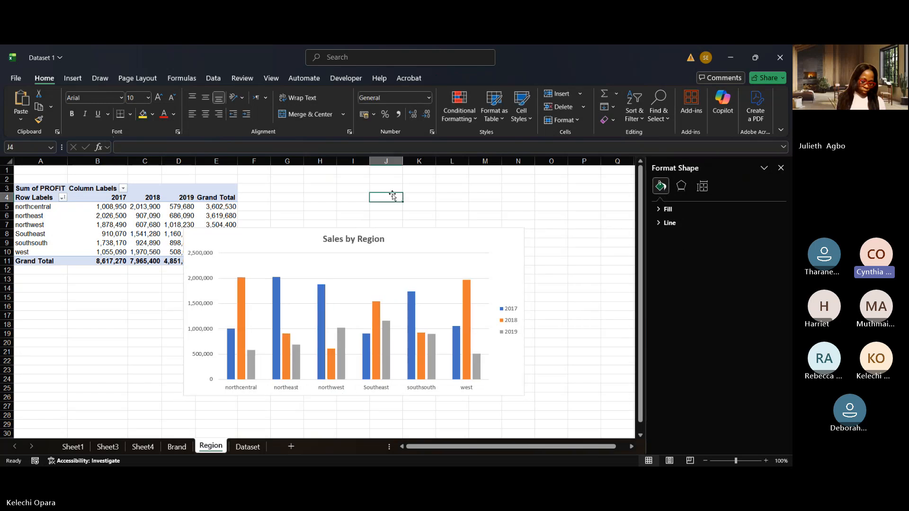
# - Edit the PivotChart's title to read "Sales Profit by Region"
pyautogui.click(357, 240)
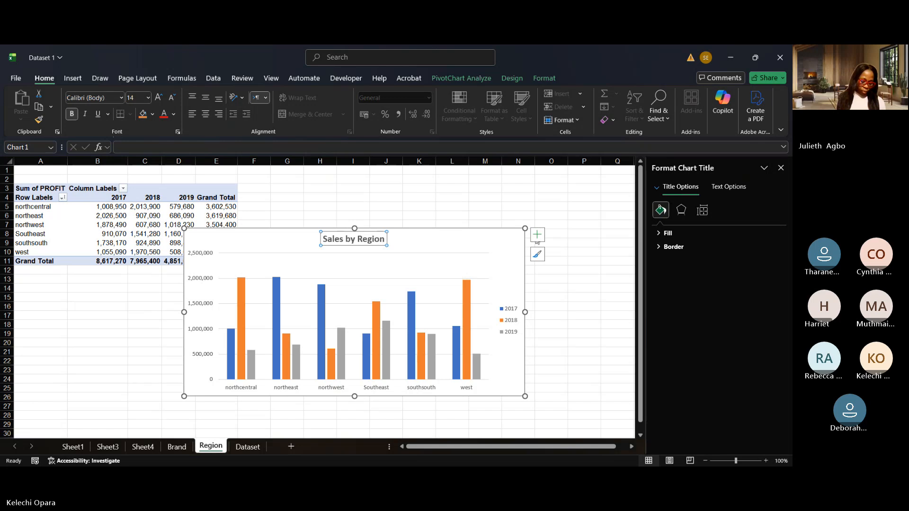
pyautogui.click(342, 240)
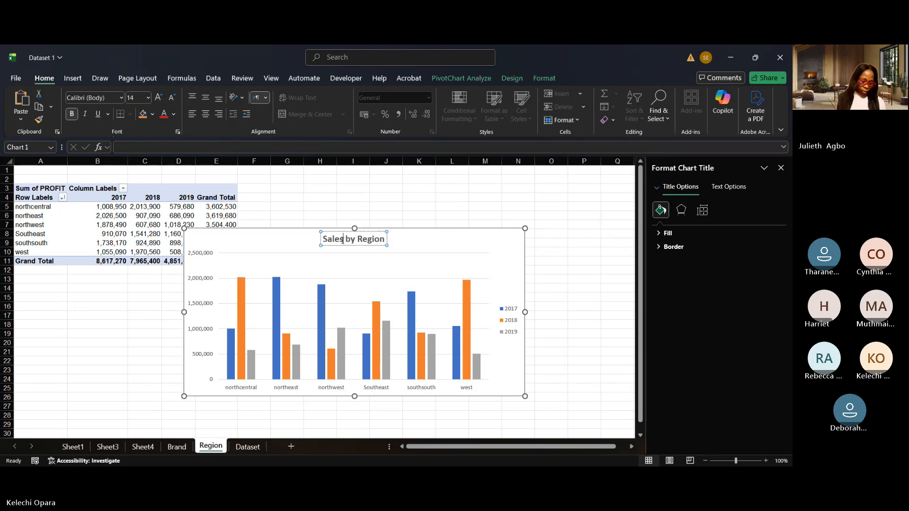
pyautogui.write('Pro')
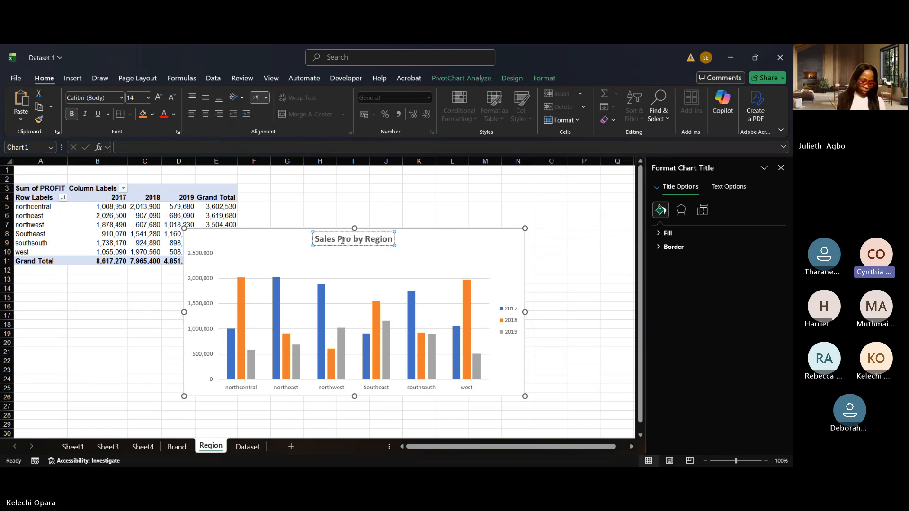
pyautogui.write('fit')
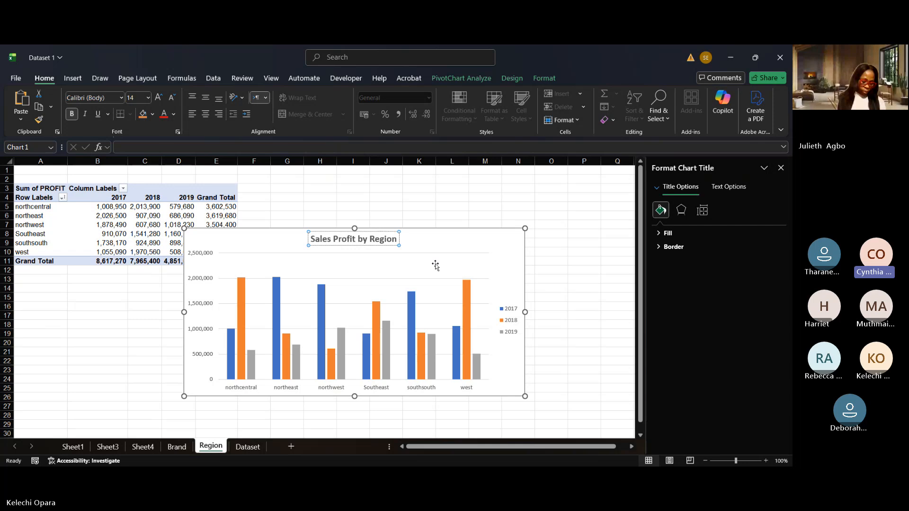
pyautogui.click(502, 209)
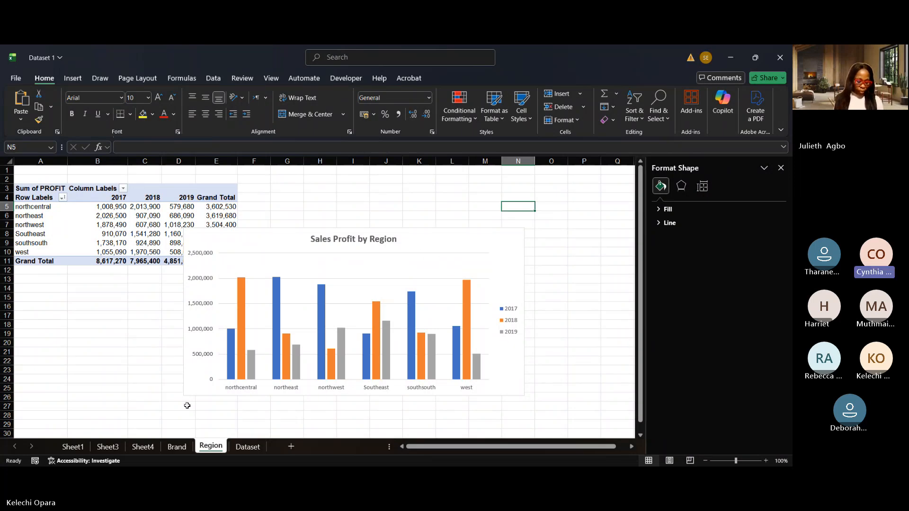
# - Add a new worksheet after the Region sheet and rename it "Dashboard"
pyautogui.click(291, 447)
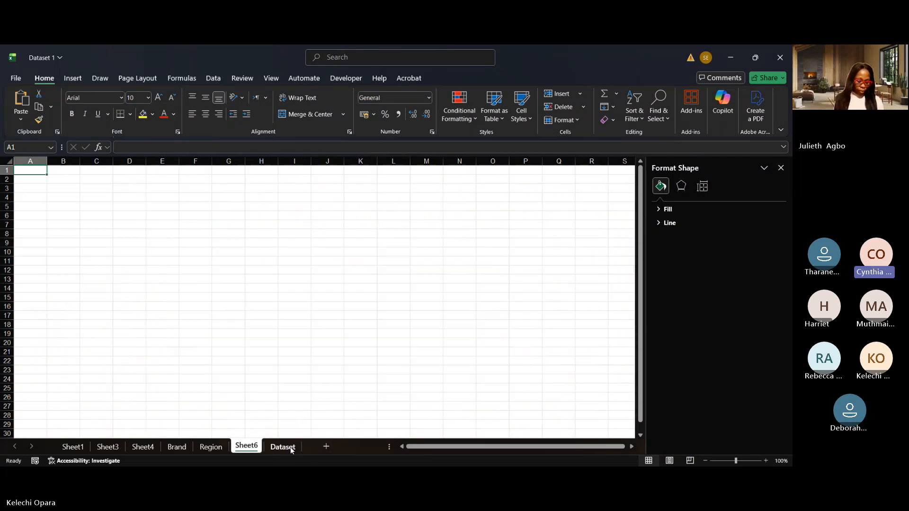
pyautogui.write('D')
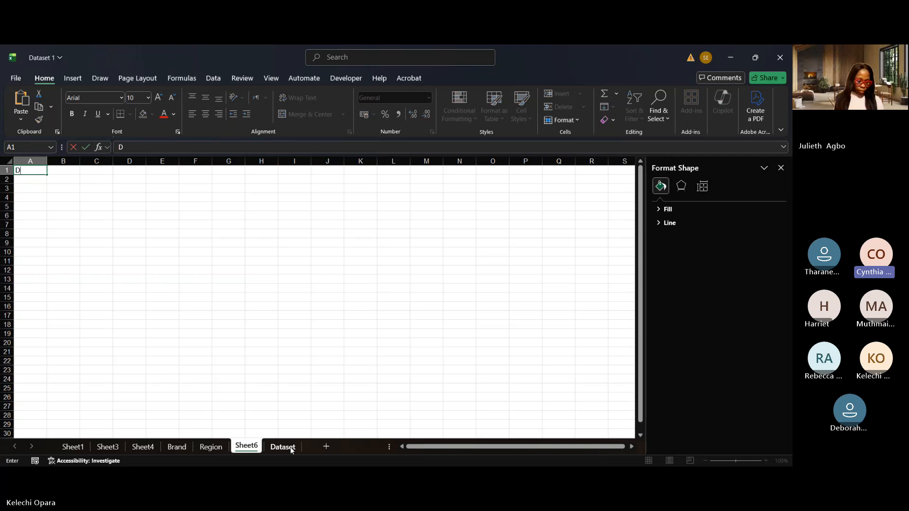
pyautogui.press('BackSpace')
pyautogui.click(247, 447)
pyautogui.doubleClick(247, 447)
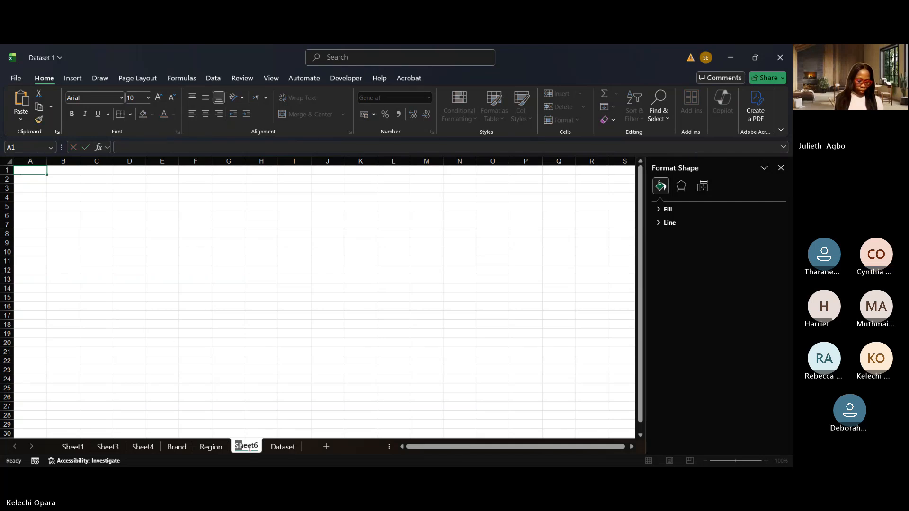
pyautogui.write('Dashboard')
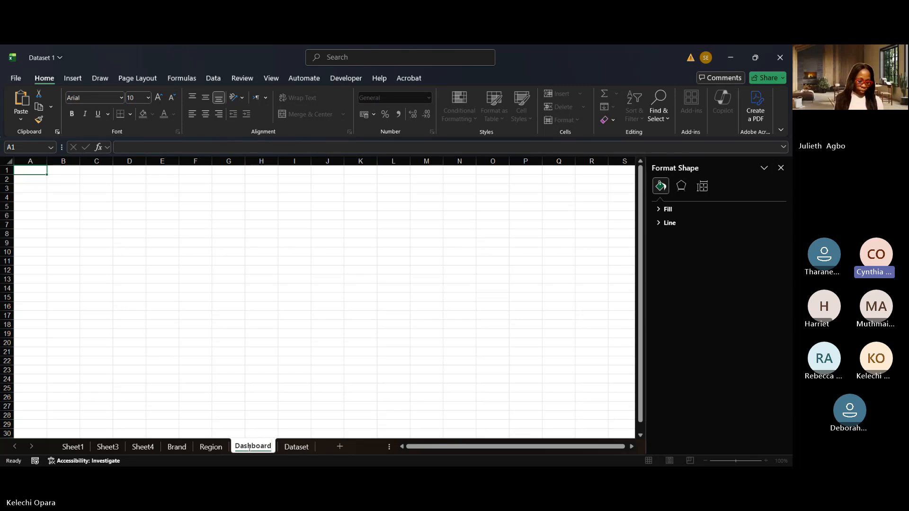
pyautogui.click(350, 348)
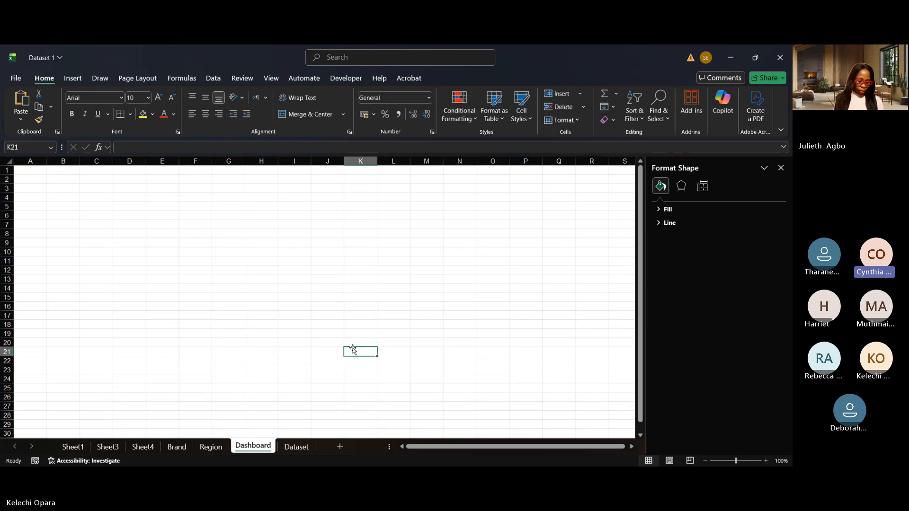
# - Move the "Sales Profit by Region" PivotChart from the Region sheet to the Dashboard sheet, placing it at cell B5
pyautogui.click(211, 446)
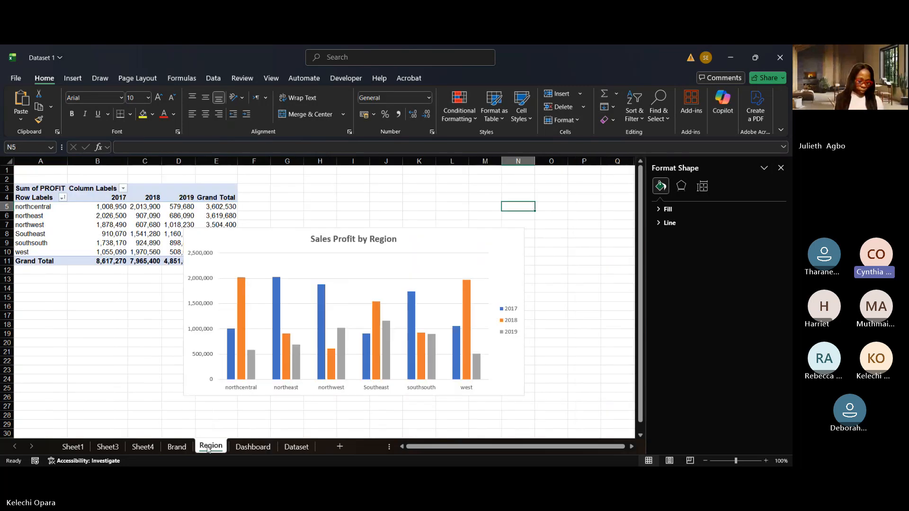
pyautogui.click(338, 268)
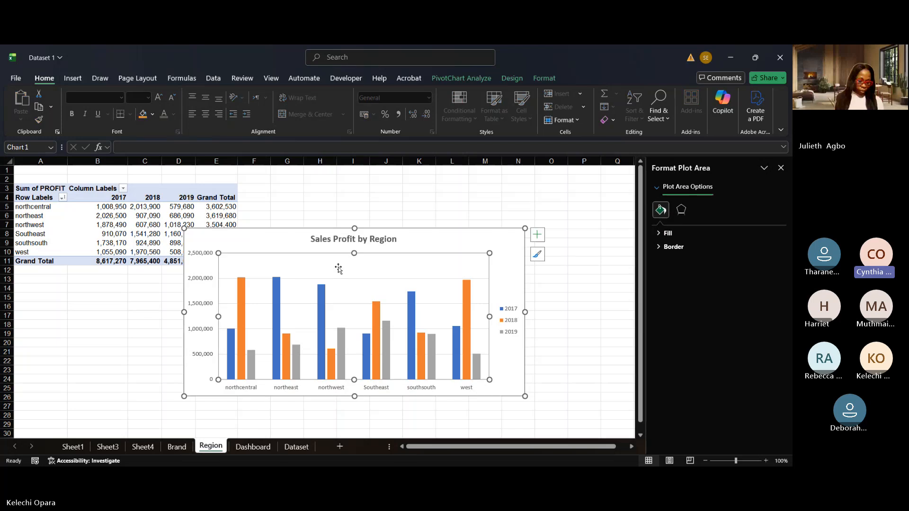
pyautogui.moveTo(436, 211); pyautogui.dragTo(452, 233)
pyautogui.click(452, 233)
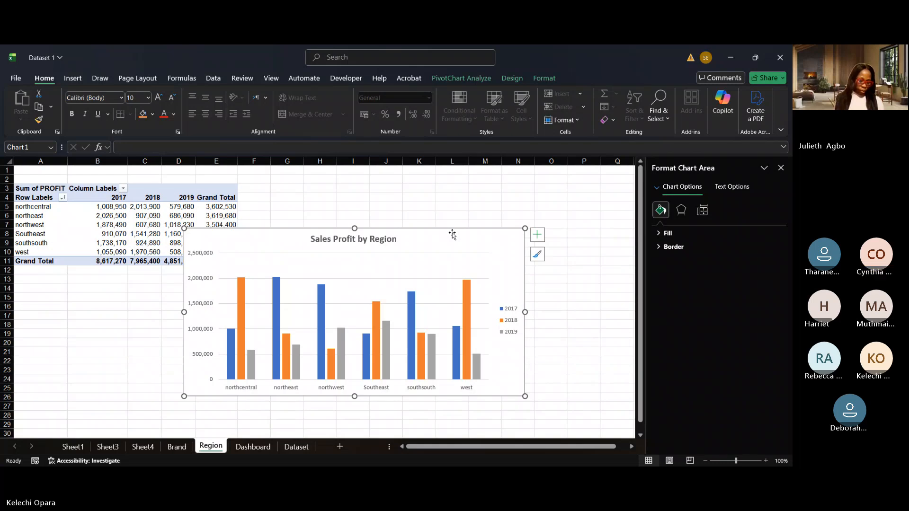
pyautogui.click(51, 106)
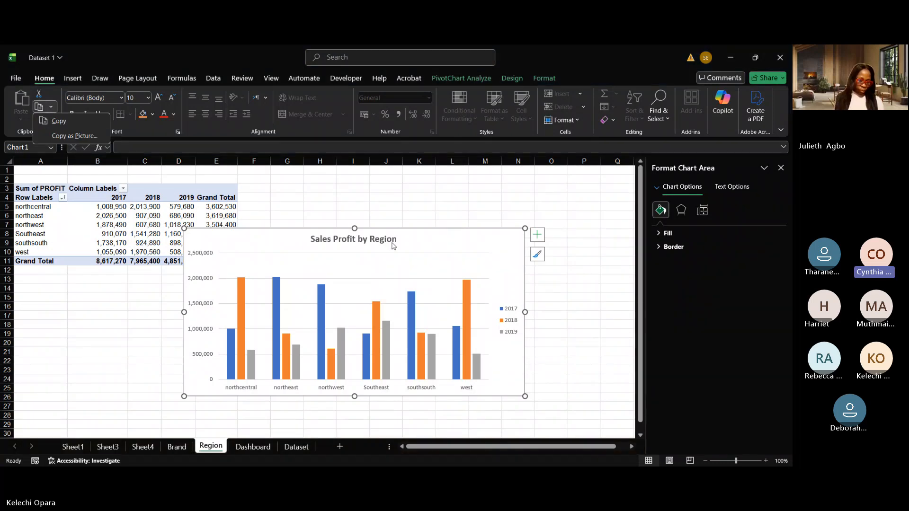
pyautogui.click(40, 96)
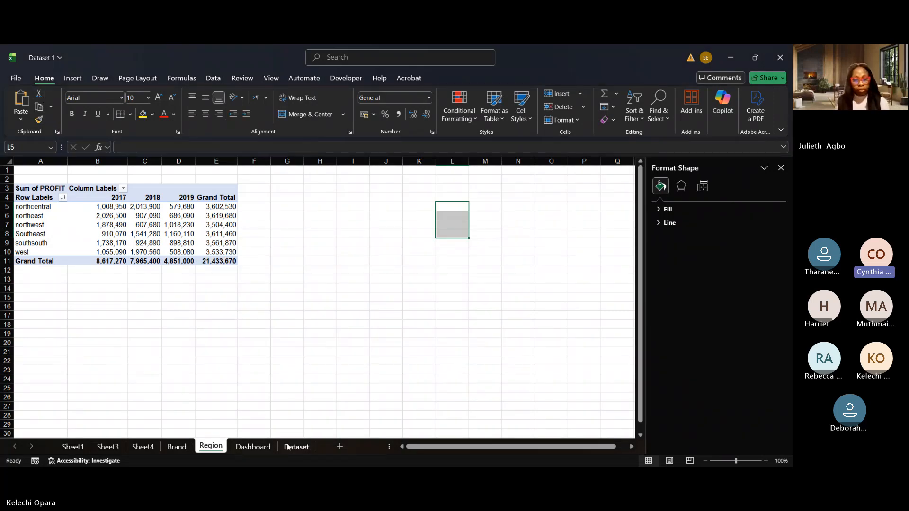
pyautogui.click(252, 449)
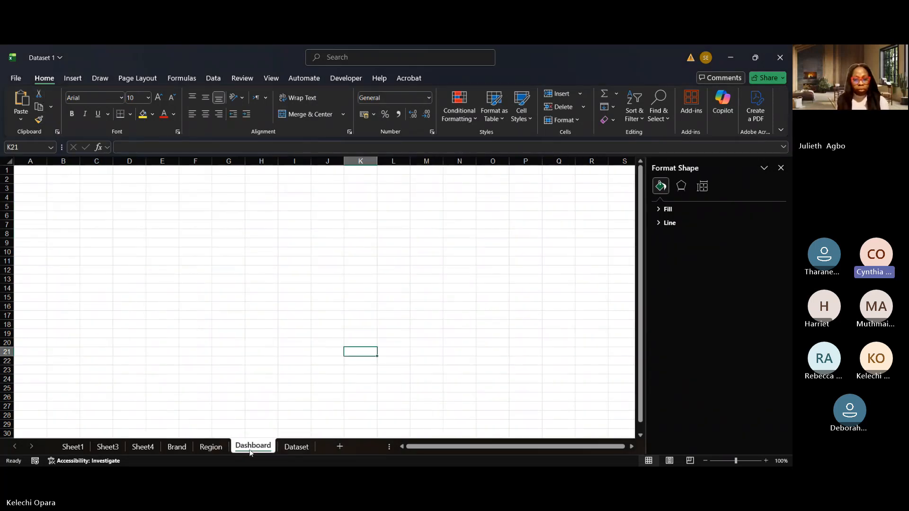
pyautogui.click(74, 208)
pyautogui.hotkey('ctrl', 'v')
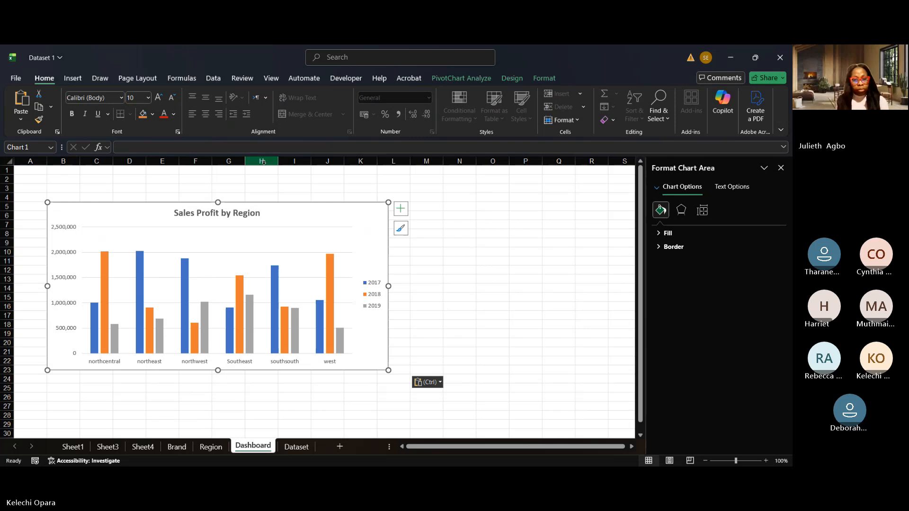
pyautogui.click(511, 241)
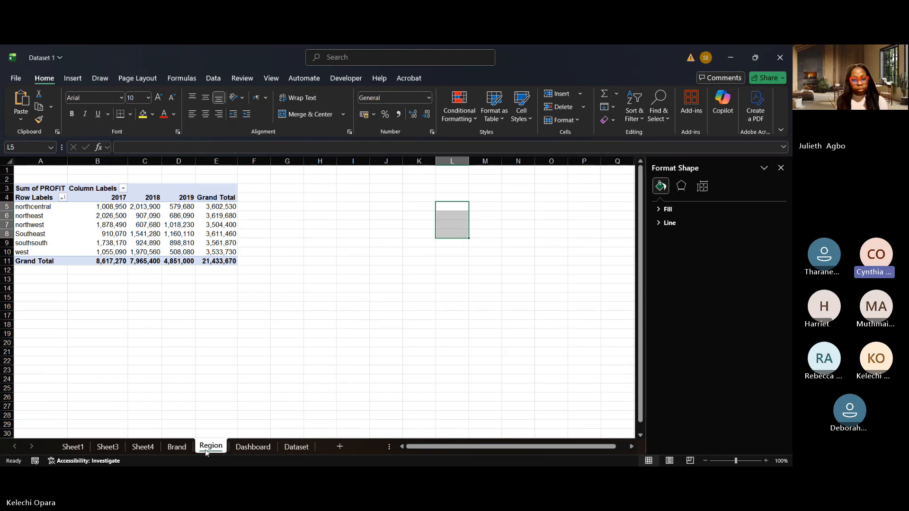
# - Filter the Region sheet's pivot table to show only northcentral, and check the chart on the Dashboard sheet
pyautogui.click(62, 197)
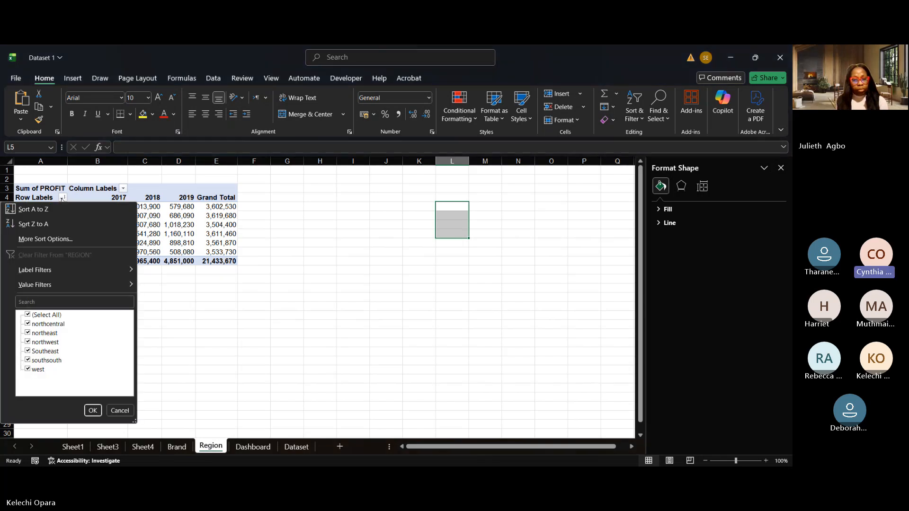
pyautogui.click(28, 314)
pyautogui.click(28, 324)
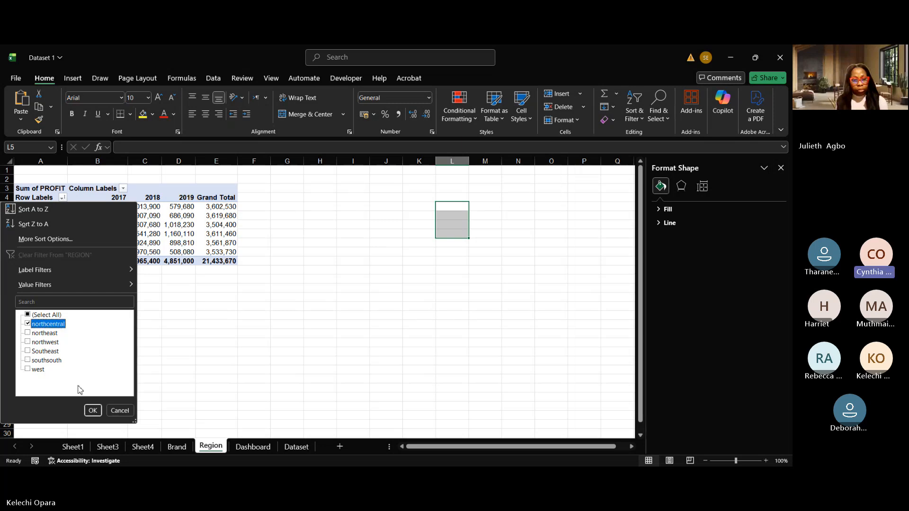
pyautogui.click(90, 410)
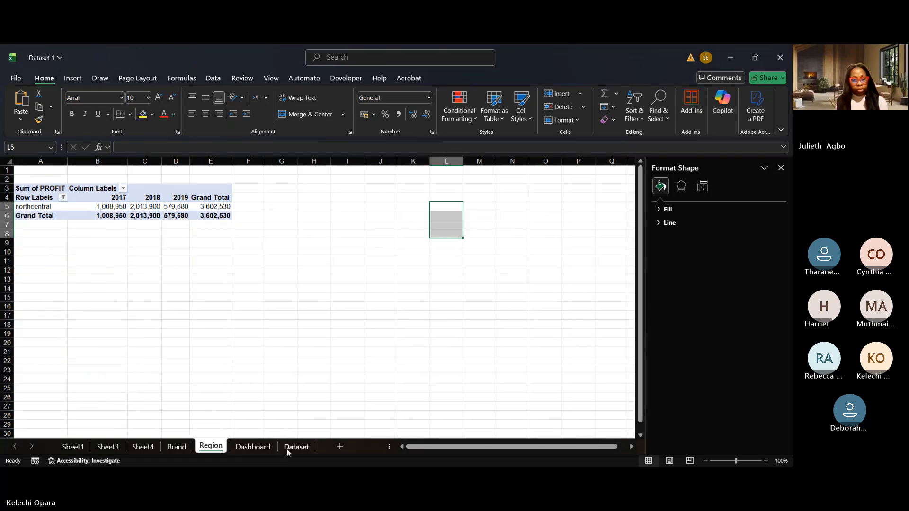
pyautogui.click(287, 450)
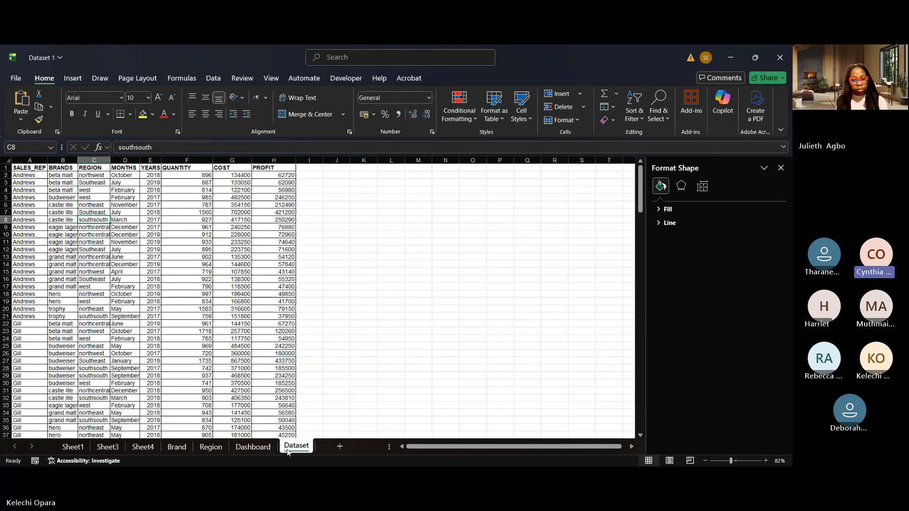
pyautogui.click(253, 447)
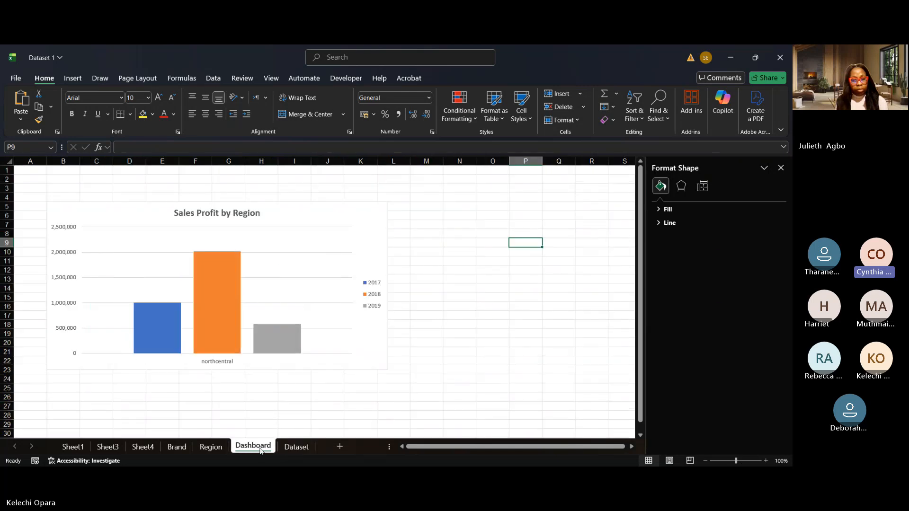
# - Restore all regions in the row labels filter of the Region sheet's pivot table
pyautogui.click(222, 447)
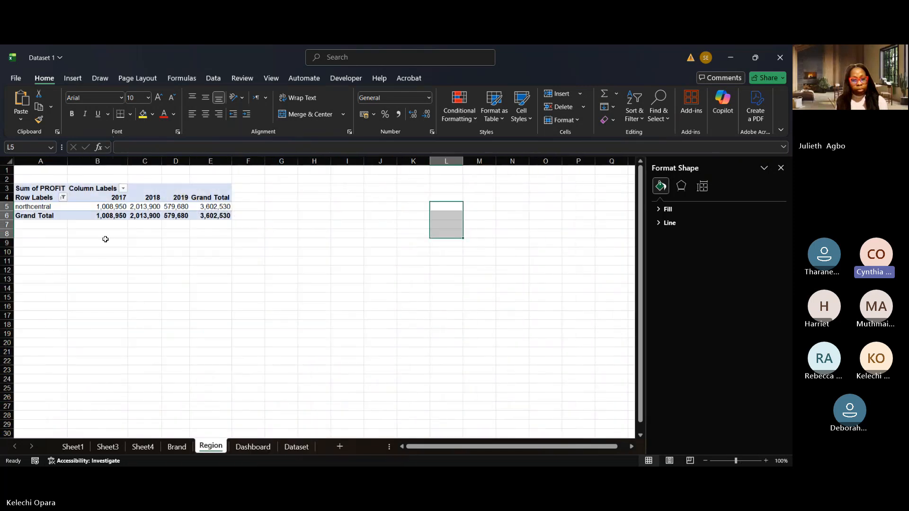
pyautogui.click(63, 198)
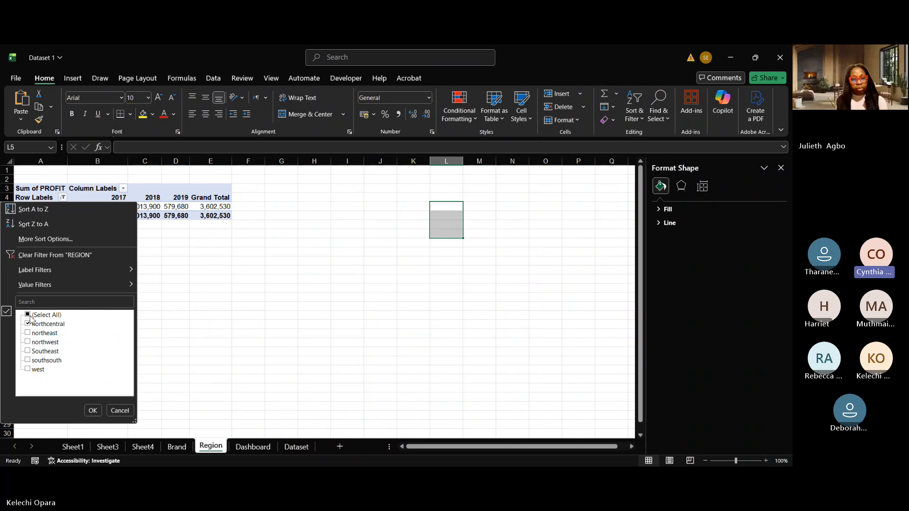
pyautogui.click(93, 410)
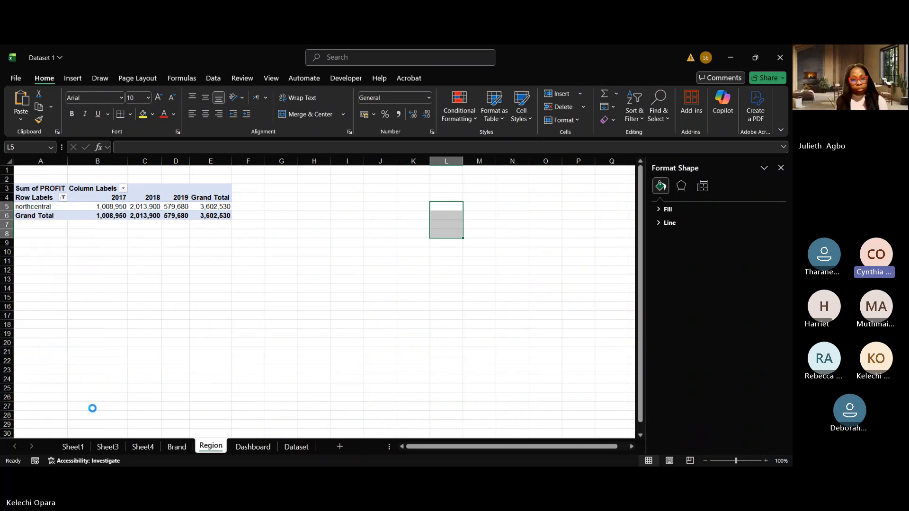
pyautogui.click(605, 318)
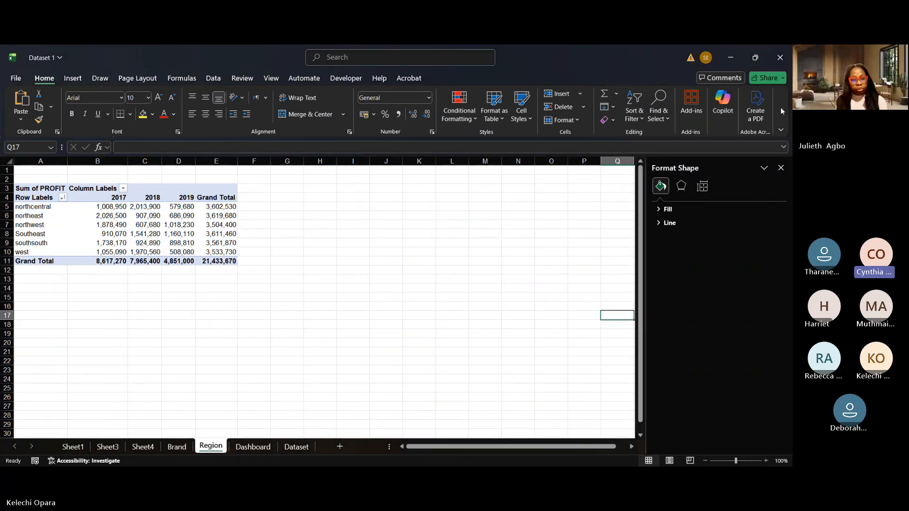
# - Close the Format Shape pane and turn the PivotTable field list back on for the Region sheet's pivot table
pyautogui.click(781, 168)
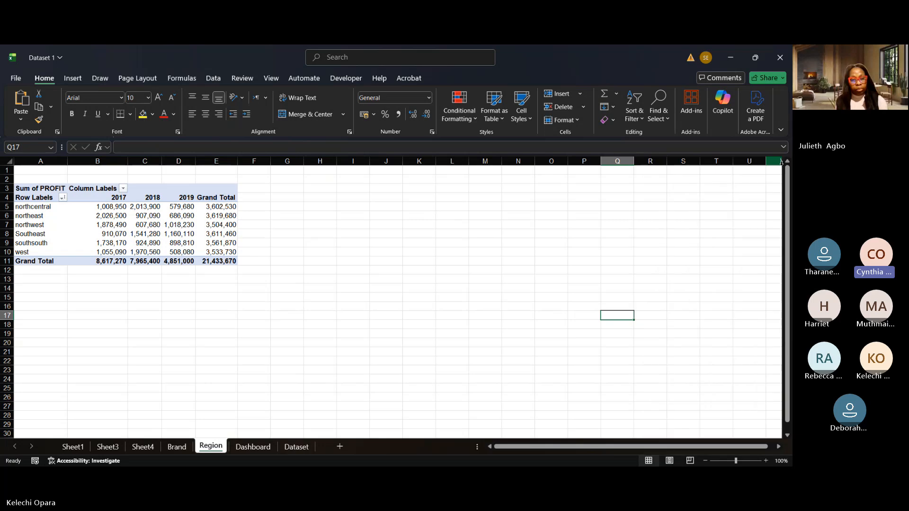
pyautogui.click(224, 225)
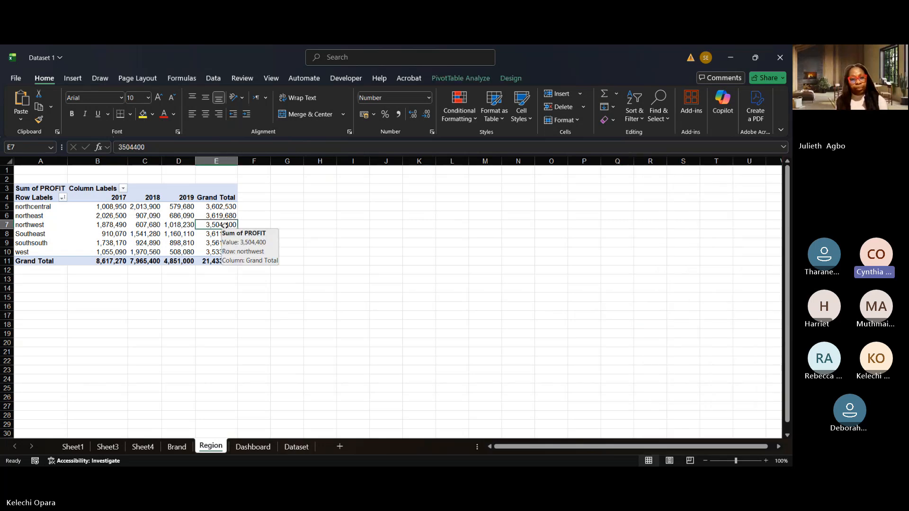
pyautogui.click(186, 225)
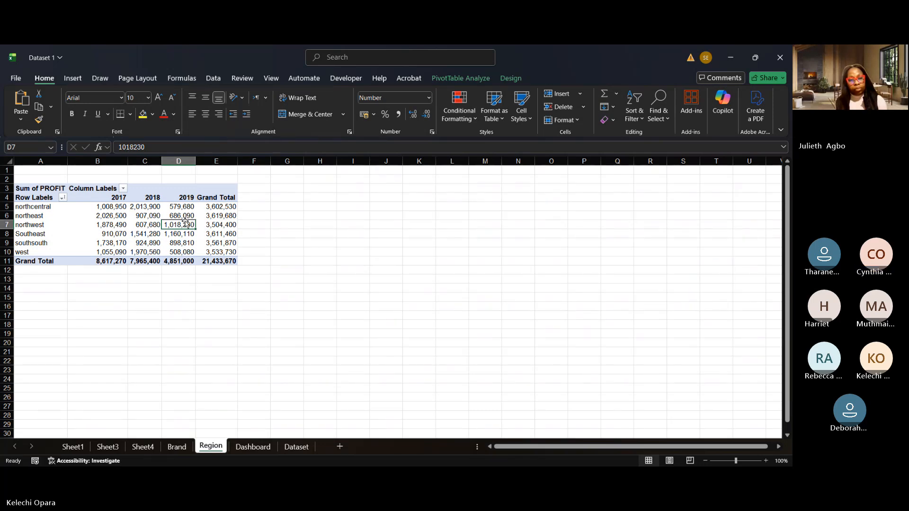
pyautogui.click(458, 79)
pyautogui.click(508, 119)
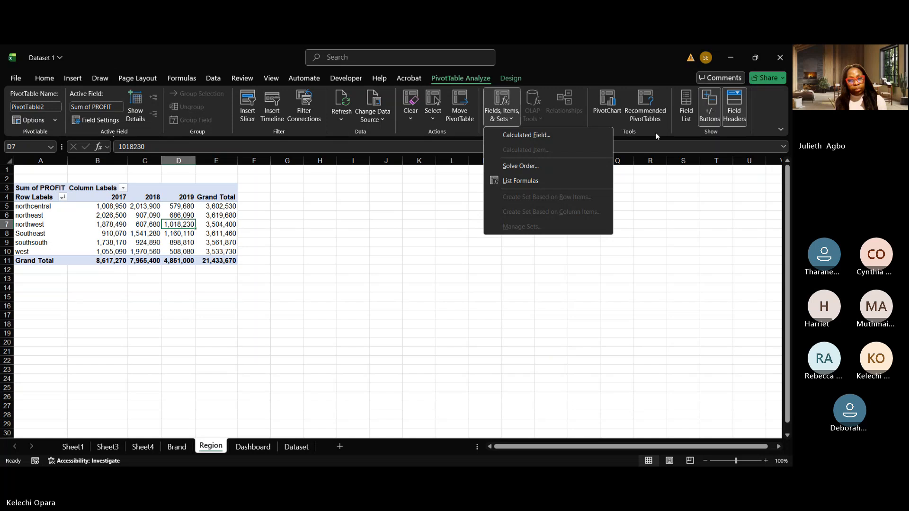
pyautogui.click(687, 118)
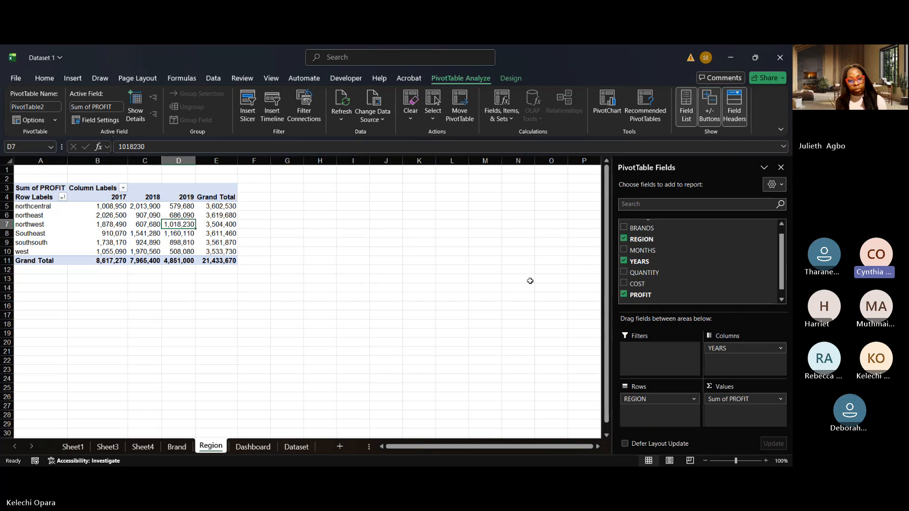
pyautogui.click(528, 280)
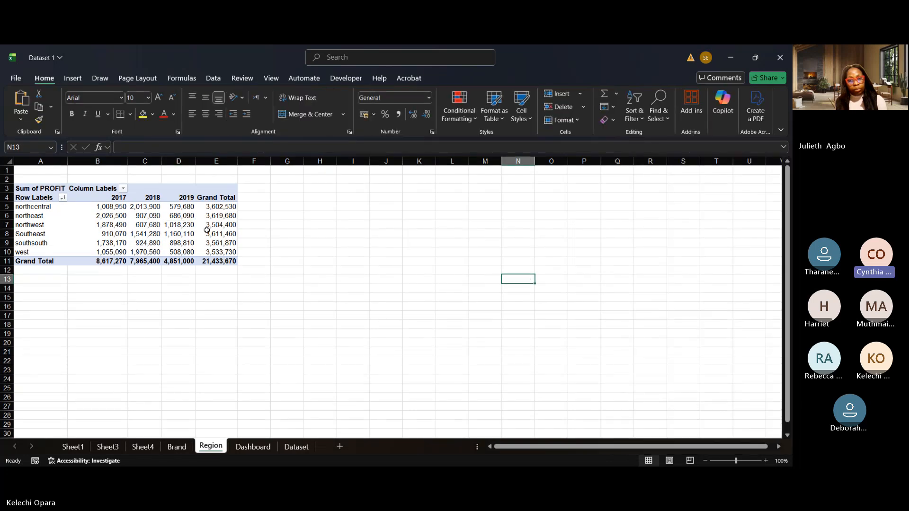
pyautogui.click(207, 230)
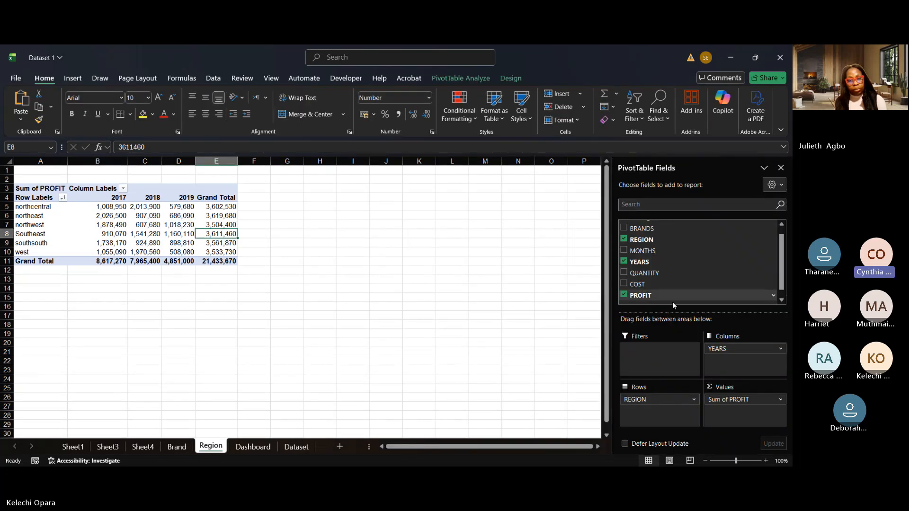
pyautogui.click(336, 256)
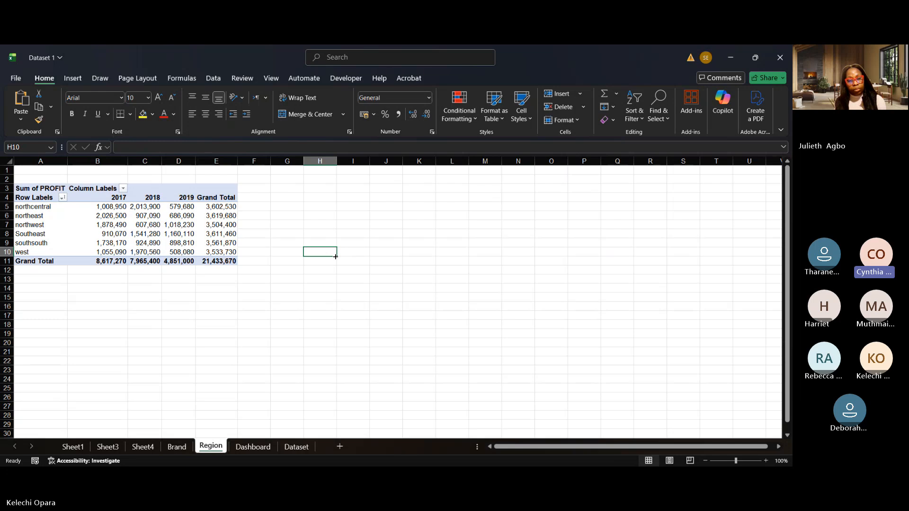
# - Rearrange the Brand sheet's pivot table with BRANDS as rows and Sum of PROFIT as values, removing QUANTITY and Count of BRANDS
pyautogui.click(180, 453)
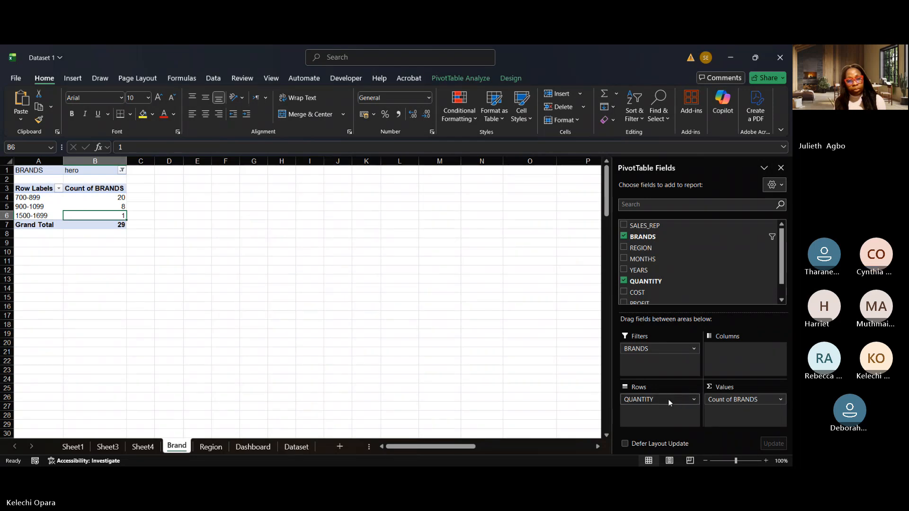
pyautogui.moveTo(668, 399); pyautogui.dragTo(647, 405)
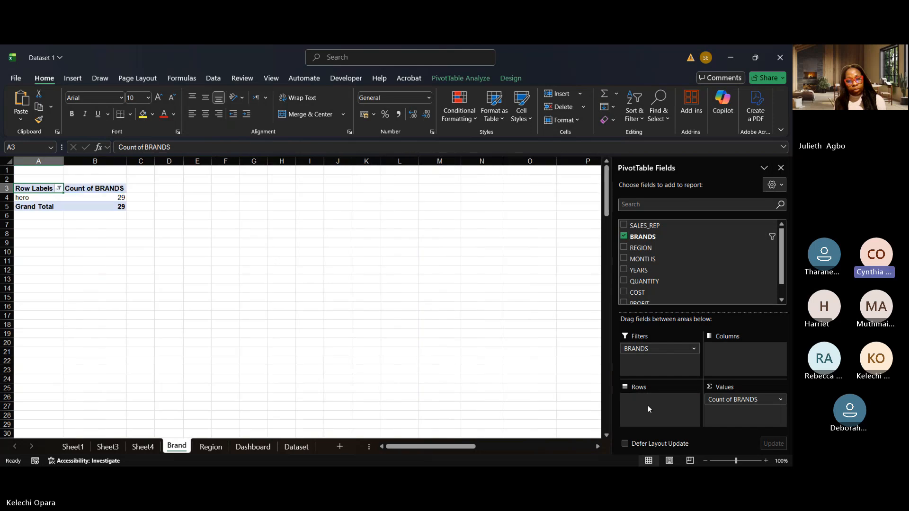
pyautogui.moveTo(723, 404); pyautogui.dragTo(575, 368)
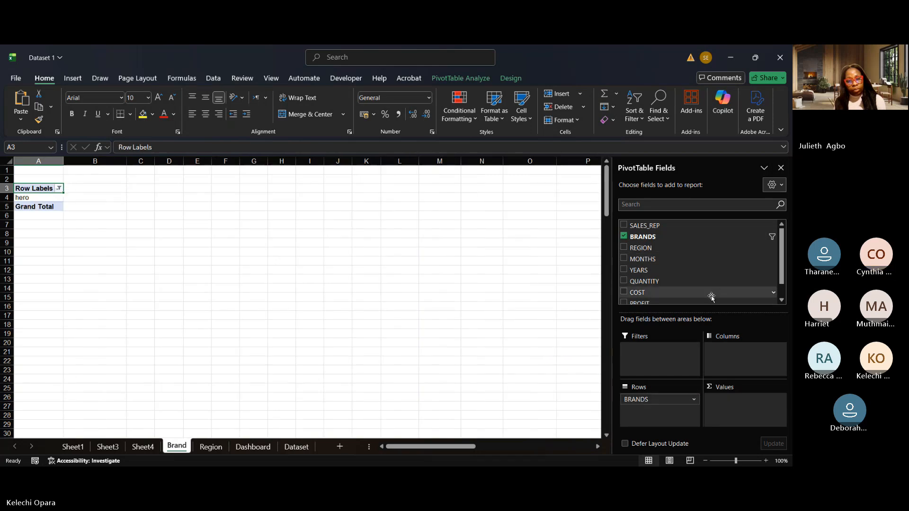
pyautogui.click(783, 299)
pyautogui.click(783, 297)
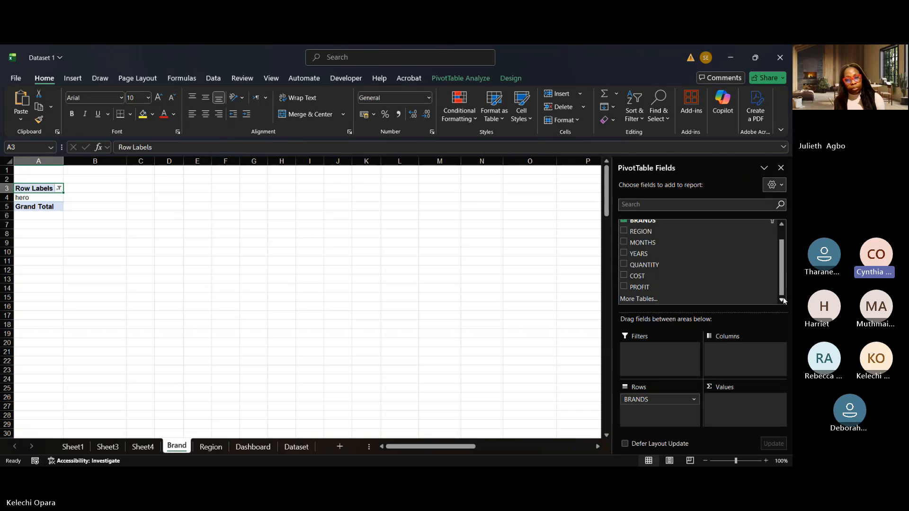
pyautogui.moveTo(706, 287); pyautogui.dragTo(750, 410)
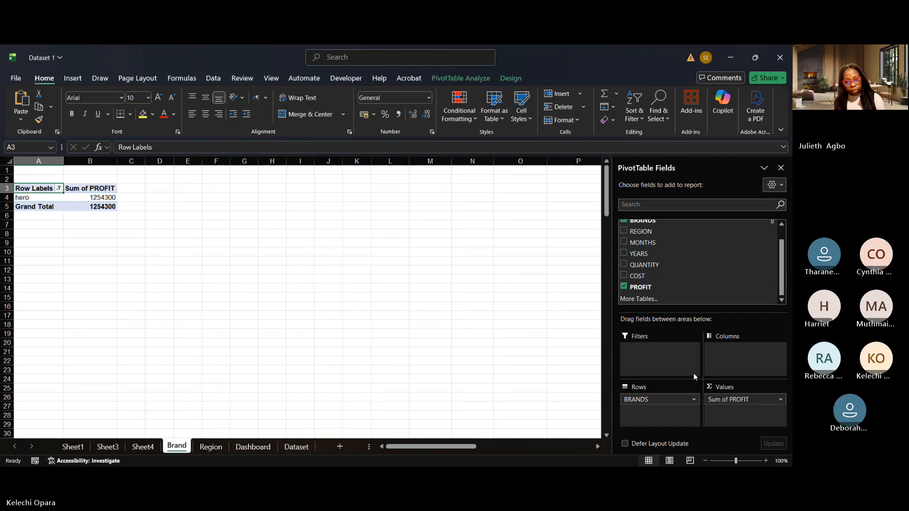
# - Open the row labels filter of the Brand sheet's pivot table
pyautogui.doubleClick(57, 189)
pyautogui.click(64, 258)
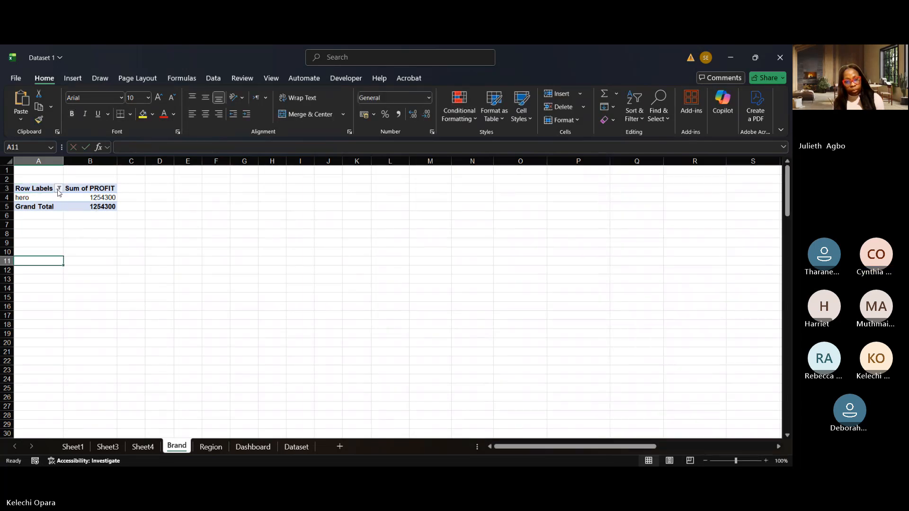
# - Set the pivot table's BRANDS filter to include all brands
pyautogui.click(59, 188)
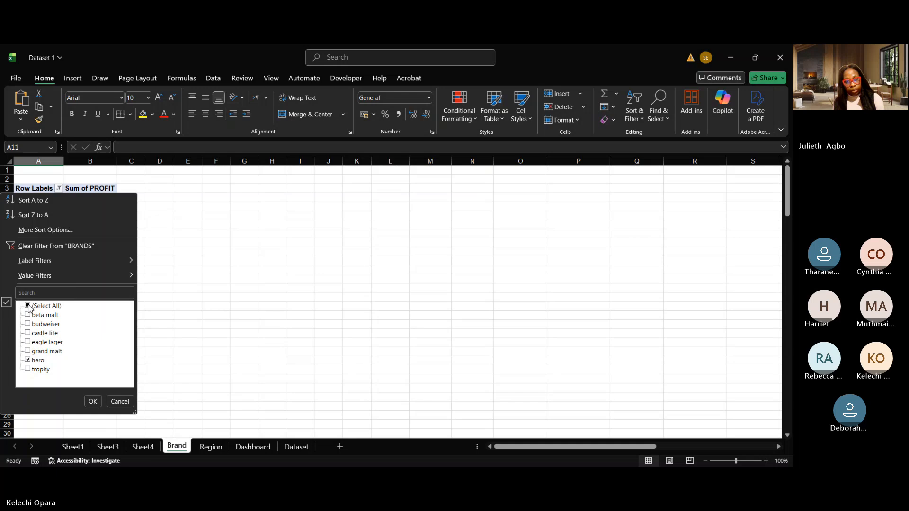
pyautogui.click(28, 306)
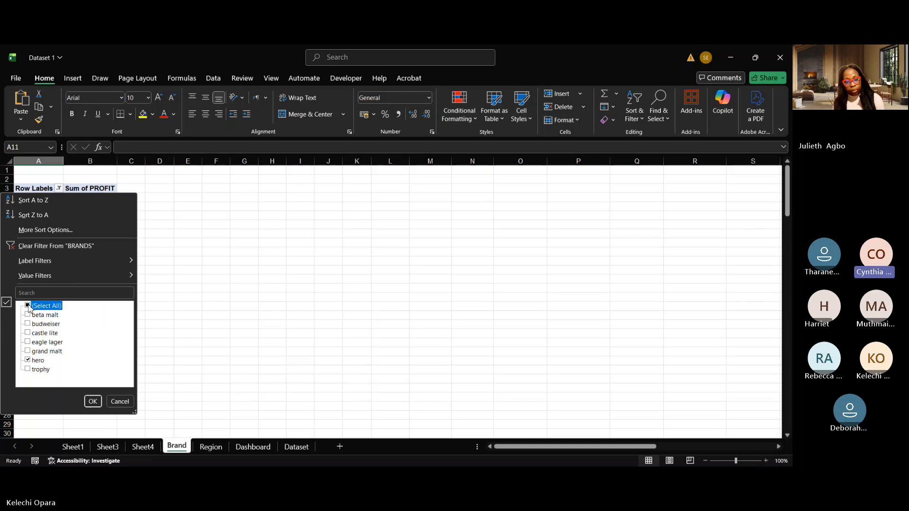
pyautogui.click(93, 401)
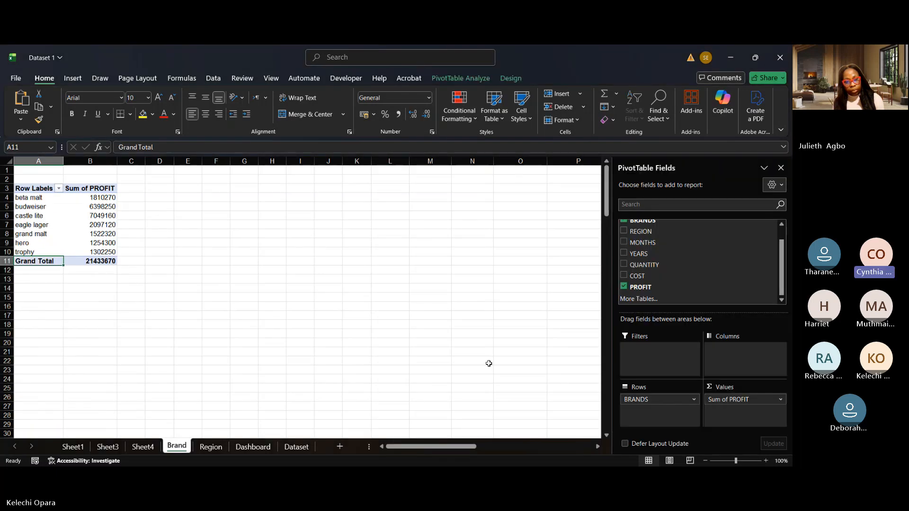
# - Format the Sum of PROFIT value field as numbers with a thousands separator and no decimals
pyautogui.click(778, 402)
pyautogui.click(751, 387)
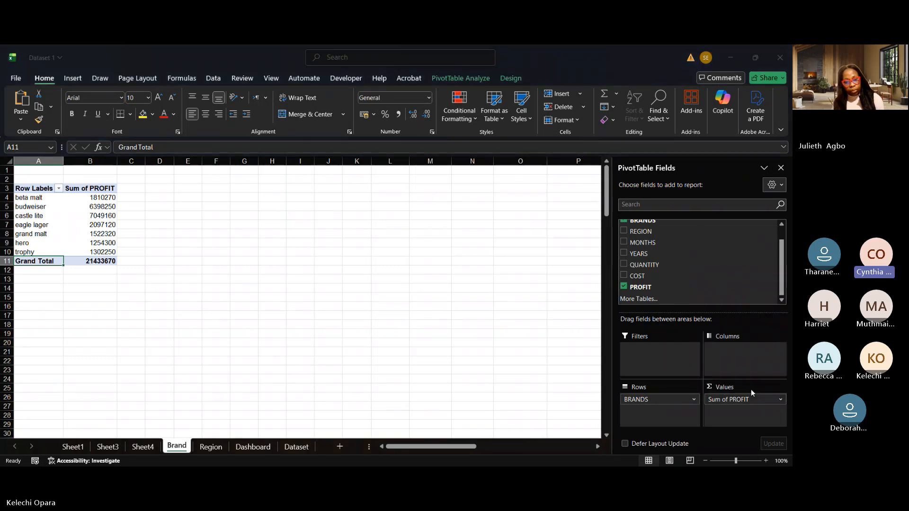
pyautogui.click(168, 250)
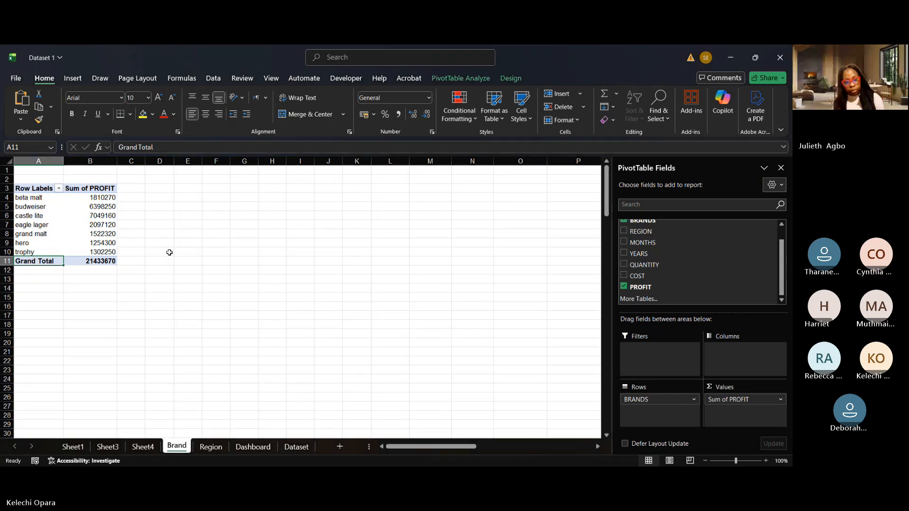
pyautogui.click(780, 400)
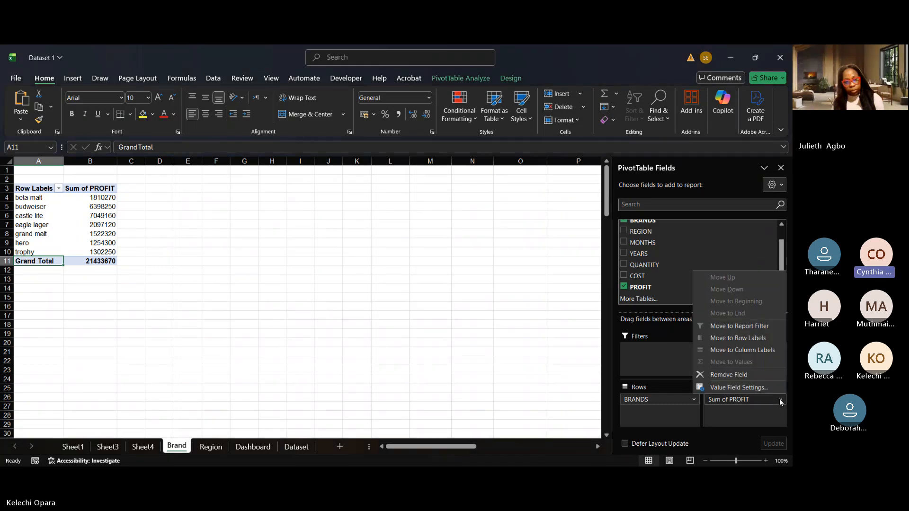
pyautogui.click(729, 388)
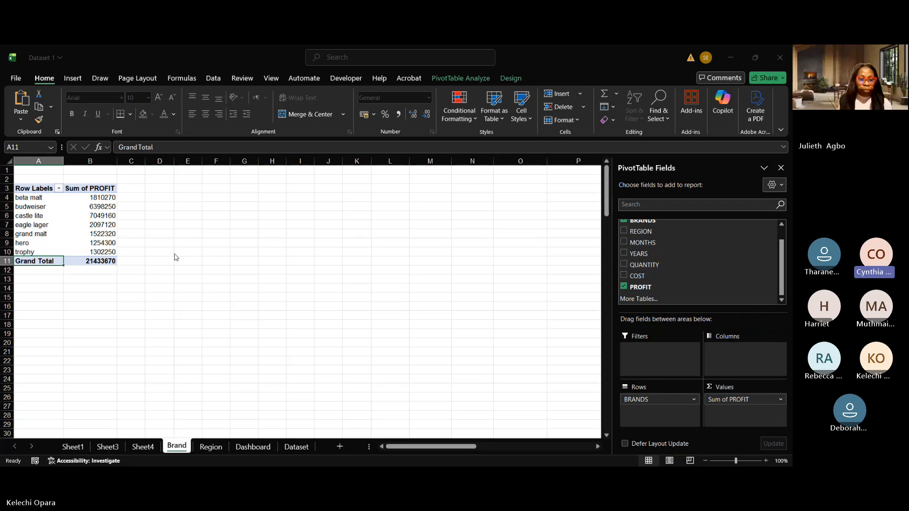
pyautogui.click(222, 232)
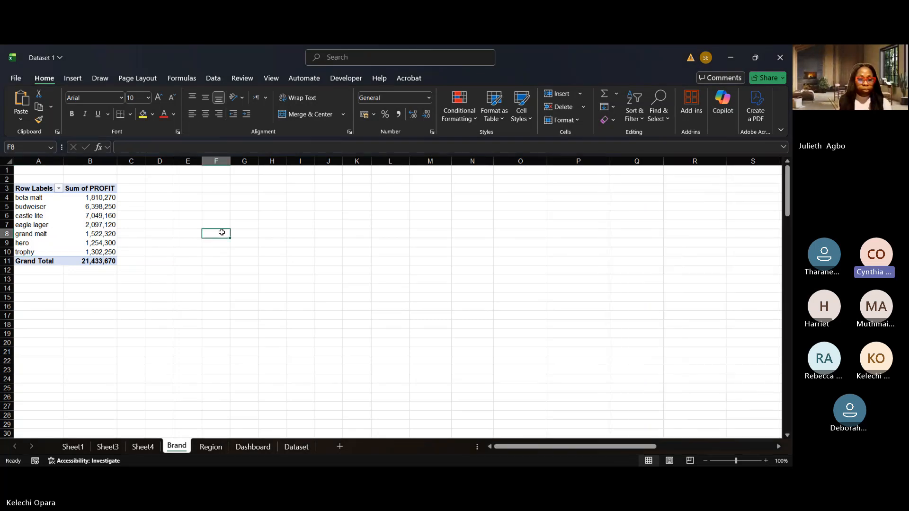
# - Insert a clustered bar PivotChart based on the brand profit pivot table
pyautogui.click(96, 225)
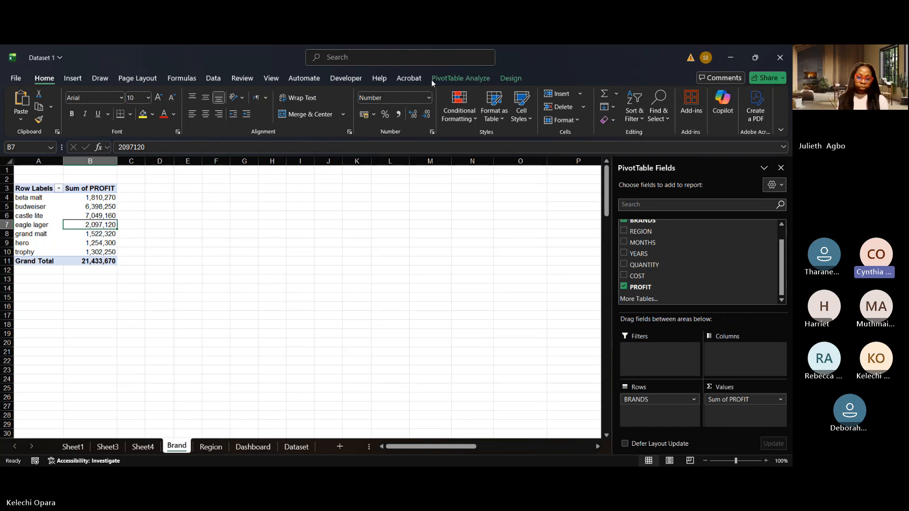
pyautogui.click(481, 78)
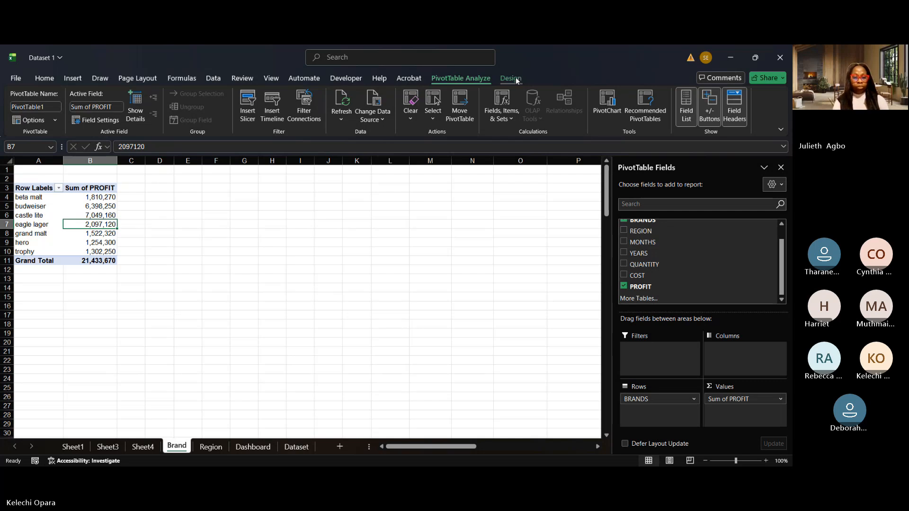
pyautogui.click(248, 112)
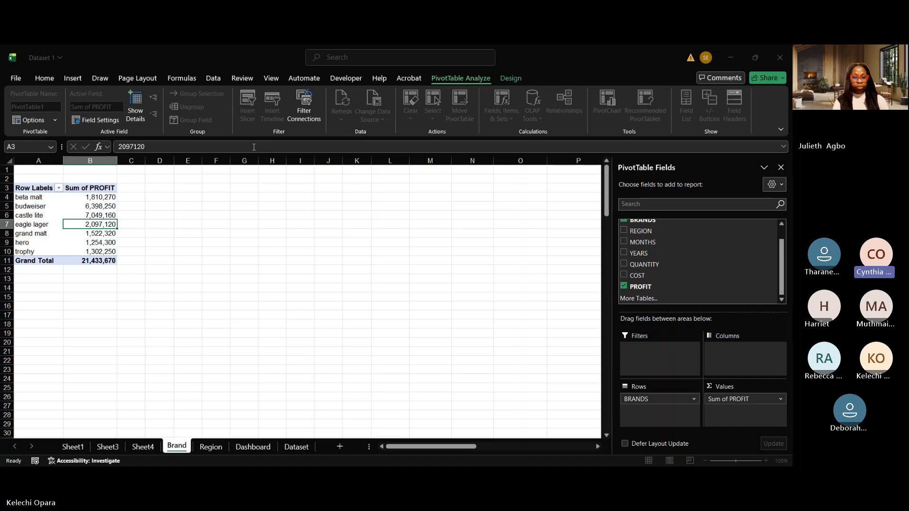
pyautogui.press('Escape')
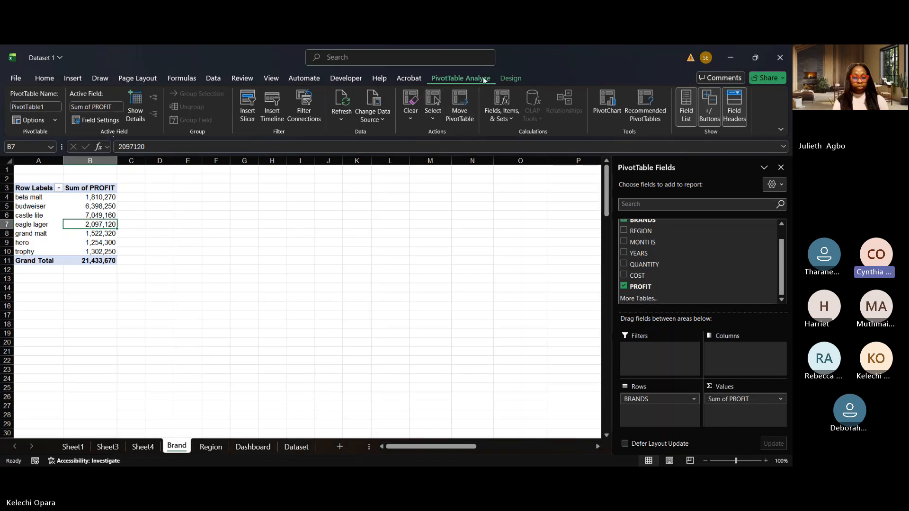
pyautogui.click(608, 104)
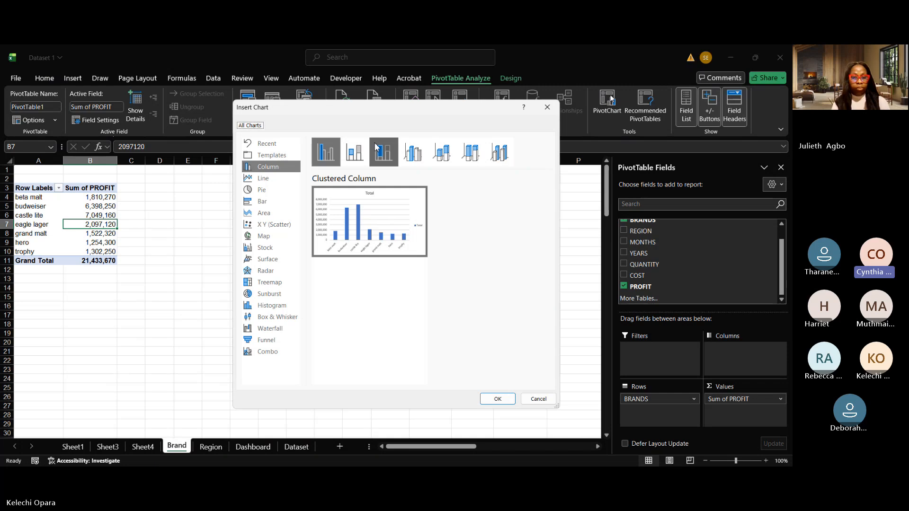
pyautogui.click(274, 203)
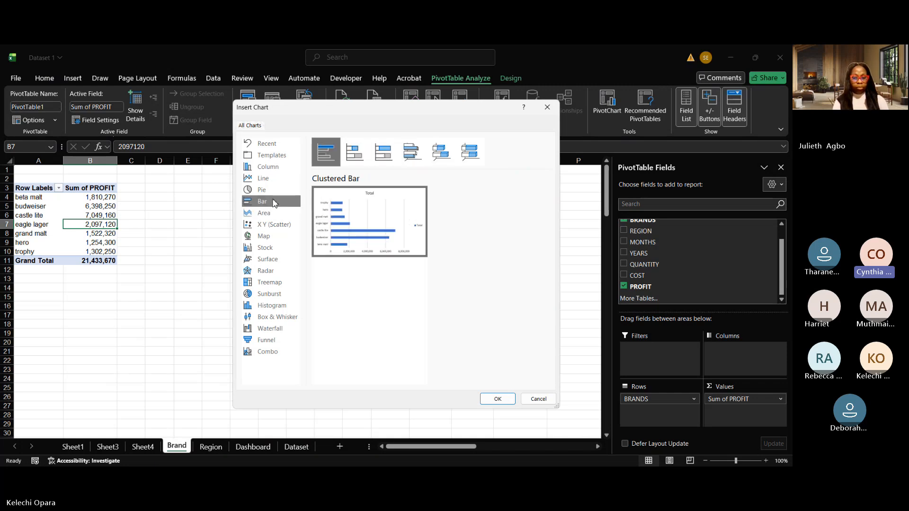
pyautogui.click(497, 400)
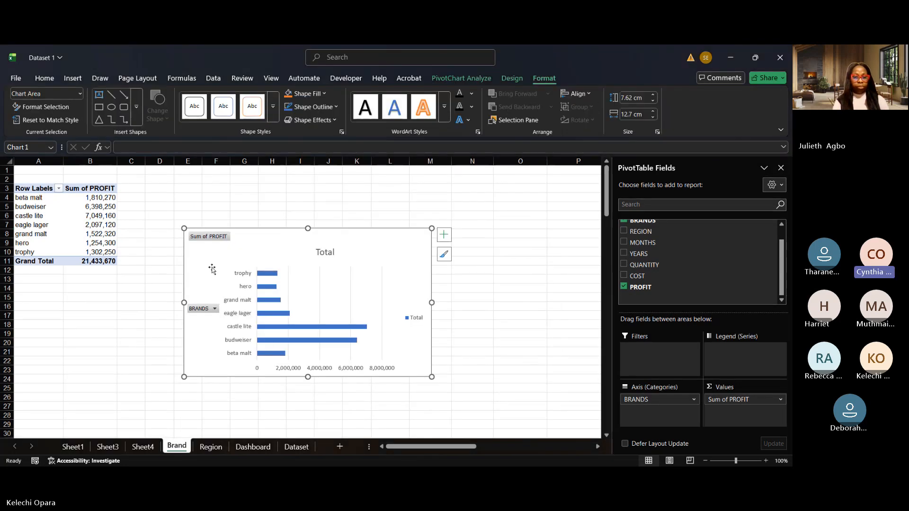
# - Sort the brands in the pivot table by Sum of PROFIT from largest to smallest
pyautogui.click(112, 199)
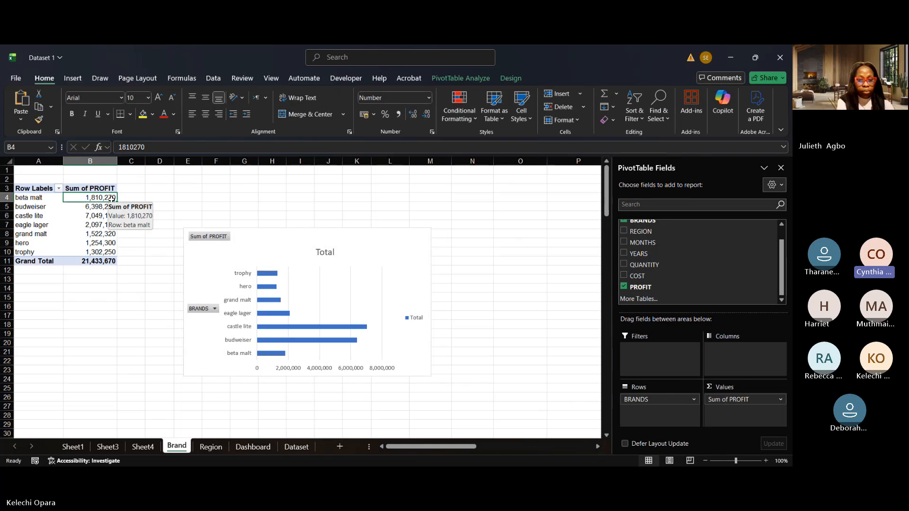
pyautogui.rightClick(112, 199)
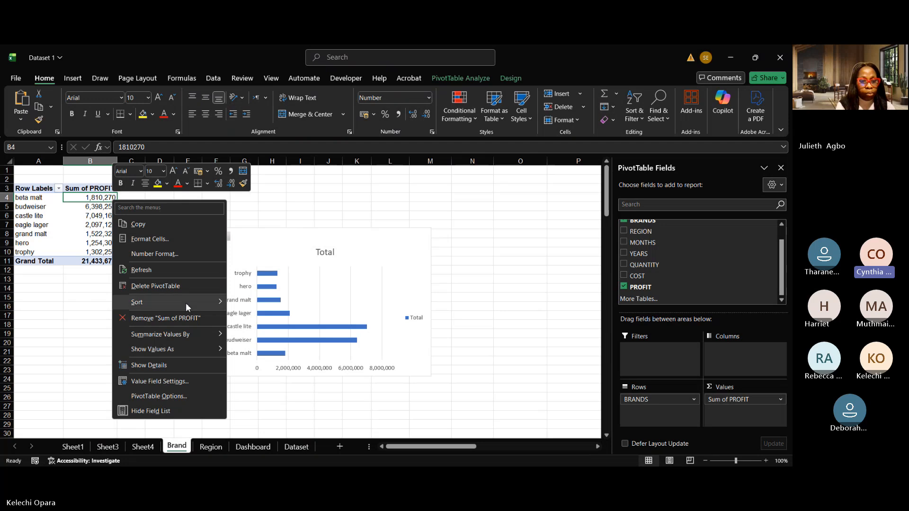
pyautogui.moveTo(186, 303)
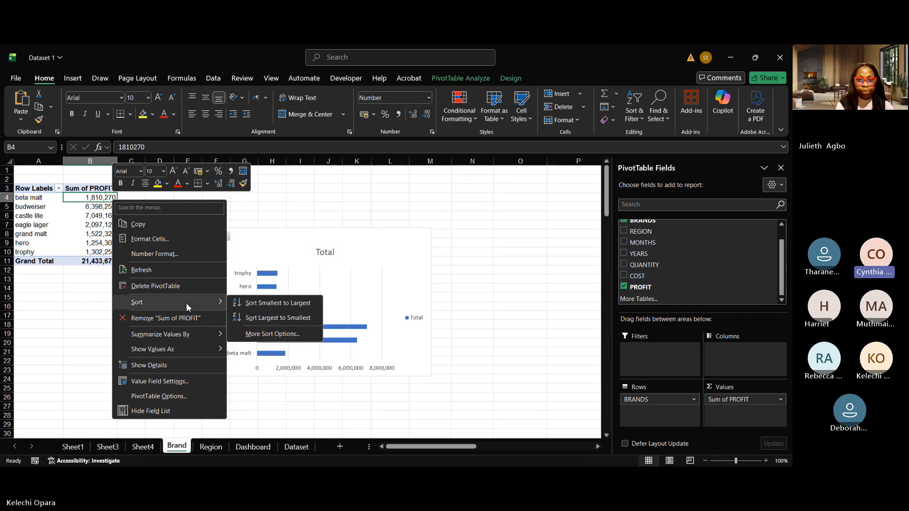
pyautogui.click(266, 319)
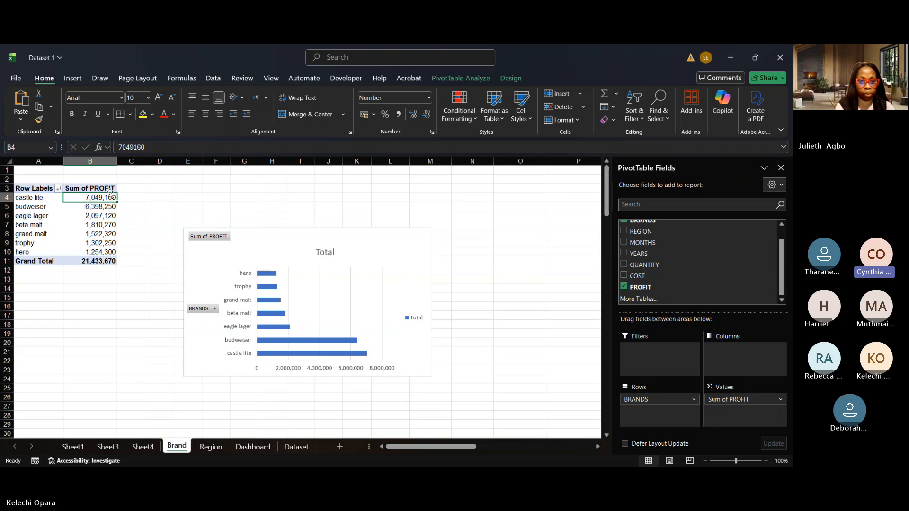
# - Sort the brands by Sum of PROFIT from smallest to largest
pyautogui.rightClick(110, 196)
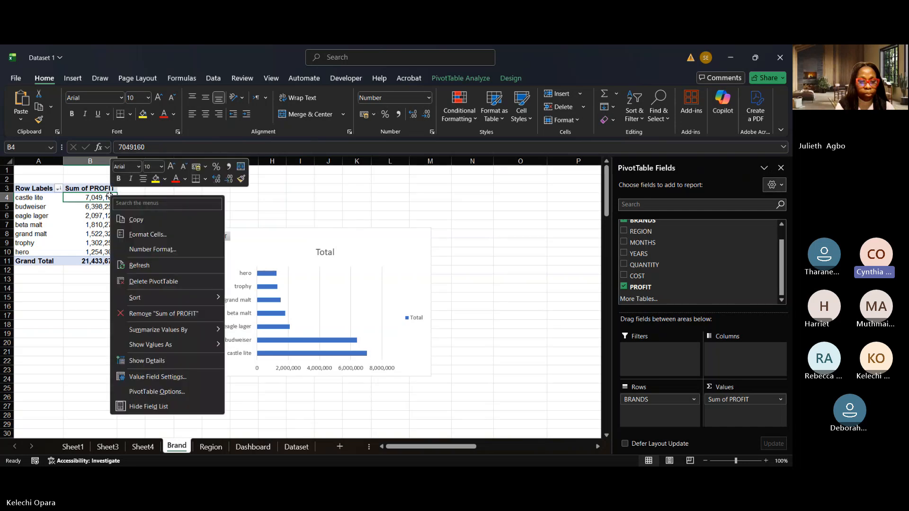
pyautogui.moveTo(190, 297)
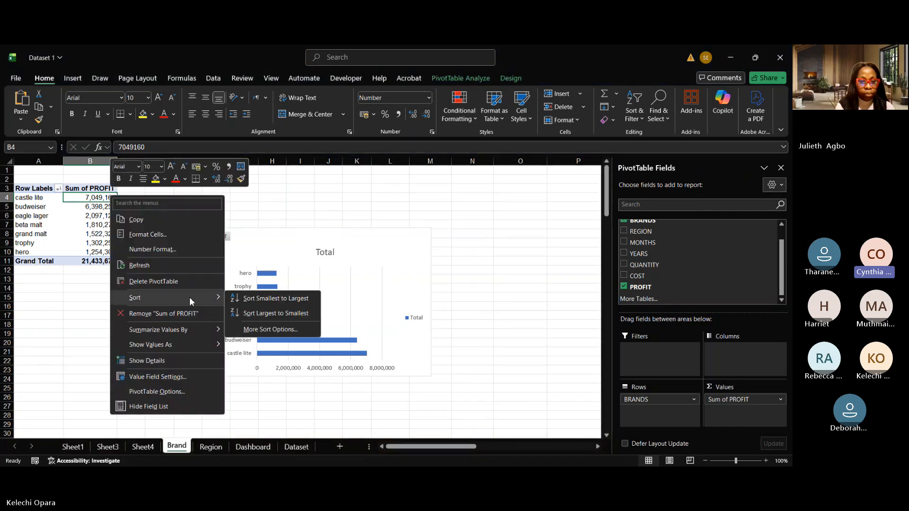
pyautogui.click(256, 299)
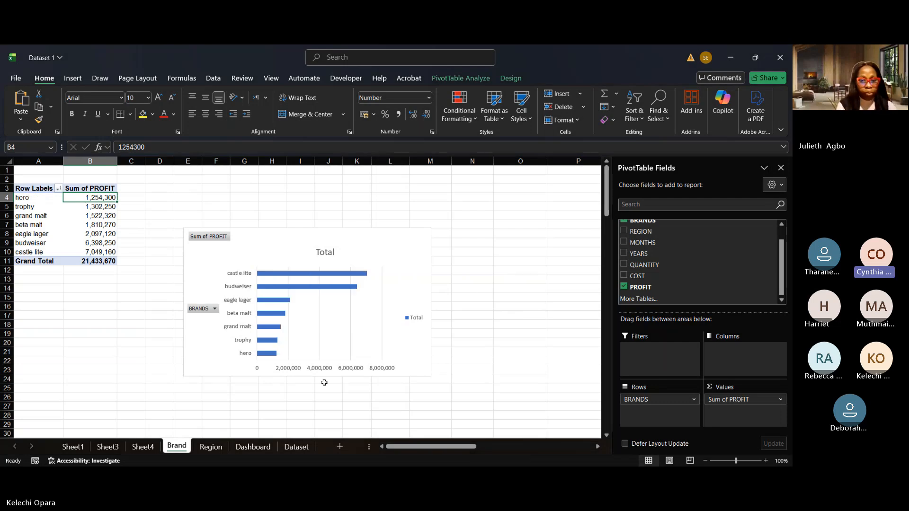
# - Enlarge the bar chart slightly in width and height so it spans about columns E to M and rows 8 to 27
pyautogui.click(431, 290)
pyautogui.moveTo(431, 302); pyautogui.dragTo(372, 301)
pyautogui.moveTo(279, 377); pyautogui.dragTo(281, 410)
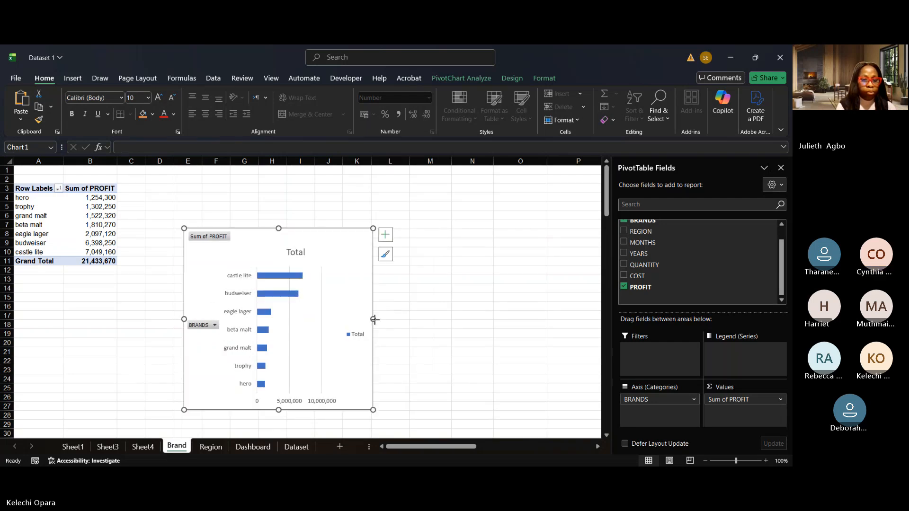
pyautogui.moveTo(374, 320); pyautogui.dragTo(450, 317)
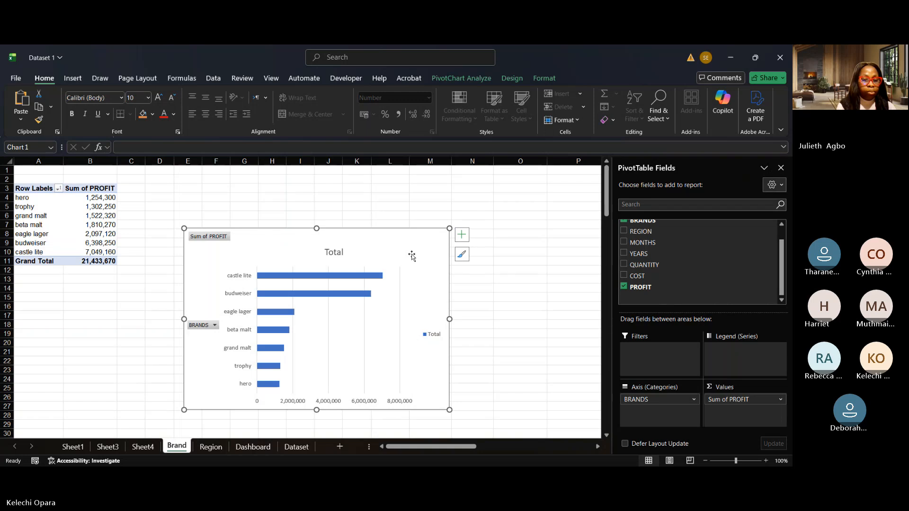
# - Apply the dark grey gradient chart style with data labels inside the bars to the bar chart
pyautogui.click(462, 235)
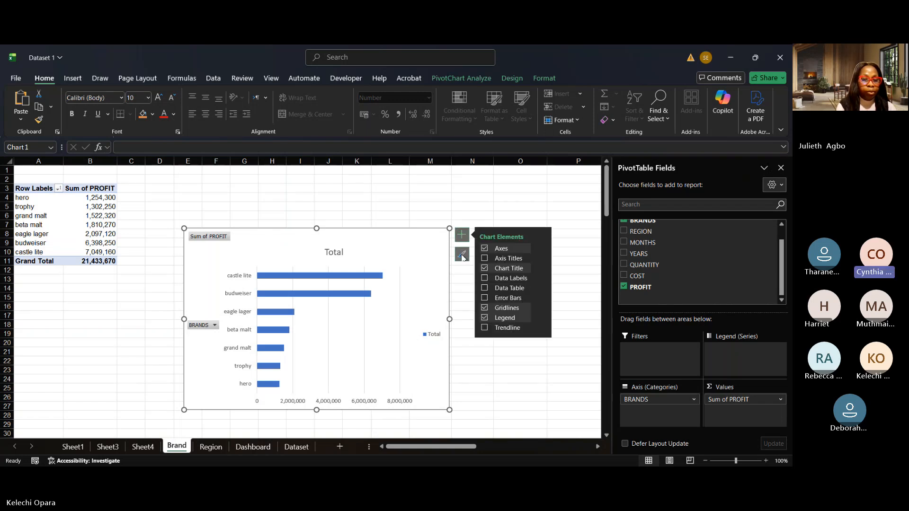
pyautogui.click(462, 255)
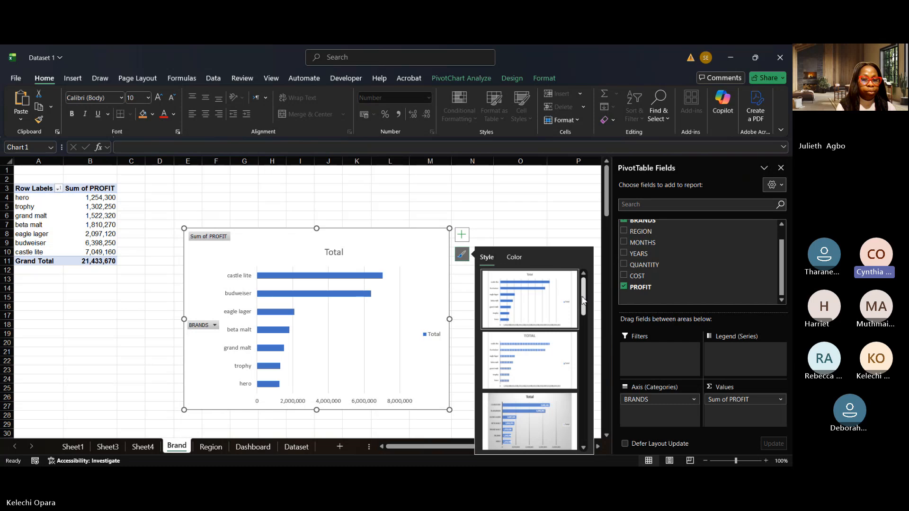
pyautogui.scroll(-2, 584, 301)
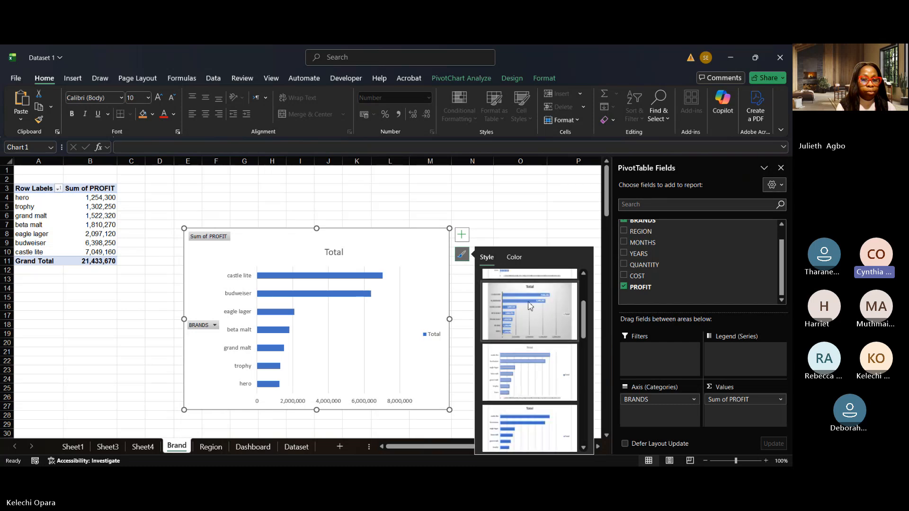
pyautogui.scroll(1, 530, 306)
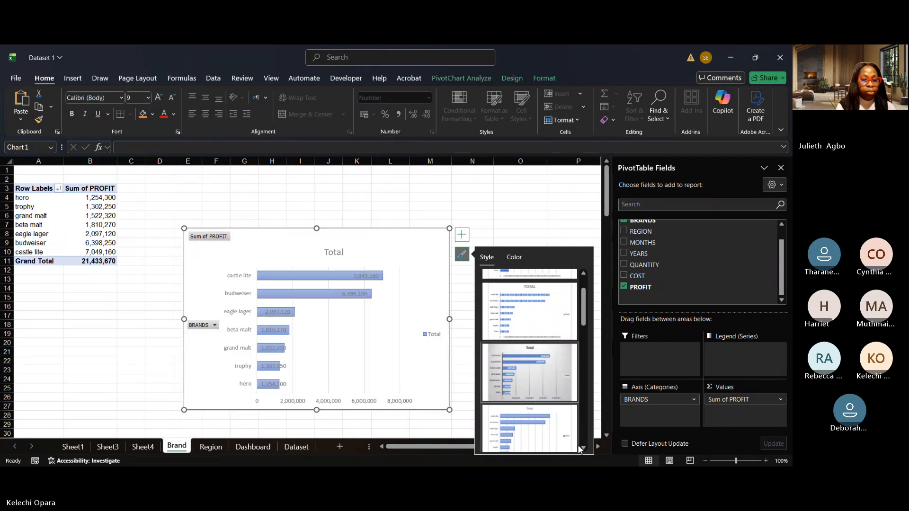
pyautogui.click(583, 448)
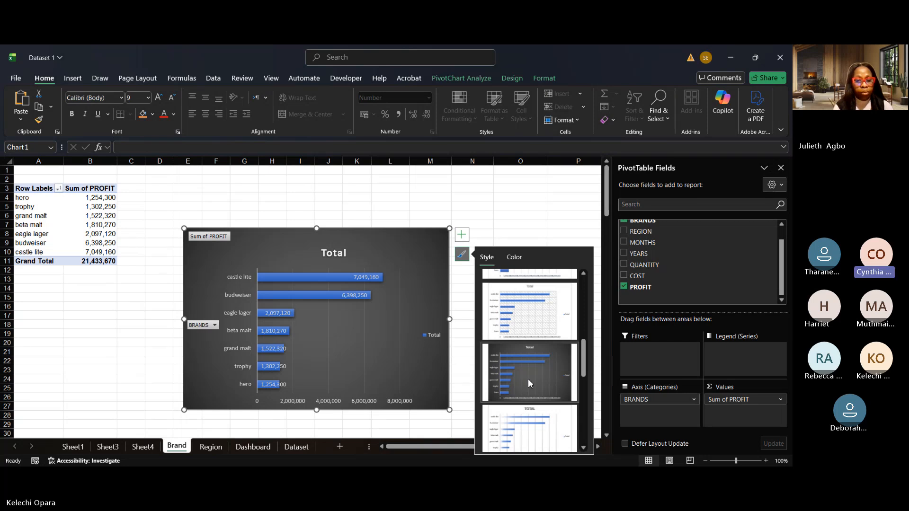
pyautogui.click(528, 379)
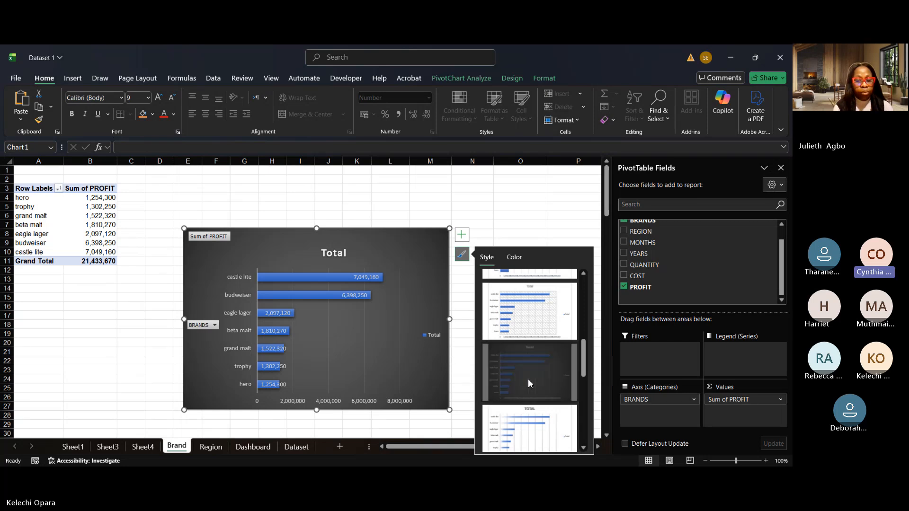
# - Try the grey monochromatic palette on the bar chart, and restore the first colorful palette with blue bars
pyautogui.click(516, 258)
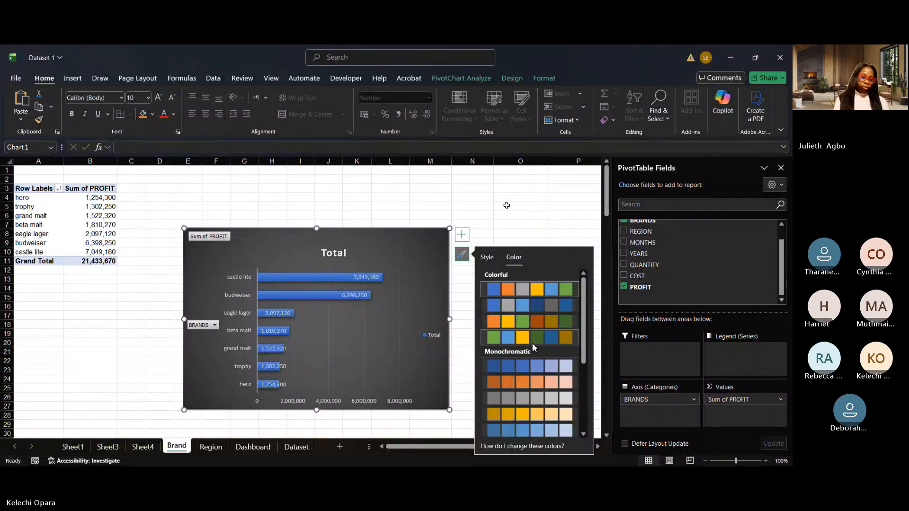
pyautogui.click(508, 309)
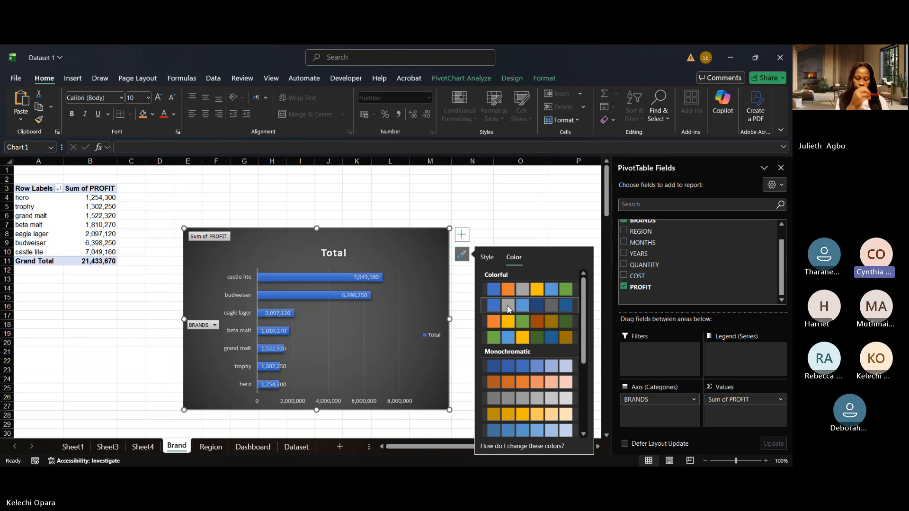
pyautogui.click(559, 403)
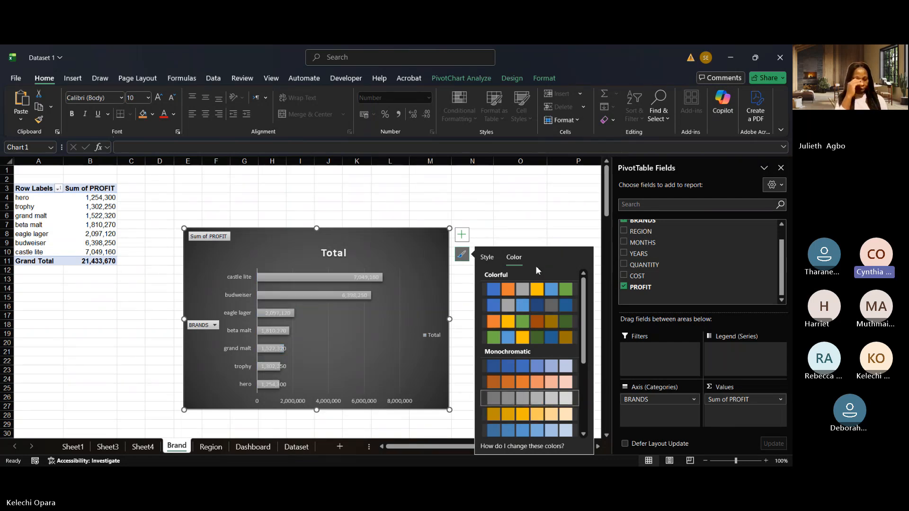
pyautogui.click(492, 291)
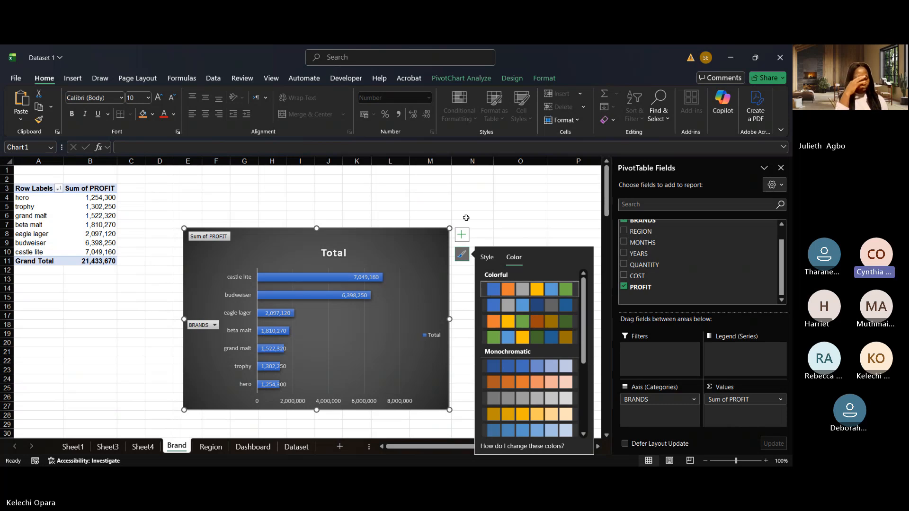
pyautogui.click(494, 258)
pyautogui.moveTo(584, 348); pyautogui.dragTo(583, 421)
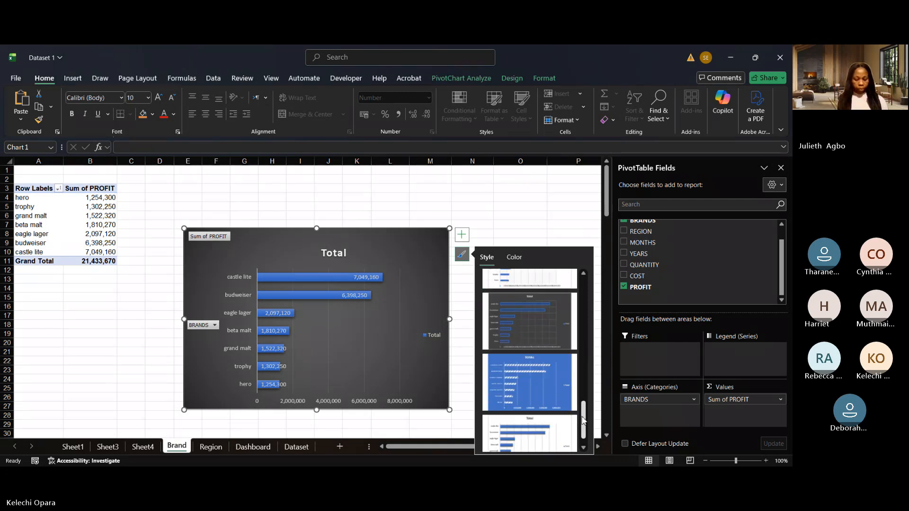
pyautogui.click(472, 197)
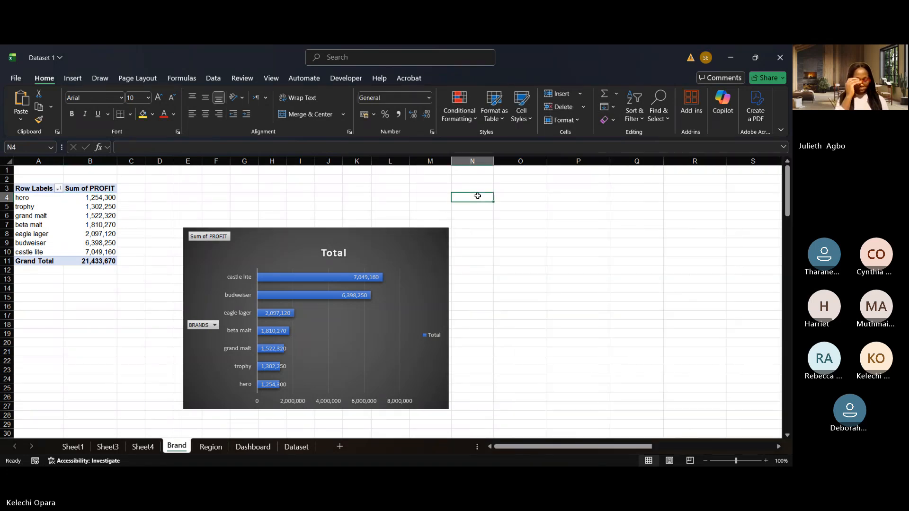
# - Try the centered overlay placement for the chart title and review its placement and formatting options
pyautogui.click(383, 264)
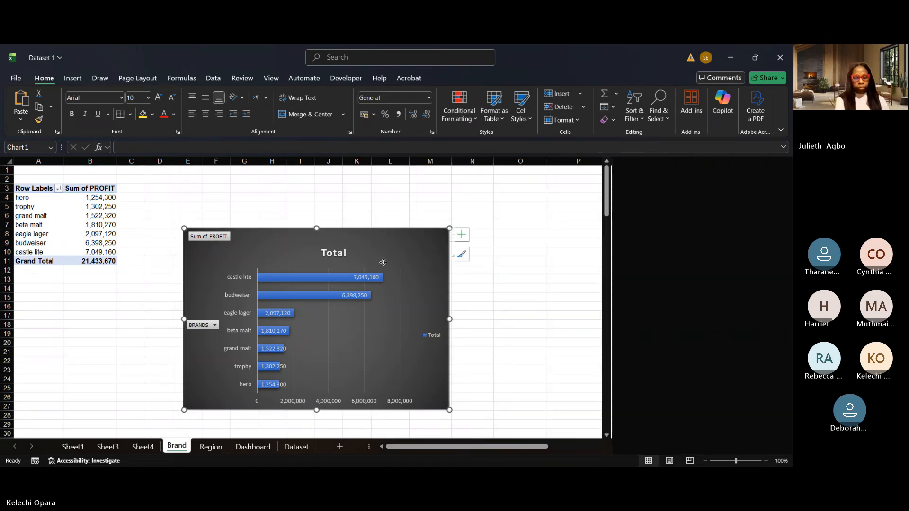
pyautogui.doubleClick(339, 251)
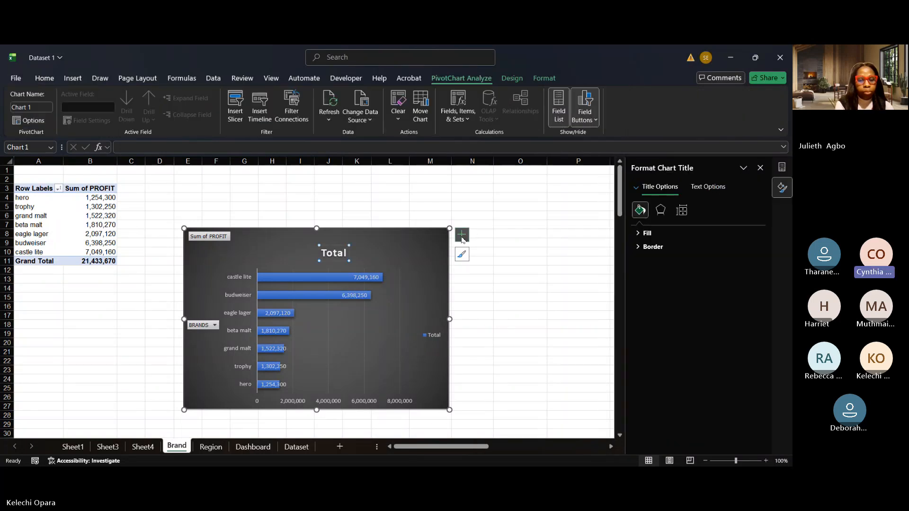
pyautogui.click(462, 237)
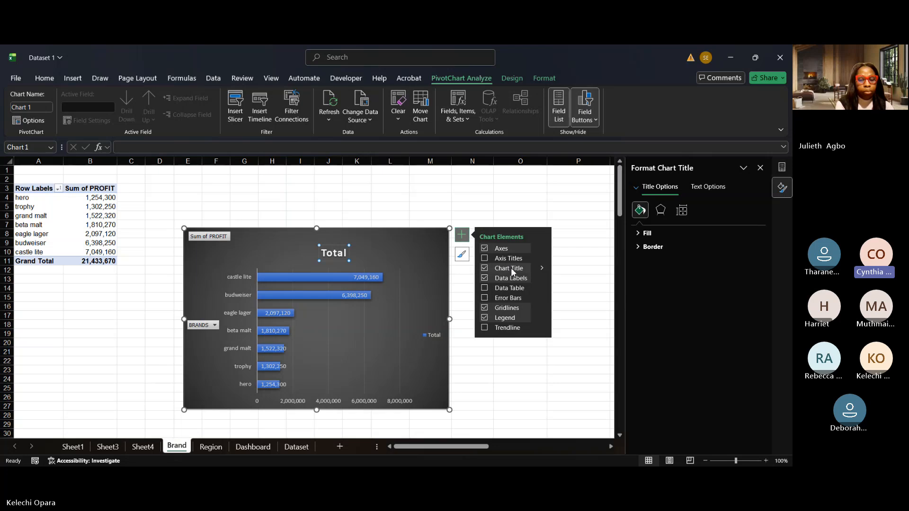
pyautogui.click(545, 266)
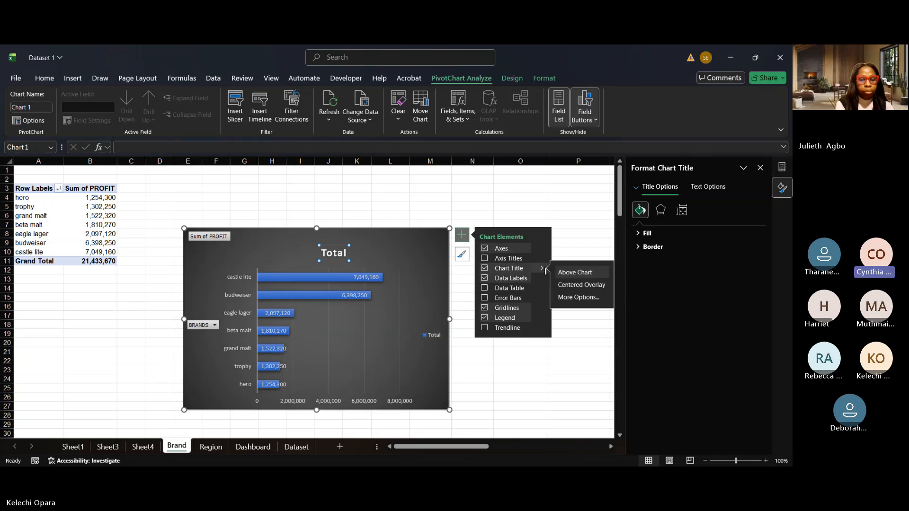
pyautogui.click(579, 287)
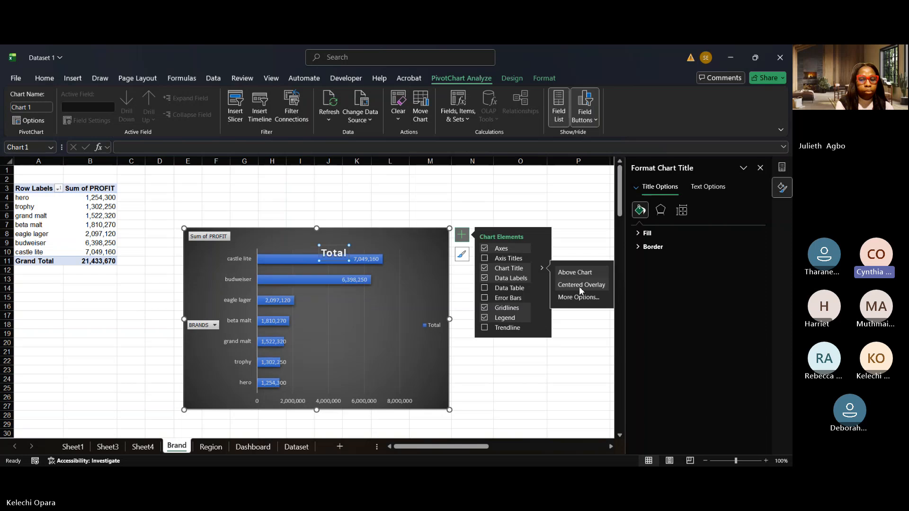
pyautogui.click(577, 297)
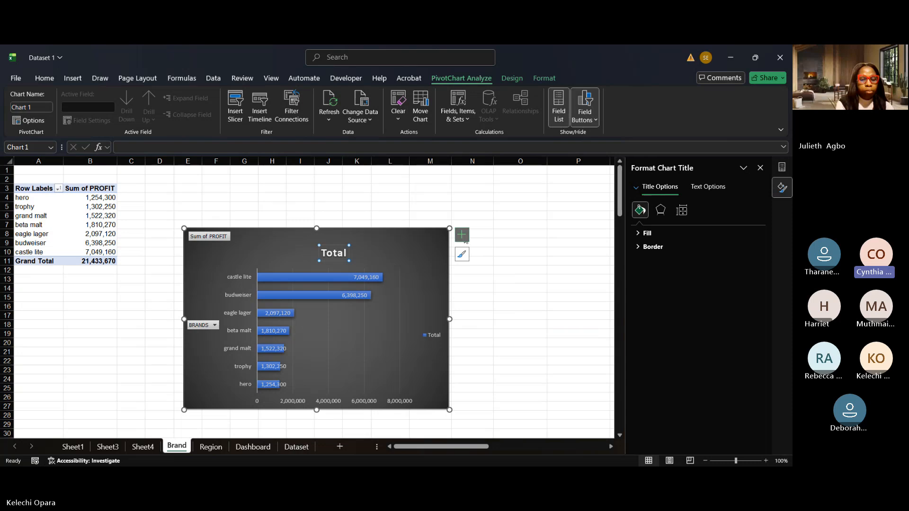
pyautogui.click(759, 168)
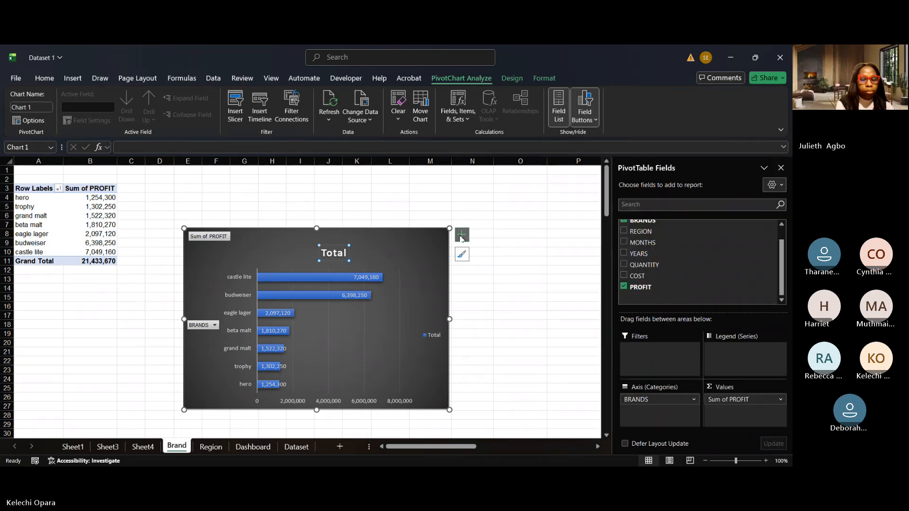
pyautogui.click(461, 236)
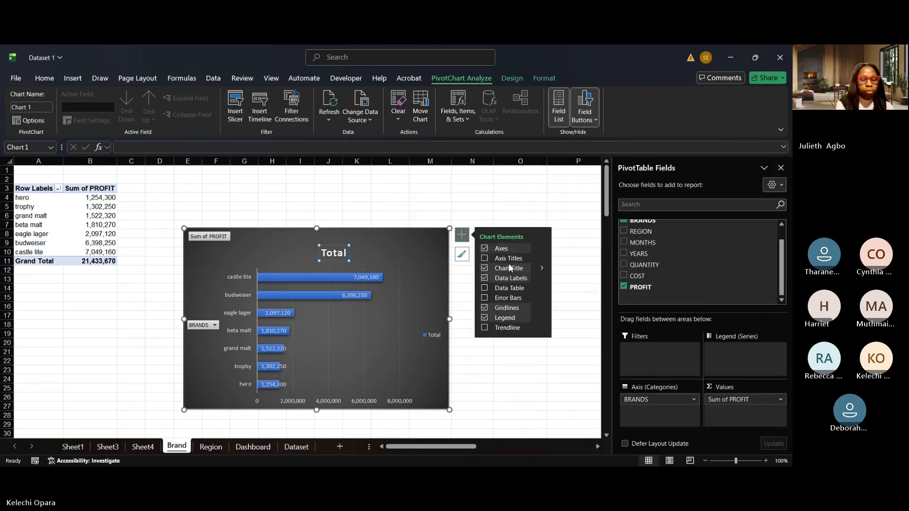
pyautogui.click(541, 268)
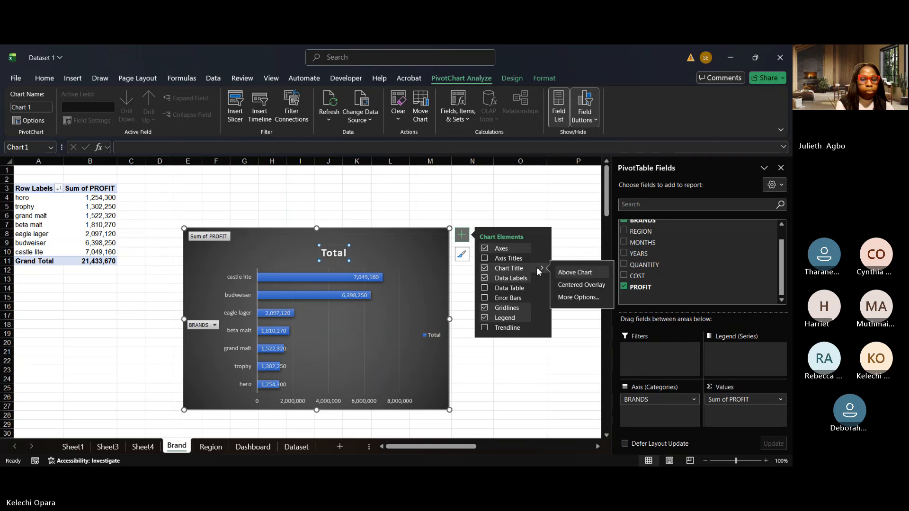
pyautogui.click(566, 299)
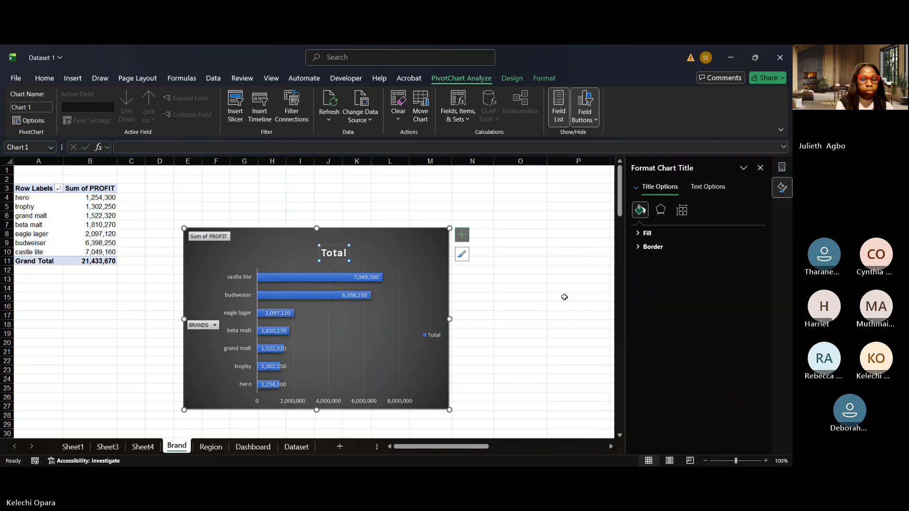
pyautogui.click(761, 168)
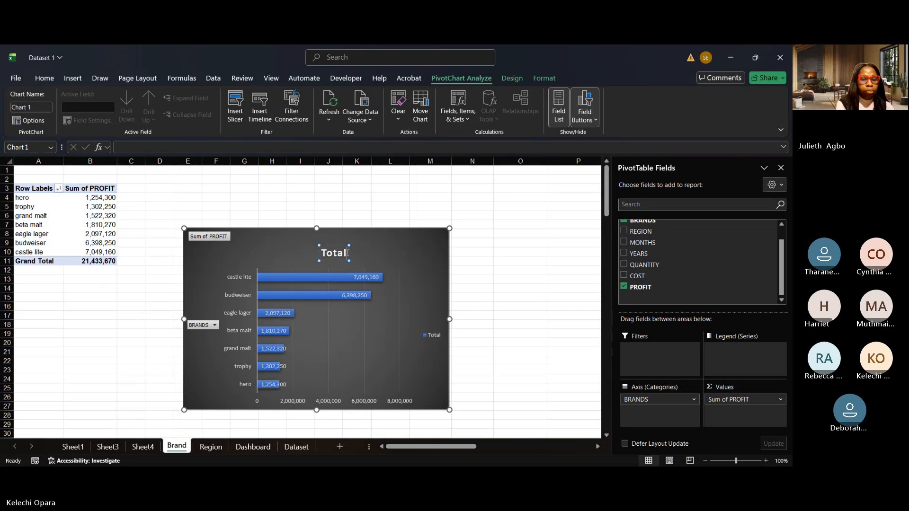
# - Change the bar chart's title to "Total Profit by Brand"
pyautogui.press('BackSpace')
pyautogui.press('BackSpace')
pyautogui.press('BackSpace')
pyautogui.press('BackSpace')
pyautogui.press('BackSpace')
pyautogui.write('Total Profit')
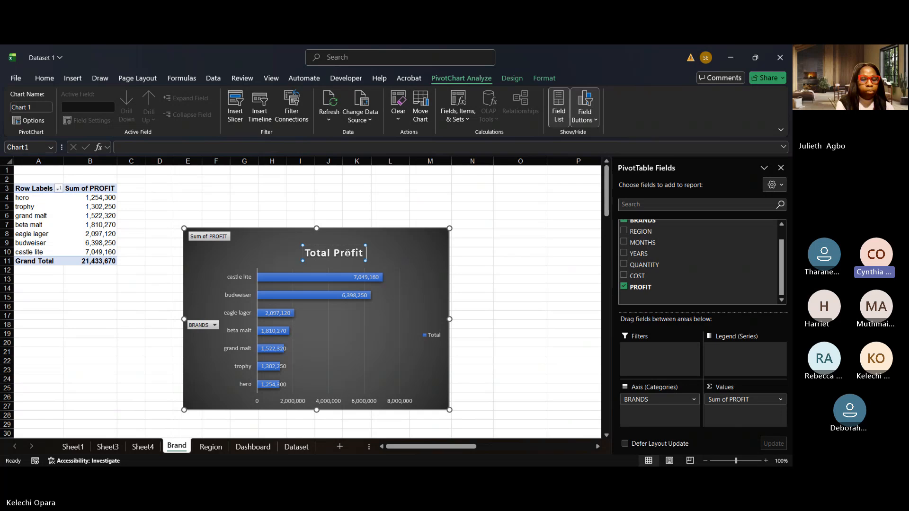
pyautogui.write(' by Brand')
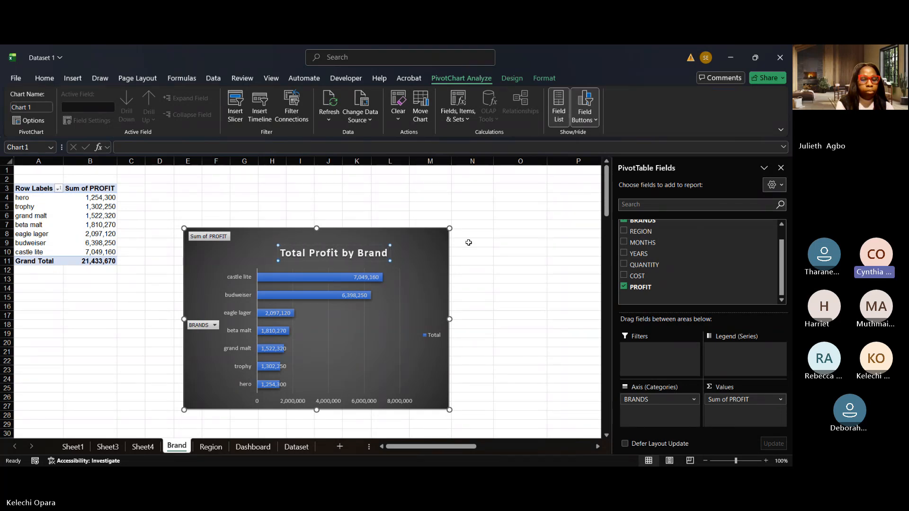
pyautogui.click(541, 270)
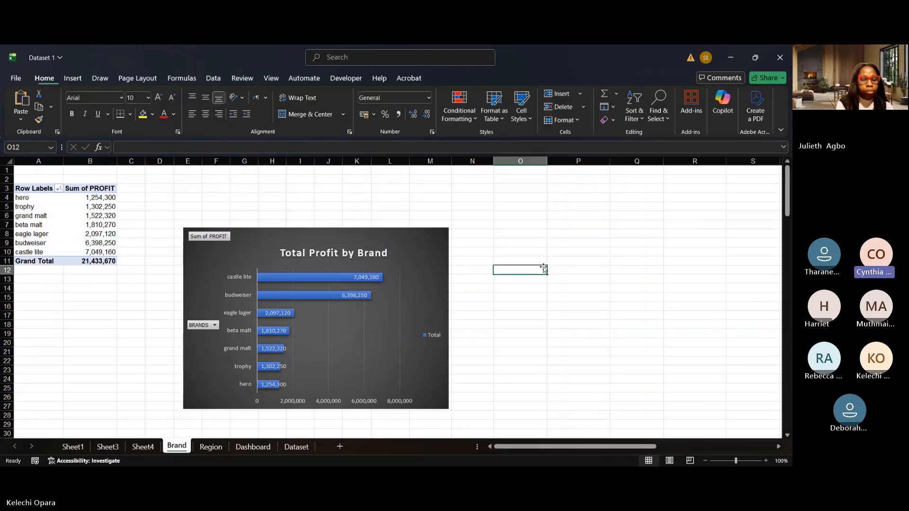
# - Copy the Total Profit by Brand chart from the Brand sheet and paste it into the Dashboard sheet at cell O9
pyautogui.click(228, 284)
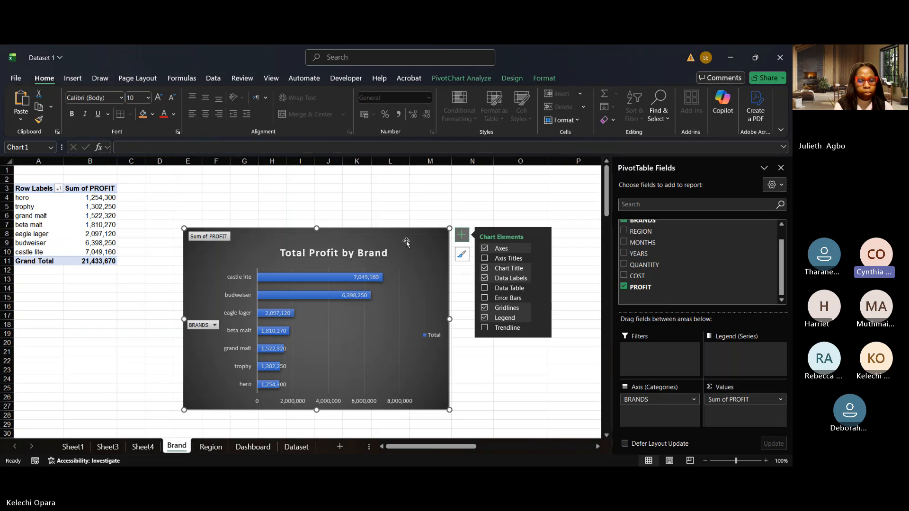
pyautogui.click(44, 96)
pyautogui.click(253, 447)
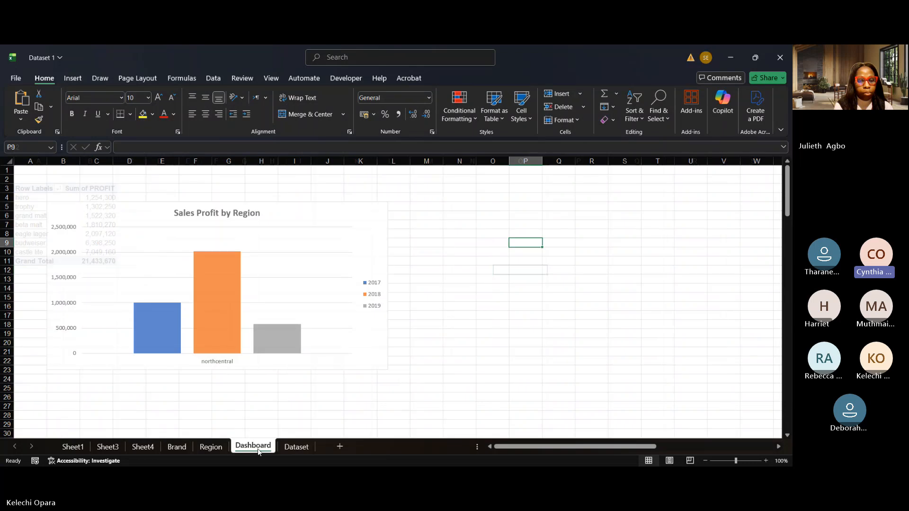
pyautogui.click(489, 244)
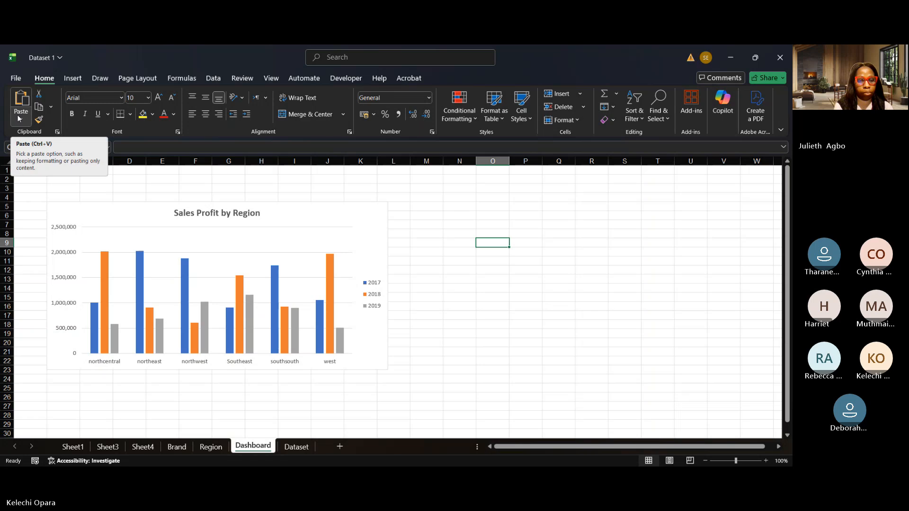
pyautogui.click(19, 97)
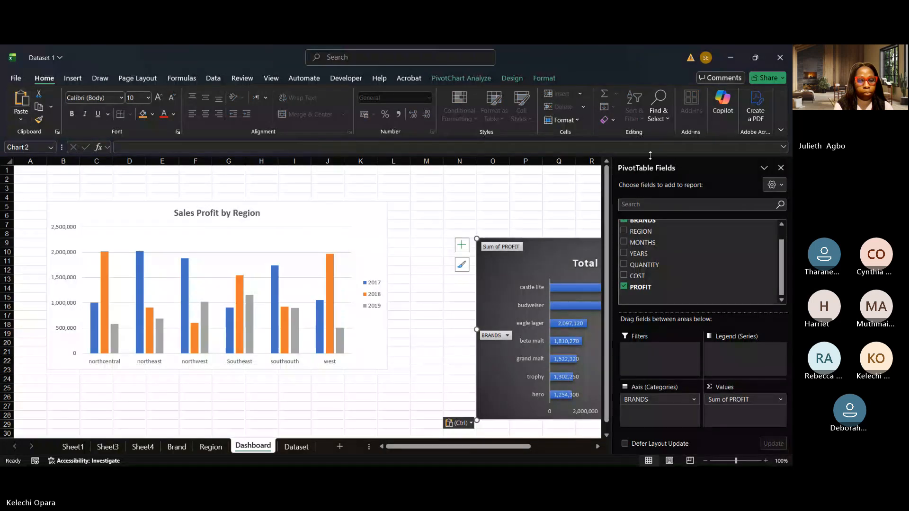
pyautogui.click(781, 168)
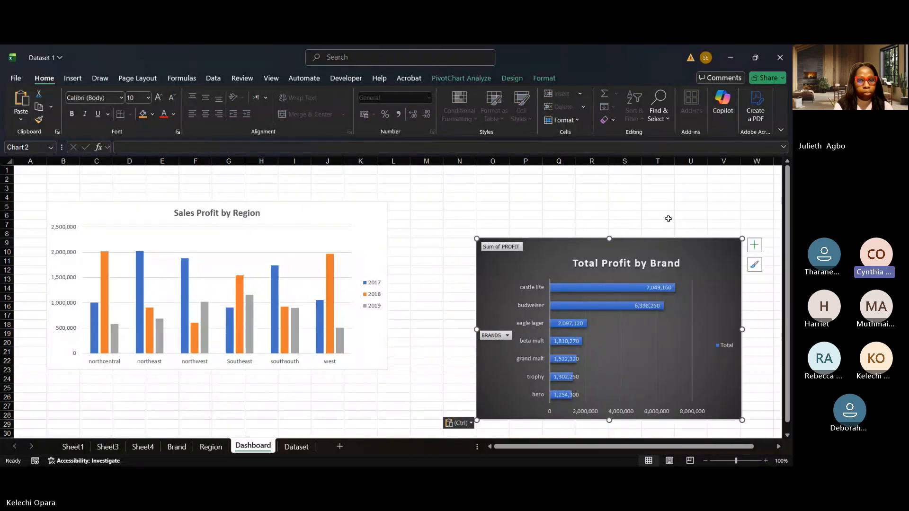
# - Place the brand chart directly beside the Sales Profit by Region chart and resize both so they span about rows 4 to 23
pyautogui.moveTo(644, 250); pyautogui.dragTo(575, 207)
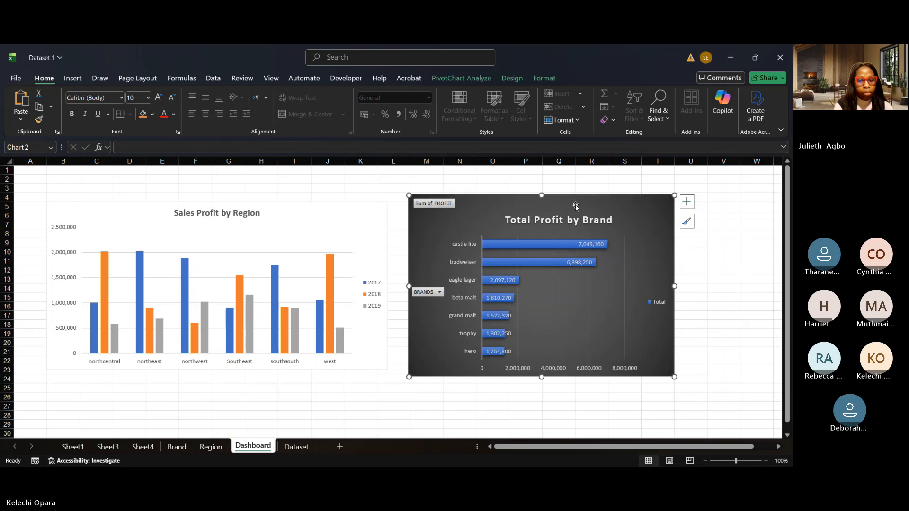
pyautogui.click(370, 246)
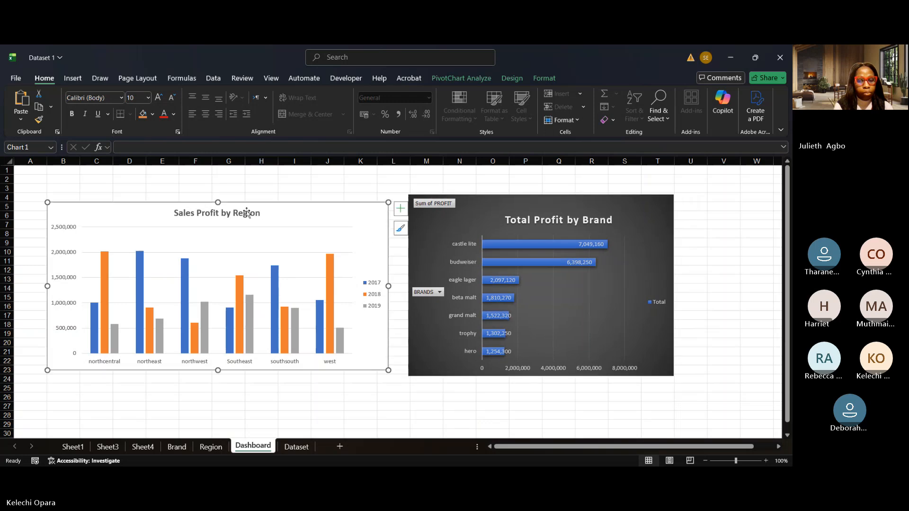
pyautogui.moveTo(217, 199); pyautogui.dragTo(218, 194)
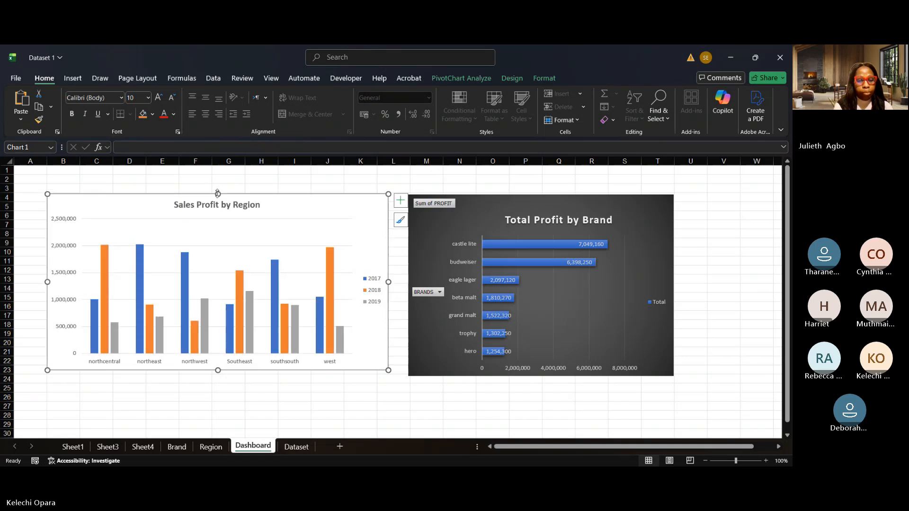
pyautogui.moveTo(466, 203); pyautogui.dragTo(449, 198)
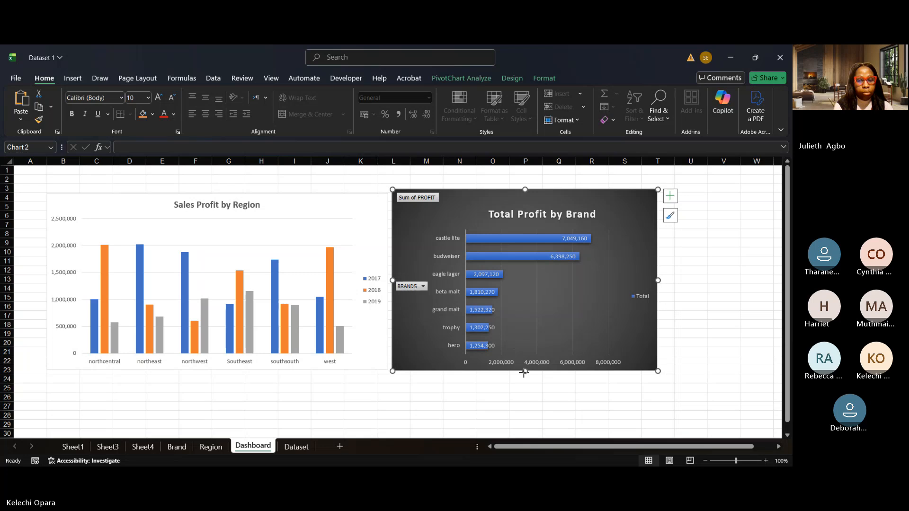
pyautogui.moveTo(523, 372); pyautogui.dragTo(525, 374)
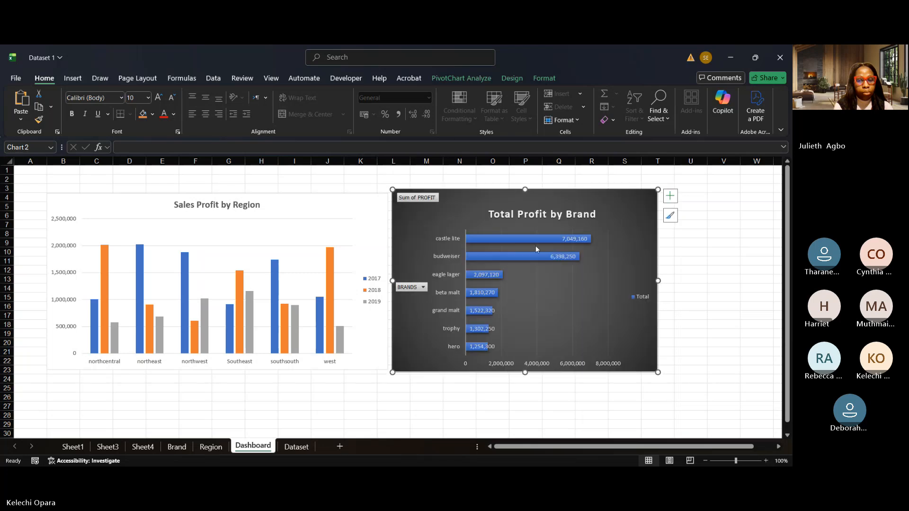
pyautogui.moveTo(525, 189); pyautogui.dragTo(526, 194)
pyautogui.click(753, 253)
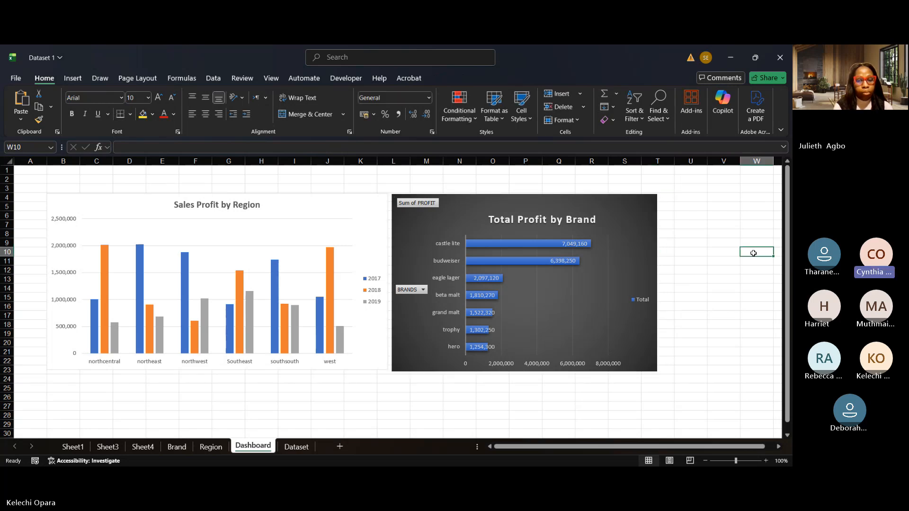
# - Hide all field buttons on the Total Profit by Brand chart and extend its lower edge to about row 27
pyautogui.click(425, 205)
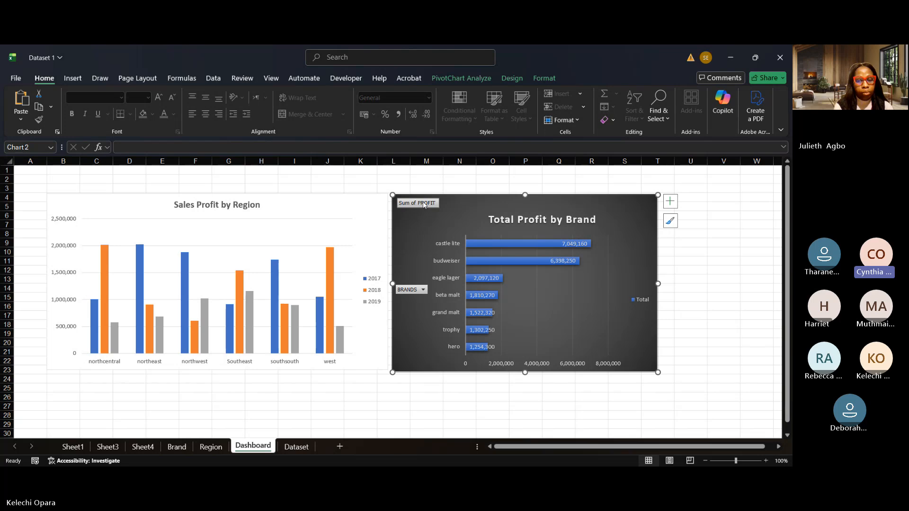
pyautogui.rightClick(424, 205)
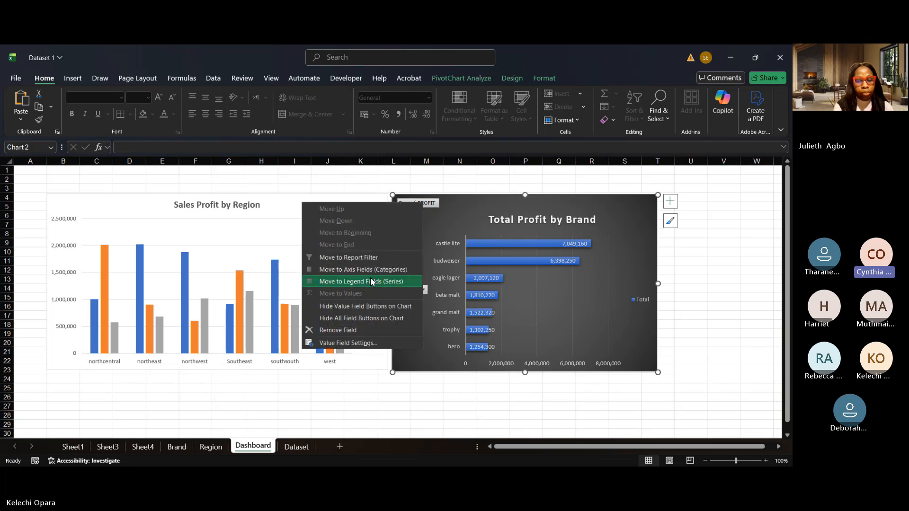
pyautogui.click(359, 318)
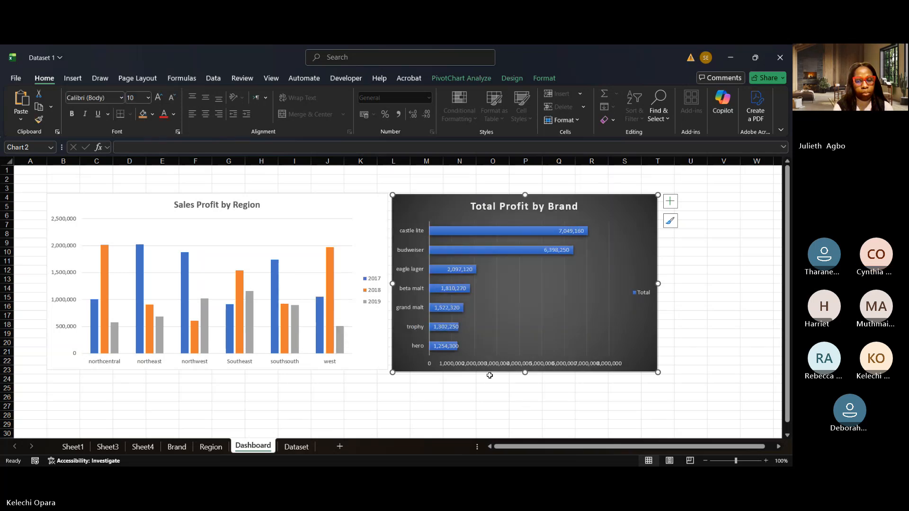
pyautogui.moveTo(525, 373); pyautogui.dragTo(528, 407)
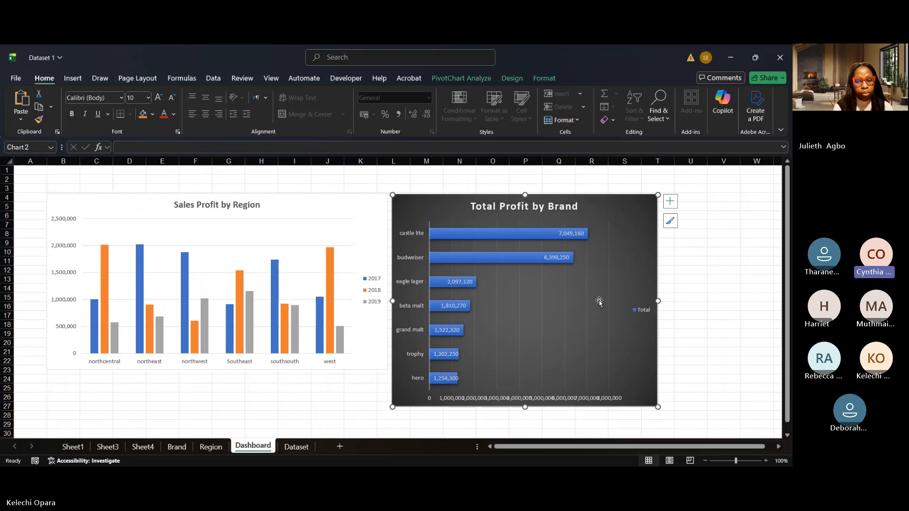
# - Toggle the brand chart's data labels off and back on, and remove its legend
pyautogui.click(670, 202)
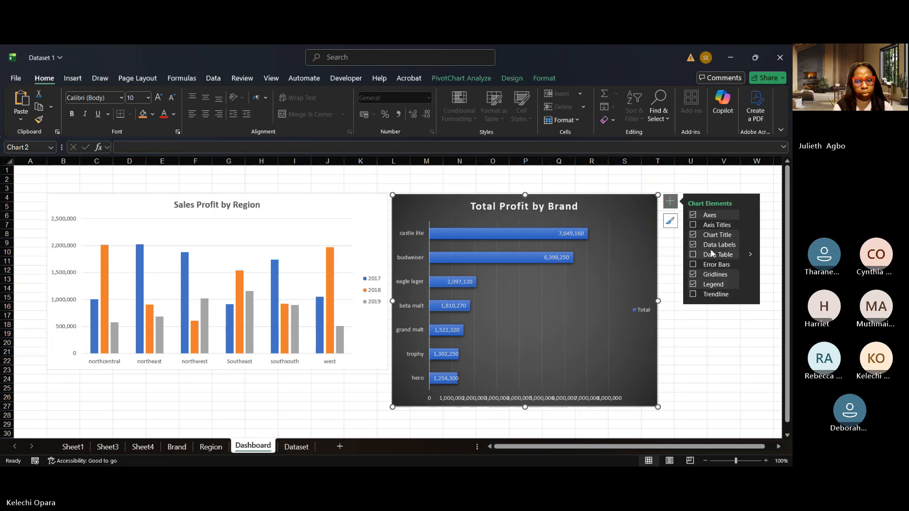
pyautogui.click(693, 245)
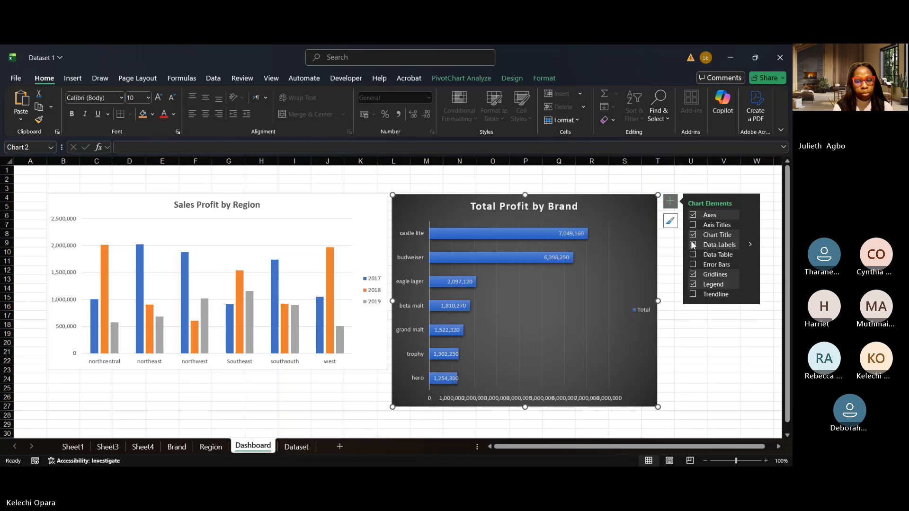
pyautogui.click(692, 245)
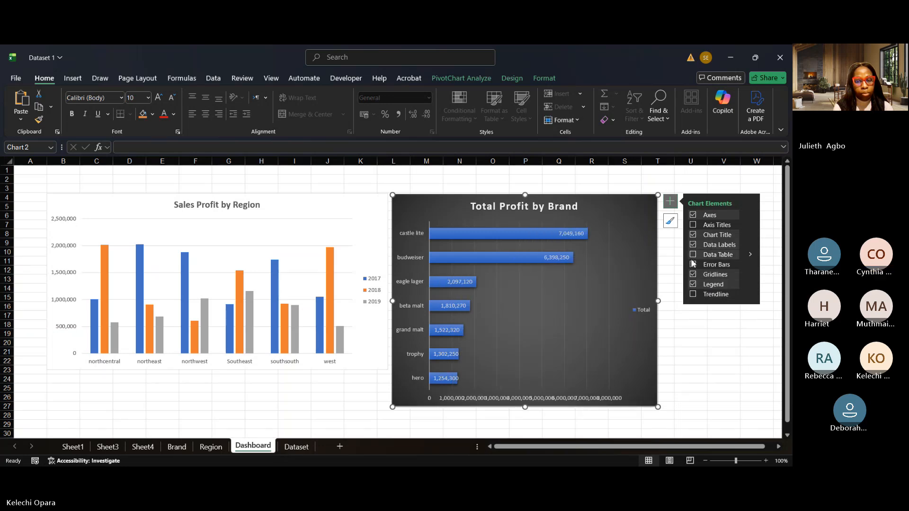
pyautogui.click(692, 284)
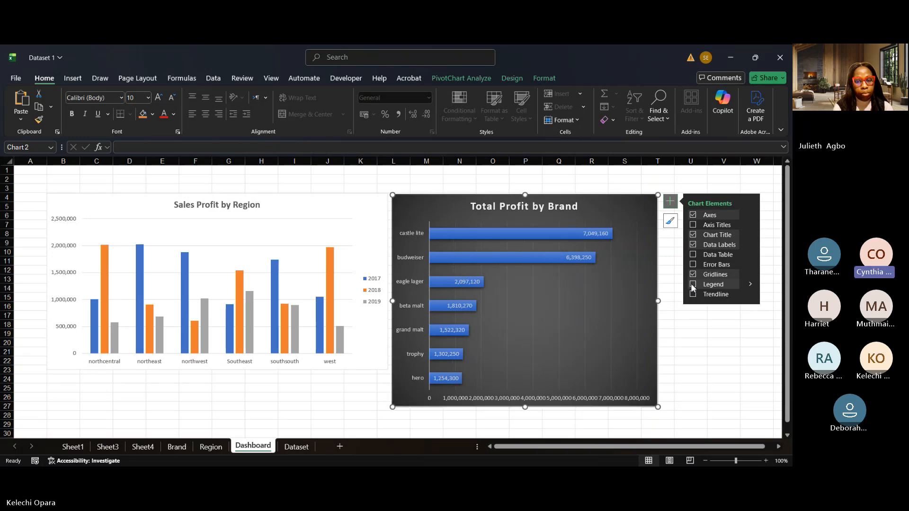
# - Restore the brand chart's legend and re-add its data labels so they sit beyond the bar ends
pyautogui.click(692, 285)
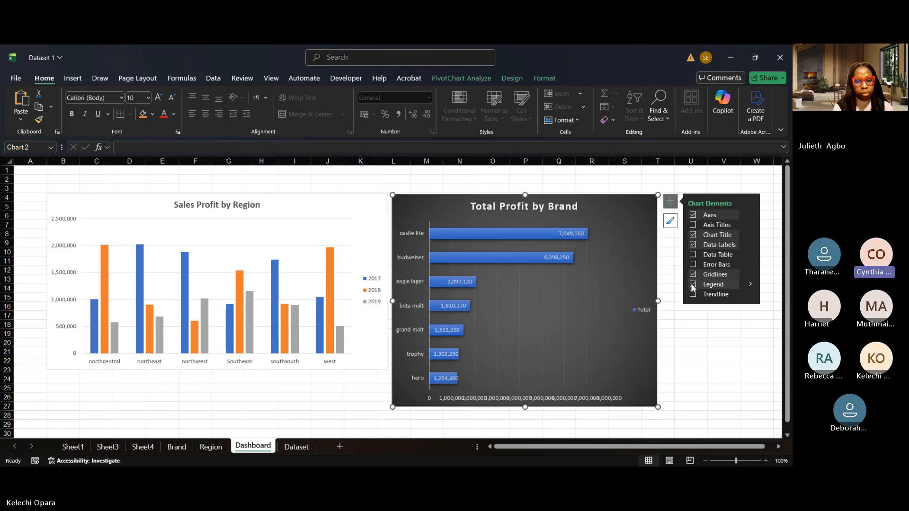
pyautogui.click(691, 246)
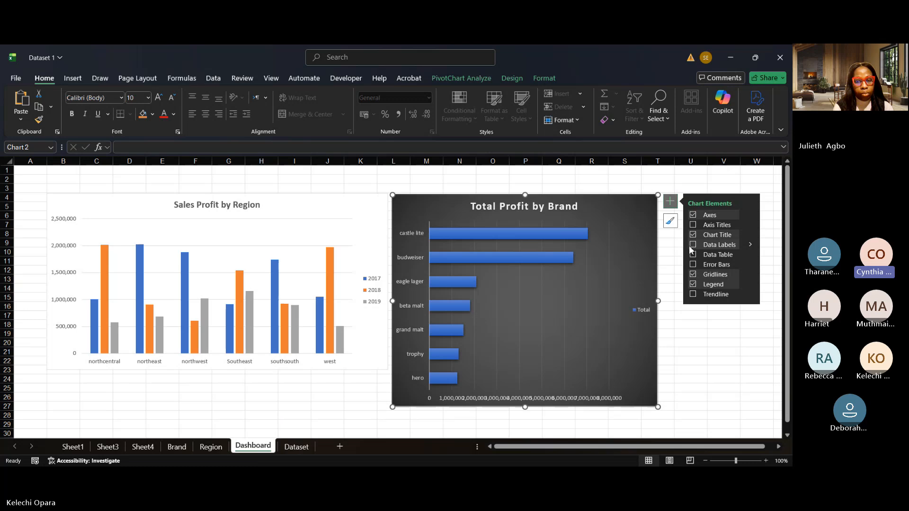
pyautogui.click(691, 247)
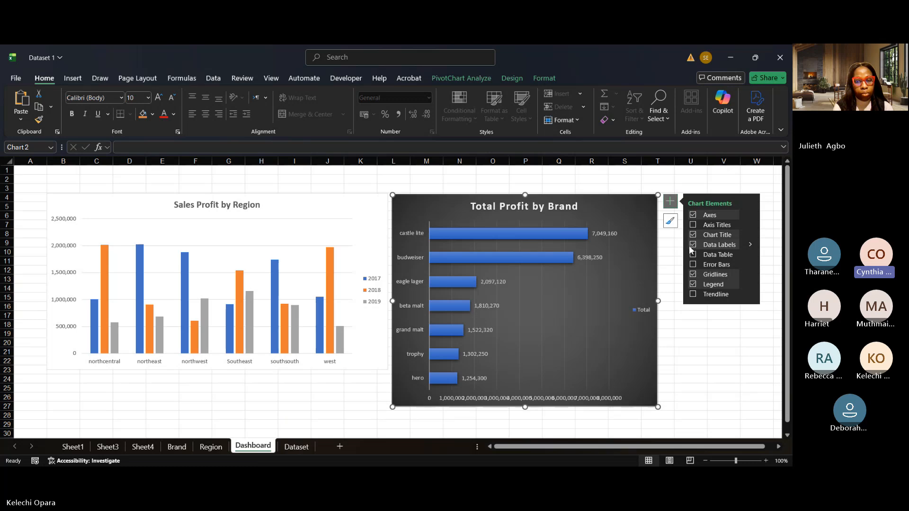
# - Try the brand chart without its axes and with a linear trendline
pyautogui.click(692, 216)
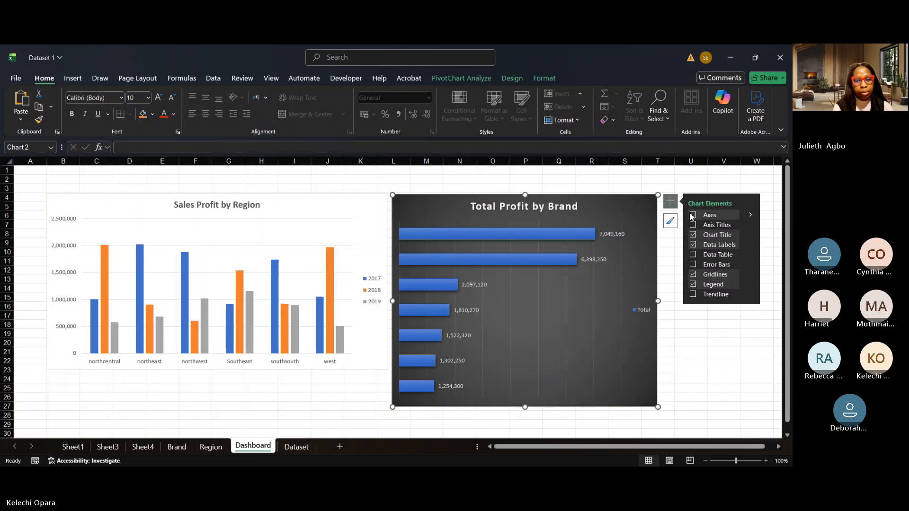
pyautogui.click(693, 216)
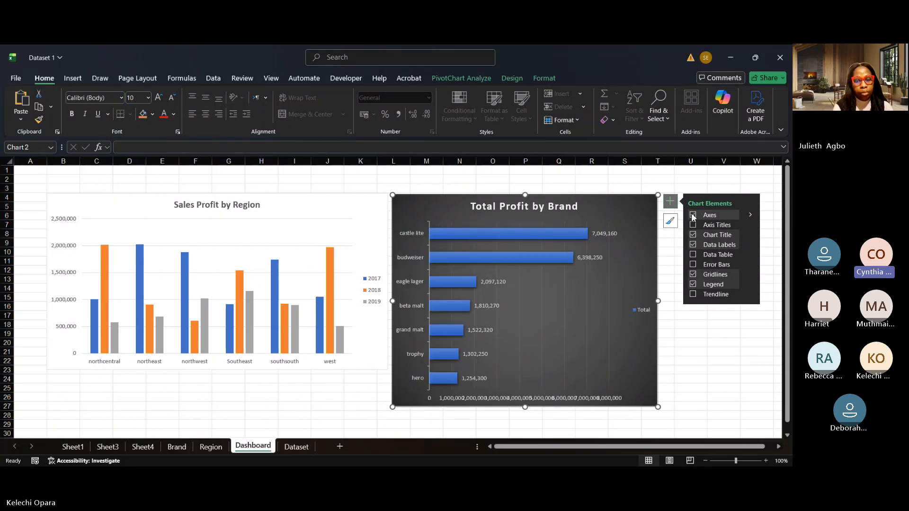
pyautogui.click(692, 295)
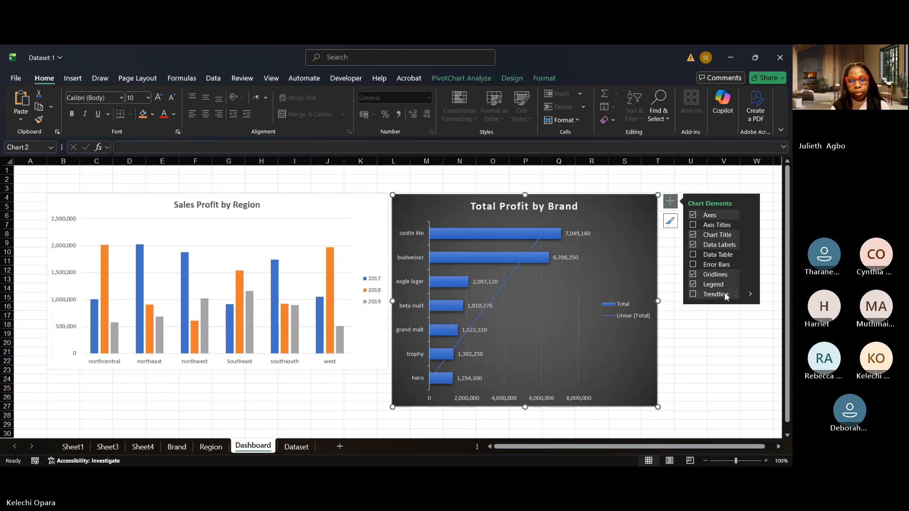
# - Remove the brand chart's gridlines and retitle it "Sales Profit by Brand"
pyautogui.click(692, 274)
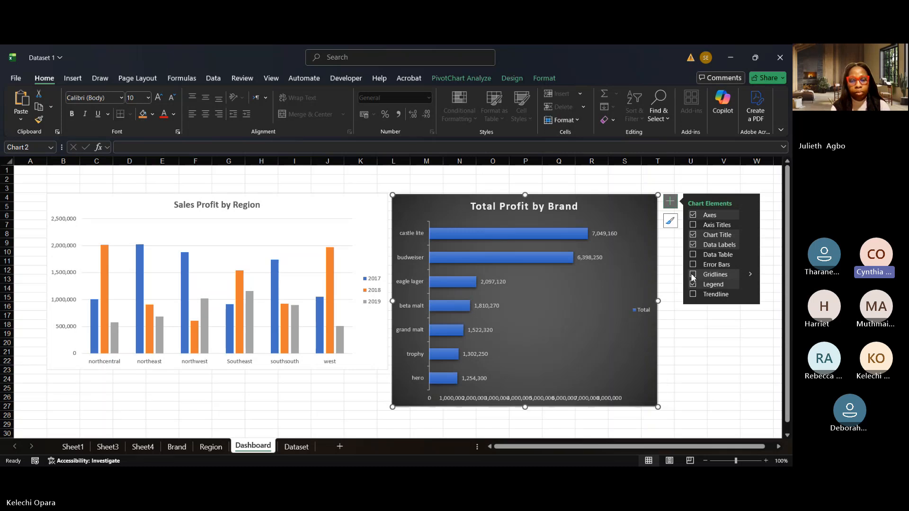
pyautogui.click(693, 237)
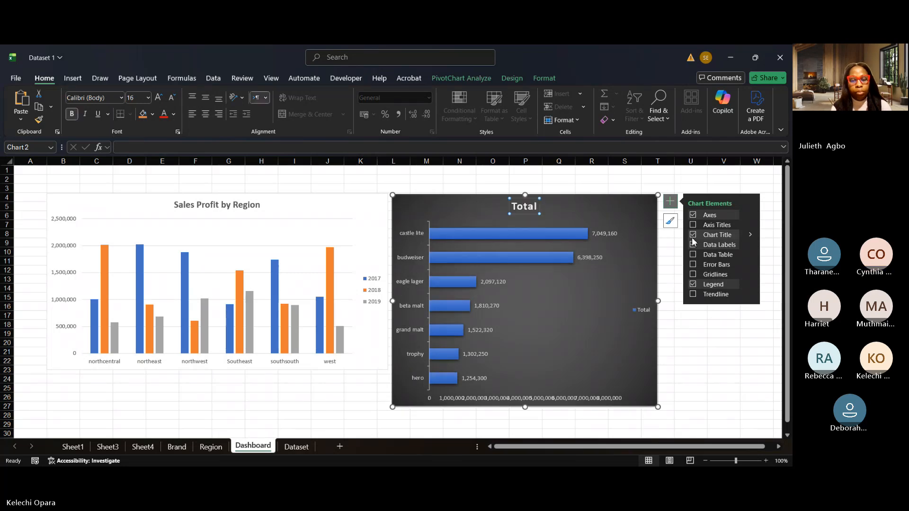
pyautogui.click(535, 208)
pyautogui.write('T')
pyautogui.press('BackSpace')
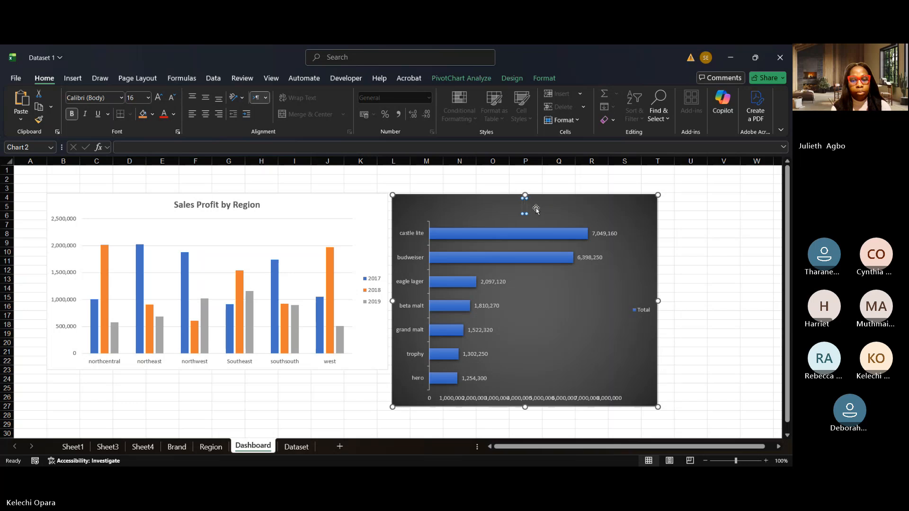
pyautogui.write('Sales Pr')
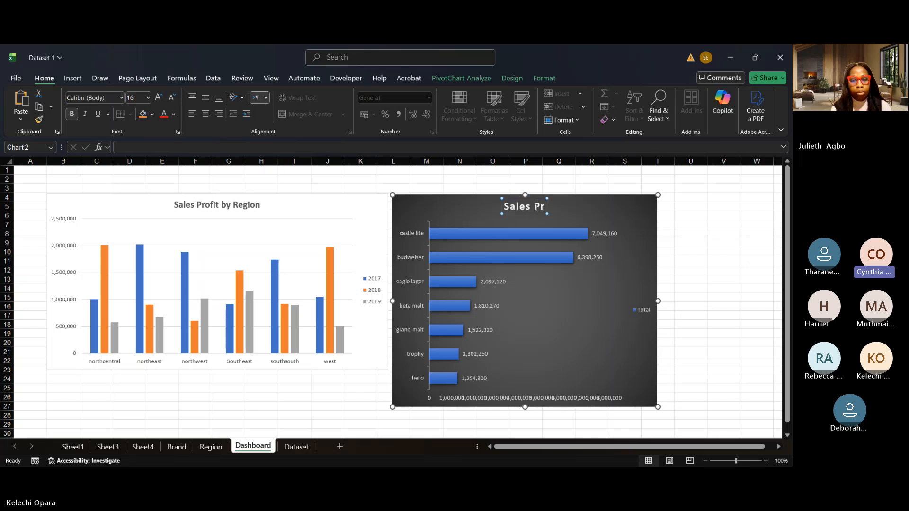
pyautogui.write('ofit by')
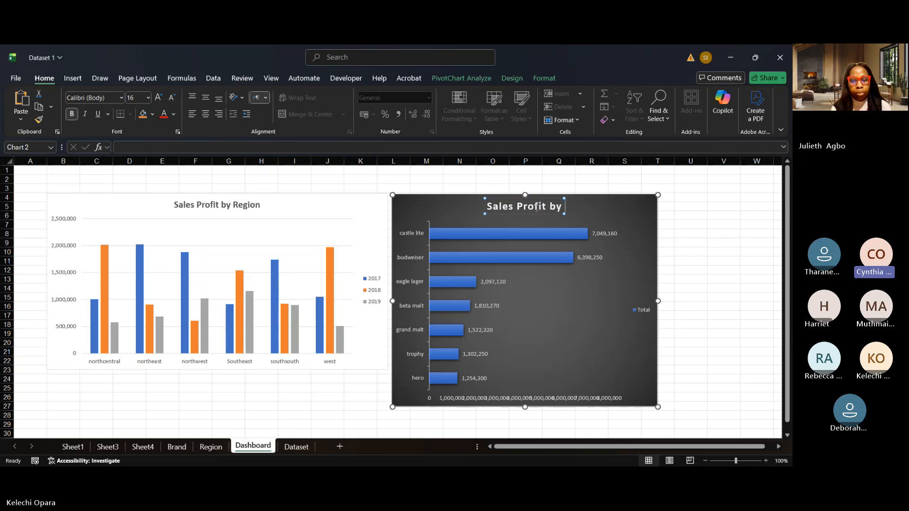
pyautogui.write(' Brand')
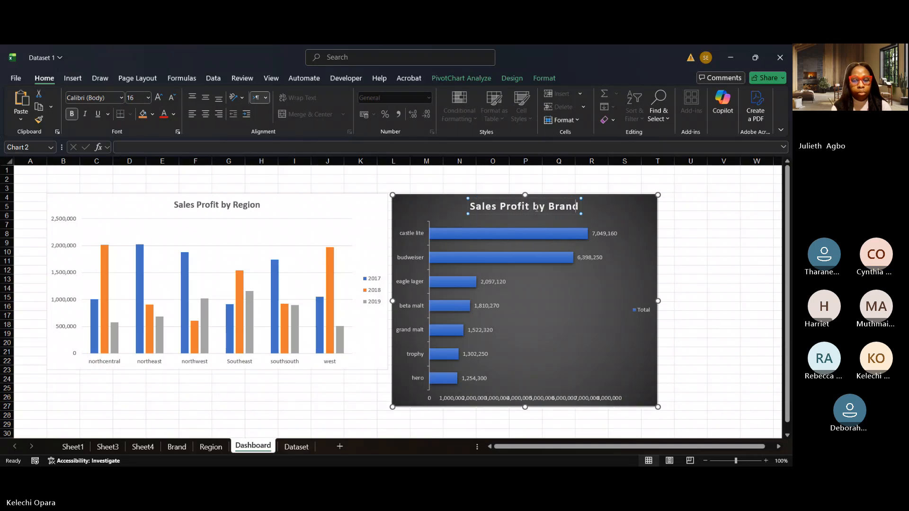
pyautogui.click(574, 348)
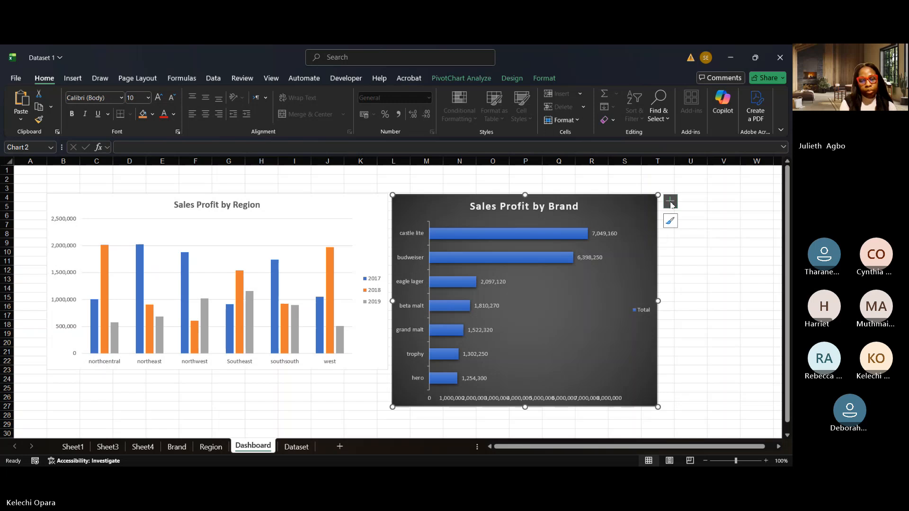
pyautogui.click(670, 202)
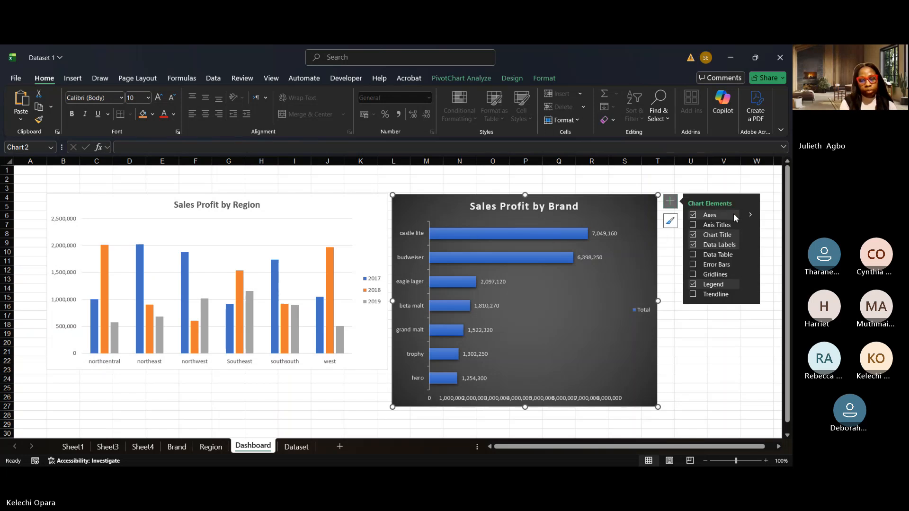
pyautogui.click(693, 216)
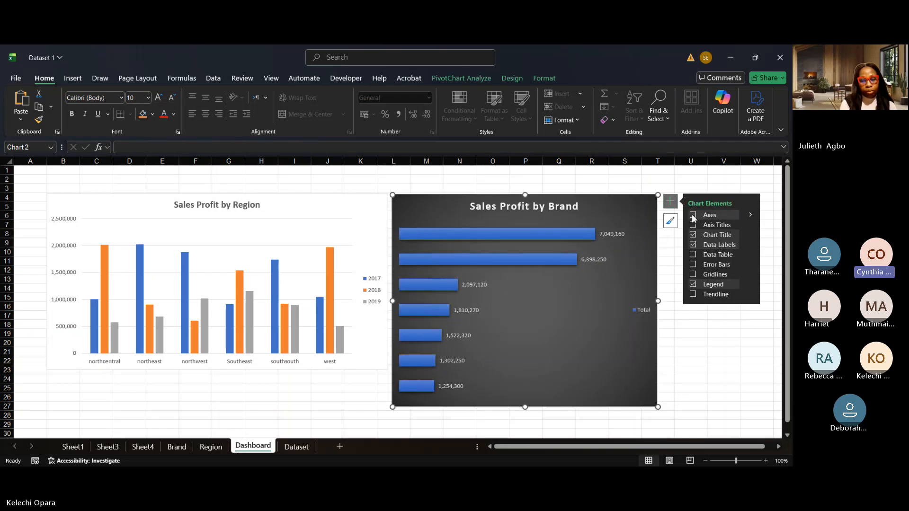
pyautogui.click(693, 216)
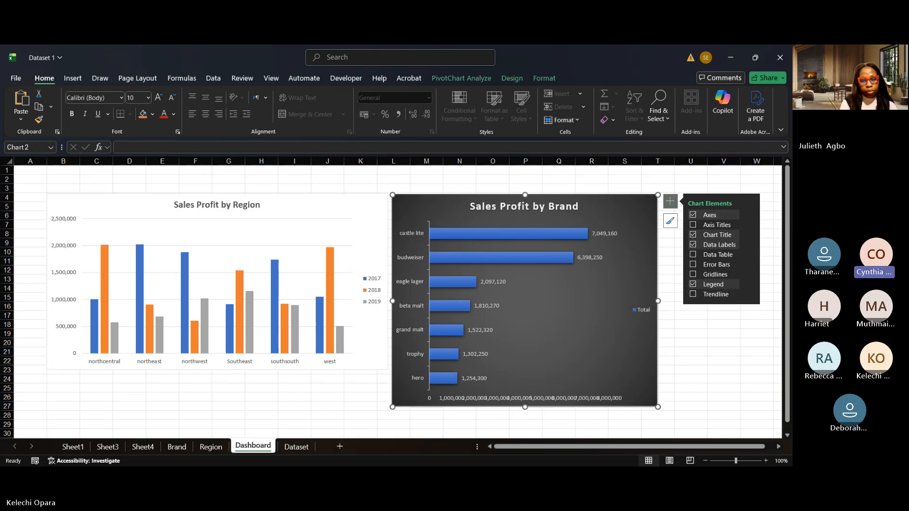
# - Delete only the horizontal value axis from the Sales Profit by Brand chart
pyautogui.click(529, 399)
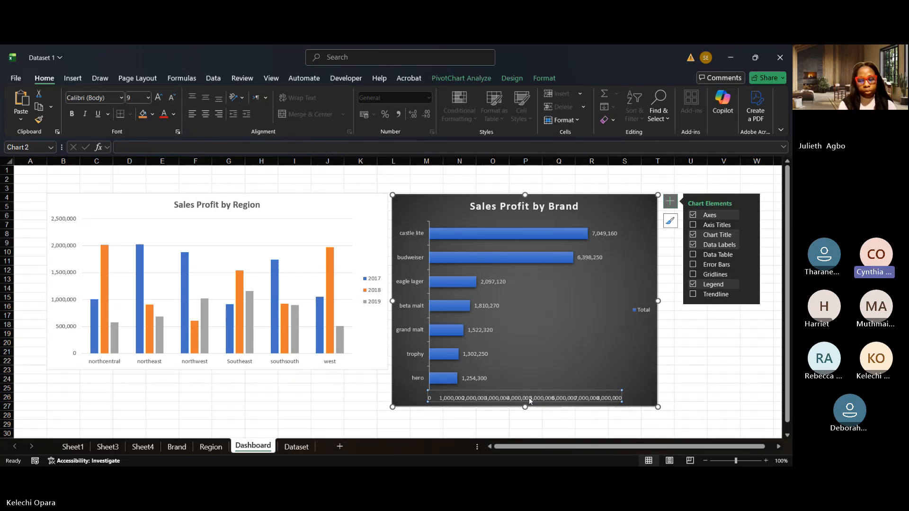
pyautogui.press('Delete')
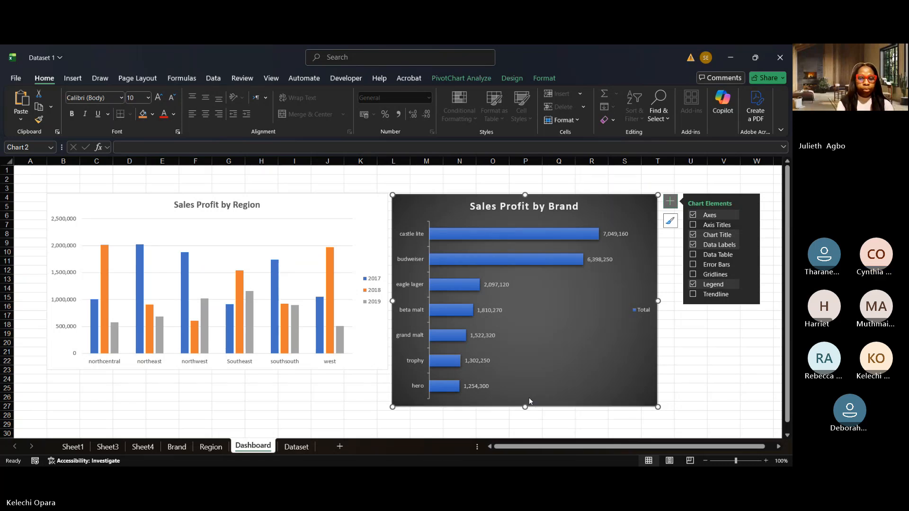
pyautogui.hotkey('ctrl', 'z')
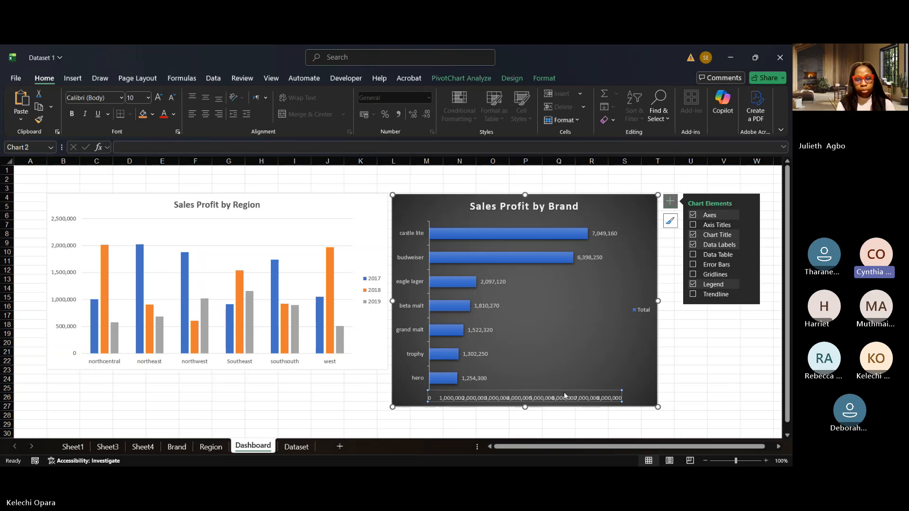
pyautogui.press('Delete')
pyautogui.click(678, 364)
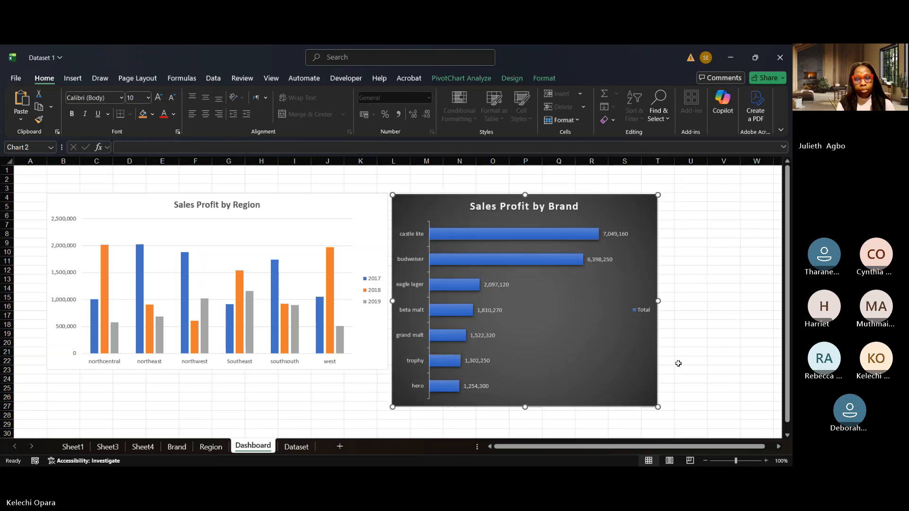
# - Shrink the brand chart's plot area and narrow the whole chart so it ends in column S
pyautogui.click(616, 234)
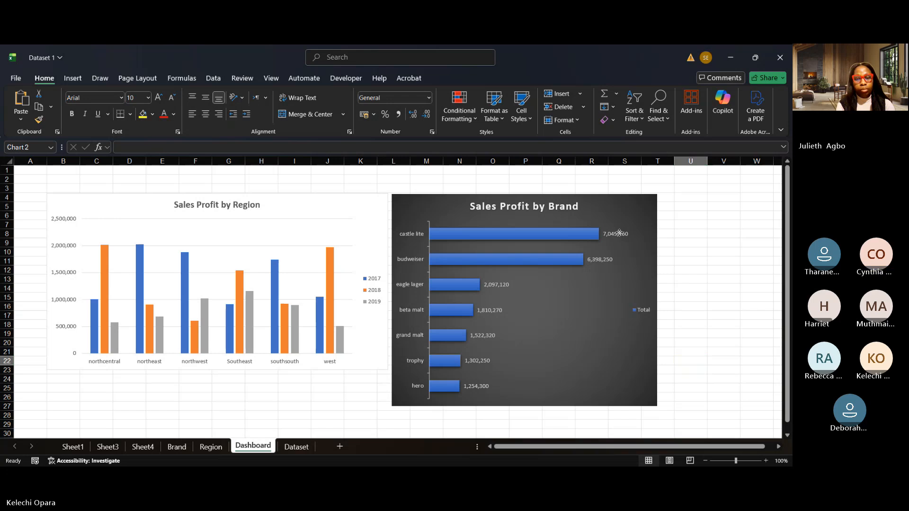
pyautogui.click(583, 284)
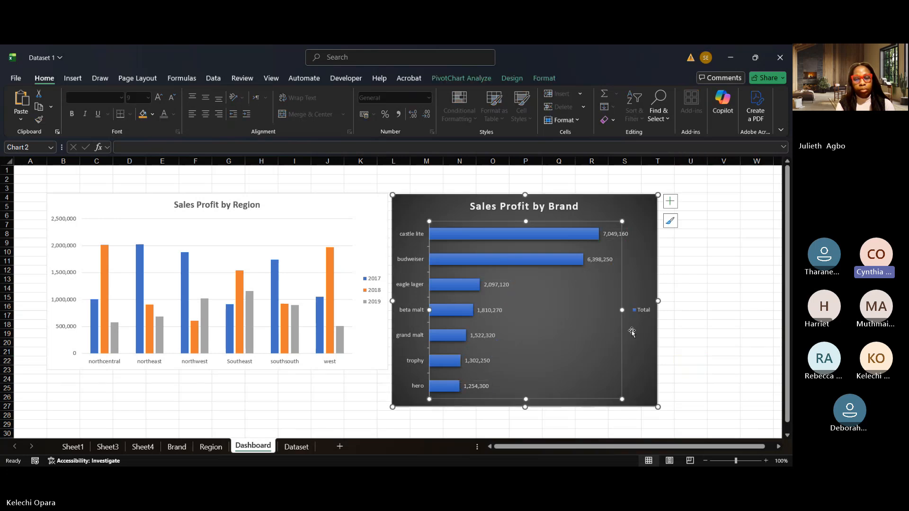
pyautogui.moveTo(621, 399); pyautogui.dragTo(595, 385)
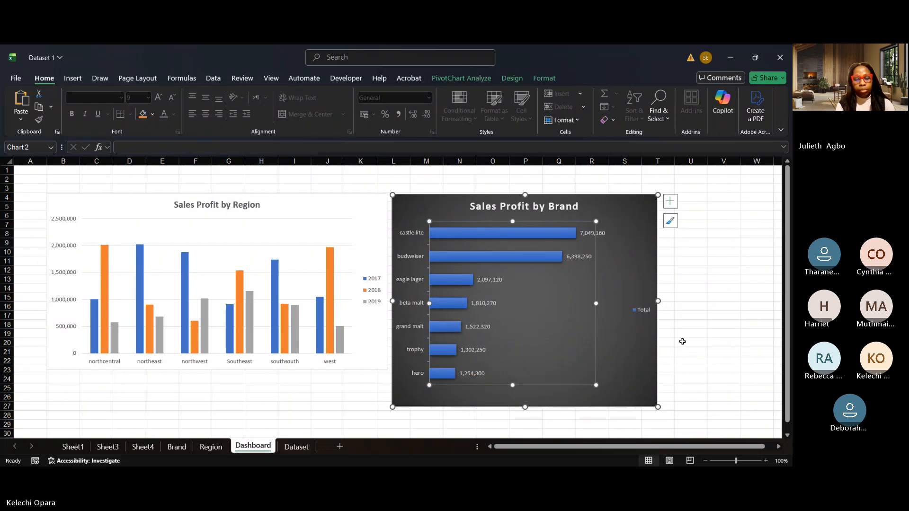
pyautogui.moveTo(658, 301); pyautogui.dragTo(637, 300)
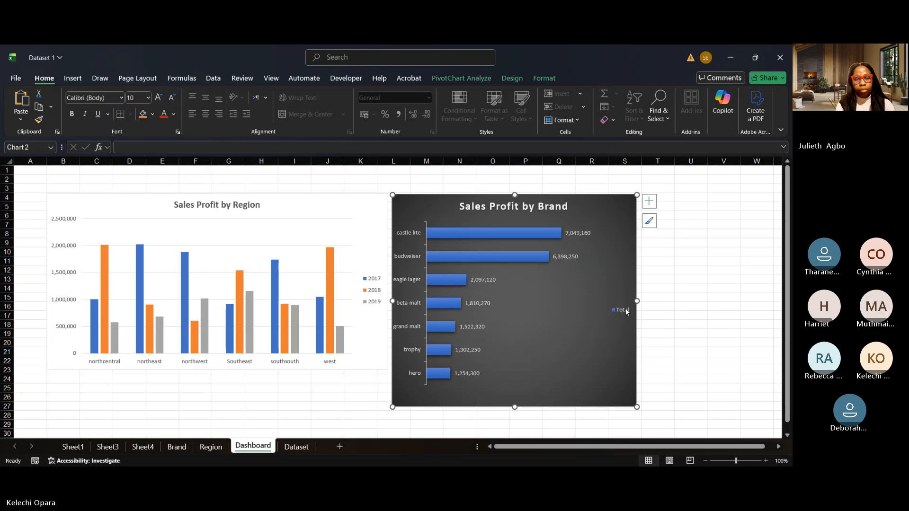
# - Delete the brand chart's legend and shrink the chart to end at about column R and row 23, level with the region chart
pyautogui.click(625, 312)
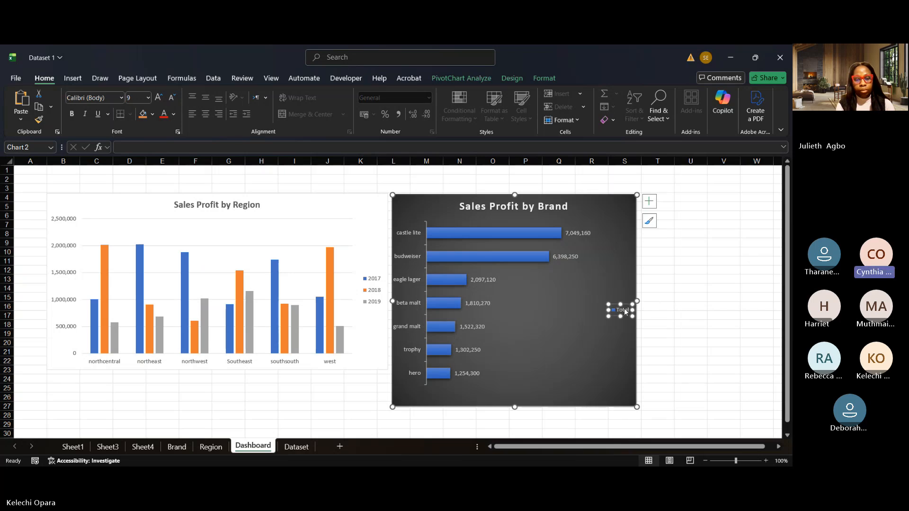
pyautogui.press('Delete')
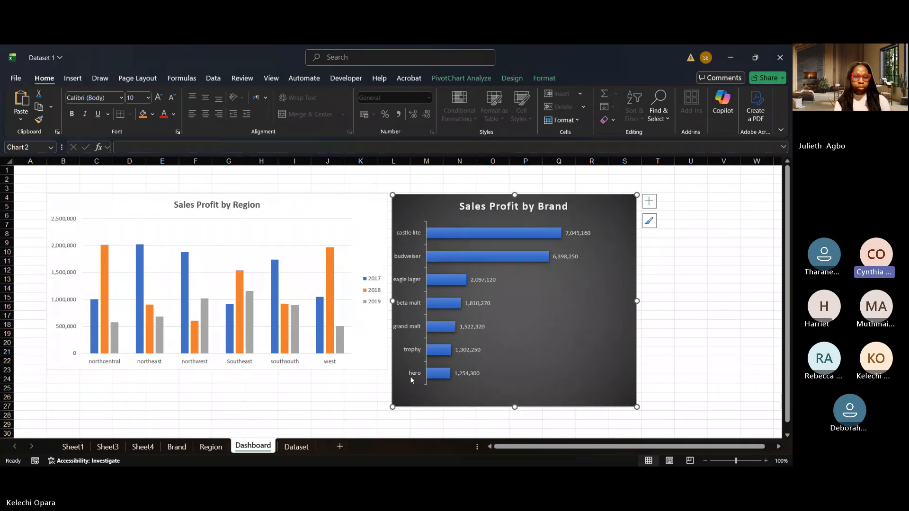
pyautogui.click(701, 371)
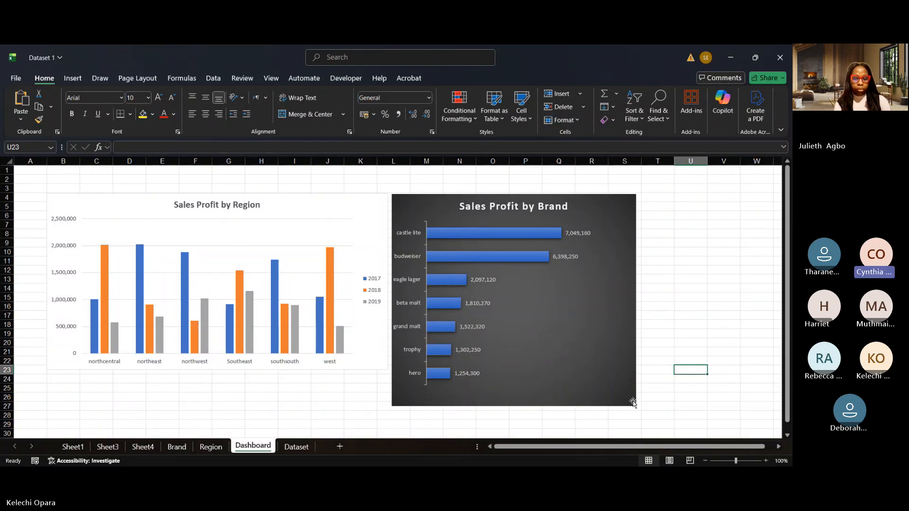
pyautogui.moveTo(633, 402); pyautogui.dragTo(585, 373)
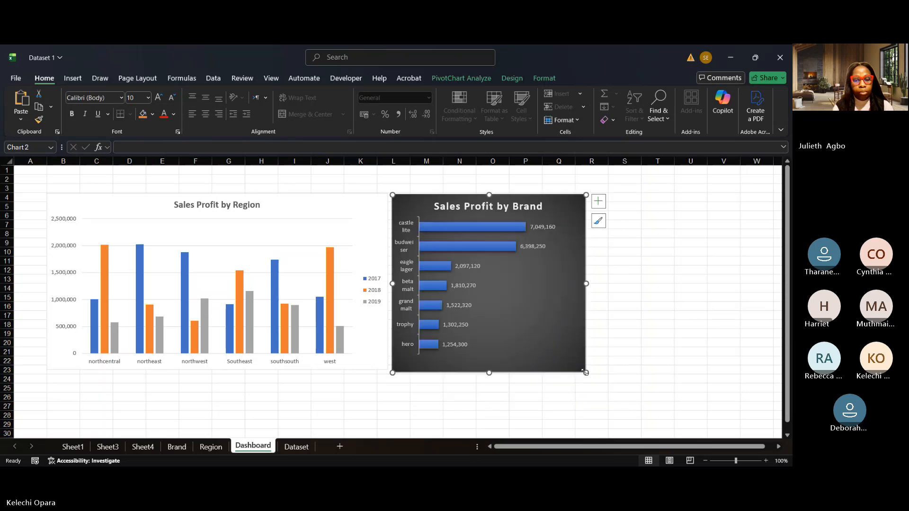
pyautogui.click(652, 345)
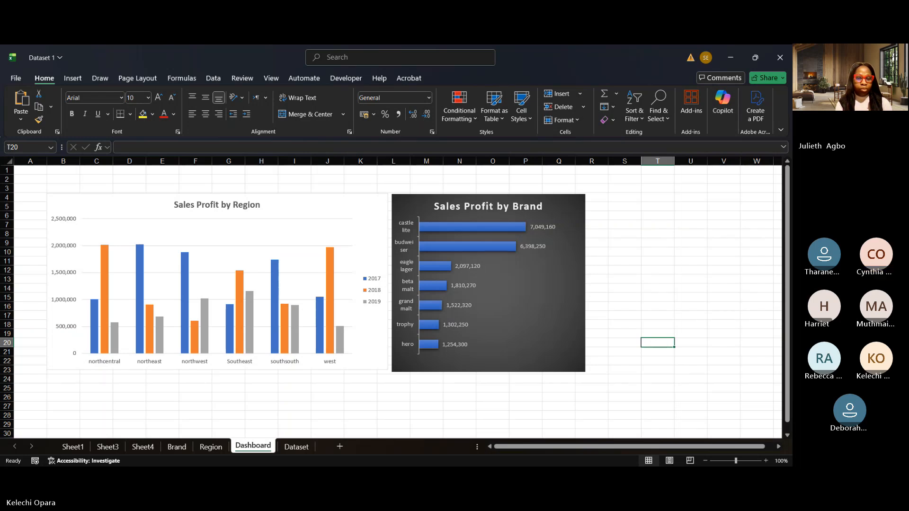
# - Hide the worksheet gridlines on the Dashboard sheet
pyautogui.click(603, 421)
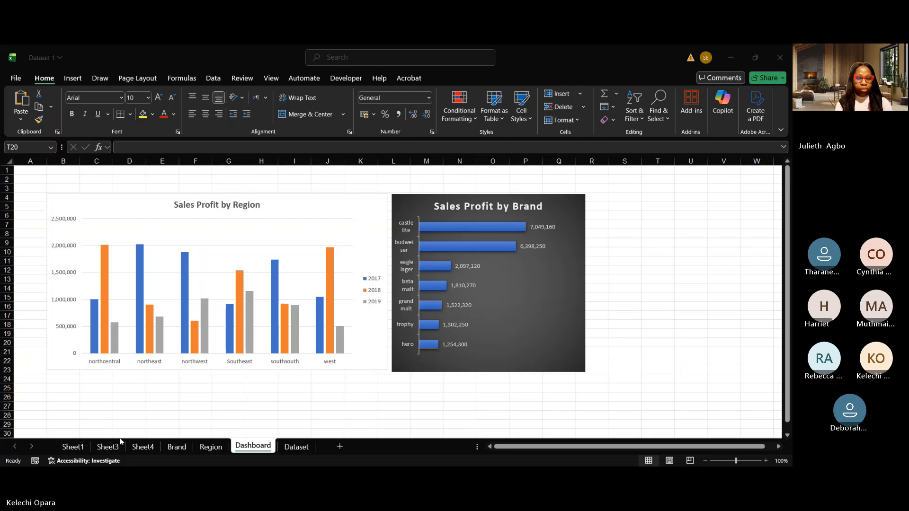
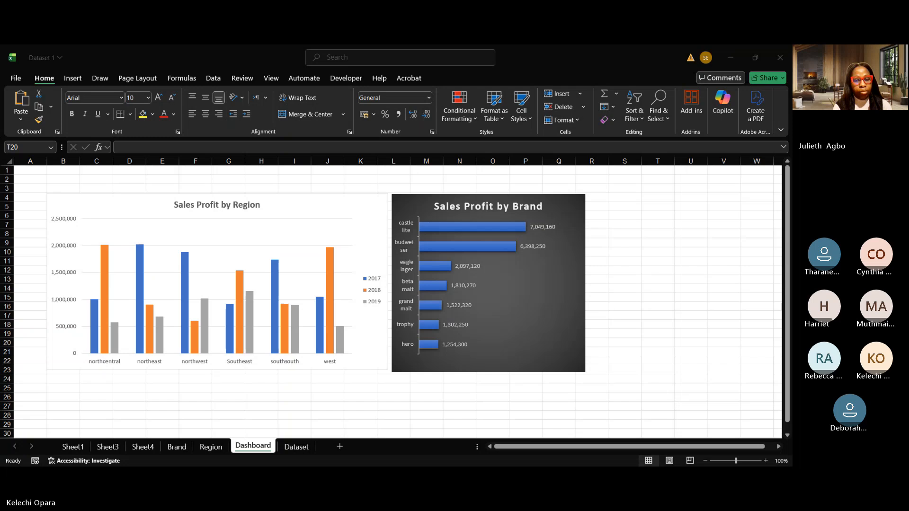
pyautogui.click(470, 414)
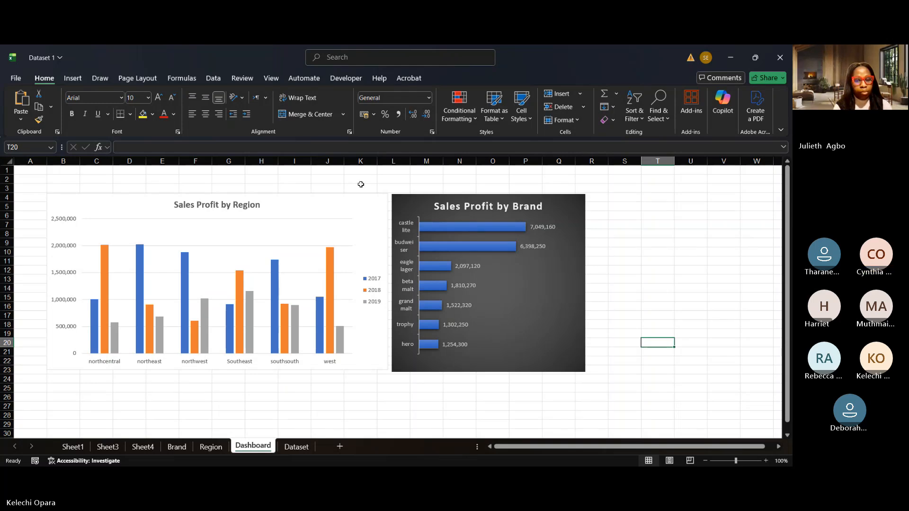
pyautogui.click(279, 81)
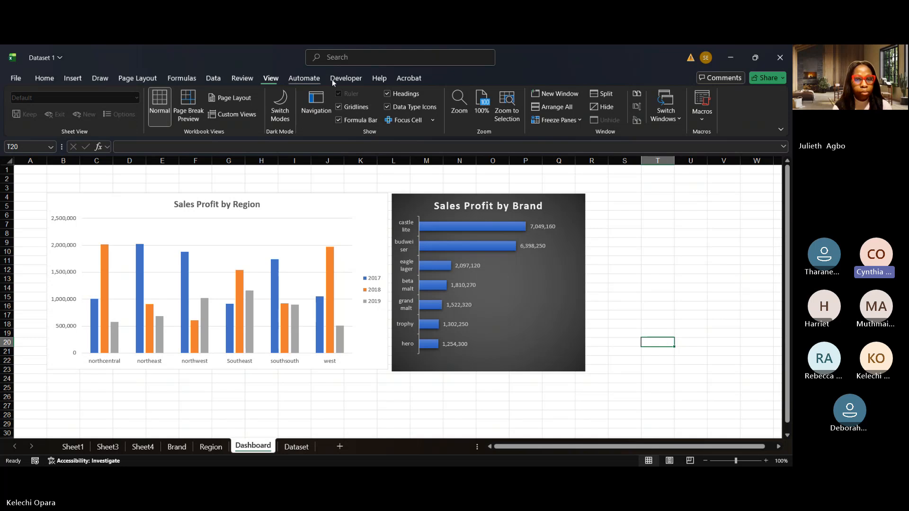
pyautogui.click(340, 107)
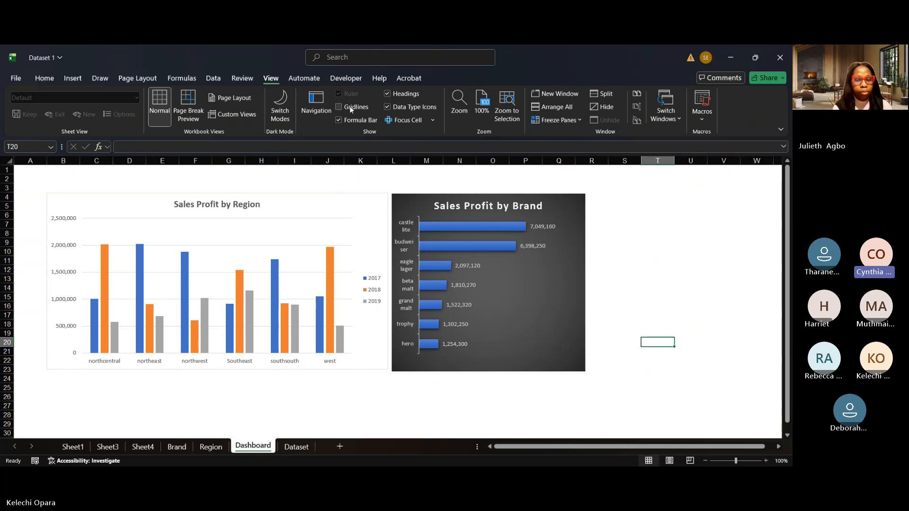
pyautogui.click(672, 315)
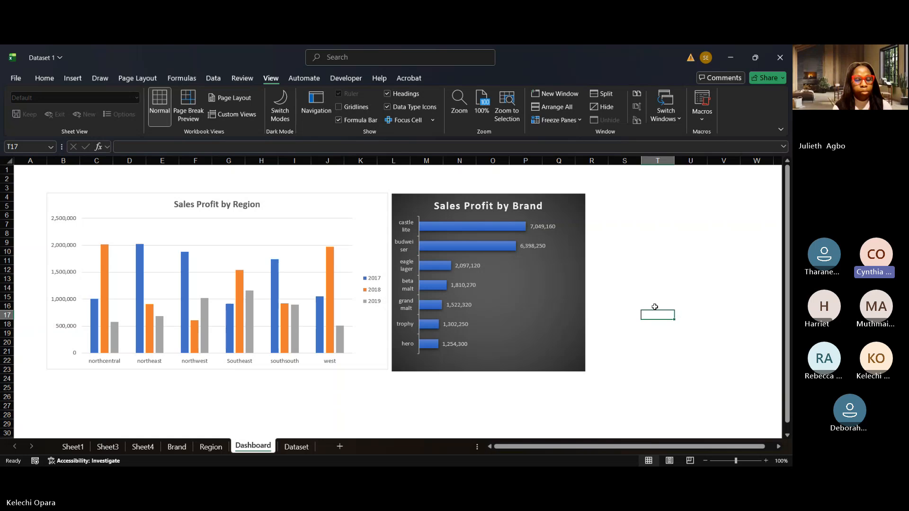
# - Show the gridlines on the Dashboard sheet and hide them again to compare the two looks
pyautogui.click(339, 107)
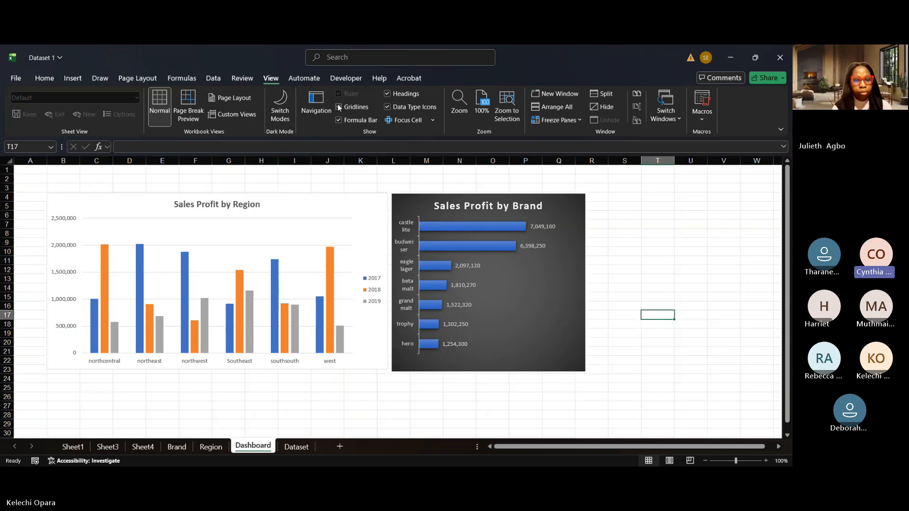
pyautogui.click(338, 106)
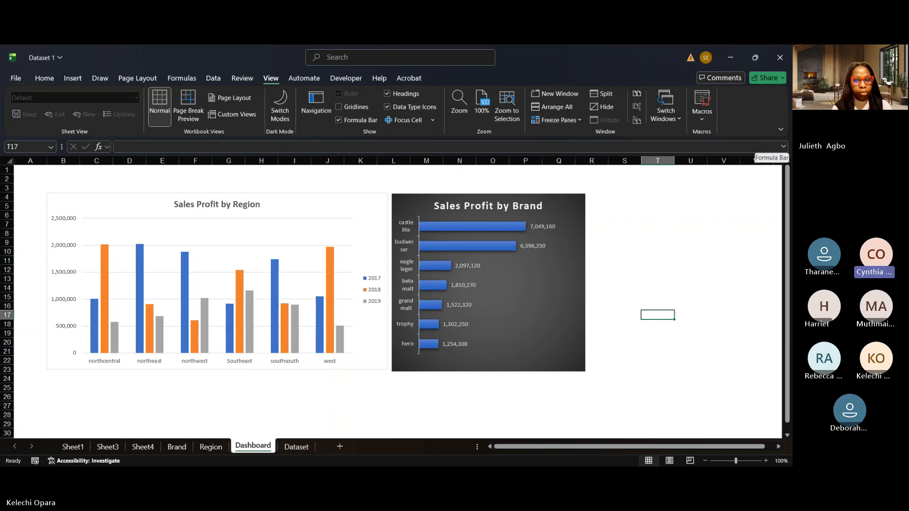
pyautogui.click(741, 142)
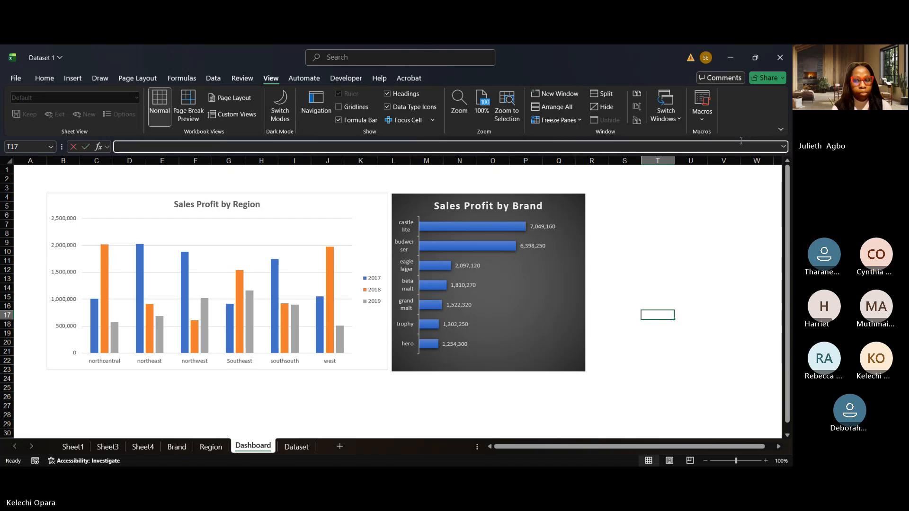
pyautogui.click(638, 267)
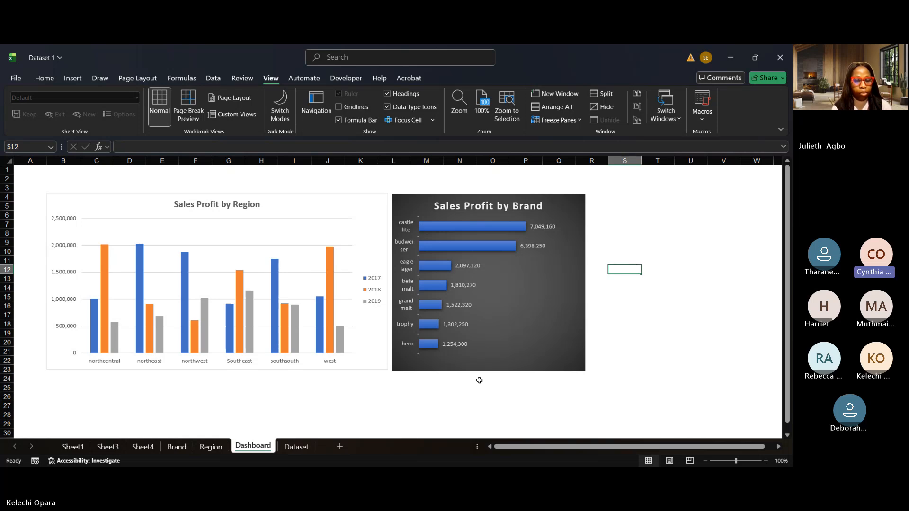
# - Create a PivotTable on a new worksheet from the full data range of the Dataset sheet
pyautogui.click(310, 449)
pyautogui.click(201, 344)
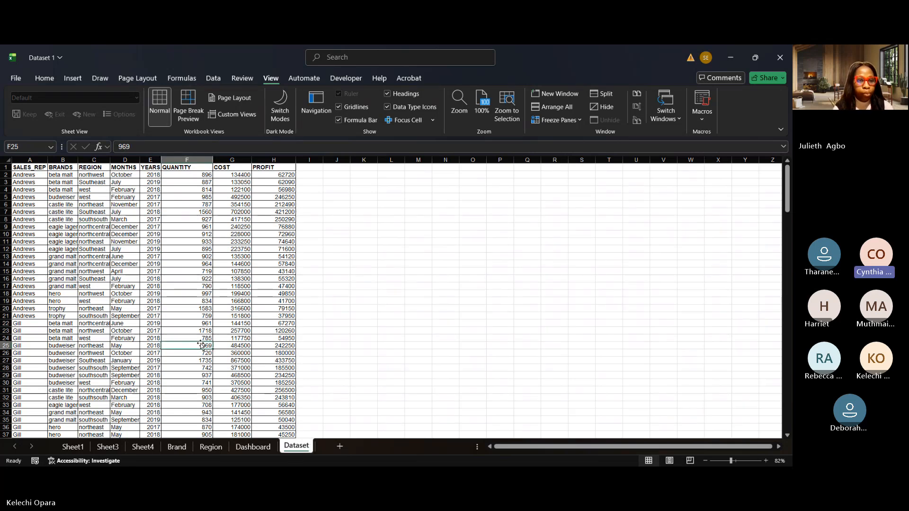
pyautogui.click(125, 301)
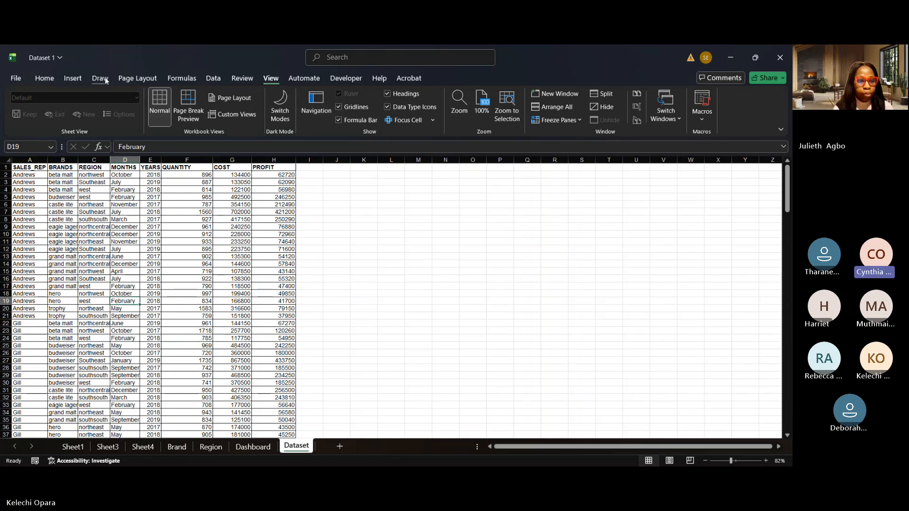
pyautogui.click(80, 76)
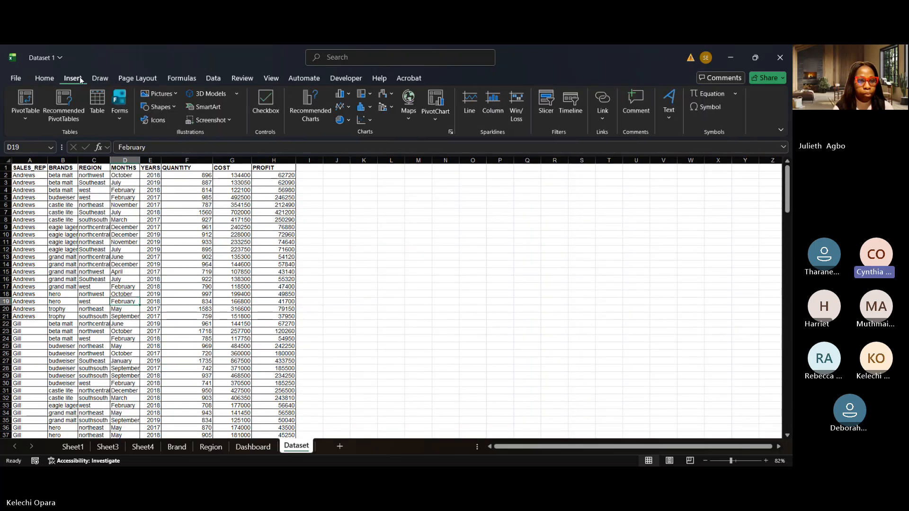
pyautogui.click(17, 114)
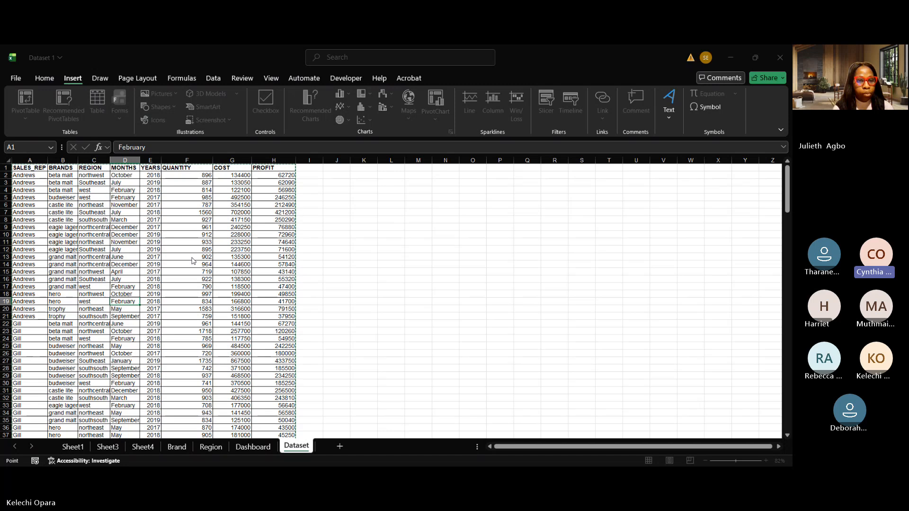
pyautogui.press('Return')
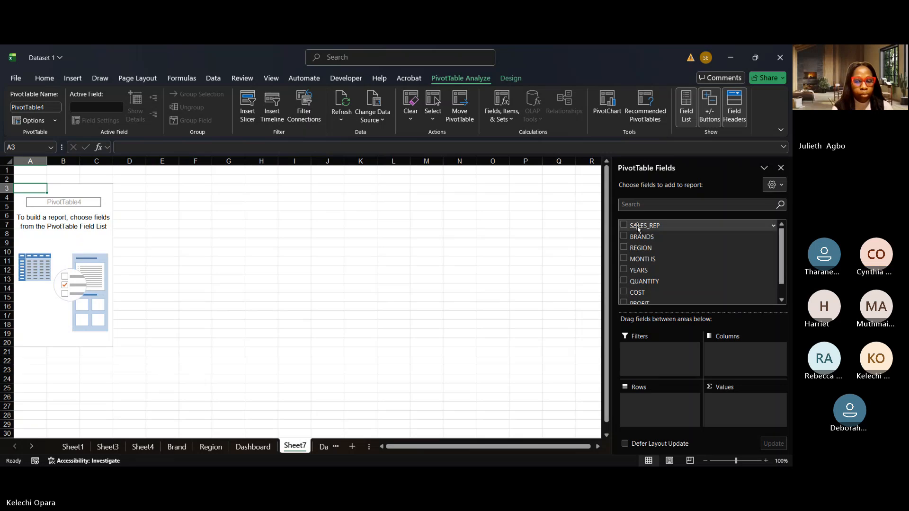
# - Summarize the sum of PROFIT by SALES_REP rows, formatting the values with thousands separators and no decimals
pyautogui.moveTo(638, 230); pyautogui.dragTo(639, 403)
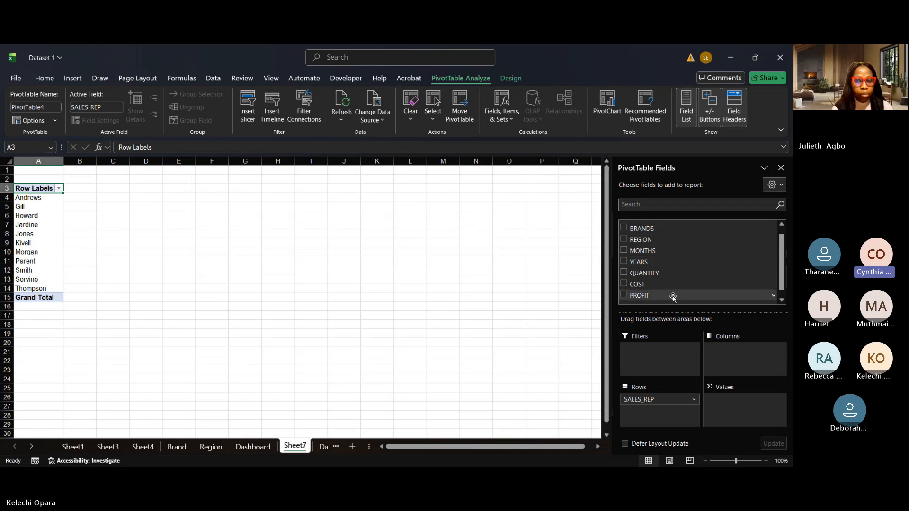
pyautogui.moveTo(673, 296); pyautogui.dragTo(747, 399)
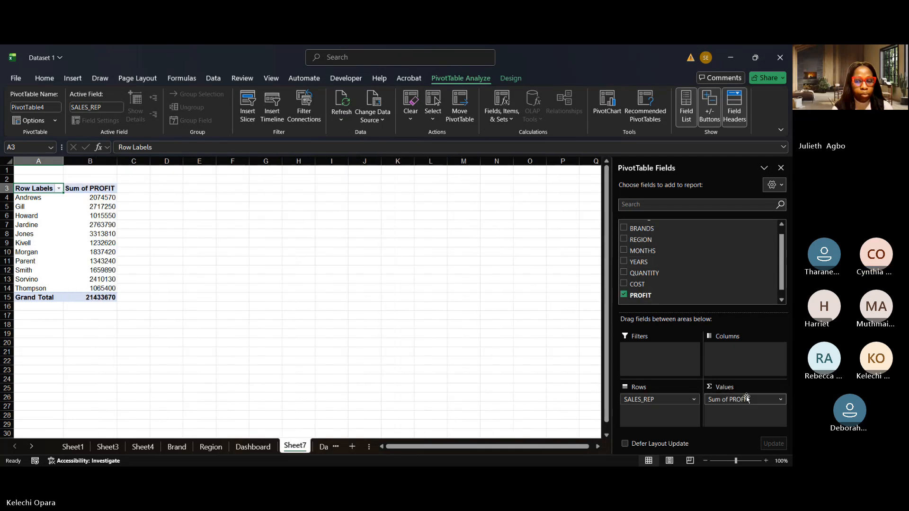
pyautogui.click(781, 399)
pyautogui.click(753, 387)
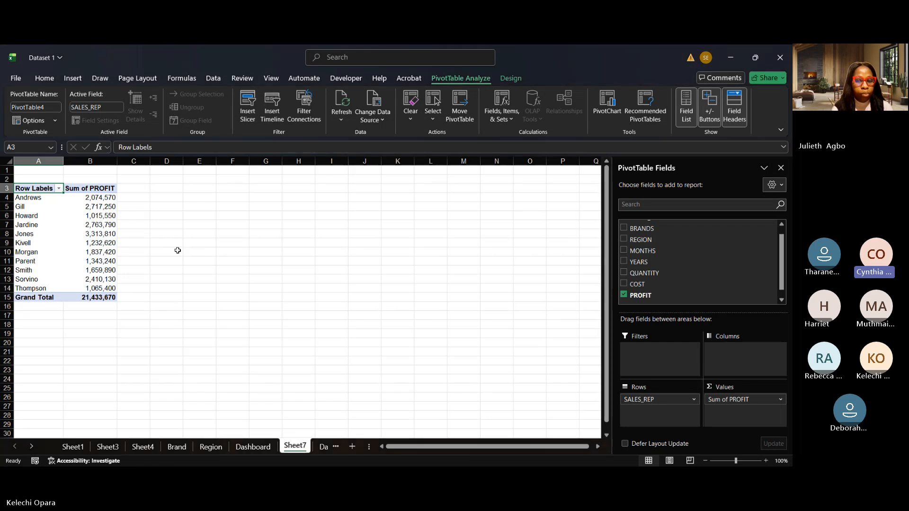
# - Insert a Pie PivotChart from the sales rep profit PivotTable
pyautogui.click(45, 226)
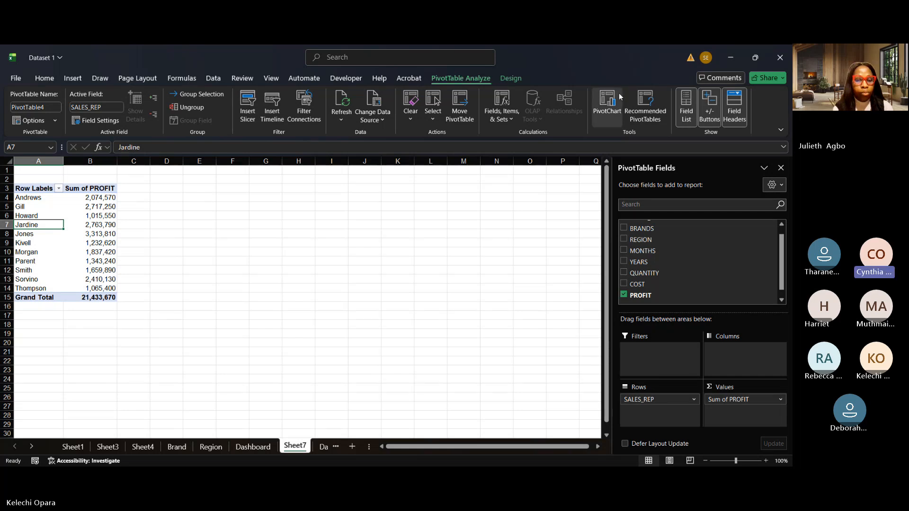
pyautogui.click(607, 104)
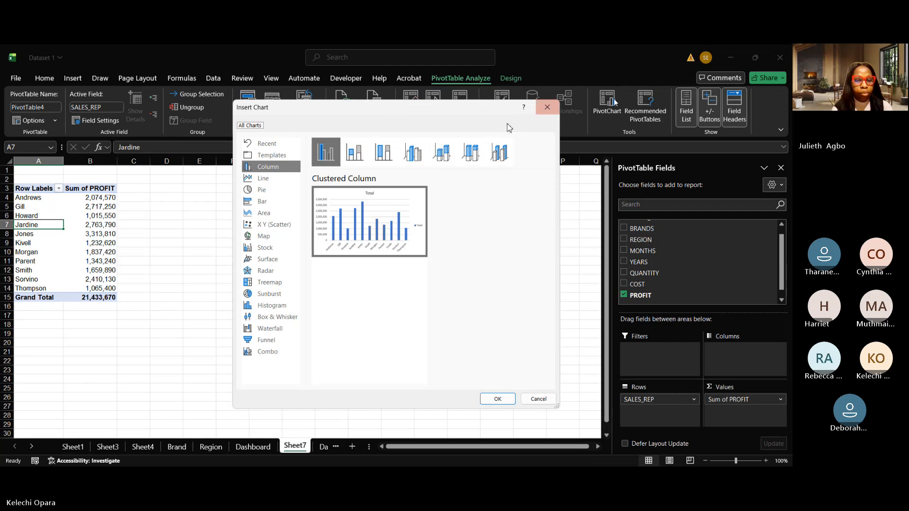
pyautogui.click(271, 188)
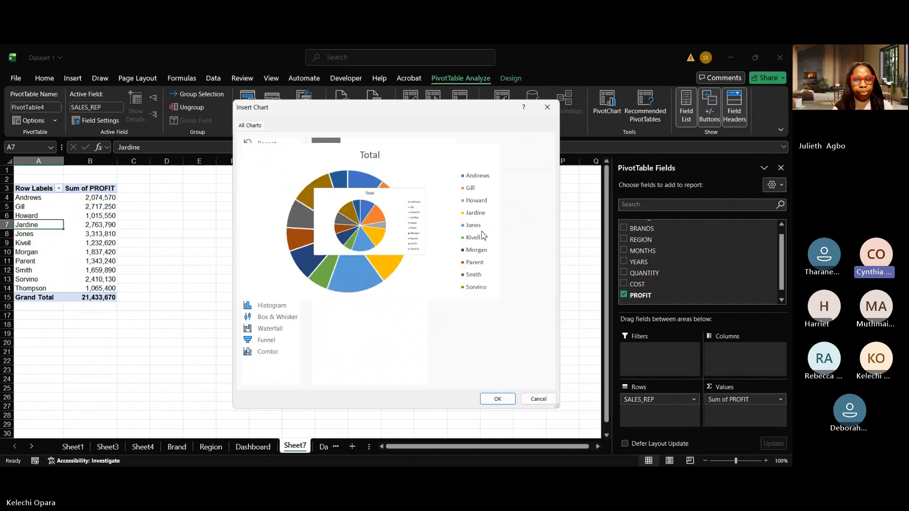
pyautogui.click(498, 399)
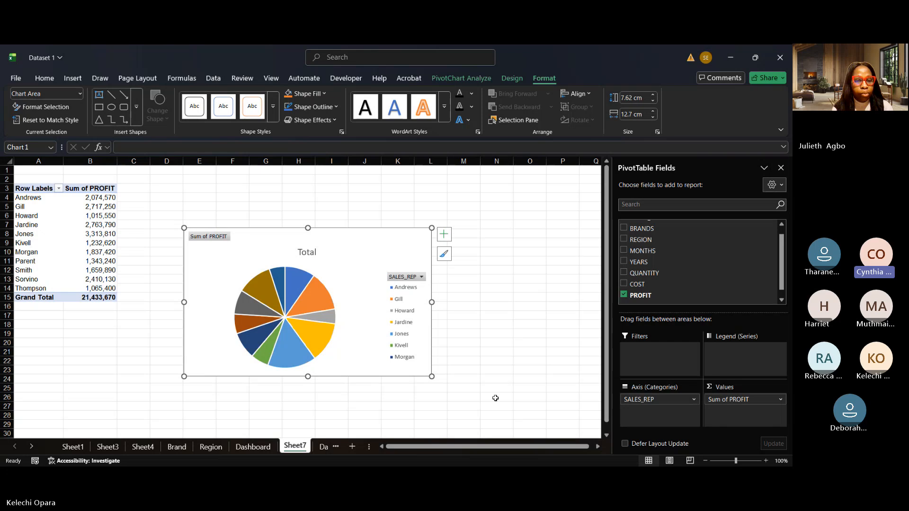
# - Change the Sales Profit by Region chart on the Dashboard sheet to a Pie chart
pyautogui.click(243, 448)
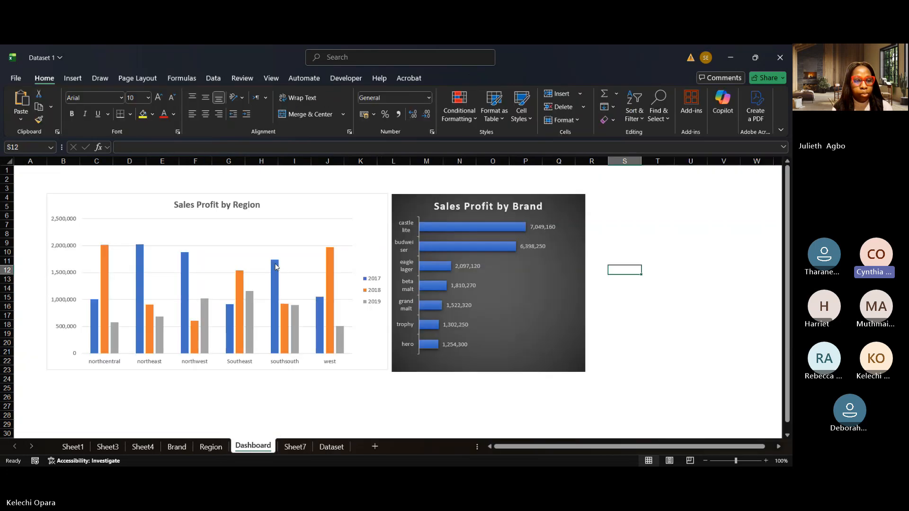
pyautogui.click(286, 330)
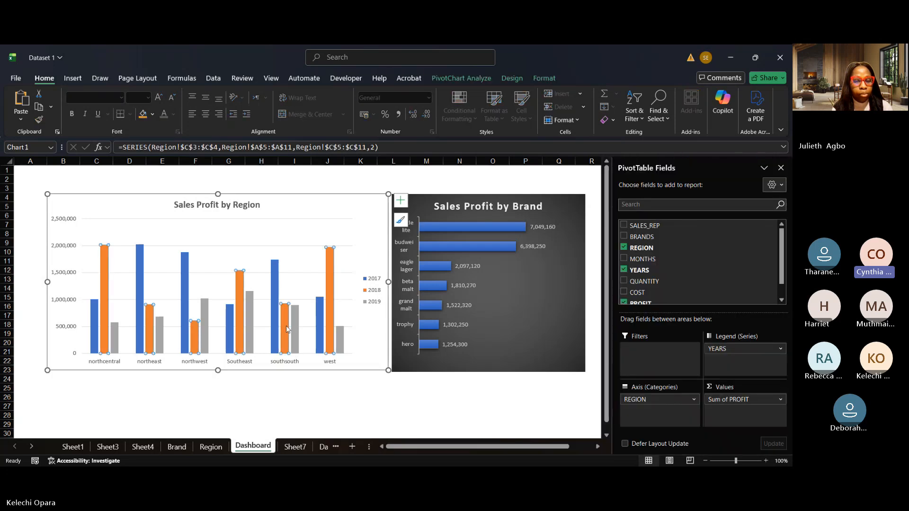
pyautogui.click(473, 82)
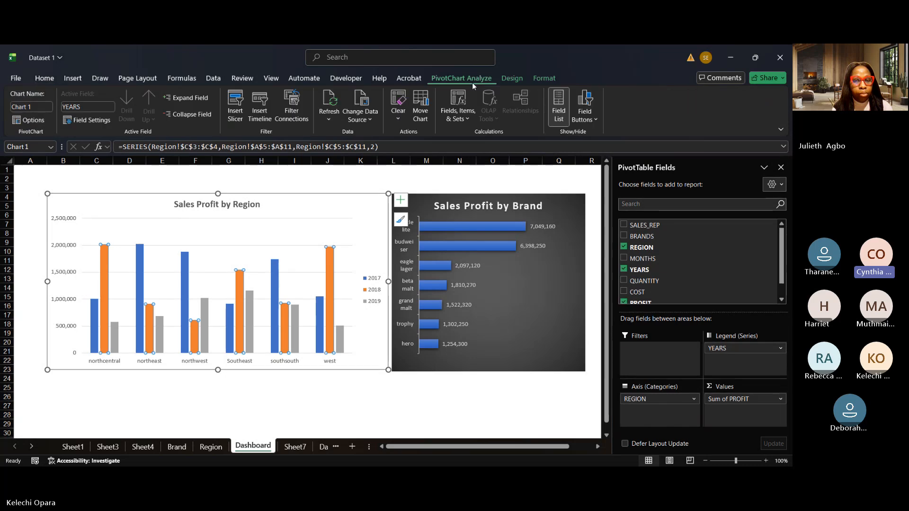
pyautogui.click(512, 78)
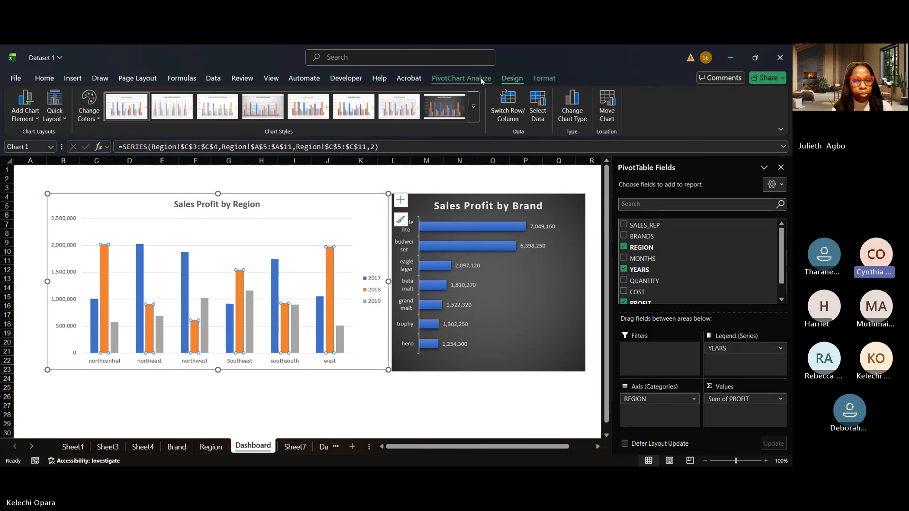
pyautogui.click(481, 81)
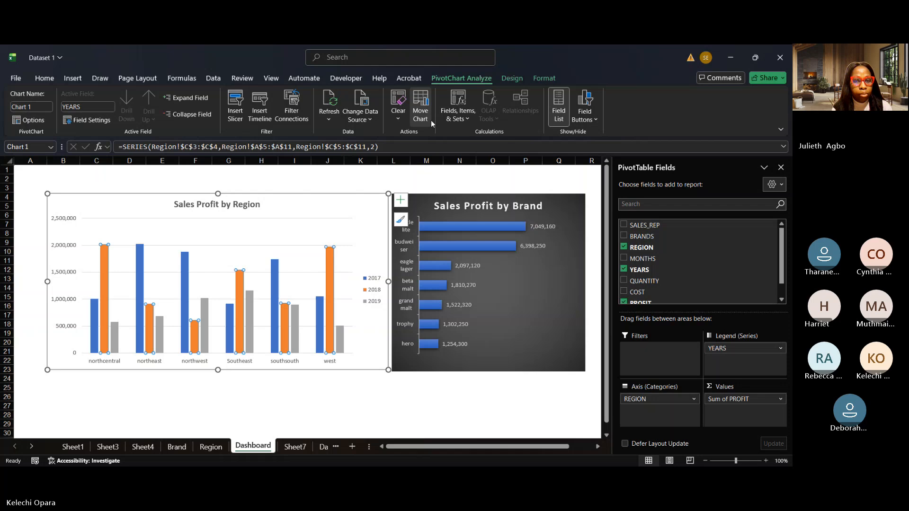
pyautogui.click(506, 82)
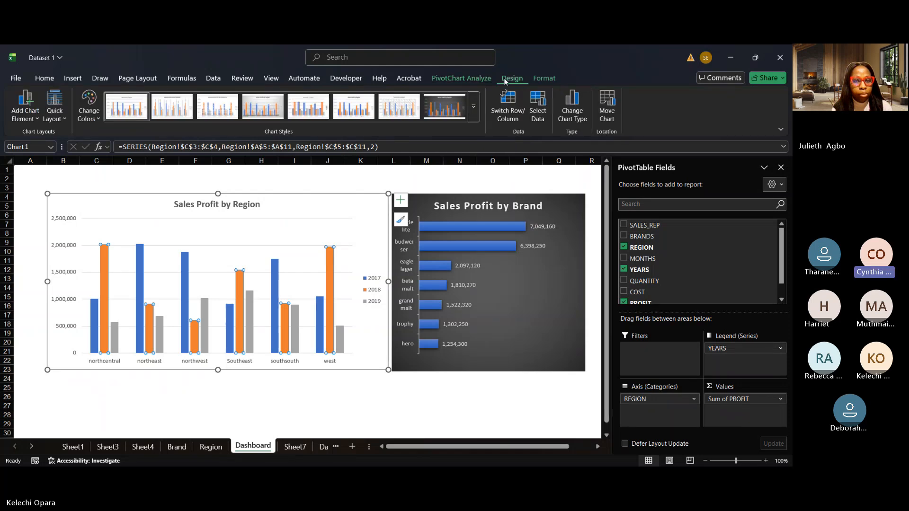
pyautogui.click(573, 118)
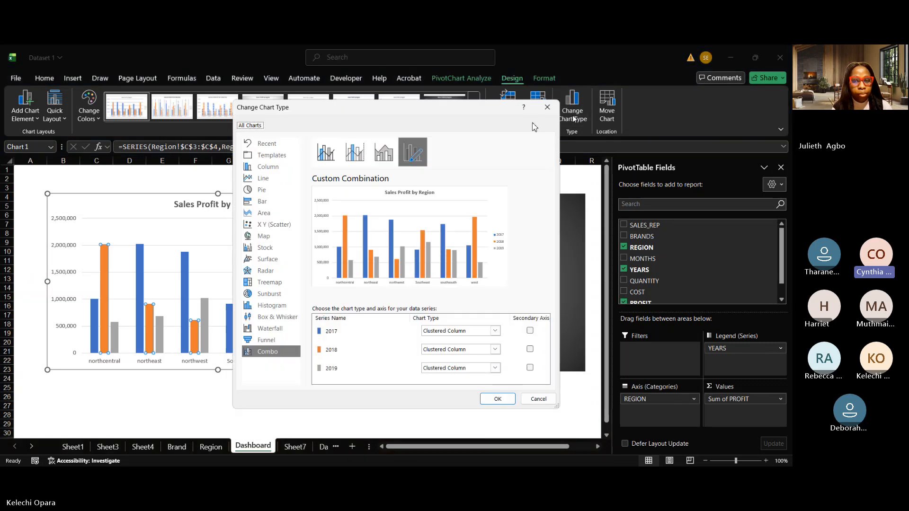
pyautogui.click(262, 189)
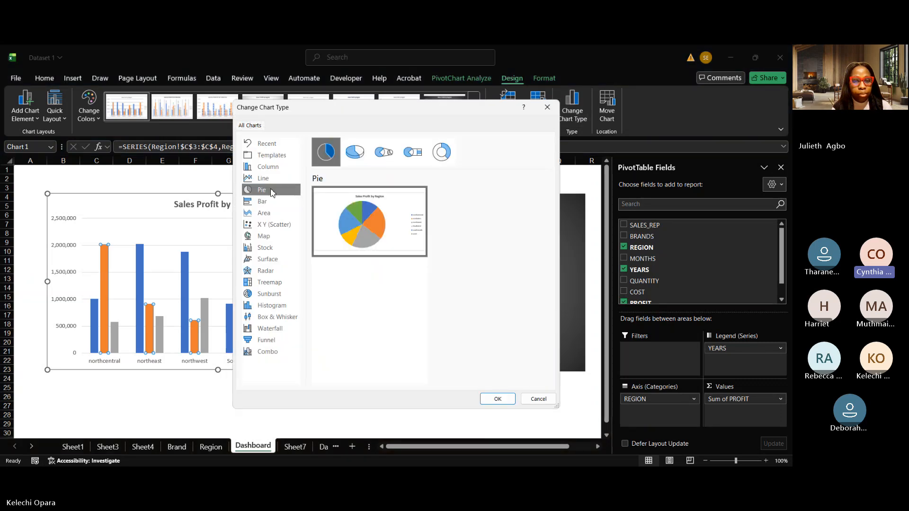
pyautogui.click(498, 399)
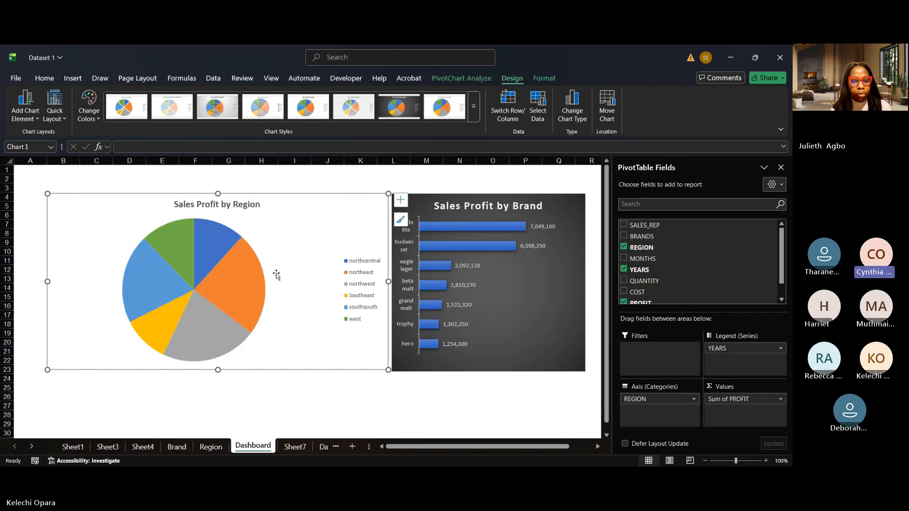
# - Narrow the region pie chart and place it beside the brand chart, spanning about columns D to K and rows 4 to 23
pyautogui.moveTo(353, 213); pyautogui.dragTo(296, 219)
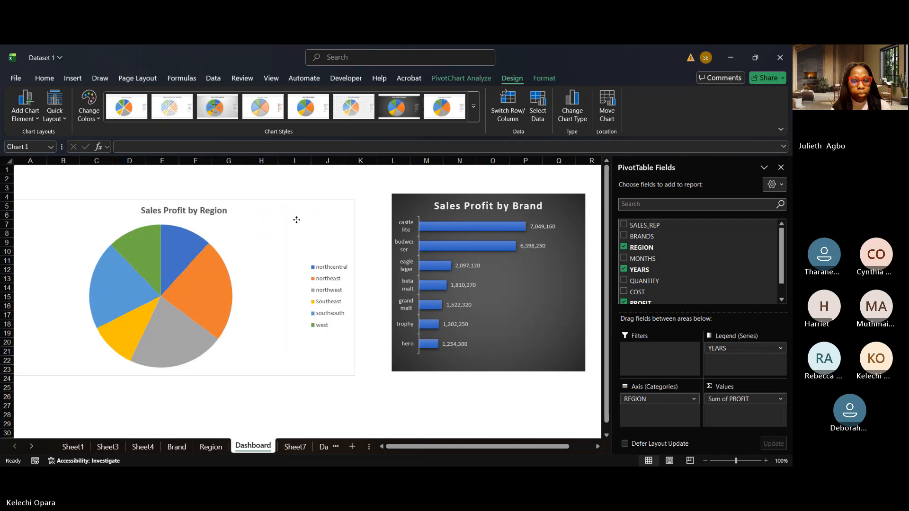
pyautogui.moveTo(356, 373); pyautogui.dragTo(294, 347)
pyautogui.moveTo(241, 268); pyautogui.dragTo(313, 275)
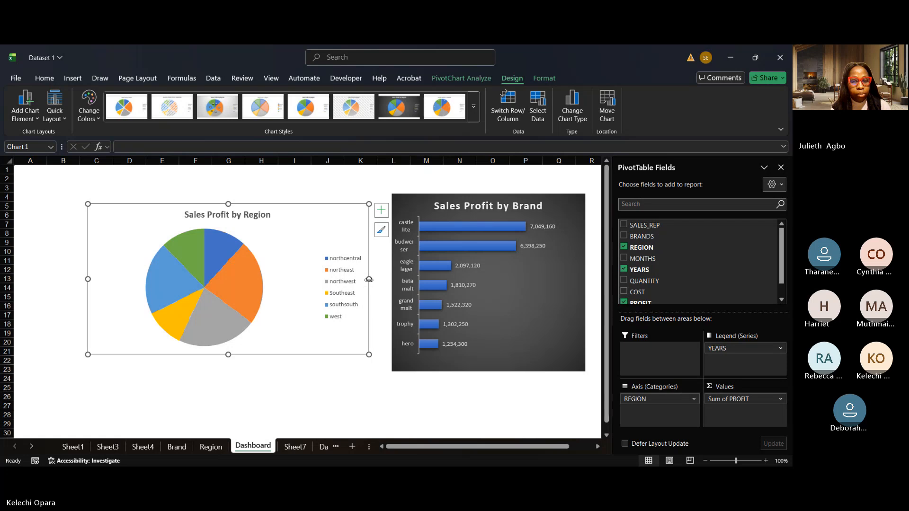
pyautogui.moveTo(369, 279); pyautogui.dragTo(323, 279)
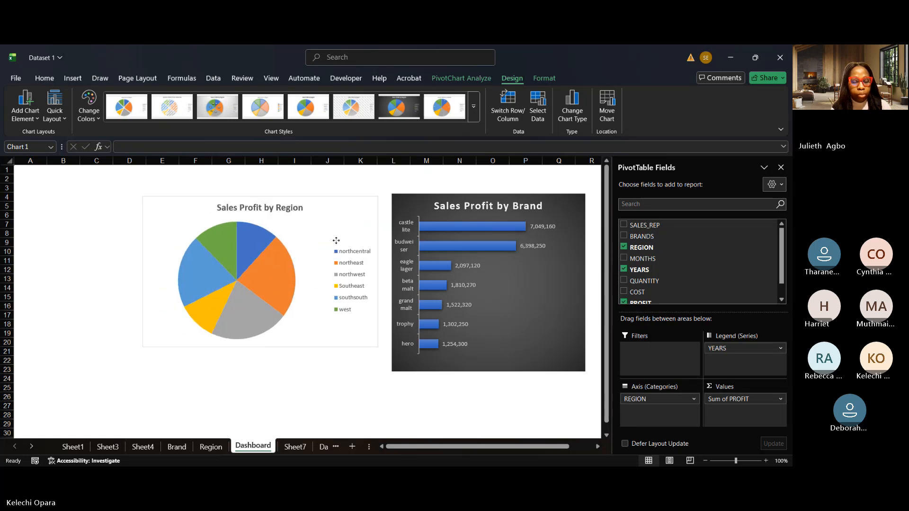
pyautogui.moveTo(281, 247); pyautogui.dragTo(336, 239)
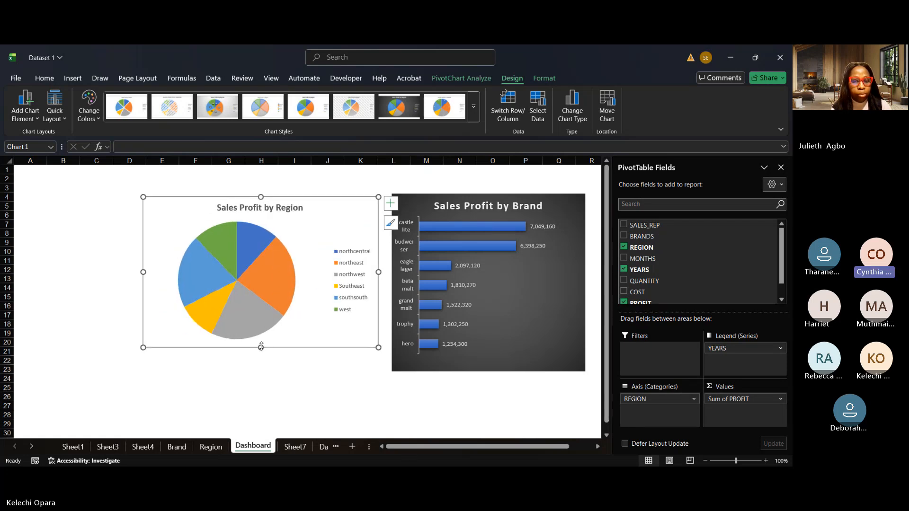
pyautogui.moveTo(260, 347); pyautogui.dragTo(261, 370)
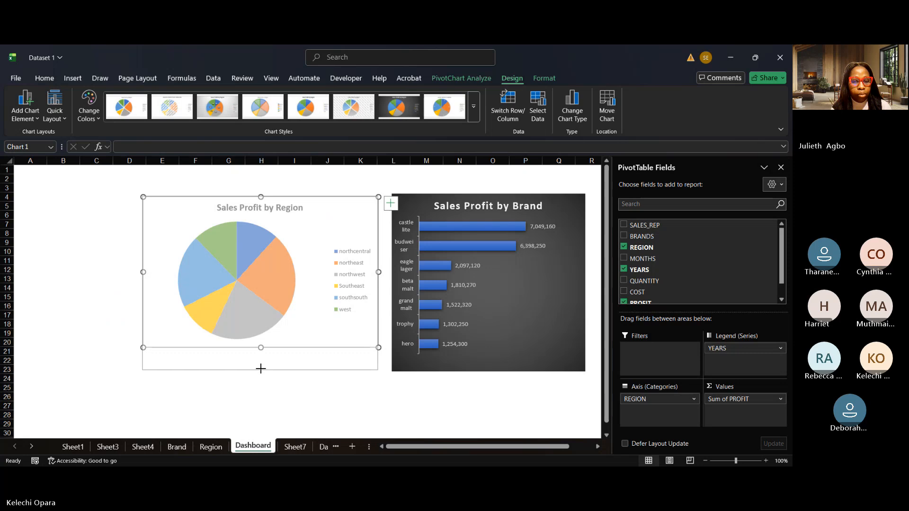
# - Add data labels to the Sales Profit by Region pie chart that show the percentage instead of the value
pyautogui.click(391, 203)
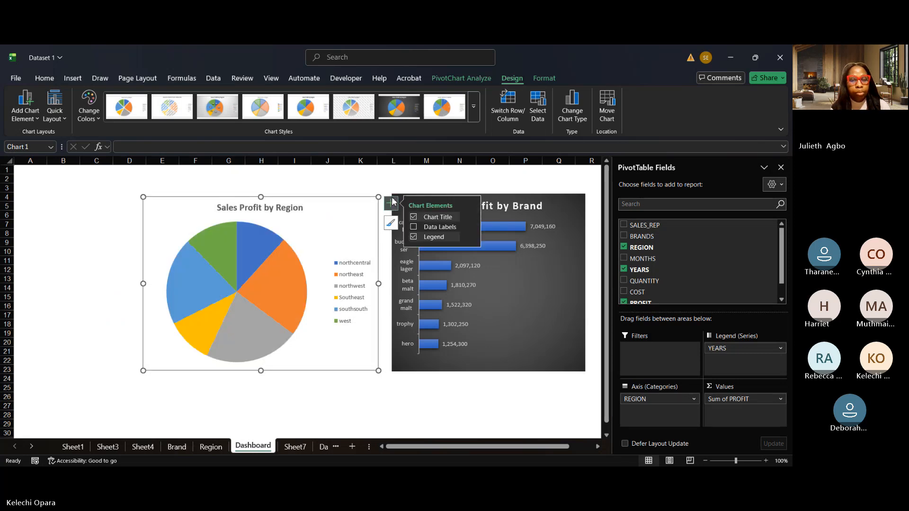
pyautogui.click(433, 226)
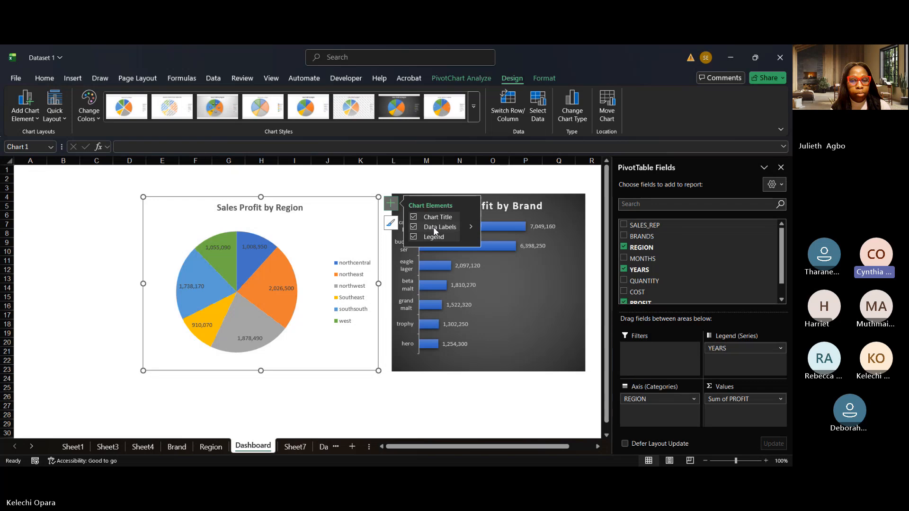
pyautogui.click(474, 227)
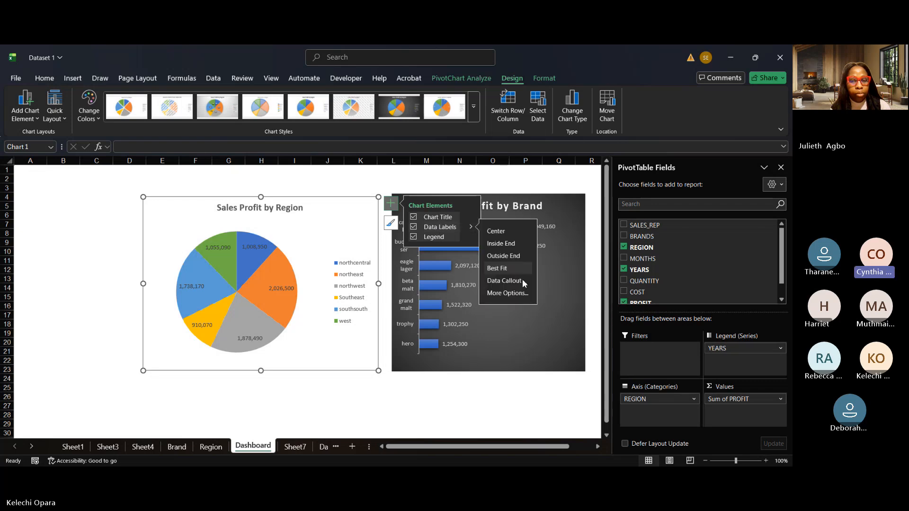
pyautogui.click(522, 295)
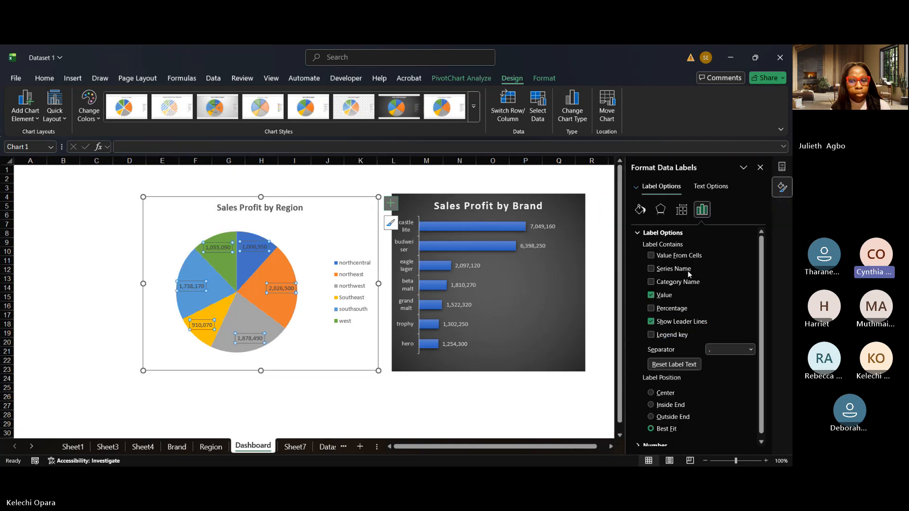
pyautogui.click(655, 308)
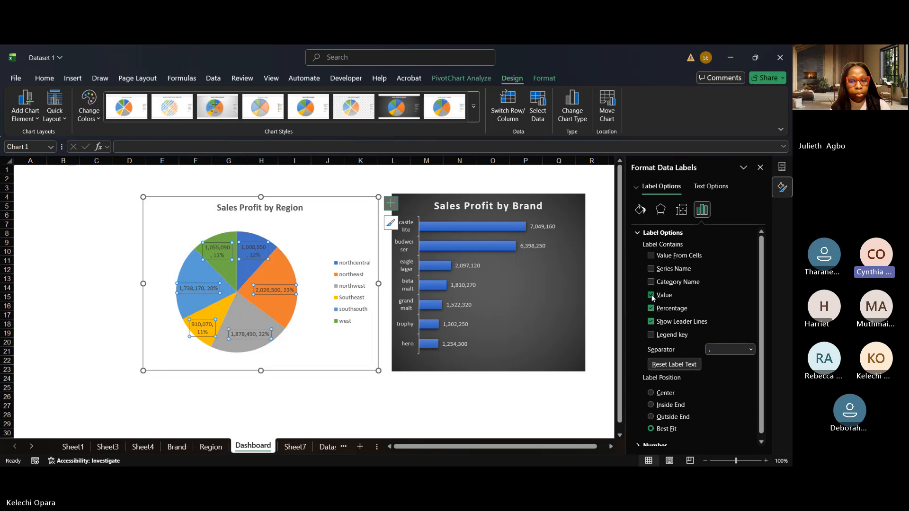
pyautogui.click(651, 295)
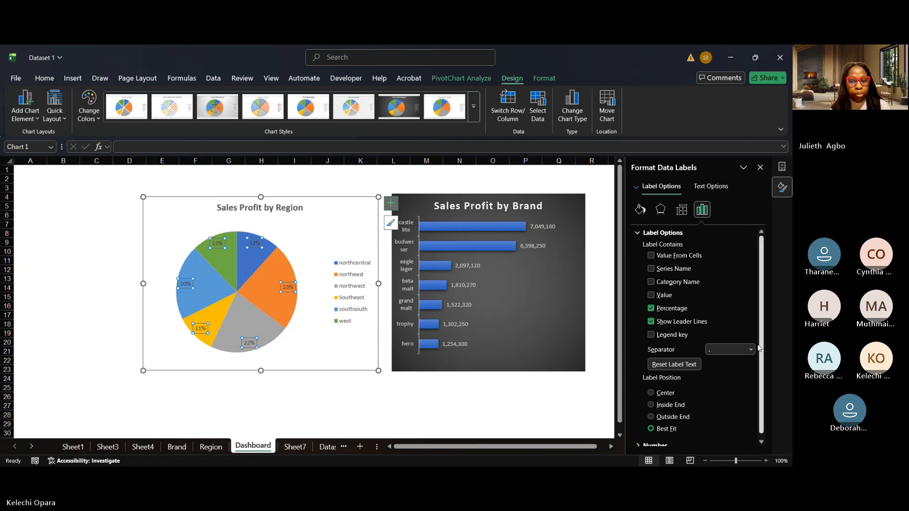
pyautogui.click(761, 442)
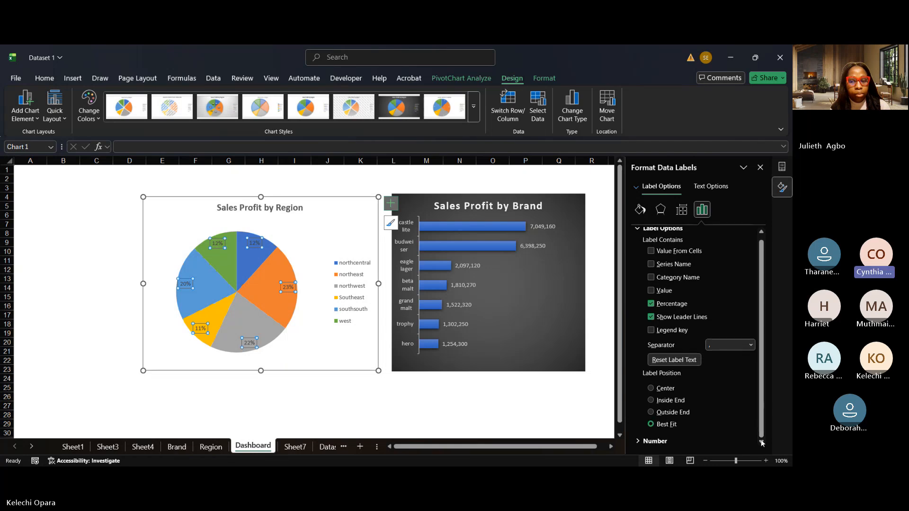
pyautogui.click(656, 442)
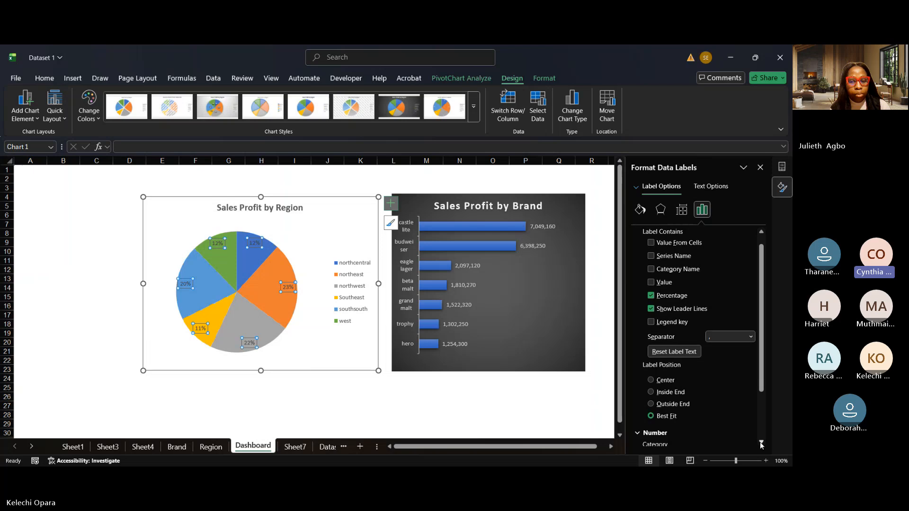
pyautogui.click(761, 442)
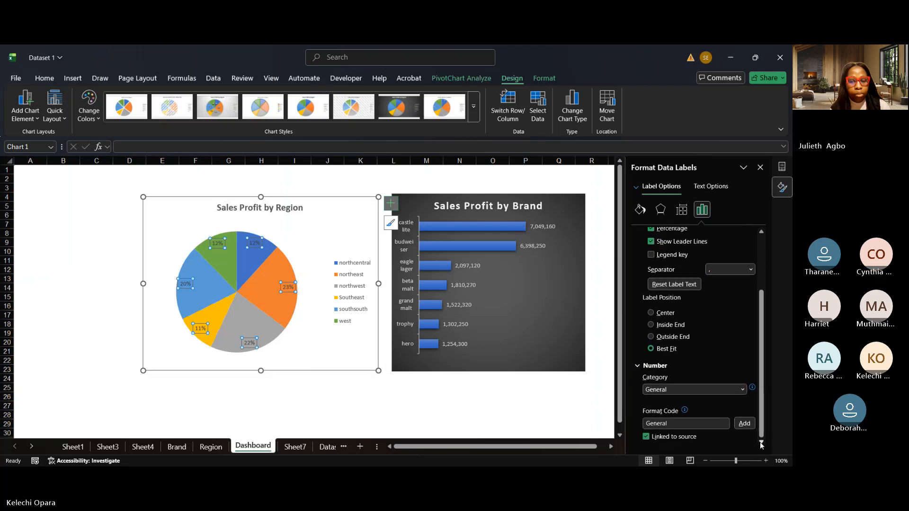
pyautogui.click(741, 390)
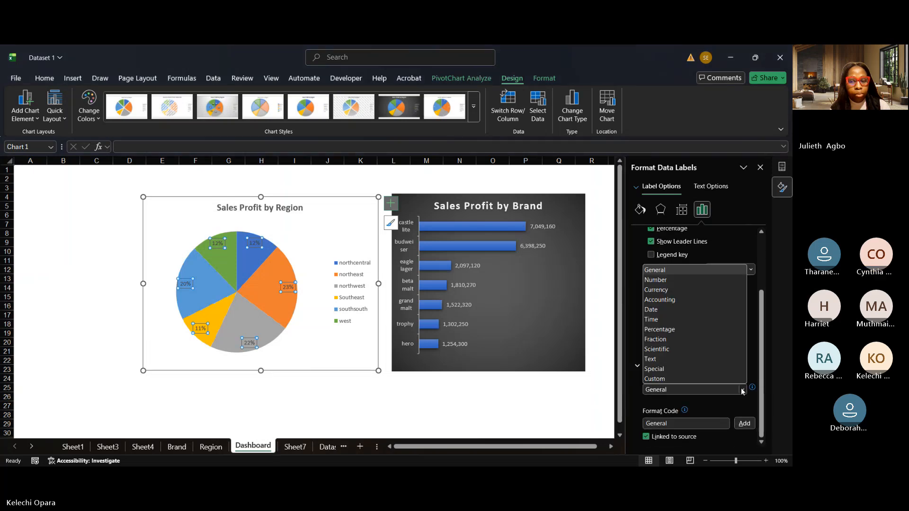
pyautogui.click(742, 390)
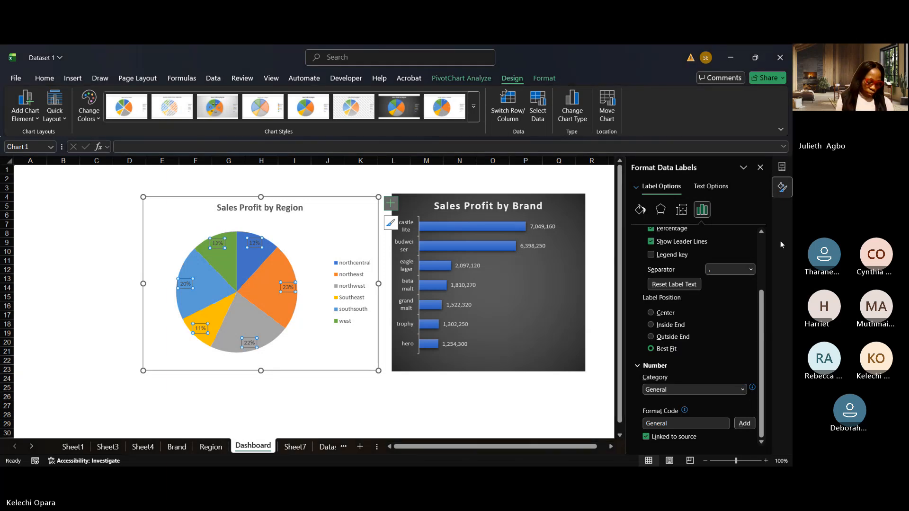
pyautogui.scroll(3, 710, 261)
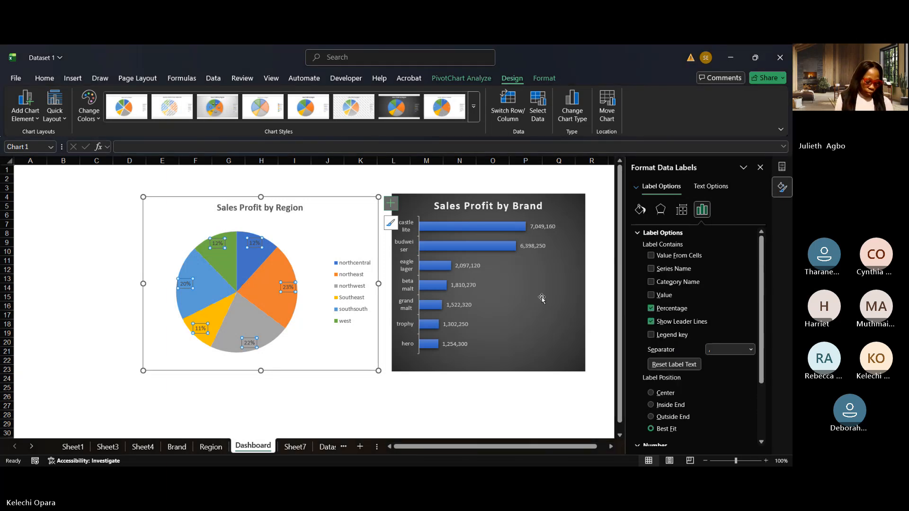
# - Format the region pie's percentage labels as 10.5 pt bold text with a white fill, and close the formatting pane
pyautogui.click(43, 79)
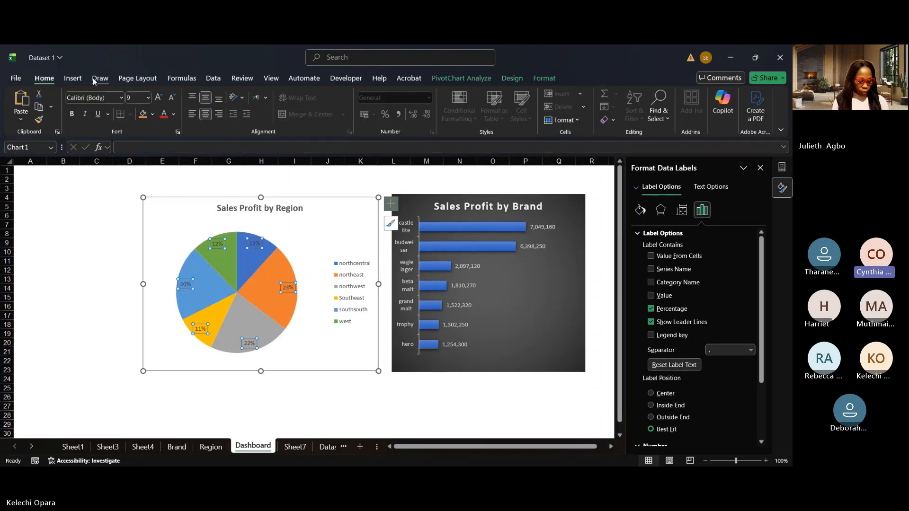
pyautogui.click(158, 98)
pyautogui.click(157, 99)
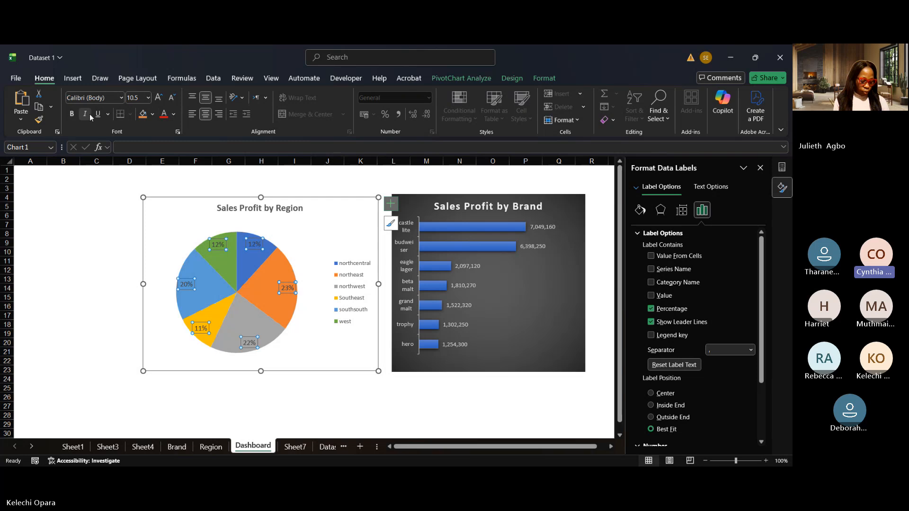
pyautogui.click(72, 114)
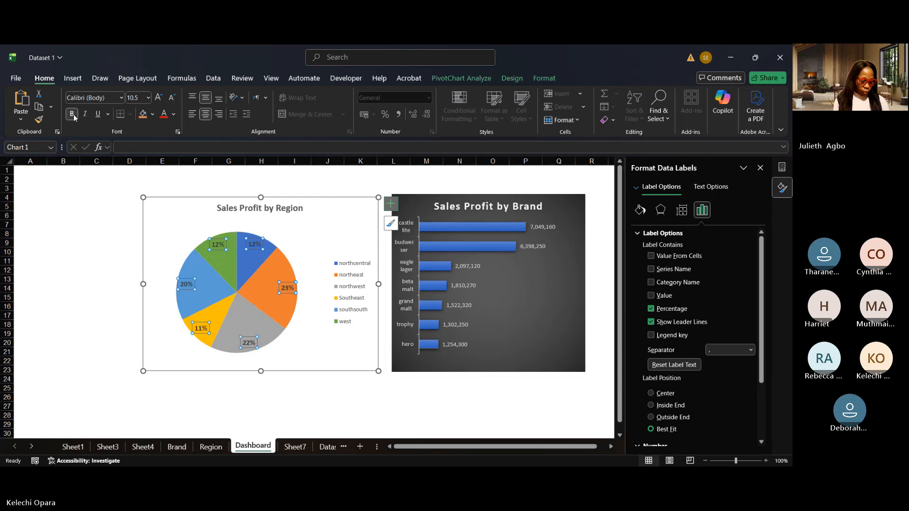
pyautogui.click(153, 115)
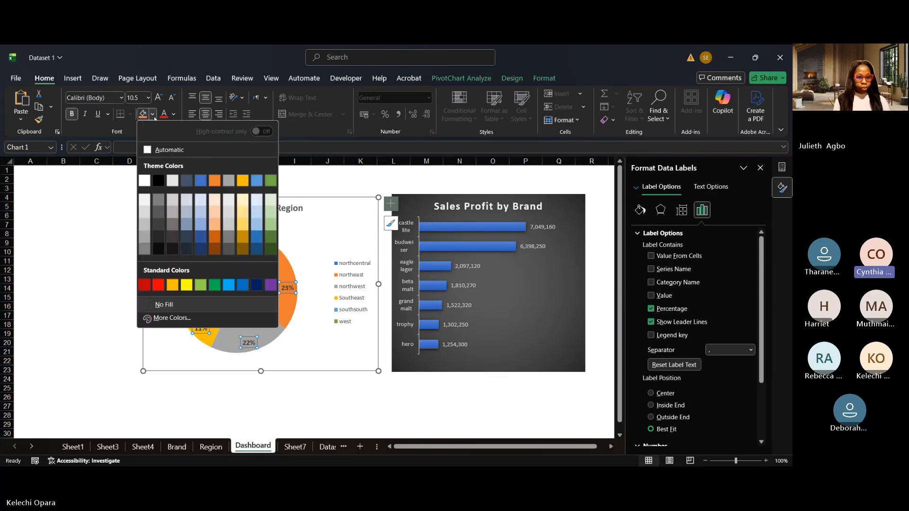
pyautogui.click(145, 182)
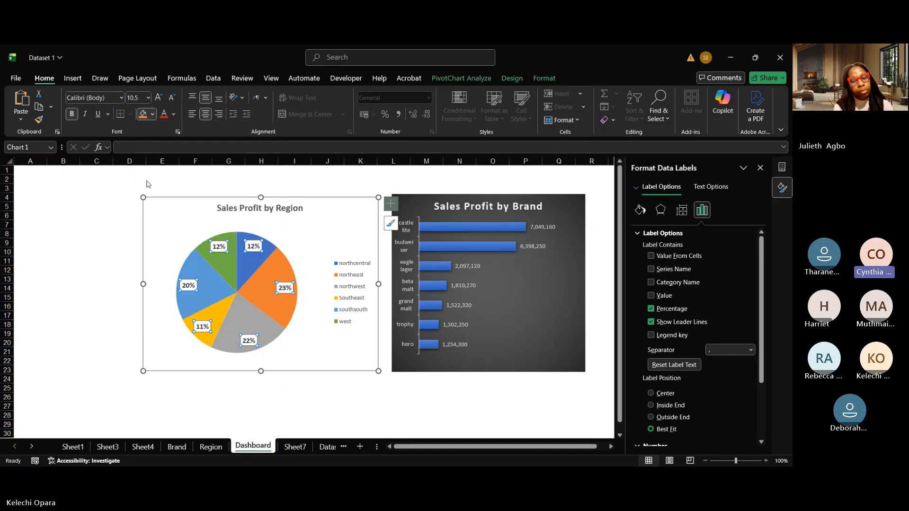
pyautogui.click(243, 389)
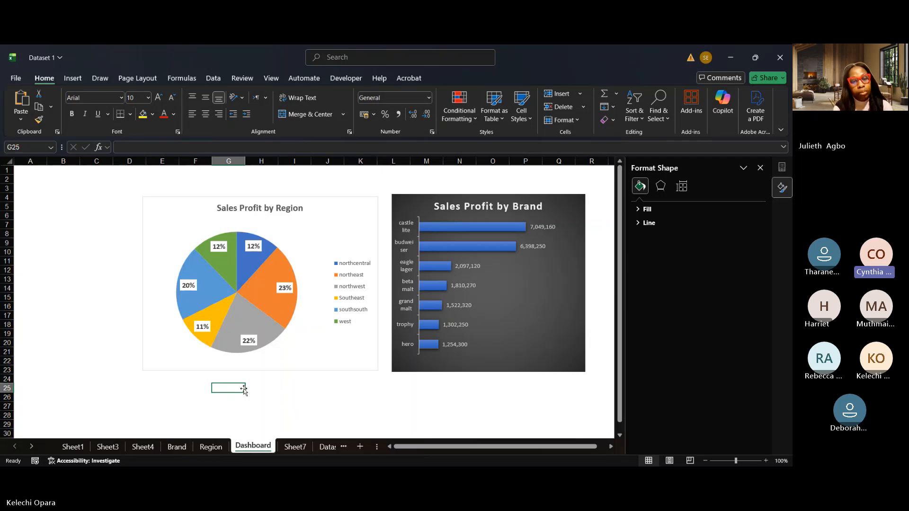
pyautogui.click(760, 167)
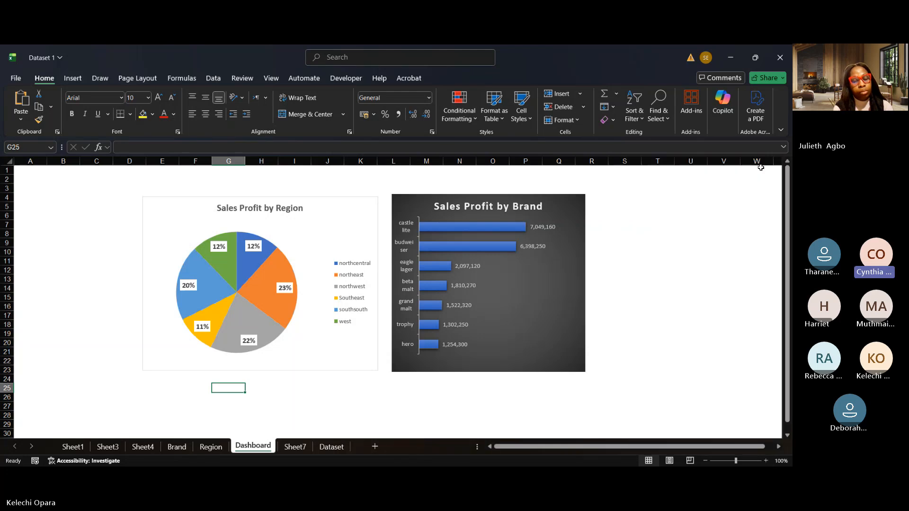
# - Rename Sheet7, which holds the sales rep profit PivotTable, as Sales Rep
pyautogui.click(211, 447)
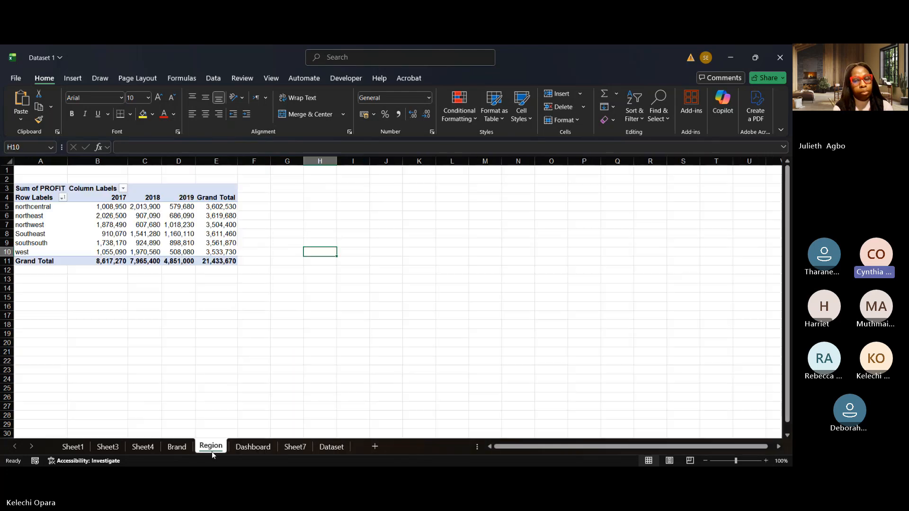
pyautogui.click(295, 445)
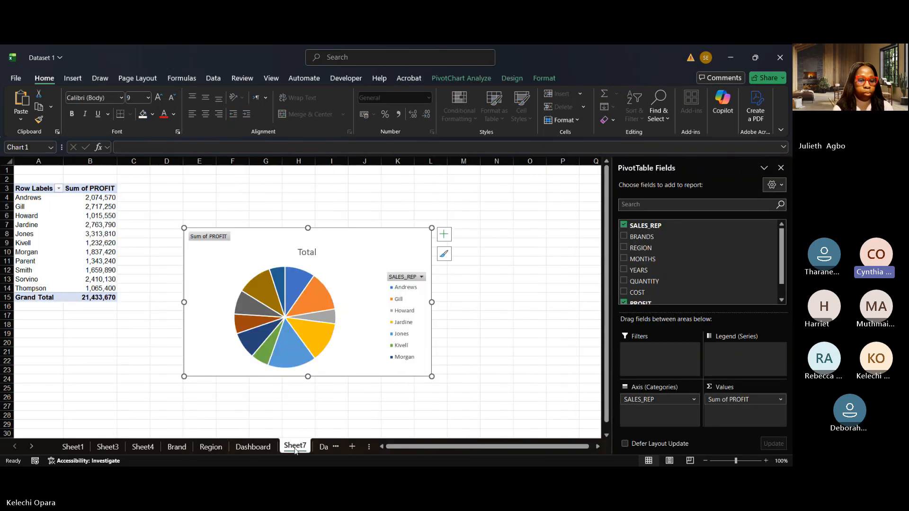
pyautogui.write('Sales')
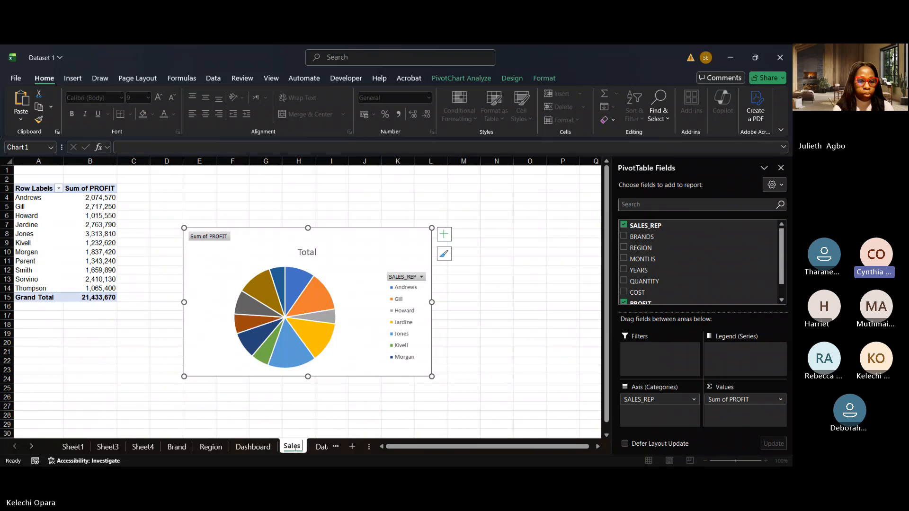
pyautogui.write(' Rep')
pyautogui.click(463, 370)
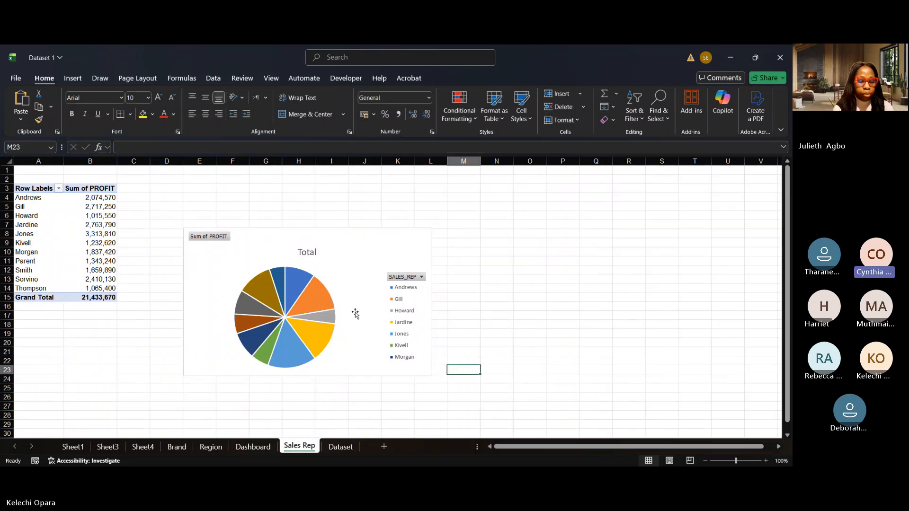
# - Change the sales rep profit pie chart to a Clustered Column chart
pyautogui.click(355, 313)
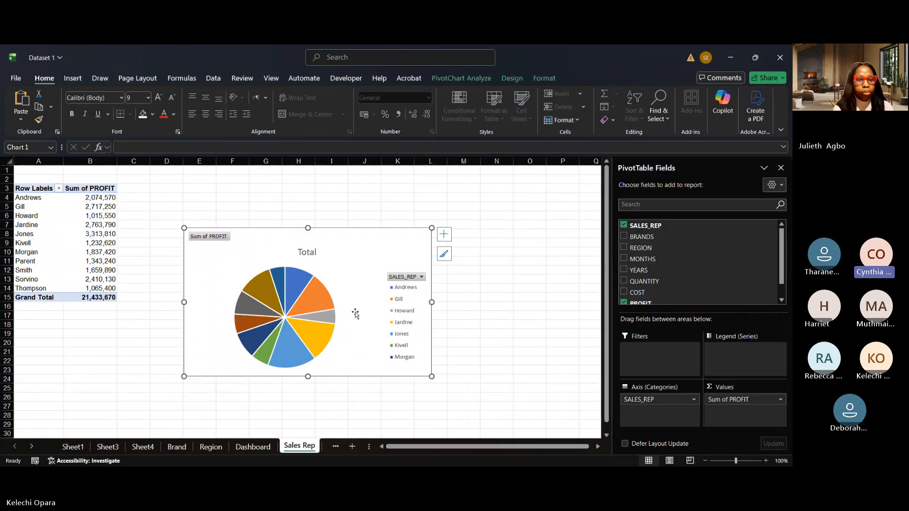
pyautogui.click(521, 79)
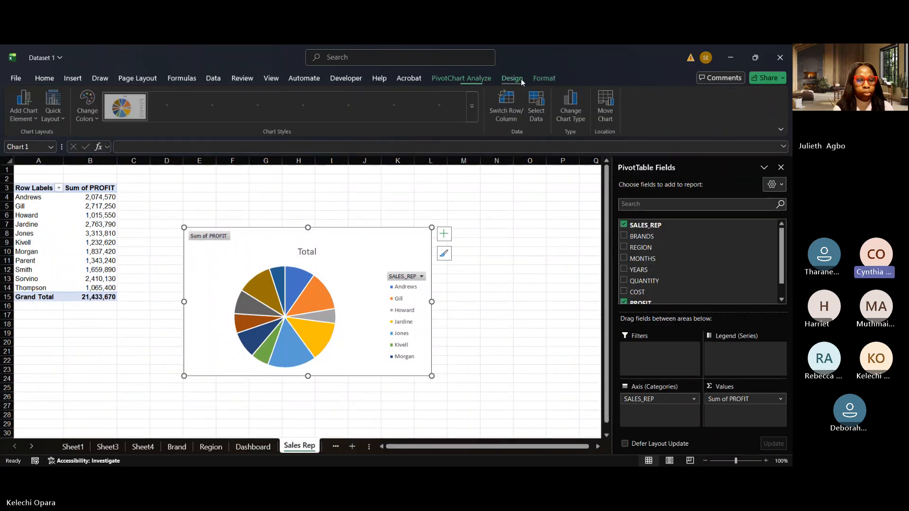
pyautogui.click(572, 110)
pyautogui.click(275, 168)
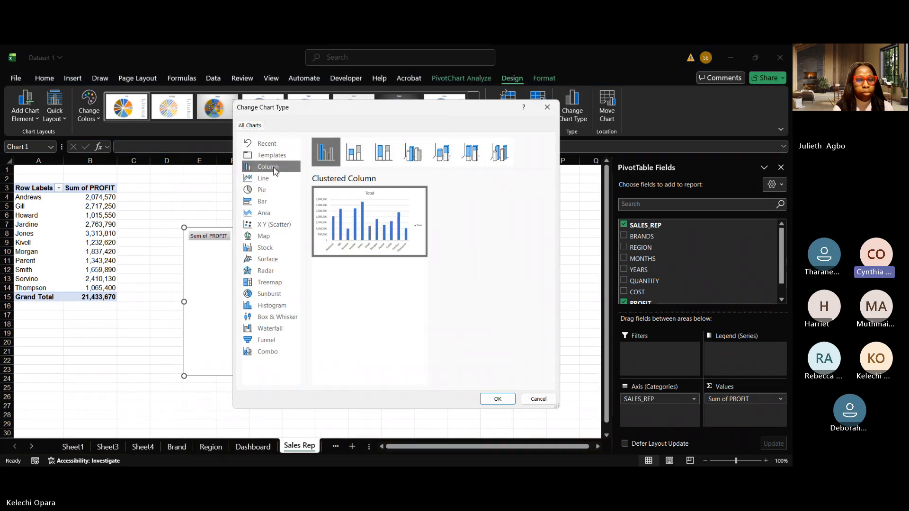
pyautogui.click(487, 402)
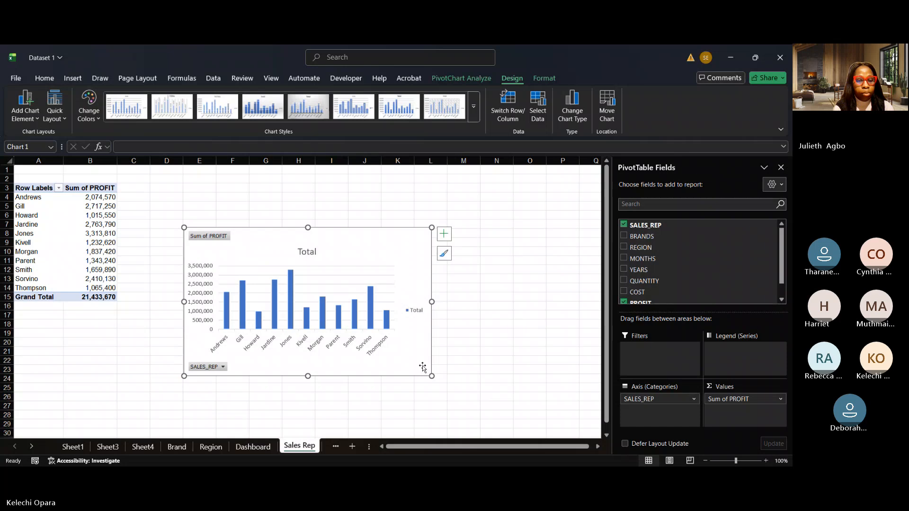
# - Enlarge the sales rep column chart so it spans about columns E to P and rows 3 to 23
pyautogui.moveTo(431, 302); pyautogui.dragTo(541, 296)
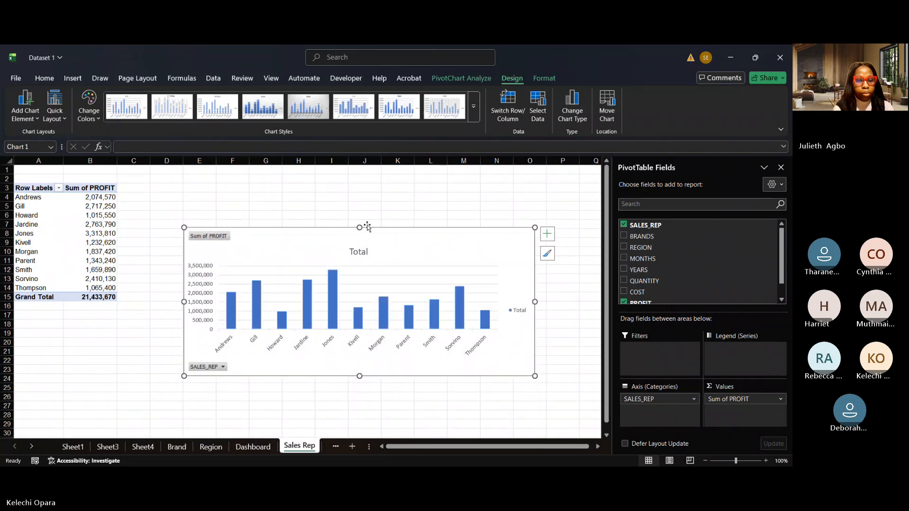
pyautogui.moveTo(360, 227); pyautogui.dragTo(359, 189)
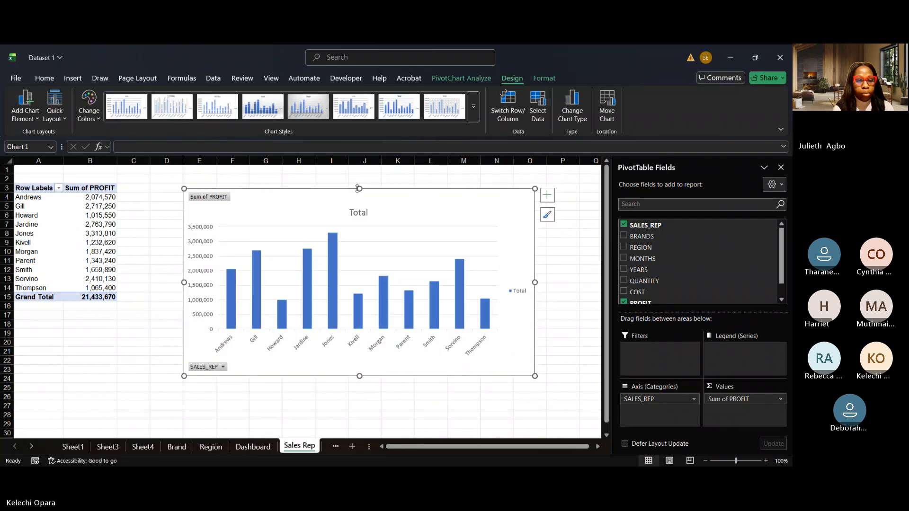
pyautogui.moveTo(536, 282); pyautogui.dragTo(567, 279)
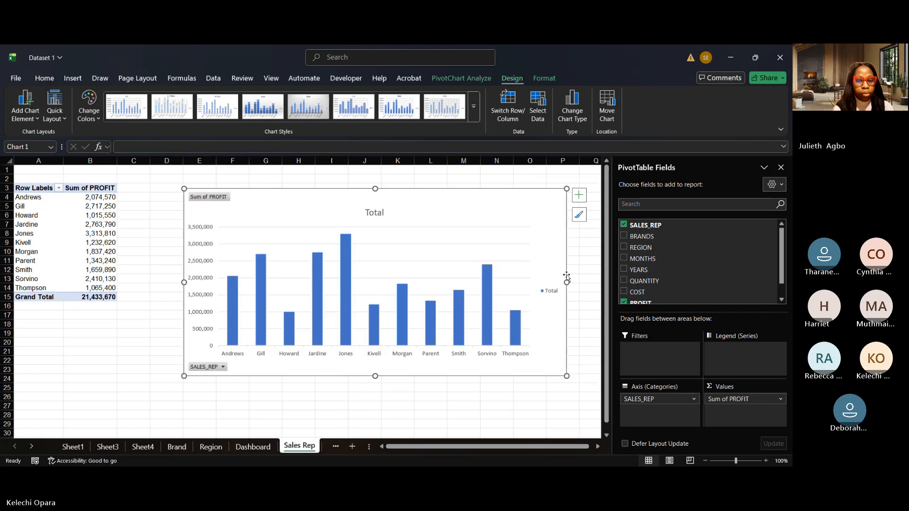
# - Replace the sales rep column chart's title with "Sales Profit by Sales Rep"
pyautogui.doubleClick(381, 212)
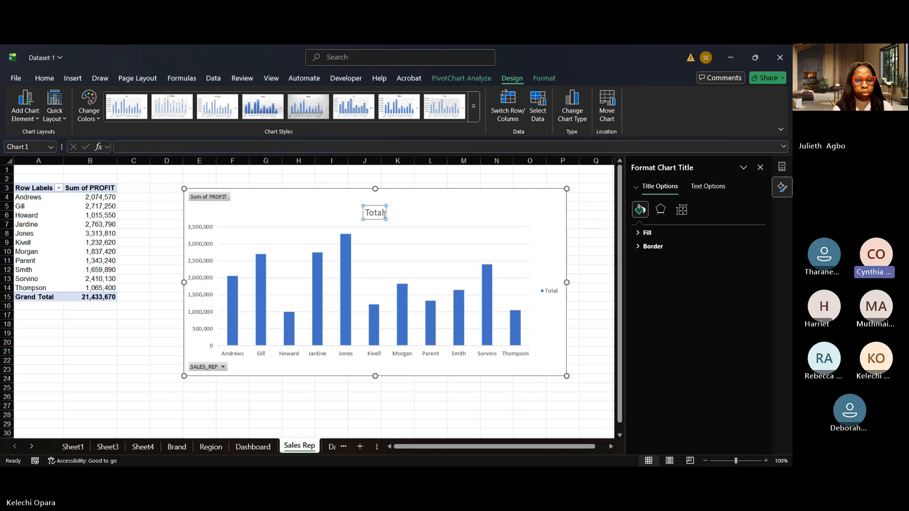
pyautogui.press('BackSpace')
pyautogui.press('BackSpace')
pyautogui.press('BackSpace')
pyautogui.press('BackSpace')
pyautogui.press('BackSpace')
pyautogui.write('Sales')
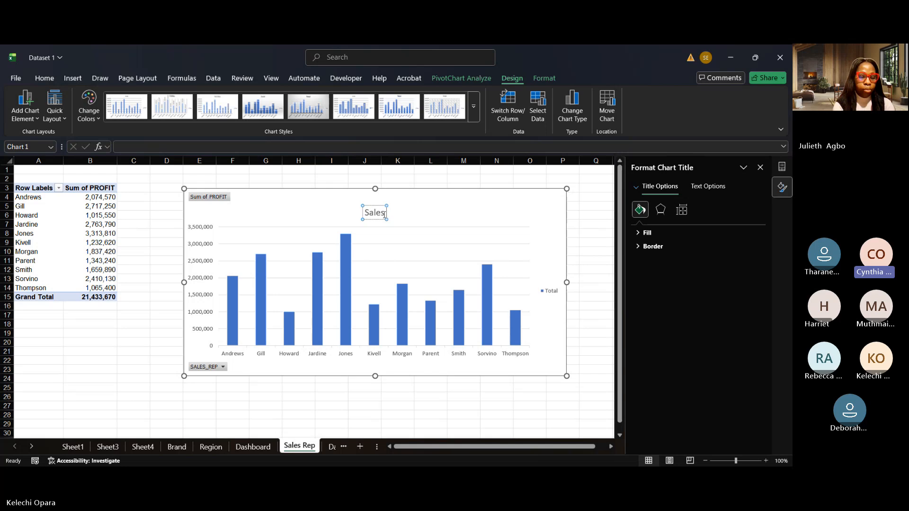
pyautogui.press('BackSpace')
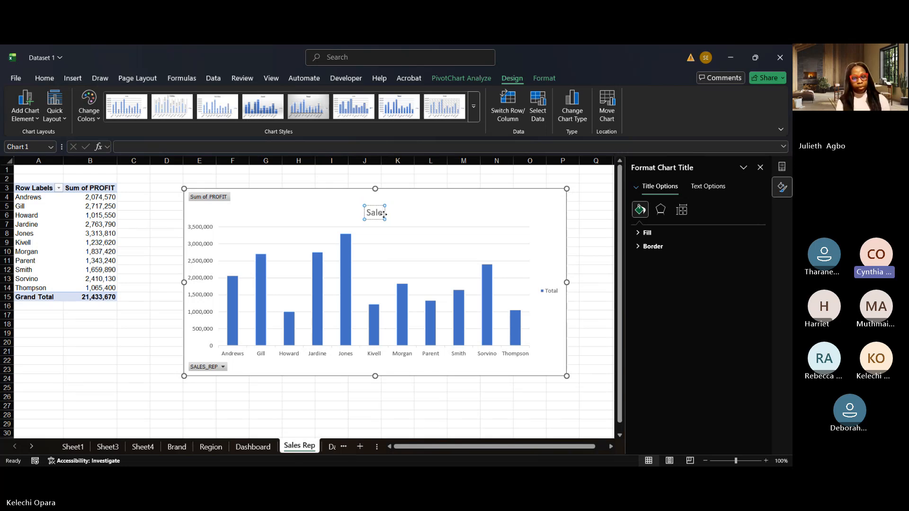
pyautogui.write('s Profit by')
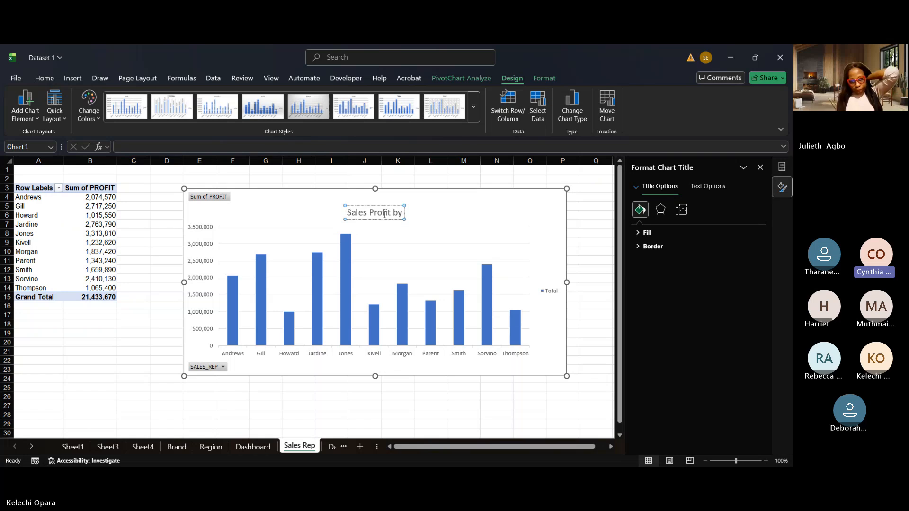
pyautogui.write(' Sales Rep')
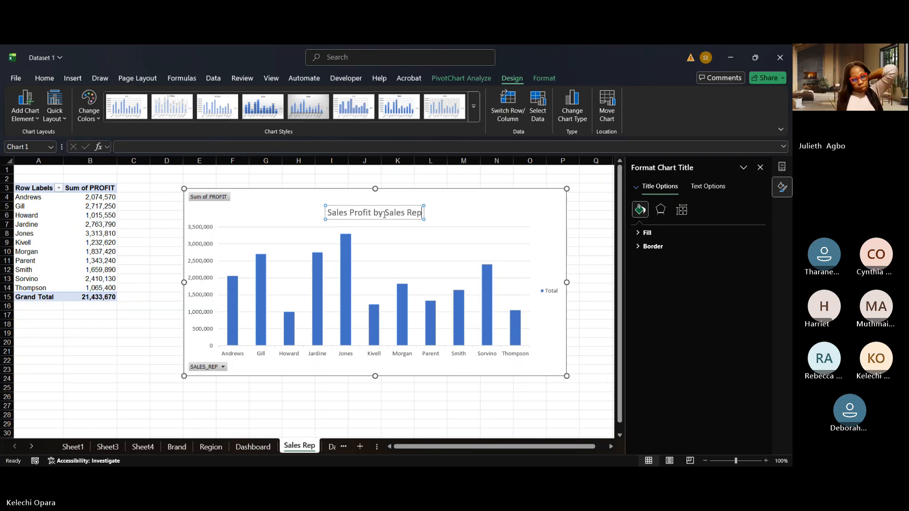
# - Hide all field buttons on the sales rep column chart
pyautogui.click(574, 205)
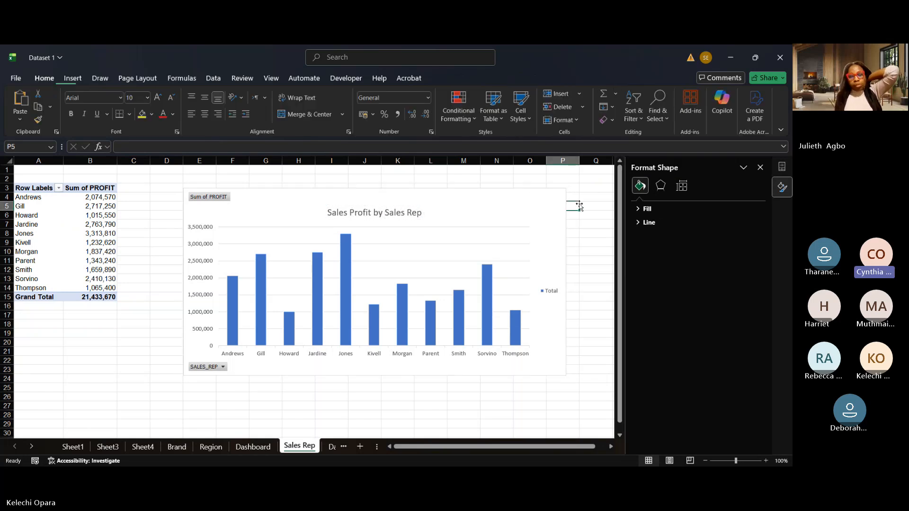
pyautogui.click(196, 207)
pyautogui.rightClick(196, 207)
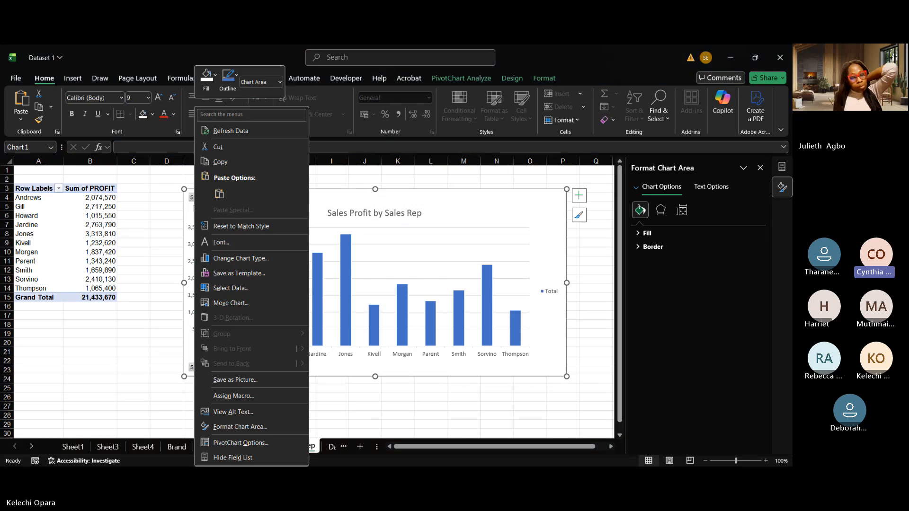
pyautogui.click(321, 207)
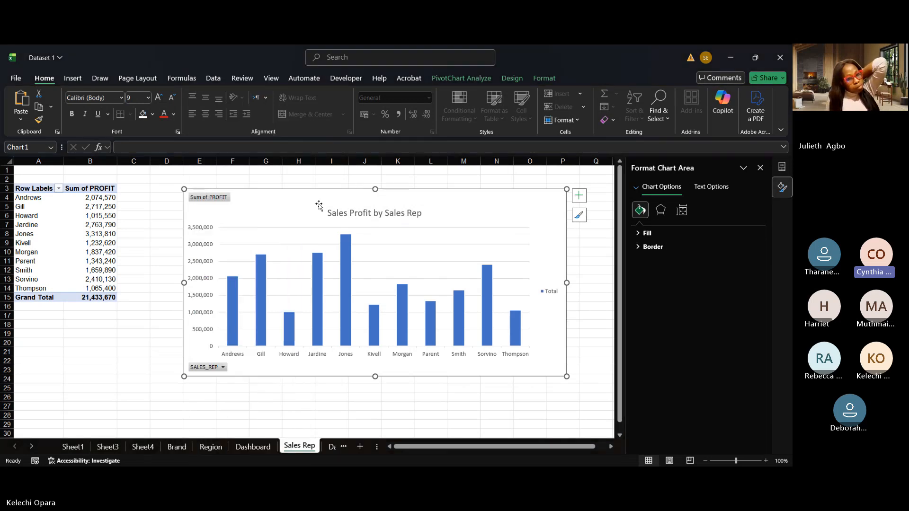
pyautogui.rightClick(211, 199)
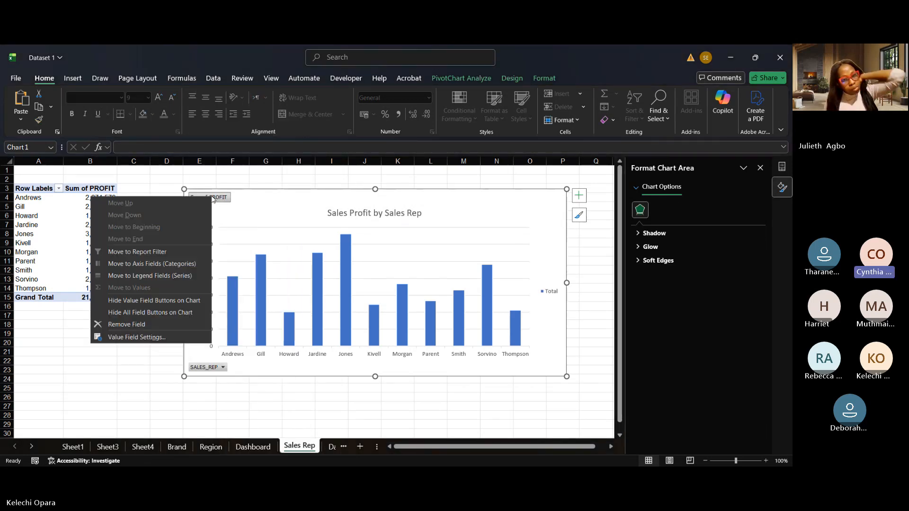
pyautogui.click(164, 312)
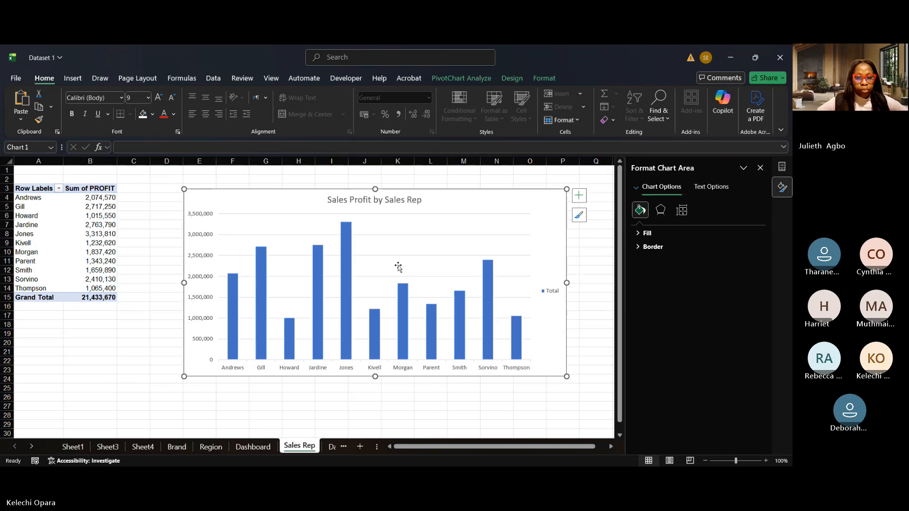
# - Preview the available chart styles for the sales rep column chart and apply the first one
pyautogui.click(486, 230)
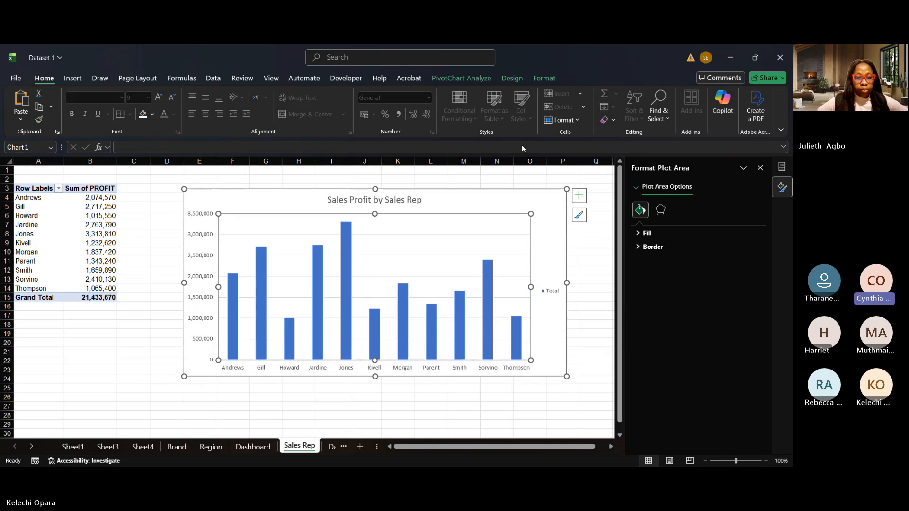
pyautogui.click(519, 80)
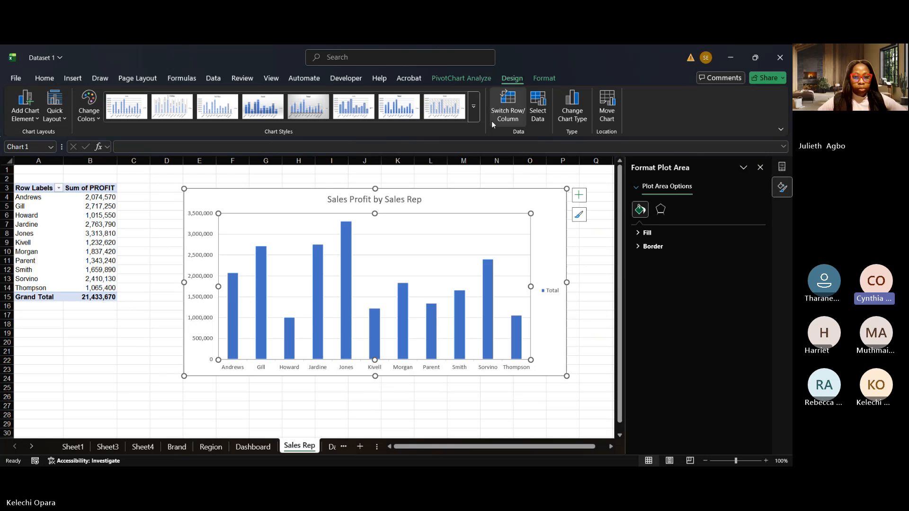
pyautogui.click(473, 117)
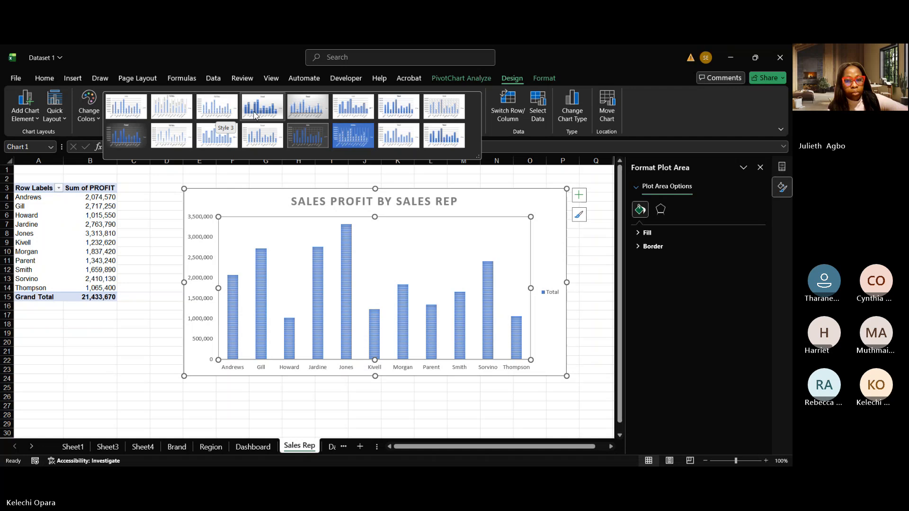
pyautogui.click(140, 117)
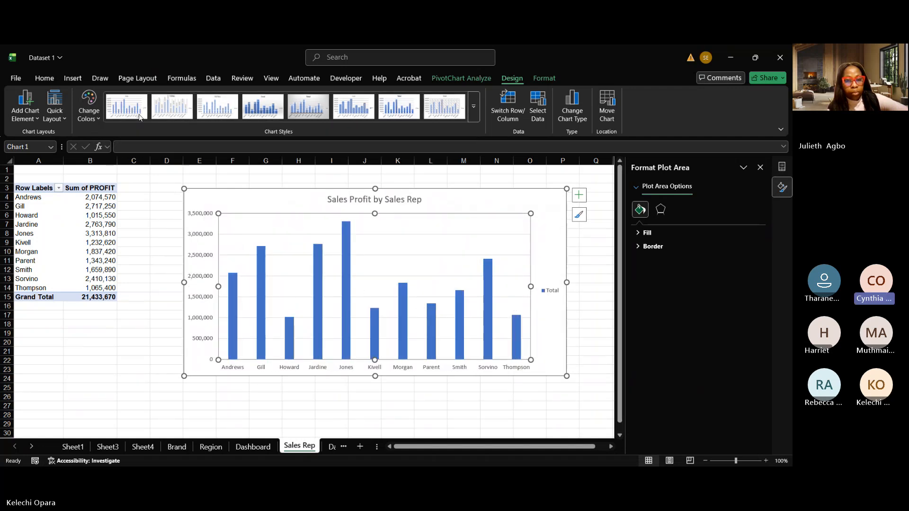
pyautogui.click(585, 259)
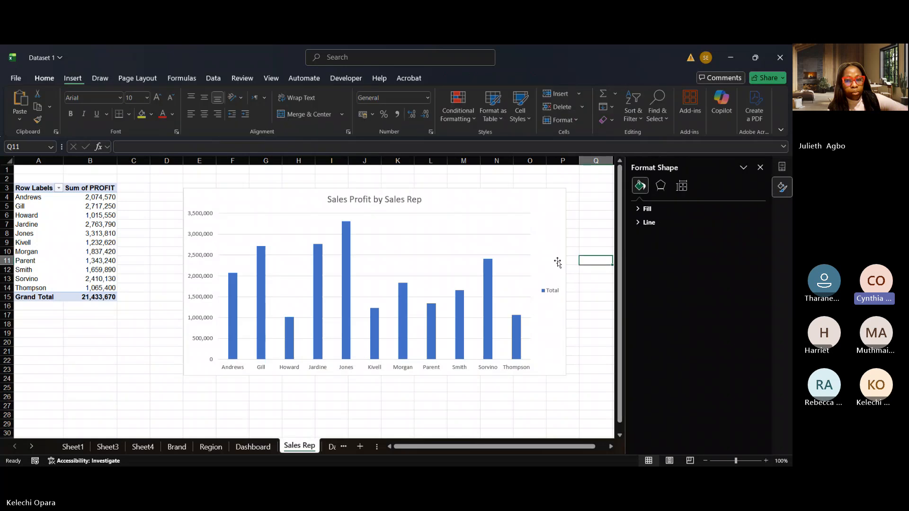
# - Delete the "Total" legend from the sales rep column chart
pyautogui.click(557, 277)
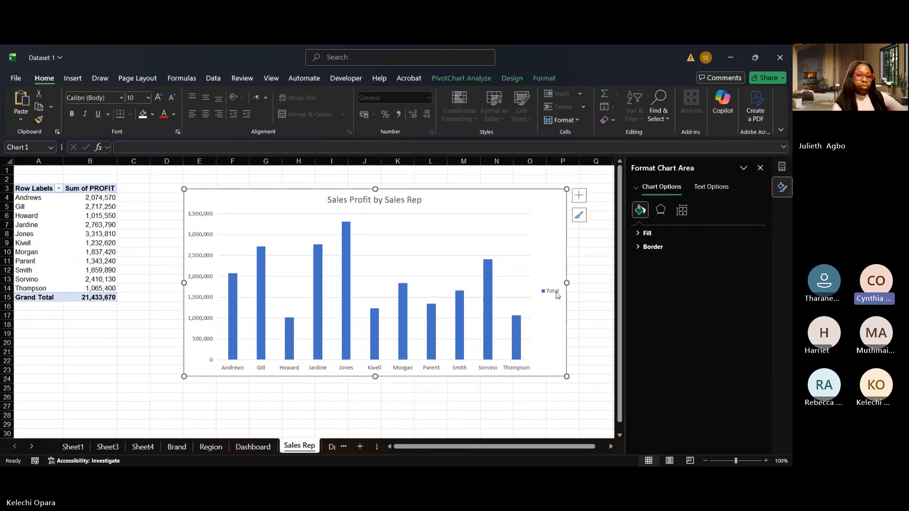
pyautogui.click(558, 296)
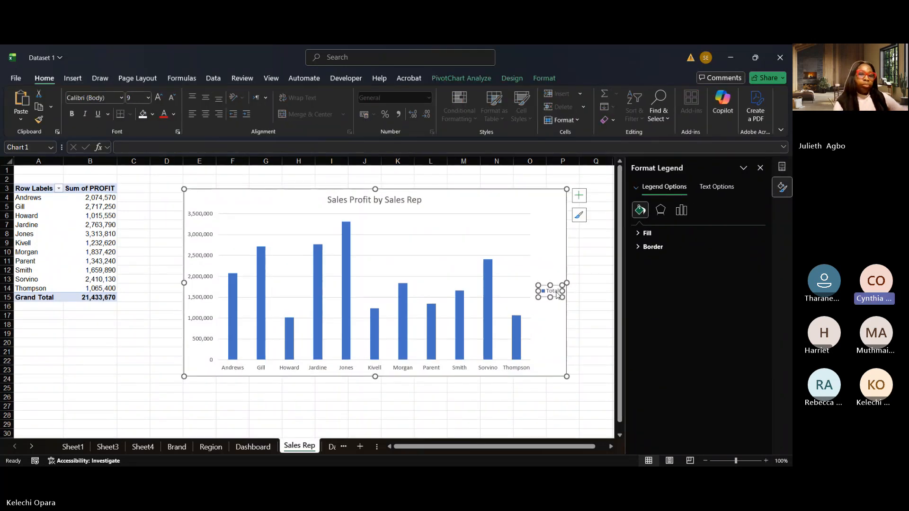
pyautogui.press('Delete')
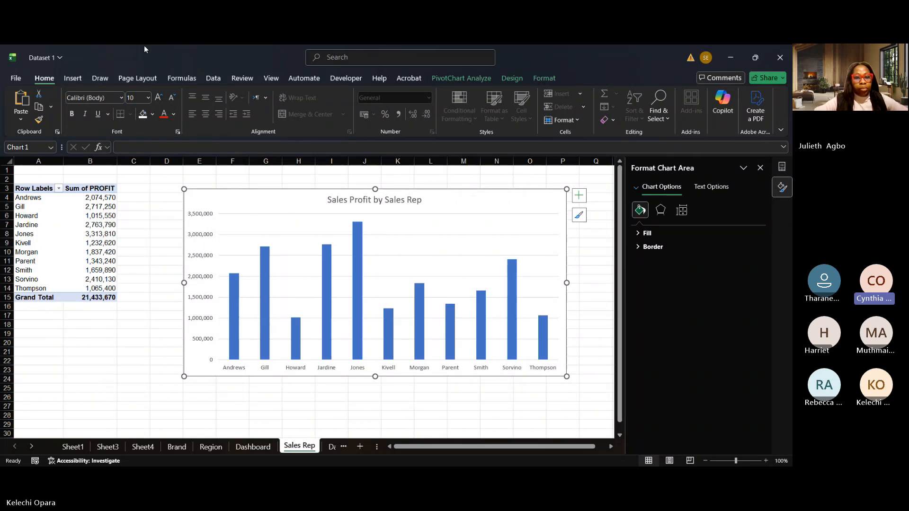
# - Cut the sales rep column chart from the Sales Rep sheet and paste it at about J26 on the Dashboard sheet
pyautogui.click(40, 95)
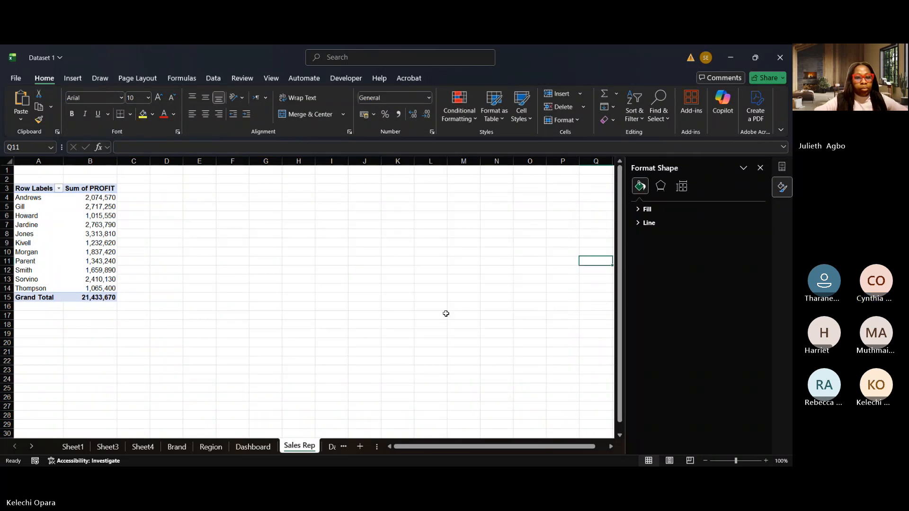
pyautogui.click(332, 450)
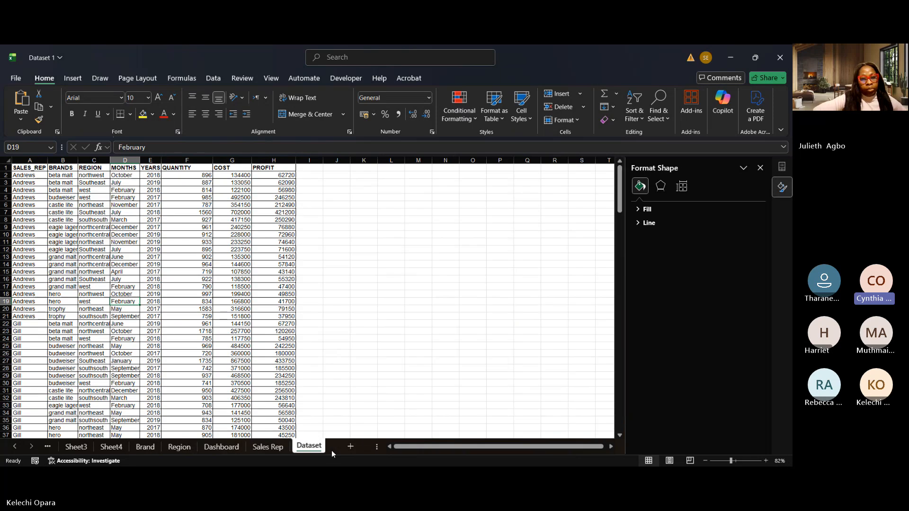
pyautogui.click(213, 449)
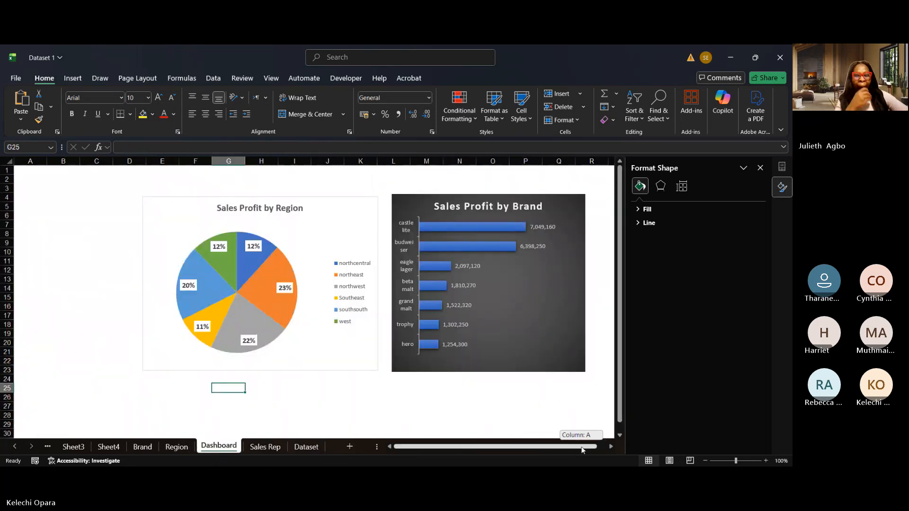
pyautogui.click(611, 447)
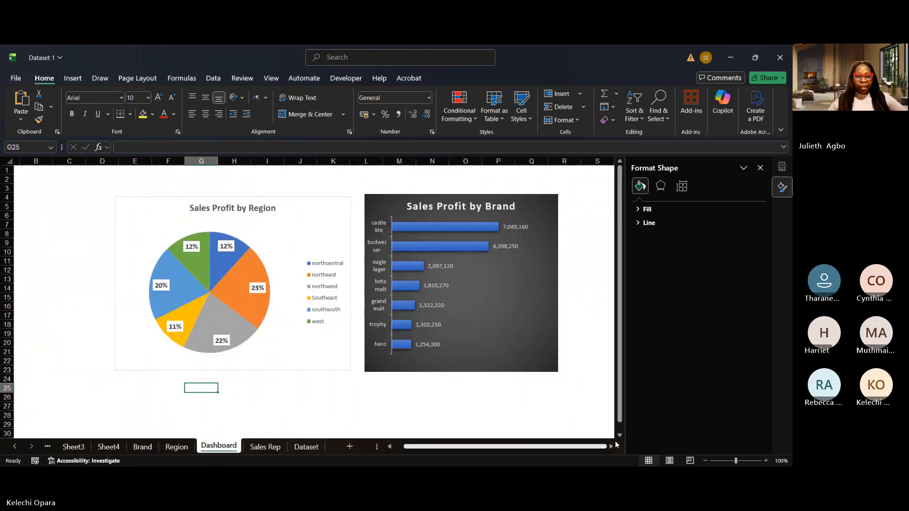
pyautogui.click(297, 395)
pyautogui.hotkey('ctrl', 'v')
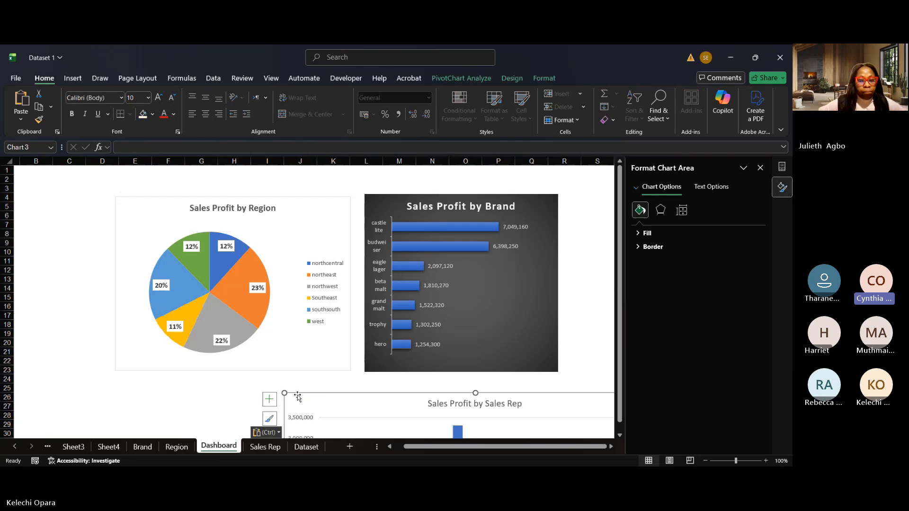
# - Move the region pie chart up and left and shrink it to about columns B to H, rows 3 to 19
pyautogui.moveTo(277, 260); pyautogui.dragTo(184, 245)
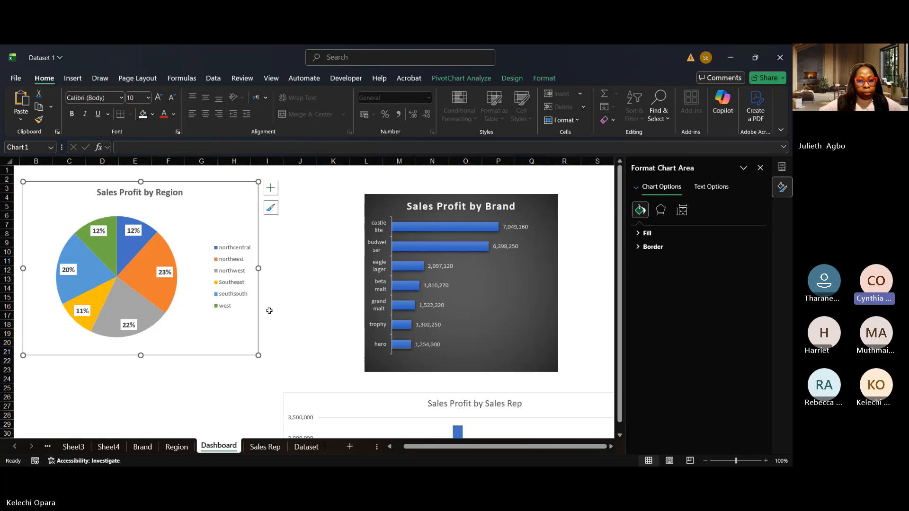
pyautogui.moveTo(258, 355); pyautogui.dragTo(230, 335)
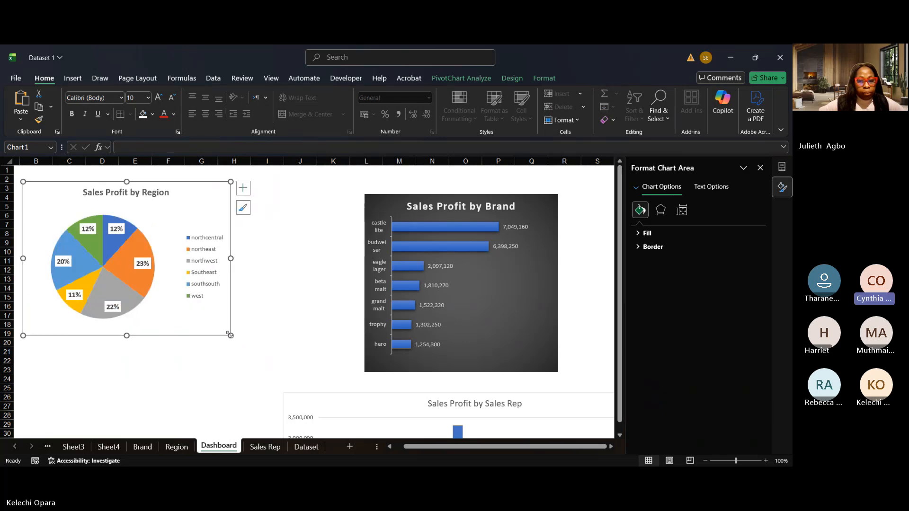
# - Place the brand bar chart directly beside the region pie and shrink it to about columns H to M, rows 3 to 19
pyautogui.click(396, 273)
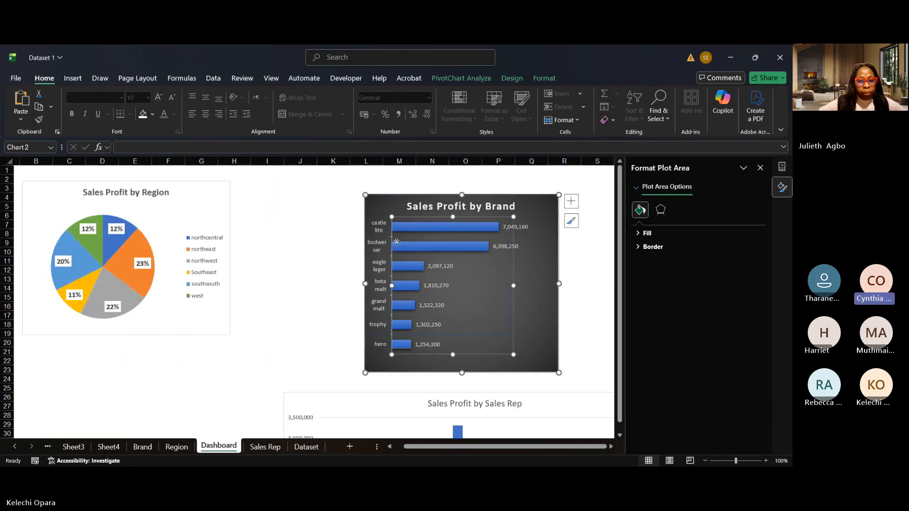
pyautogui.moveTo(397, 274); pyautogui.dragTo(395, 253)
pyautogui.hotkey('ctrl', 'z')
pyautogui.moveTo(533, 240)
pyautogui.mouseDown()
pyautogui.moveTo(442, 226)
pyautogui.moveTo(428, 214)
pyautogui.mouseUp()
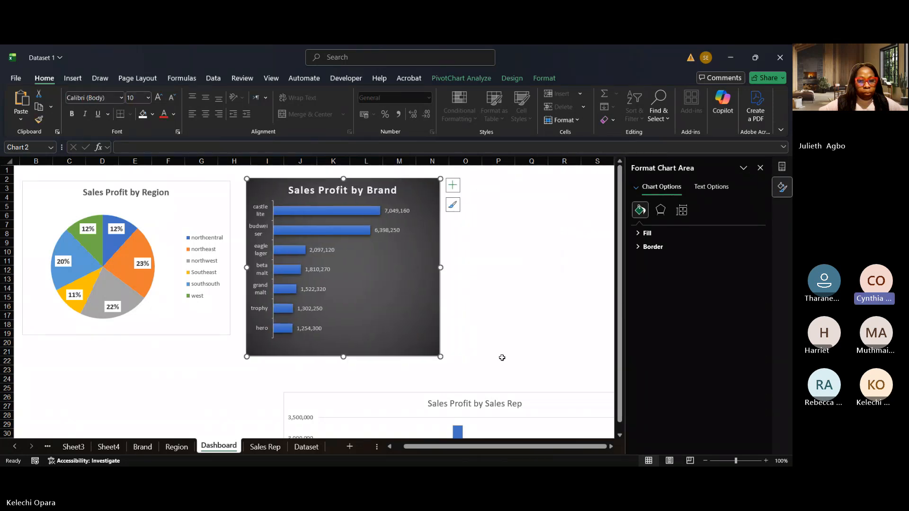
pyautogui.moveTo(441, 357); pyautogui.dragTo(411, 326)
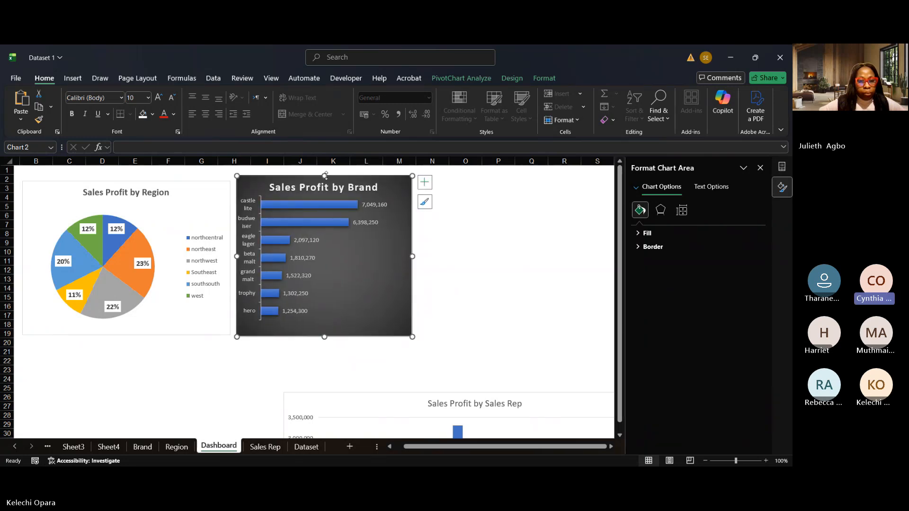
pyautogui.moveTo(325, 184); pyautogui.dragTo(325, 180)
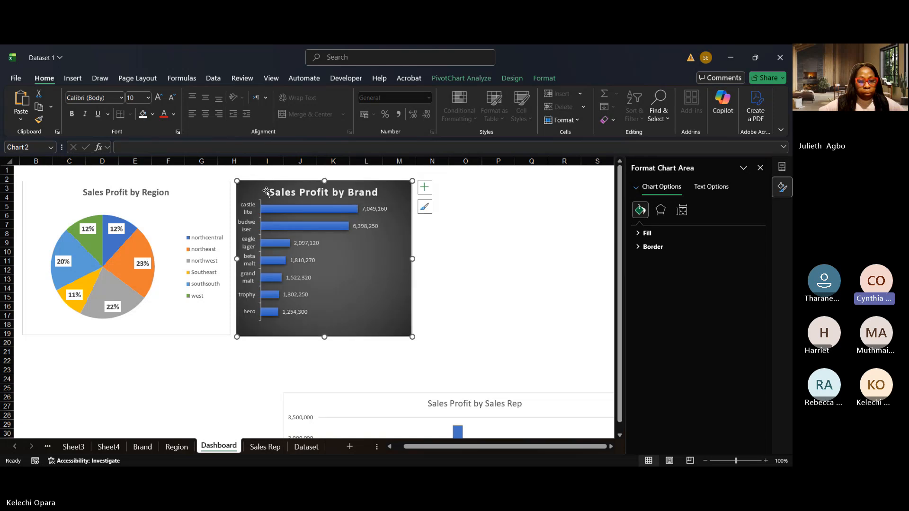
pyautogui.click(493, 269)
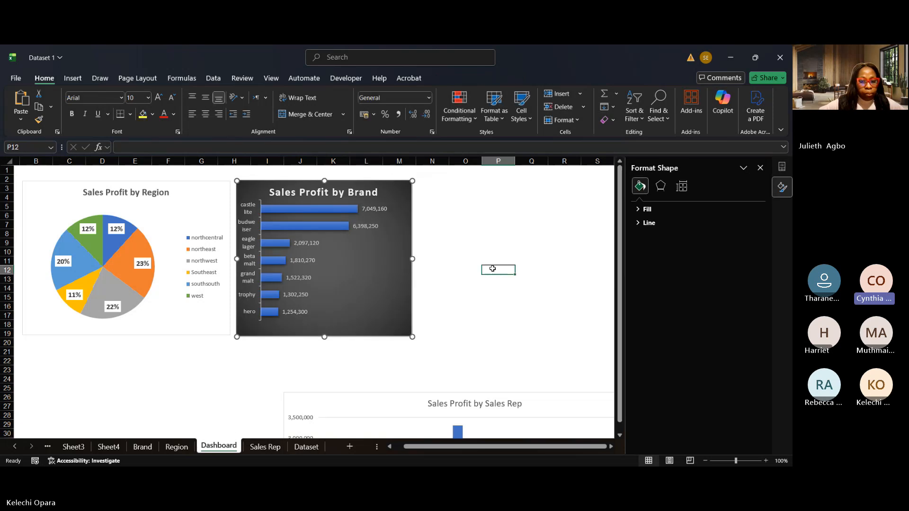
# - Move the sales rep column chart up to row 3 and shrink it to about columns D to O, rows 3 to 18
pyautogui.click(477, 408)
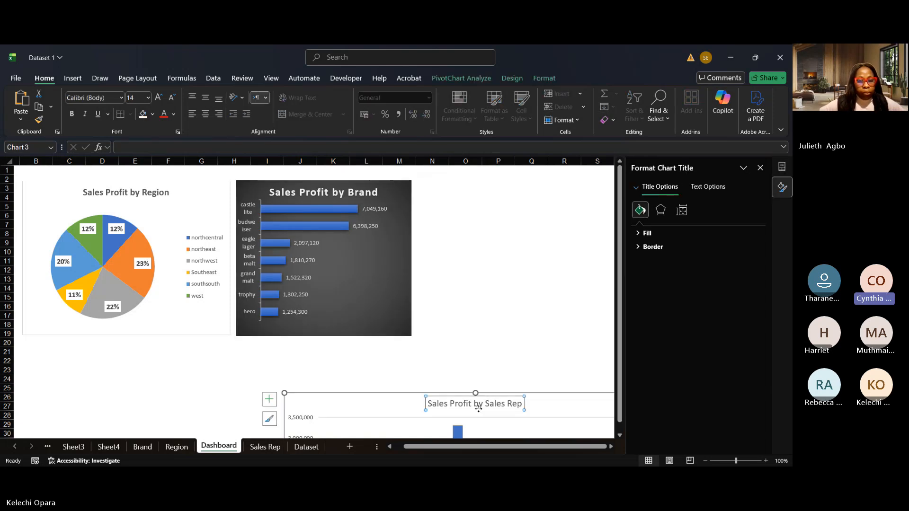
pyautogui.click(550, 411)
pyautogui.moveTo(551, 407); pyautogui.dragTo(378, 194)
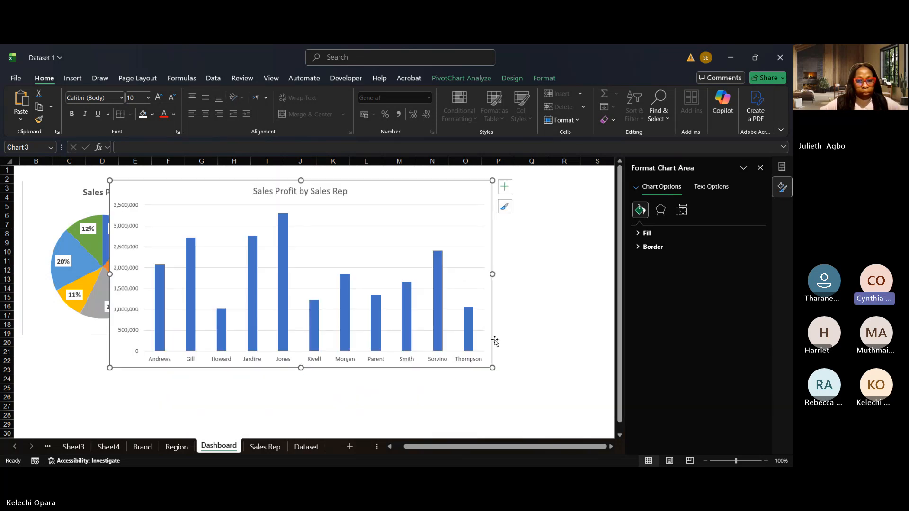
pyautogui.moveTo(492, 368); pyautogui.dragTo(479, 323)
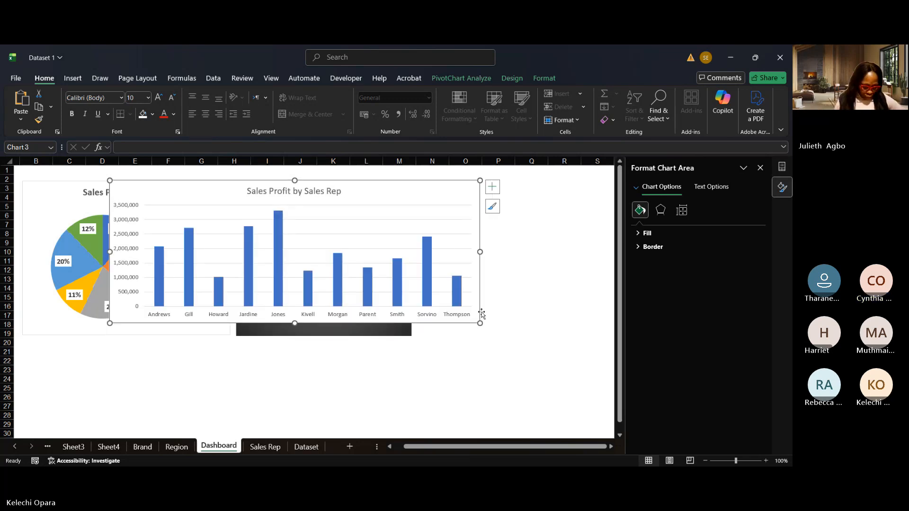
pyautogui.moveTo(474, 305); pyautogui.dragTo(474, 305)
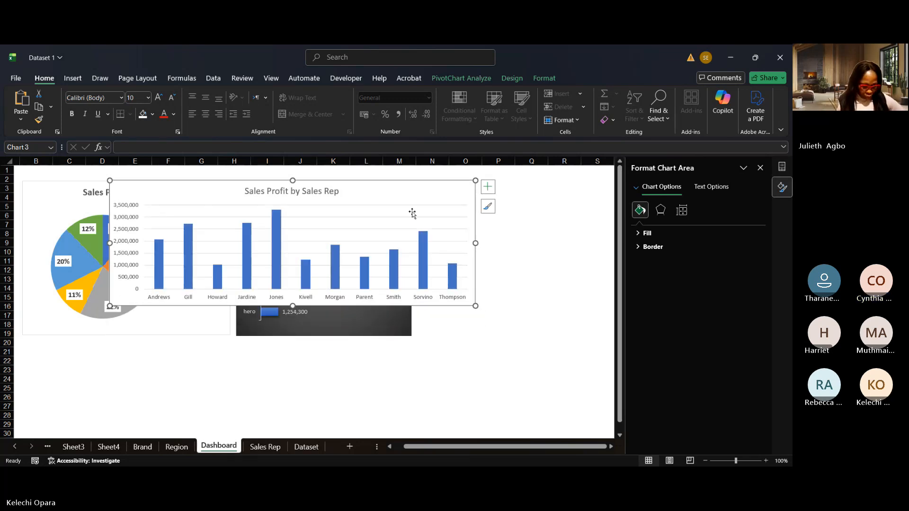
pyautogui.moveTo(412, 213); pyautogui.dragTo(420, 328)
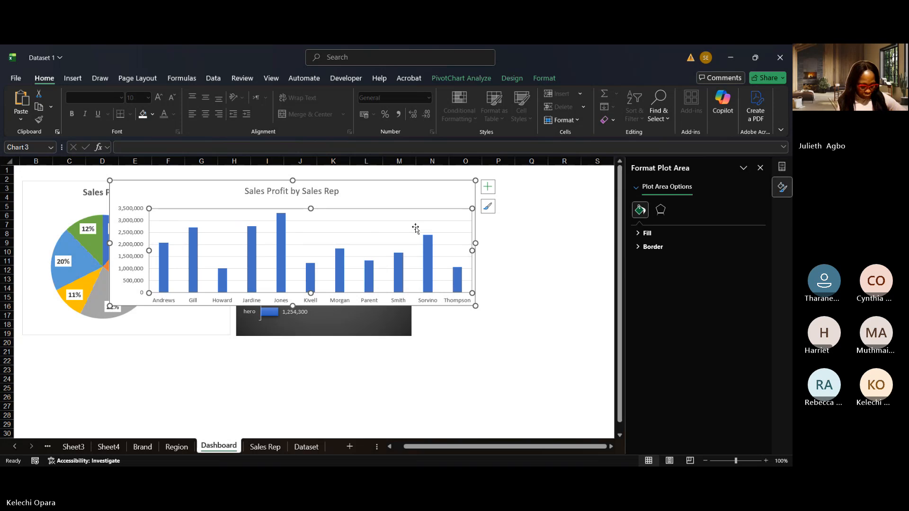
pyautogui.moveTo(416, 226); pyautogui.dragTo(411, 223)
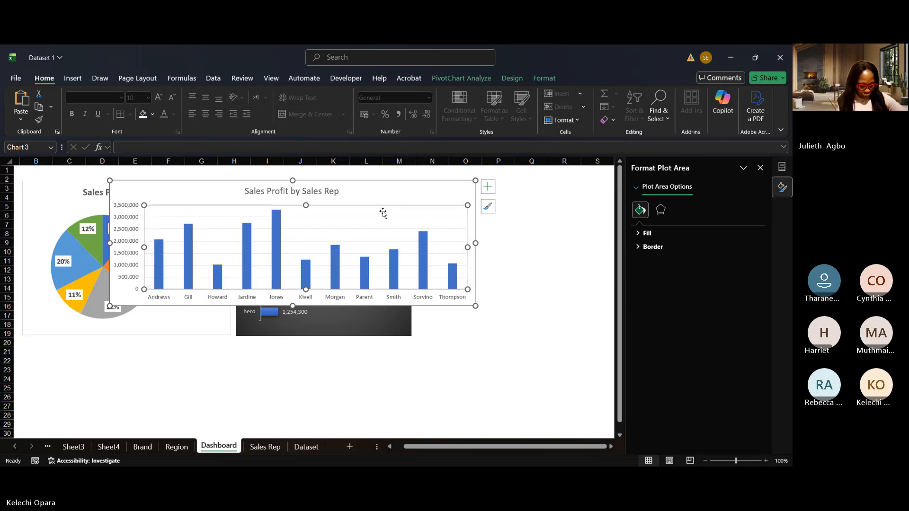
pyautogui.hotkey('ctrl', 'z')
pyautogui.click(382, 225)
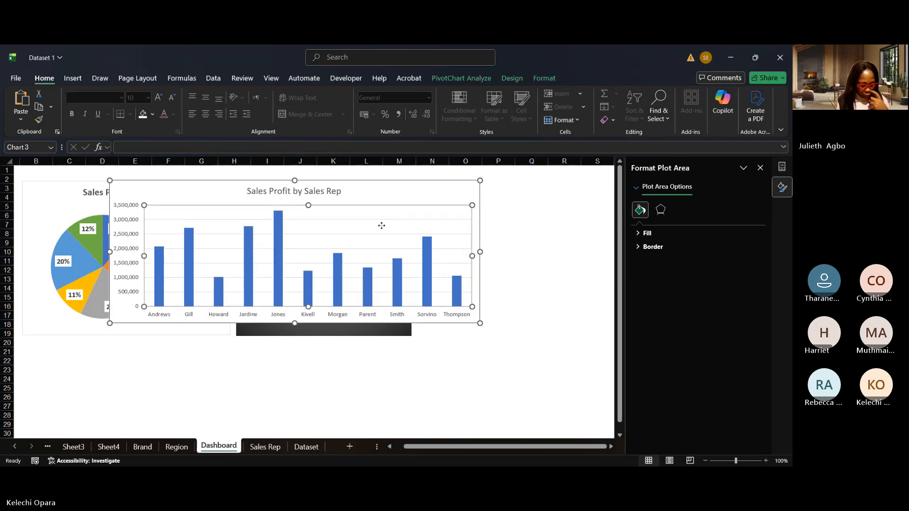
pyautogui.moveTo(381, 226); pyautogui.dragTo(376, 220)
pyautogui.hotkey('ctrl', 'z')
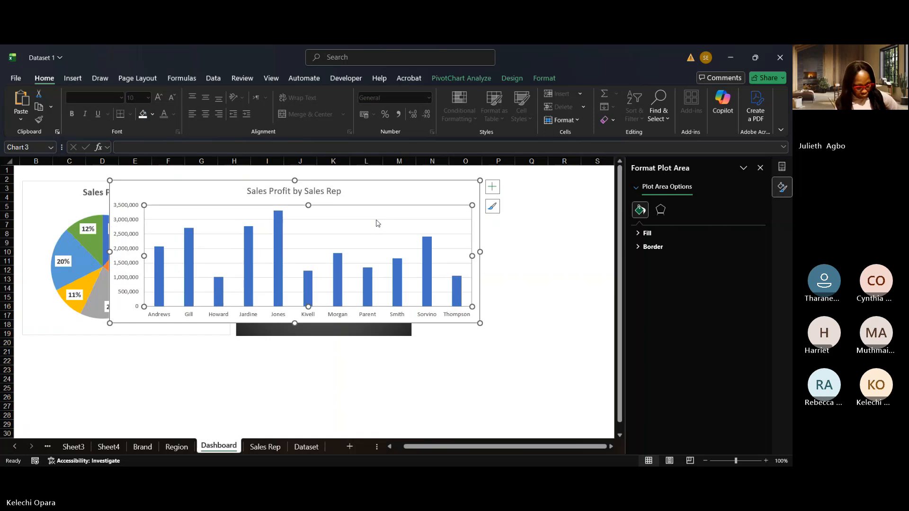
# - Place the sales rep chart at about columns A to L from row 1, the region pie at about L2 and the brand bars at about M13
pyautogui.moveTo(395, 189); pyautogui.dragTo(223, 214)
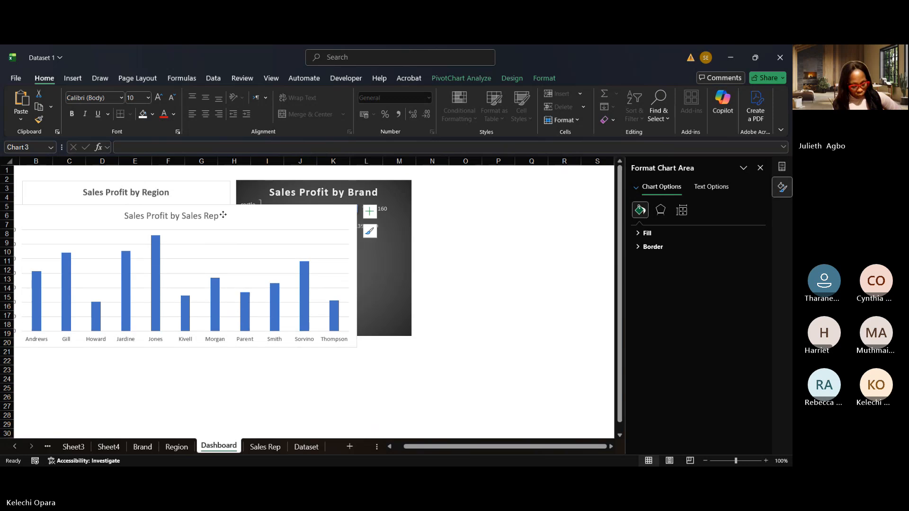
pyautogui.click(359, 190)
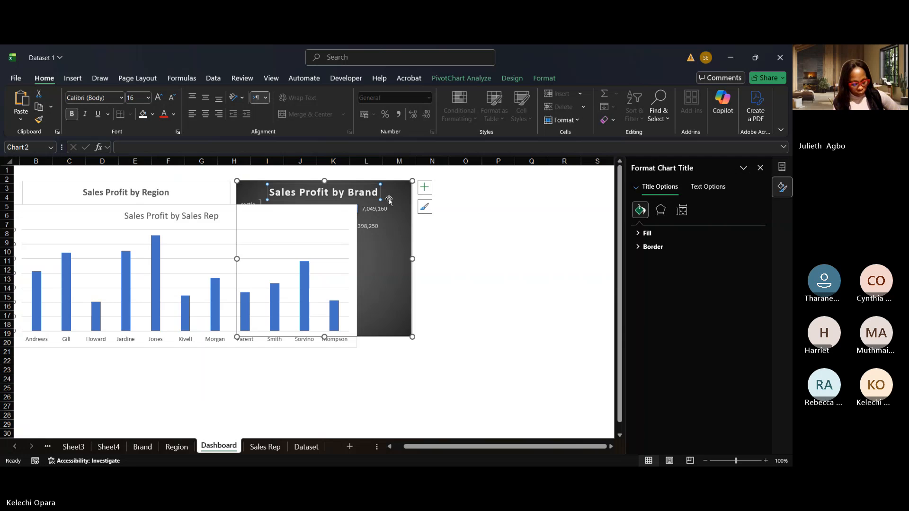
pyautogui.moveTo(389, 200); pyautogui.dragTo(547, 300)
pyautogui.moveTo(217, 191); pyautogui.dragTo(461, 199)
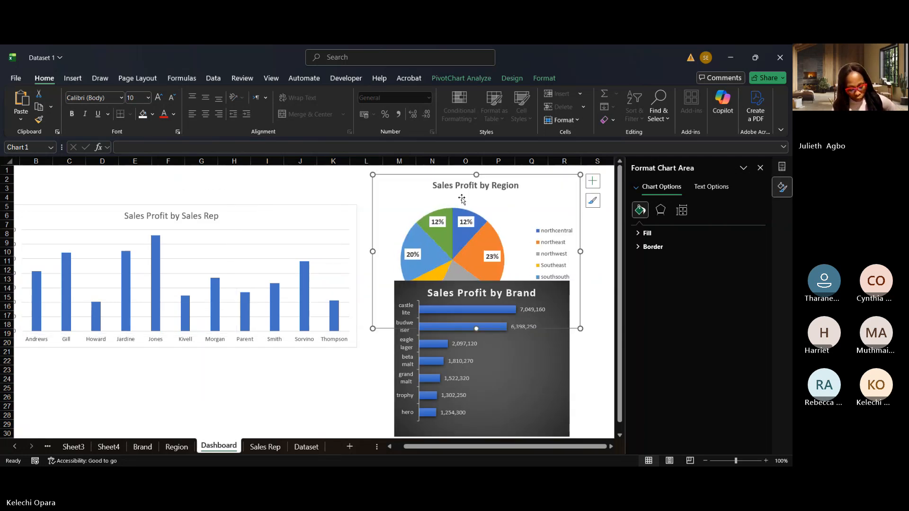
pyautogui.moveTo(306, 218); pyautogui.dragTo(305, 183)
pyautogui.click(493, 186)
pyautogui.moveTo(492, 185); pyautogui.dragTo(481, 216)
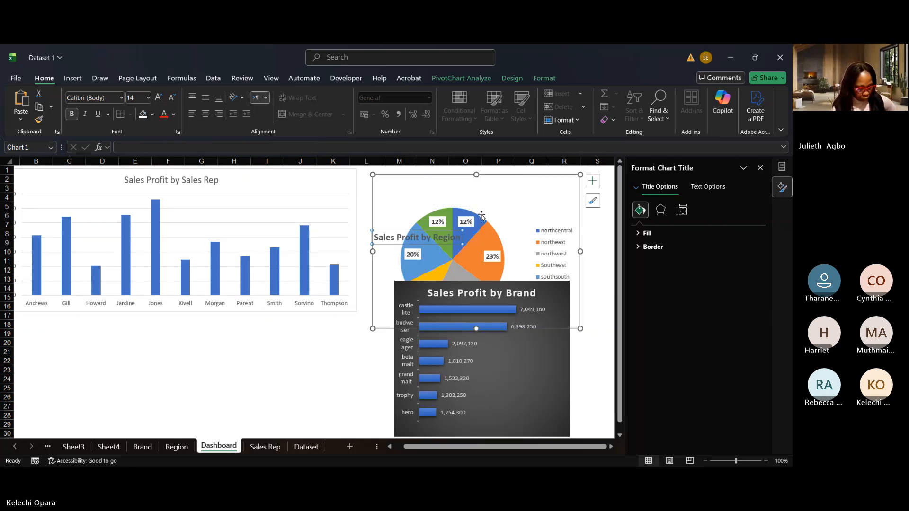
pyautogui.hotkey('ctrl', 'z')
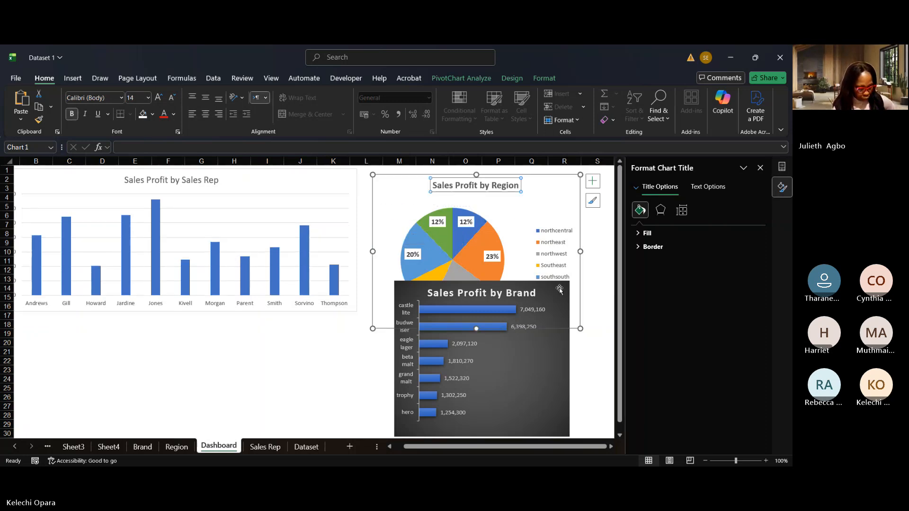
# - Move the brand bar chart off the region pie to about G17, directly below the sales rep chart
pyautogui.click(544, 358)
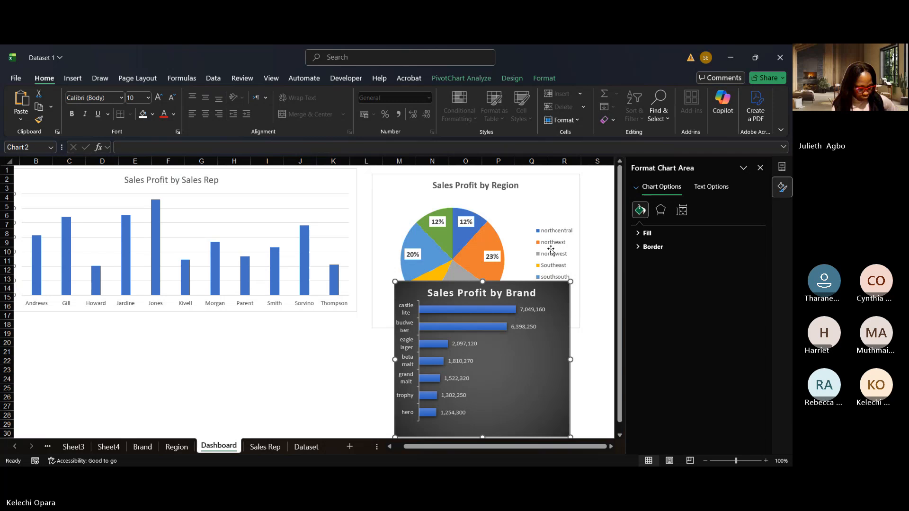
pyautogui.click(550, 251)
pyautogui.click(540, 360)
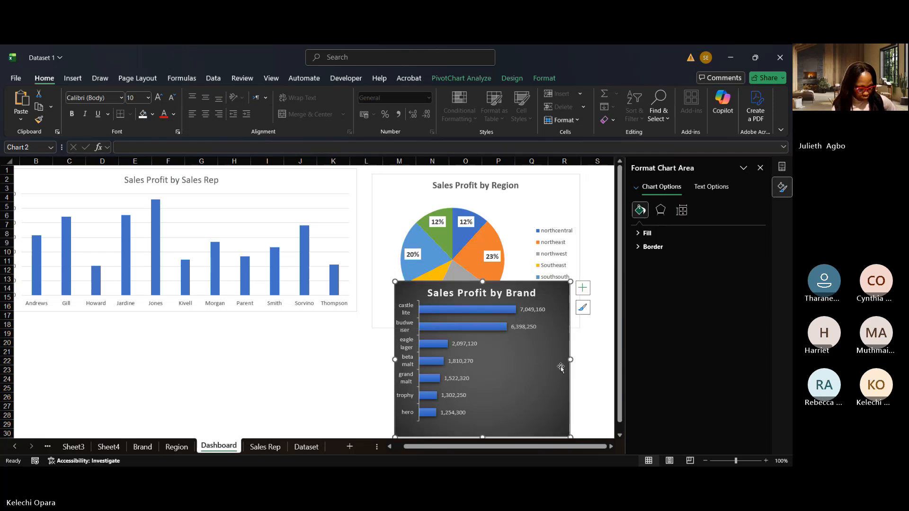
pyautogui.moveTo(561, 366); pyautogui.dragTo(370, 397)
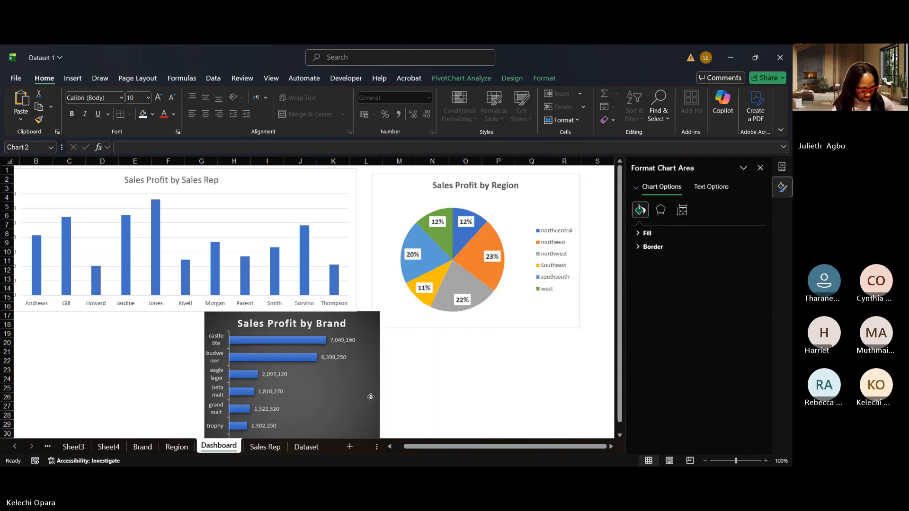
# - Shrink the region pie chart to about columns L to Q, rows 2 to 16, and close the formatting and PivotTable field panes
pyautogui.click(575, 314)
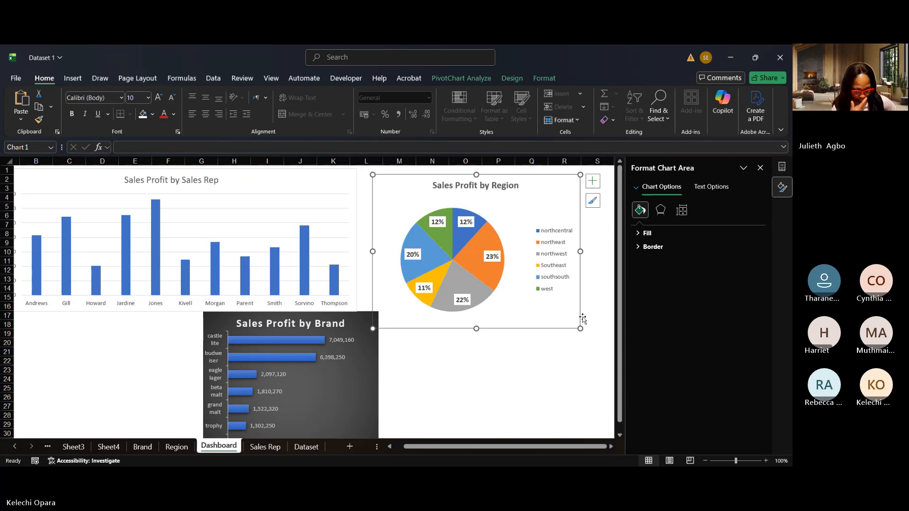
pyautogui.moveTo(580, 327); pyautogui.dragTo(526, 307)
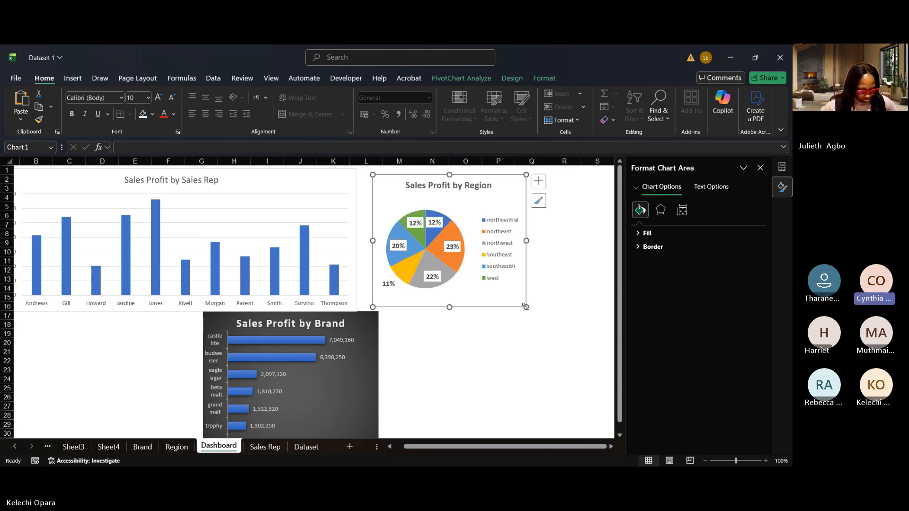
pyautogui.click(759, 169)
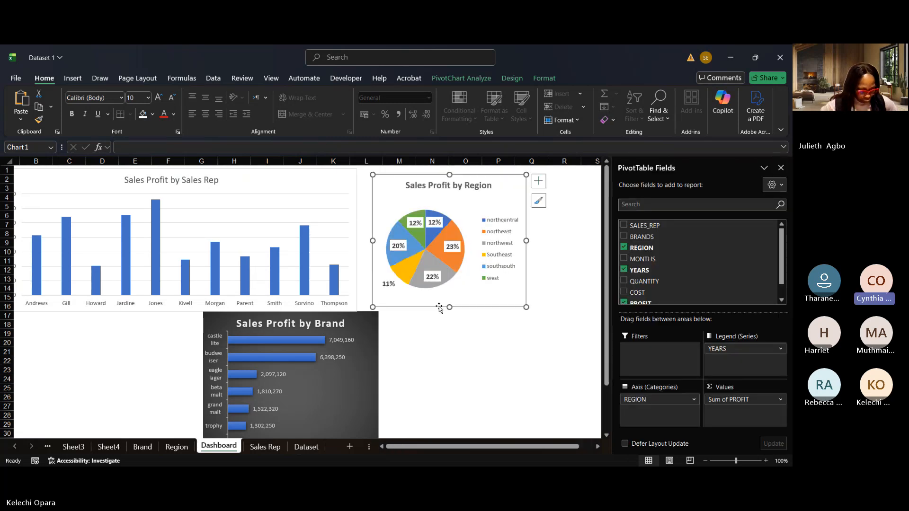
pyautogui.click(780, 168)
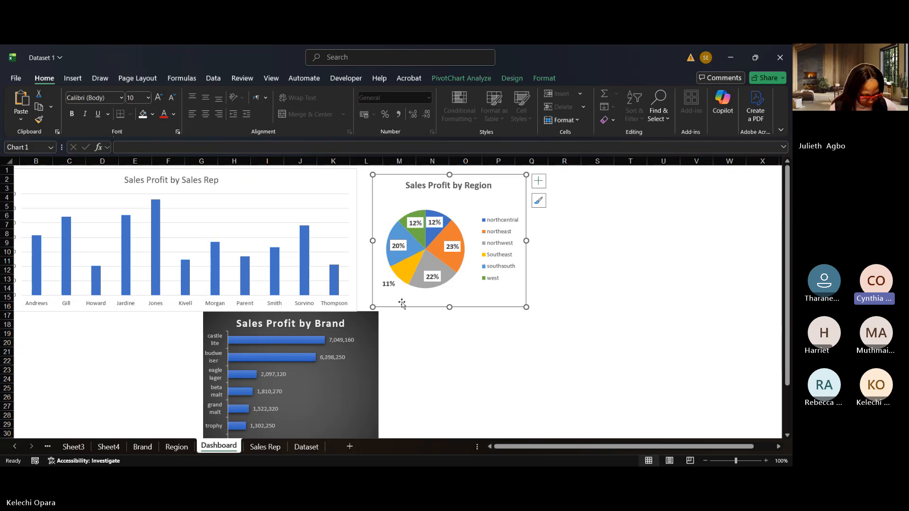
# - Shrink the brand bar chart and place it directly beside the region pie at about columns Q to V, rows 2 to 16
pyautogui.click(363, 353)
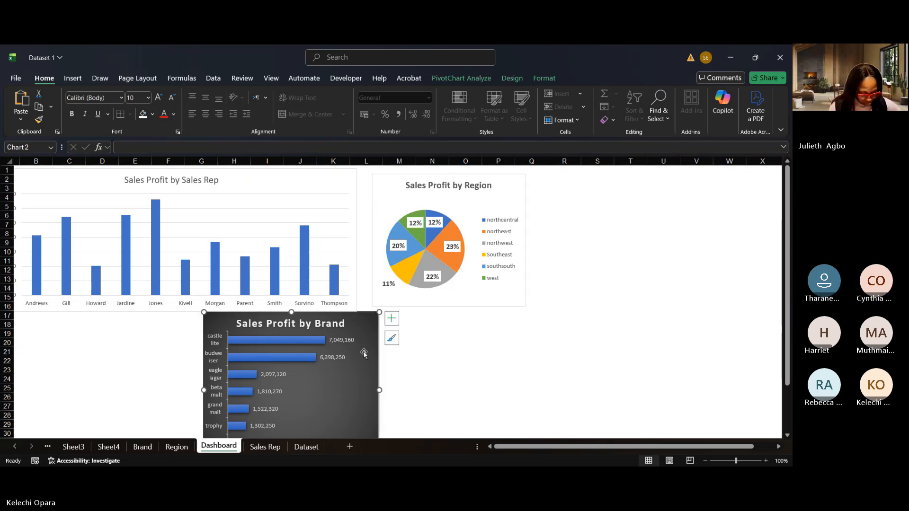
pyautogui.moveTo(363, 352)
pyautogui.mouseDown()
pyautogui.moveTo(619, 229)
pyautogui.moveTo(673, 214)
pyautogui.moveTo(534, 328)
pyautogui.mouseUp()
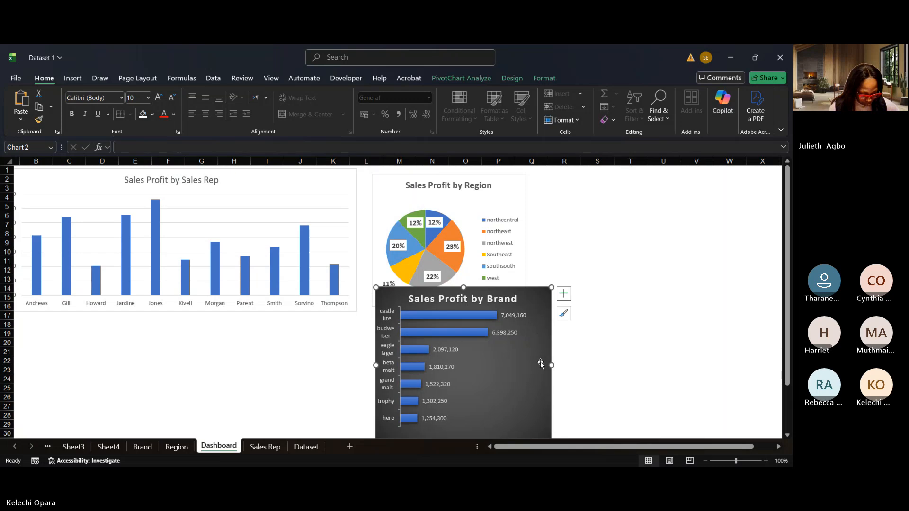
pyautogui.moveTo(537, 366); pyautogui.dragTo(533, 310)
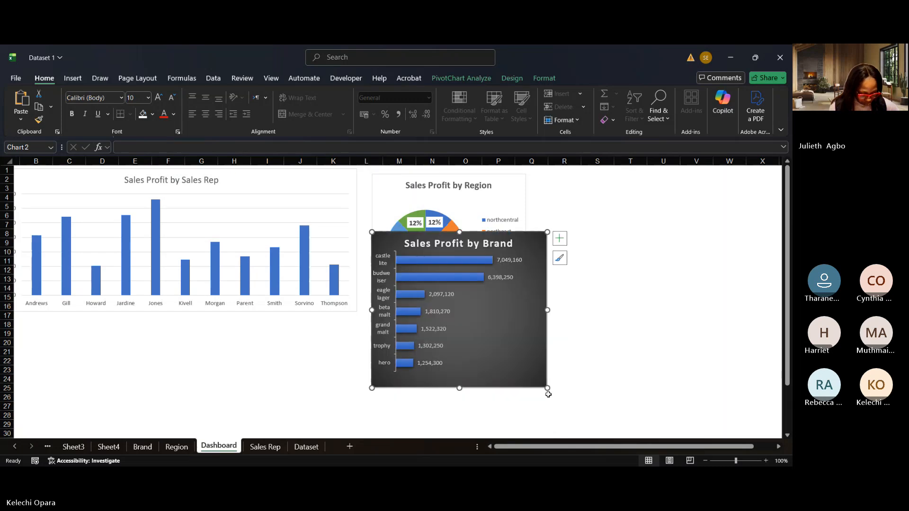
pyautogui.moveTo(547, 391); pyautogui.dragTo(527, 367)
pyautogui.moveTo(503, 339)
pyautogui.mouseDown()
pyautogui.moveTo(503, 420)
pyautogui.moveTo(665, 282)
pyautogui.mouseUp()
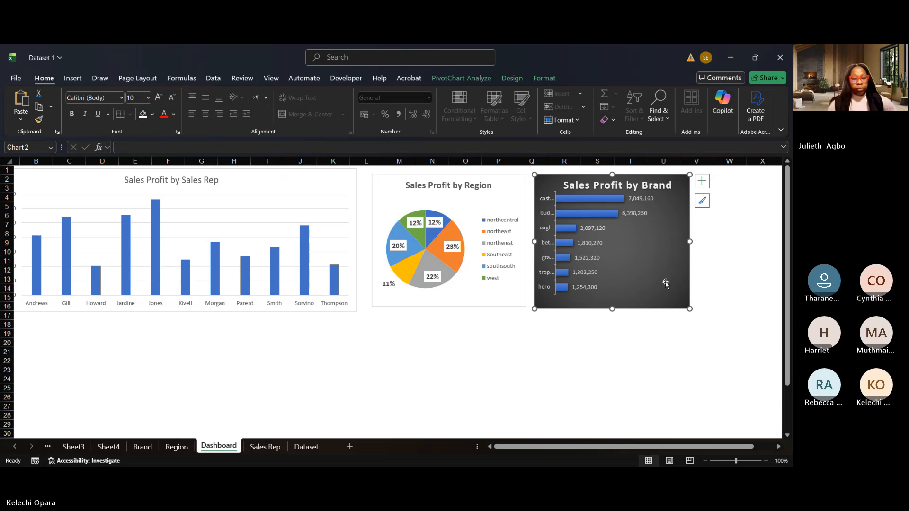
pyautogui.click(298, 189)
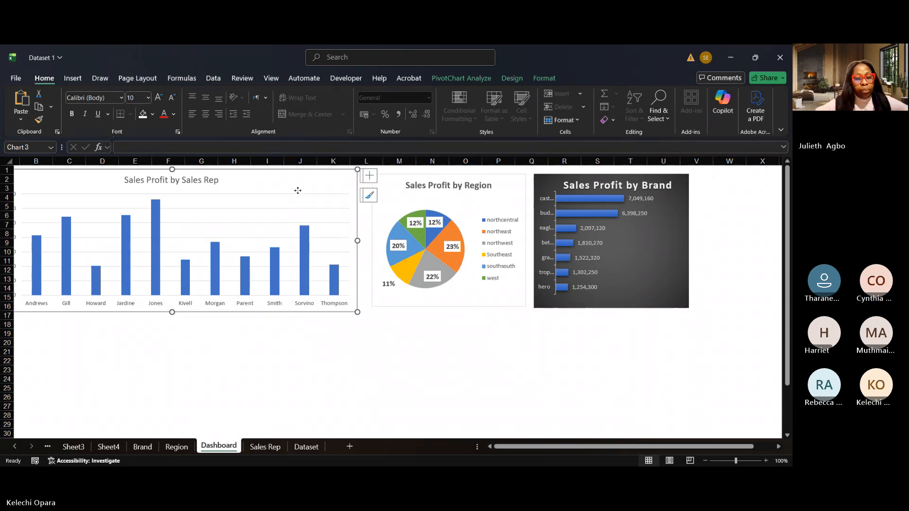
pyautogui.click(487, 209)
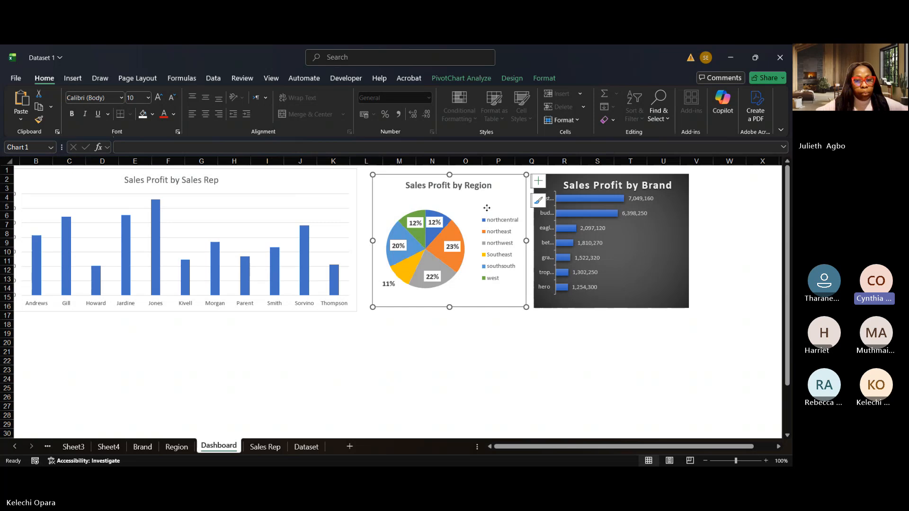
pyautogui.click(670, 246)
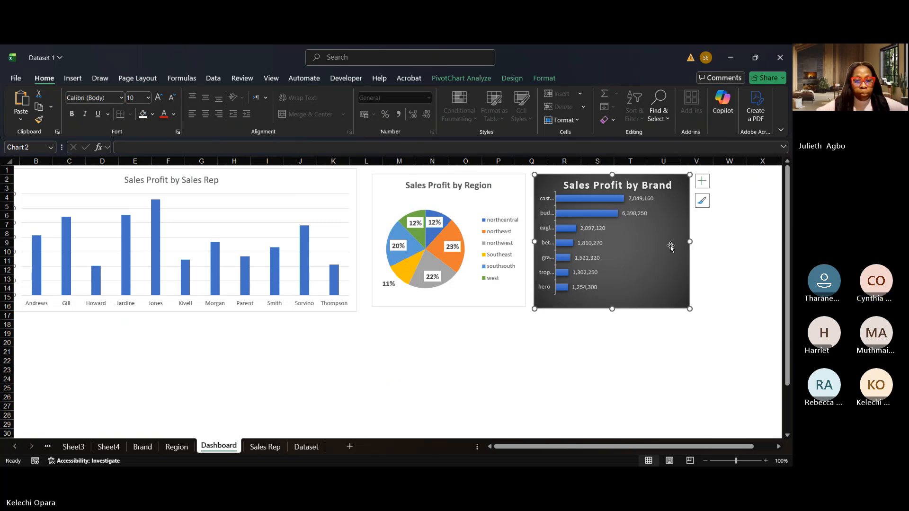
pyautogui.click(706, 260)
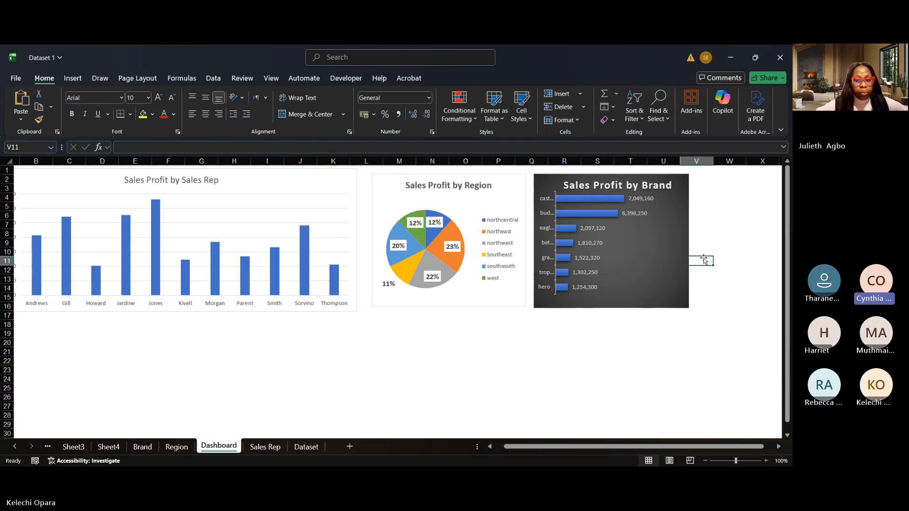
pyautogui.click(472, 297)
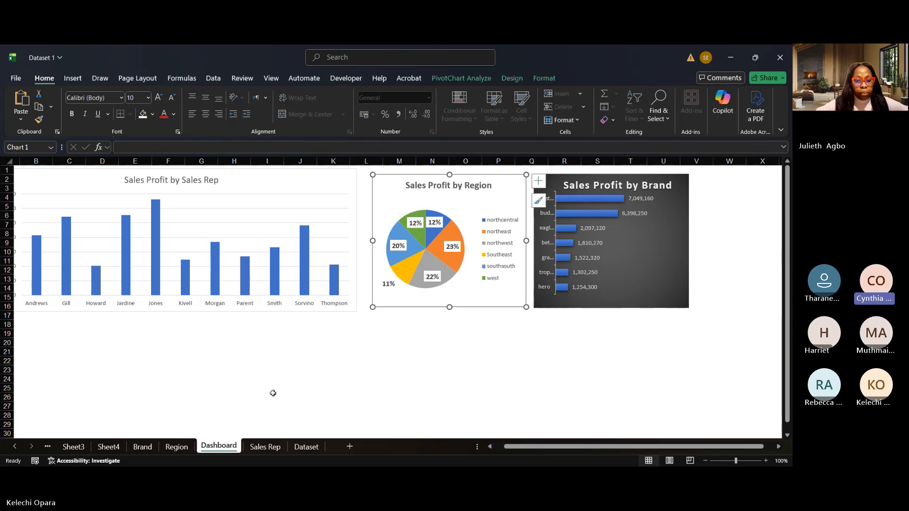
pyautogui.click(264, 447)
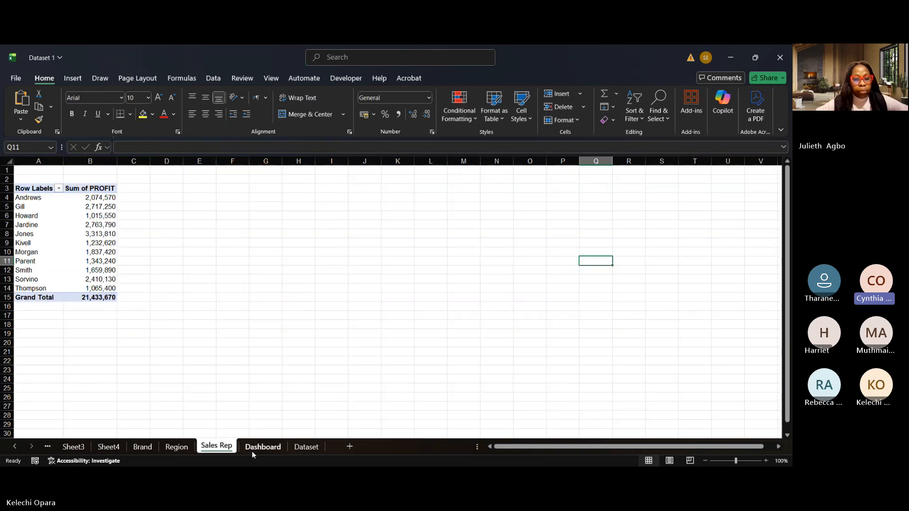
pyautogui.click(257, 448)
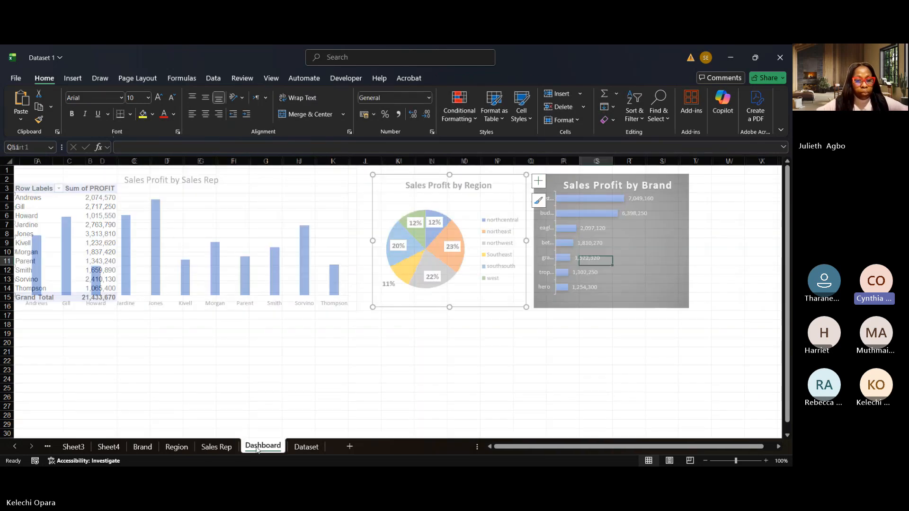
# - Show the field list of the profit PivotTable on the Region sheet
pyautogui.click(187, 447)
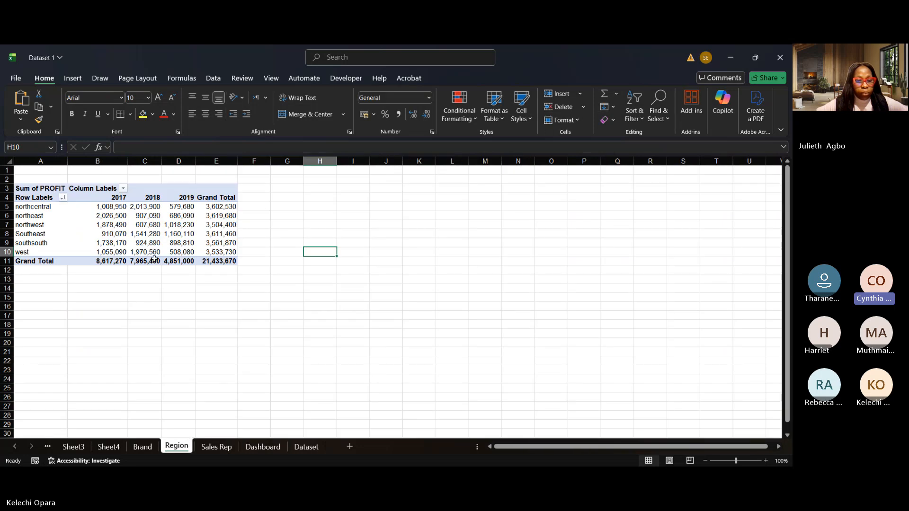
pyautogui.click(156, 236)
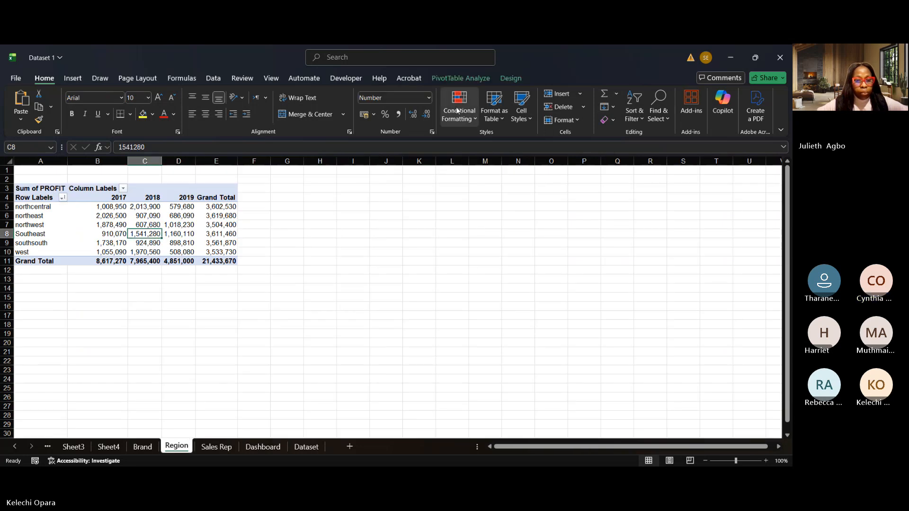
pyautogui.click(466, 84)
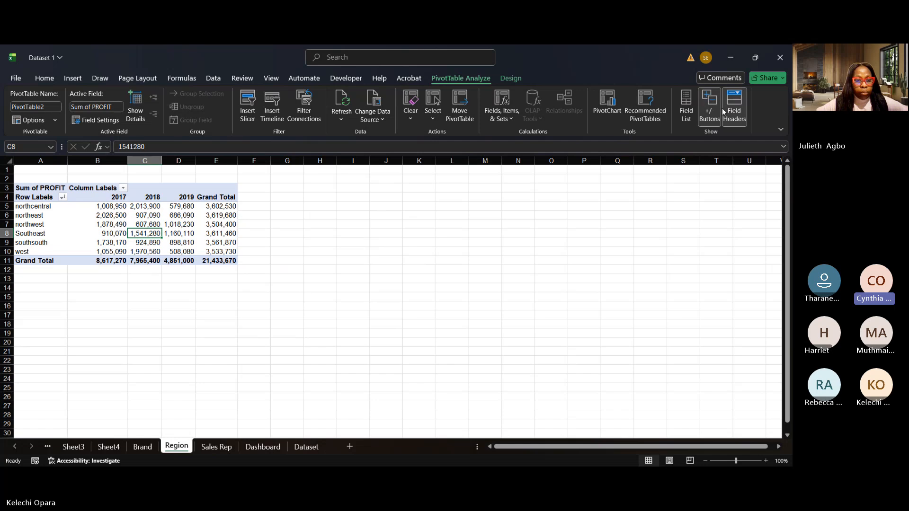
pyautogui.click(686, 116)
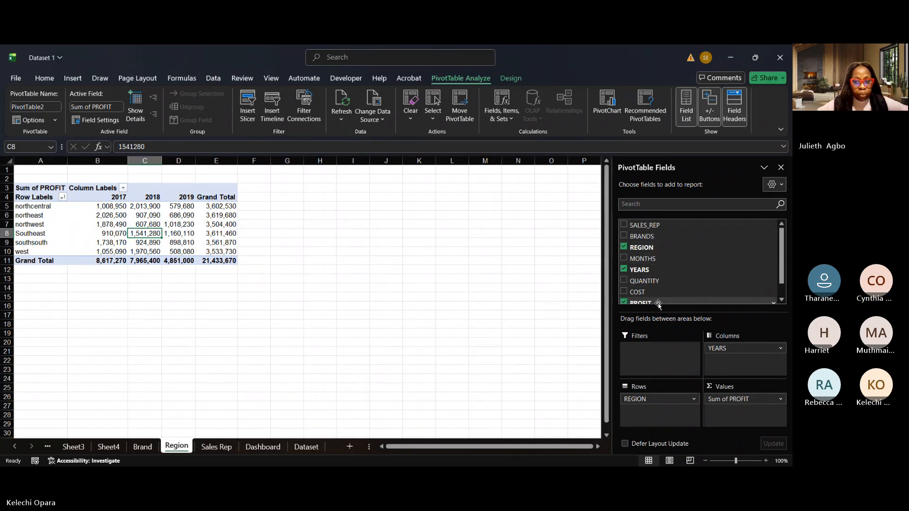
# - Try using REGION as a report filter instead of a row field in the Region PivotTable, and undo the change
pyautogui.click(781, 300)
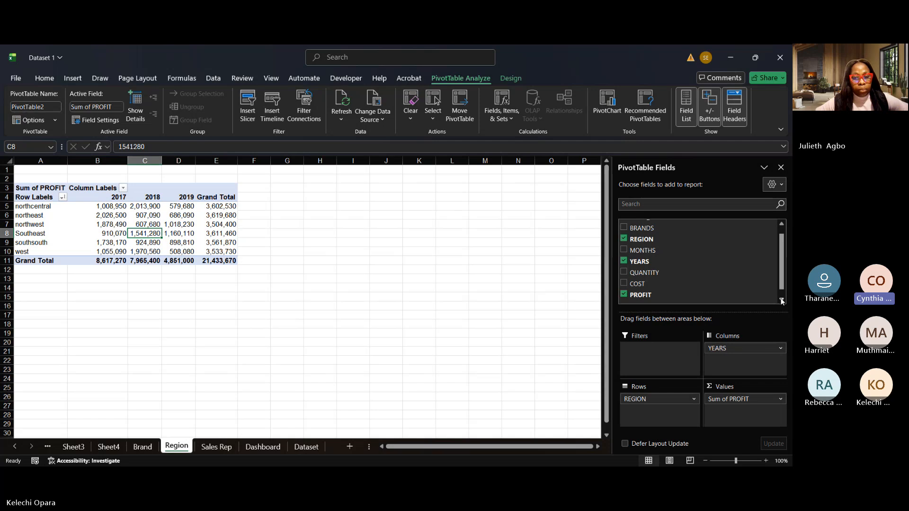
pyautogui.click(782, 225)
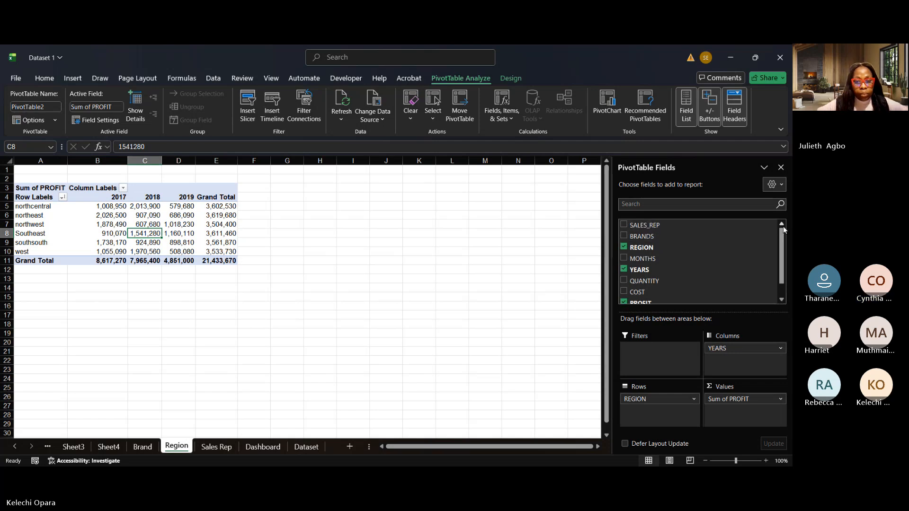
pyautogui.moveTo(675, 248); pyautogui.dragTo(644, 362)
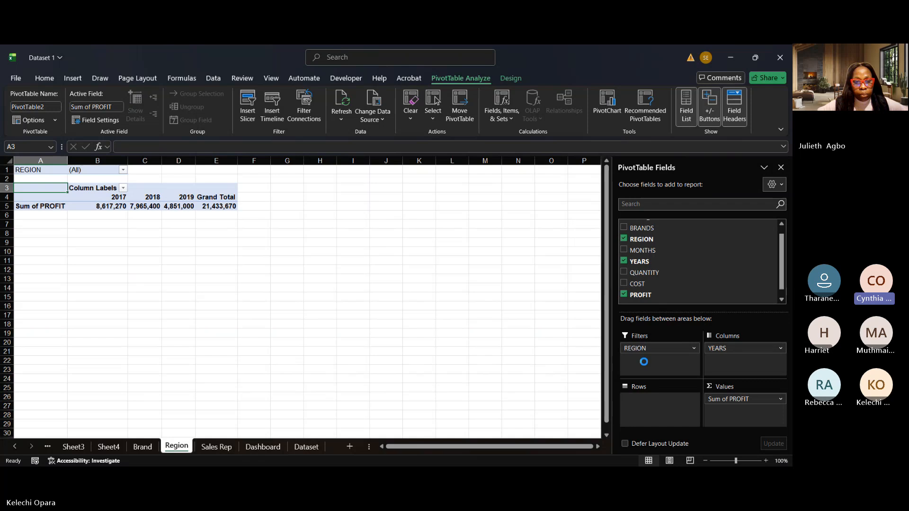
pyautogui.hotkey('ctrl', 'z')
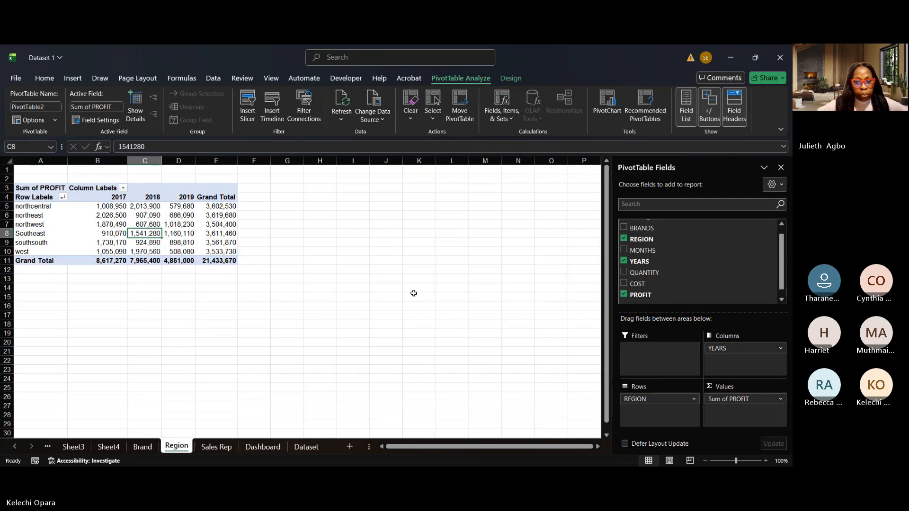
# - Filter the row labels of the Region PivotTable to northcentral only
pyautogui.click(62, 197)
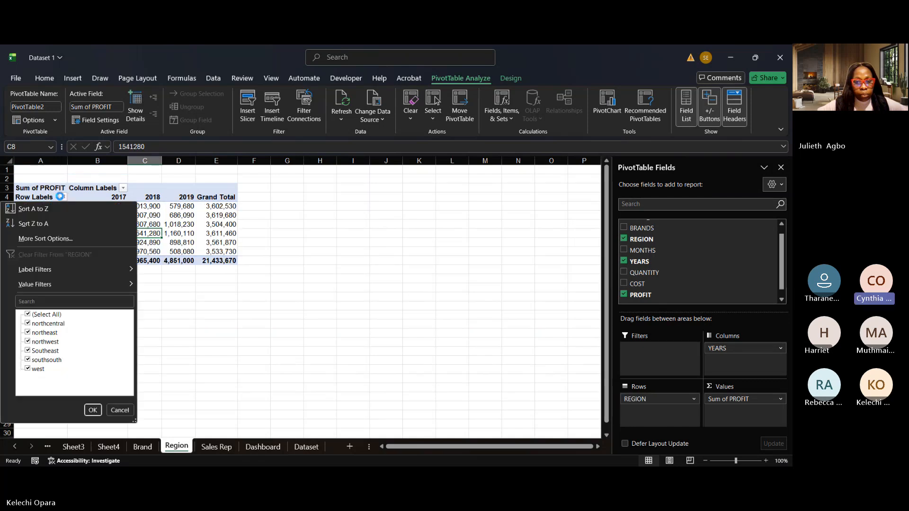
pyautogui.click(29, 315)
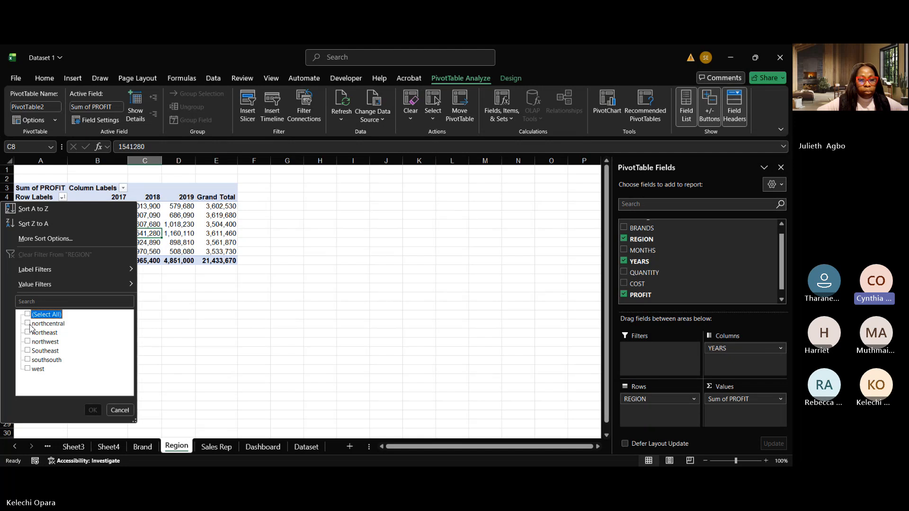
pyautogui.click(29, 324)
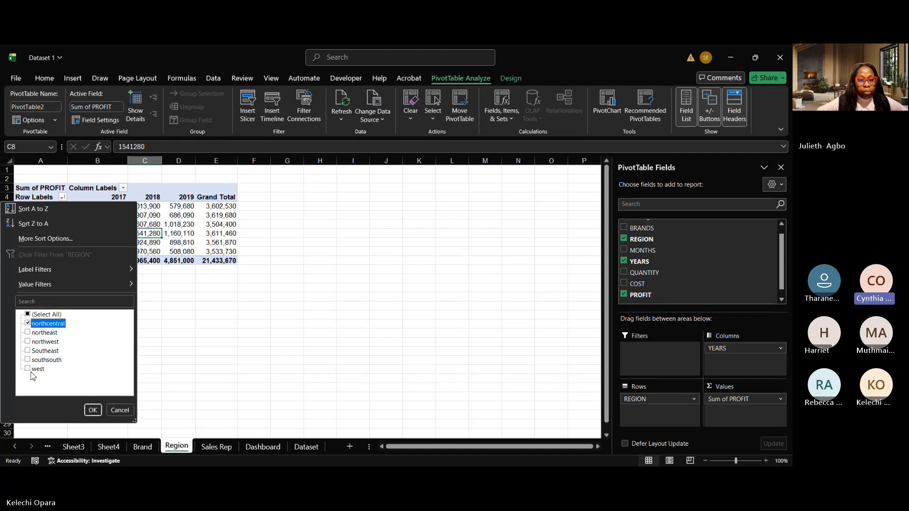
pyautogui.click(92, 411)
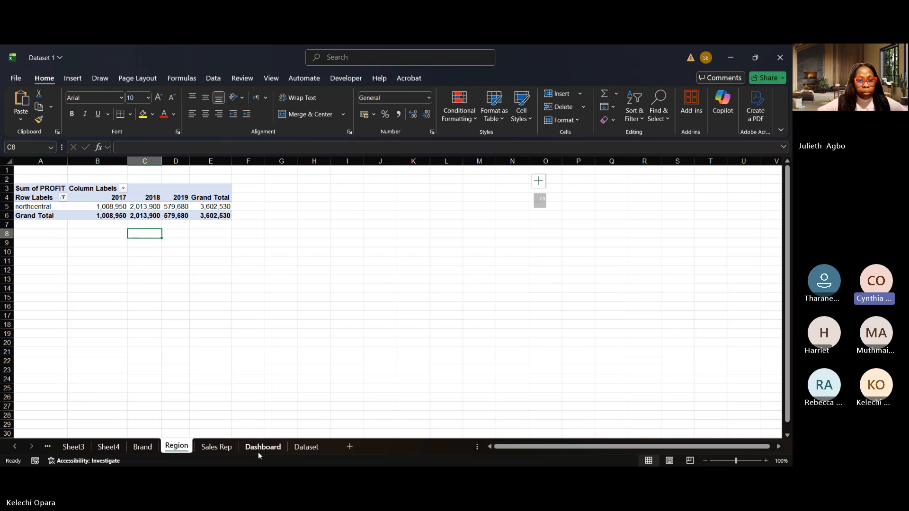
# - View the filtered region pie on the Dashboard sheet and hide the field list
pyautogui.click(258, 450)
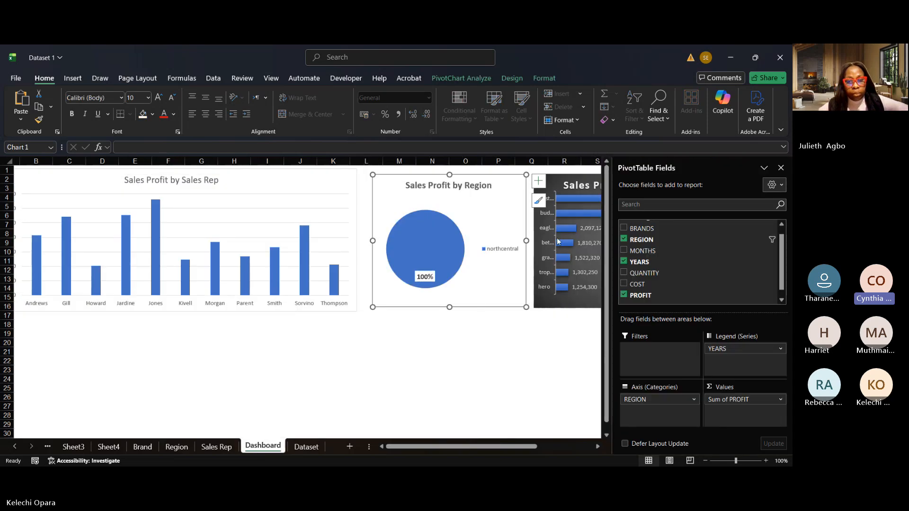
pyautogui.click(781, 168)
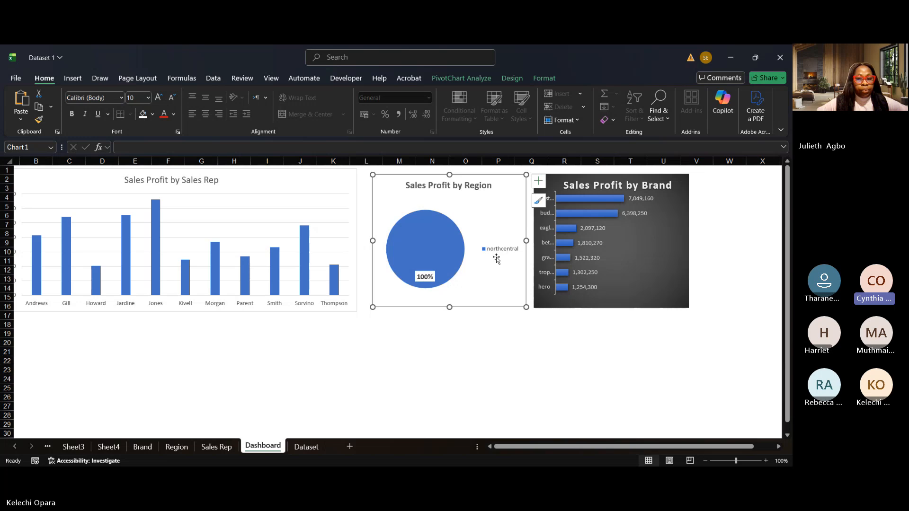
# - Select all regions again in the Region PivotTable's row label filter and check the region pie on the Dashboard
pyautogui.click(188, 453)
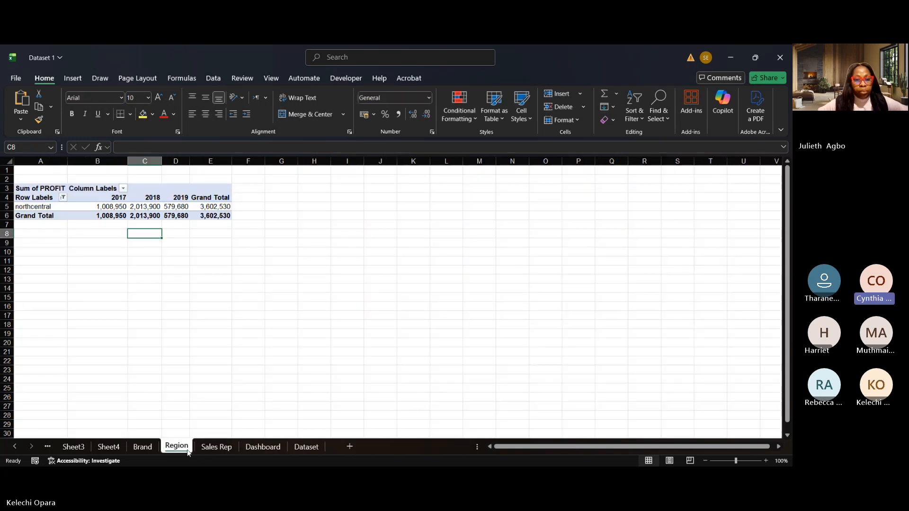
pyautogui.click(63, 198)
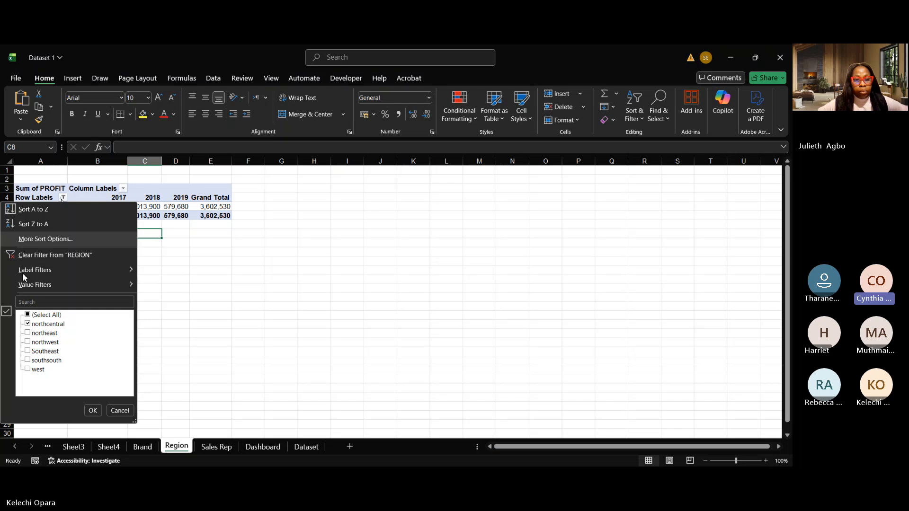
pyautogui.click(28, 315)
pyautogui.click(94, 412)
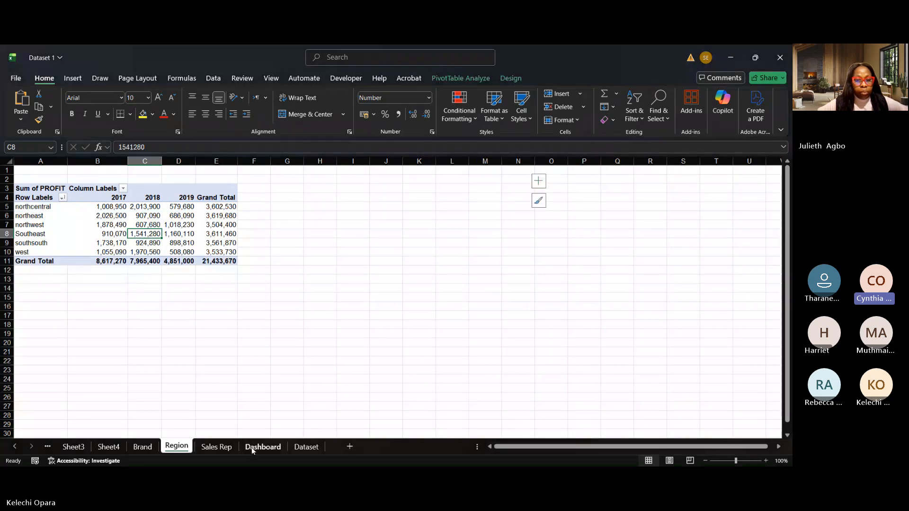
pyautogui.click(251, 447)
pyautogui.click(394, 369)
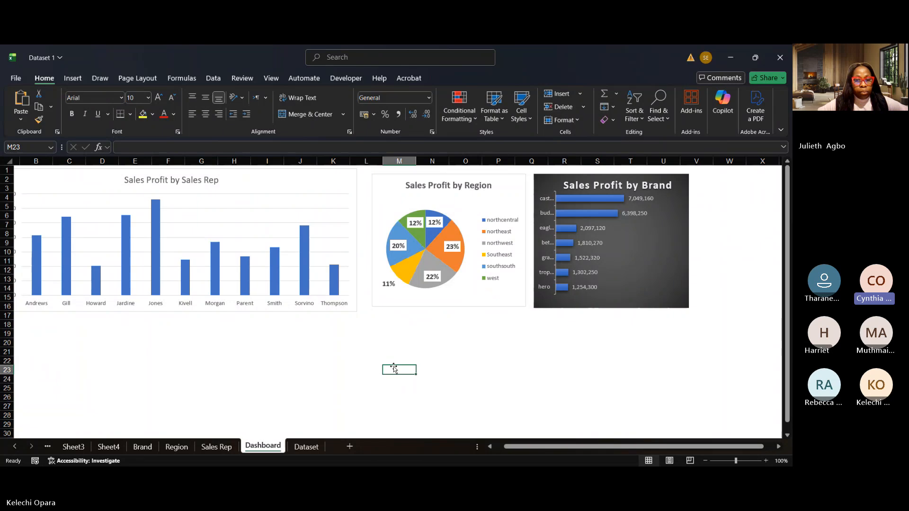
# - Examine the region pie's filter connections, PivotTable options, and its data source, design, format and refresh commands
pyautogui.click(481, 215)
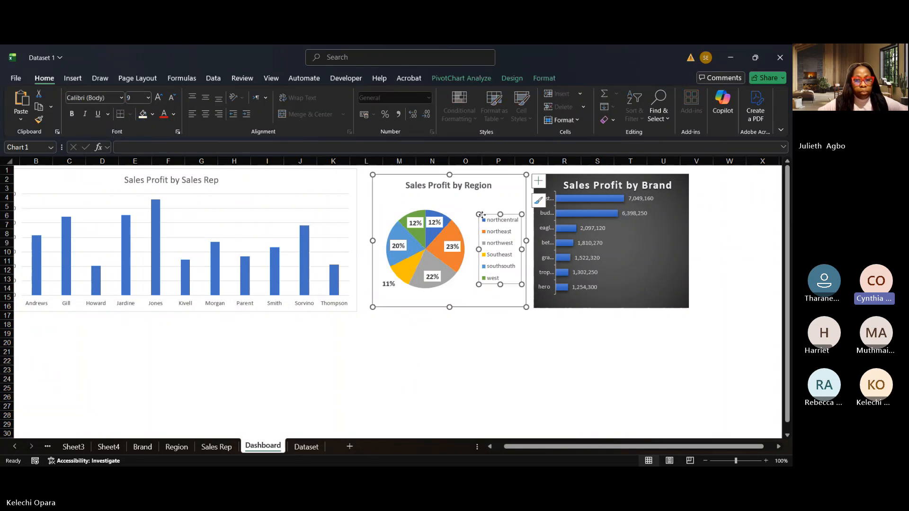
pyautogui.click(467, 79)
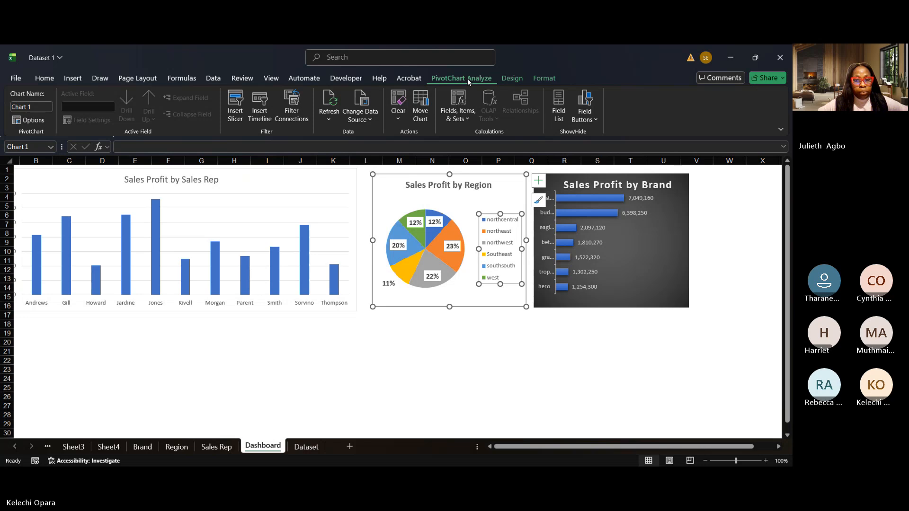
pyautogui.click(291, 114)
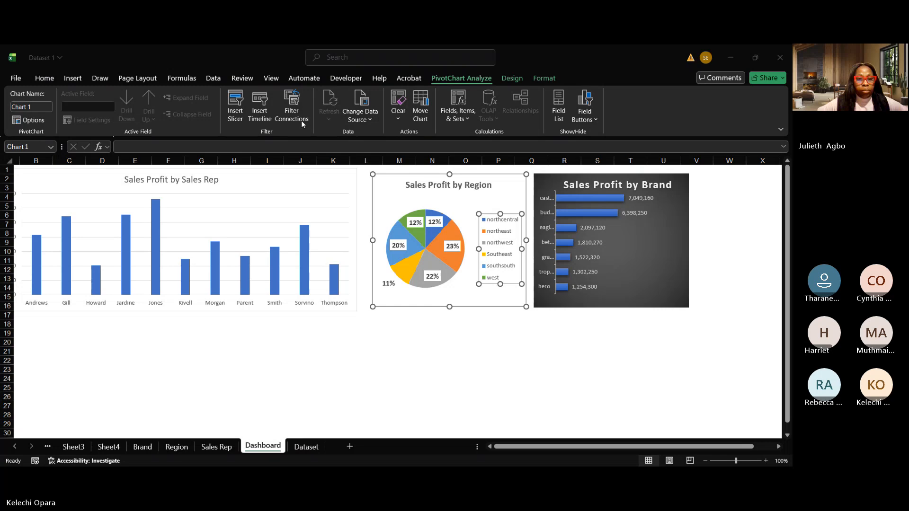
pyautogui.click(223, 164)
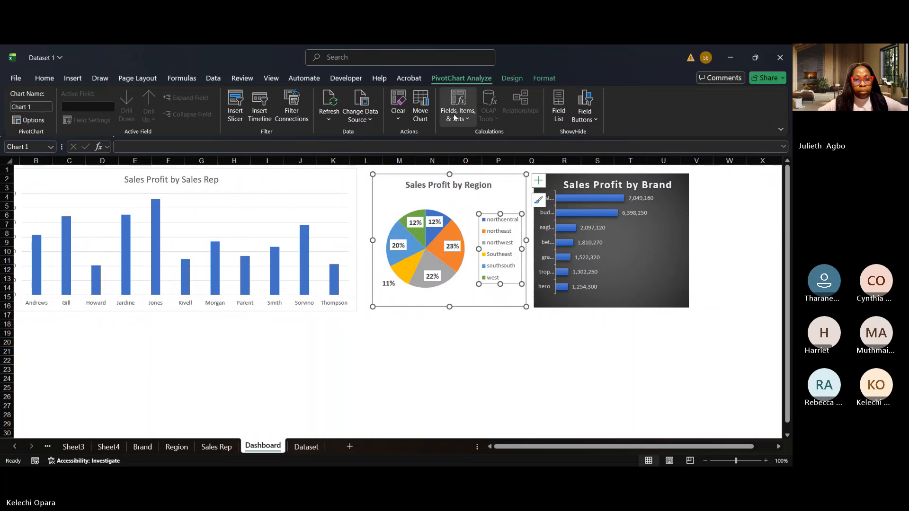
pyautogui.click(34, 121)
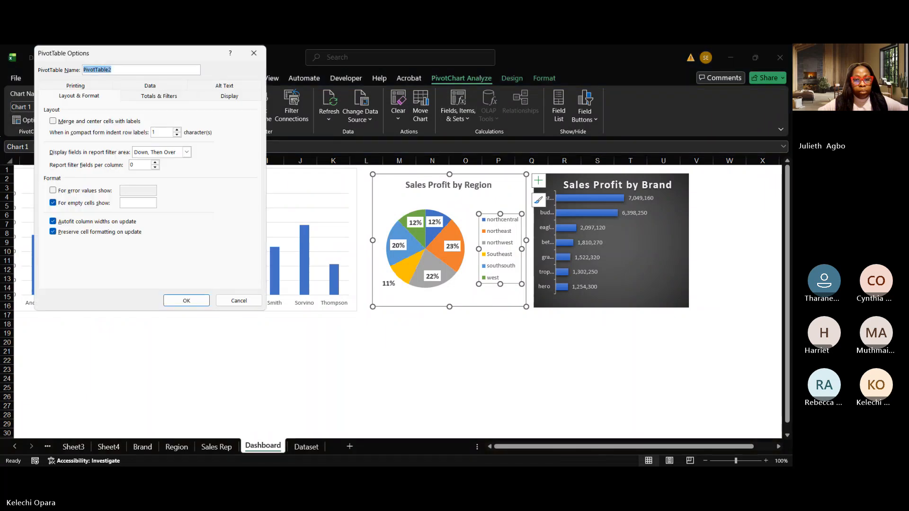
pyautogui.click(254, 53)
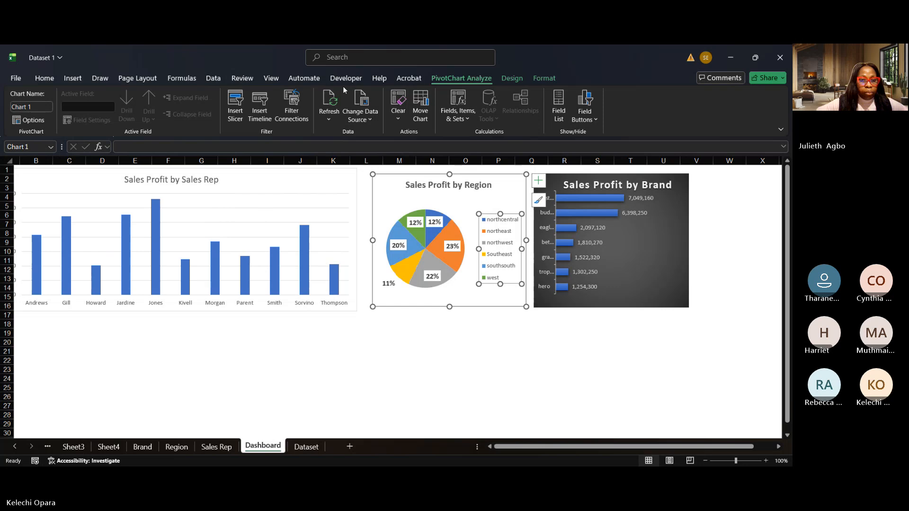
pyautogui.click(371, 120)
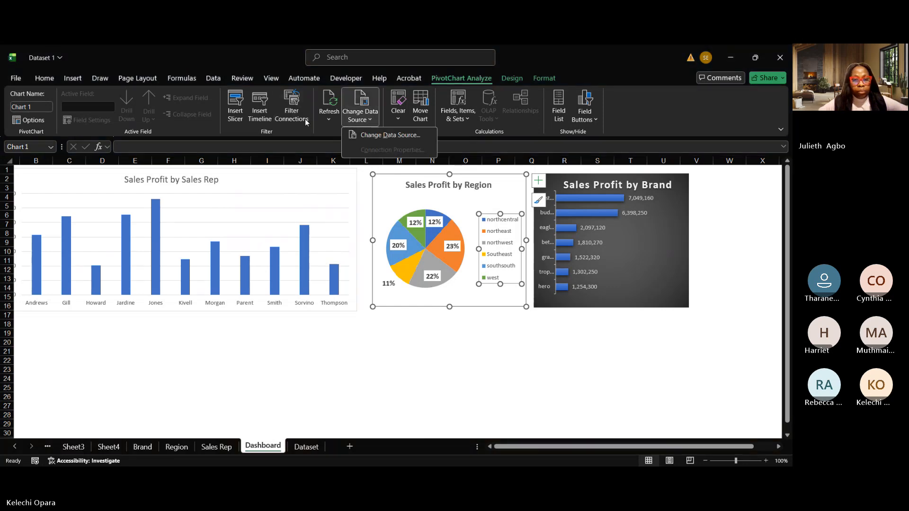
pyautogui.click(510, 78)
pyautogui.click(510, 78)
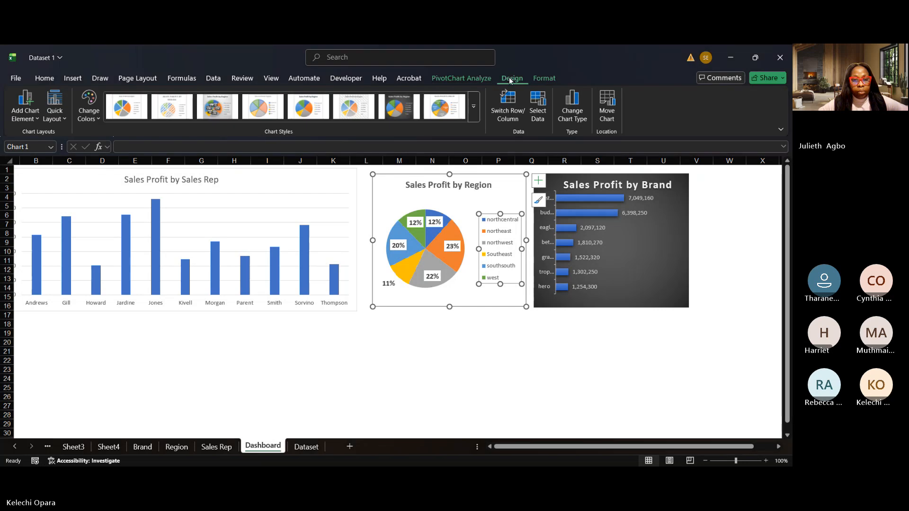
pyautogui.click(543, 79)
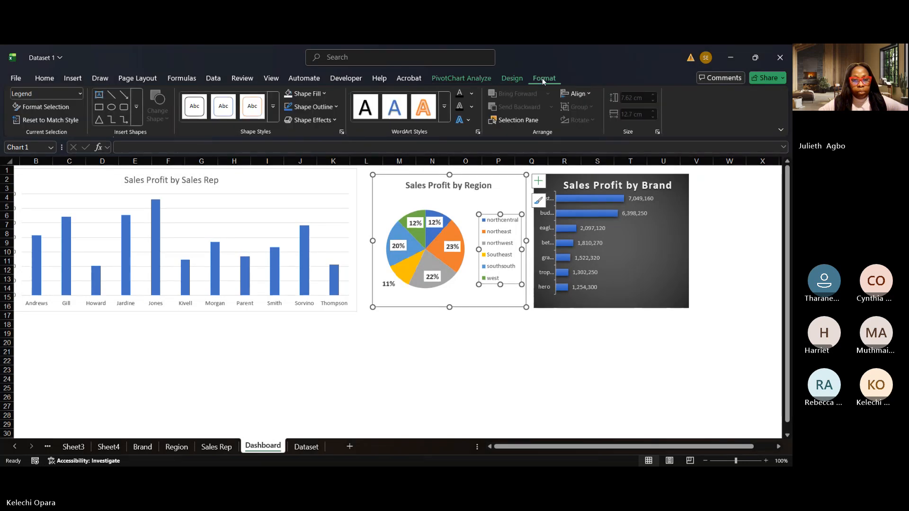
pyautogui.click(464, 77)
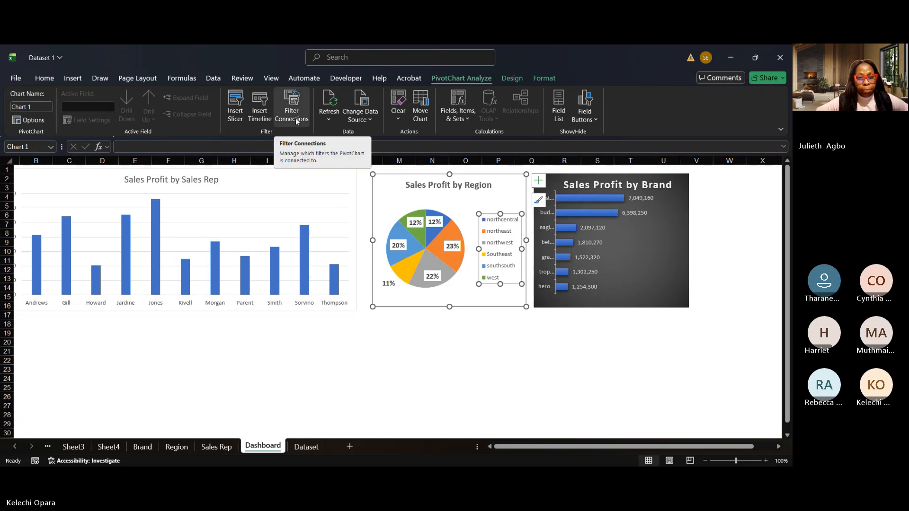
pyautogui.click(327, 115)
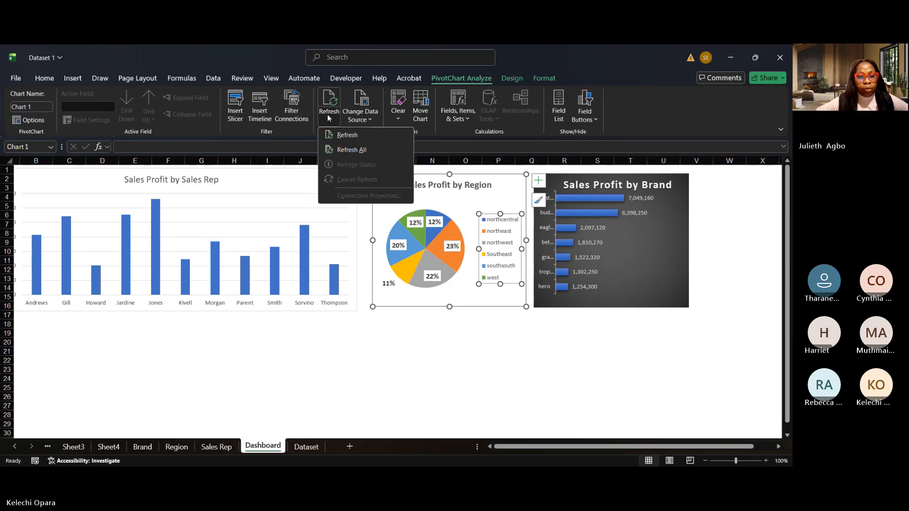
pyautogui.click(295, 119)
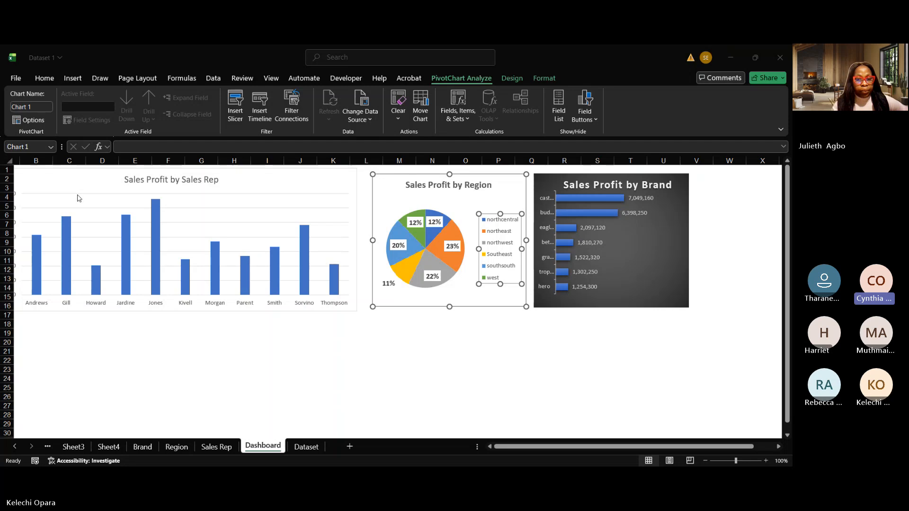
pyautogui.click(220, 150)
# - Examine the sales rep chart's data source, calculation, field list and field button options, leaving the field list hidden
pyautogui.click(302, 186)
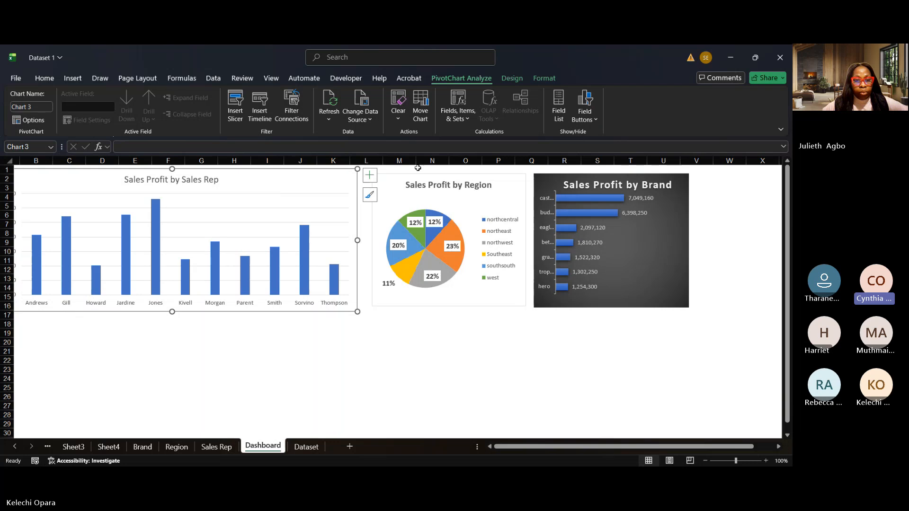
pyautogui.click(373, 124)
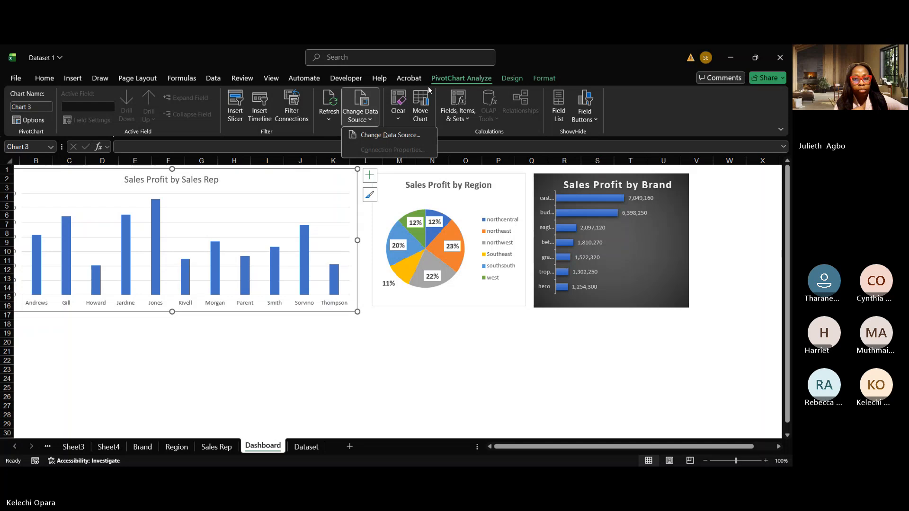
pyautogui.click(468, 114)
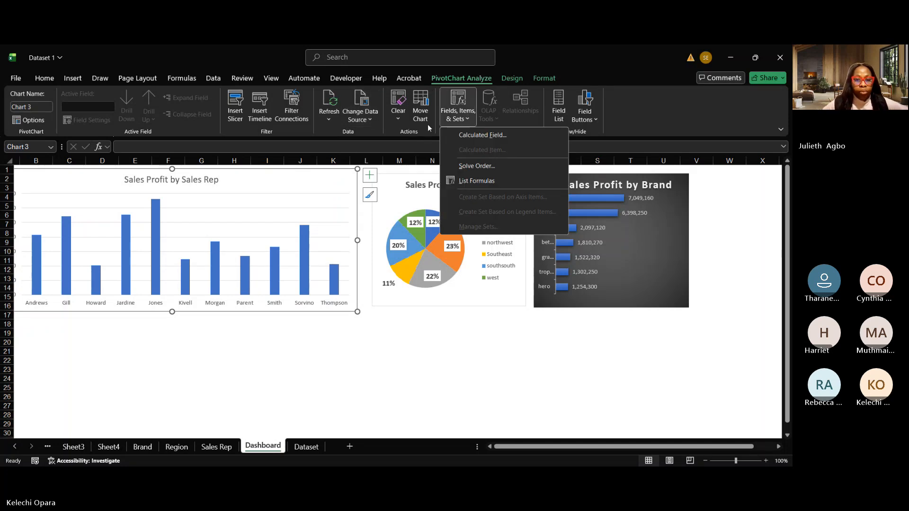
pyautogui.click(558, 113)
pyautogui.click(558, 113)
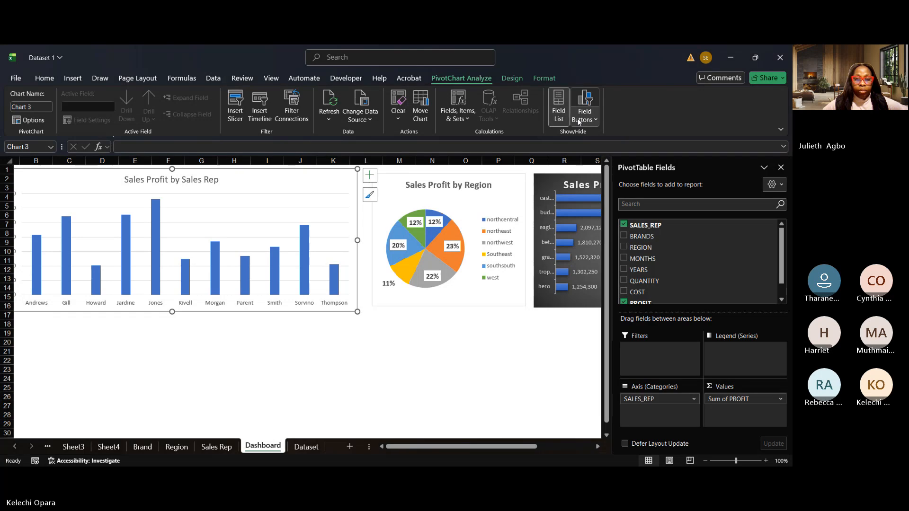
pyautogui.click(596, 121)
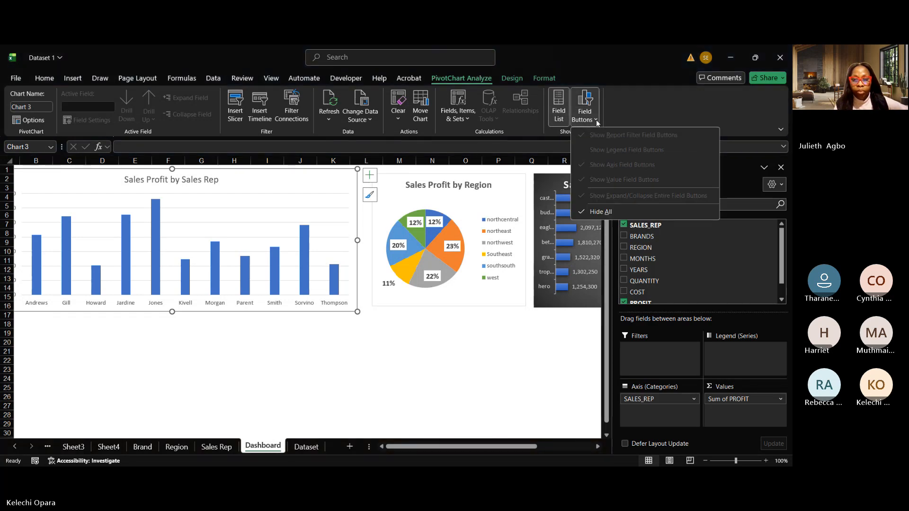
pyautogui.click(781, 167)
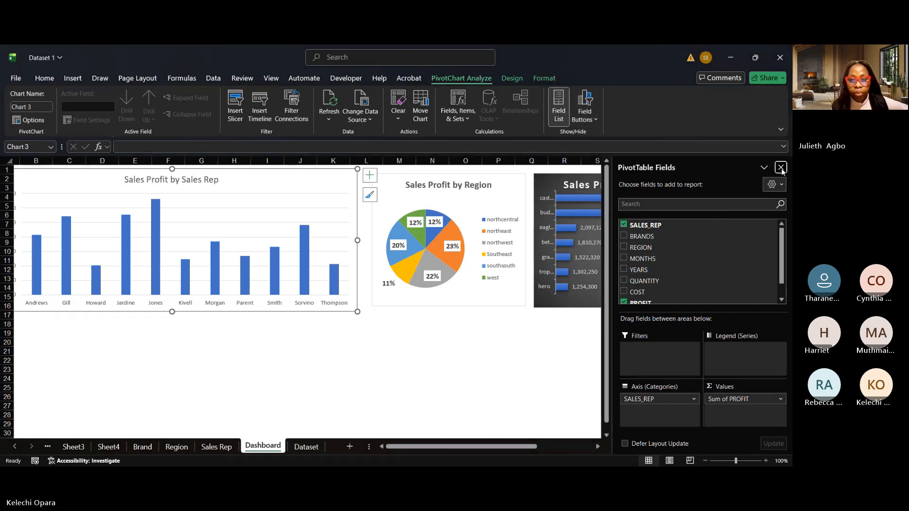
pyautogui.click(780, 167)
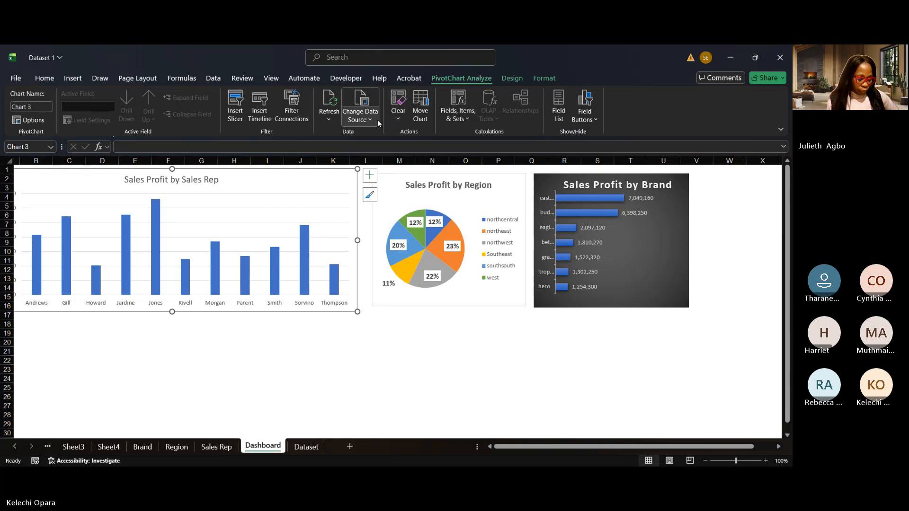
# - Change the filter connections of the Sales Profit by Sales Rep chart so an available filter applies to it
pyautogui.click(293, 118)
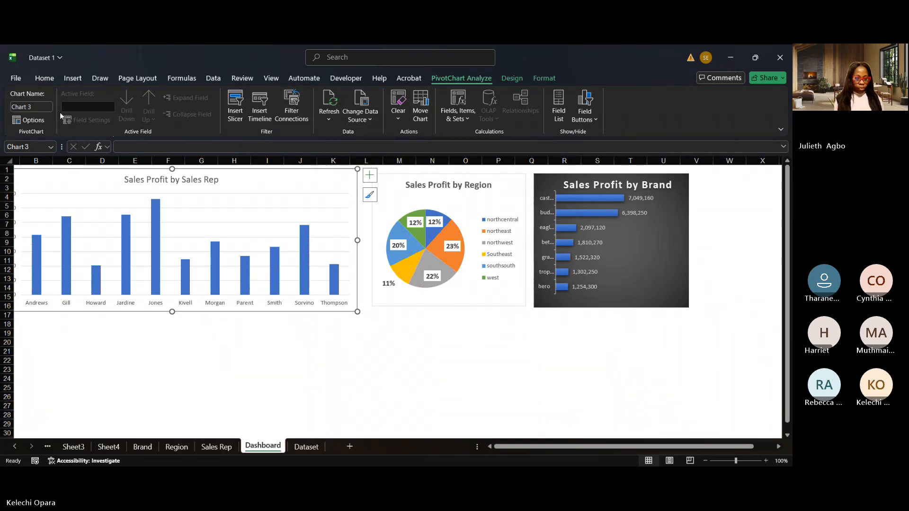
pyautogui.click(42, 122)
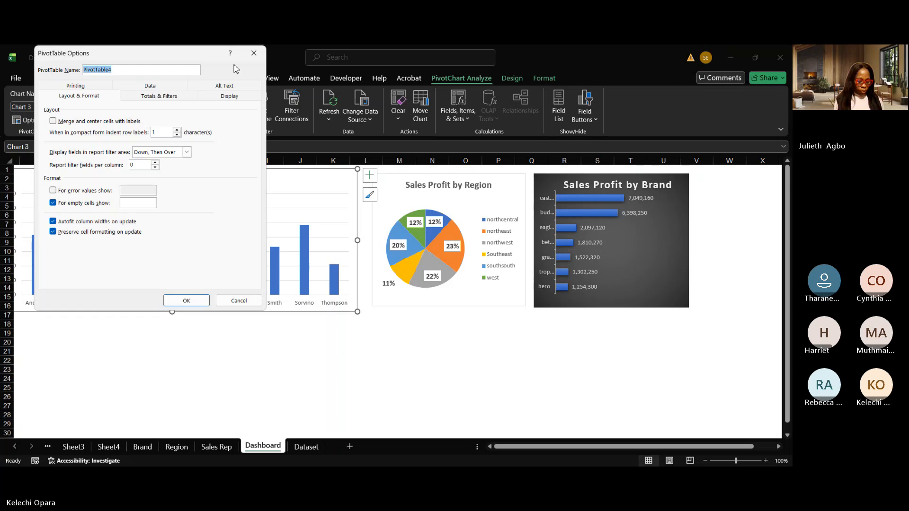
pyautogui.click(251, 58)
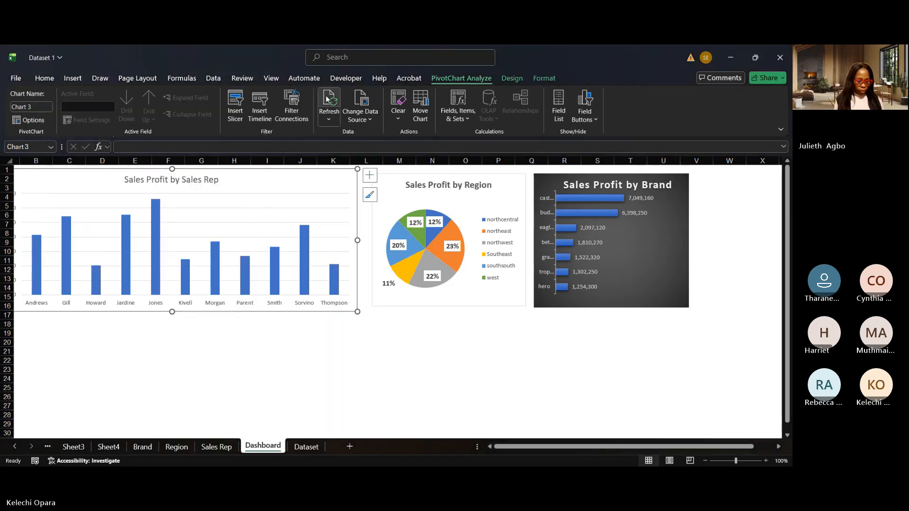
pyautogui.click(307, 121)
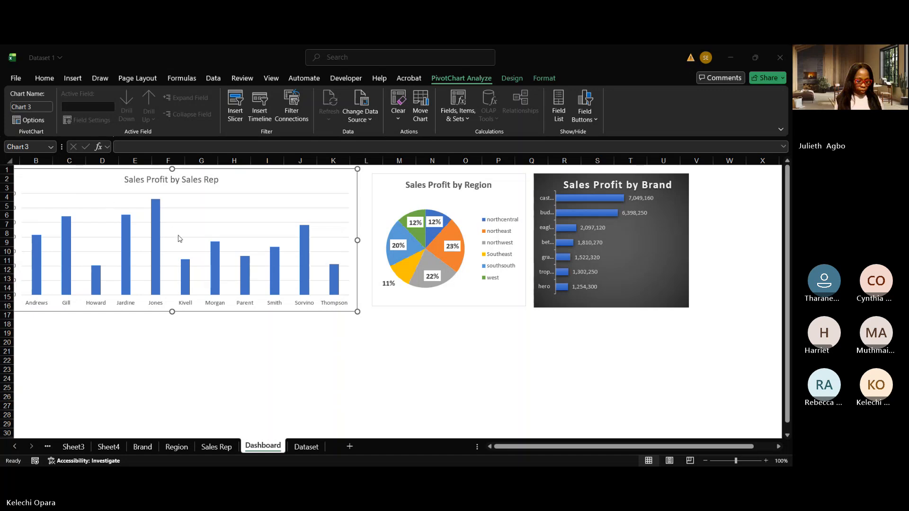
pyautogui.press('Return')
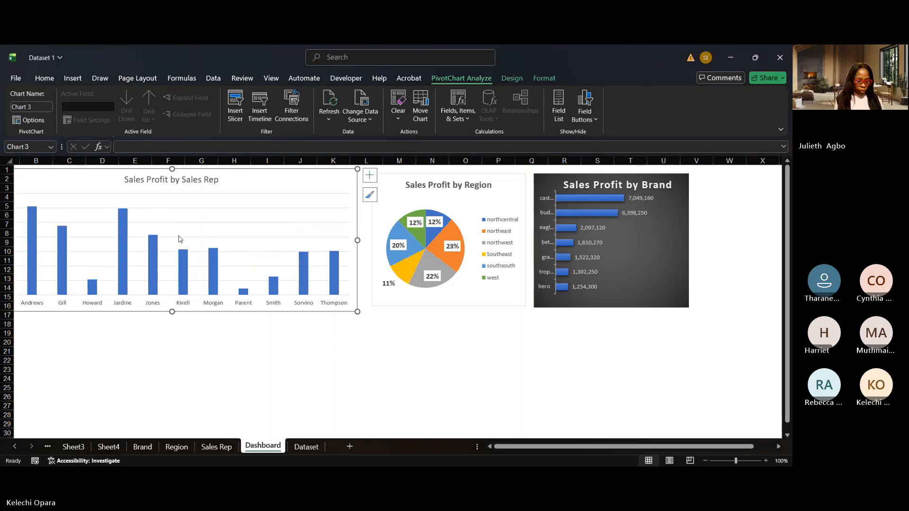